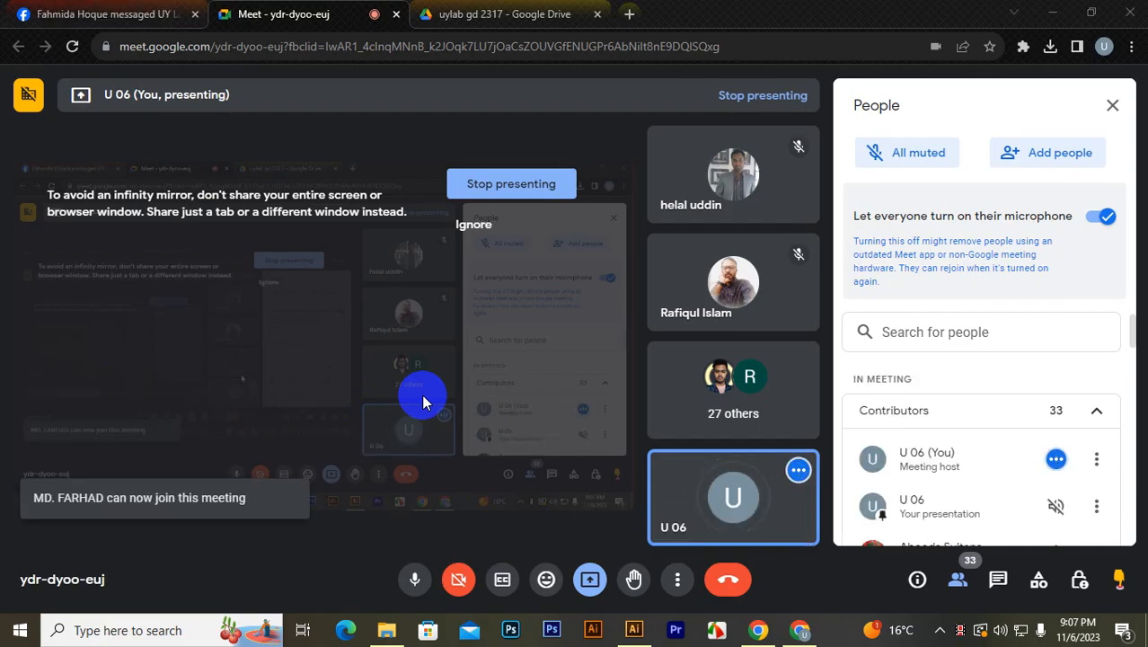
Step: Search Google for "brochure design" in a new browser tab and show the image results
click(629, 14)
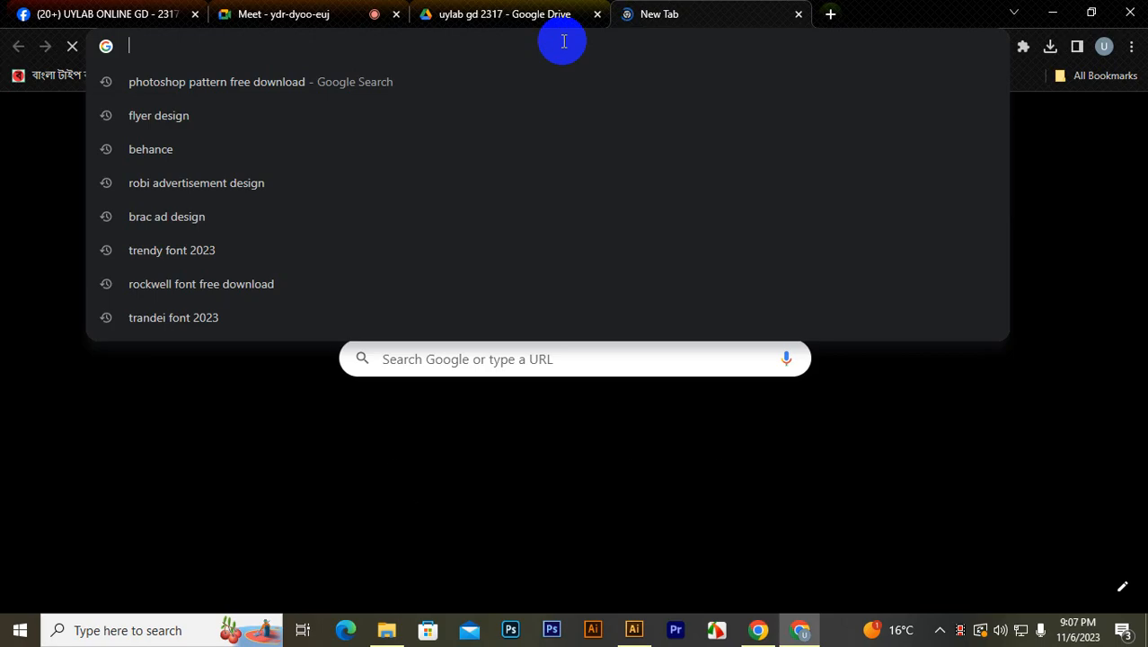
text(b)
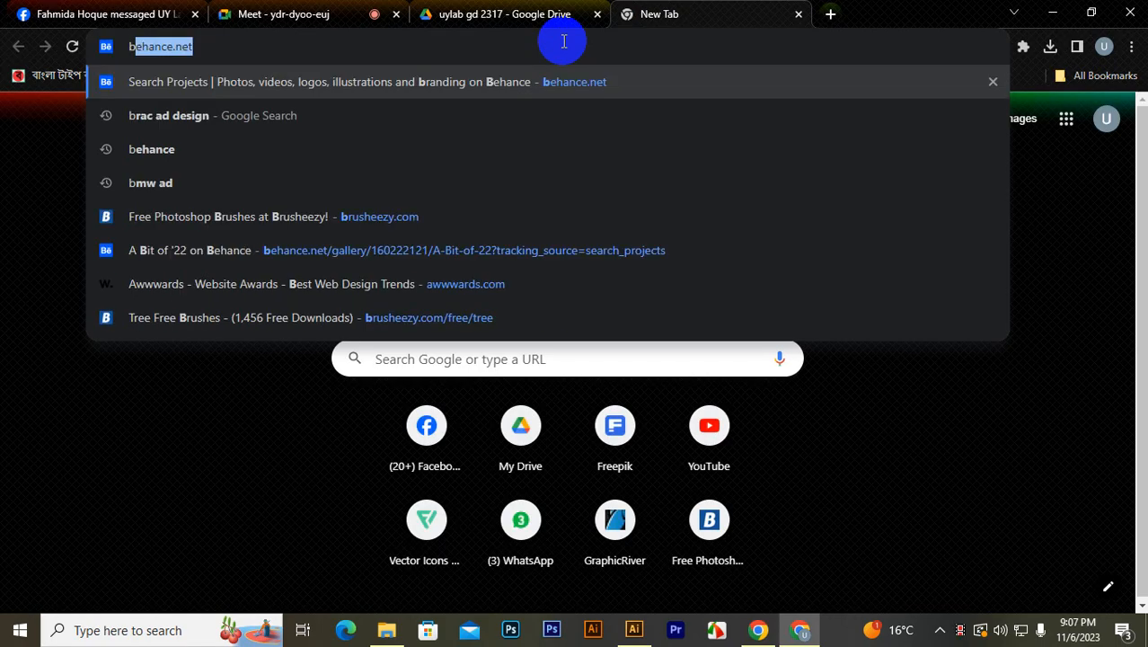
text(ruchue)
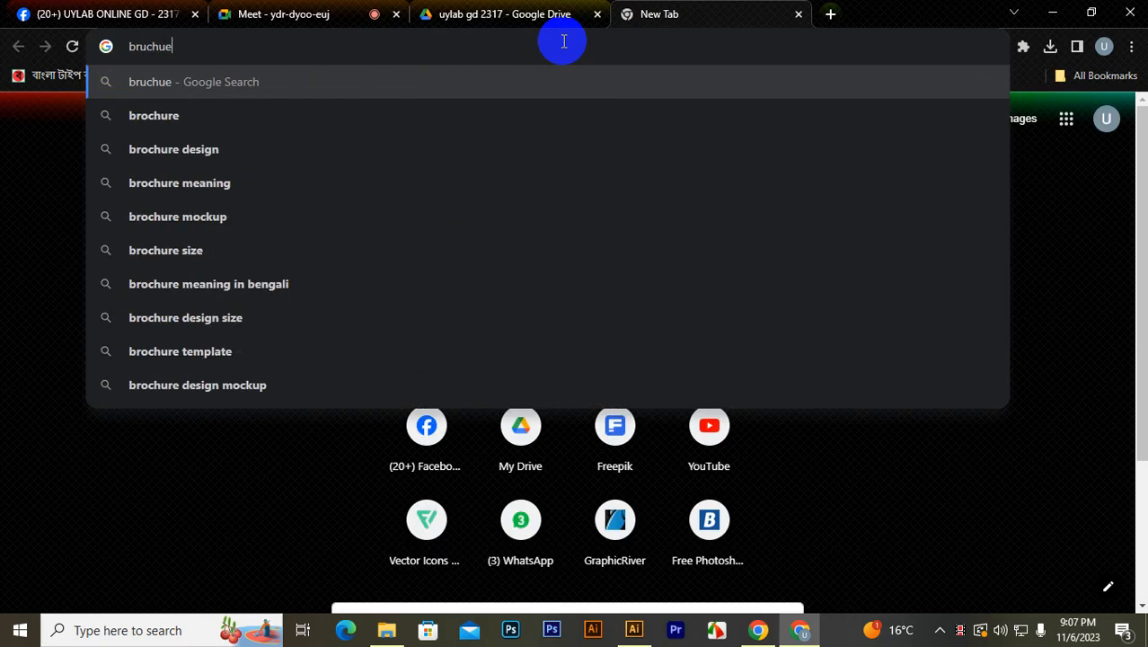
key(Down)
key(Down)
key(Return)
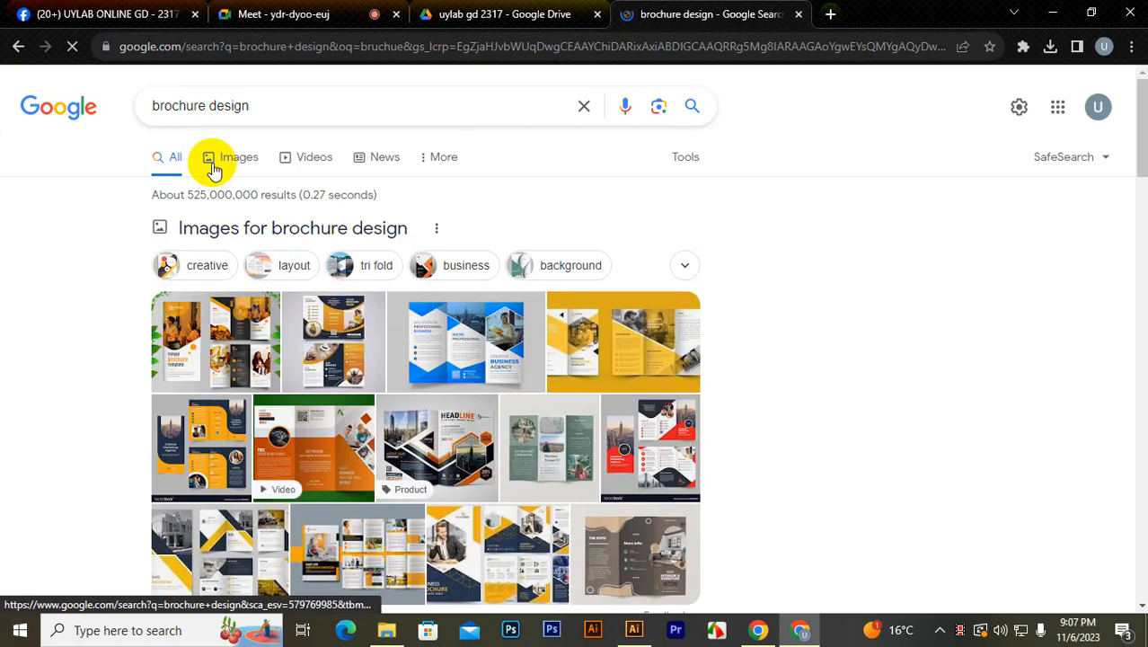
click(213, 170)
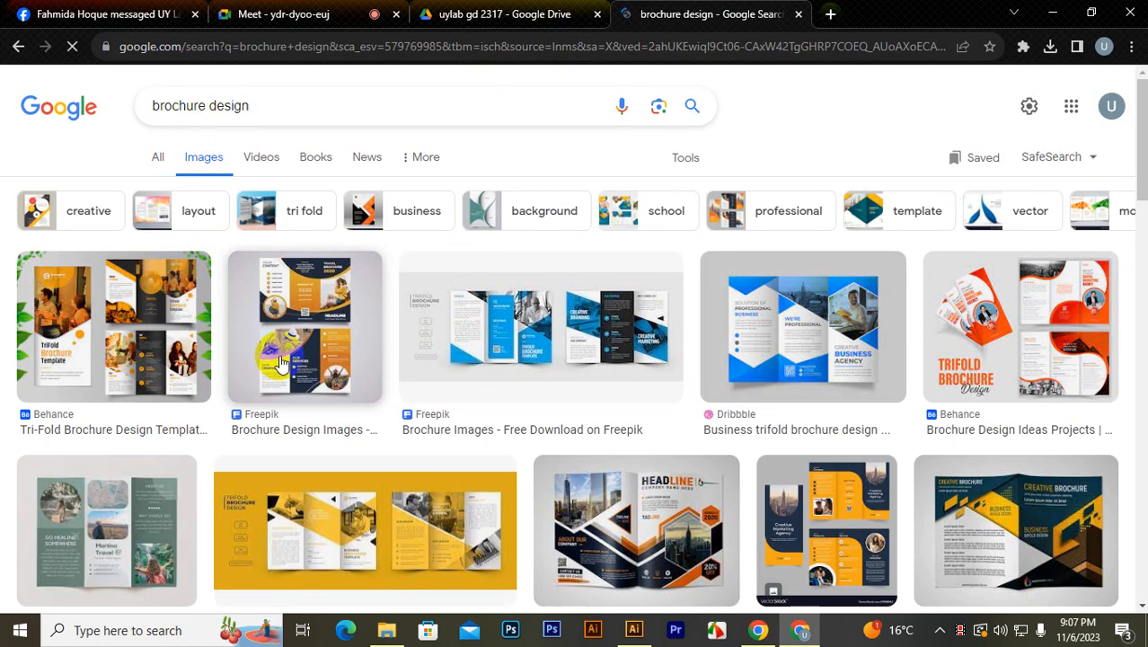
Step: Browse the brochure images and open the Freepik travel brochure and the Legiit "Headline" brochure in separate tabs
scroll(157, 328, down, 4)
scroll(144, 328, up, 4)
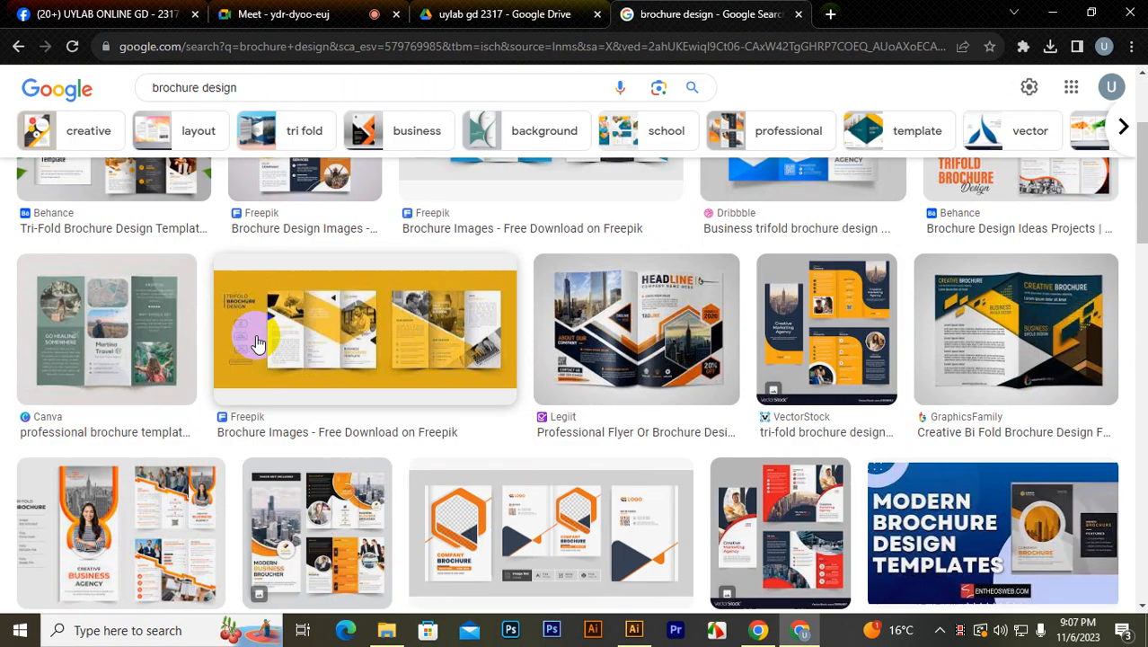
scroll(948, 346, down, 5)
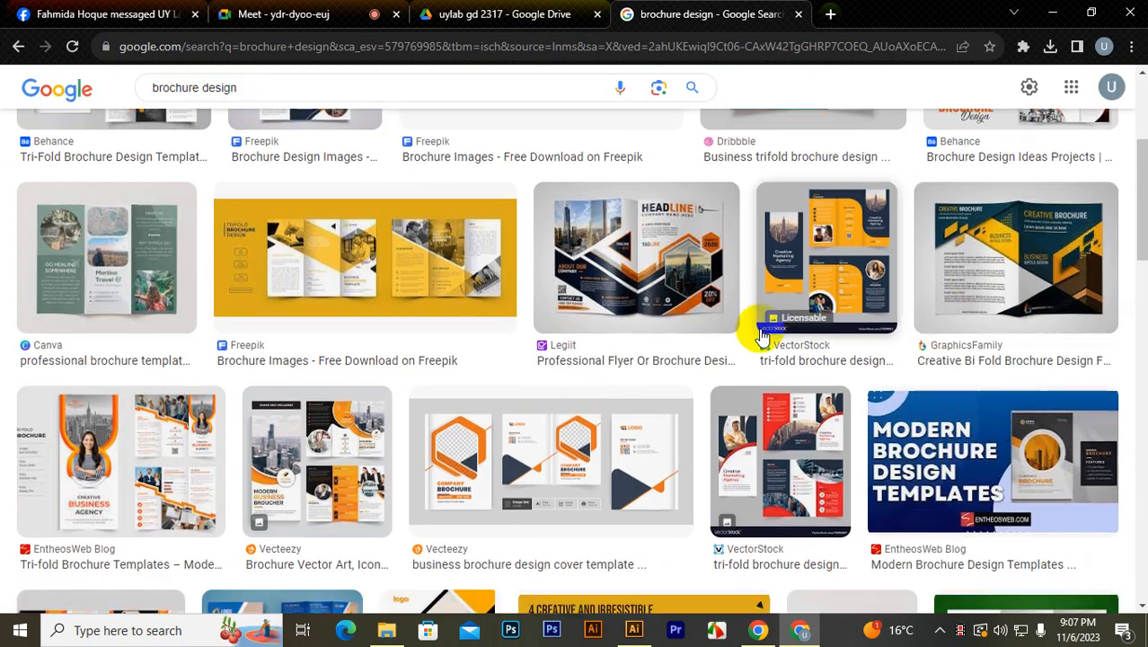
scroll(373, 306, down, 5)
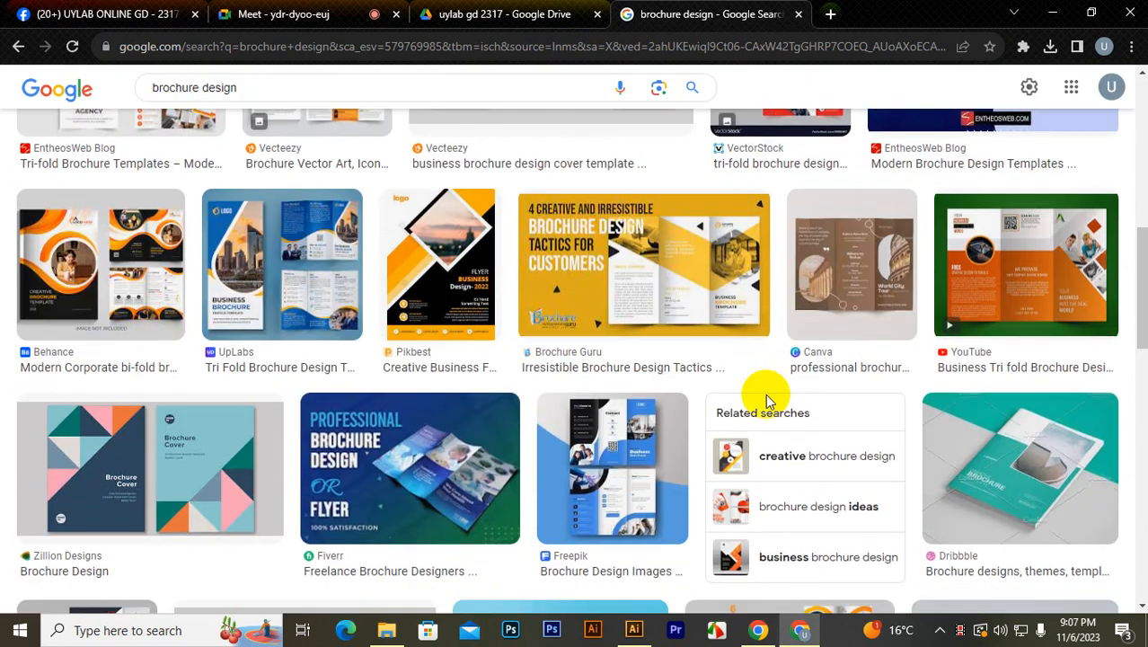
scroll(499, 456, down, 1)
scroll(218, 385, up, 11)
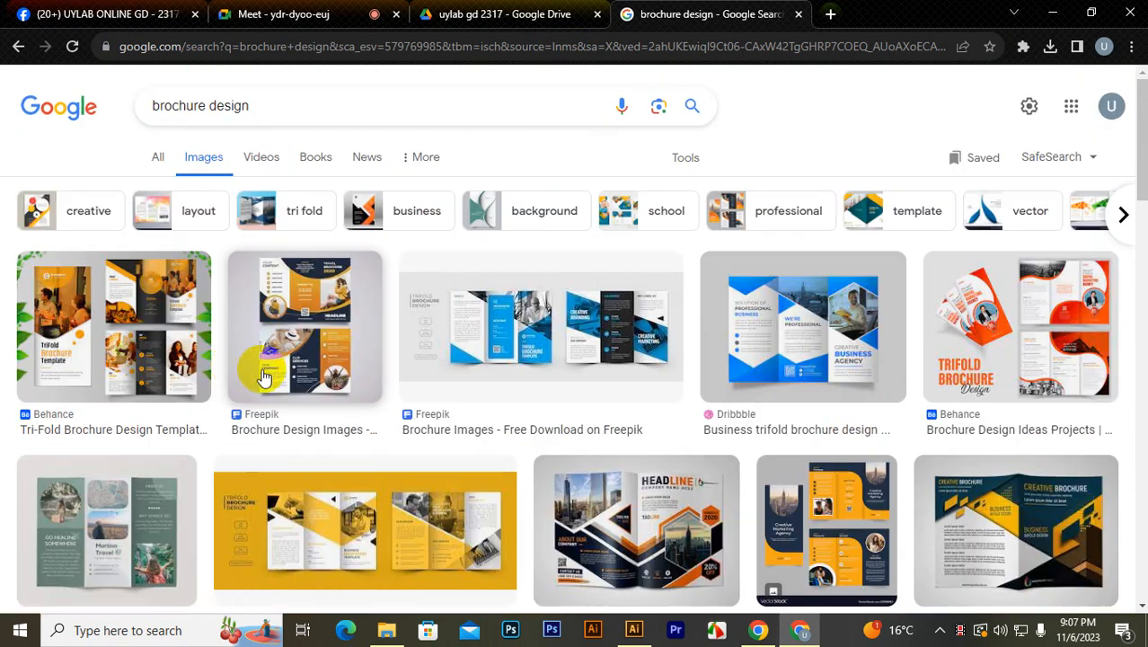
middle_click(308, 336)
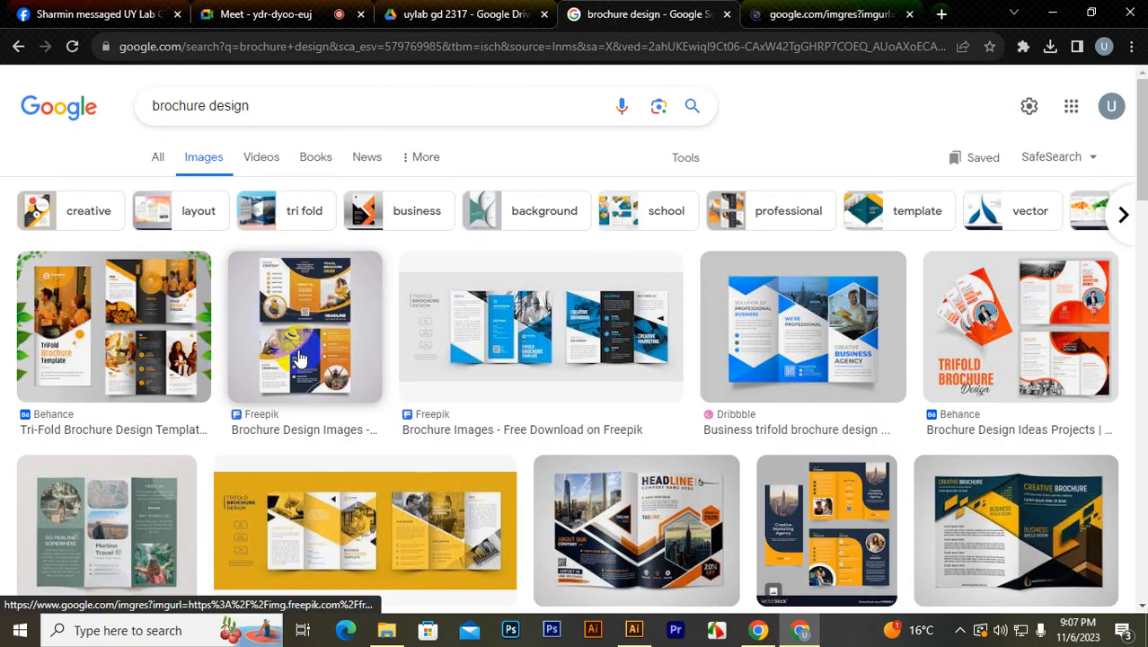
scroll(577, 390, down, 1)
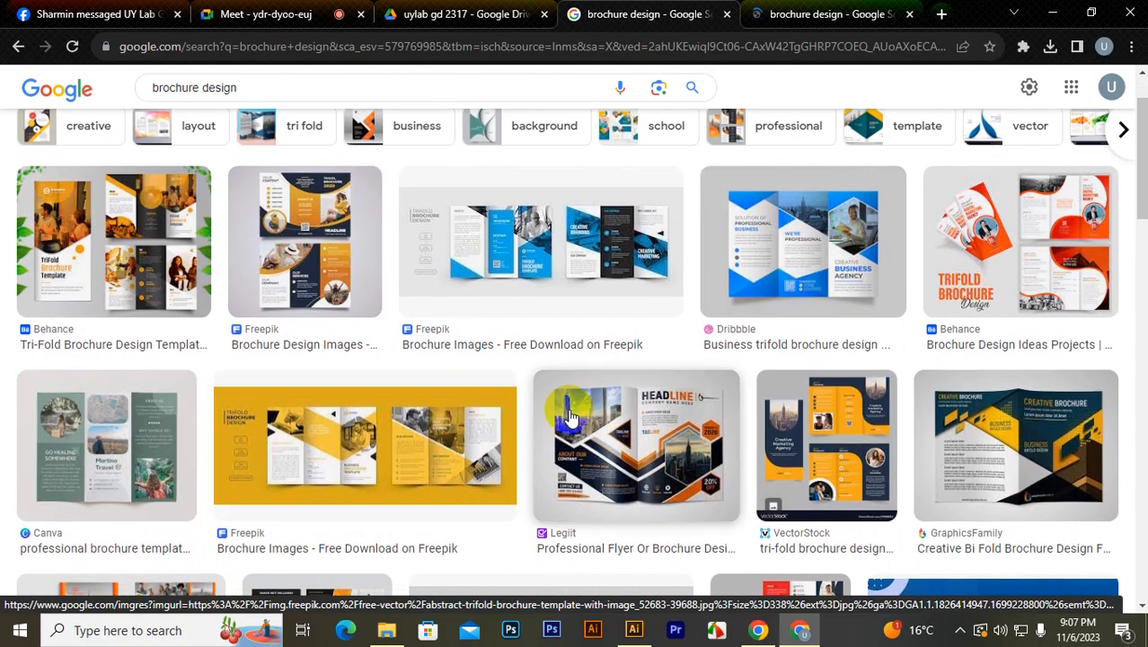
scroll(636, 381, down, 1)
middle_click(636, 381)
Step: Compare the Freepik and Legiit brochure previews, and open the Freepik travel brochure preview within the image results
click(692, 15)
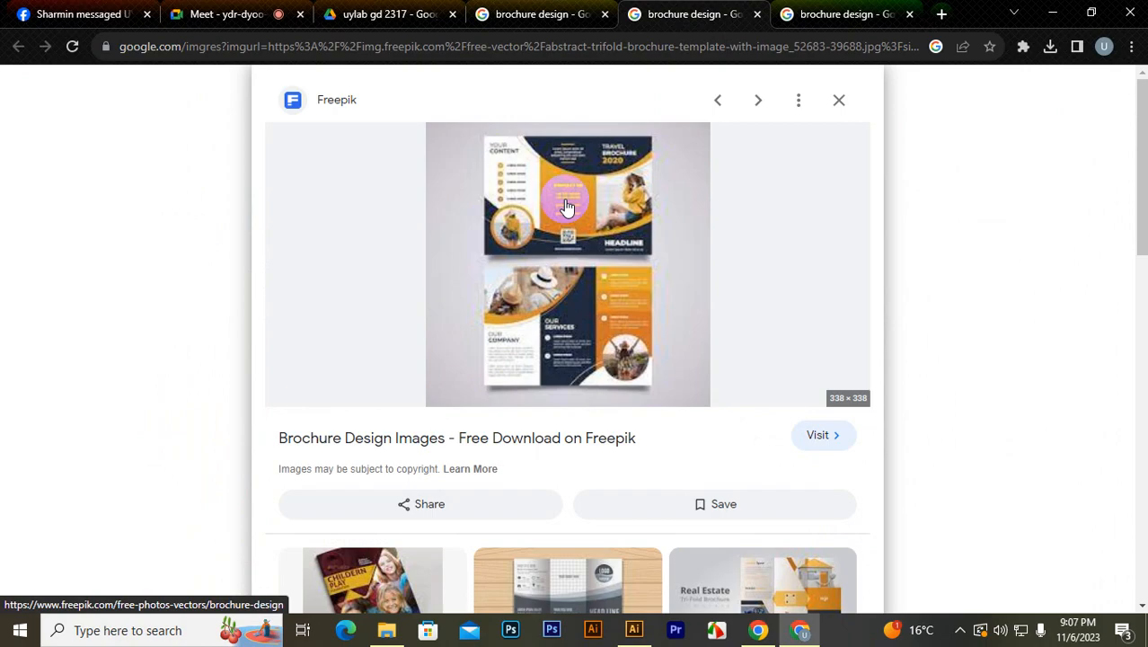
click(810, 18)
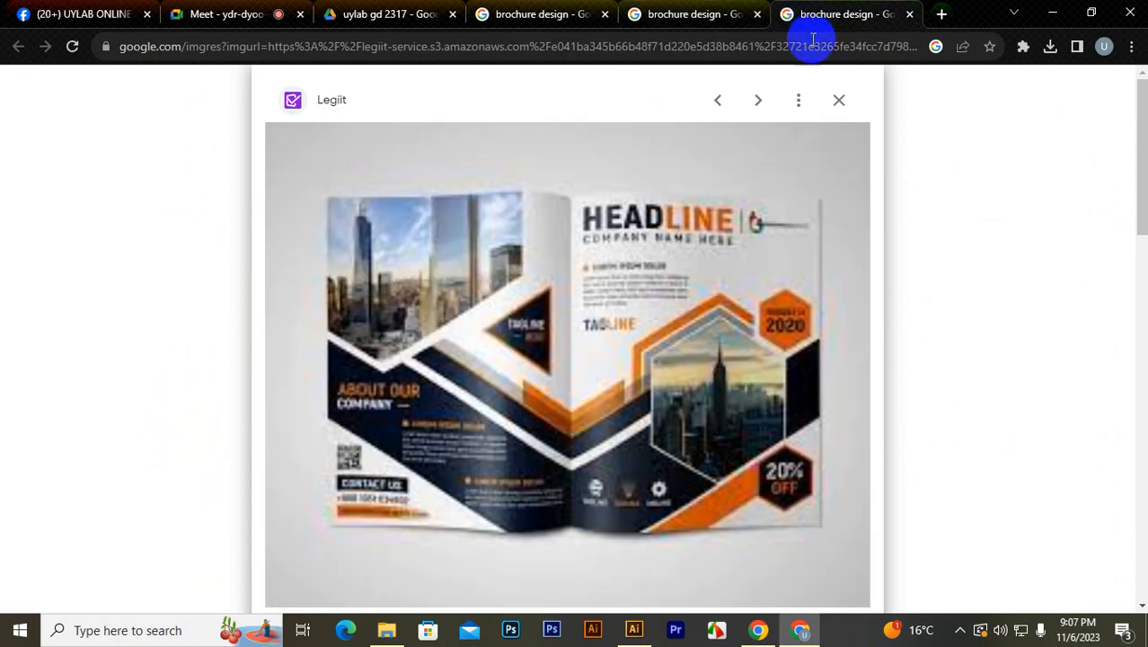
scroll(420, 301, down, 1)
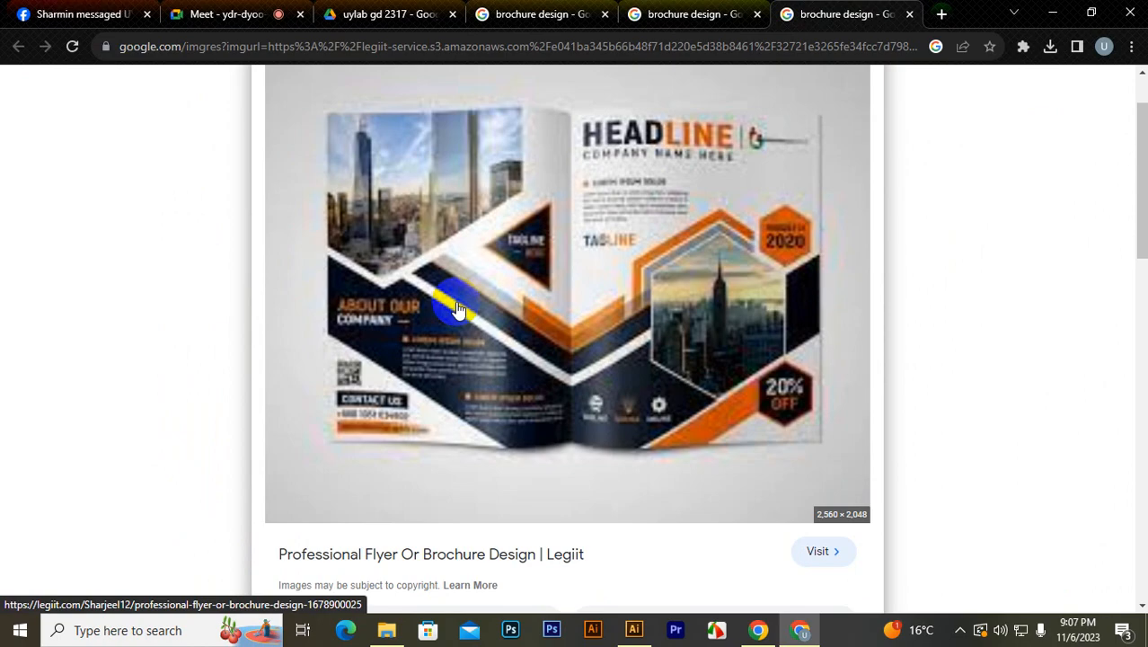
click(641, 16)
click(539, 15)
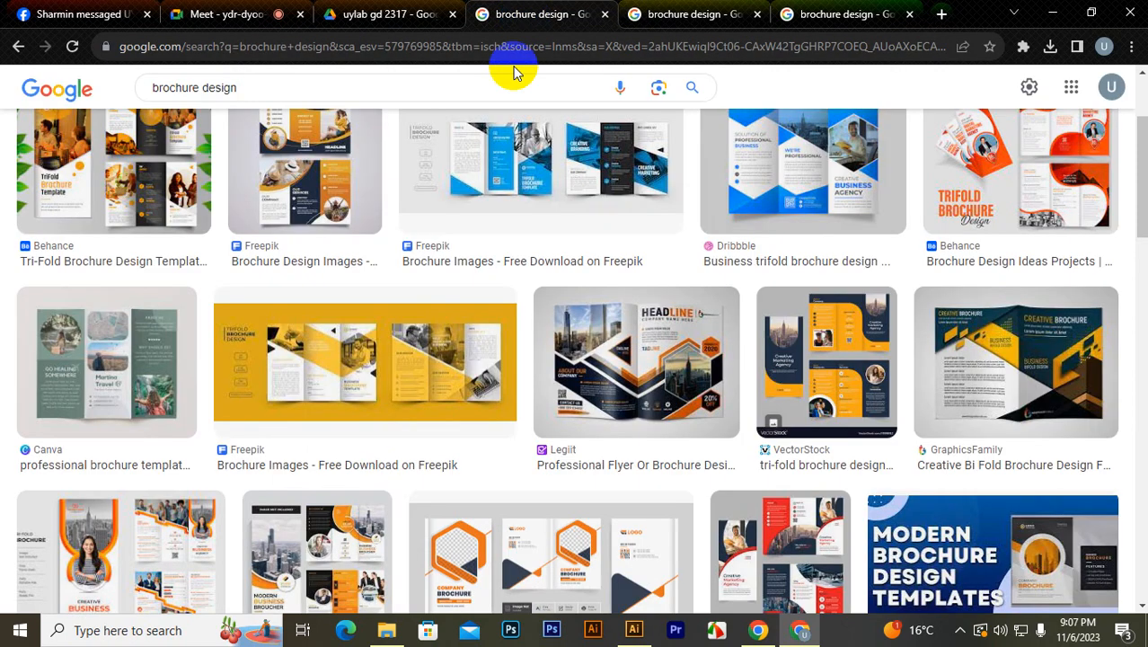
click(359, 200)
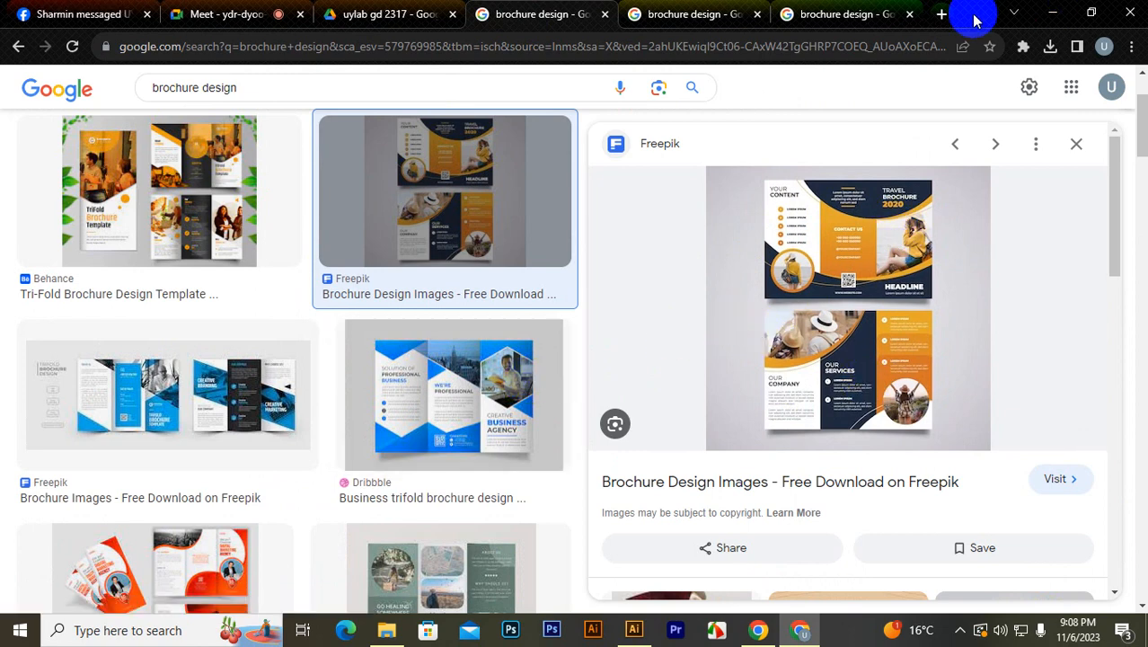
Step: Search Google for "brochure design size" in a new browser tab
click(941, 13)
click(507, 51)
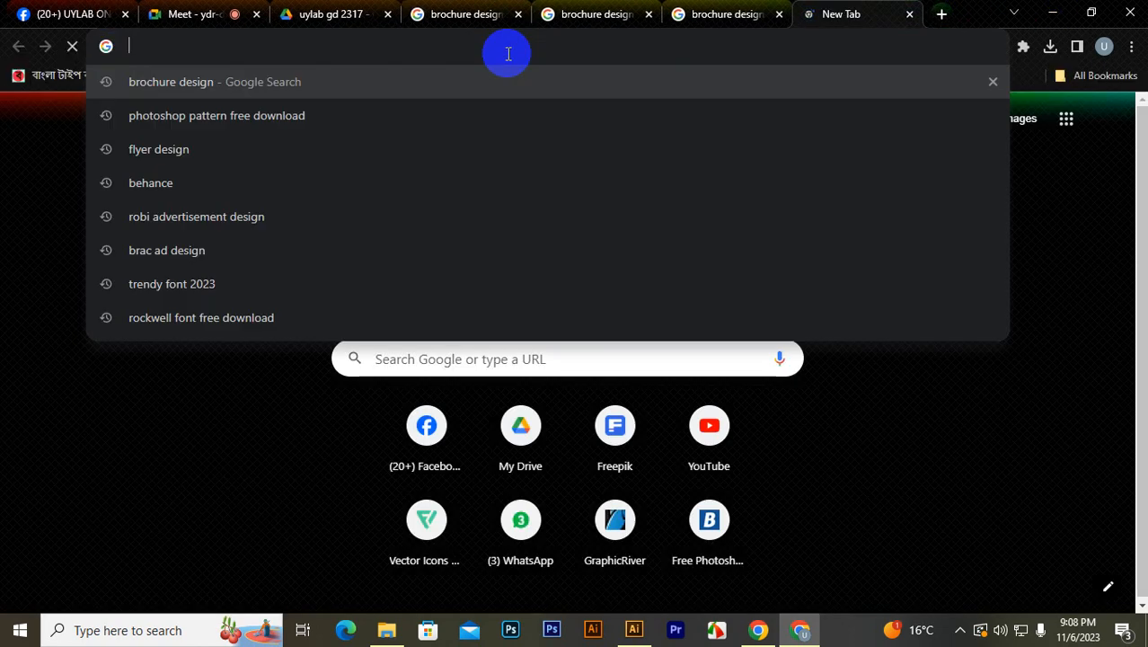
text(b)
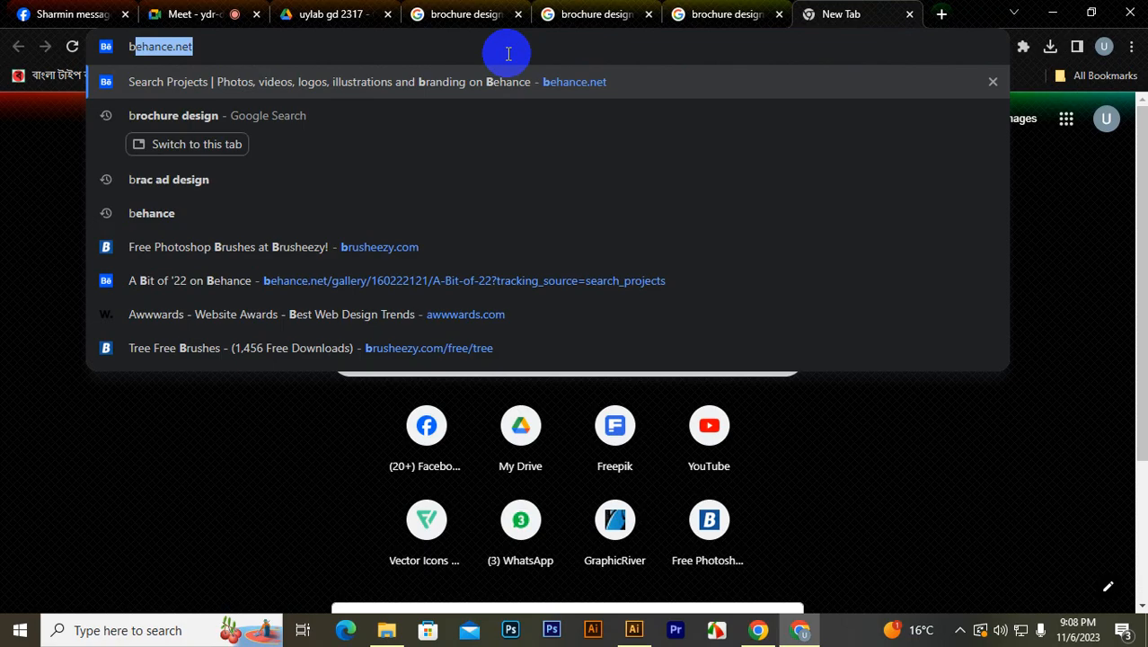
text(rochure )
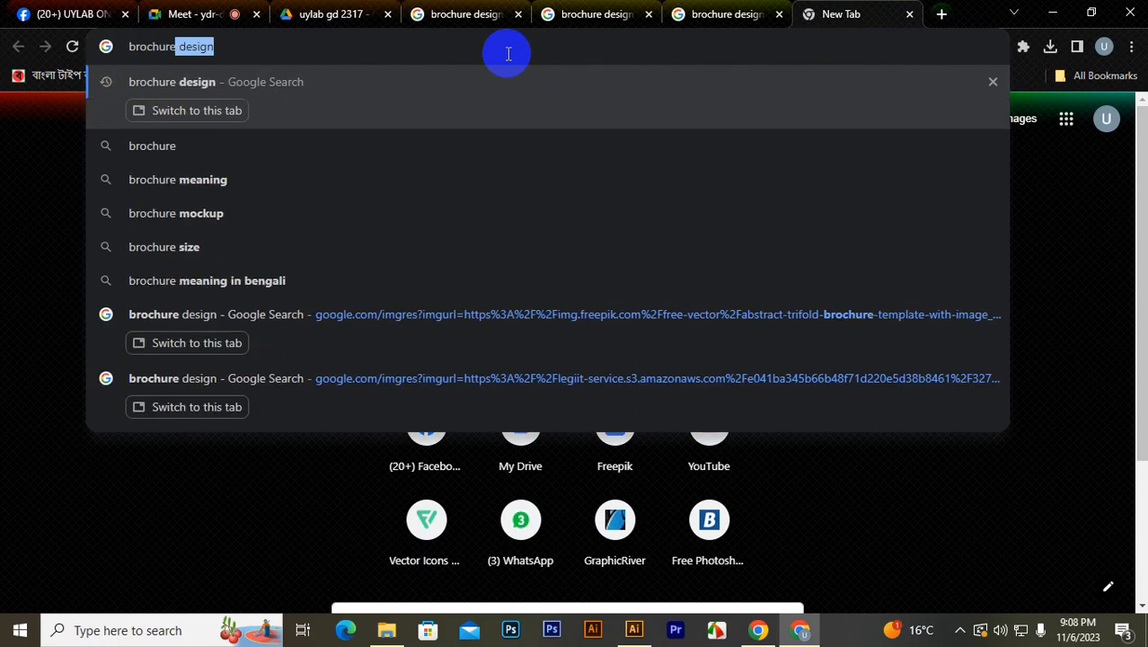
text( d)
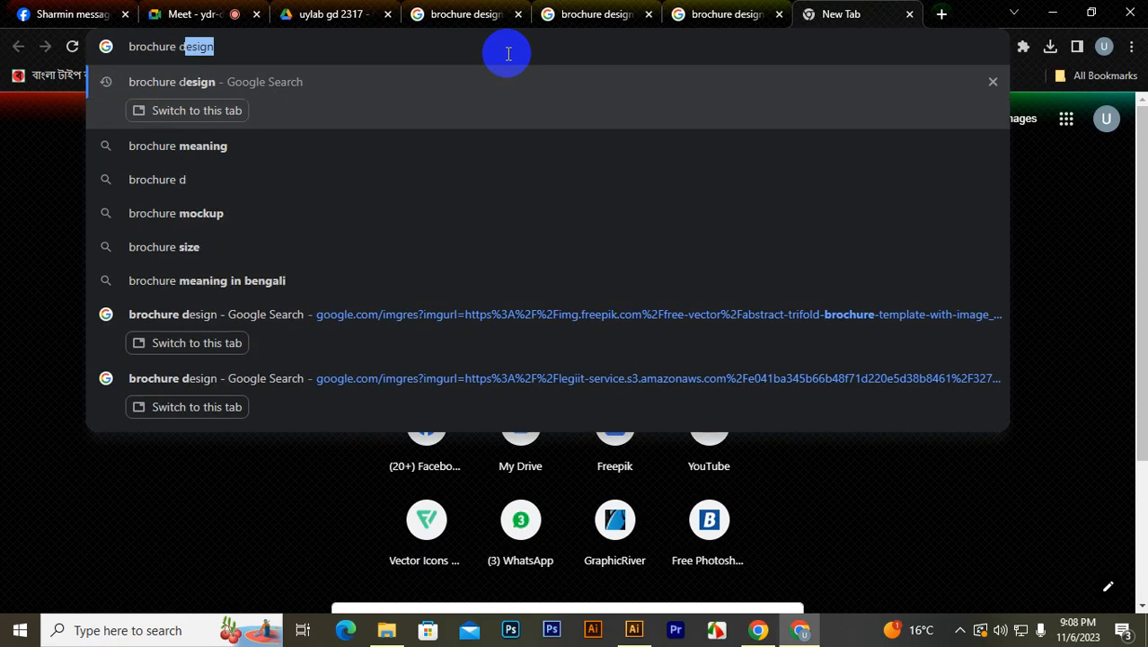
text(esign si)
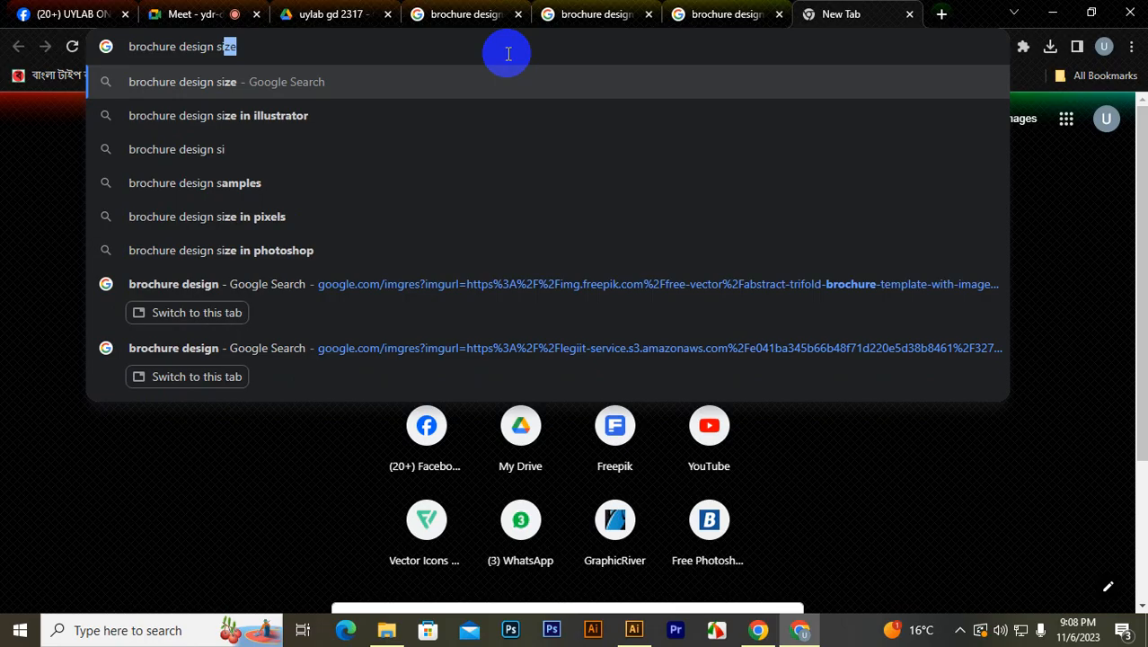
text(ze)
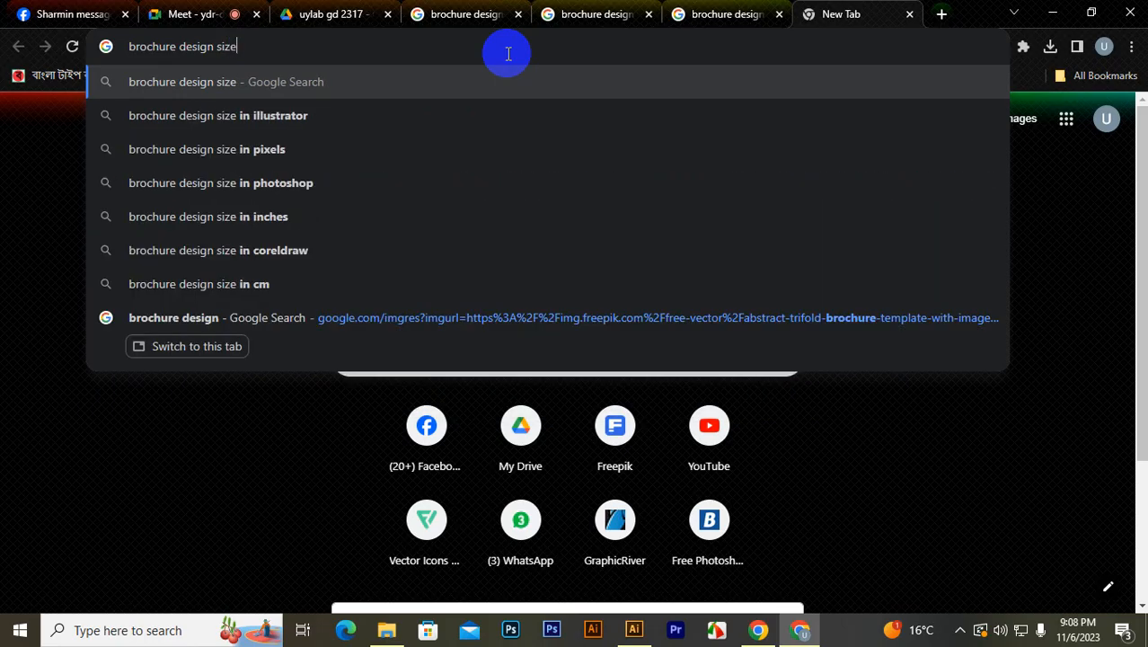
key(Return)
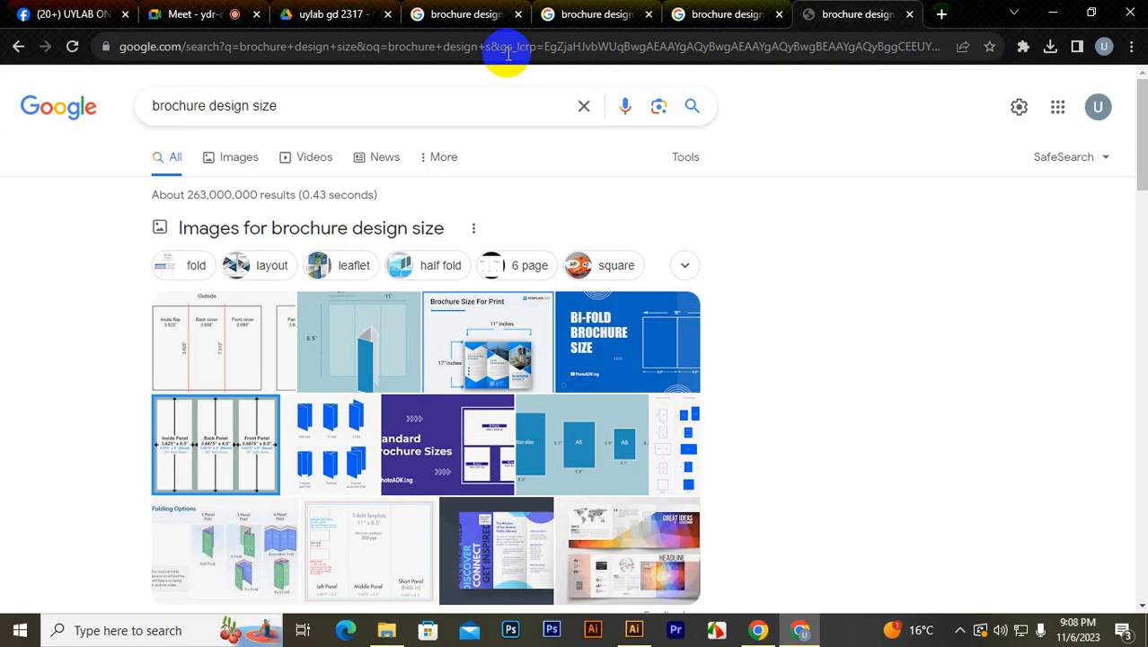
Step: Examine the web results for standard brochure dimensions and paper formats
scroll(412, 379, down, 4)
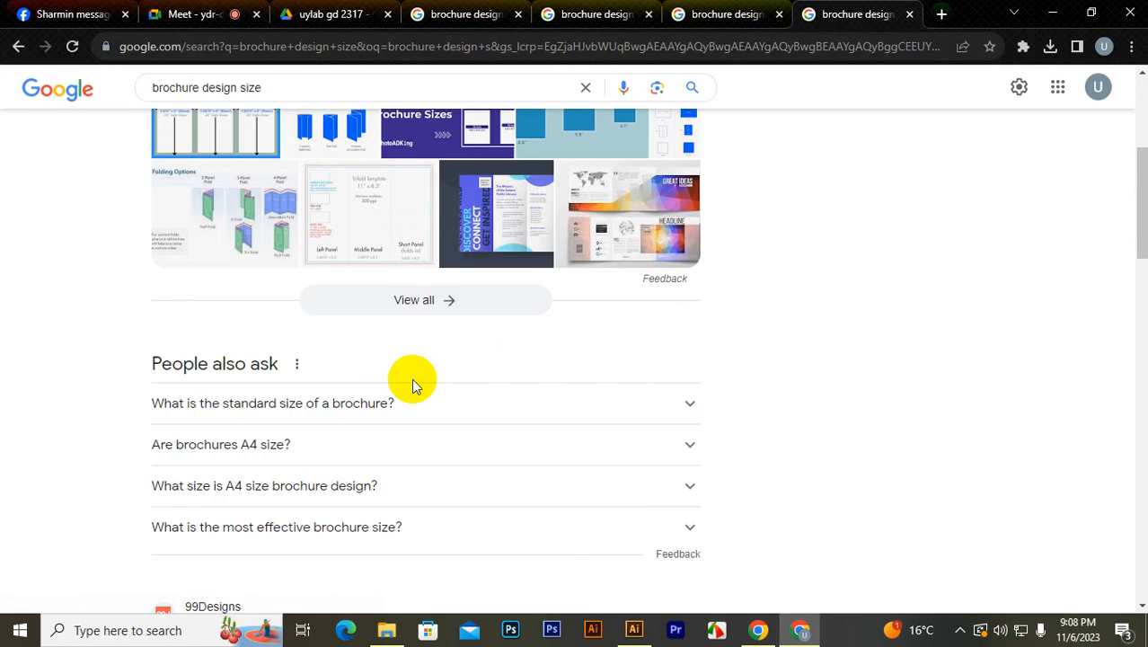
scroll(396, 431, down, 1)
scroll(368, 427, down, 6)
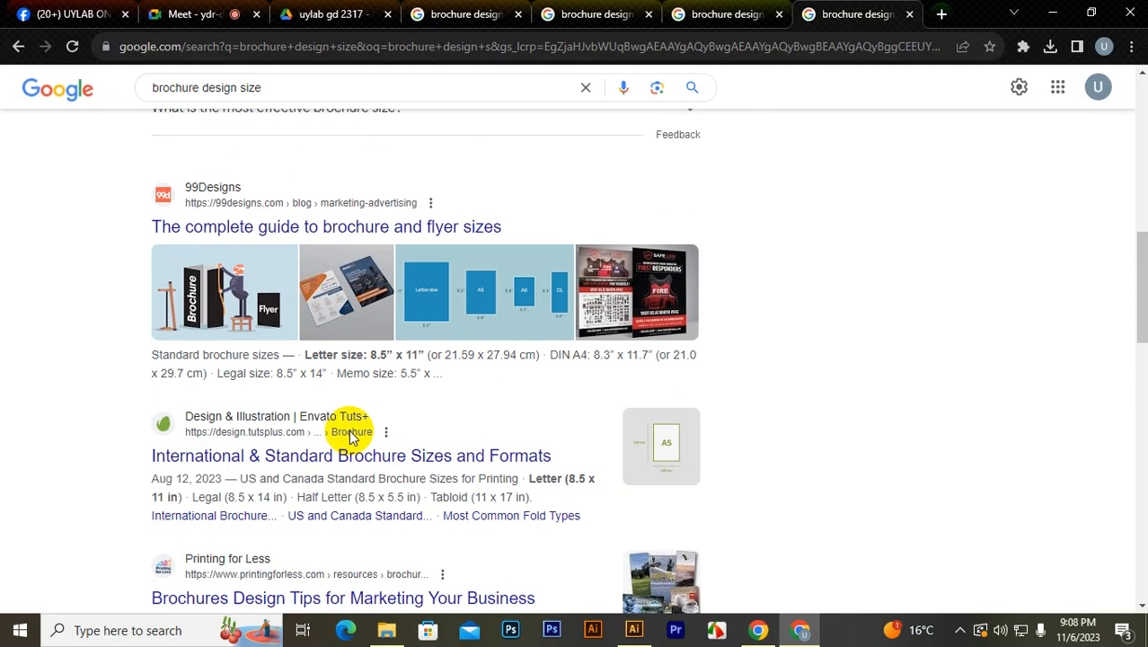
scroll(436, 439, down, 3)
scroll(419, 442, down, 6)
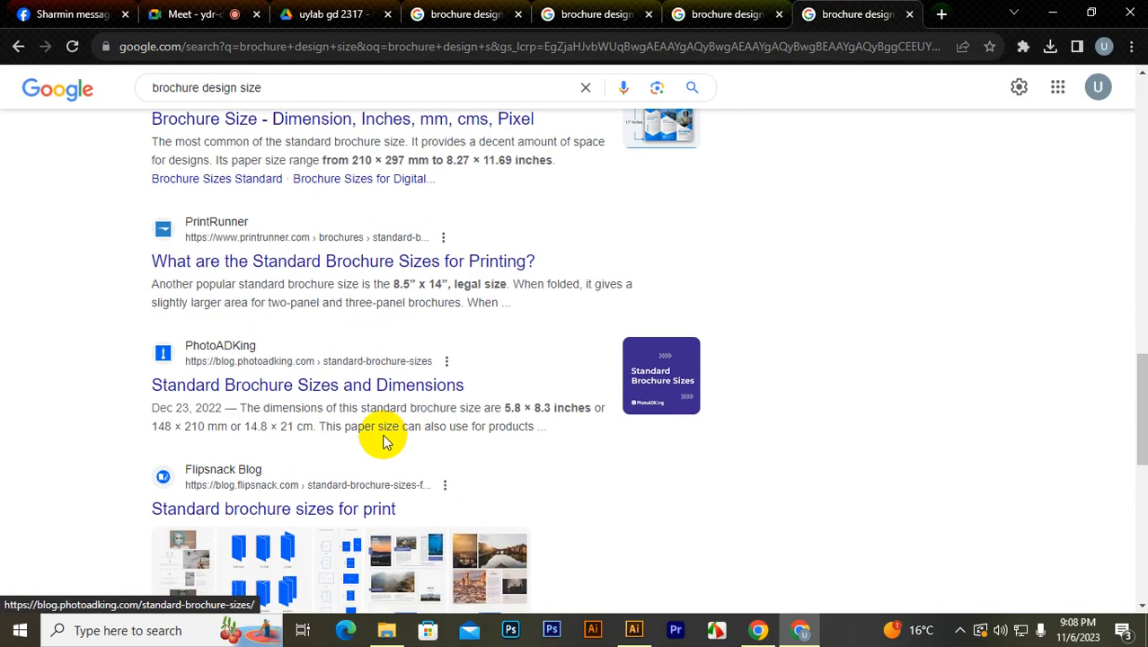
scroll(360, 435, up, 1)
scroll(359, 435, up, 15)
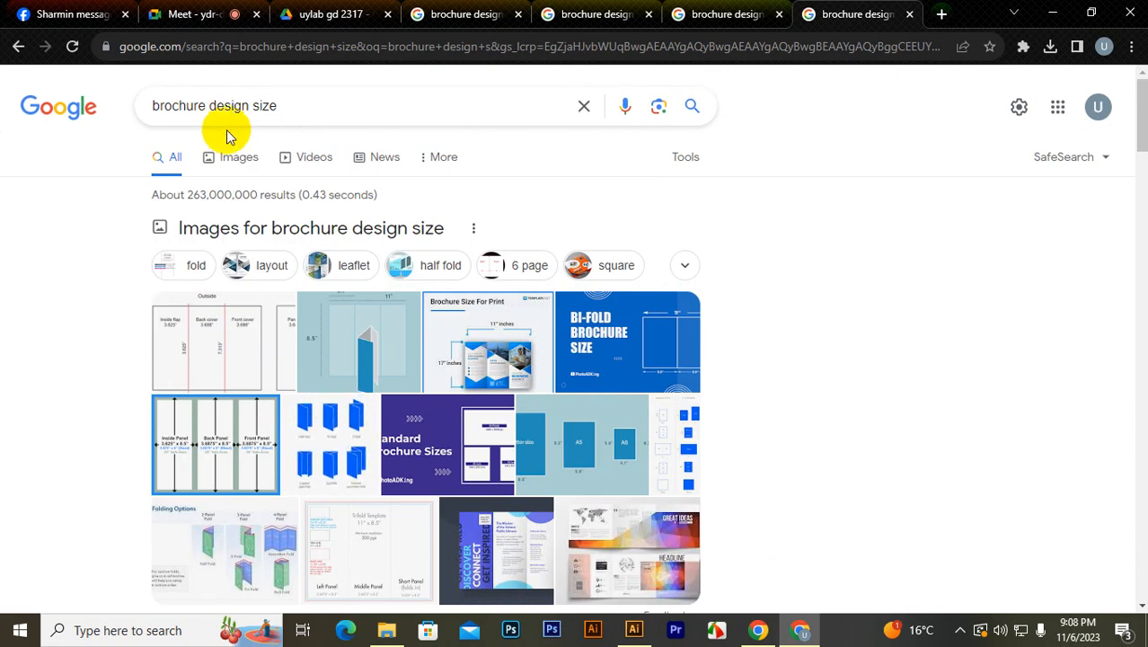
Step: Show the image results for "brochure design size" and look through the brochure size diagrams
click(235, 158)
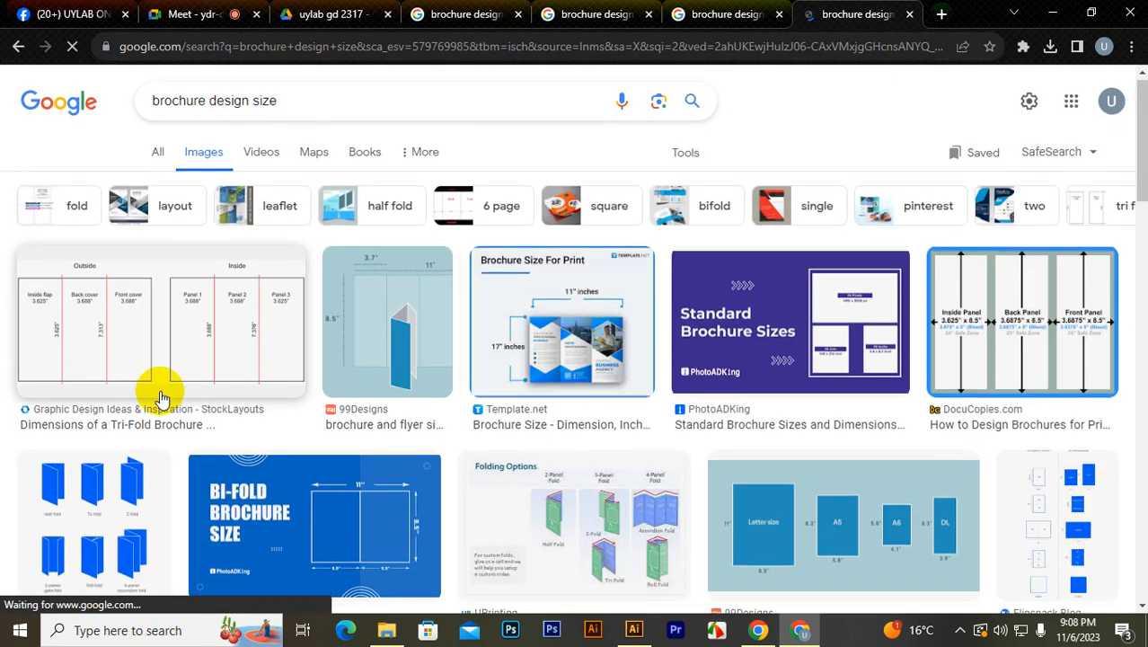
scroll(373, 404, down, 3)
scroll(373, 404, down, 2)
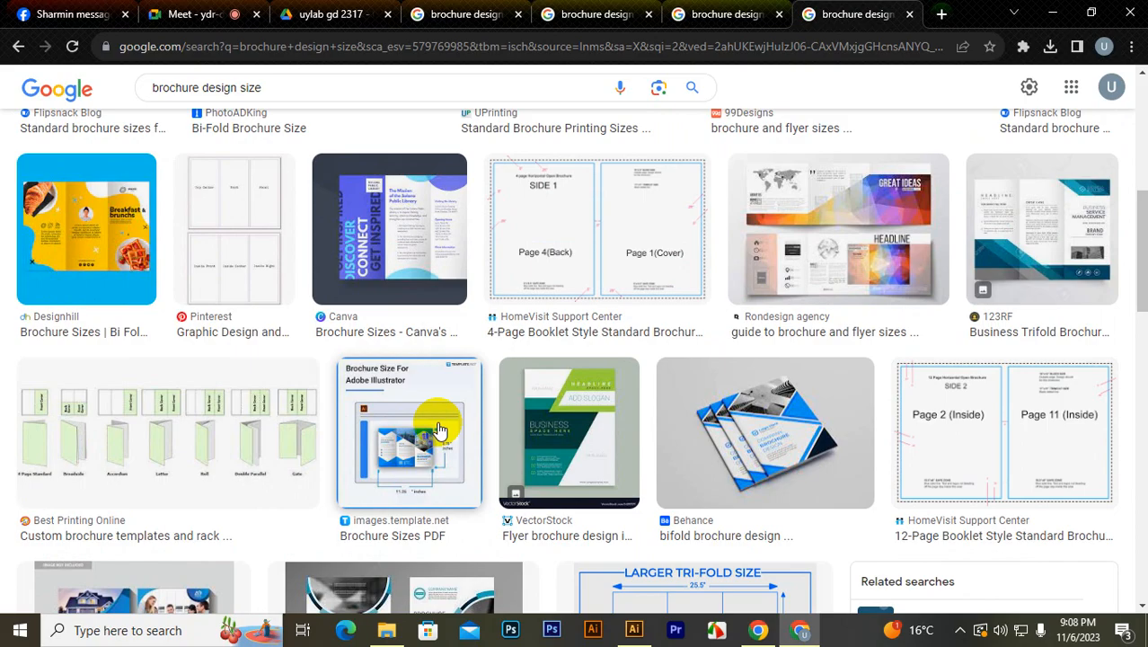
Step: Return to the Google Meet call and admit the four people waiting to join
click(160, 12)
click(1049, 492)
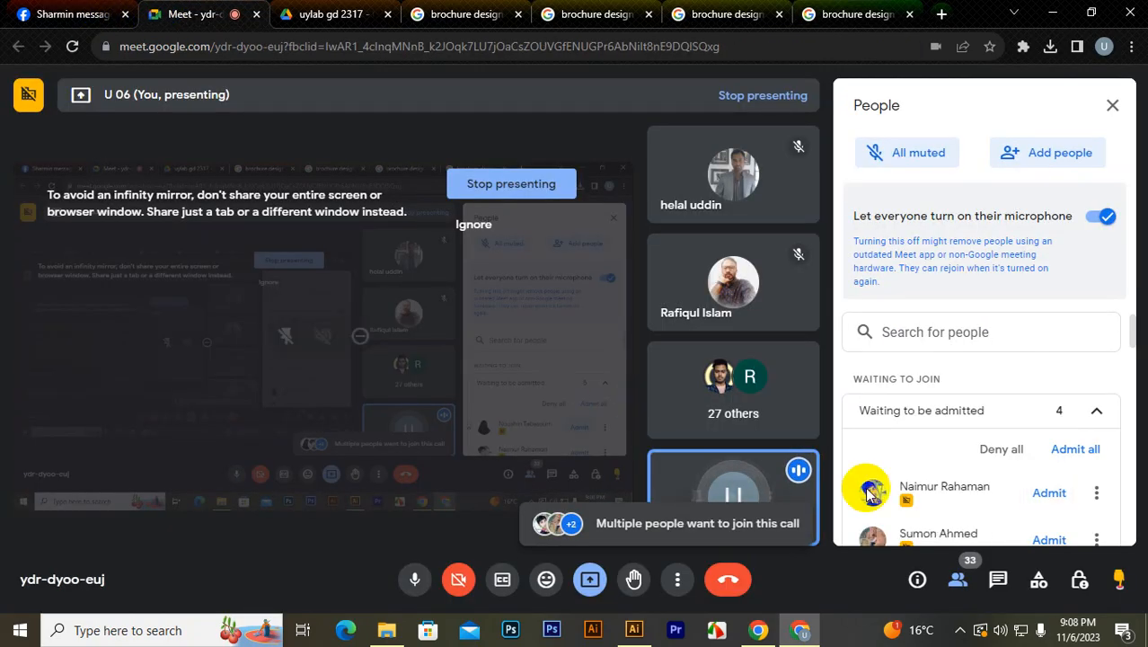
click(1049, 492)
click(1049, 493)
click(1050, 492)
click(1049, 492)
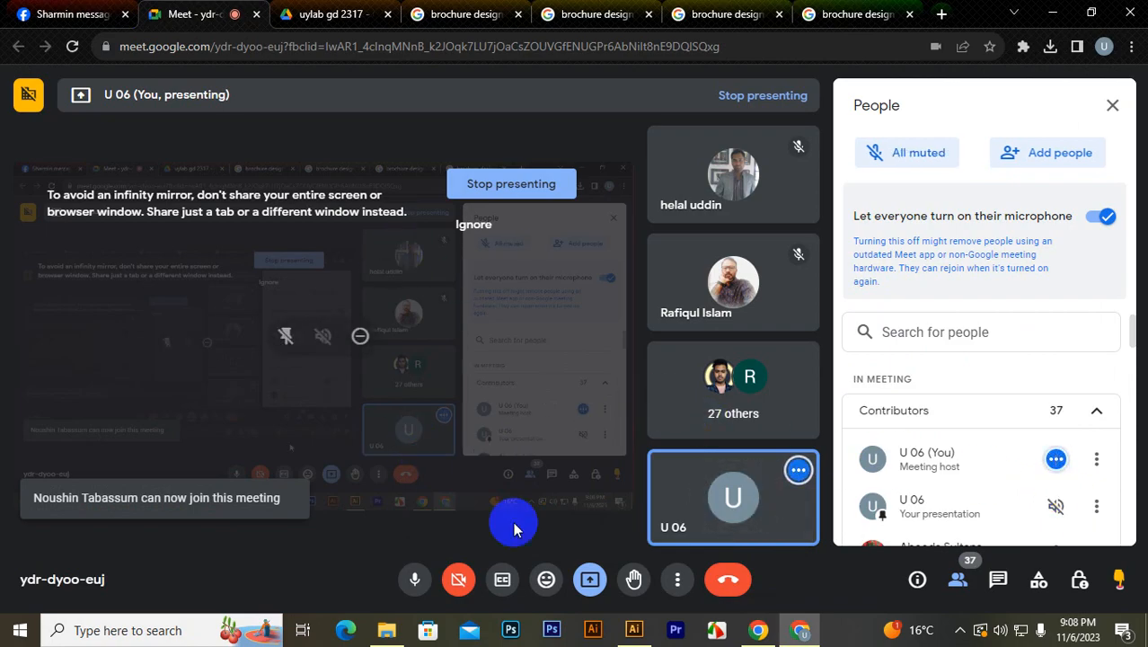
Step: Switch to Illustrator and start a new document with the Print profile and A4 size
click(634, 630)
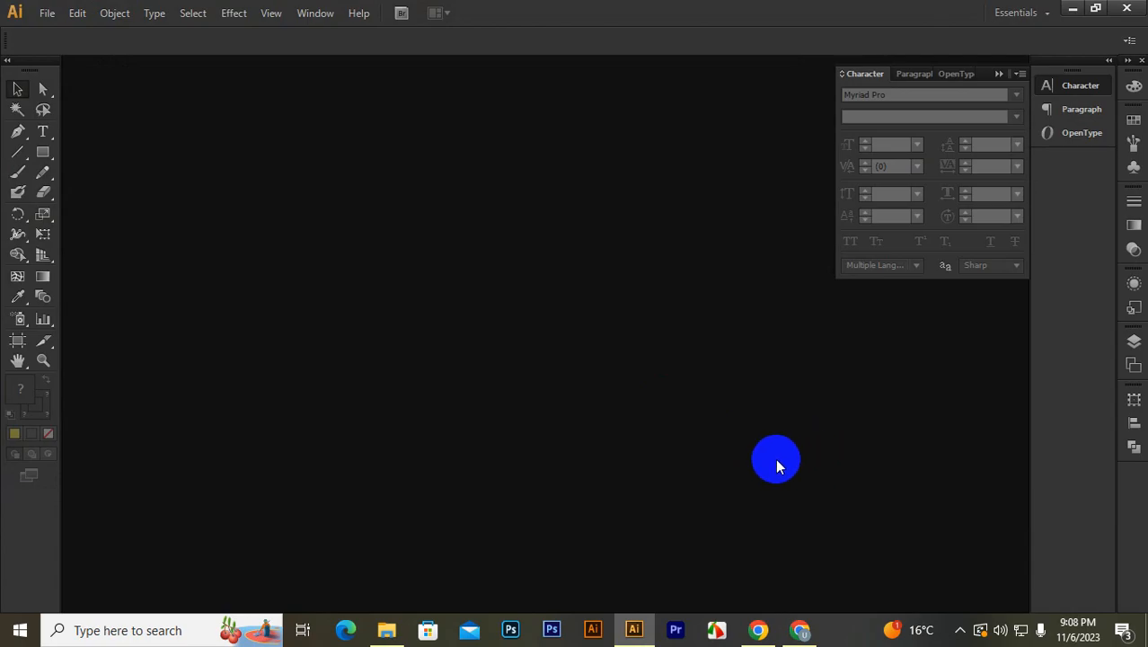
key(ctrl+n)
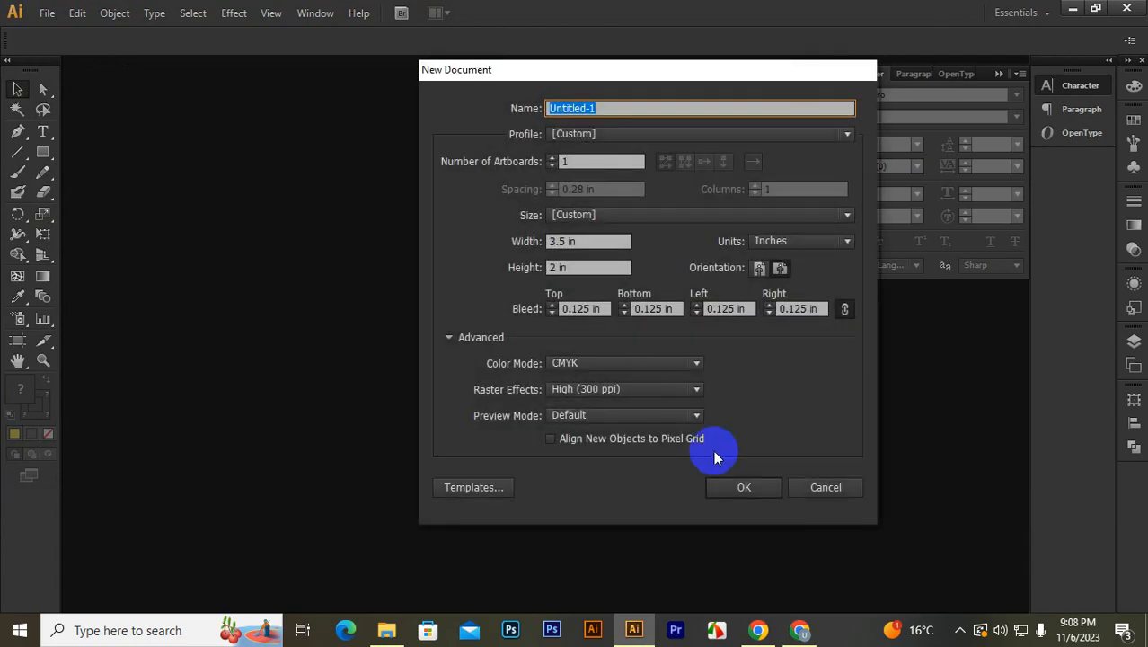
click(613, 135)
click(605, 177)
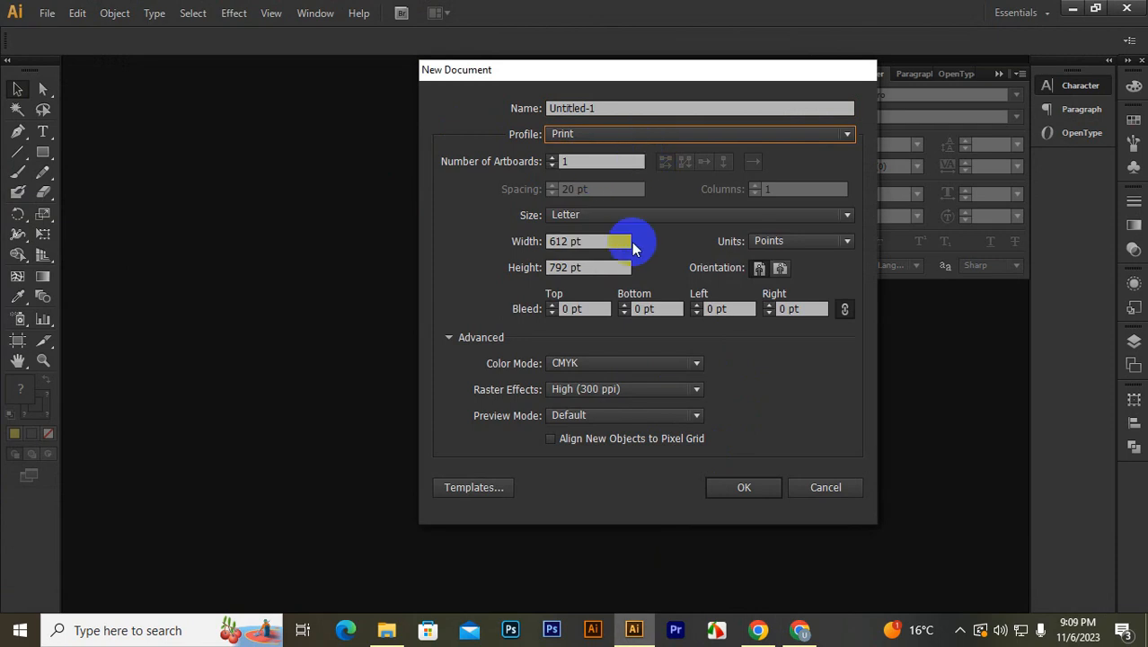
click(606, 217)
click(580, 310)
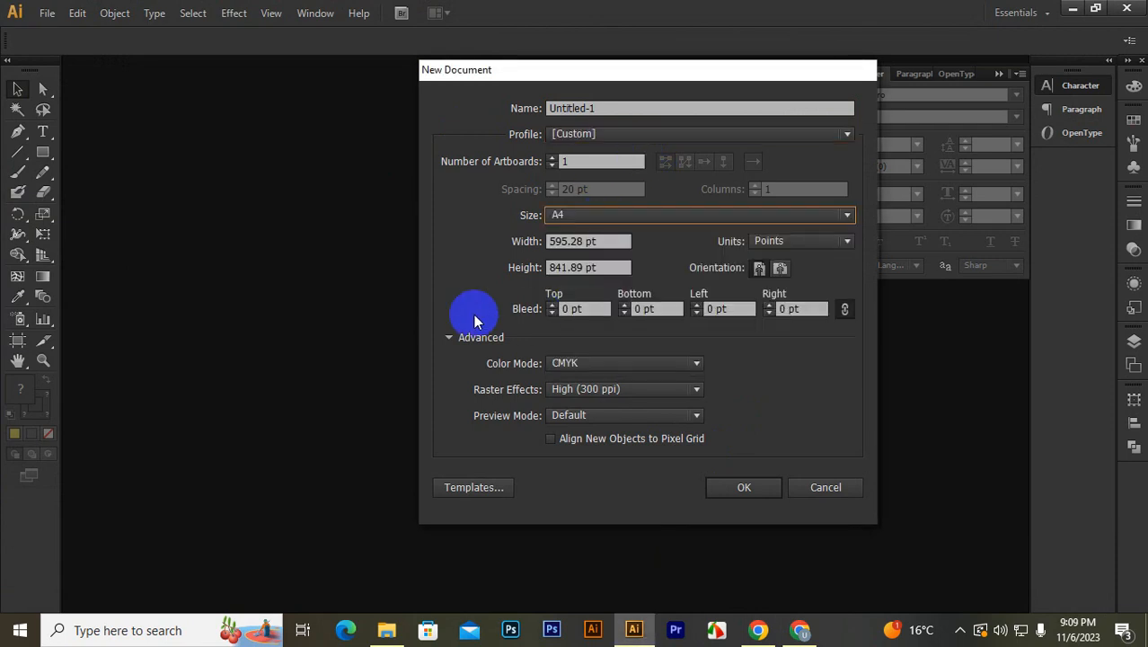
click(563, 253)
click(755, 286)
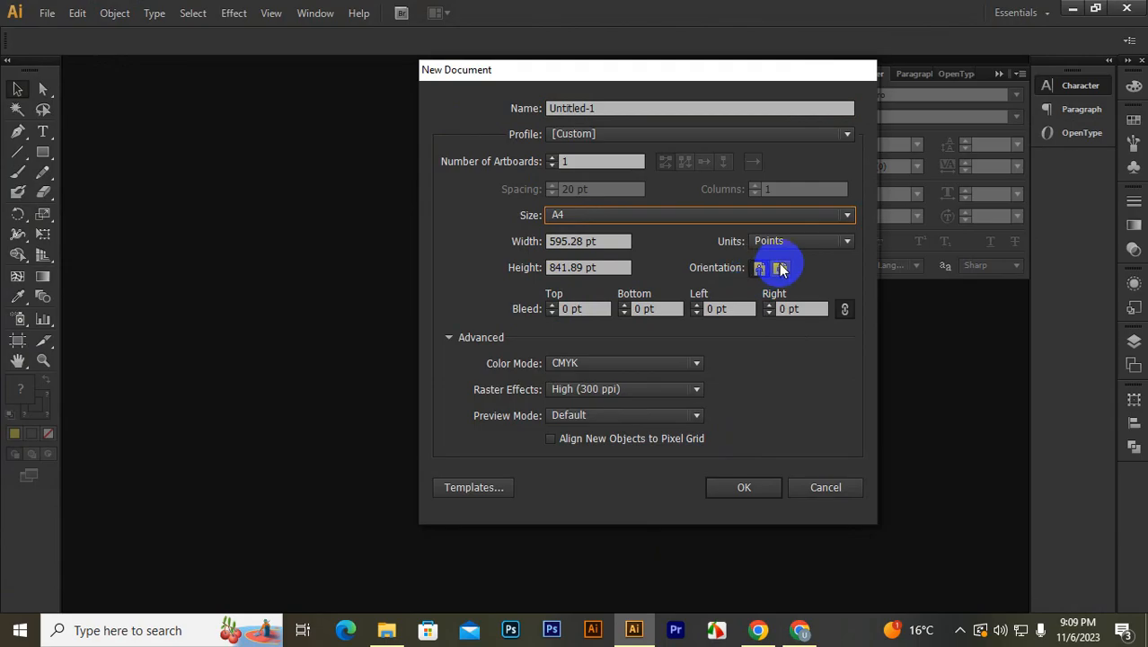
Step: Set landscape orientation, inches as units and a 0.125 in bleed on all sides, and create the document
click(780, 270)
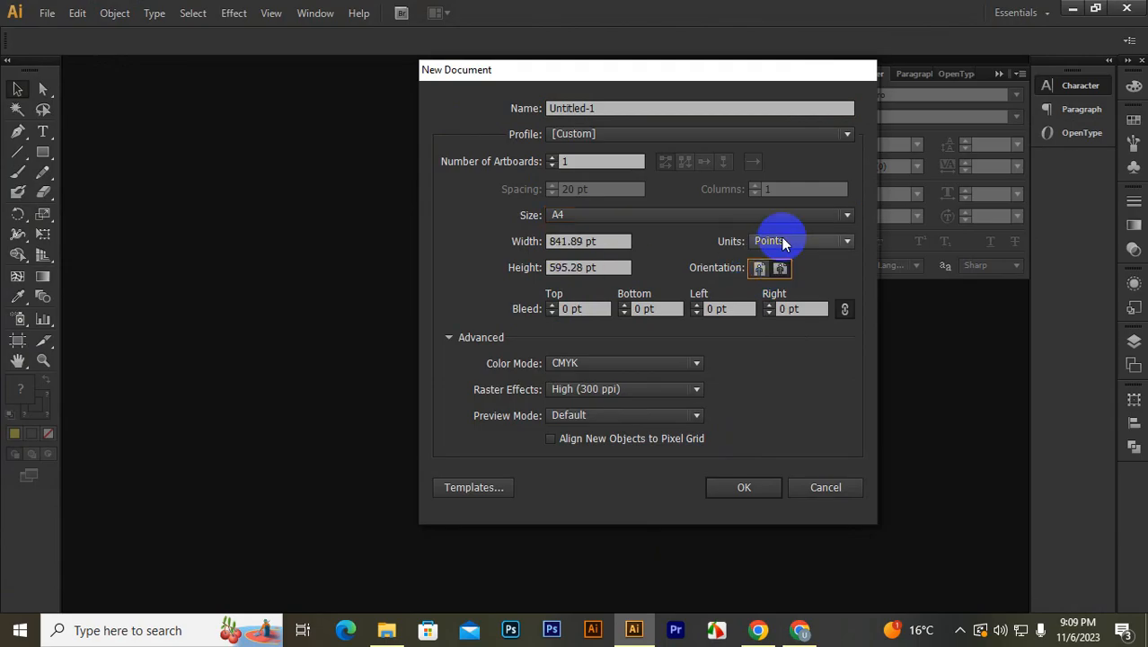
click(782, 239)
click(784, 297)
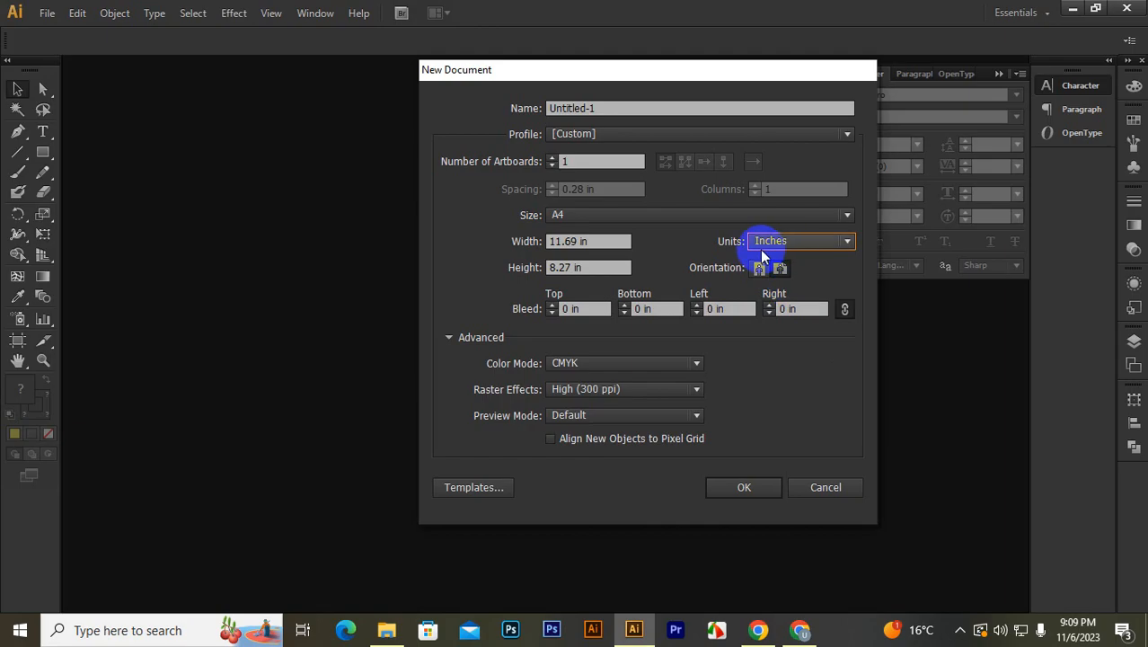
click(561, 308)
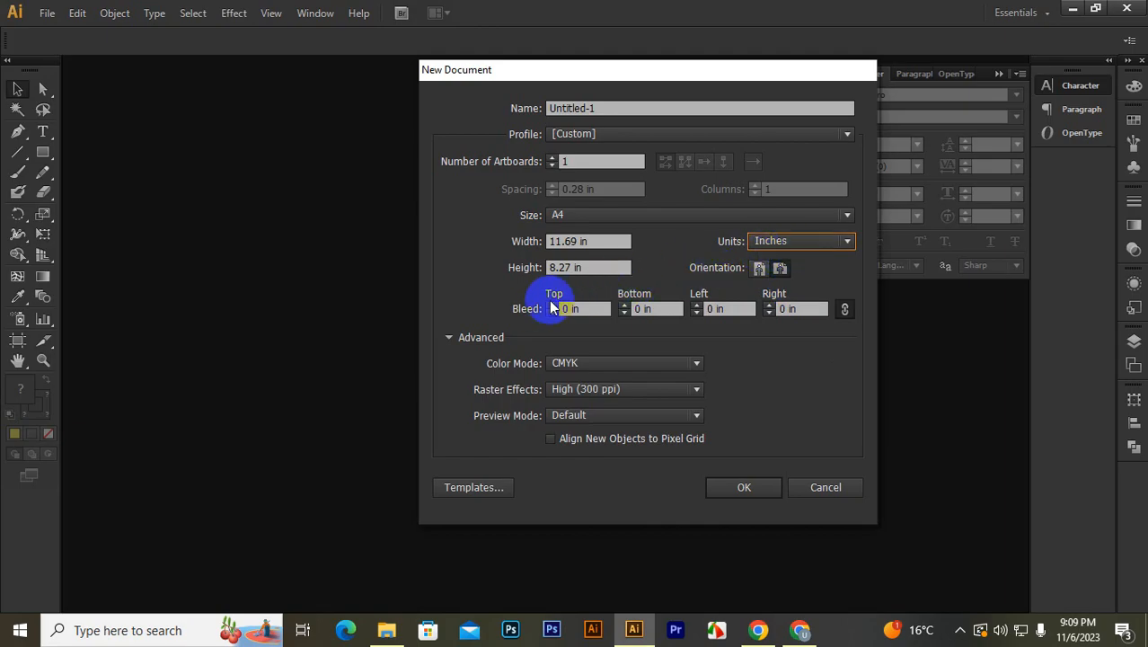
click(549, 302)
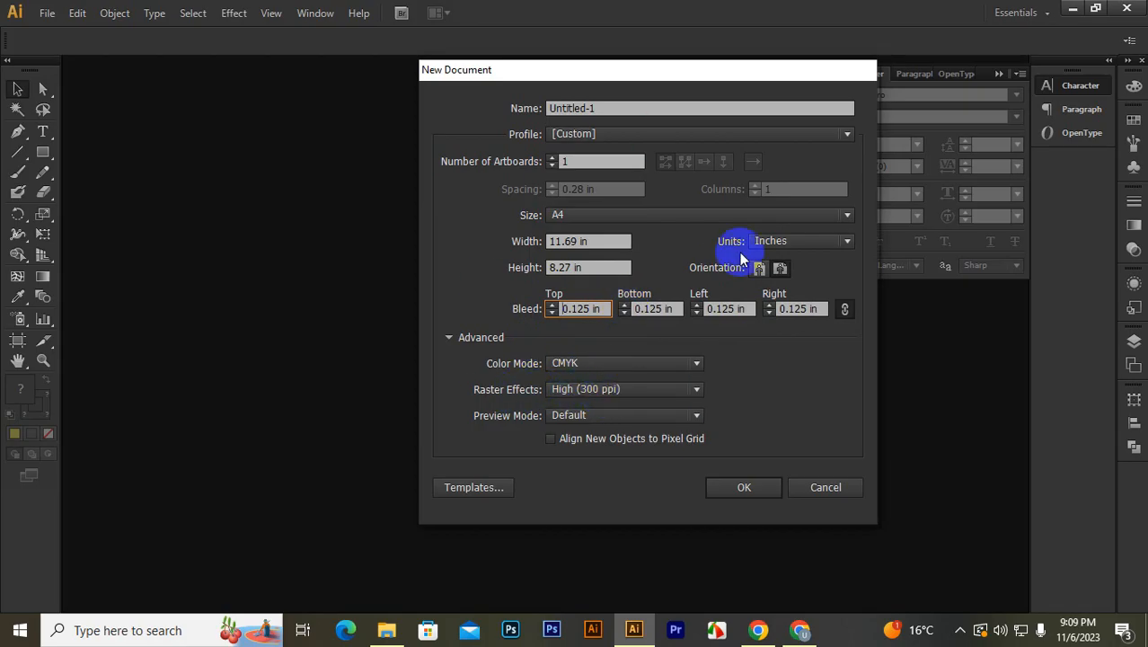
click(747, 487)
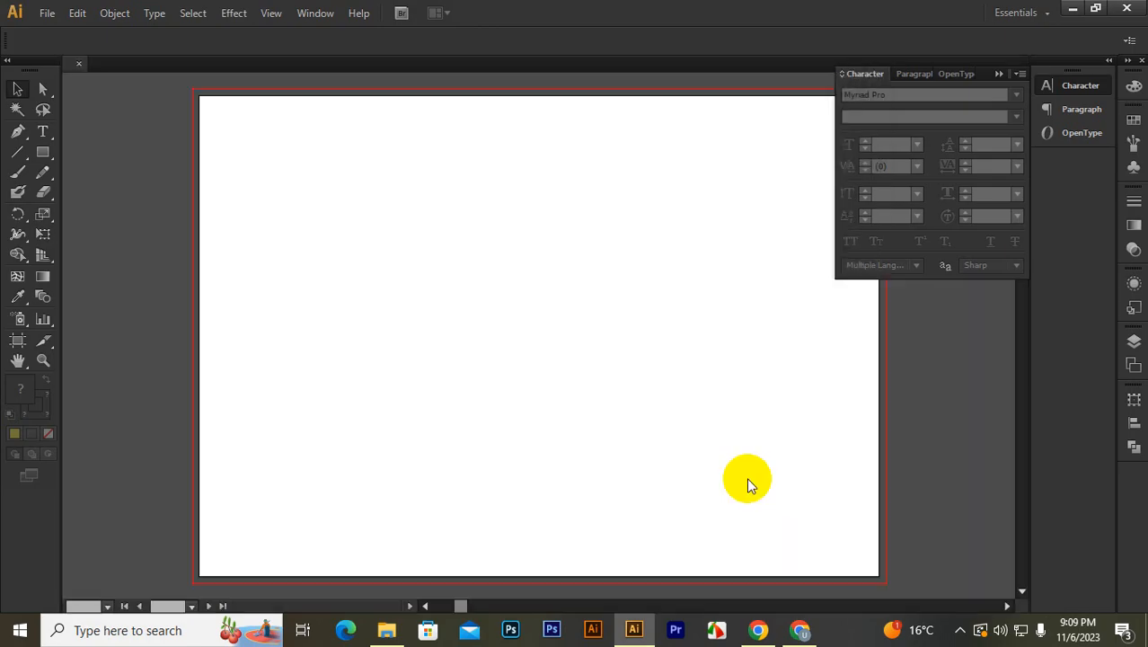
Step: Collapse the Character panel and fit the artboard in the window
drag(608, 370, 561, 367)
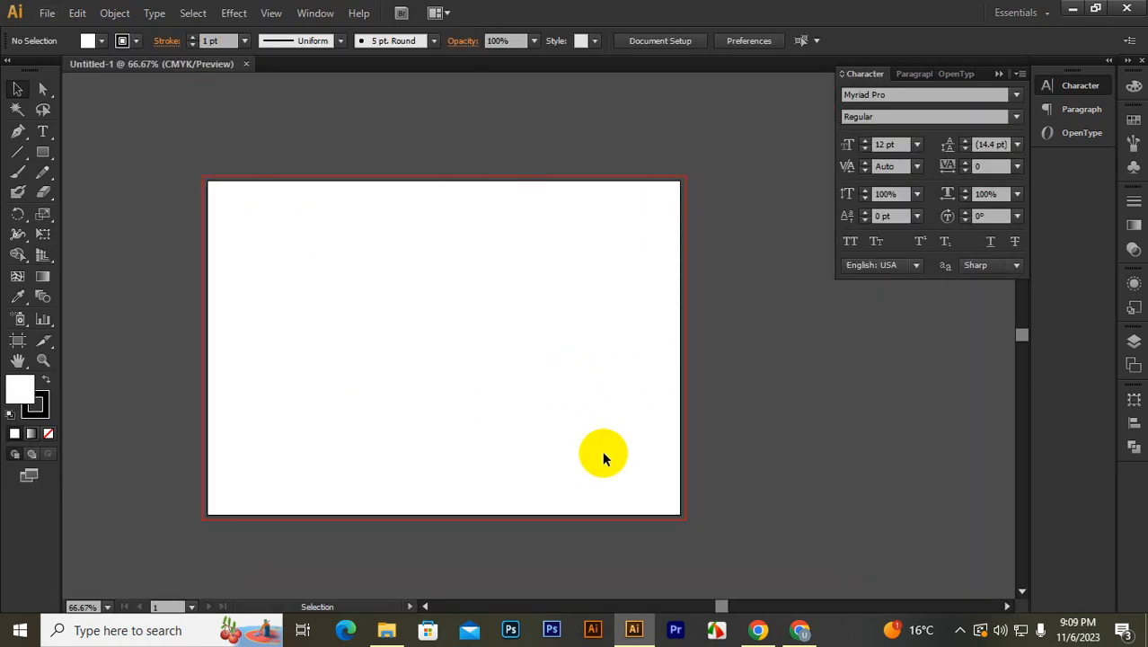
scroll(304, 315, up, 1)
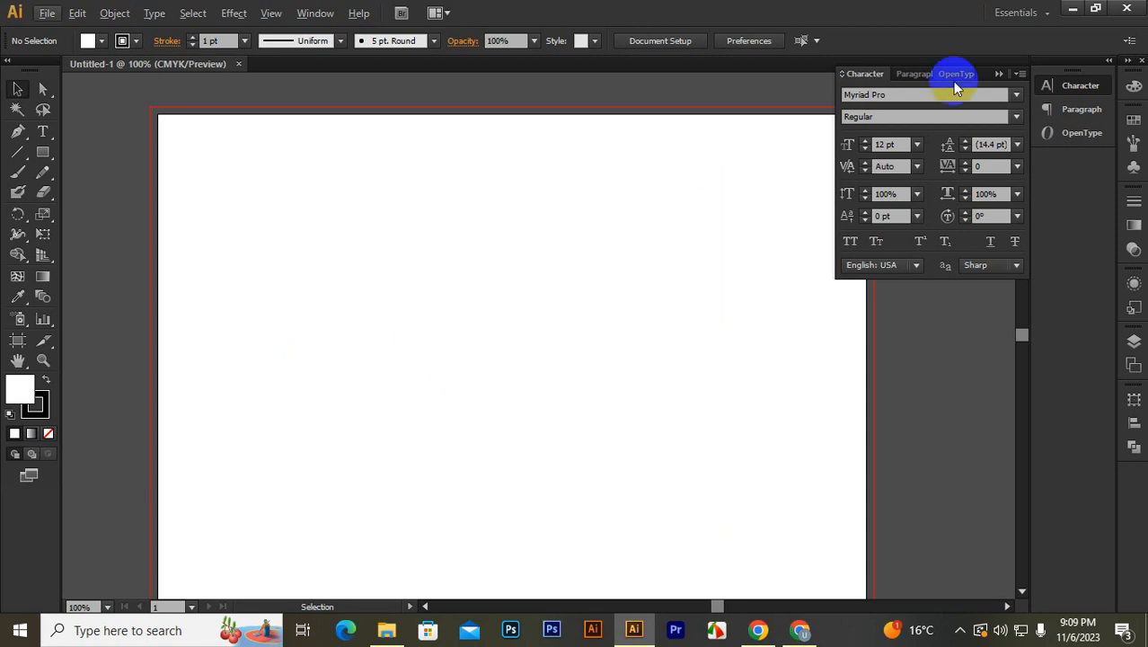
click(994, 75)
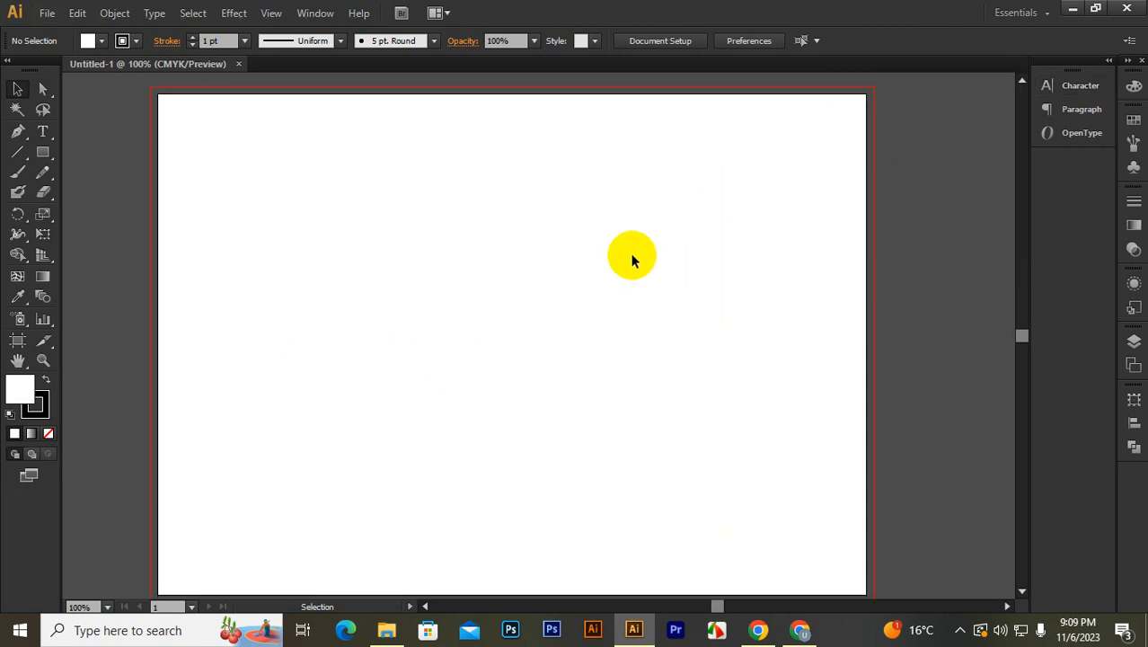
key(ctrl+0)
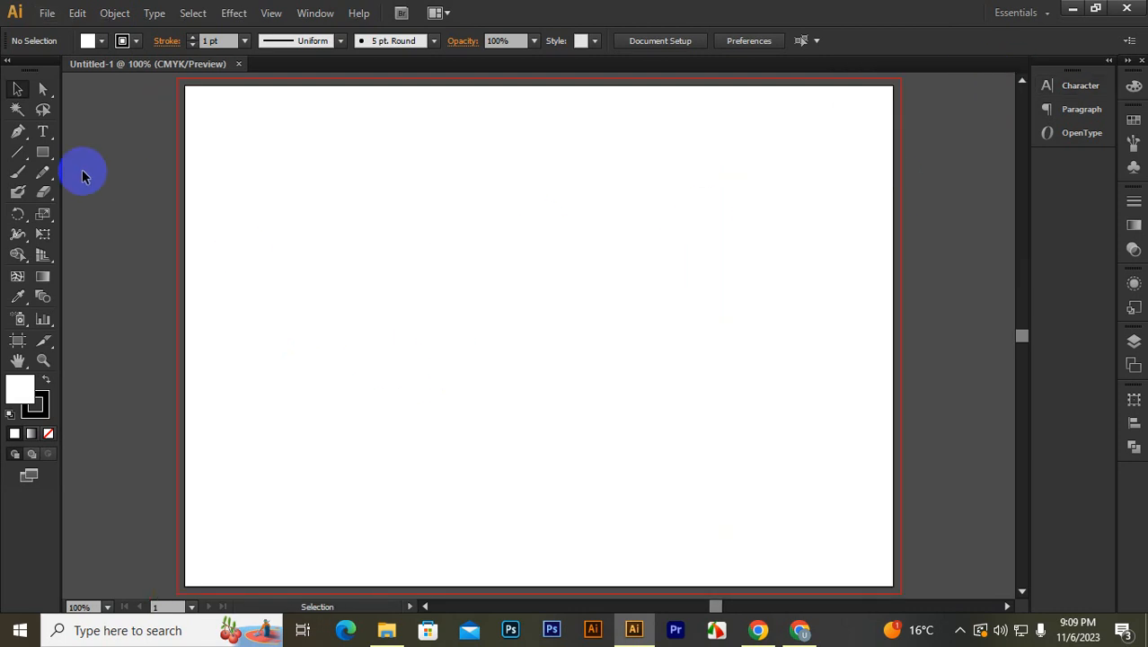
Step: Draw a white rectangle without a stroke that covers the whole A4 artboard up to its edges
click(42, 151)
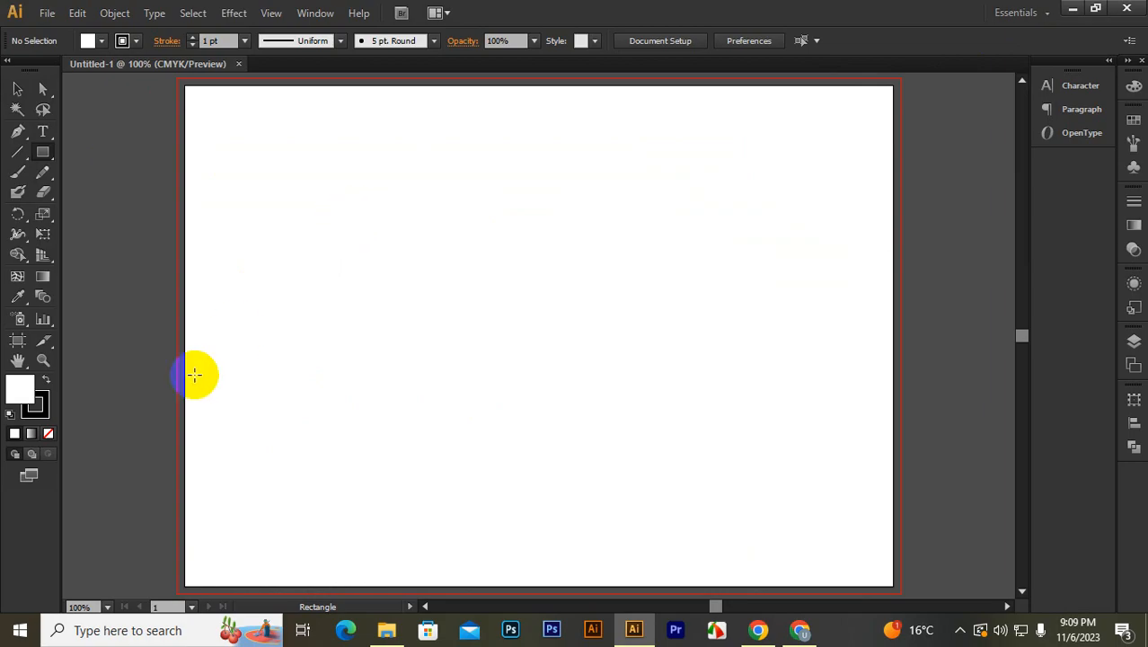
click(43, 404)
click(47, 432)
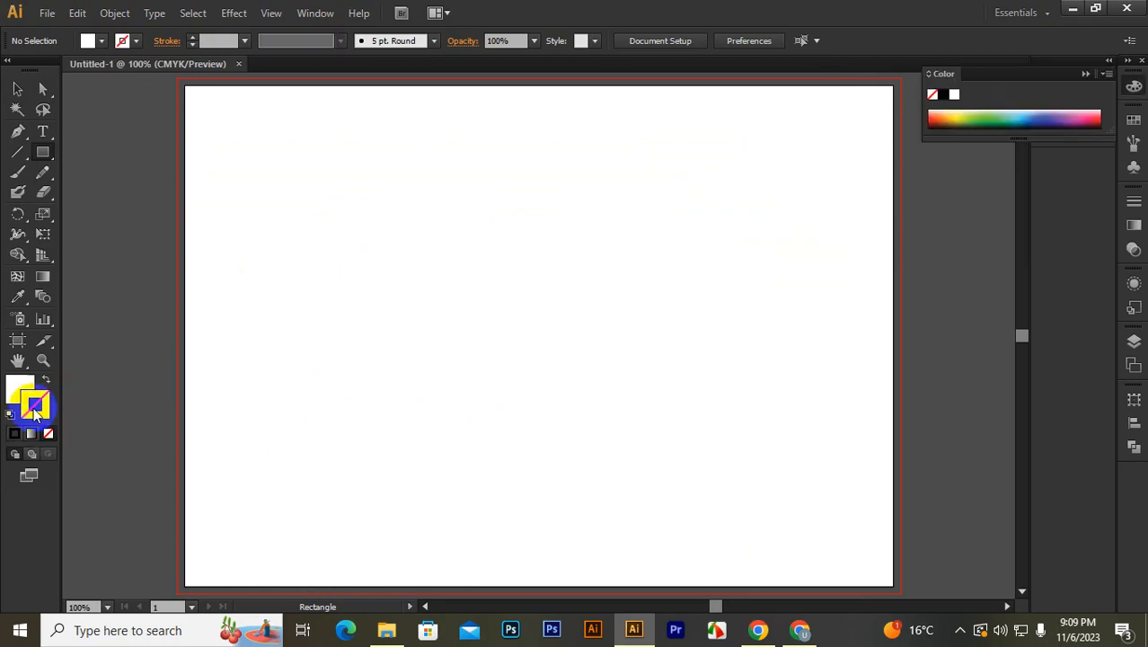
click(19, 384)
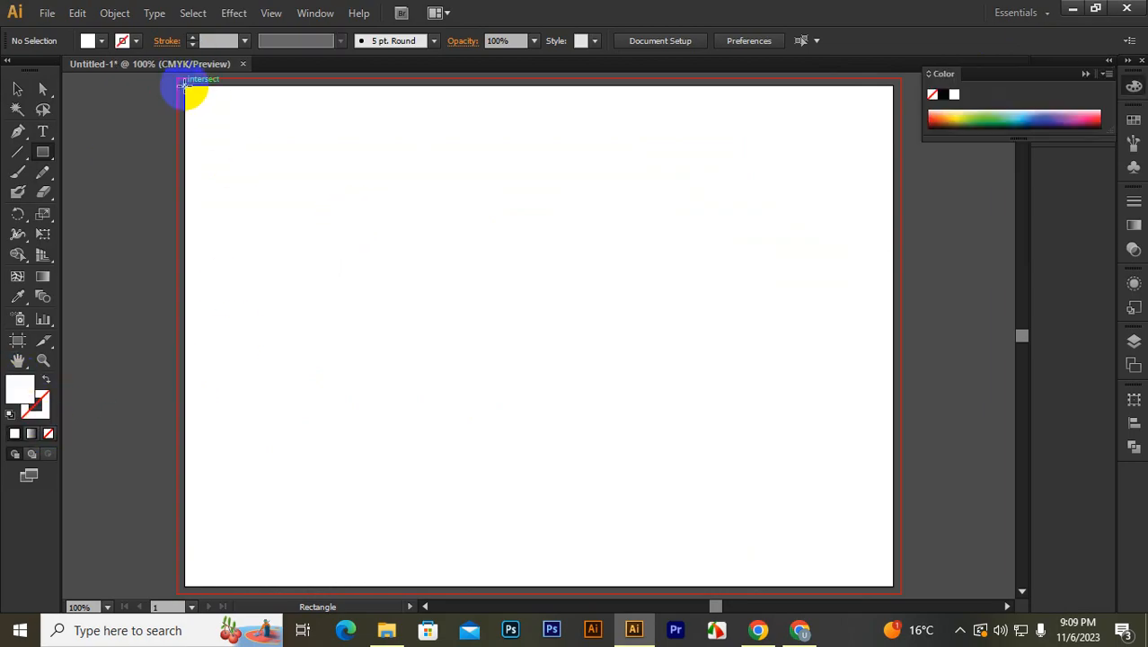
drag(184, 85, 890, 588)
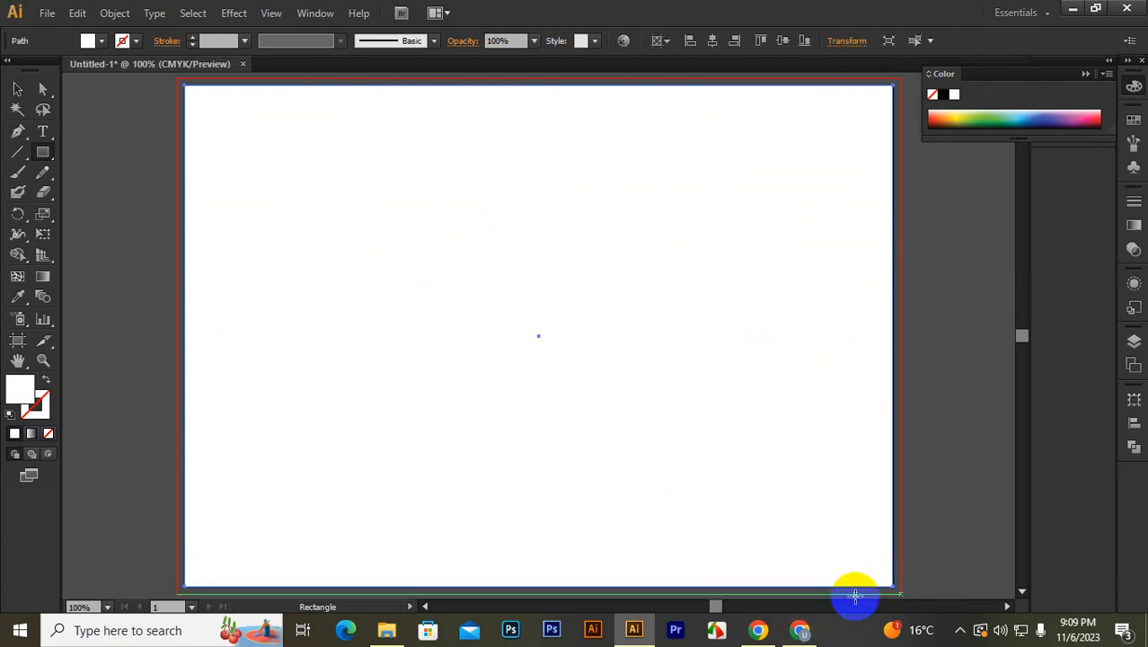
click(16, 88)
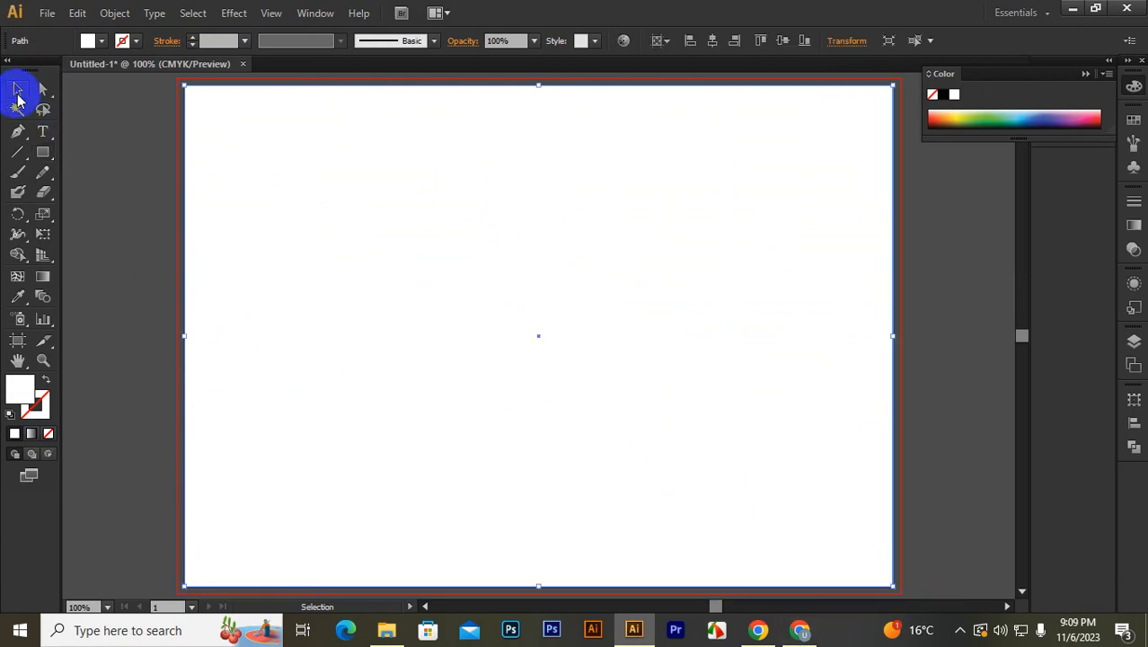
Step: Hide the white rectangle and show the transparency grid to check the bare artboard at 100% zoom
scroll(746, 351, down, 2)
scroll(487, 303, up, 3)
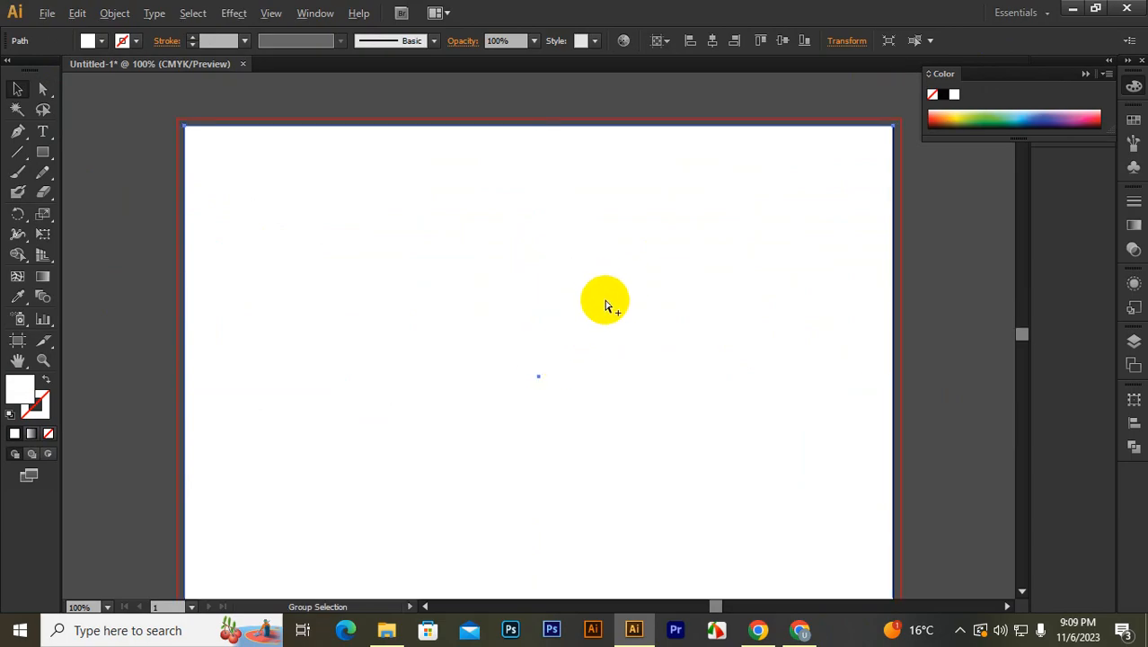
click(606, 306)
drag(539, 315, 575, 346)
drag(621, 353, 666, 393)
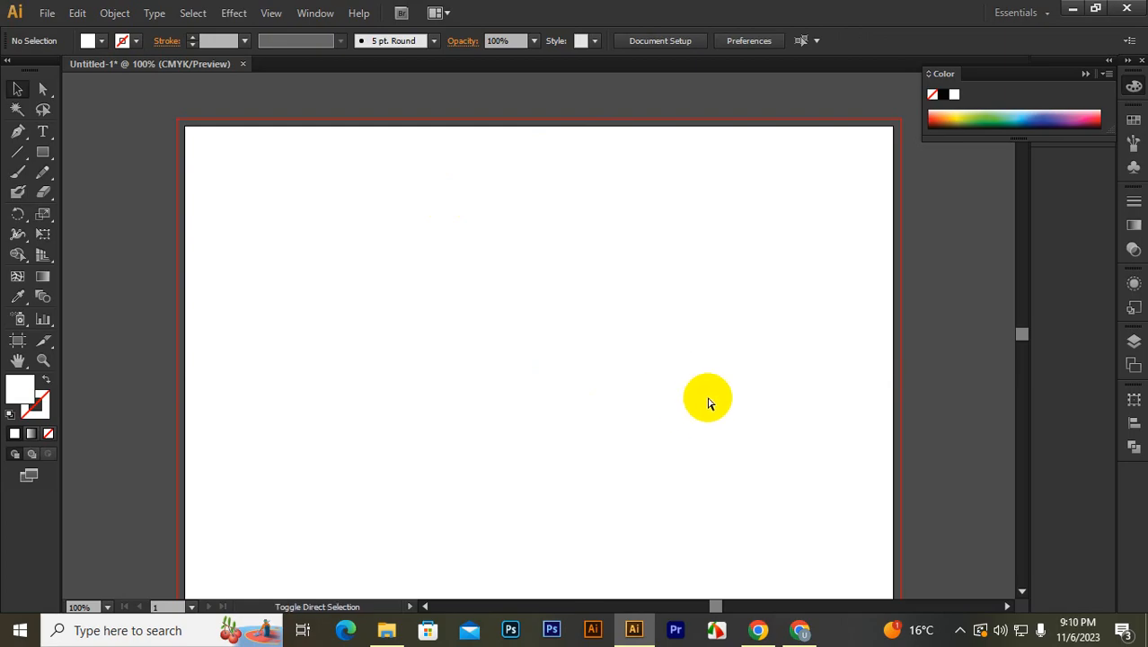
key(ctrl+shift+d)
scroll(411, 341, down, 5)
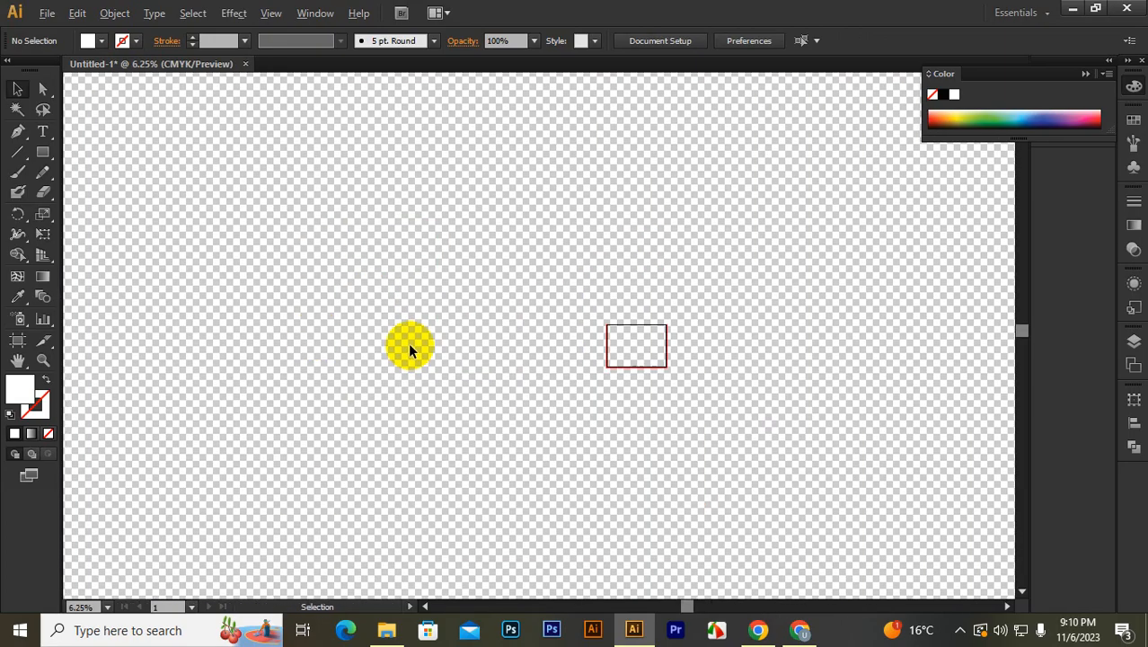
key(ctrl+1)
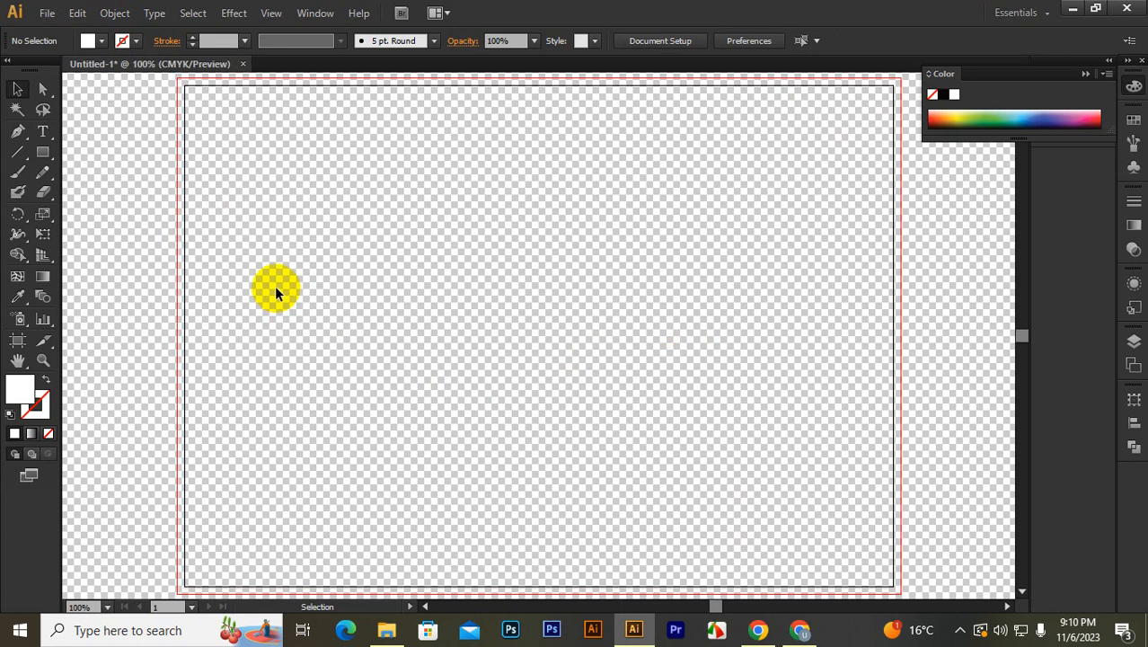
Step: Unhide the white rectangle and turn off the transparency grid
key(a)
key(ctrl+alt+3)
scroll(647, 360, down, 3)
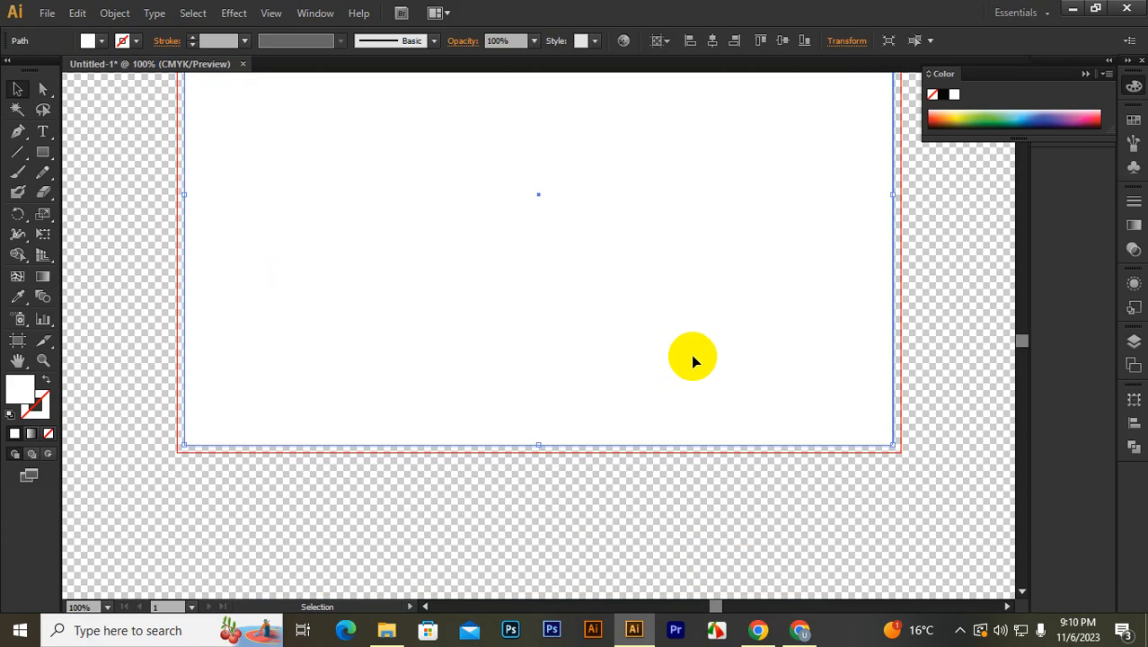
scroll(553, 328, up, 4)
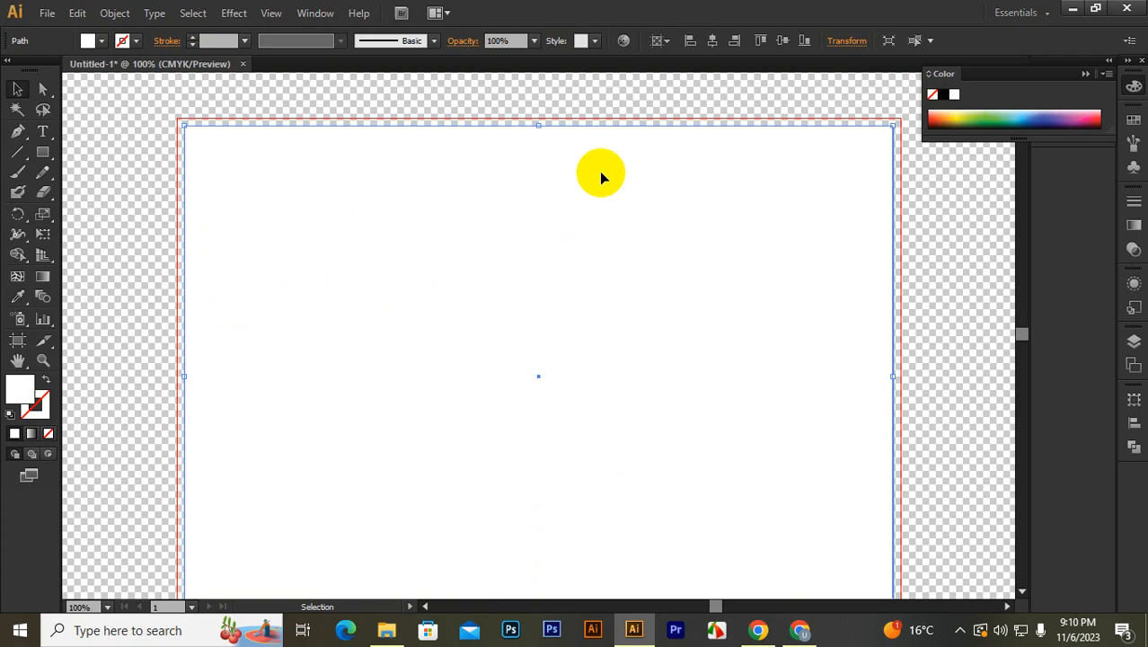
key(alt+Tab)
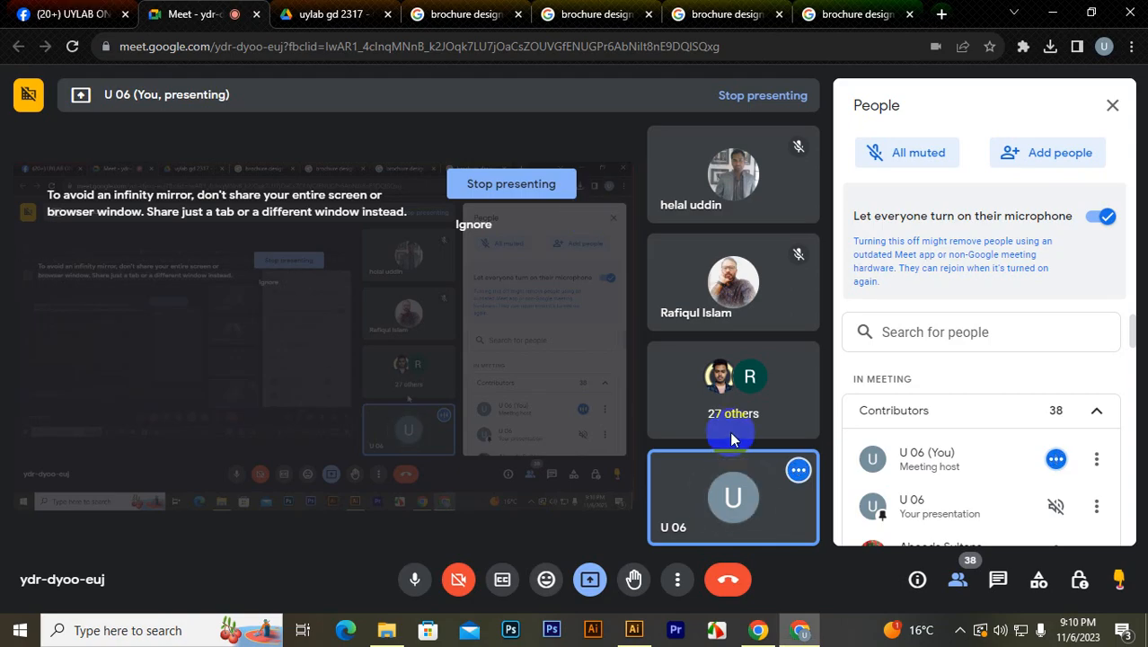
key(alt+Tab)
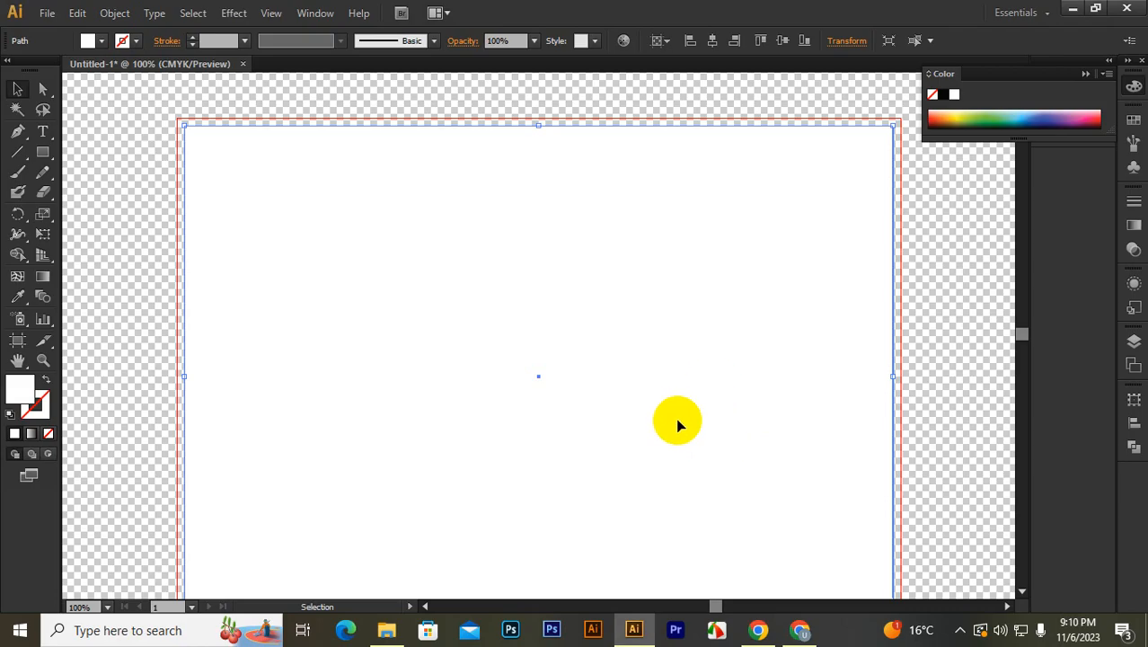
key(ctrl+shift+d)
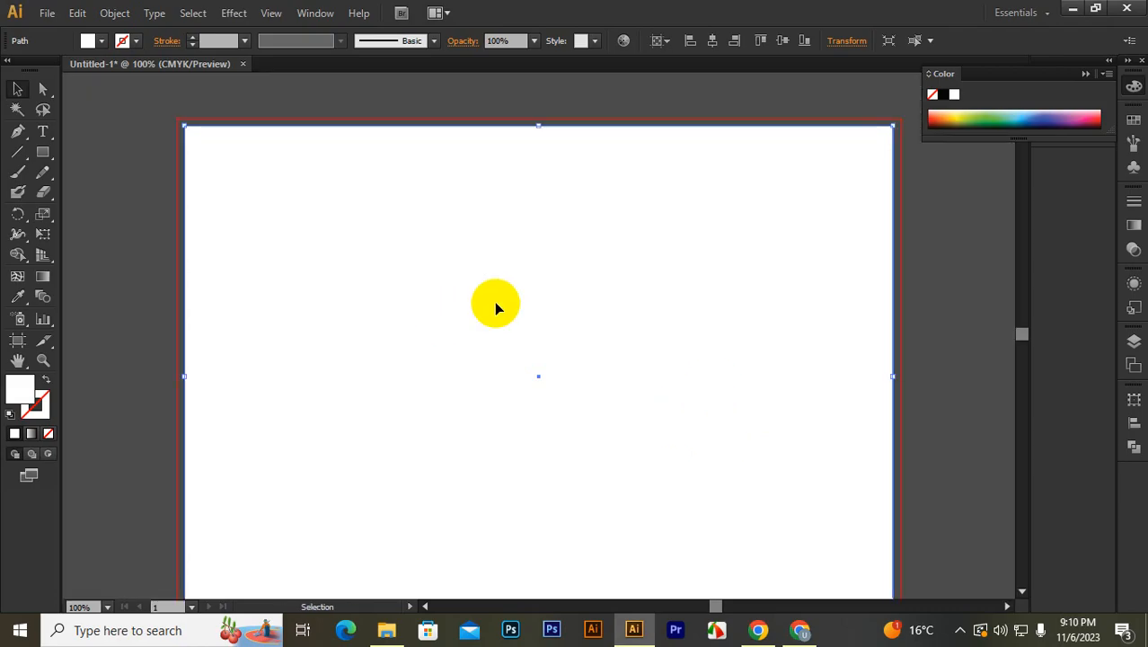
Step: Collapse the Color panel, keeping the white rectangle selected
scroll(604, 377, down, 1)
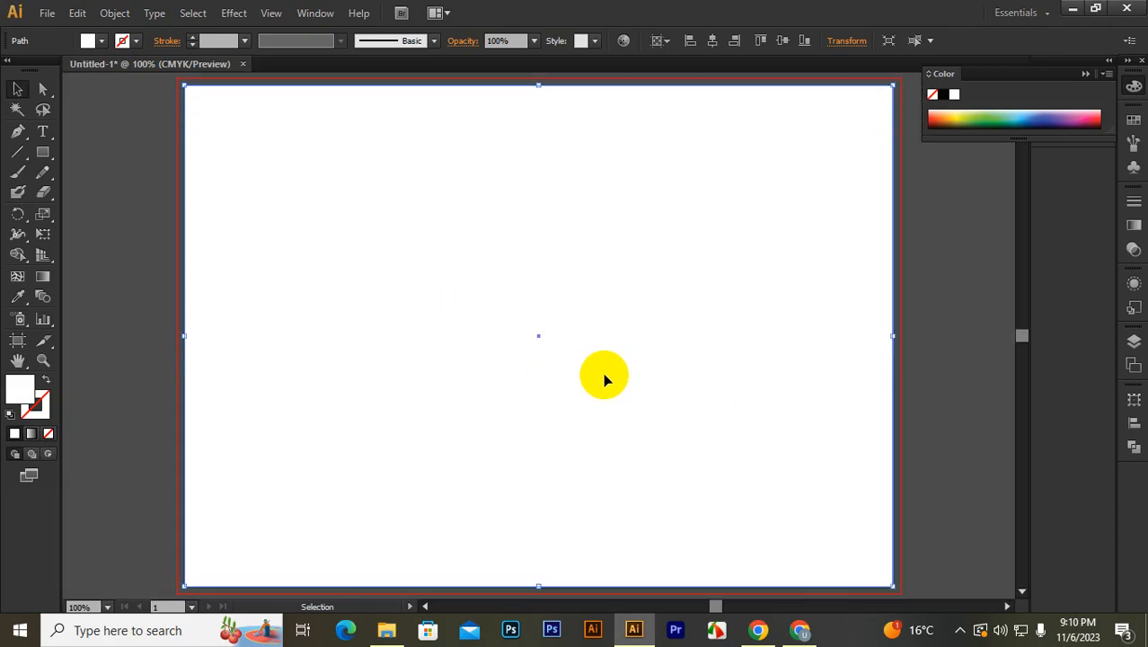
click(1083, 77)
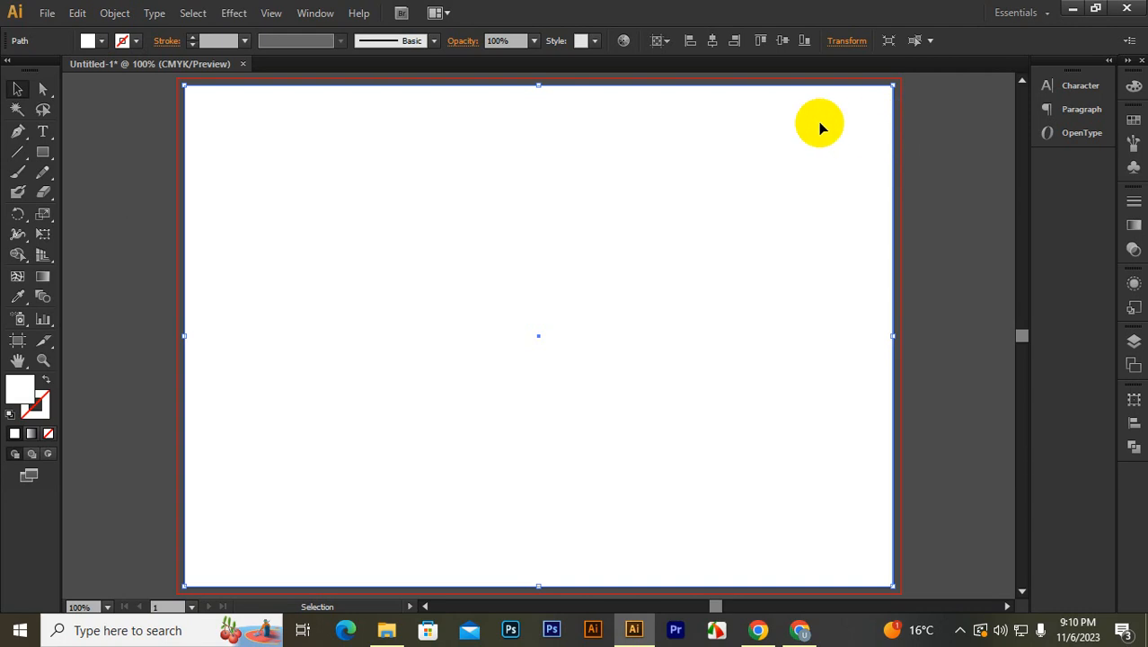
click(943, 141)
click(827, 229)
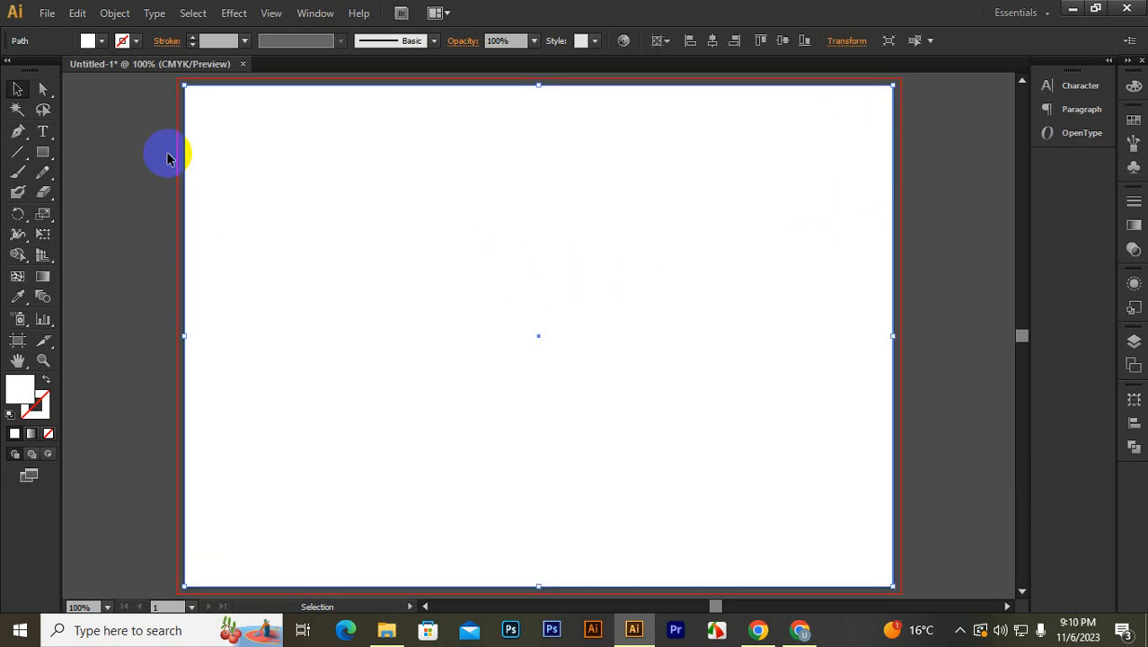
Step: Offset the white rectangle's path outward by 0.125 in with miter joins to cover the bleed
click(115, 13)
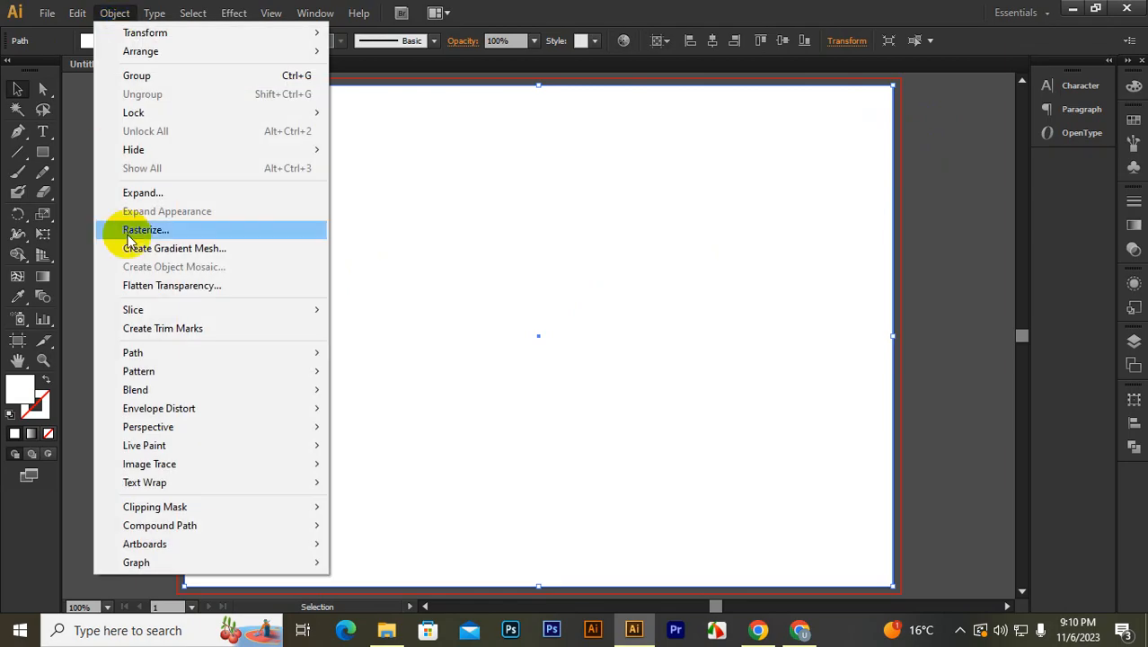
mouse_move(163, 356)
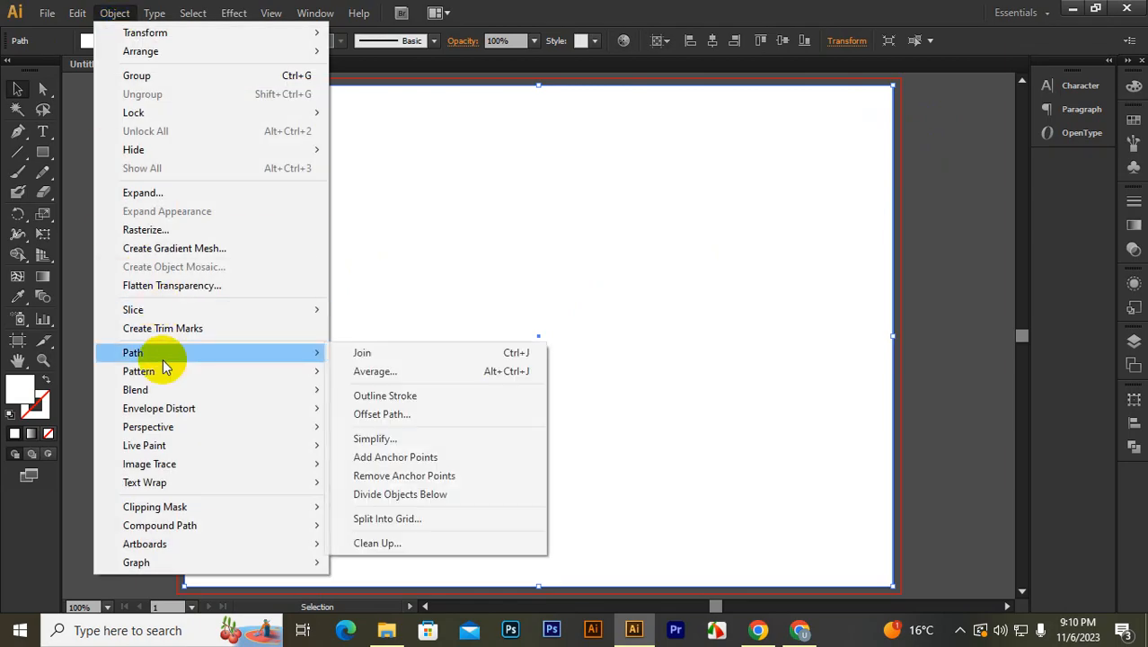
click(395, 414)
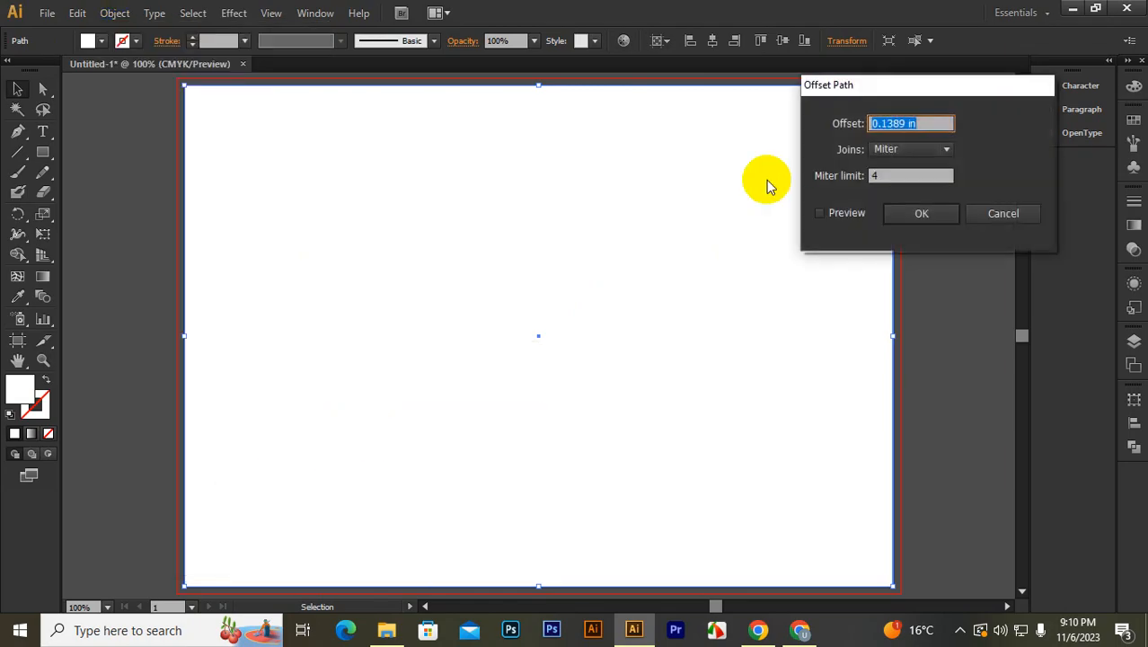
click(821, 213)
click(941, 125)
drag(942, 126, 816, 136)
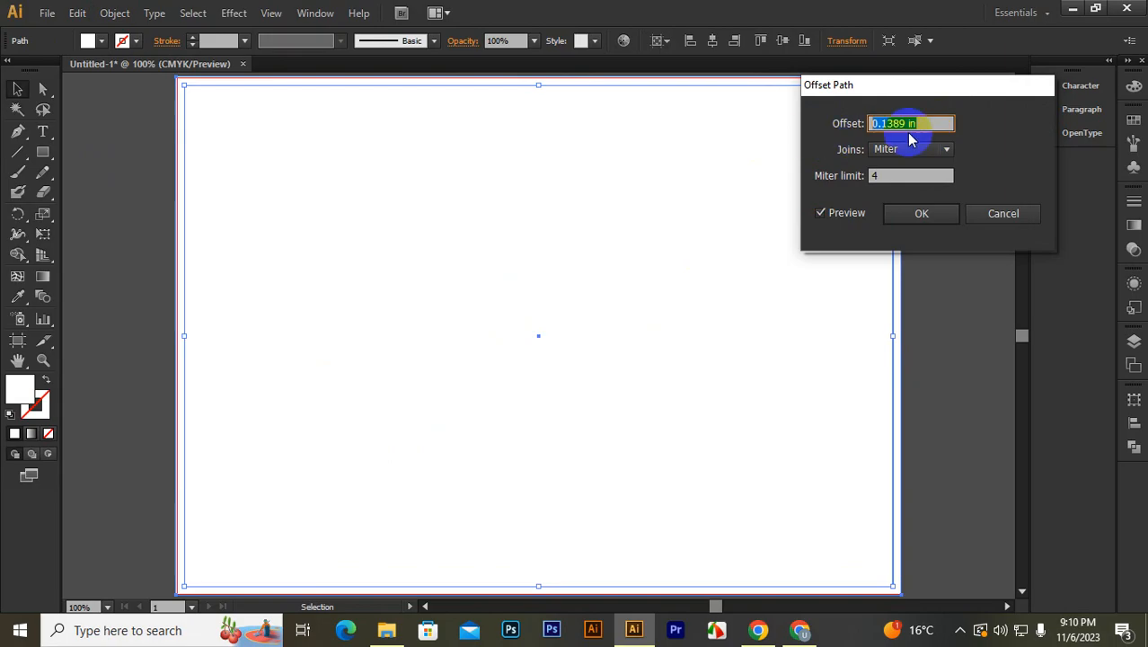
key(Down)
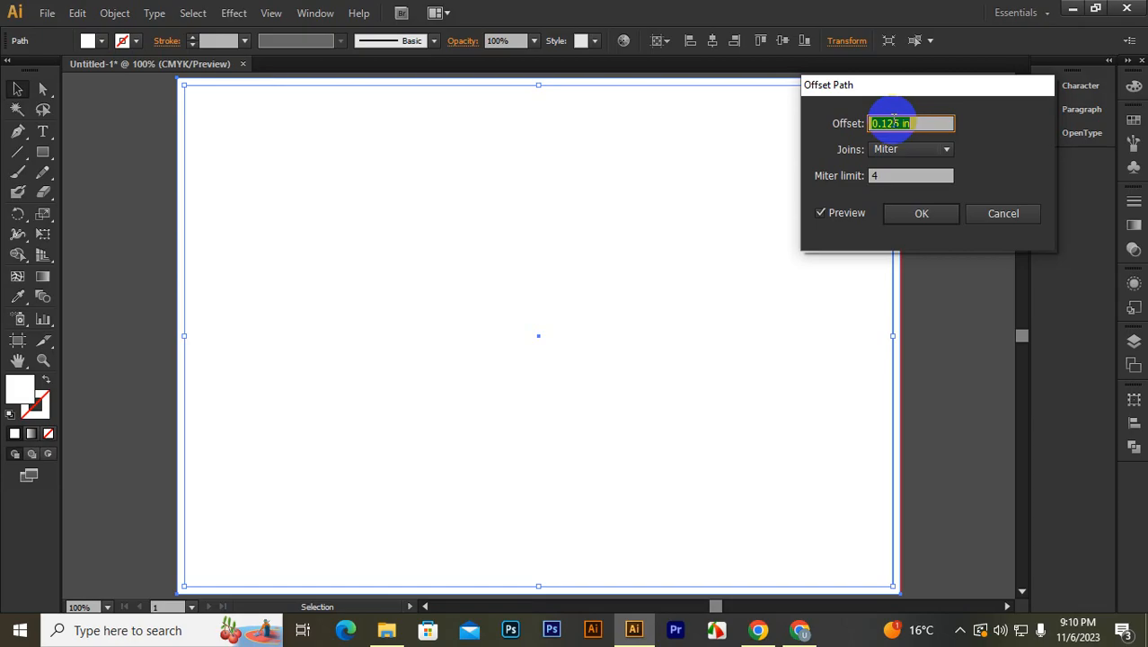
click(903, 213)
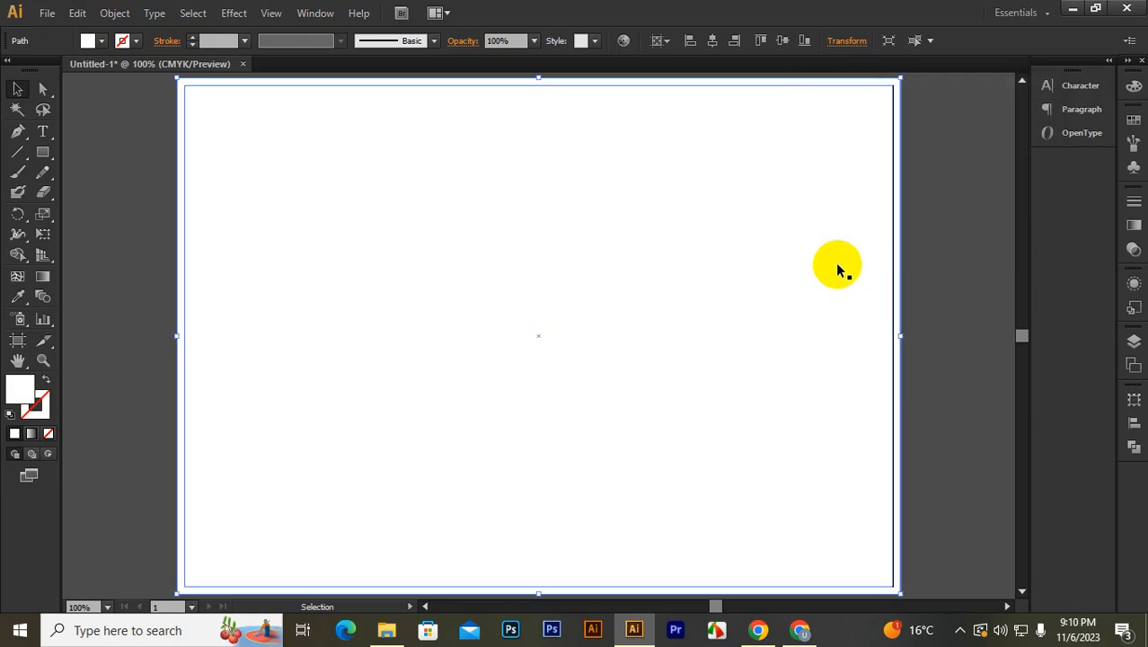
Step: Fill the outer offset rectangle with dark blue from the color spectrum and collapse the expanded panels
click(1133, 86)
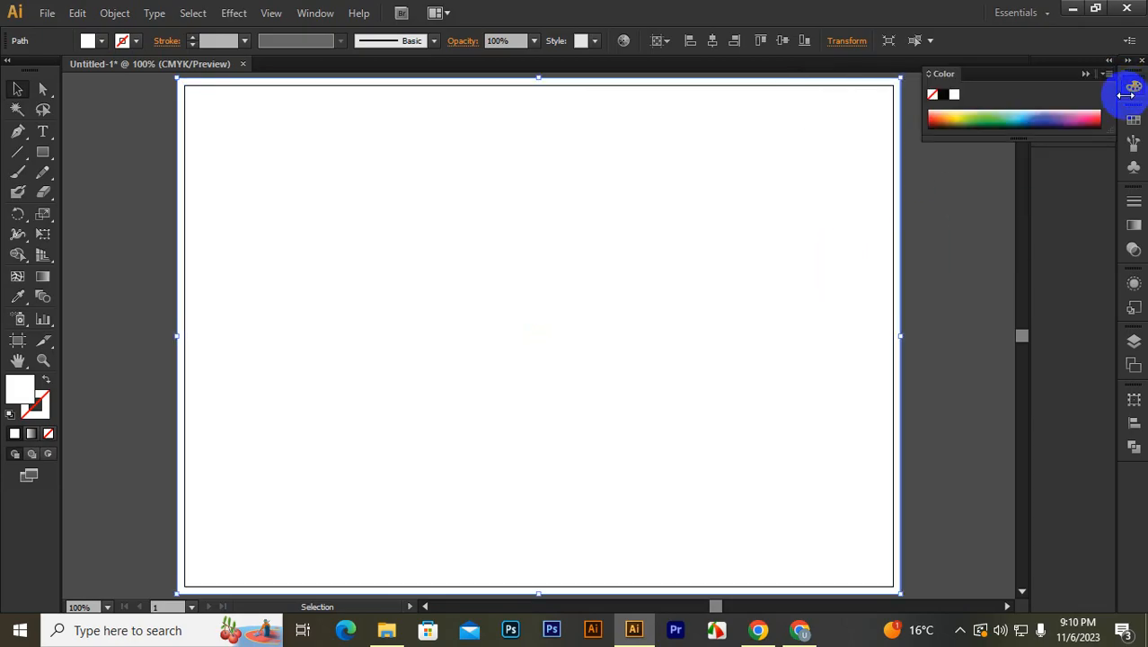
click(1049, 118)
click(1109, 62)
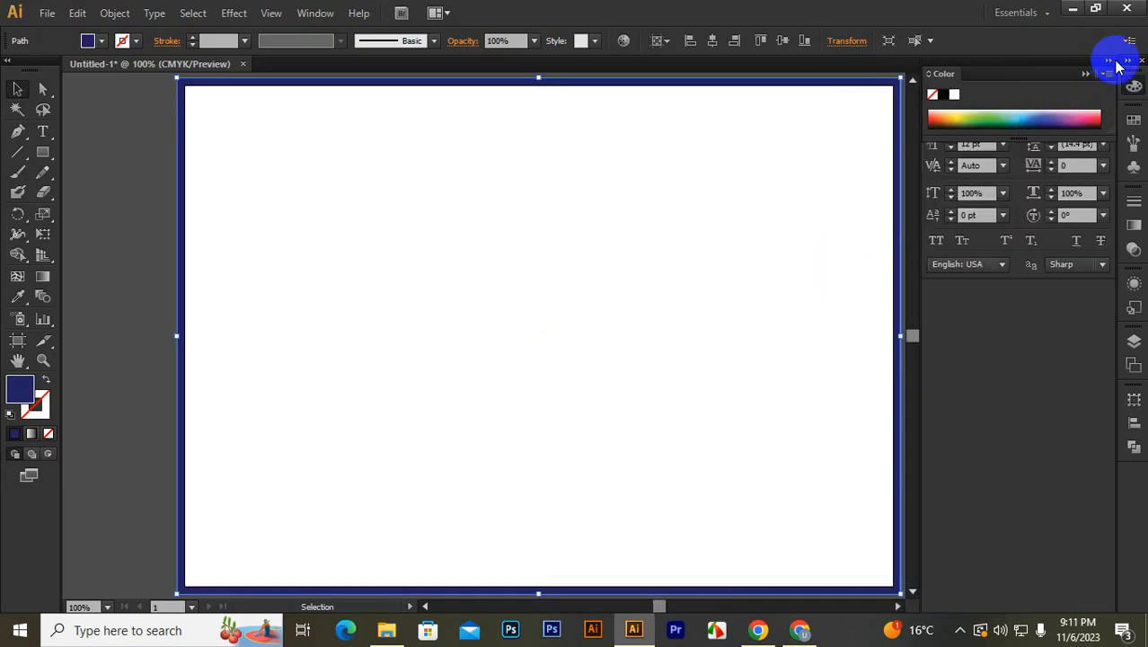
click(1108, 61)
click(1108, 61)
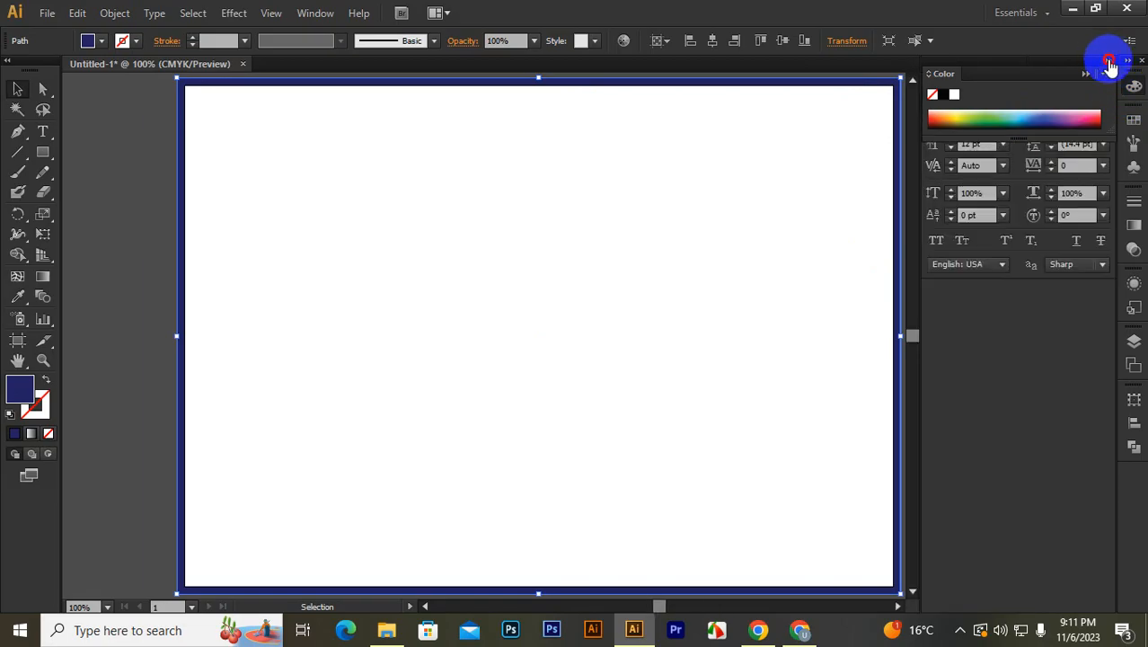
click(1108, 61)
click(1087, 75)
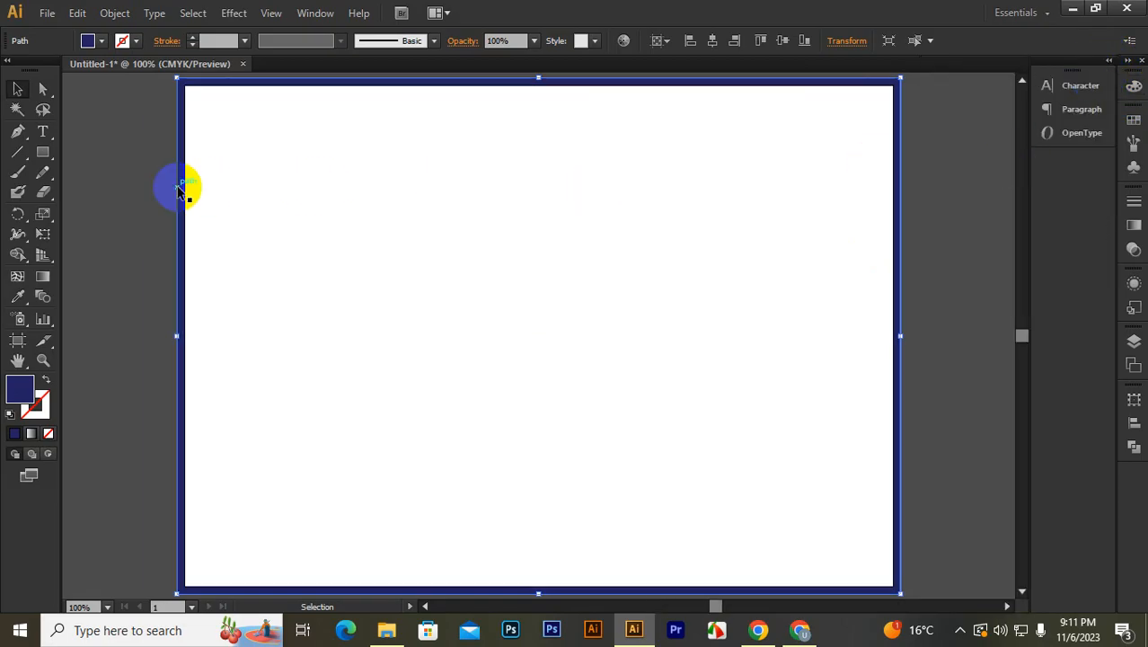
Step: Select the inner white rectangle and open Split Into Grid for it with the preview turned on
click(323, 189)
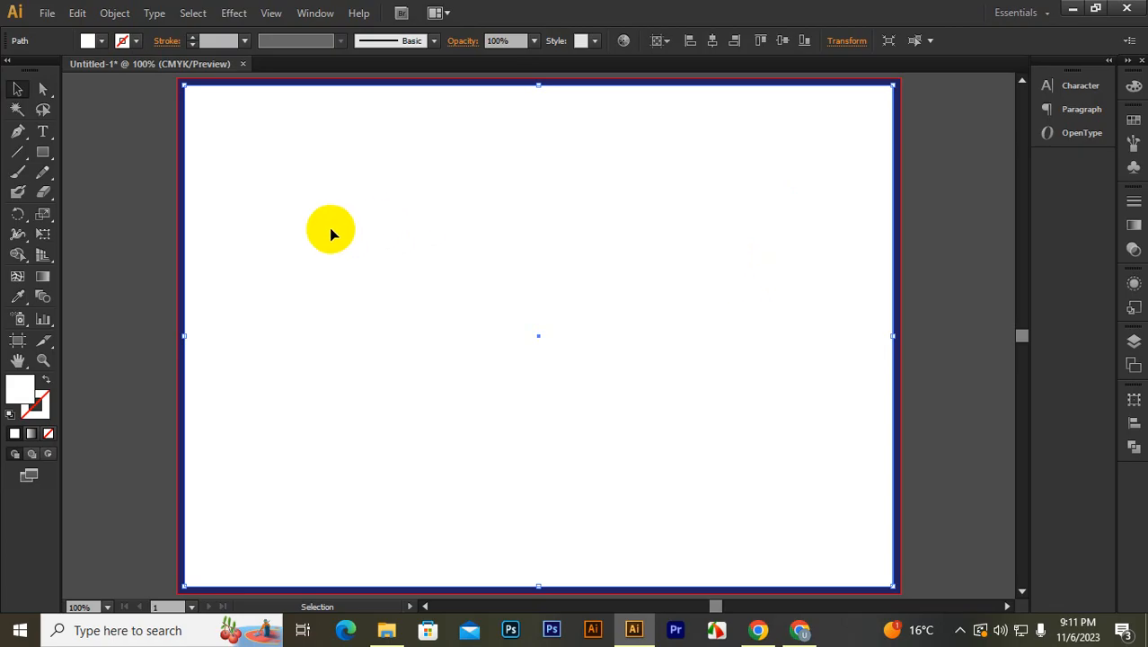
click(115, 12)
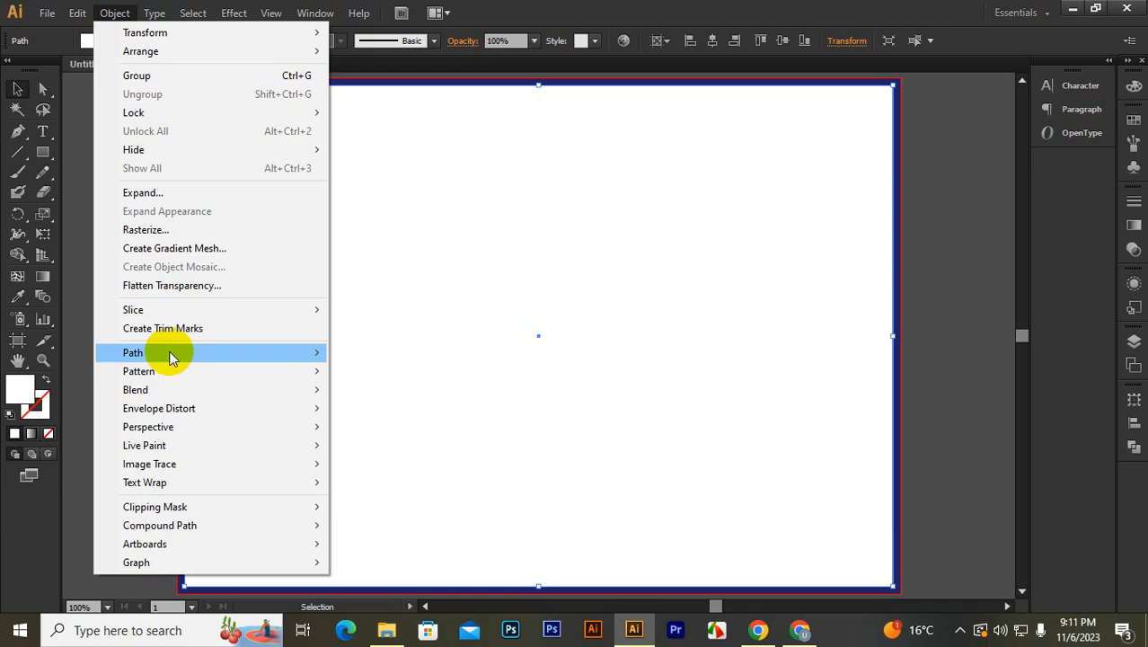
mouse_move(169, 353)
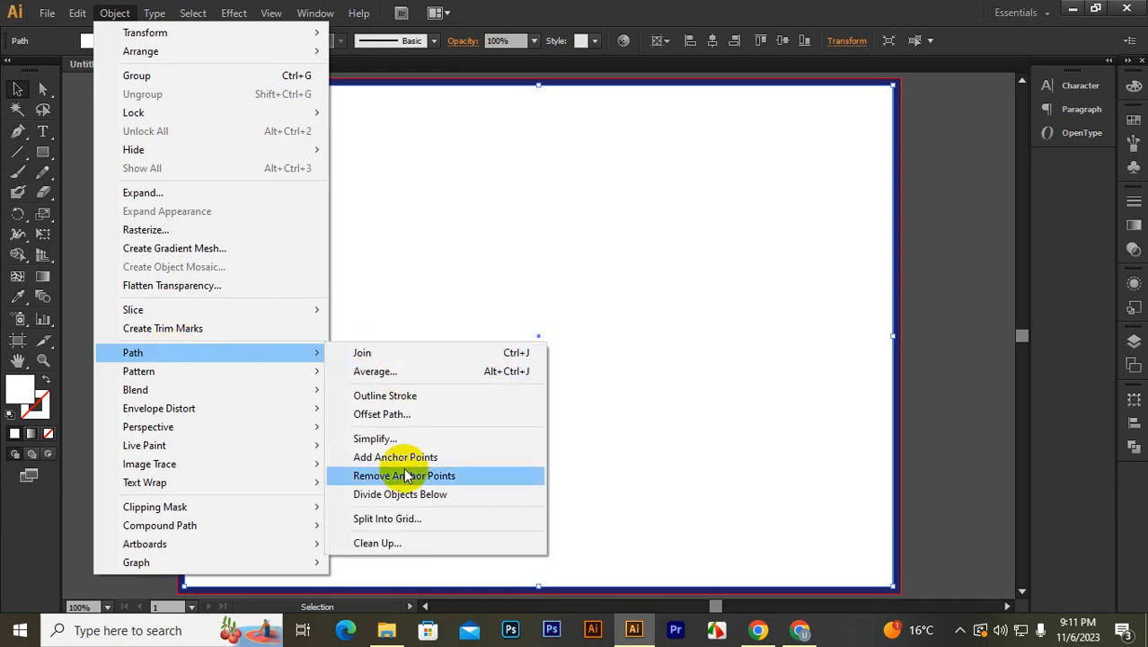
click(419, 520)
drag(816, 249, 691, 179)
click(643, 280)
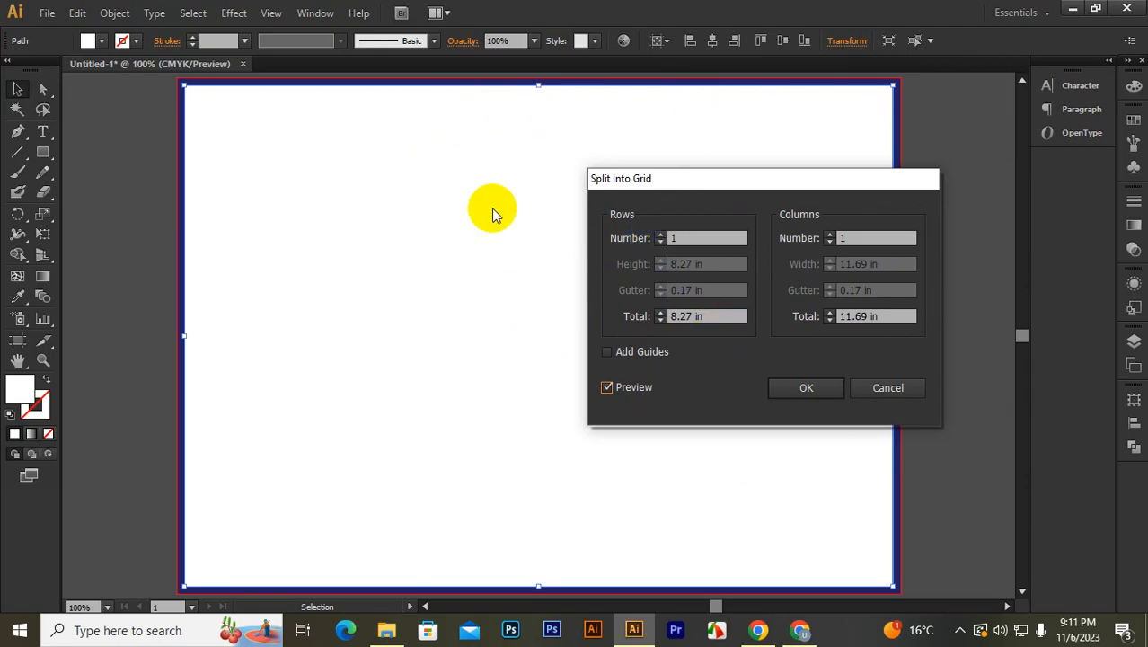
Step: Try splitting the white rectangle into rows, raising the row count step by step to 7
click(658, 238)
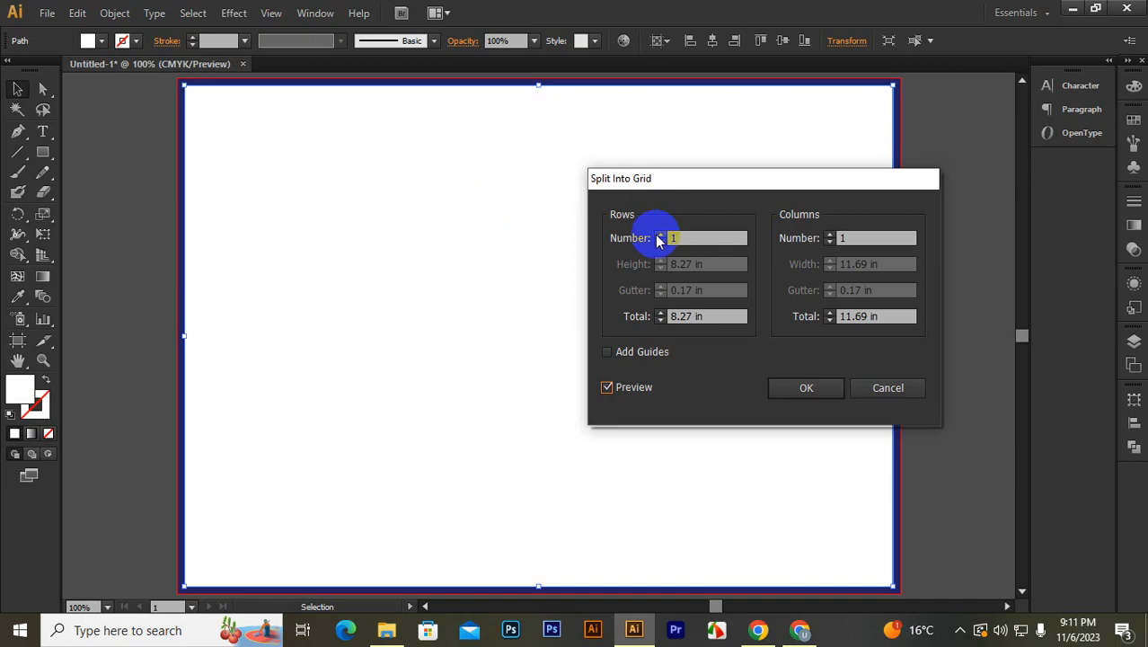
click(659, 232)
drag(691, 178, 743, 84)
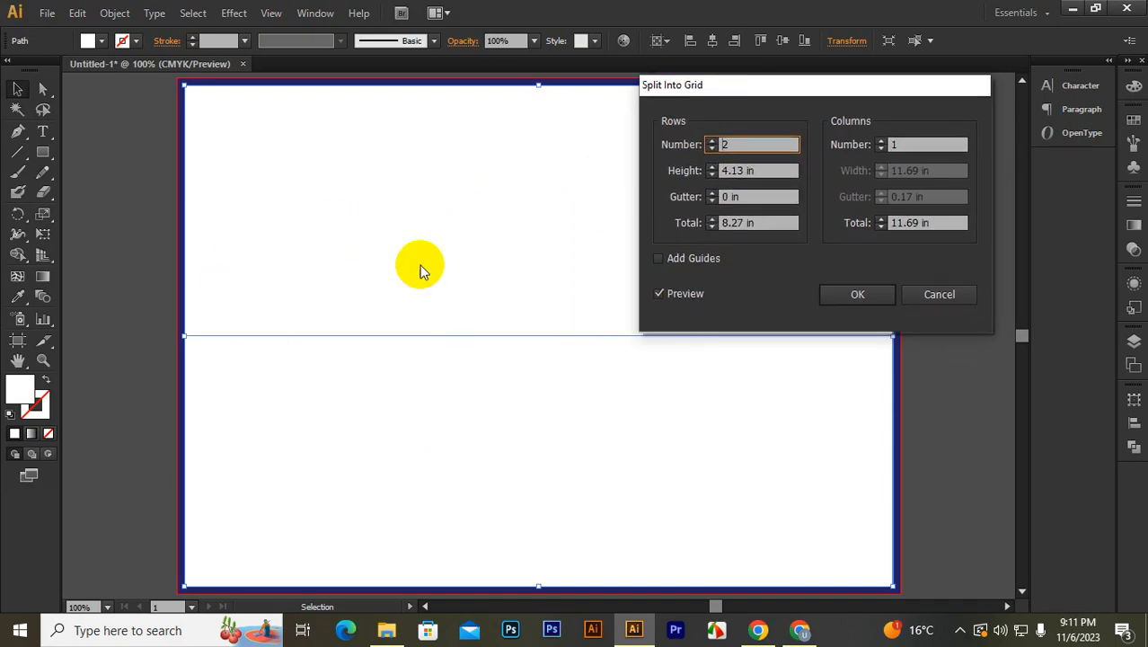
click(711, 141)
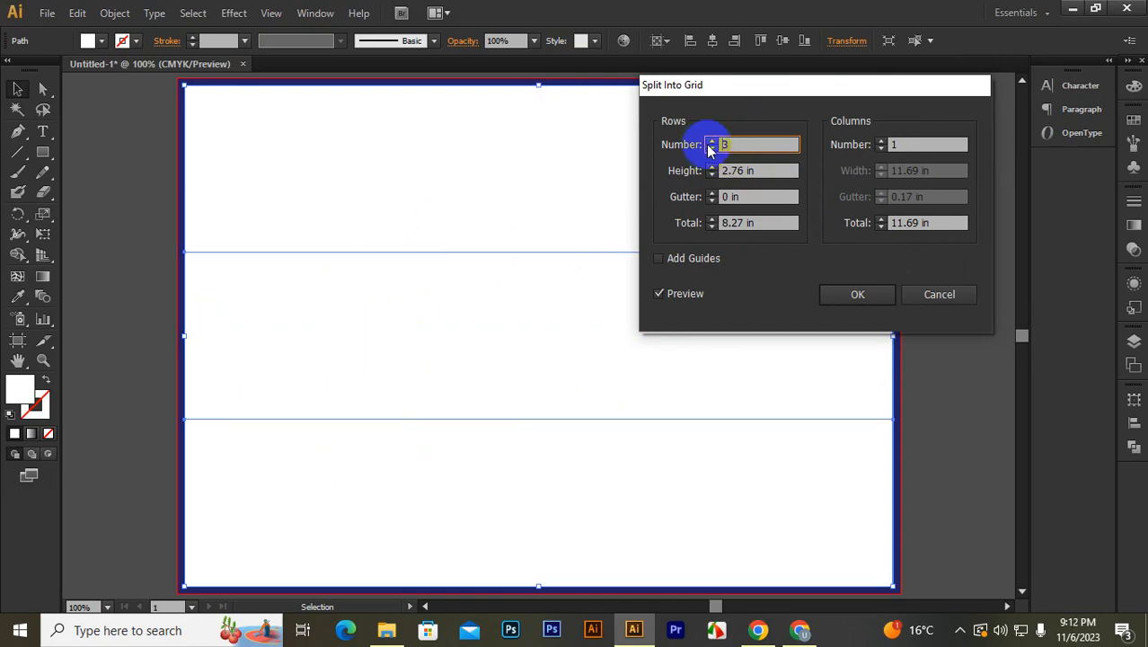
click(711, 142)
click(710, 141)
click(711, 141)
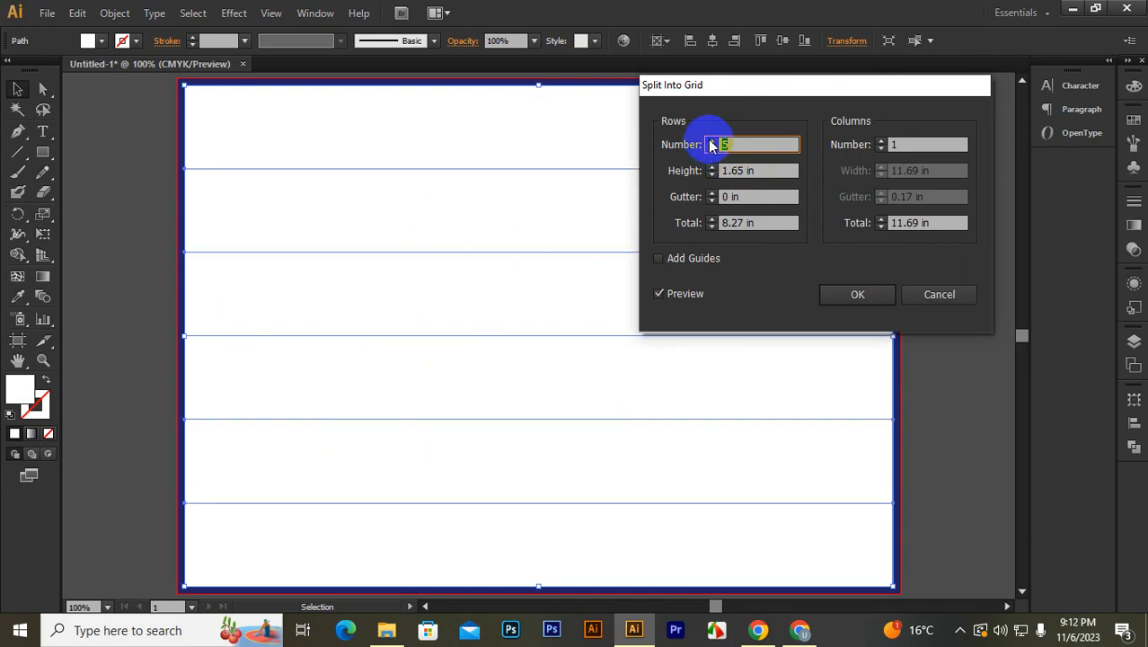
click(711, 141)
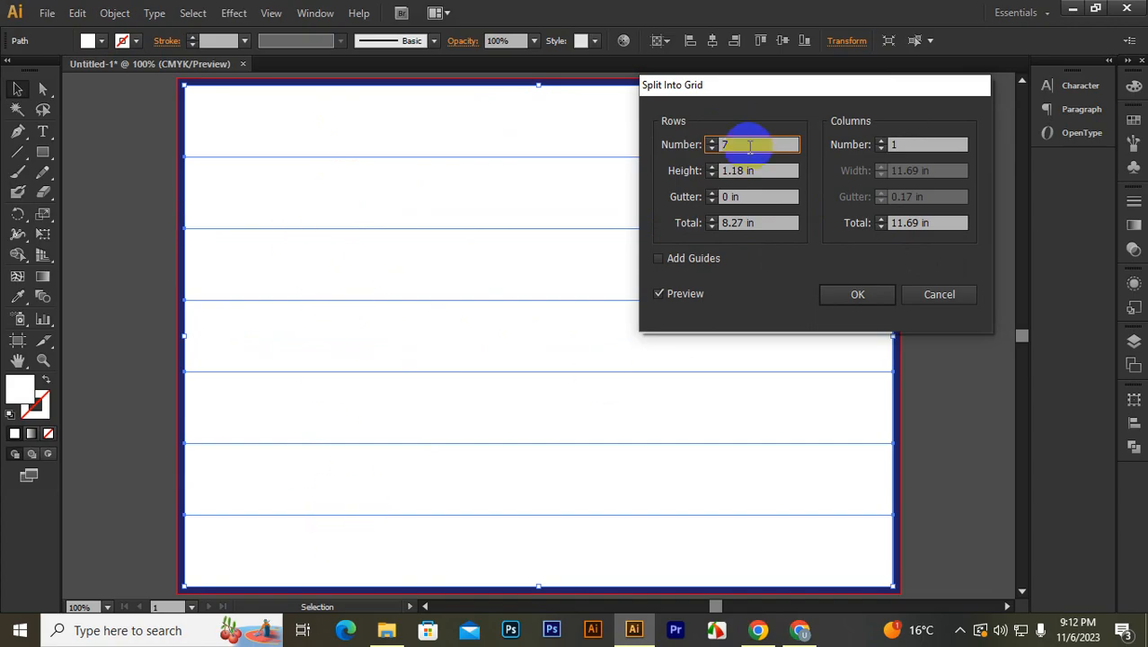
Step: Reset the row count, try 3 rows, and bring the grid back to 1 row
drag(746, 148, 681, 155)
text(0)
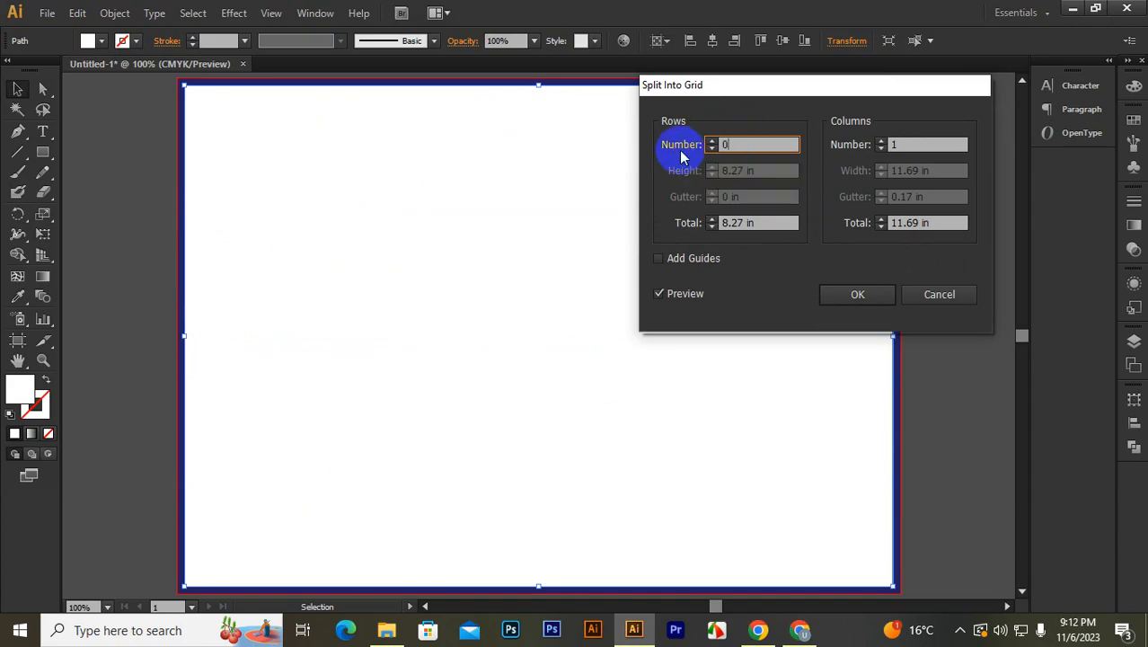
click(766, 152)
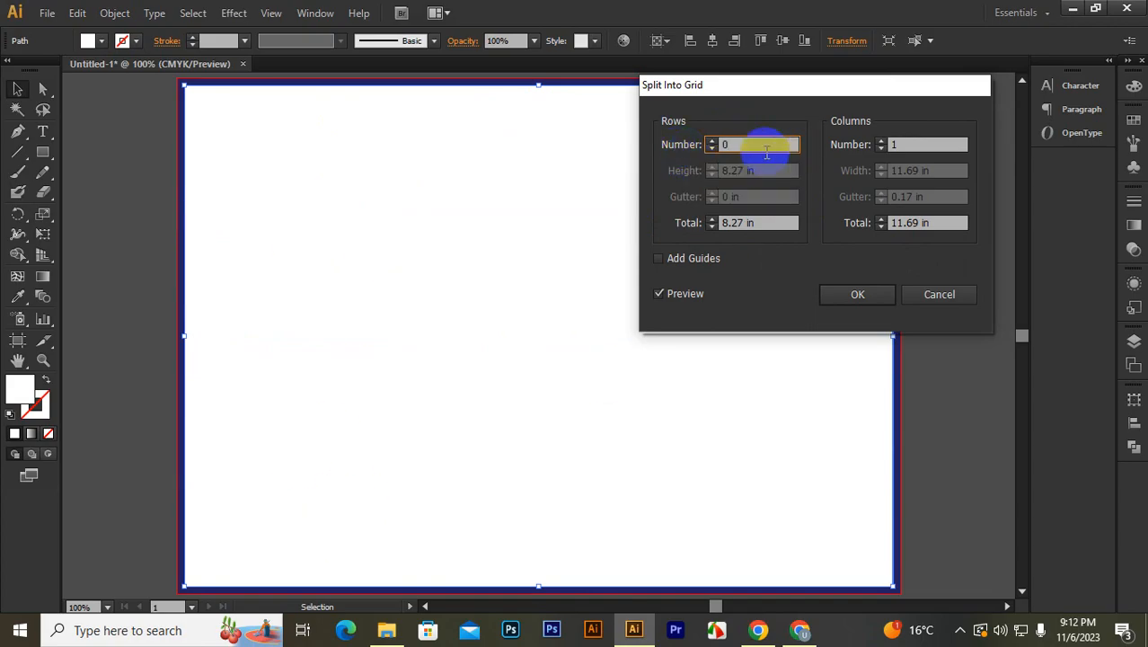
click(711, 142)
click(711, 142)
click(711, 144)
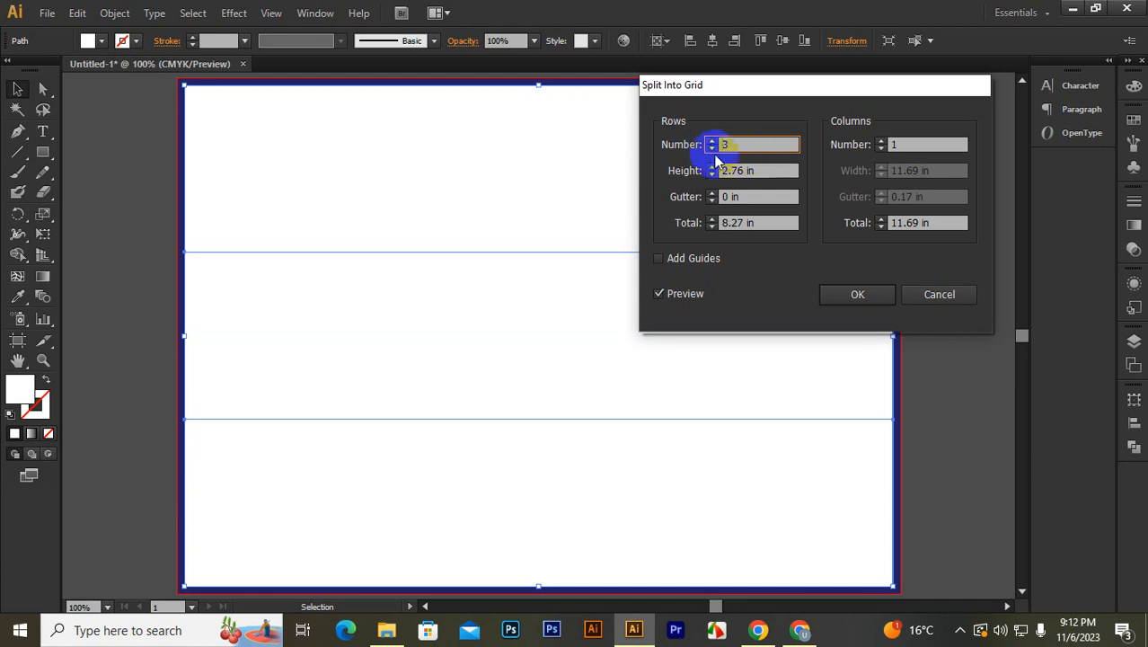
click(712, 149)
click(712, 148)
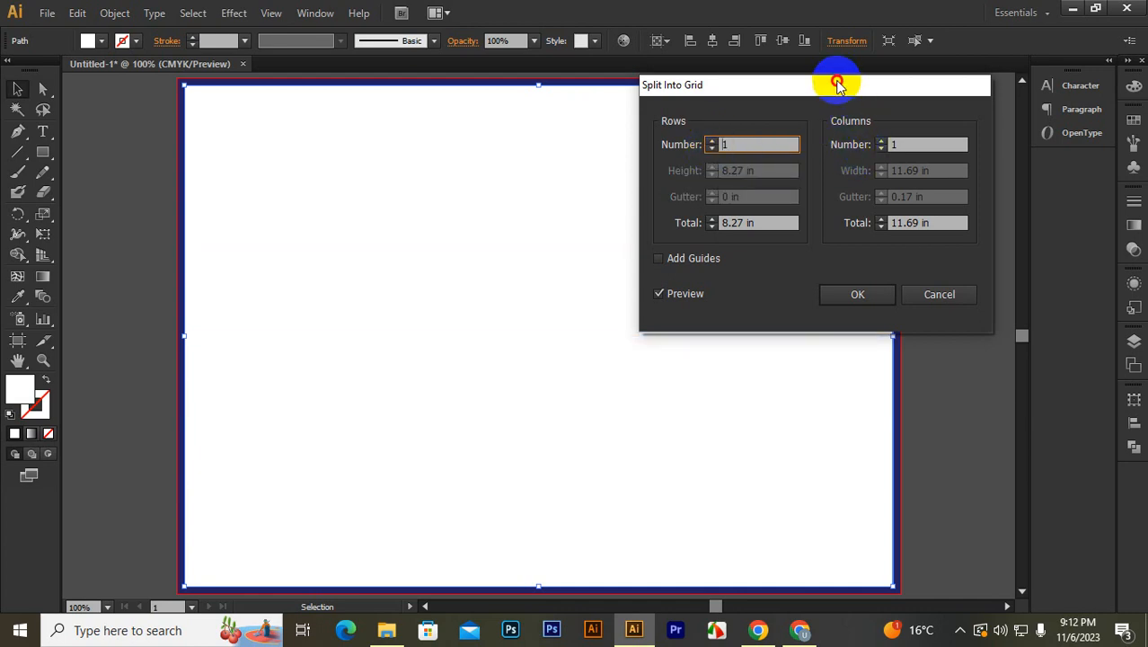
Step: Split the white rectangle into 3 equal columns in a single row with no gutter
drag(836, 83, 724, 199)
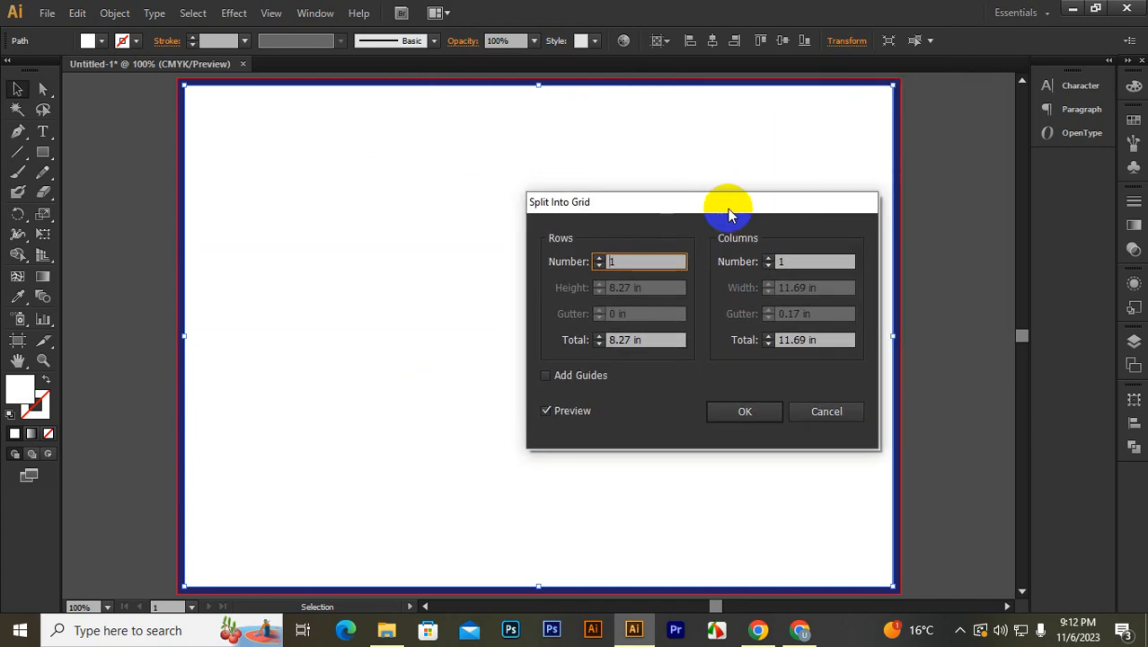
click(767, 261)
click(767, 258)
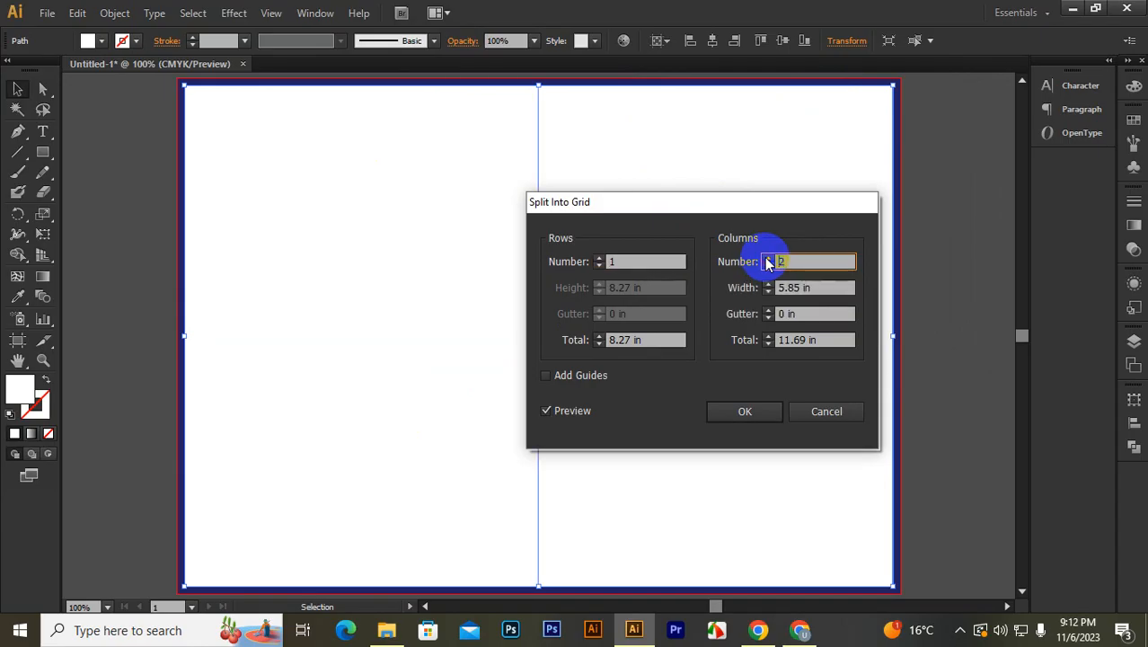
click(767, 258)
drag(535, 201, 504, 272)
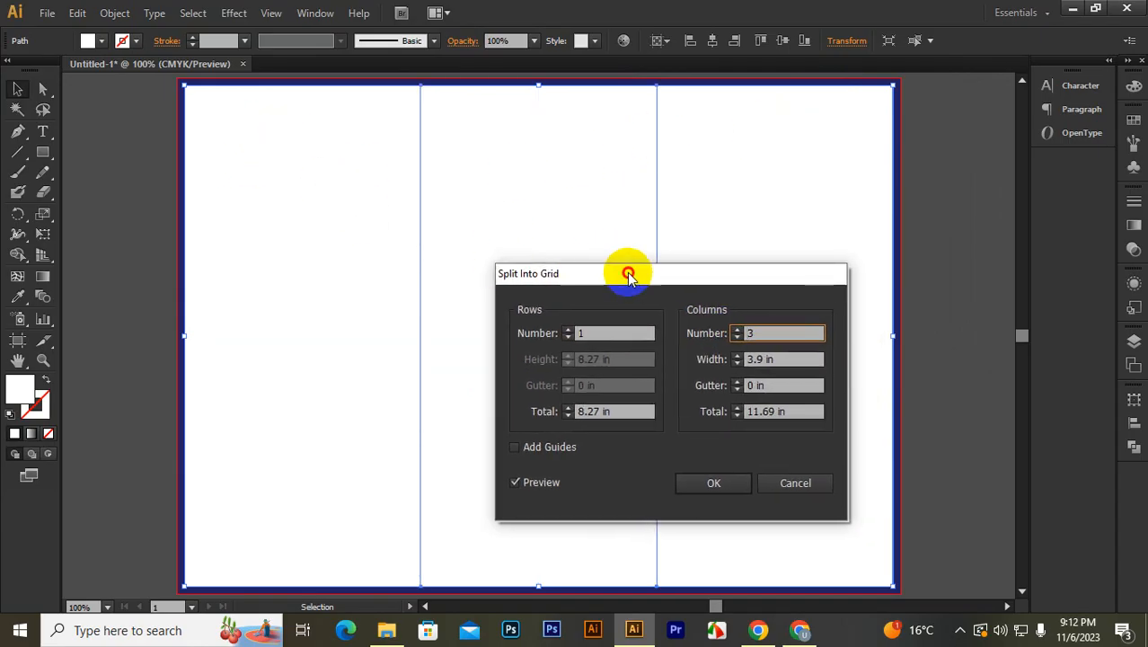
drag(625, 267, 658, 169)
click(728, 381)
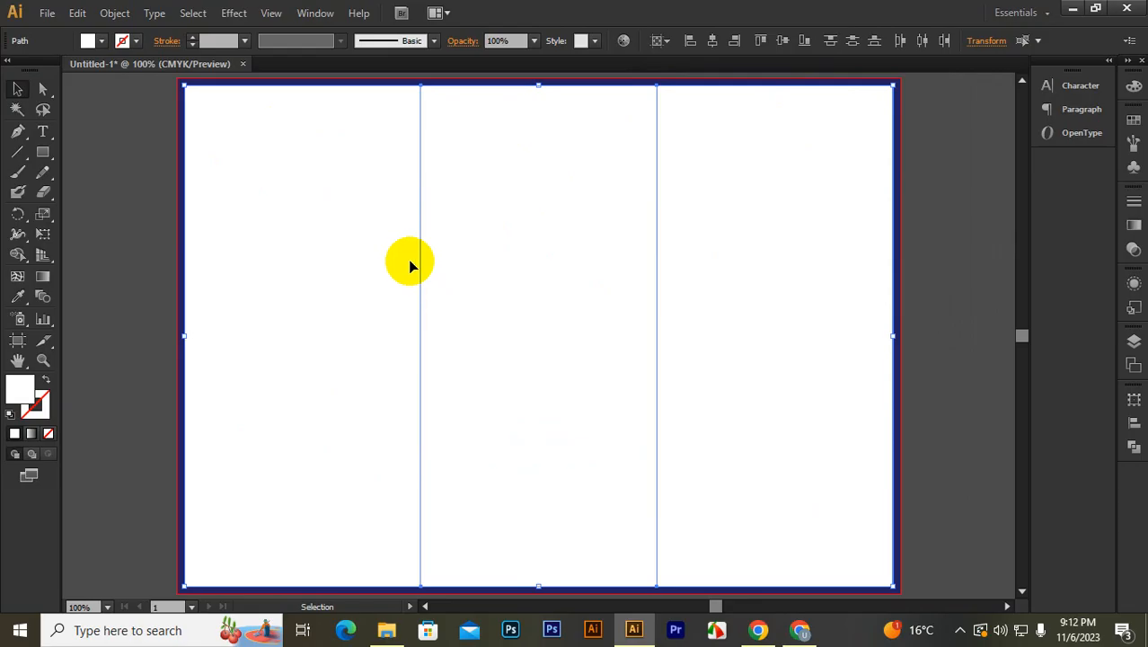
click(165, 253)
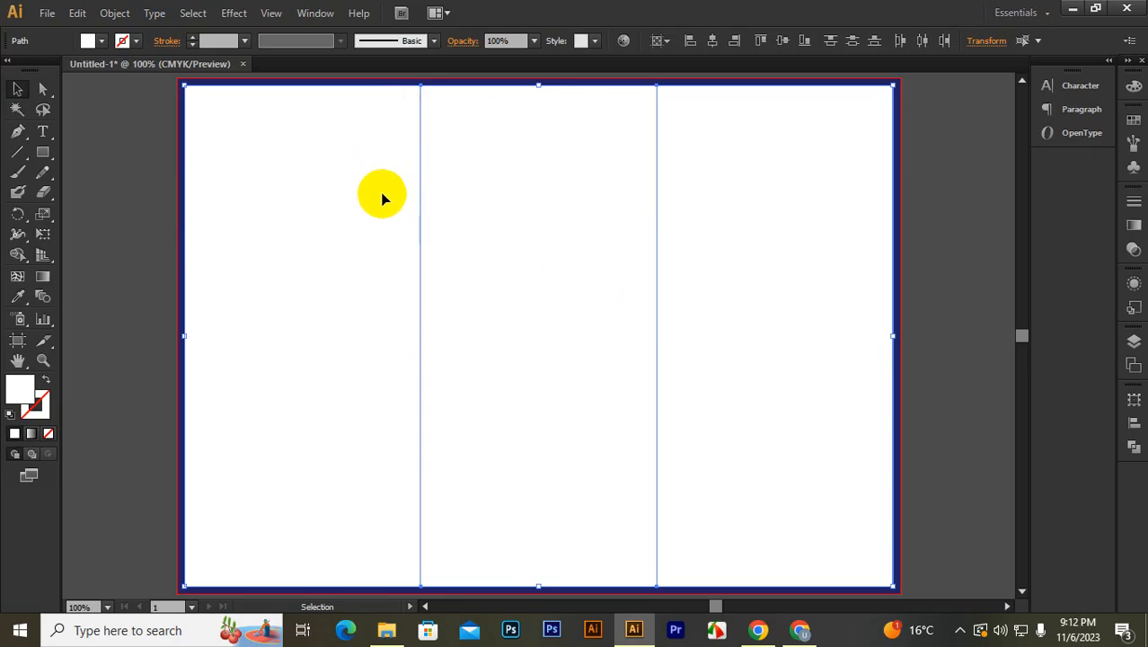
Step: Offset the three column panels inward by -0.125 in and convert the offset paths into guides
click(114, 14)
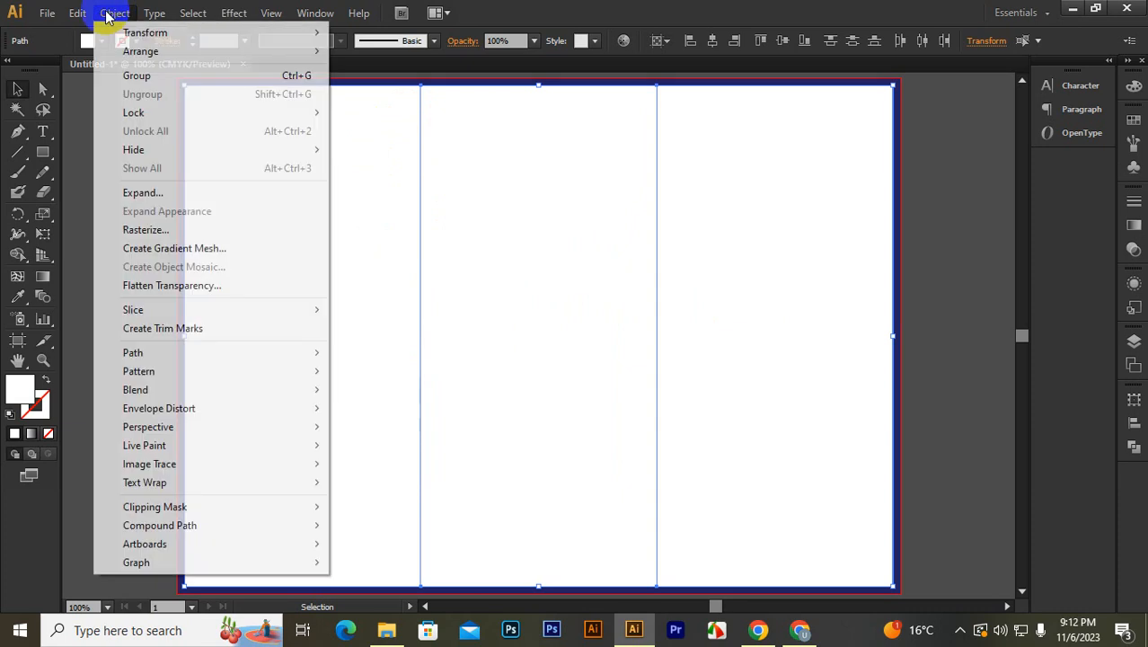
mouse_move(180, 355)
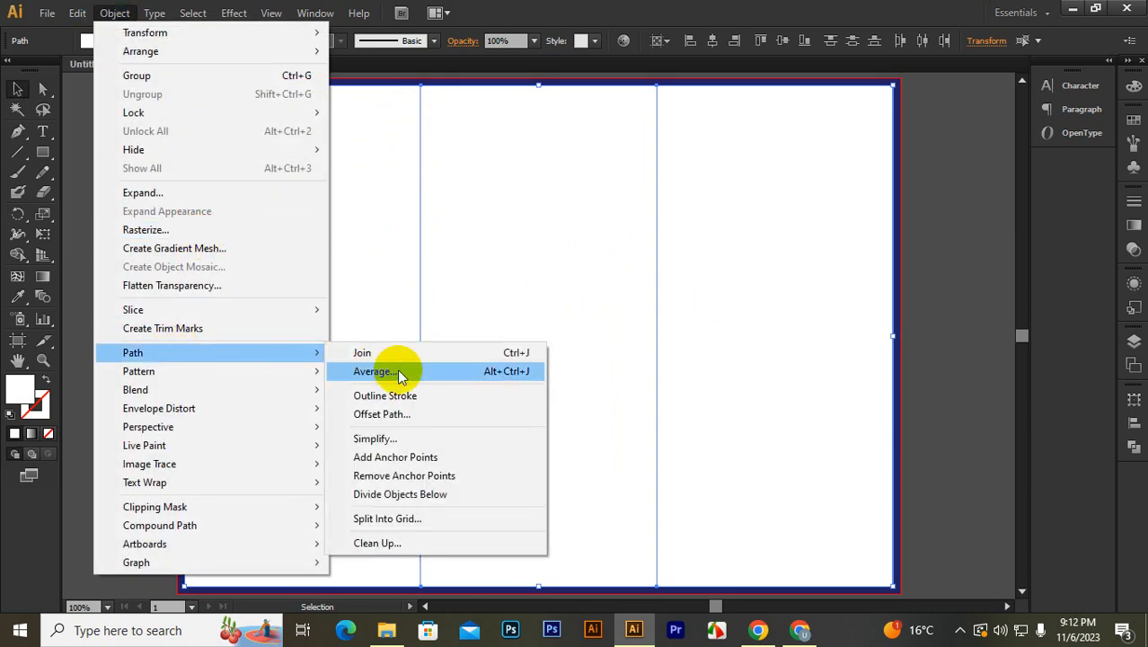
click(398, 414)
click(819, 216)
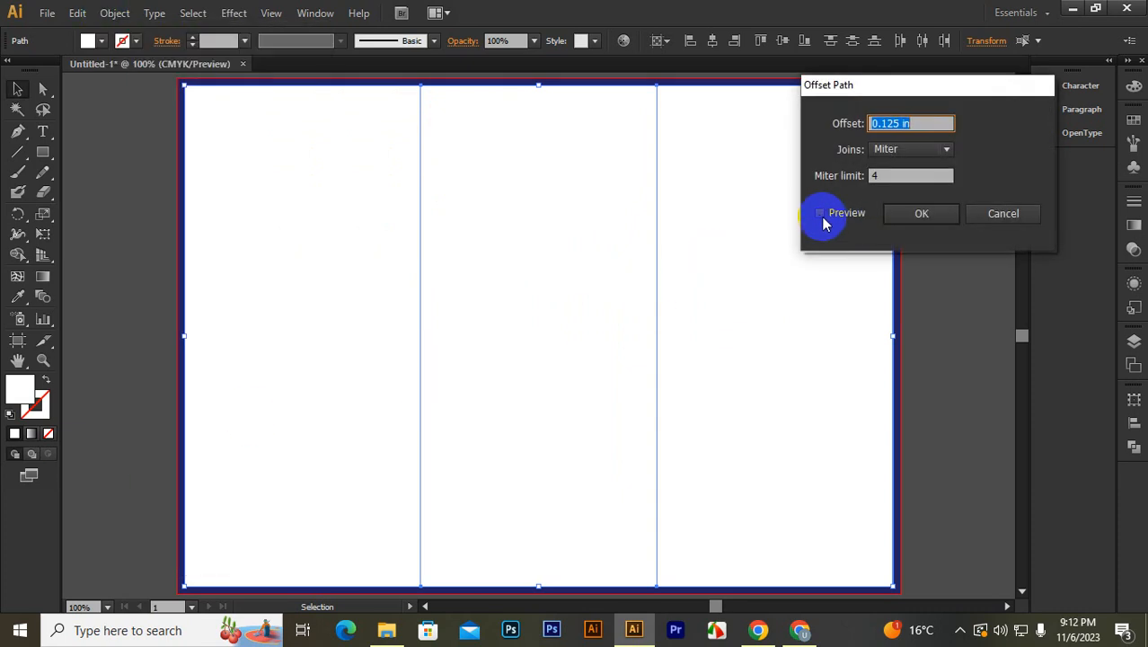
click(926, 130)
drag(924, 126, 838, 127)
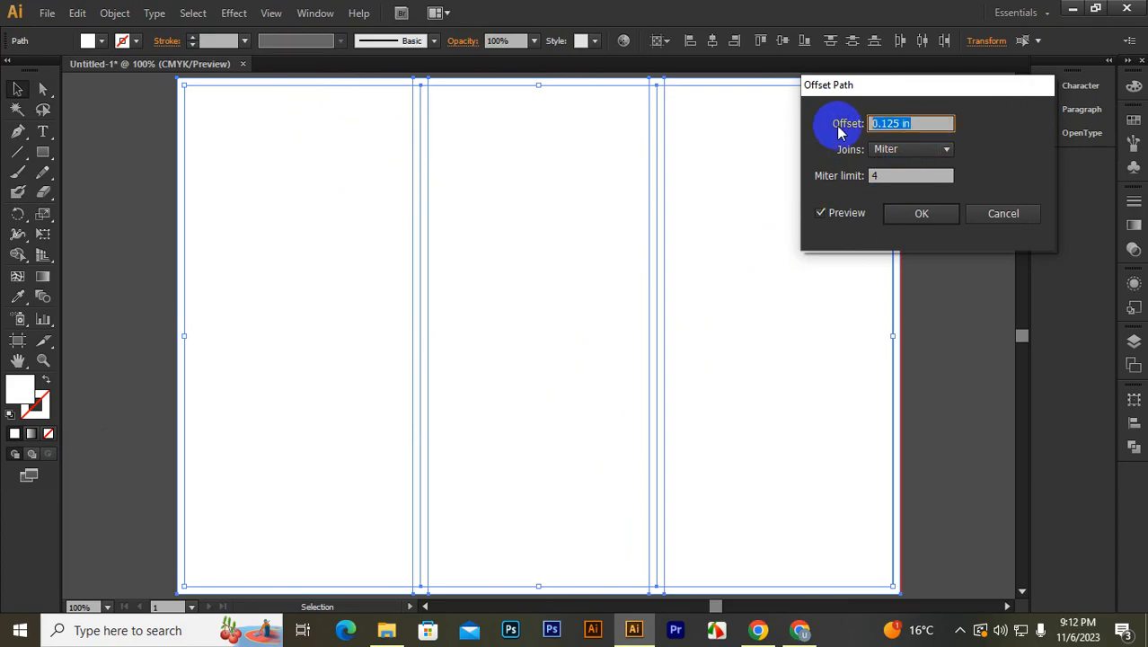
key(Down)
key(Down)
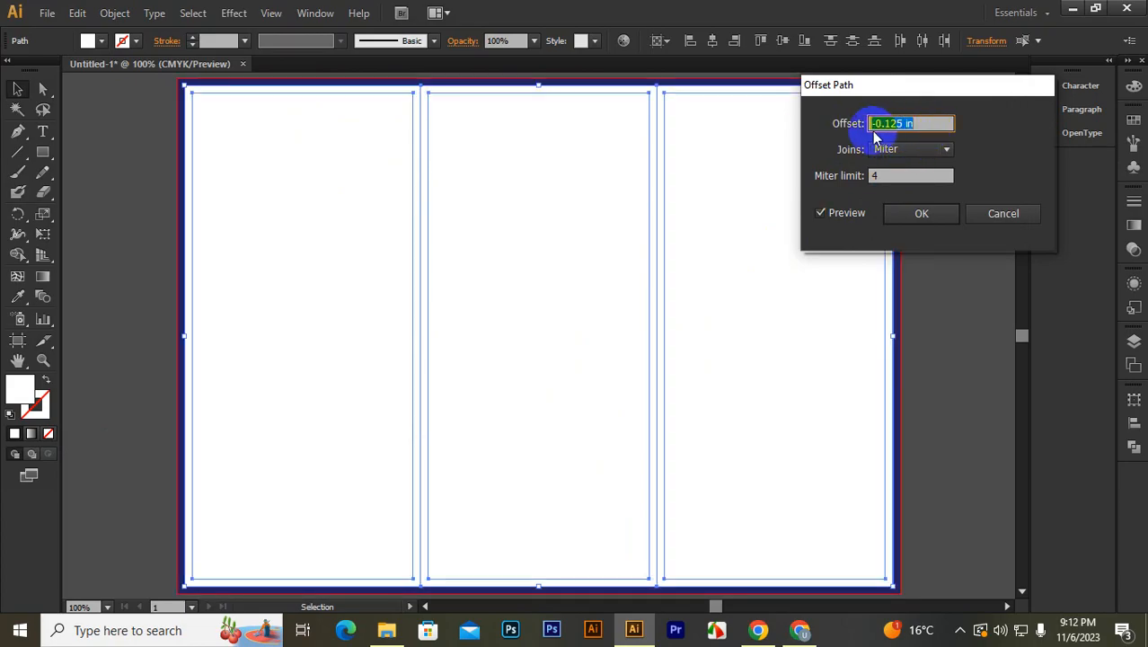
click(914, 212)
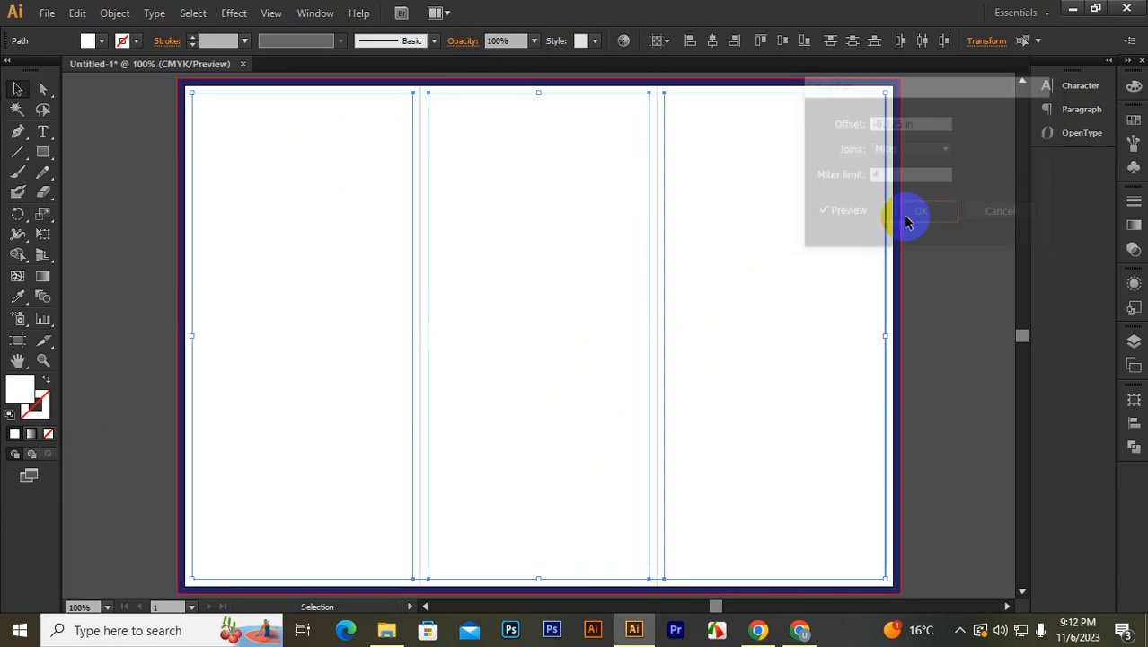
right_click(742, 155)
click(794, 330)
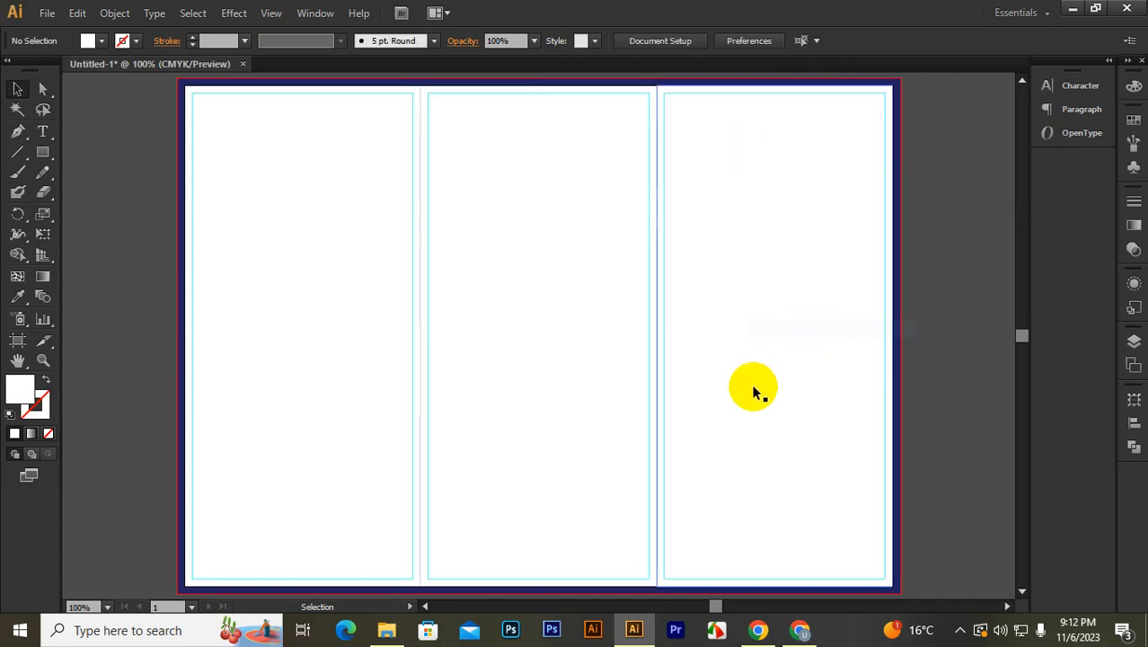
Step: Try moving the middle and left column panels out of the layout, undoing each move
click(759, 246)
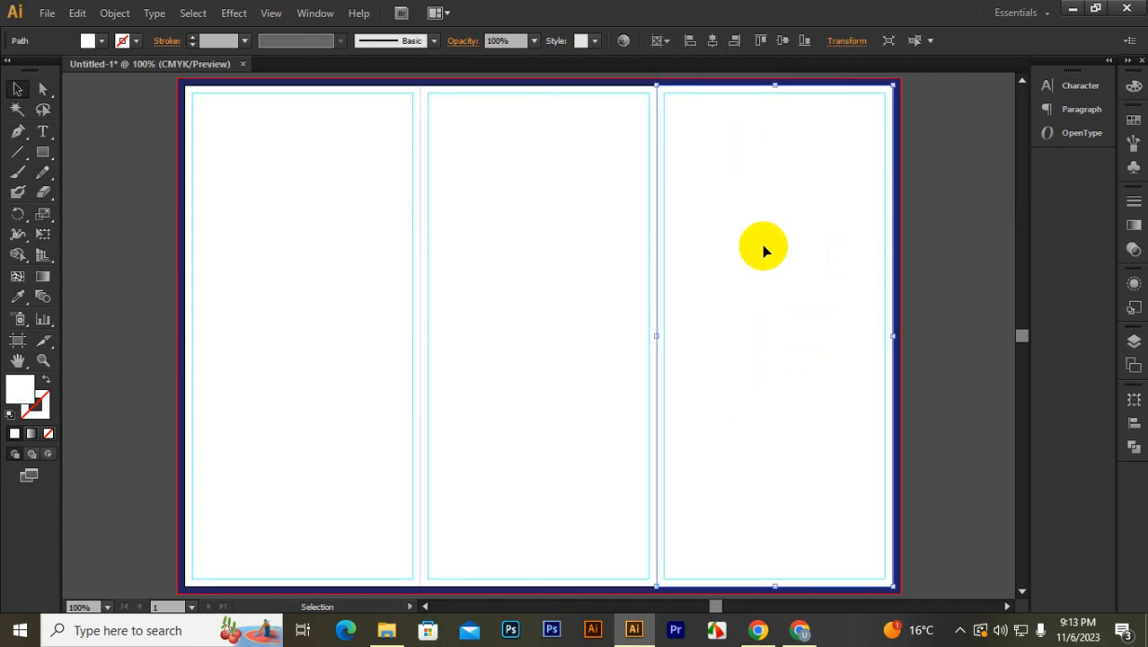
mouse_move(759, 246)
mouse_down()
mouse_move(841, 236)
mouse_move(915, 249)
mouse_move(756, 255)
mouse_up()
drag(556, 228, 525, 328)
key(ctrl+z)
drag(288, 256, 192, 300)
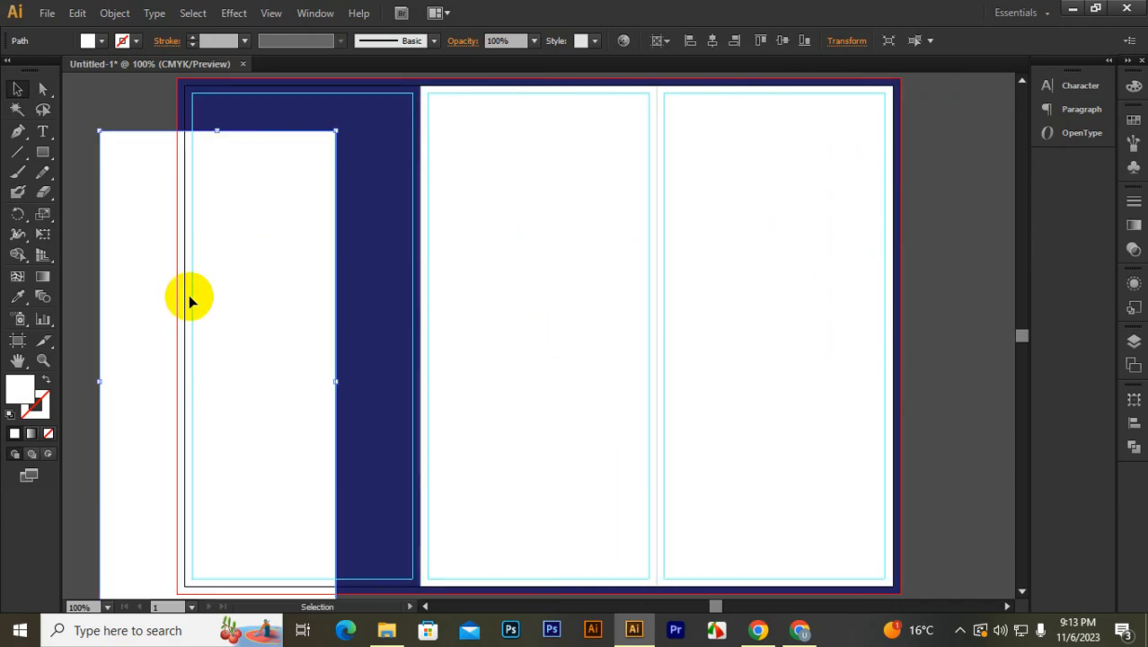
key(ctrl+z)
key(ctrl+minus)
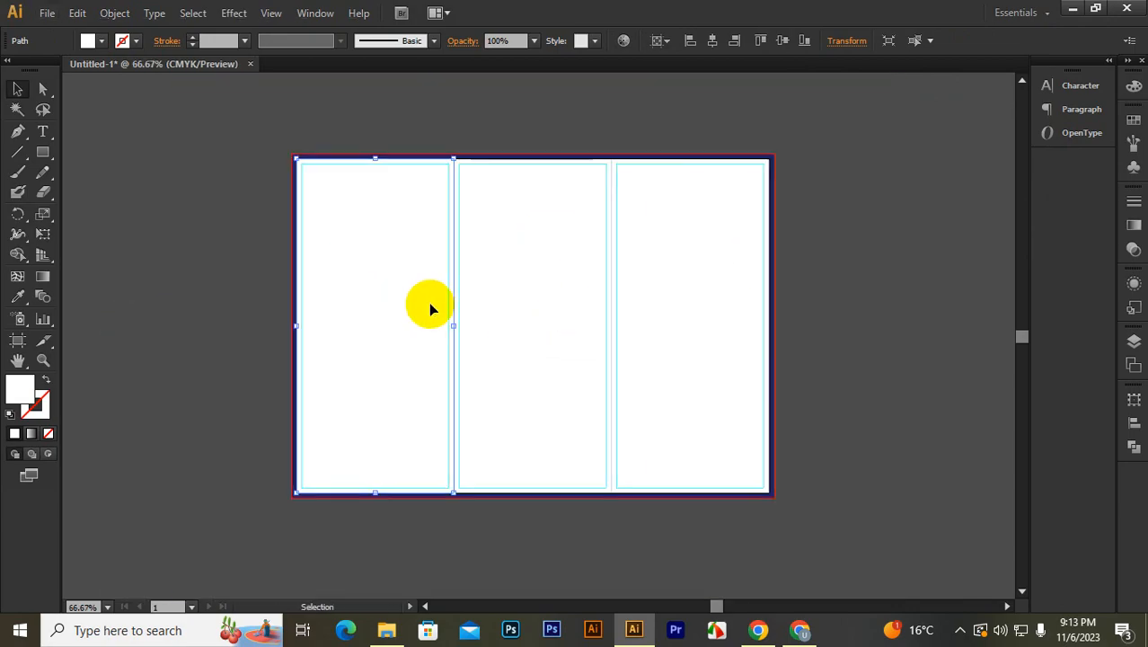
key(ctrl+plus)
key(ctrl+minus)
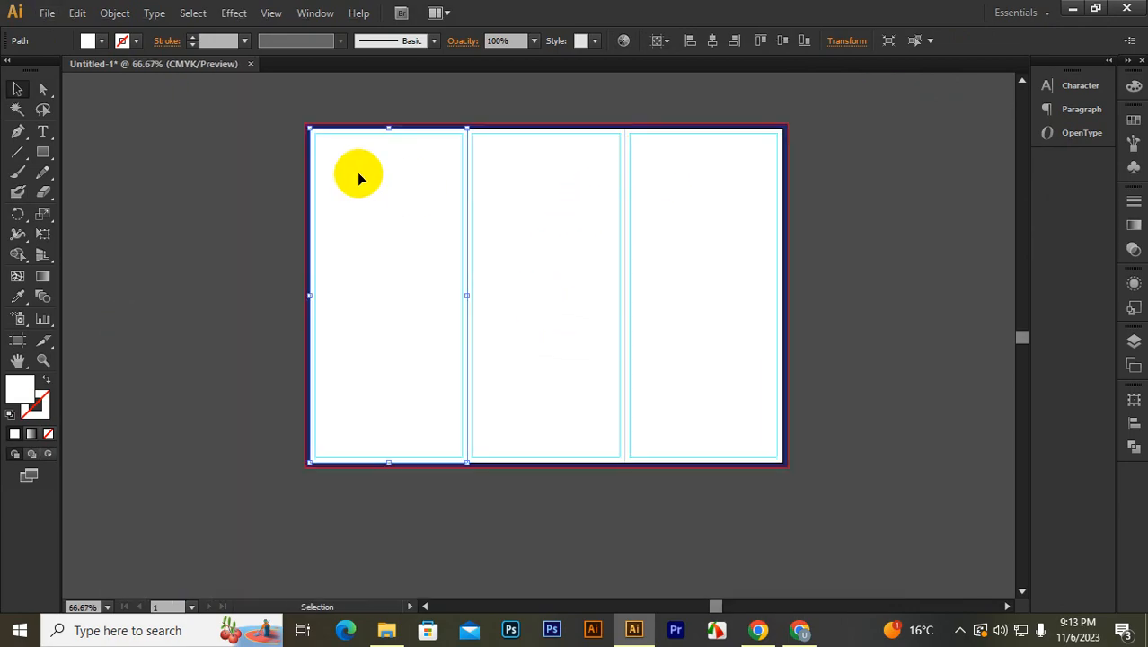
click(629, 175)
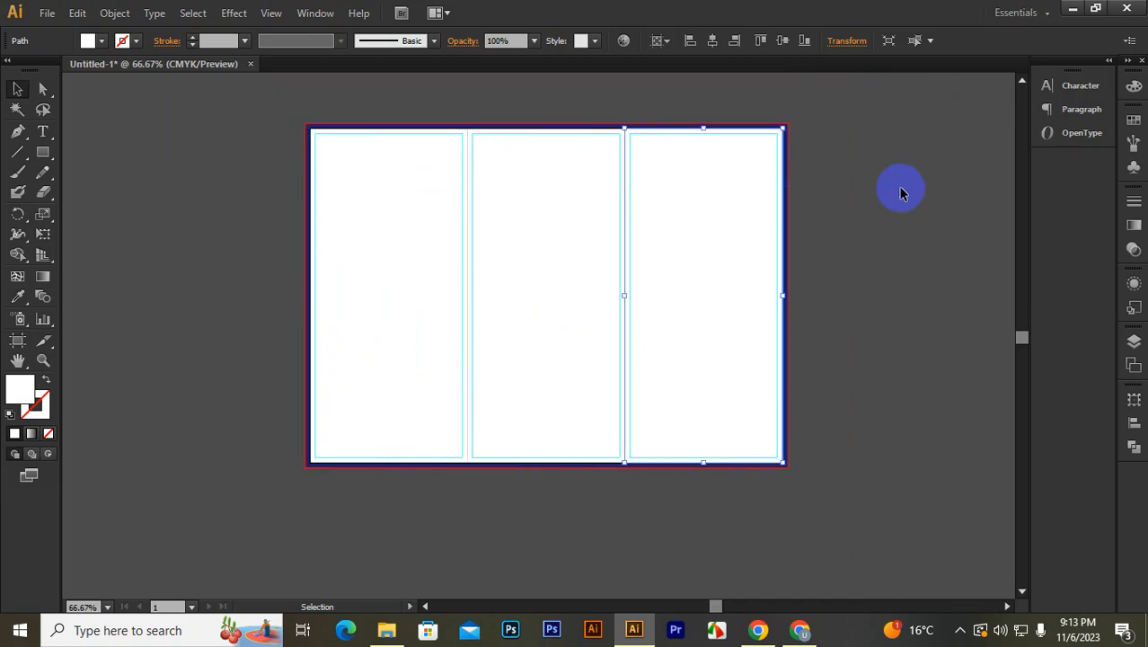
click(906, 192)
scroll(858, 211, down, 1)
scroll(869, 224, up, 1)
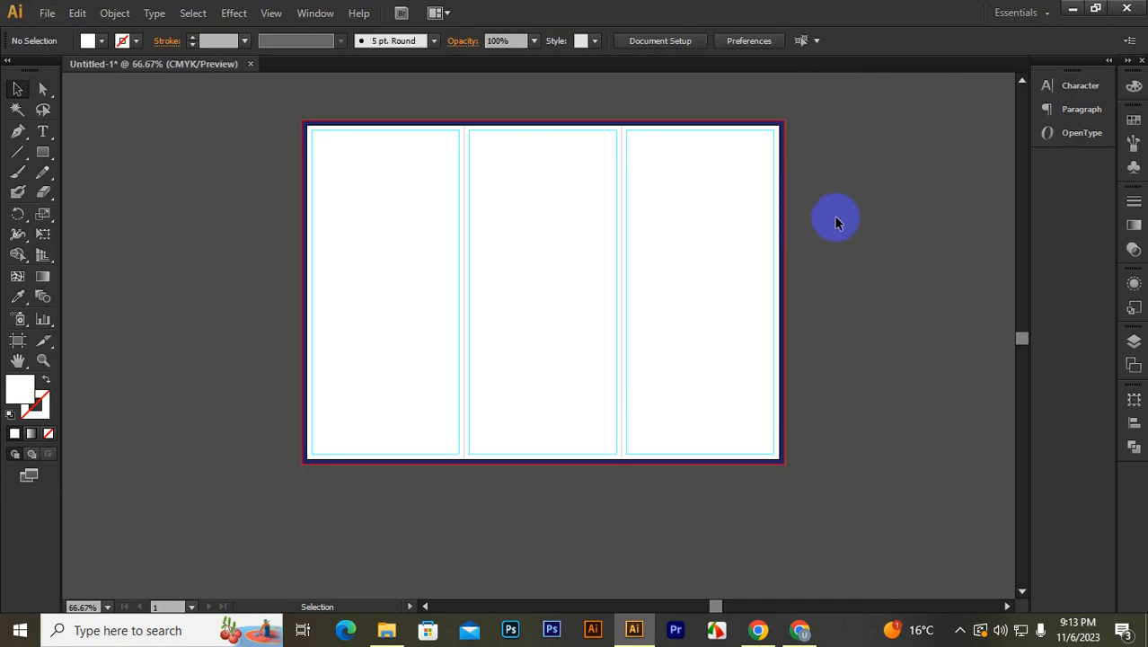
click(651, 241)
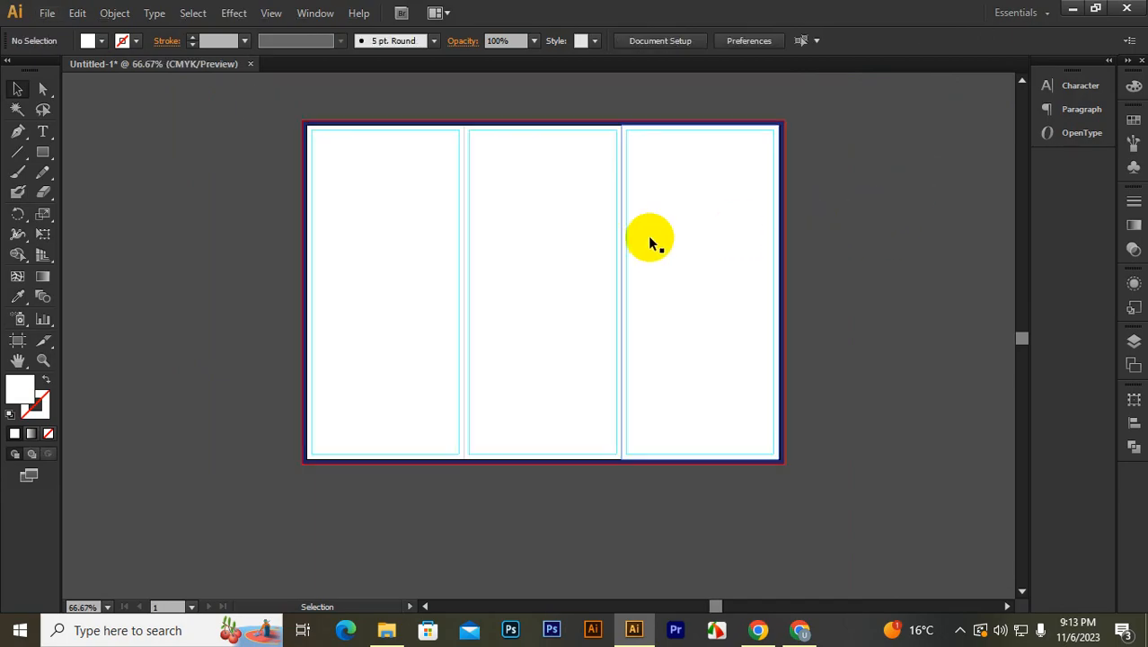
key(alt+Tab)
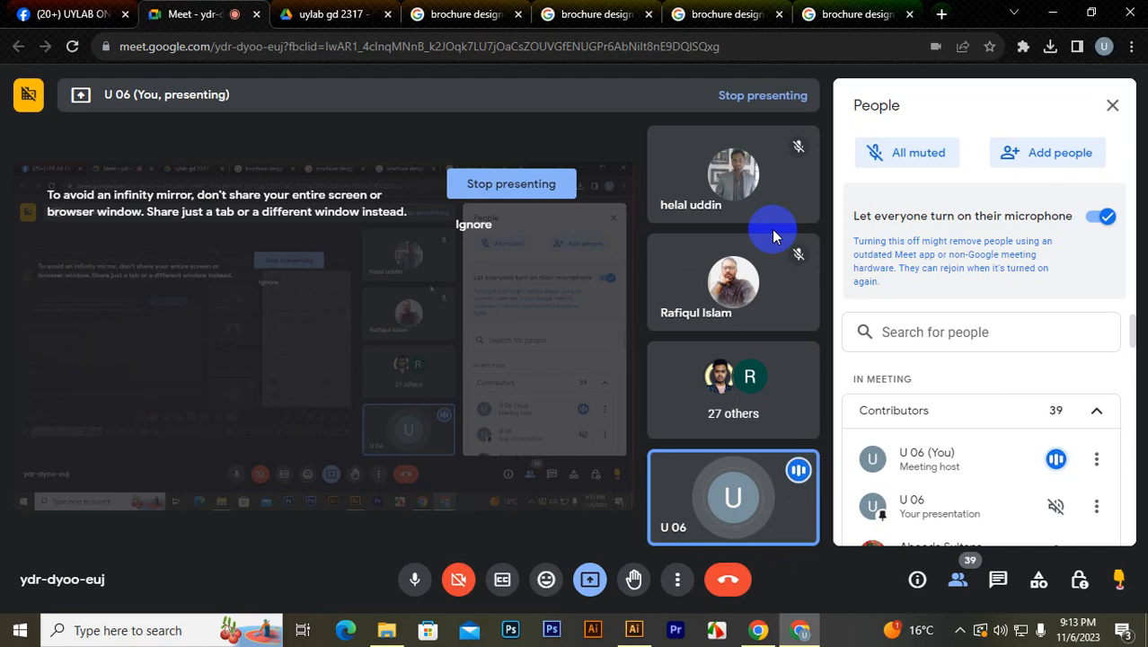
key(alt+Tab)
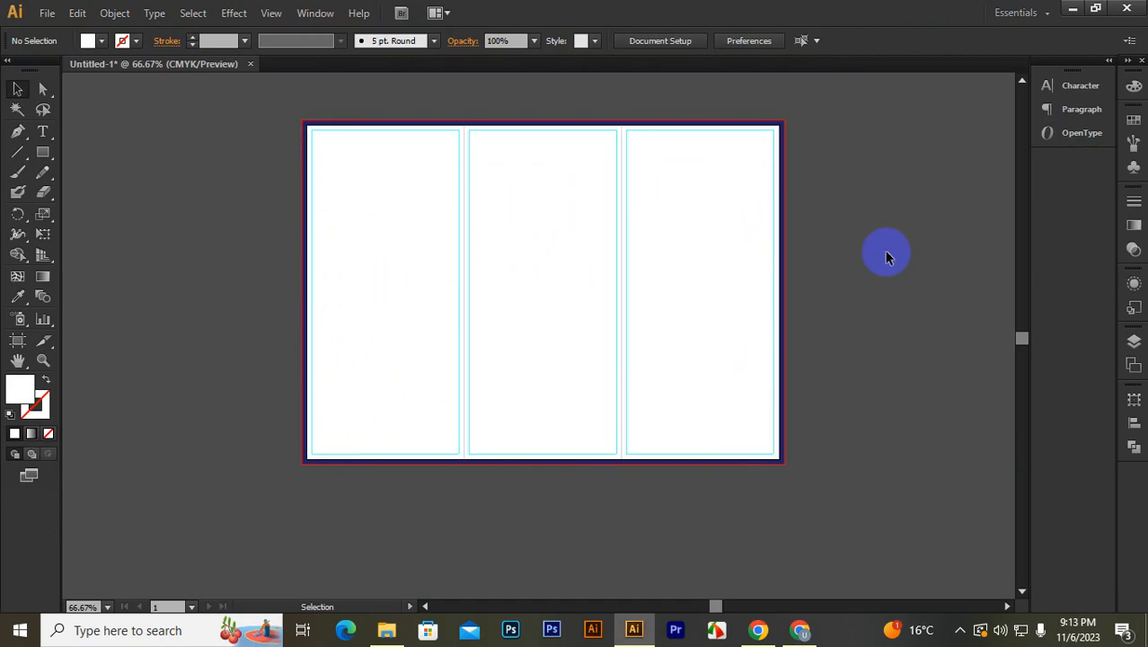
drag(884, 252, 796, 258)
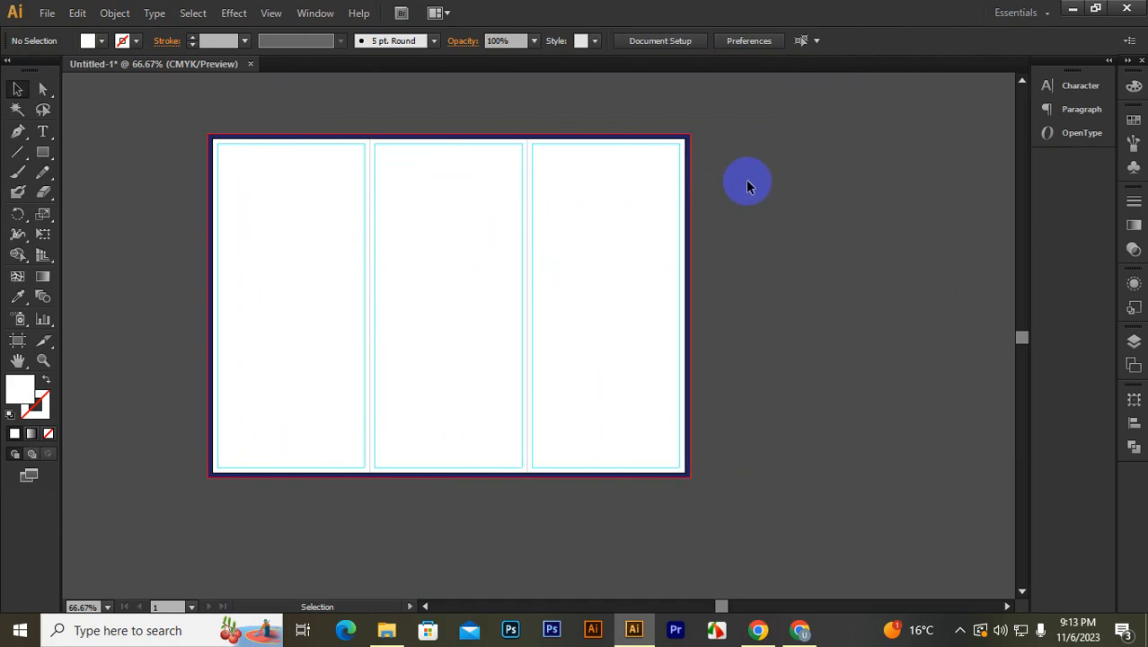
click(553, 180)
click(518, 238)
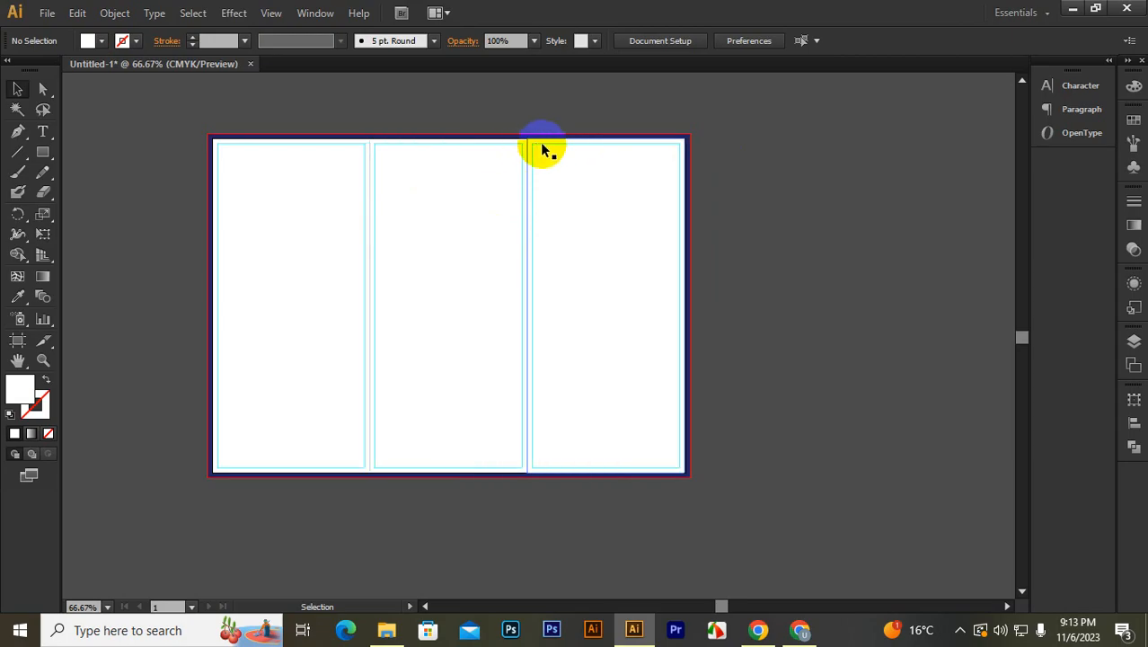
scroll(360, 192, down, 2)
scroll(354, 203, up, 1)
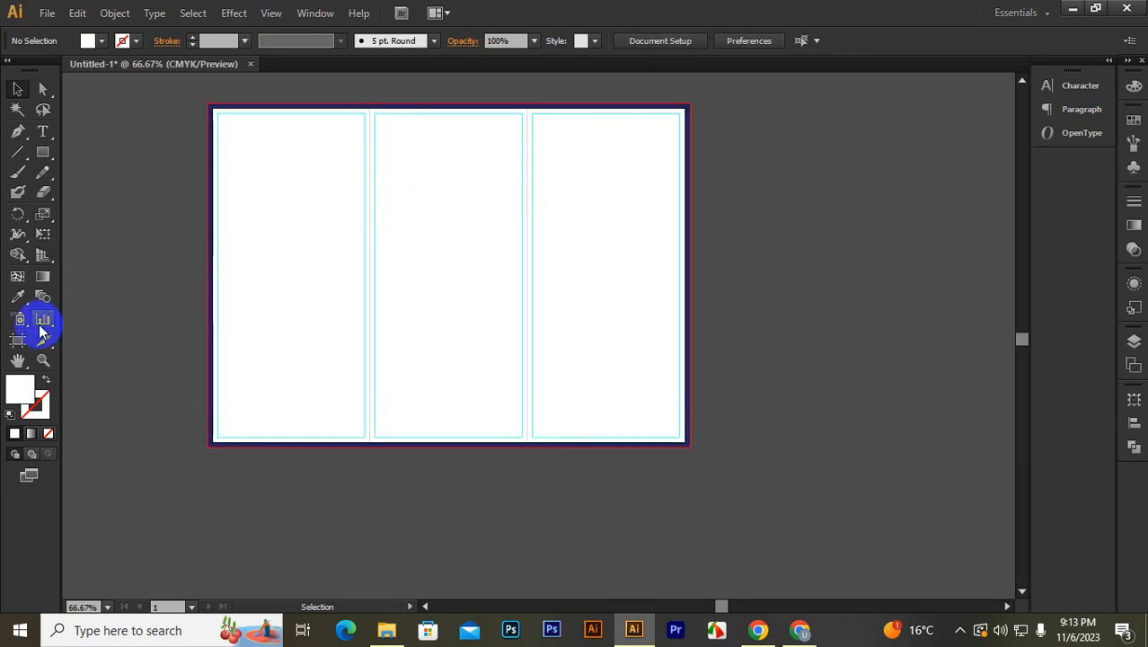
Step: Try duplicating the artboard with its artwork while the guides are locked, and undo the copy
click(18, 338)
drag(287, 307, 791, 257)
click(17, 89)
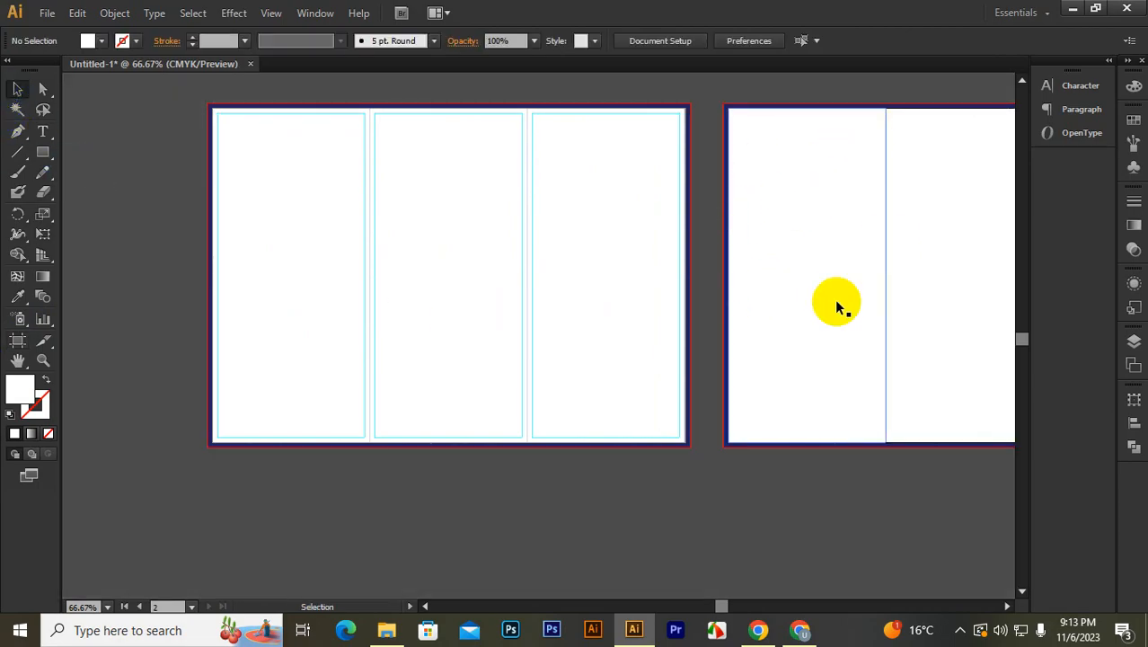
key(ctrl+z)
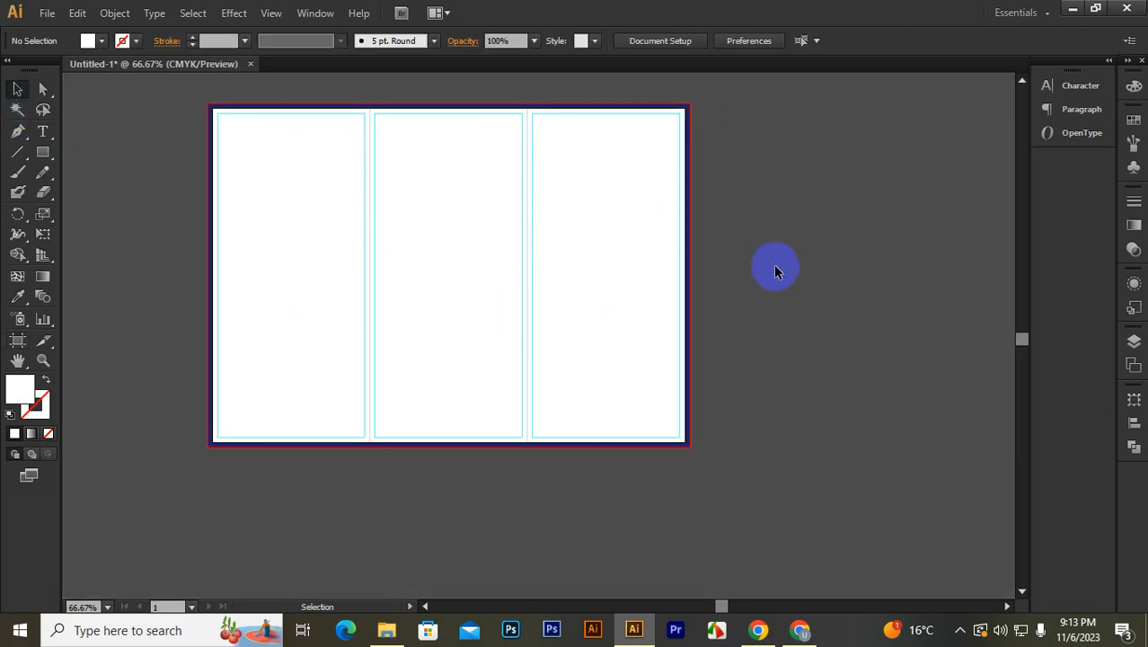
Step: Unlock the guides and duplicate the artboard with its artwork and guides just to the right of the original
right_click(768, 128)
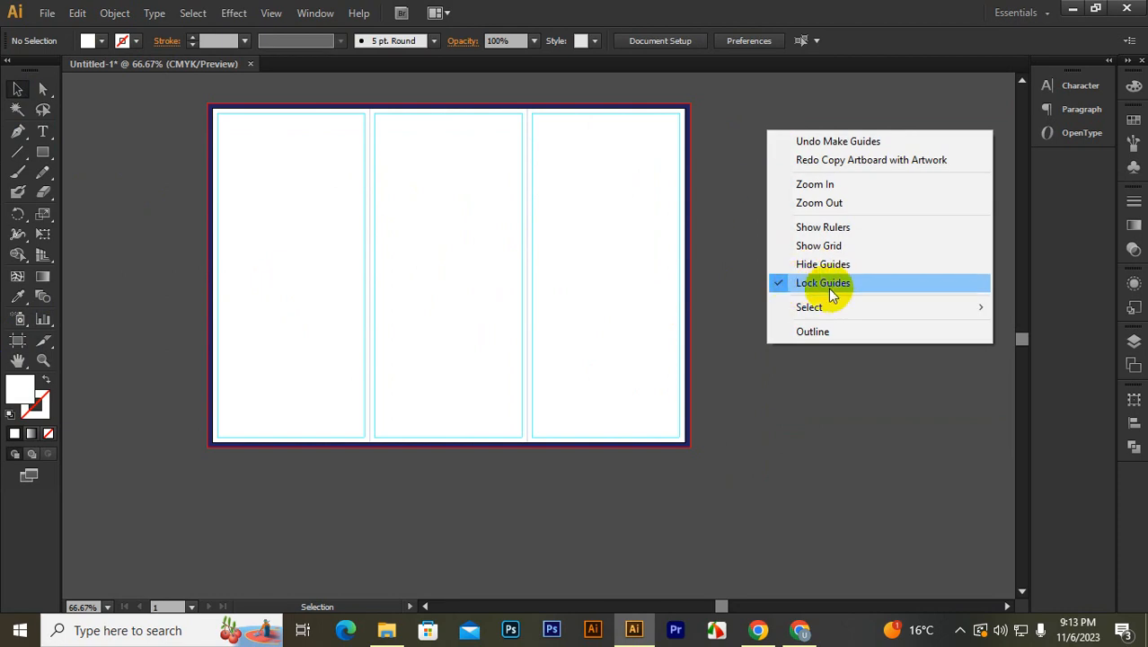
click(806, 286)
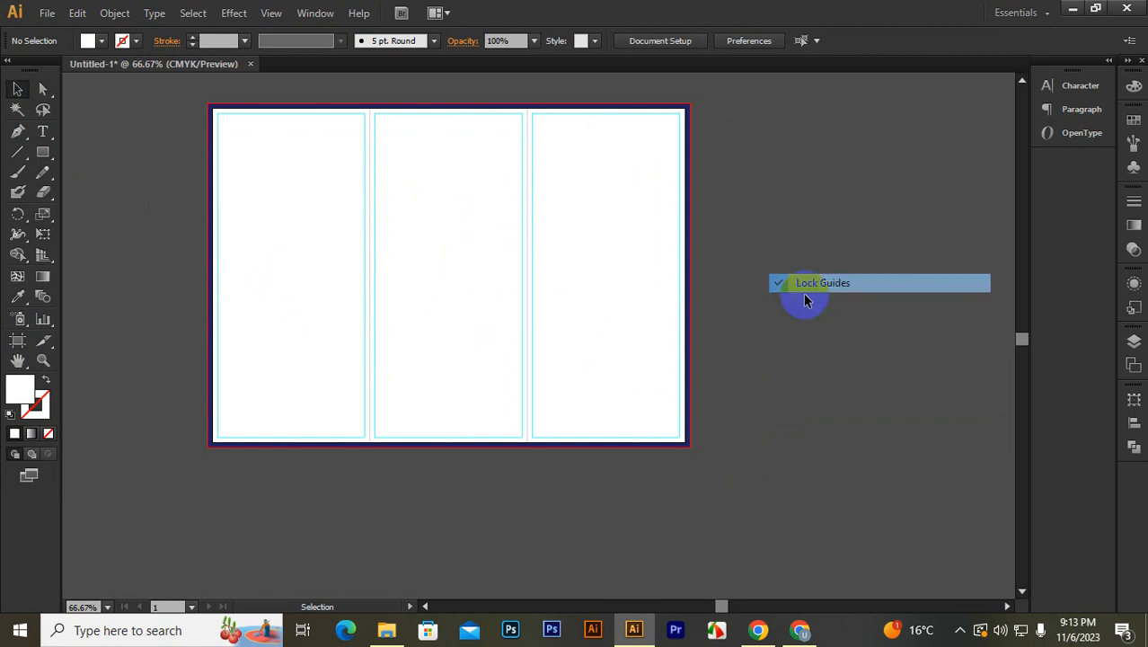
drag(778, 278, 684, 306)
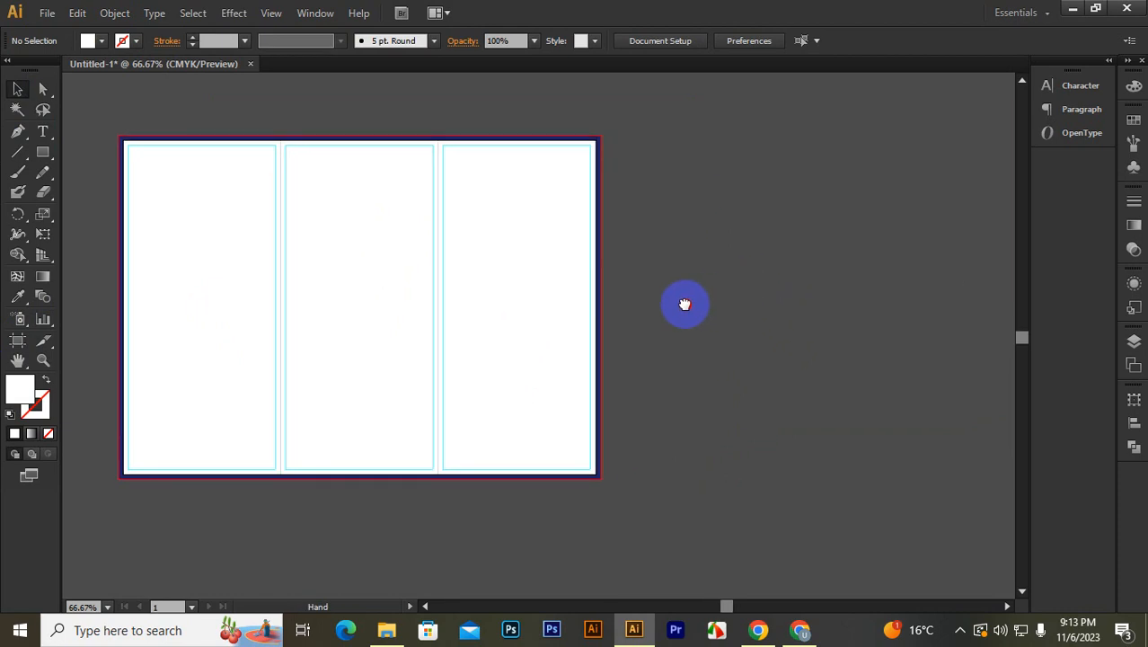
click(18, 340)
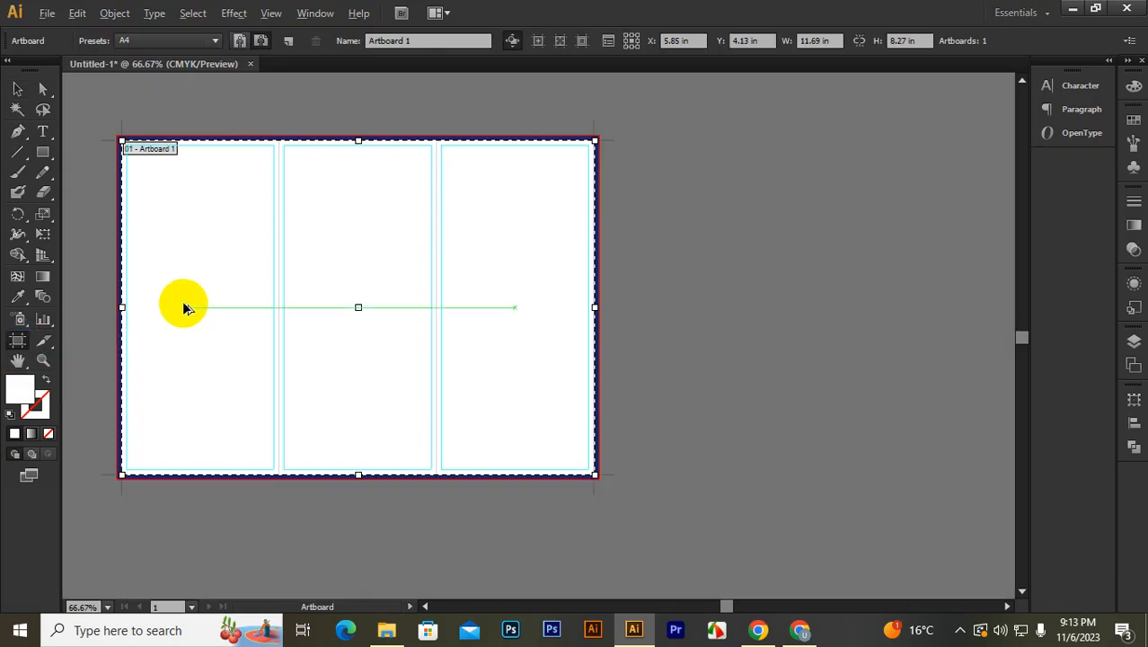
drag(164, 259, 668, 260)
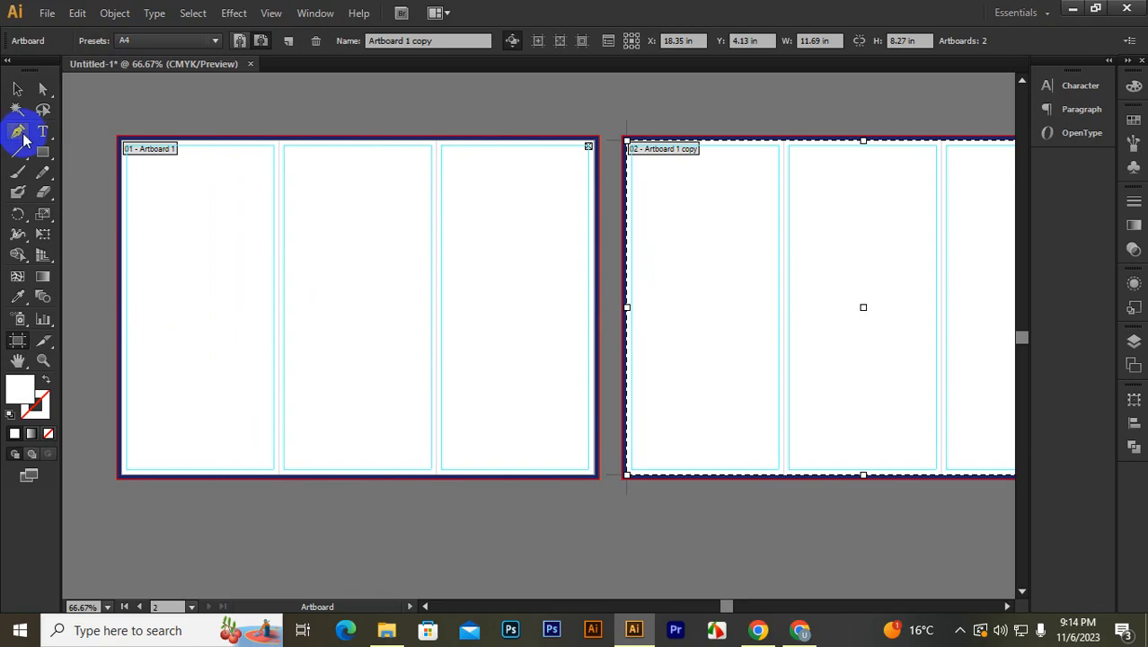
click(17, 89)
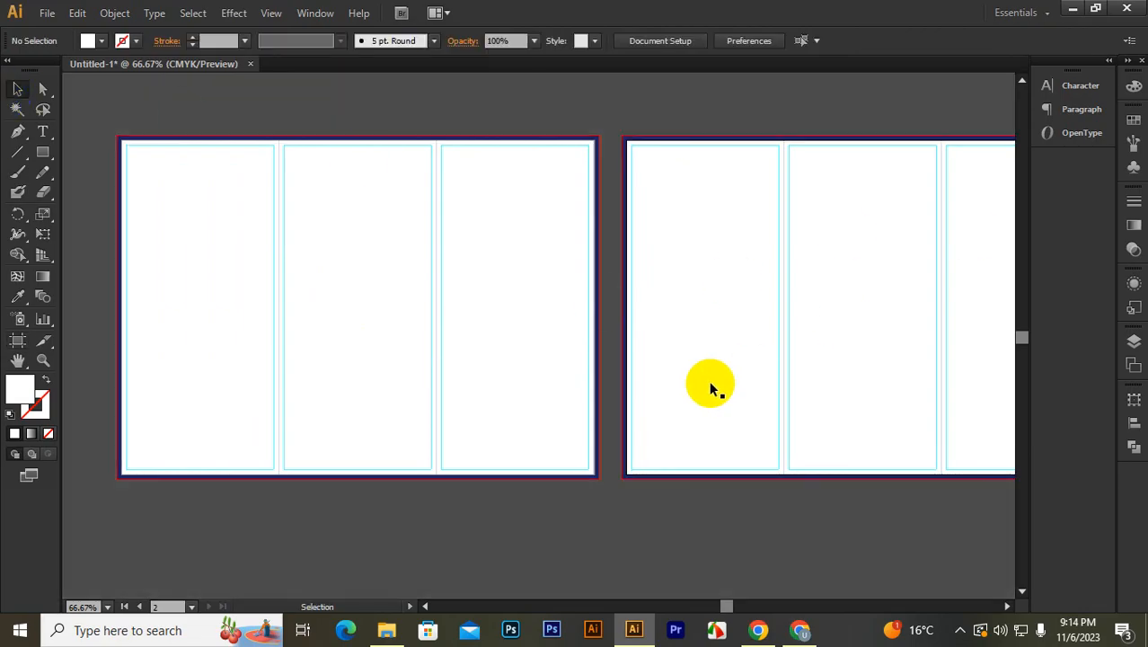
Step: Lock the guides again on both artboards and test the lock by selecting across the panels
scroll(683, 388, down, 3)
right_click(571, 435)
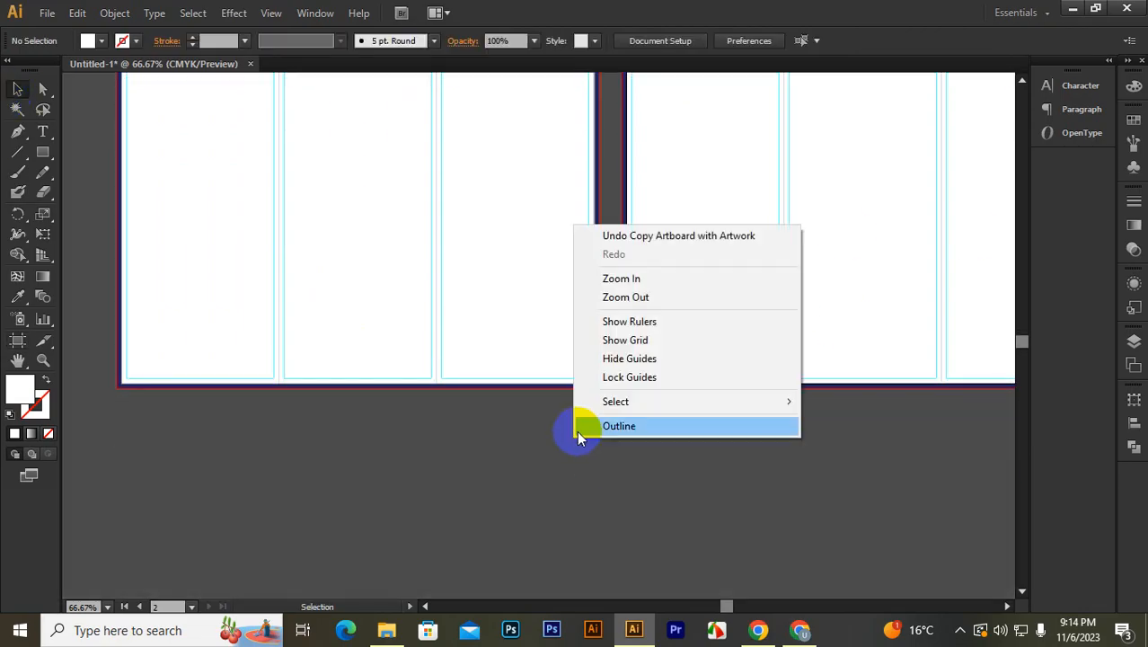
click(618, 374)
scroll(556, 478, up, 4)
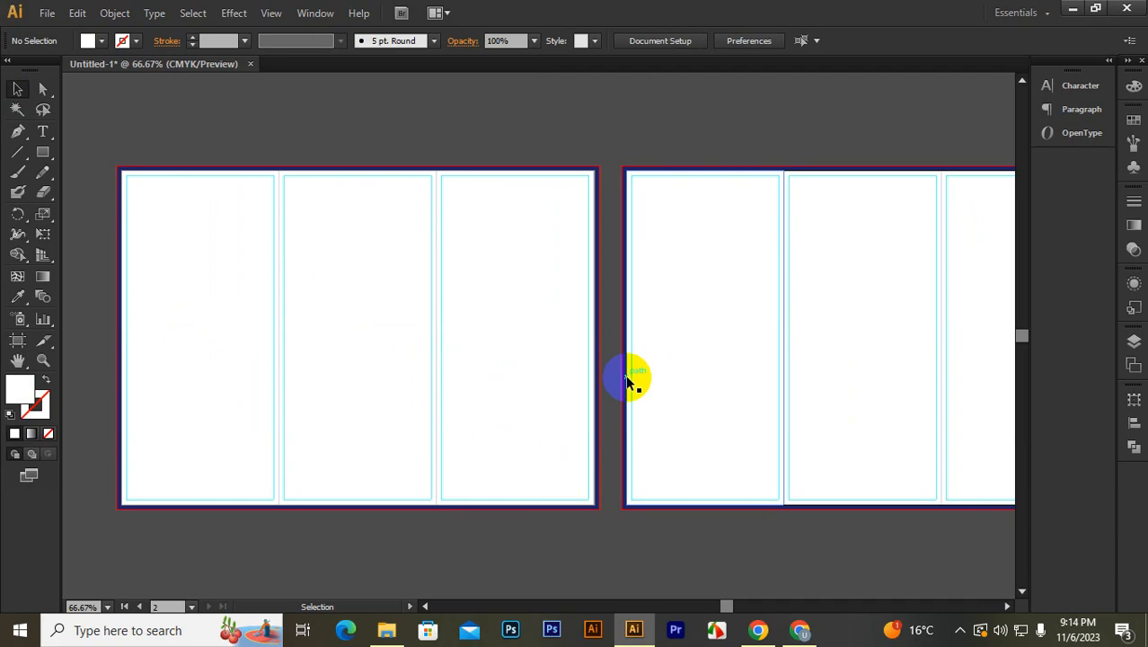
drag(97, 134, 988, 232)
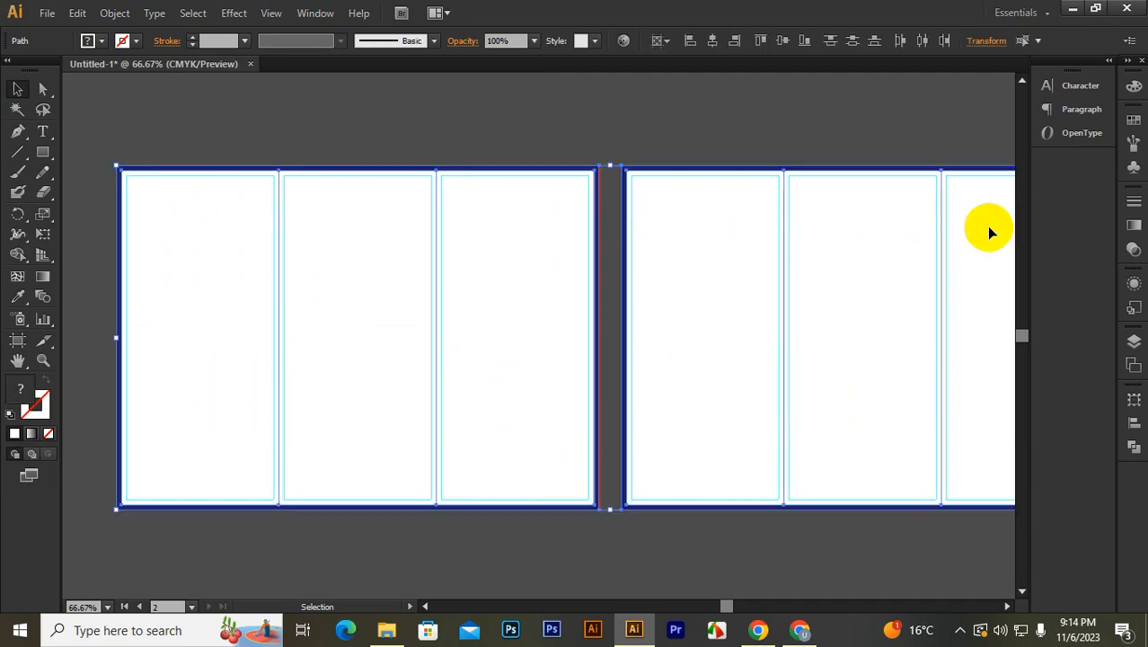
click(602, 272)
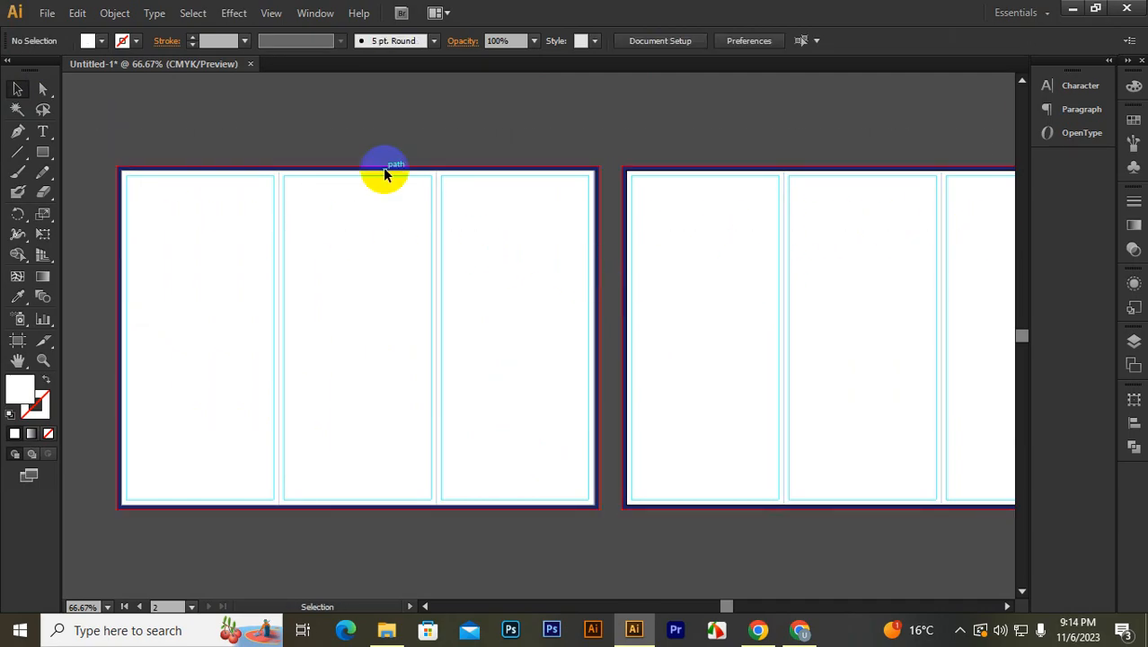
scroll(957, 282, right, 5)
drag(651, 159, 791, 241)
scroll(653, 376, left, 7)
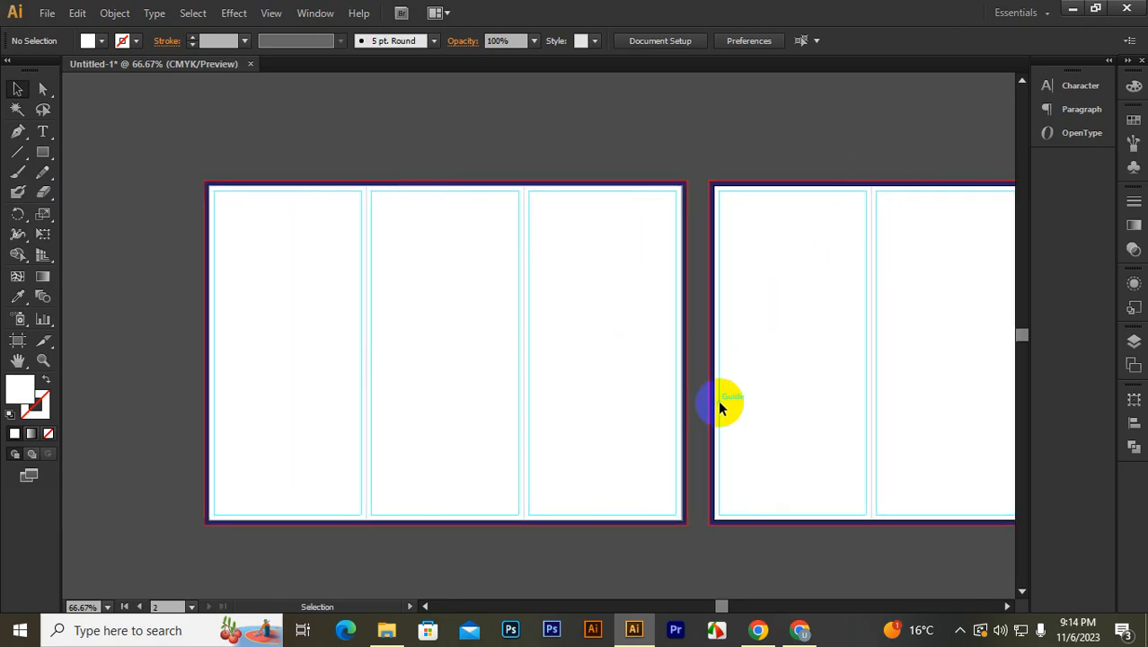
drag(750, 403, 608, 345)
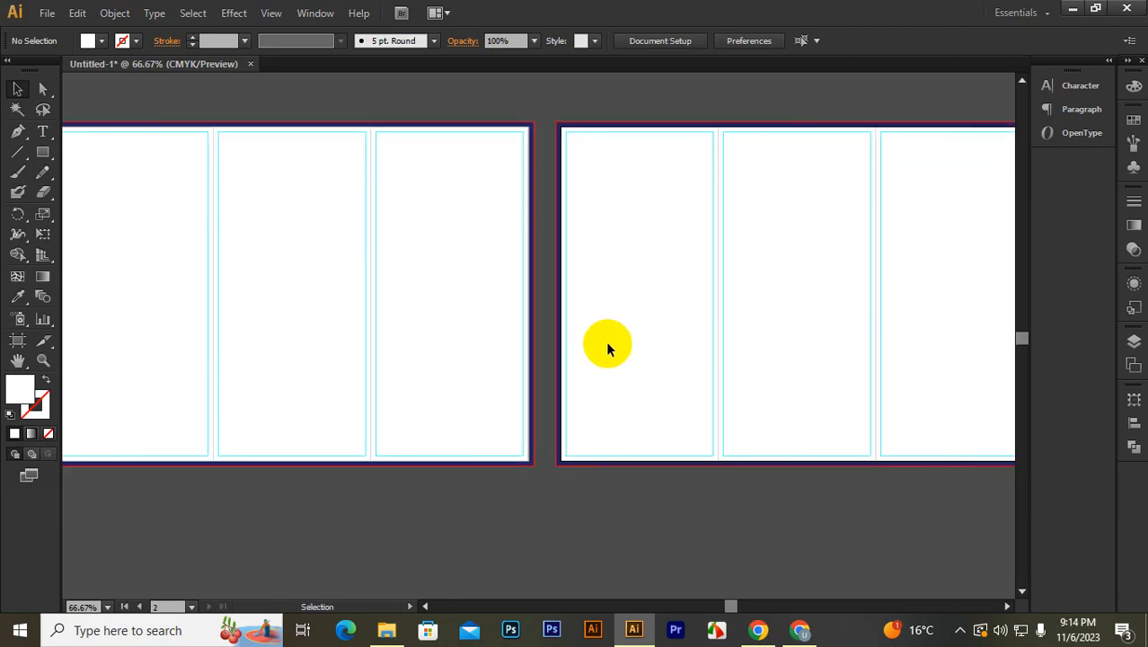
drag(449, 315, 474, 334)
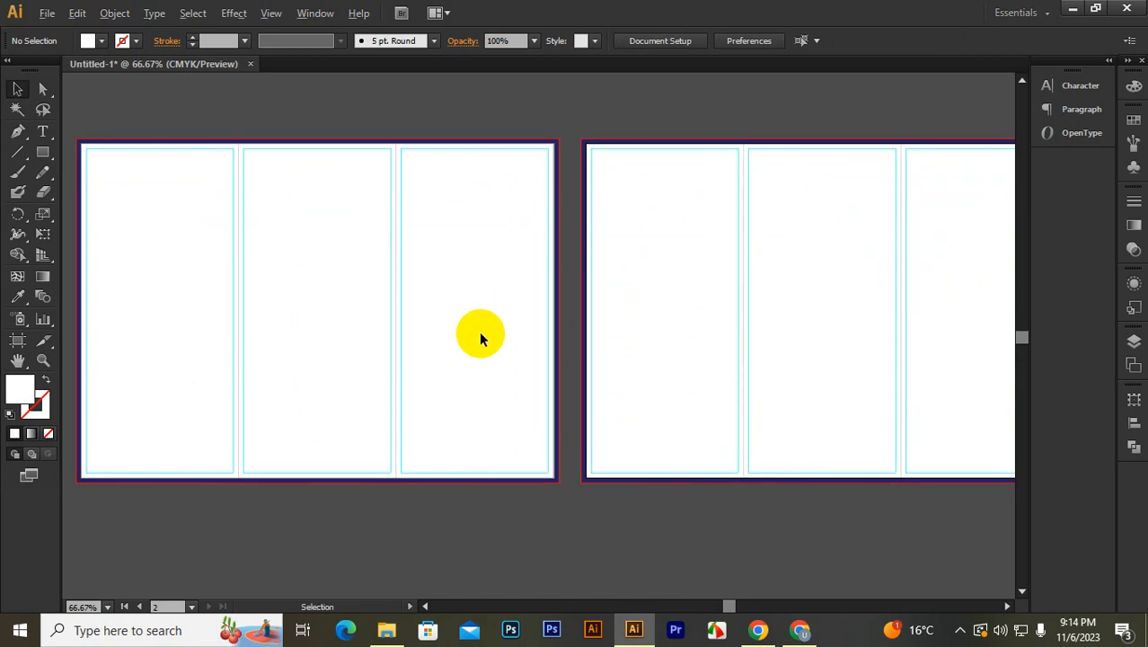
scroll(481, 338, down, 1)
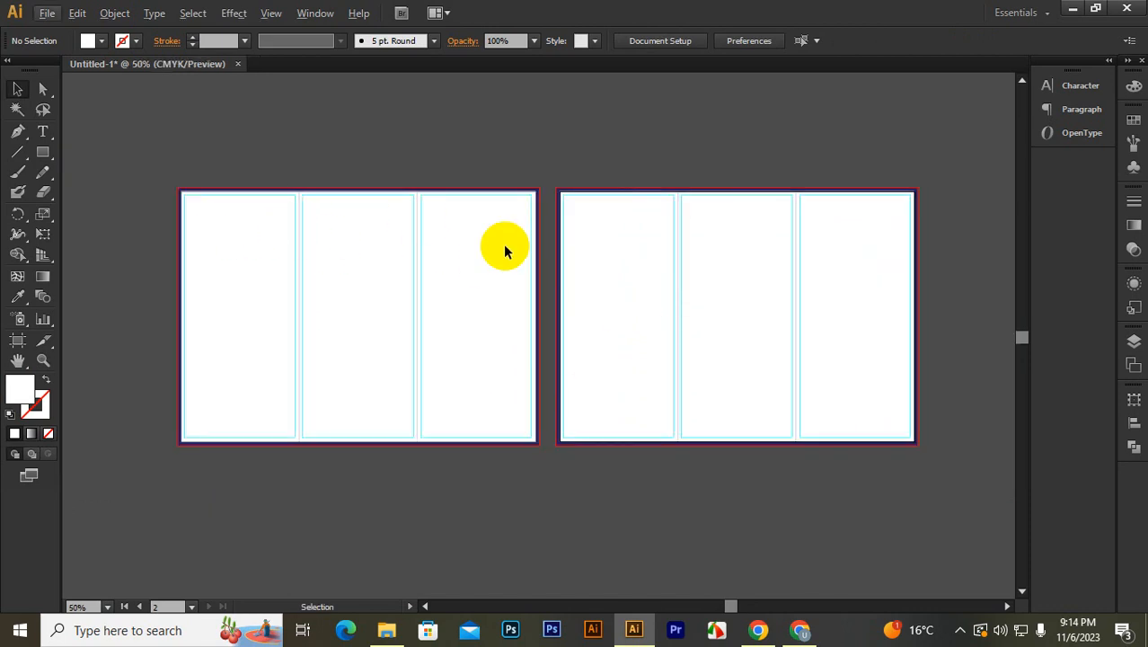
key(alt+Tab)
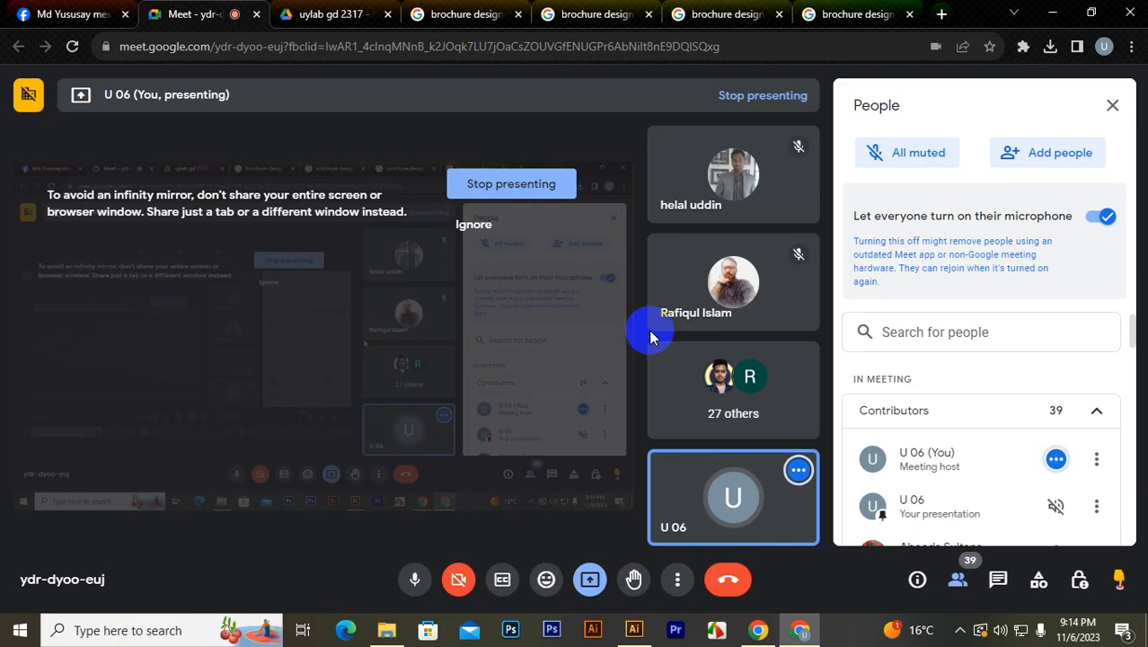
key(alt+Tab)
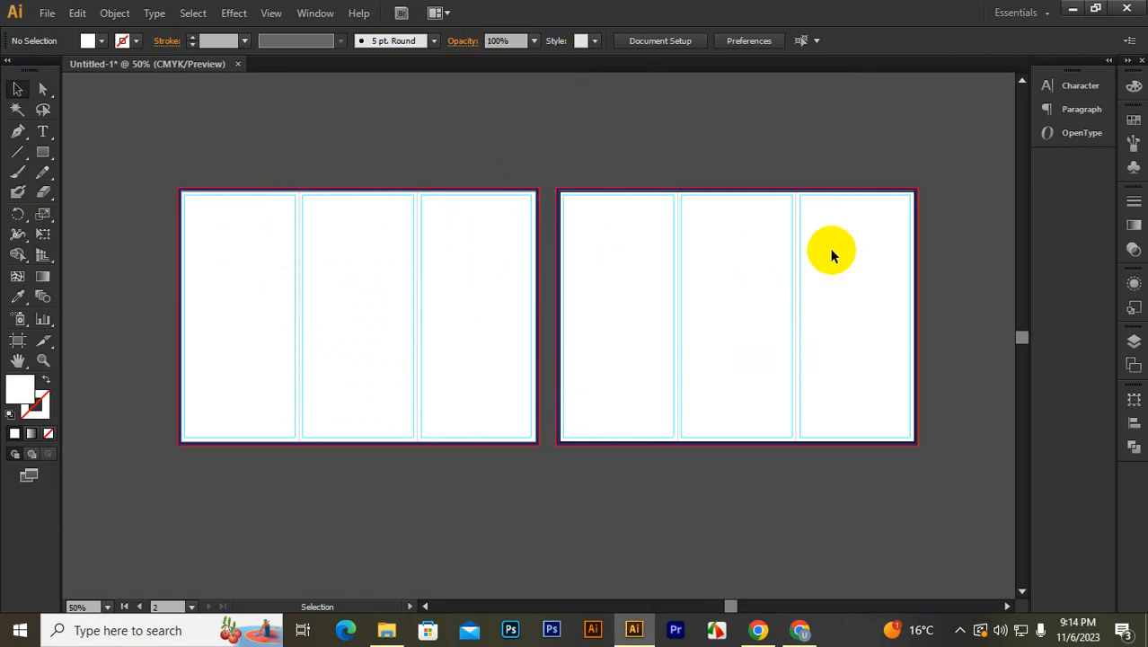
Step: Switch to Chrome and copy the Freepik travel brochure image from the "brochure design" image results
key(alt+Tab)
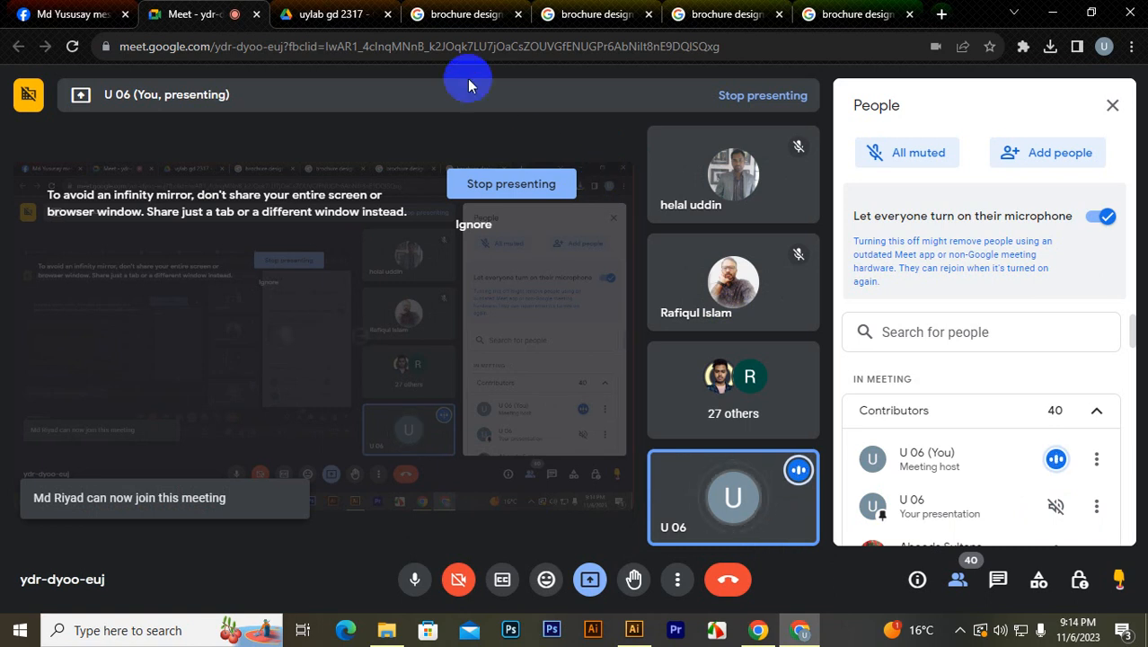
click(459, 14)
right_click(835, 249)
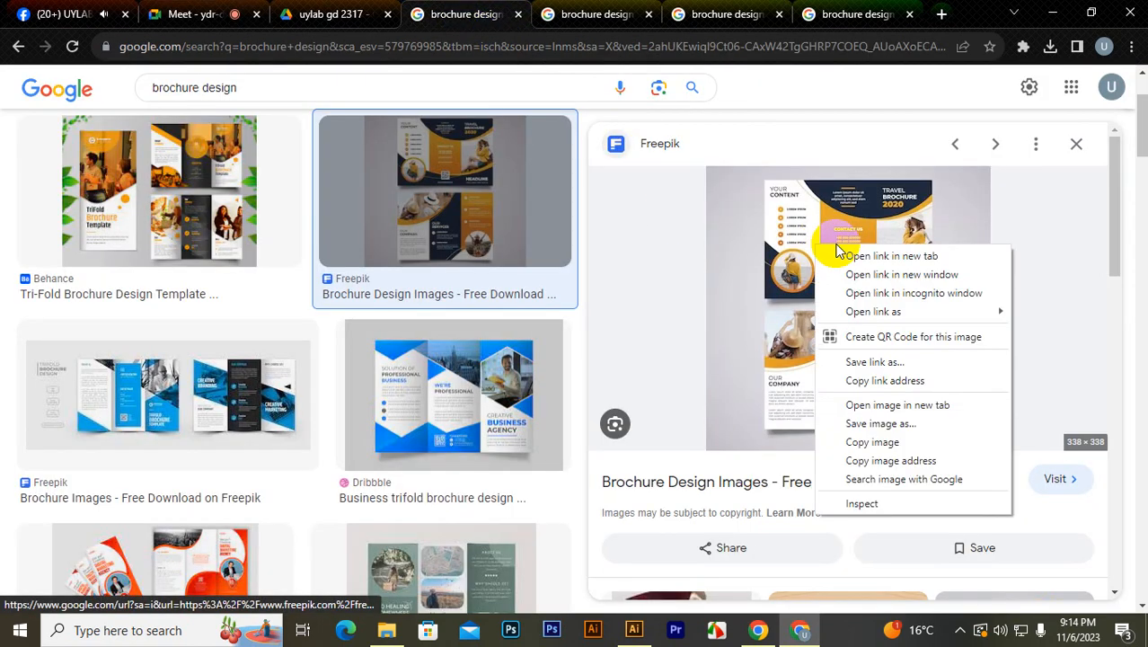
click(876, 441)
Step: Return to Illustrator, paste the copied brochure image and place it to the left of the first artboard as a reference
key(alt+Tab)
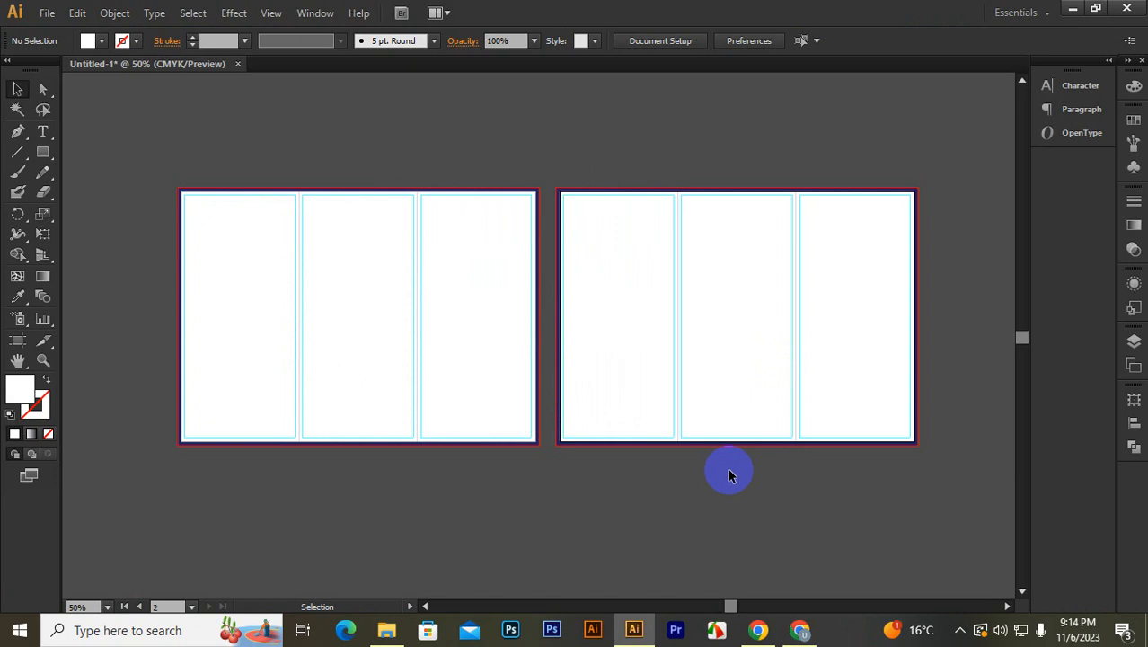
key(ctrl+v)
drag(561, 340, 252, 320)
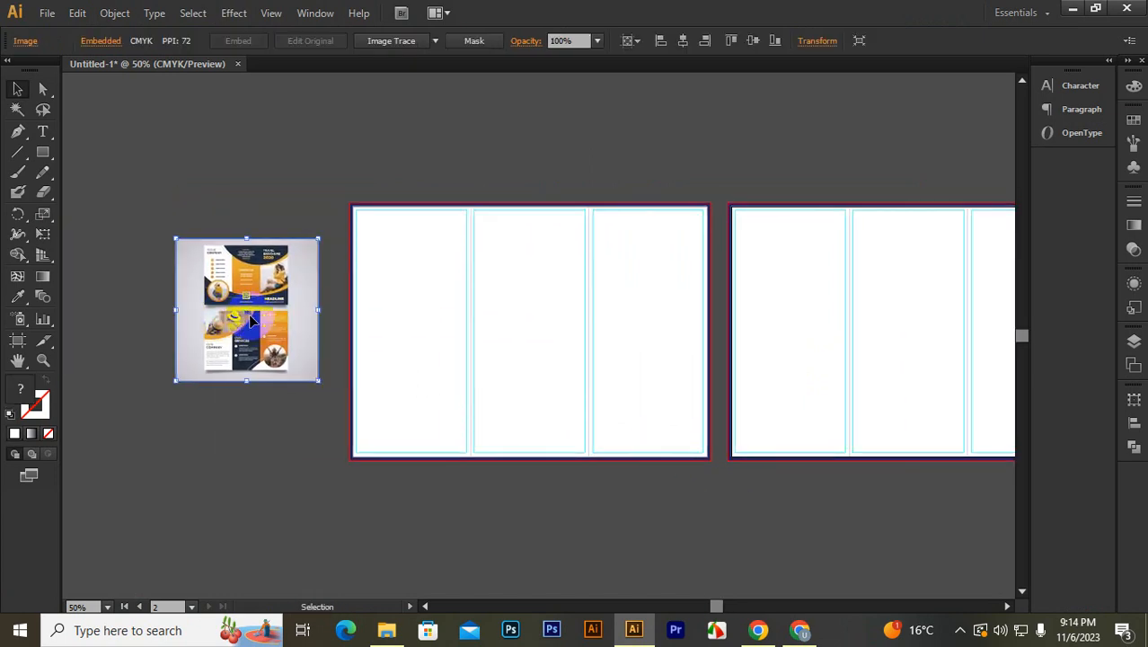
scroll(241, 263, up, 4)
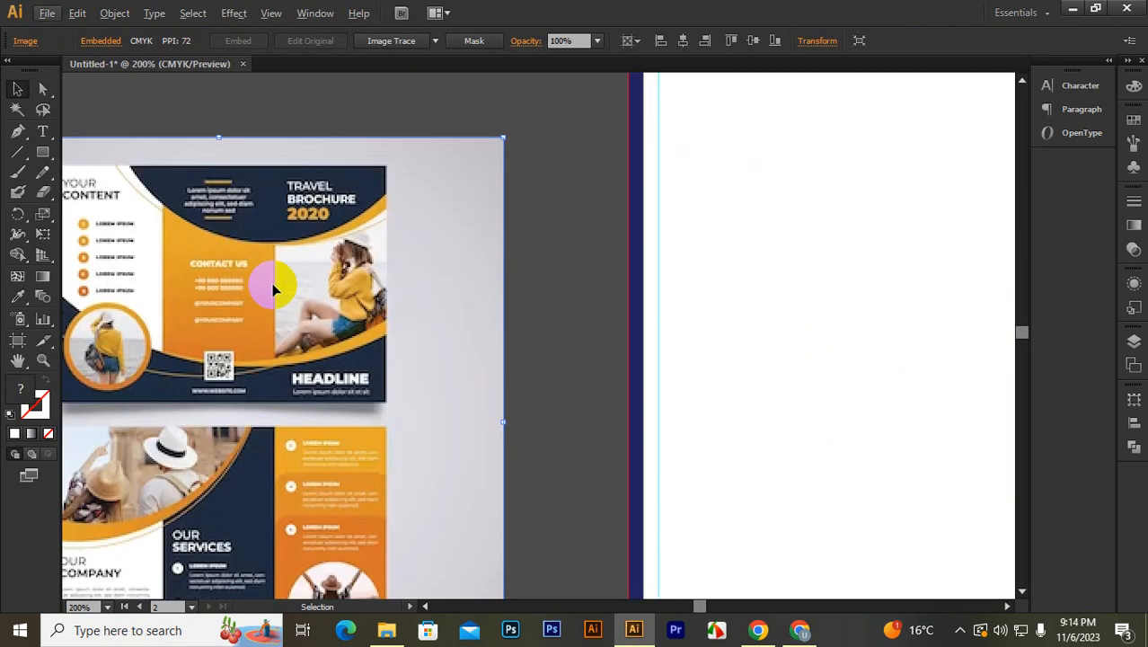
Step: Check the pasted brochure reference image up close and delete it
scroll(274, 287, down, 2)
scroll(274, 290, up, 3)
key(Delete)
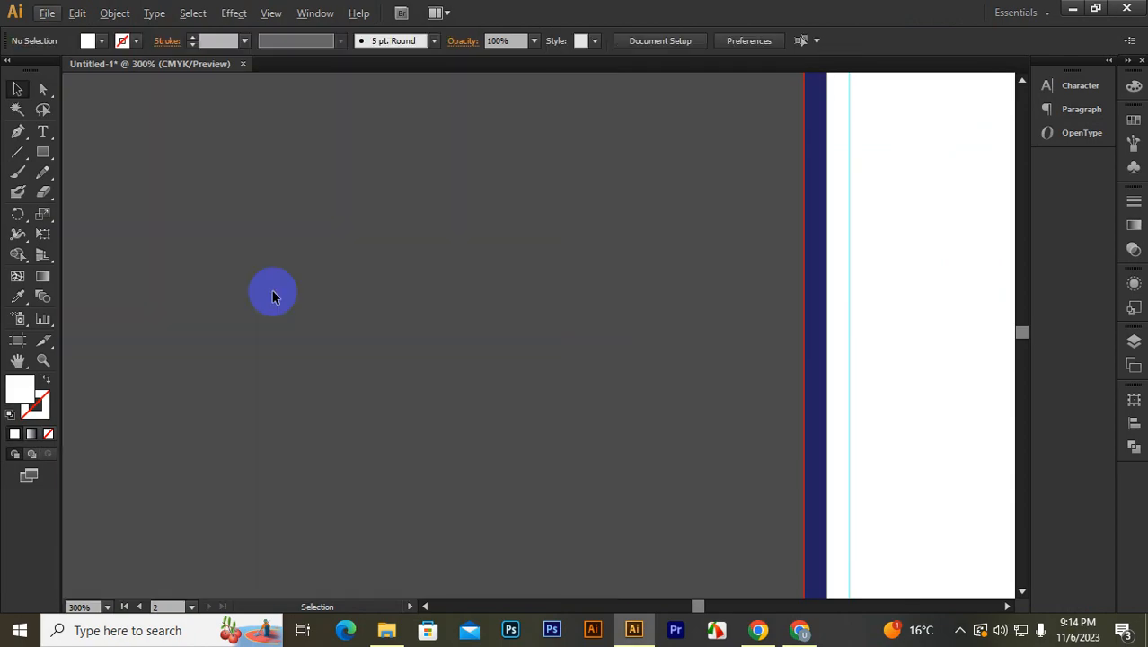
Step: Switch to Chrome and look through the "brochure design" image results for tri-fold brochure layouts
key(alt+Tab)
right_click(816, 257)
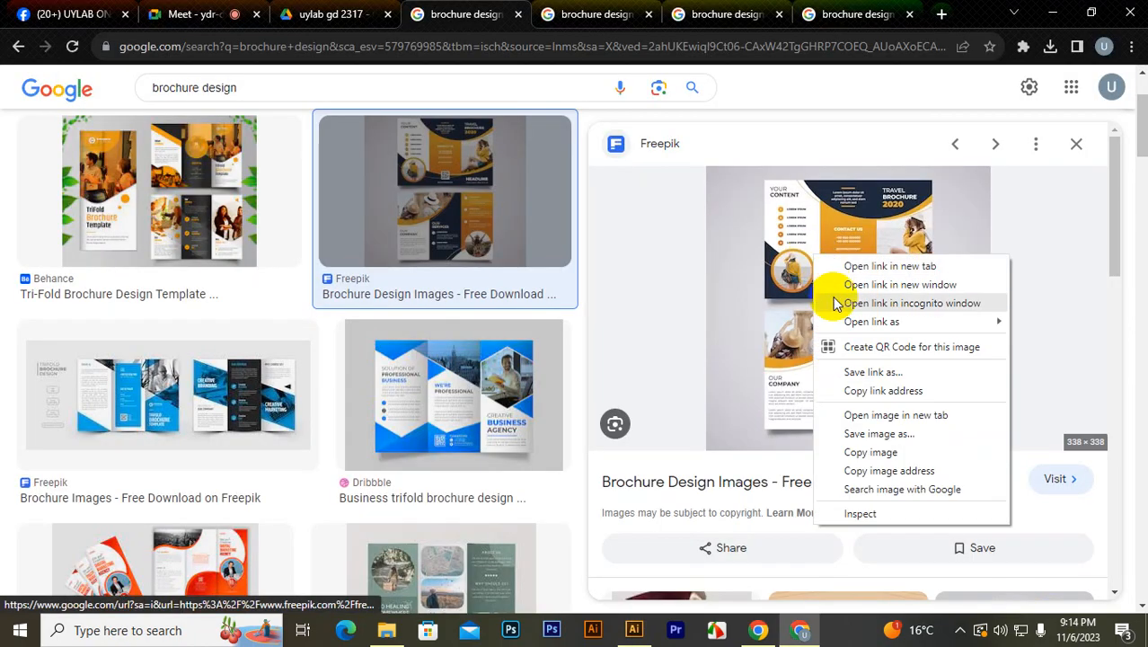
scroll(687, 367, down, 5)
scroll(292, 362, down, 1)
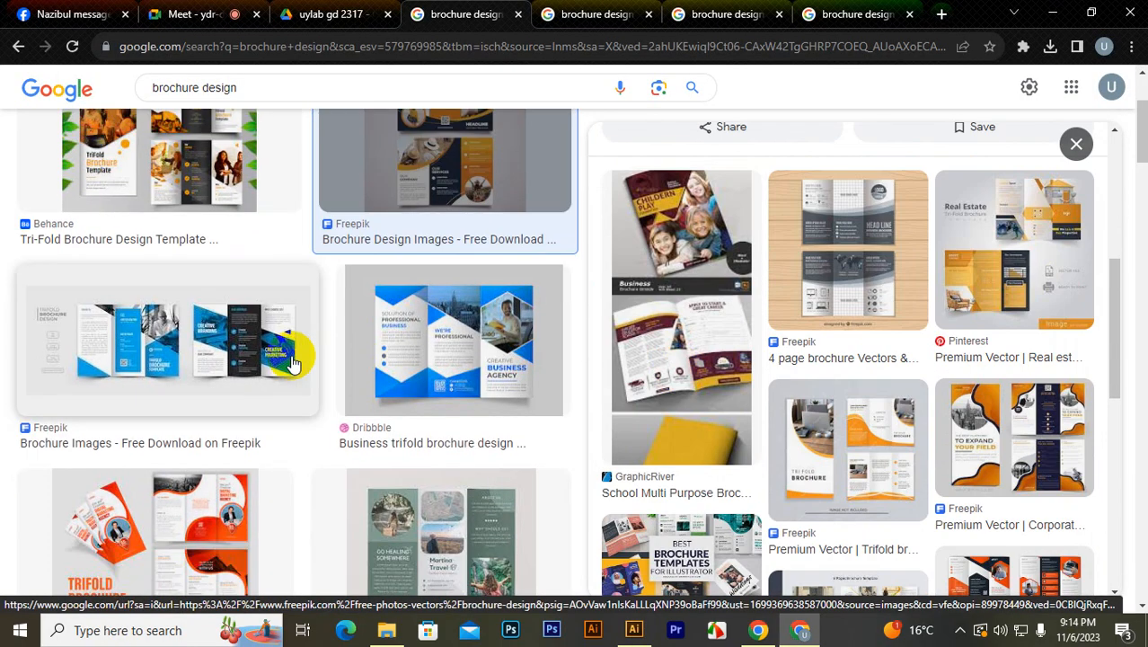
scroll(292, 362, up, 2)
scroll(87, 386, down, 1)
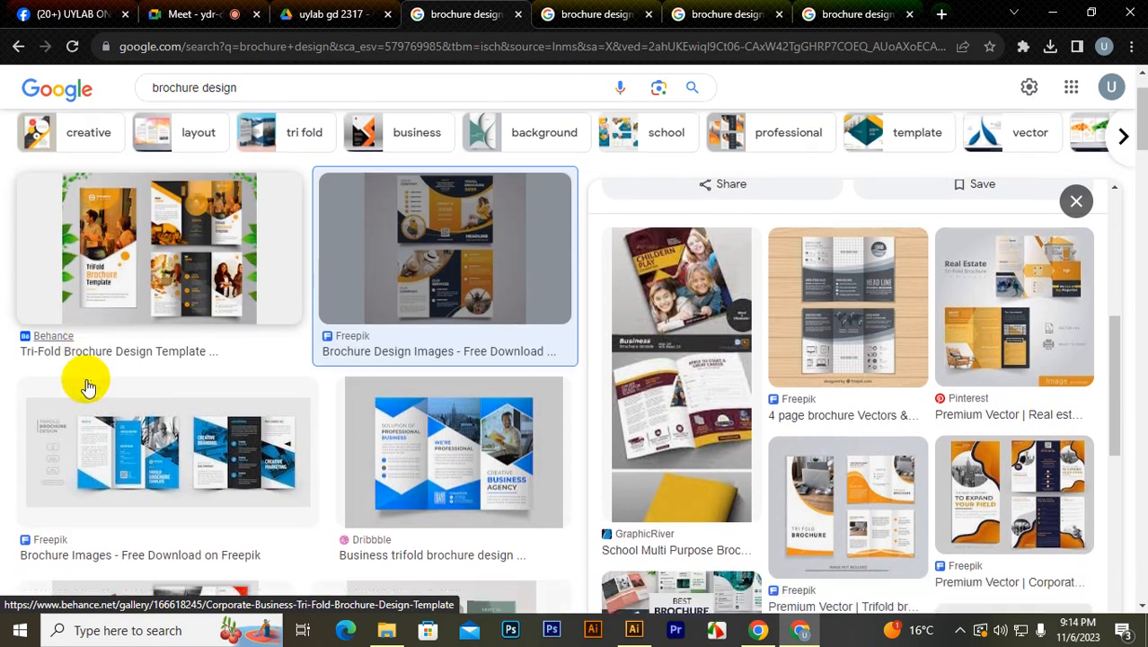
scroll(87, 387, down, 6)
scroll(87, 387, up, 3)
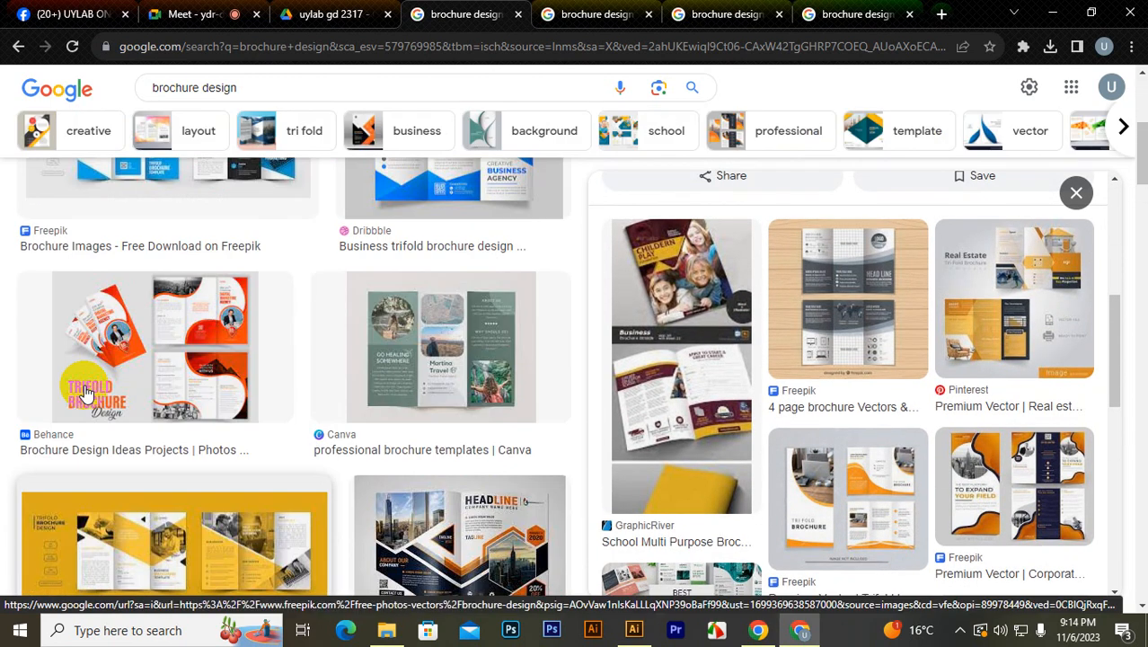
scroll(87, 393, up, 2)
scroll(87, 392, down, 6)
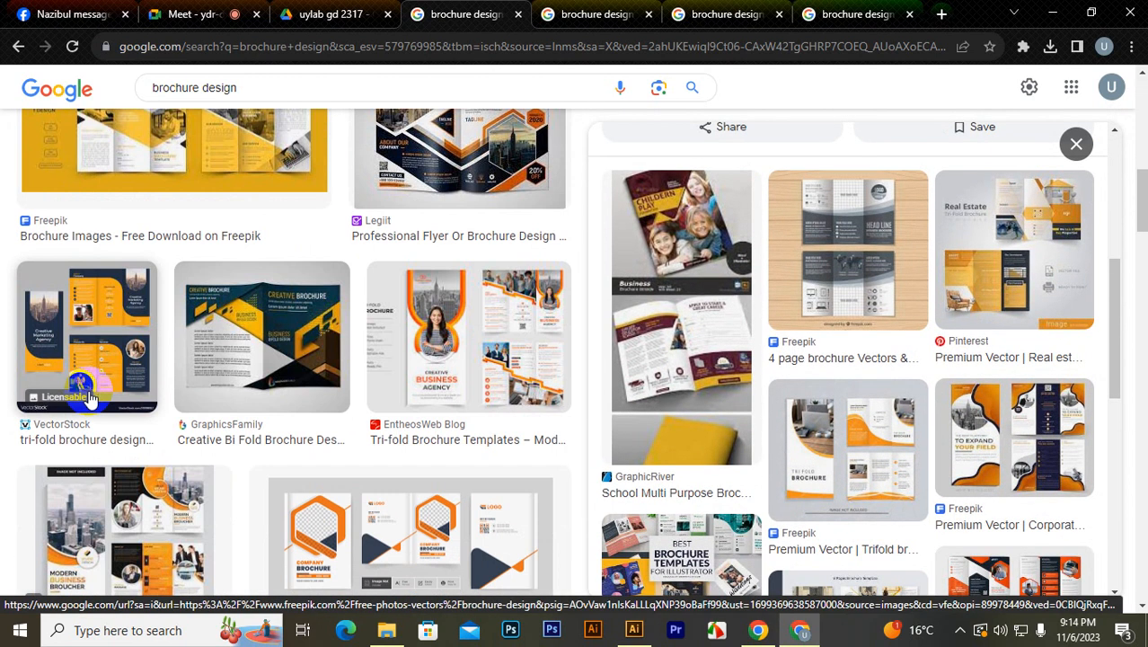
scroll(90, 398, up, 2)
scroll(90, 398, down, 2)
scroll(90, 398, down, 1)
scroll(238, 384, up, 5)
Step: Open the travel brochure template's page on the Freepik website and copy its preview image
click(589, 14)
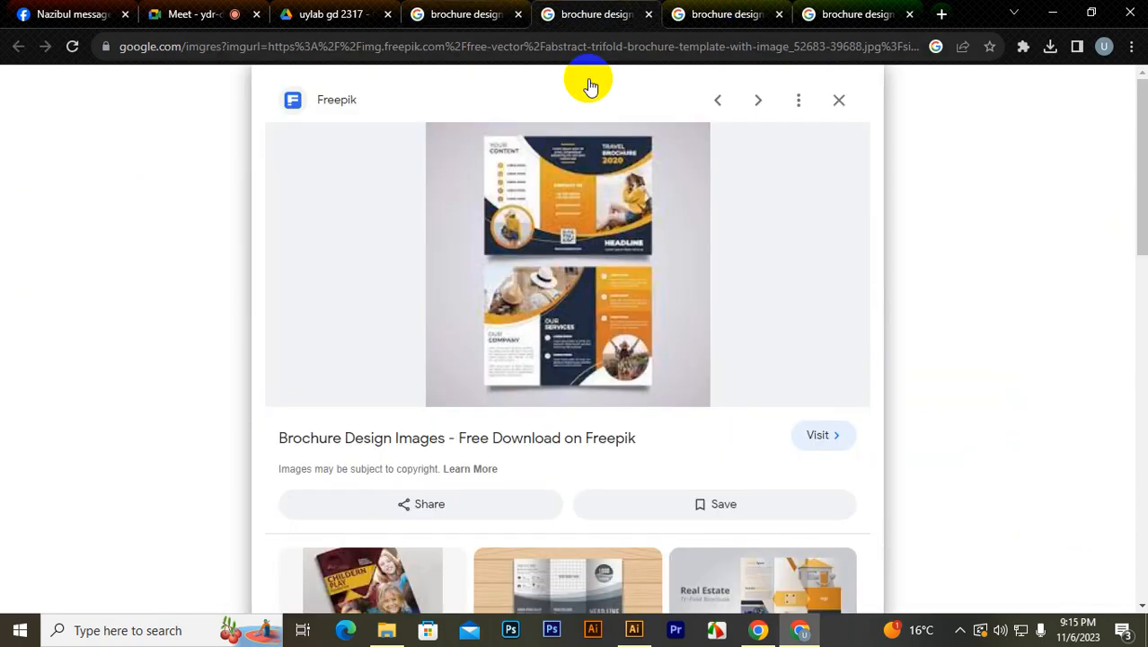
scroll(629, 349, down, 3)
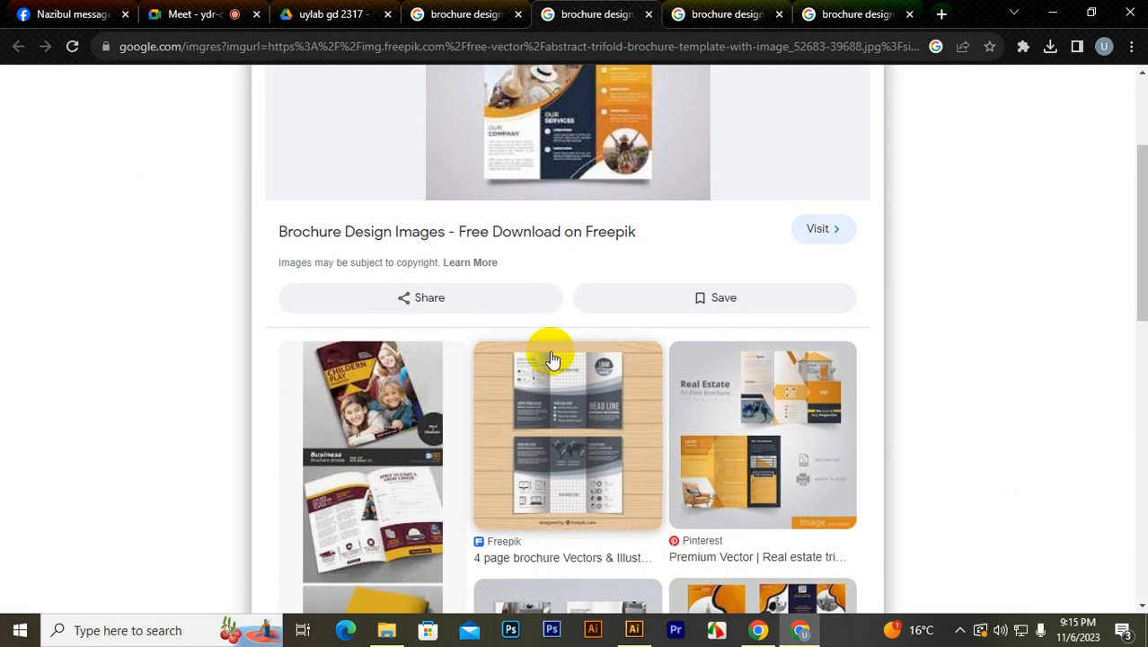
scroll(552, 360, up, 3)
click(339, 103)
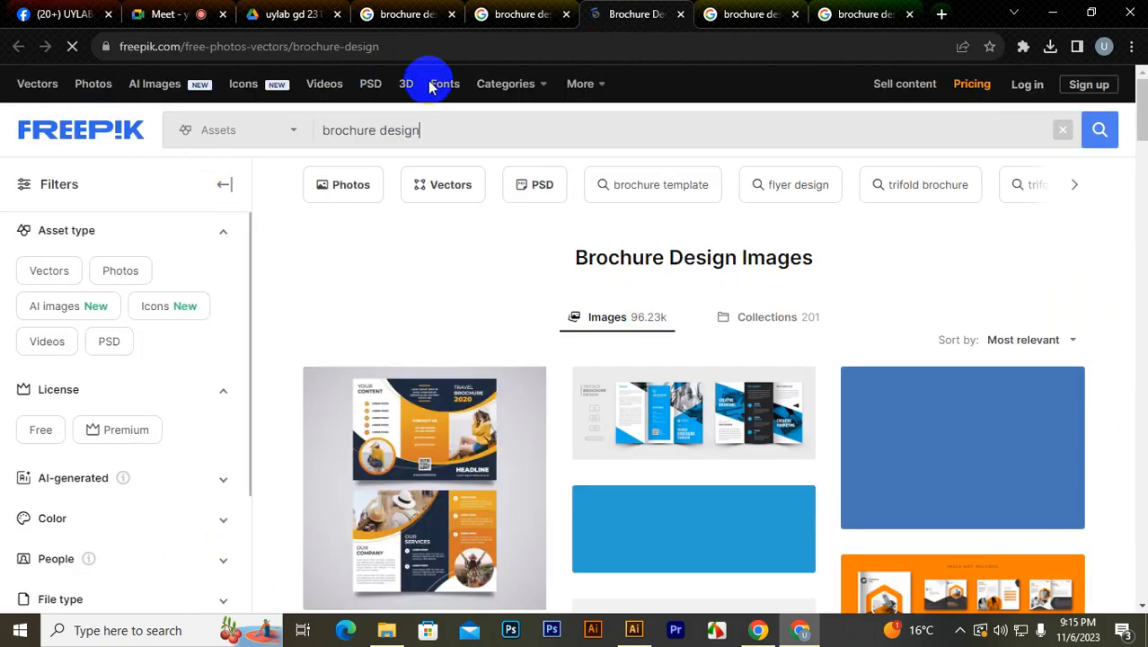
click(489, 85)
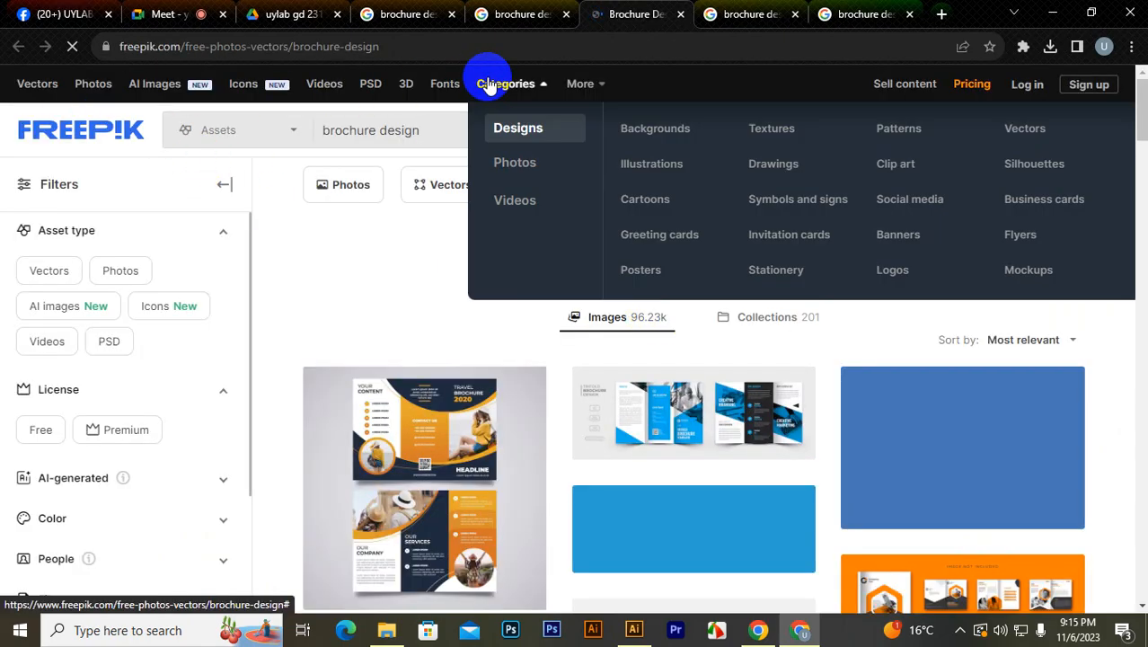
click(415, 398)
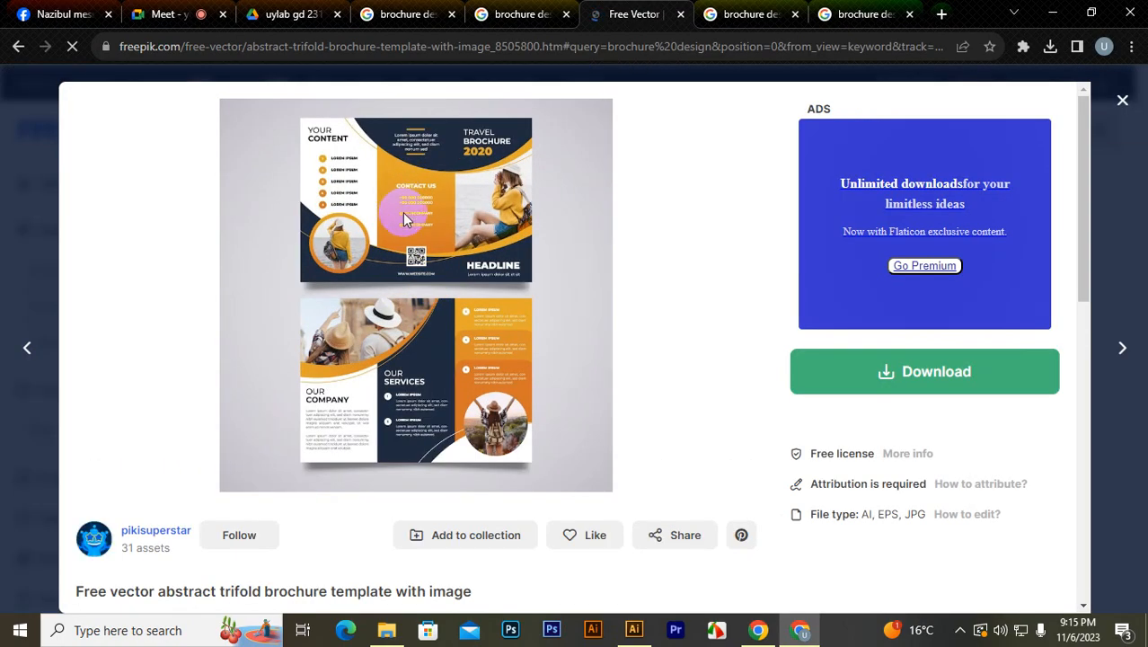
right_click(439, 175)
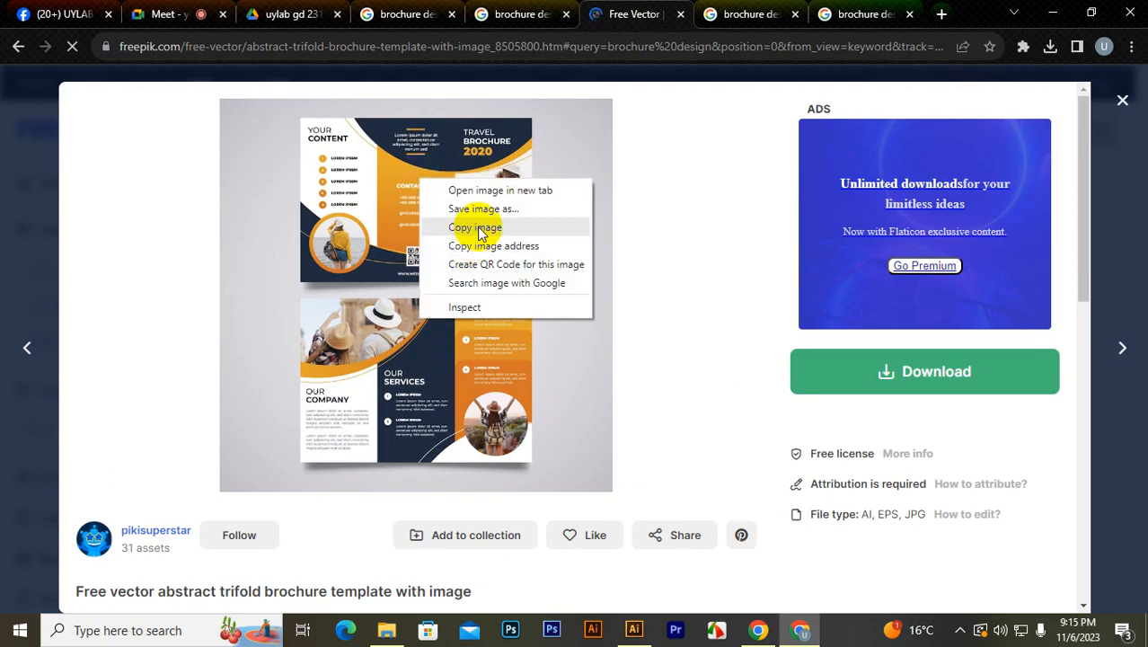
click(481, 225)
Step: Return to Illustrator, paste the copied Freepik preview and move it to the left of the first artboard
key(alt+Tab)
click(430, 260)
key(ctrl+v)
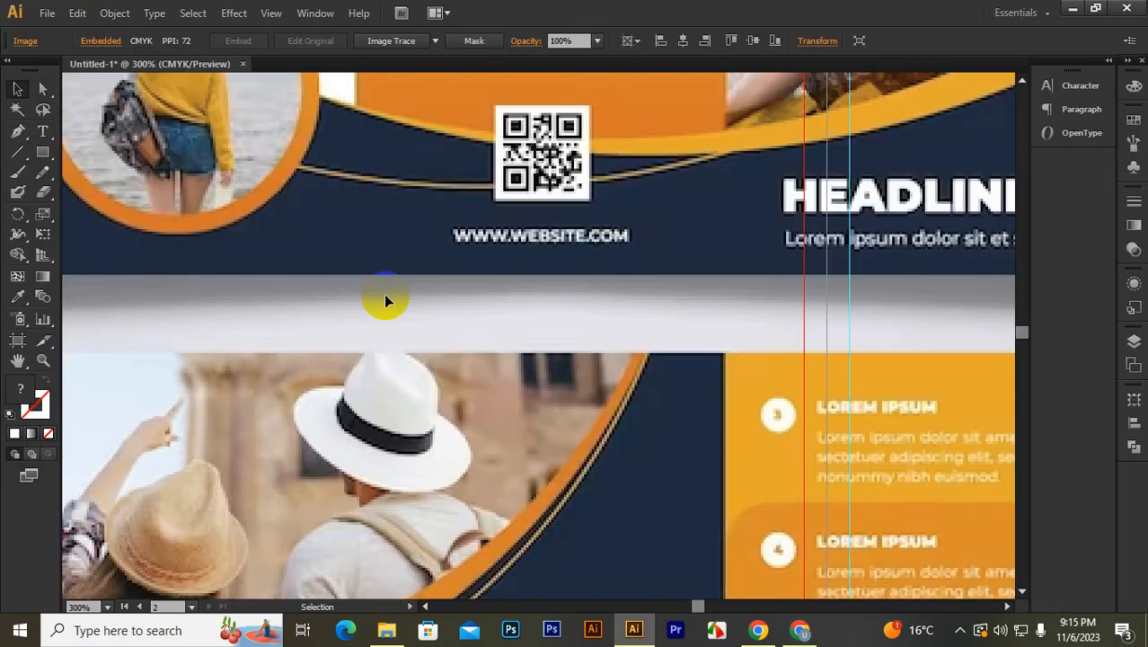
scroll(415, 273, down, 5)
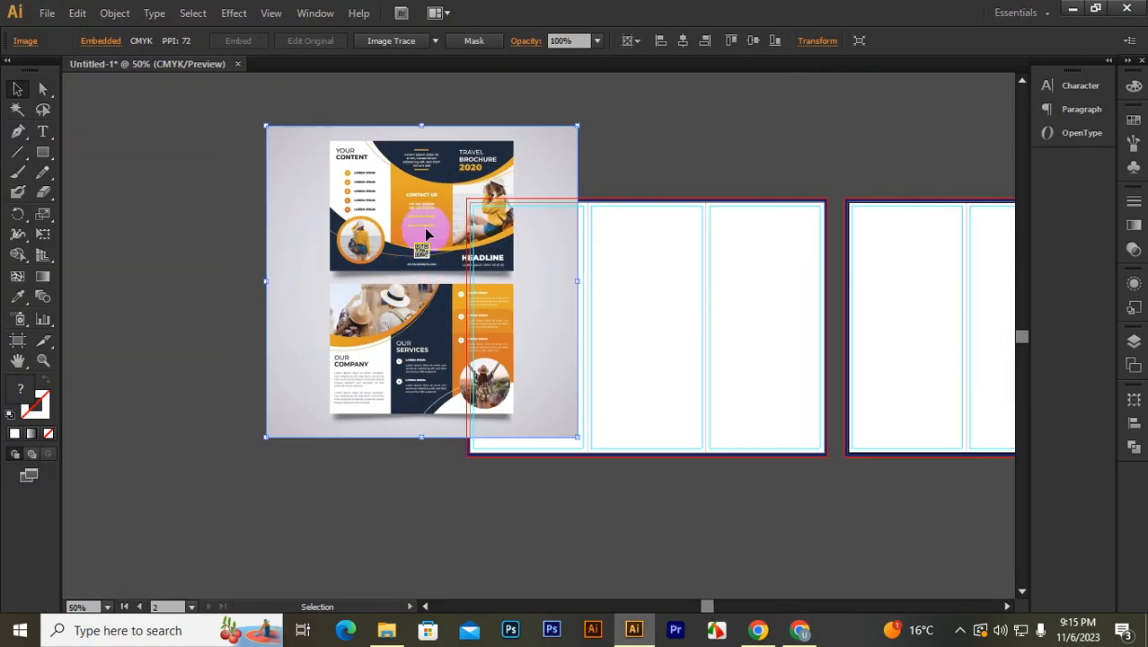
drag(410, 229, 298, 265)
Step: Examine both sides of the travel brochure reference and compare its layout with the panels of the two artboards
scroll(304, 282, up, 3)
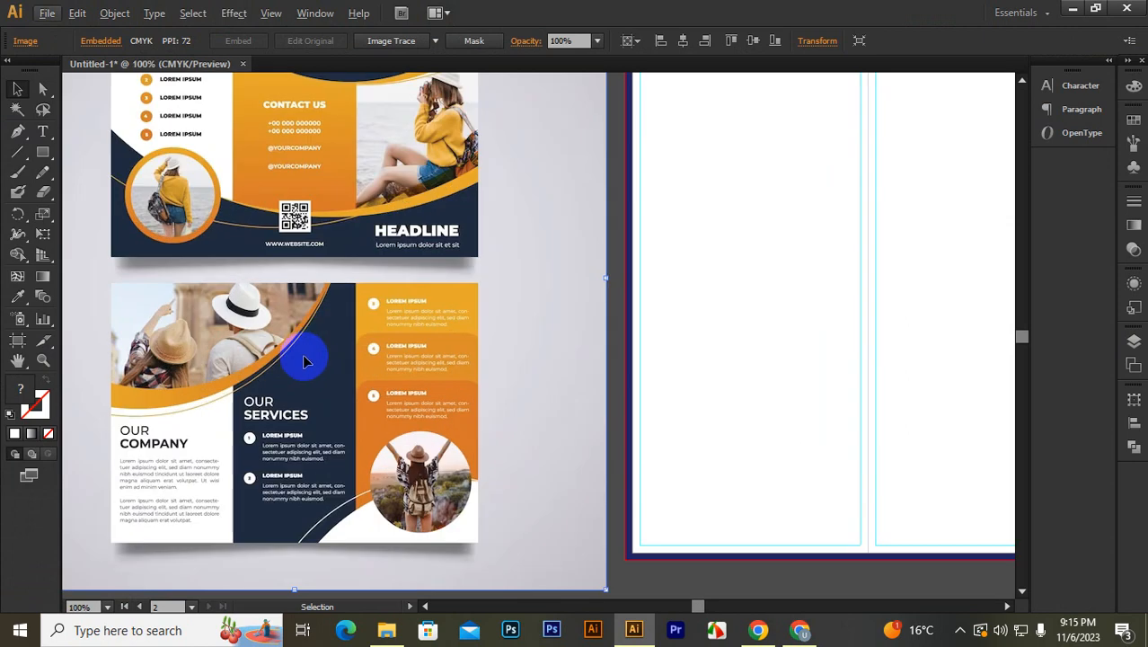
scroll(308, 360, down, 1)
scroll(351, 312, down, 1)
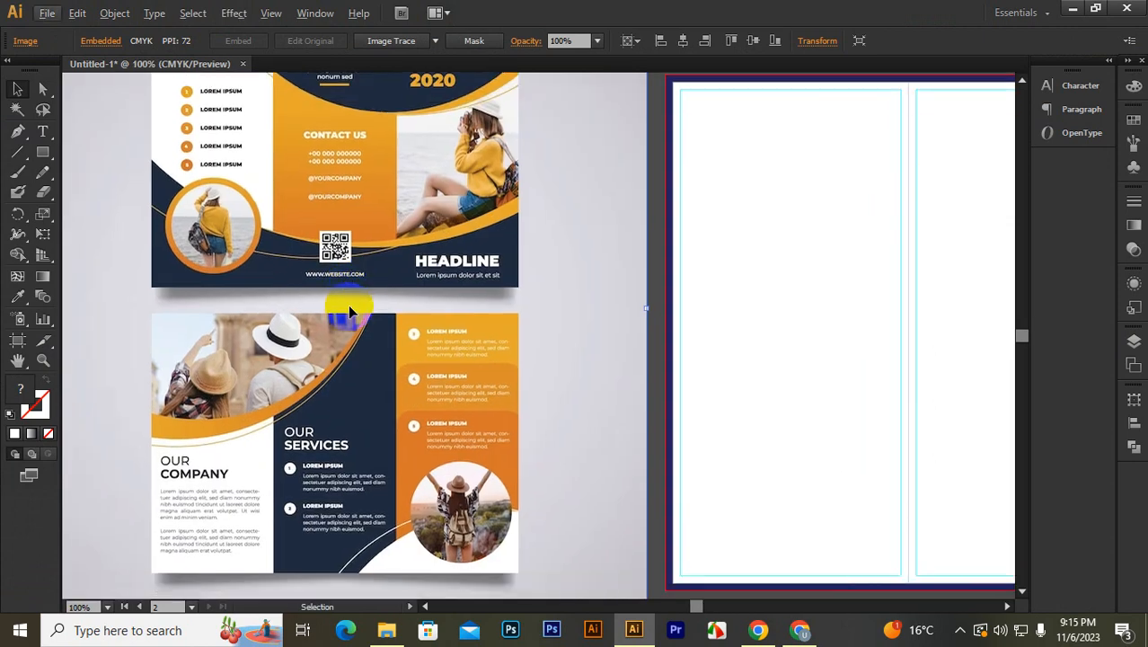
scroll(350, 312, down, 1)
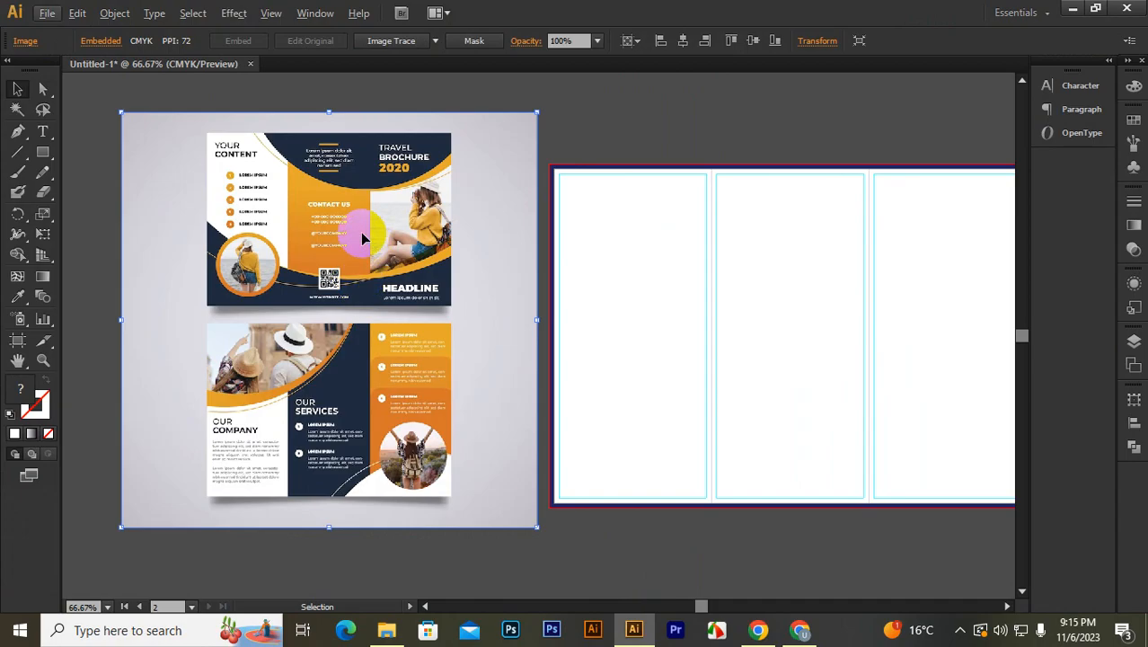
scroll(362, 236, up, 1)
scroll(431, 188, down, 1)
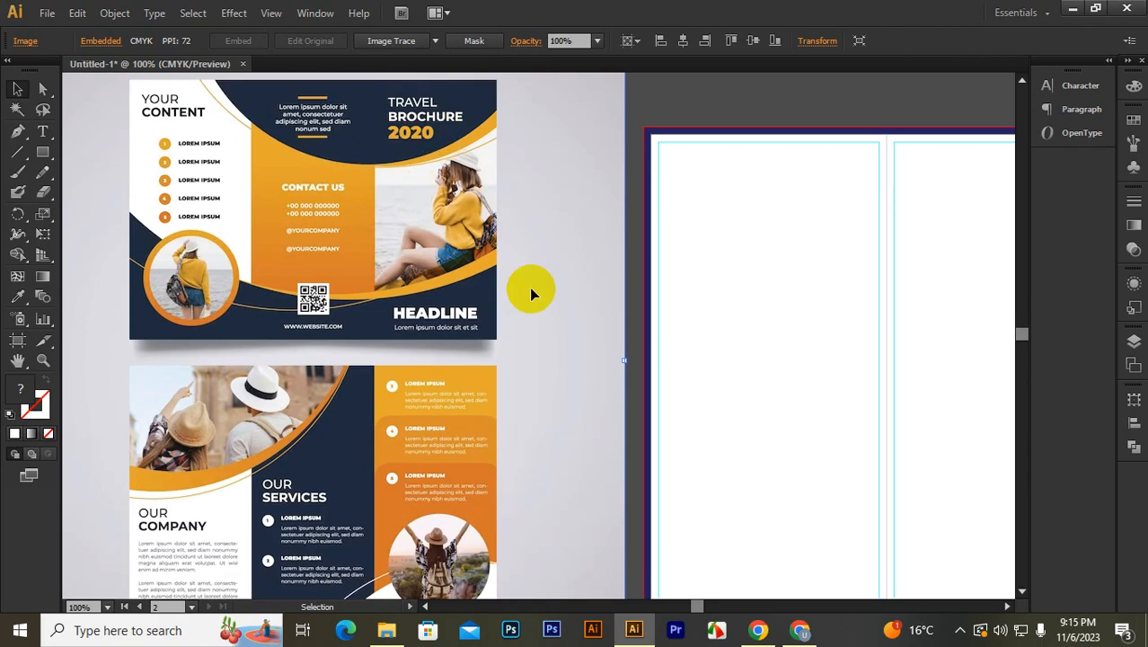
drag(529, 288, 476, 294)
scroll(476, 294, down, 1)
drag(474, 340, 380, 300)
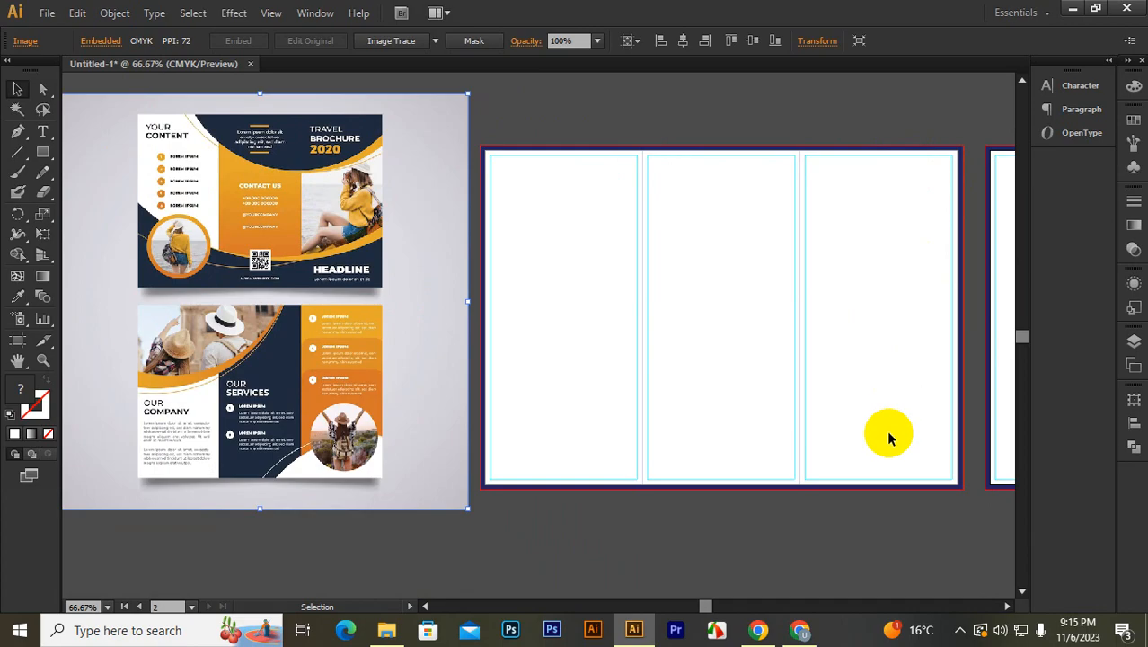
drag(610, 323, 392, 318)
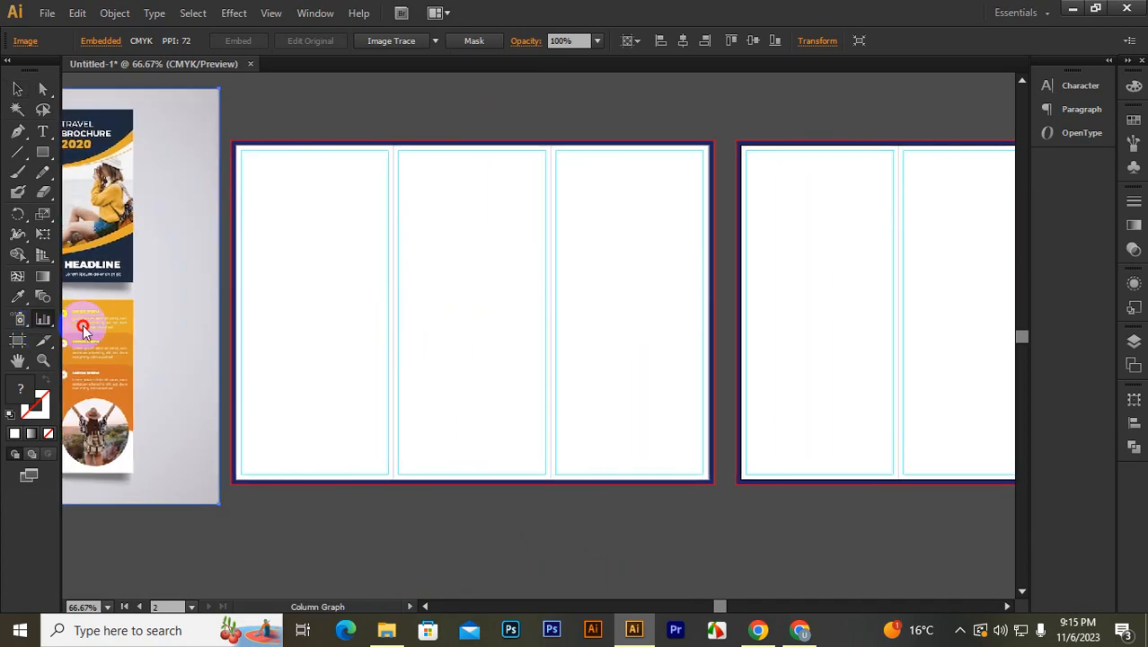
click(16, 90)
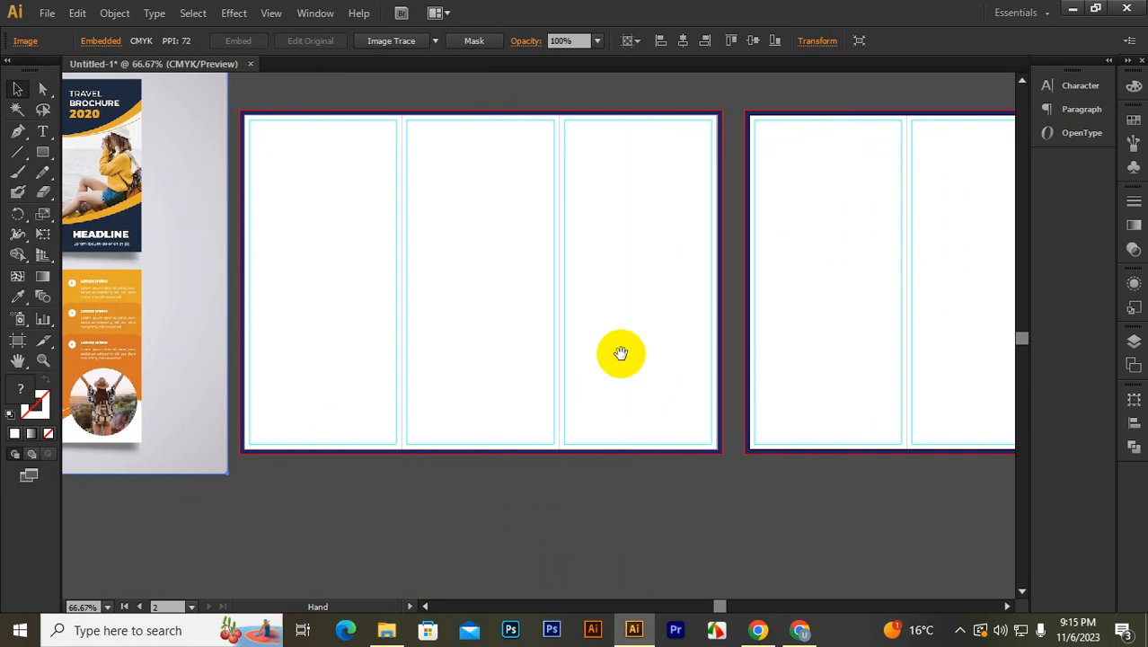
drag(621, 353, 366, 362)
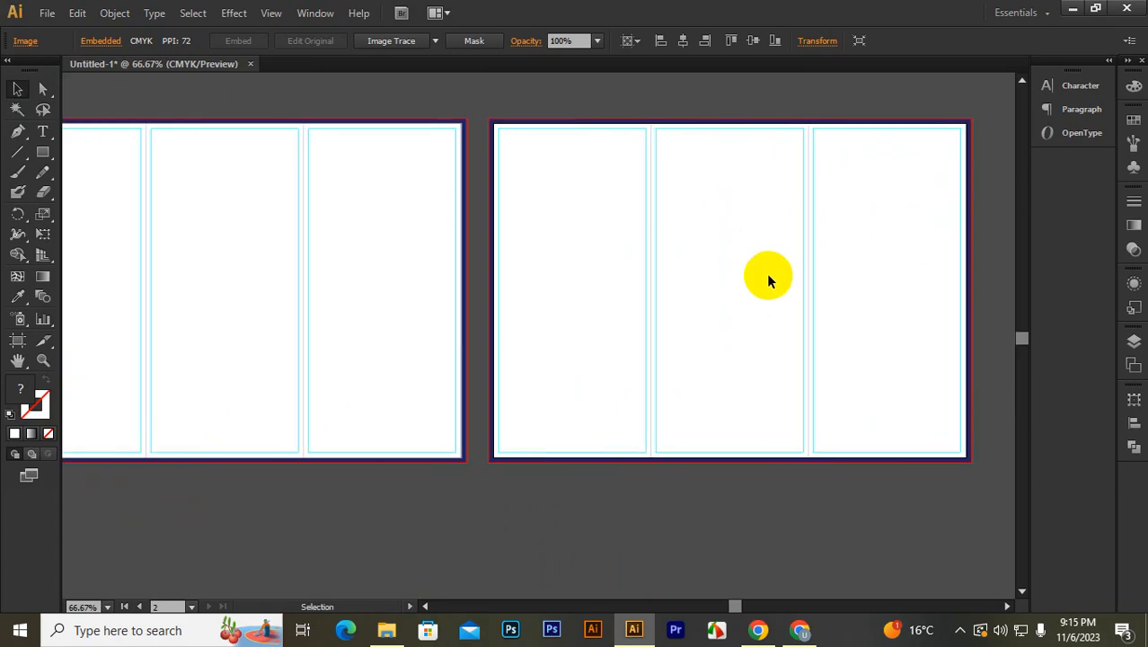
scroll(565, 272, down, 1)
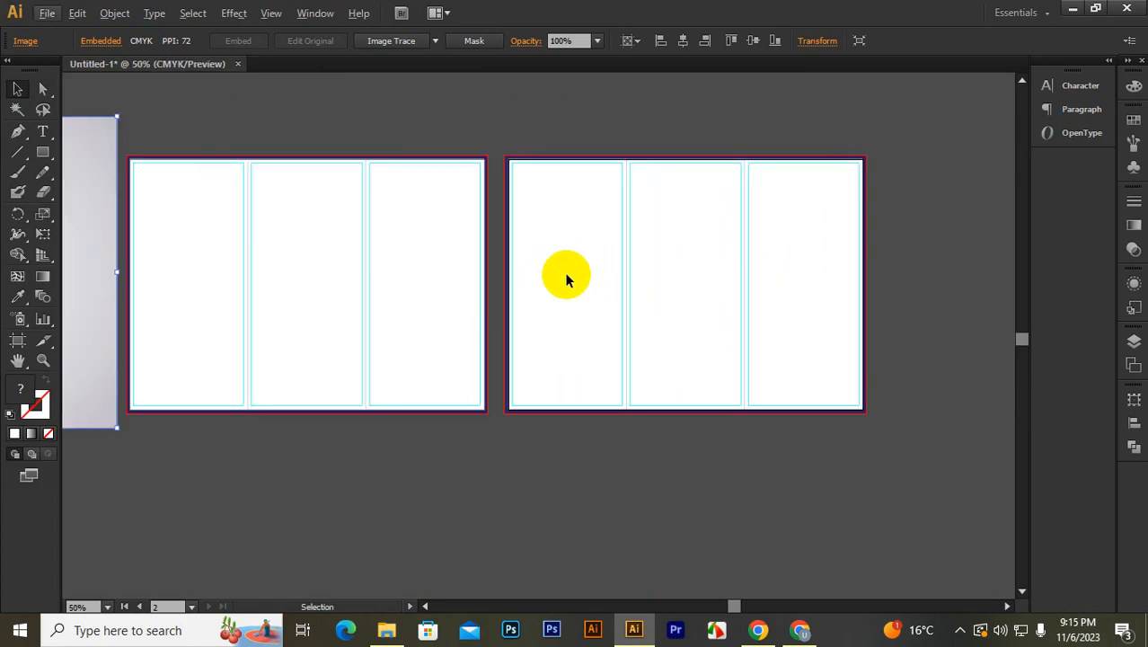
Step: Paint page numbers above the panels with the Paintbrush: 5, 6, 1 over the first artboard and 2, 3, 4 over the second
drag(611, 270, 588, 271)
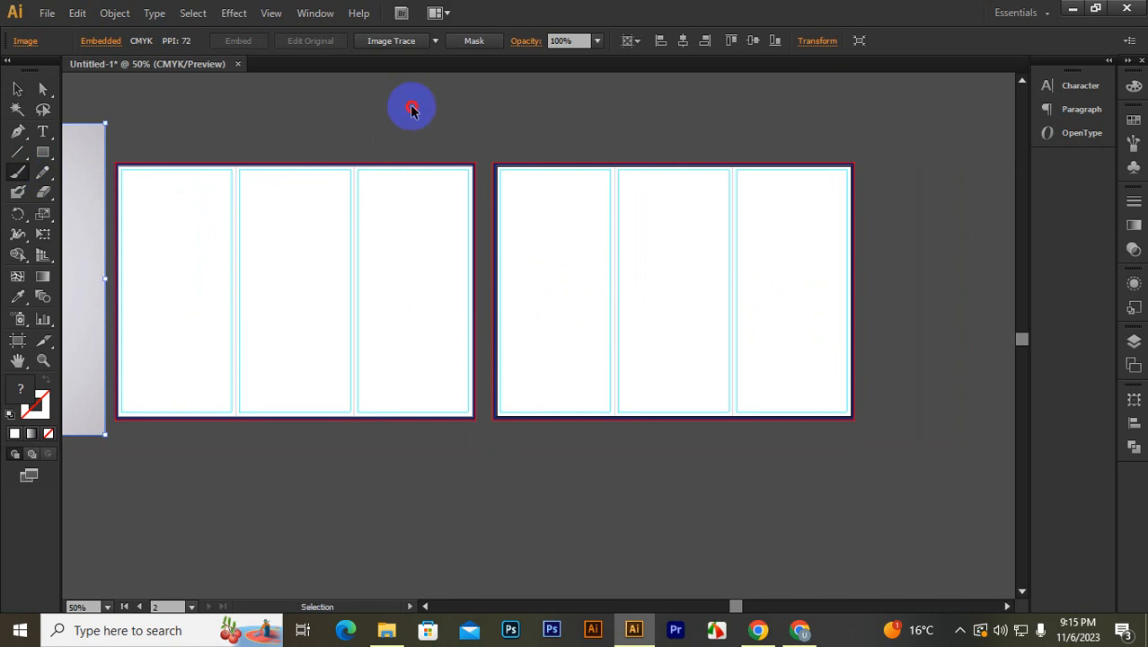
ctrl+click(412, 109)
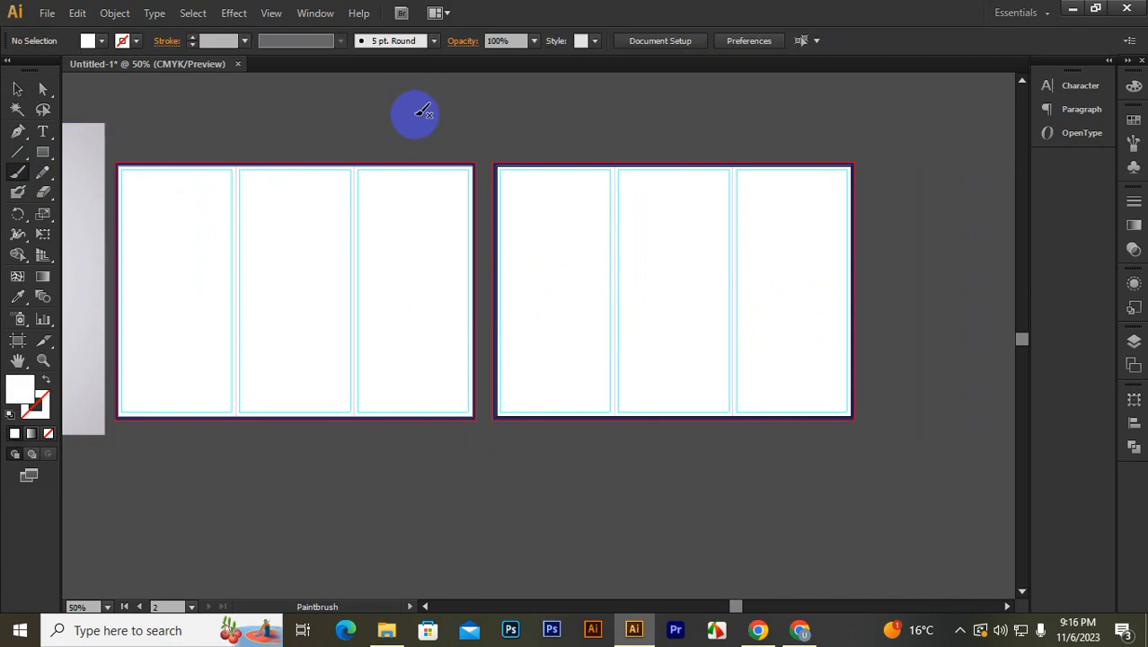
mouse_move(411, 143)
mouse_down()
mouse_move(422, 117)
mouse_move(409, 149)
mouse_move(418, 118)
mouse_move(422, 142)
mouse_up()
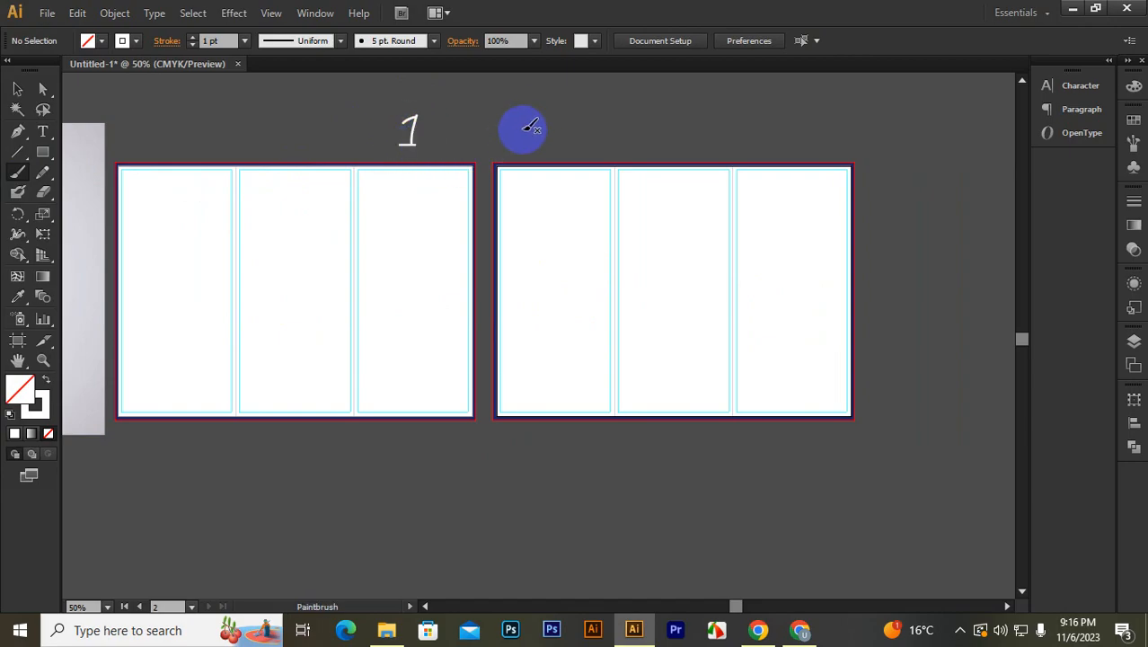
mouse_move(521, 123)
mouse_down()
mouse_move(517, 137)
mouse_move(552, 153)
mouse_up()
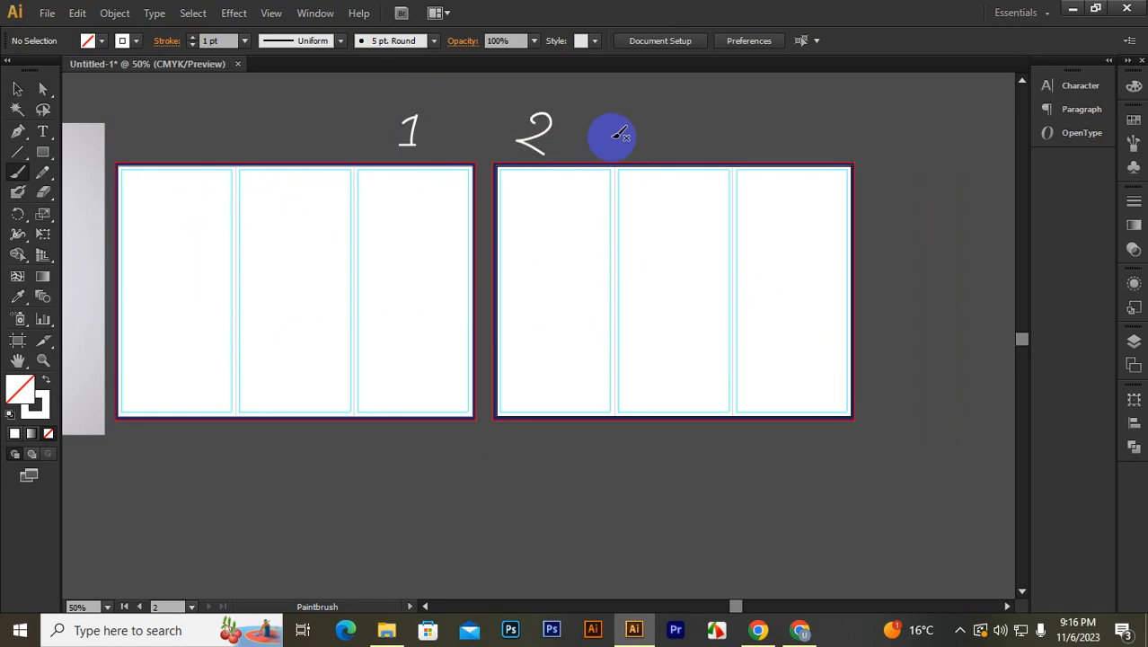
drag(666, 135, 635, 160)
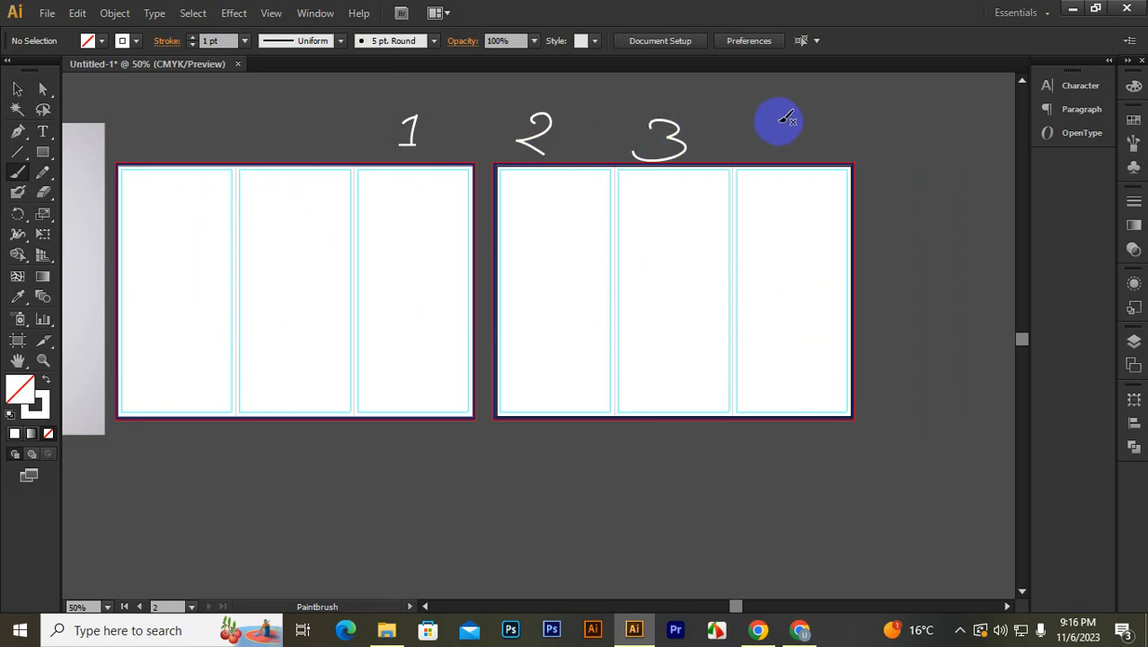
drag(789, 122, 799, 163)
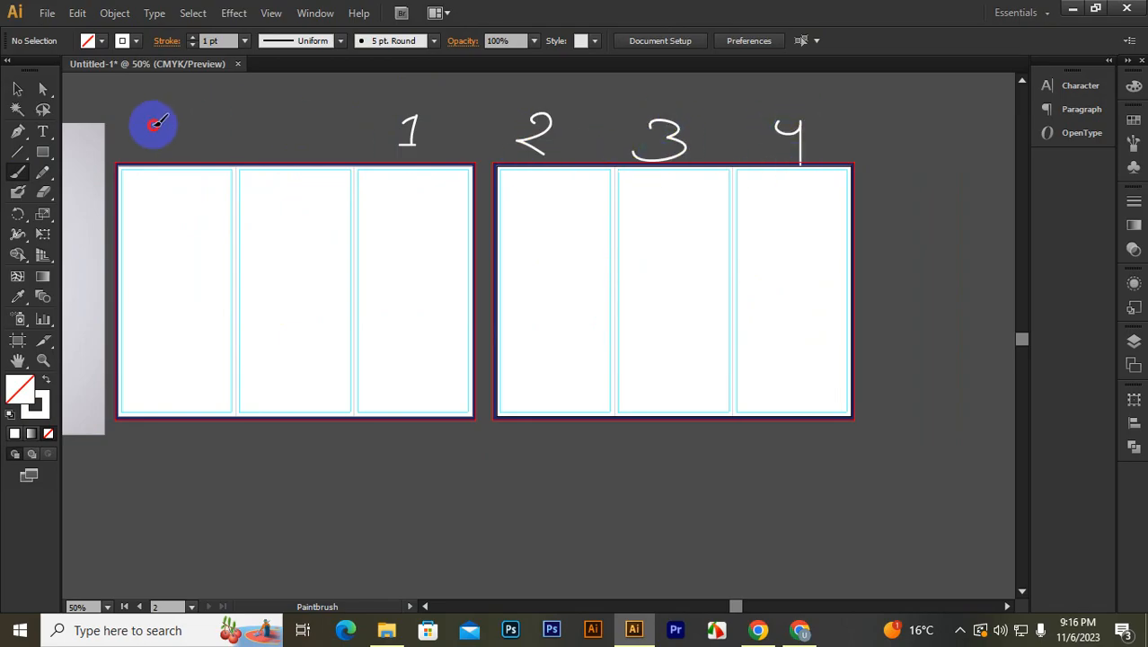
mouse_move(190, 126)
mouse_down()
mouse_move(151, 126)
mouse_move(155, 154)
mouse_up()
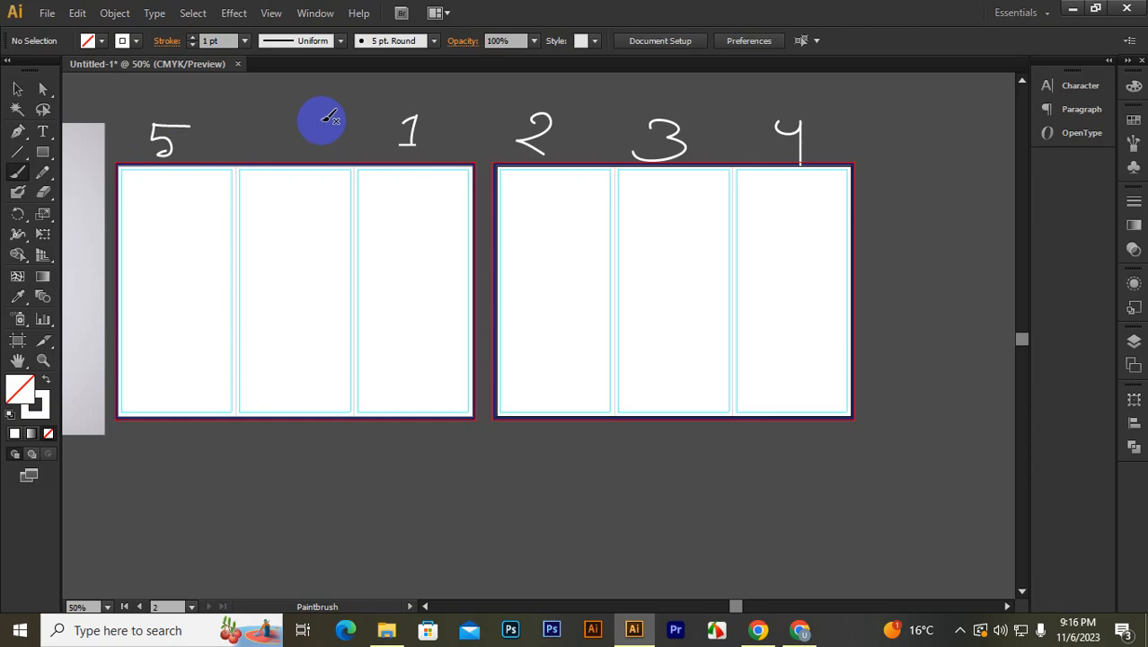
drag(321, 117, 269, 143)
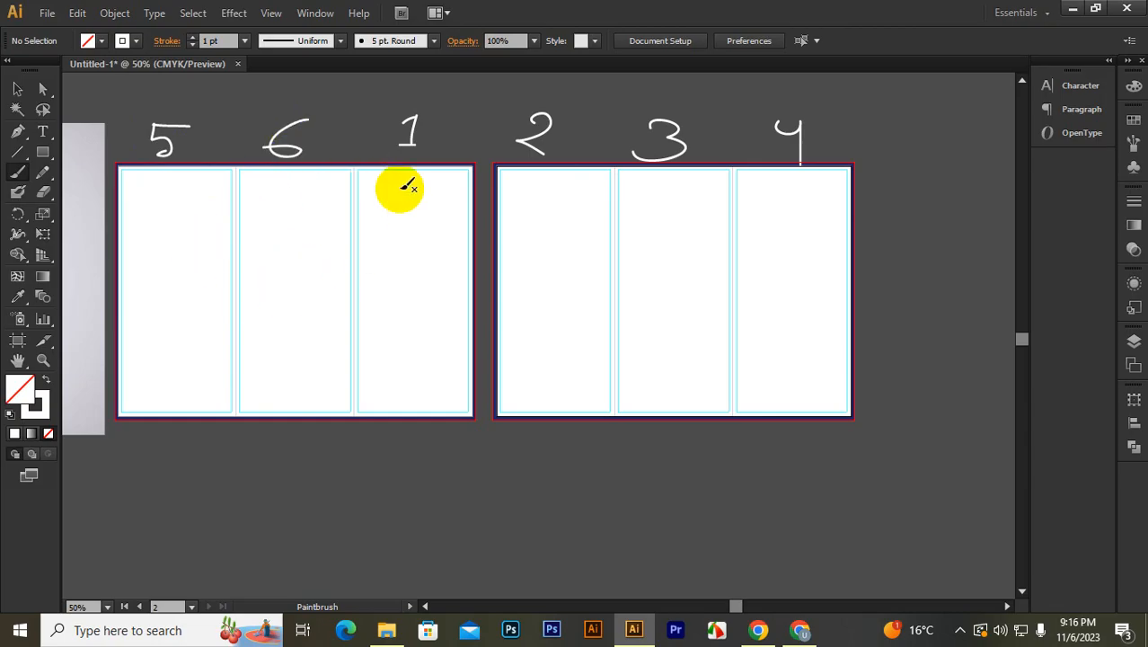
drag(400, 144, 423, 141)
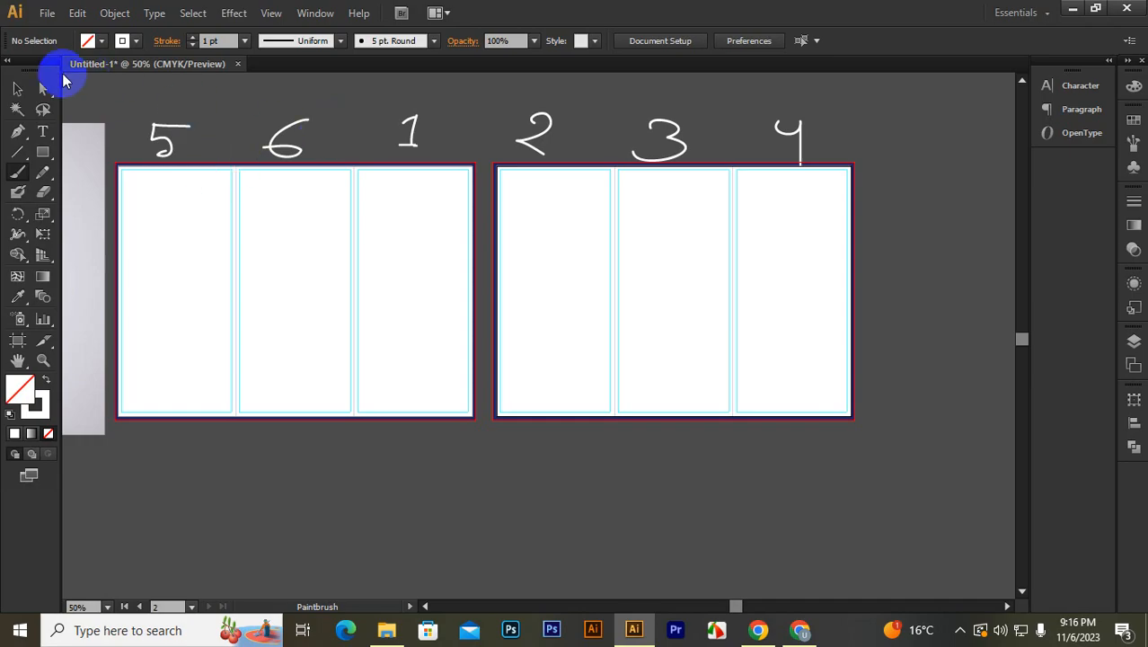
Step: Delete all the hand-painted page numbers above both artboards and return to the reference image
click(18, 88)
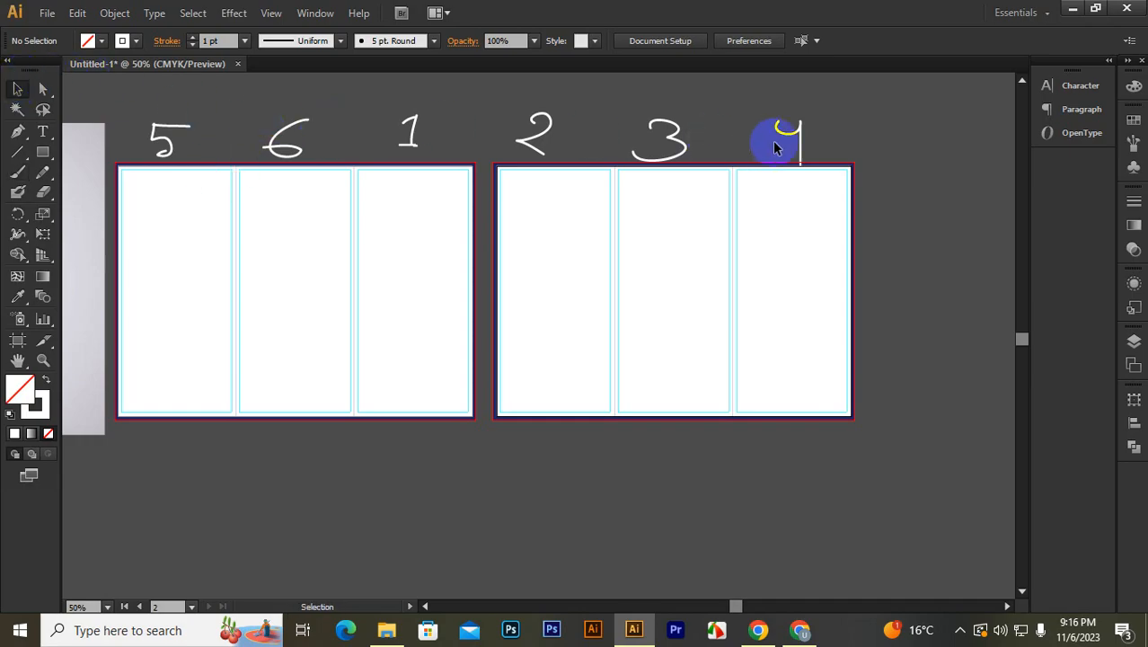
mouse_move(152, 101)
mouse_down()
mouse_move(384, 119)
mouse_move(784, 125)
mouse_move(815, 141)
mouse_up()
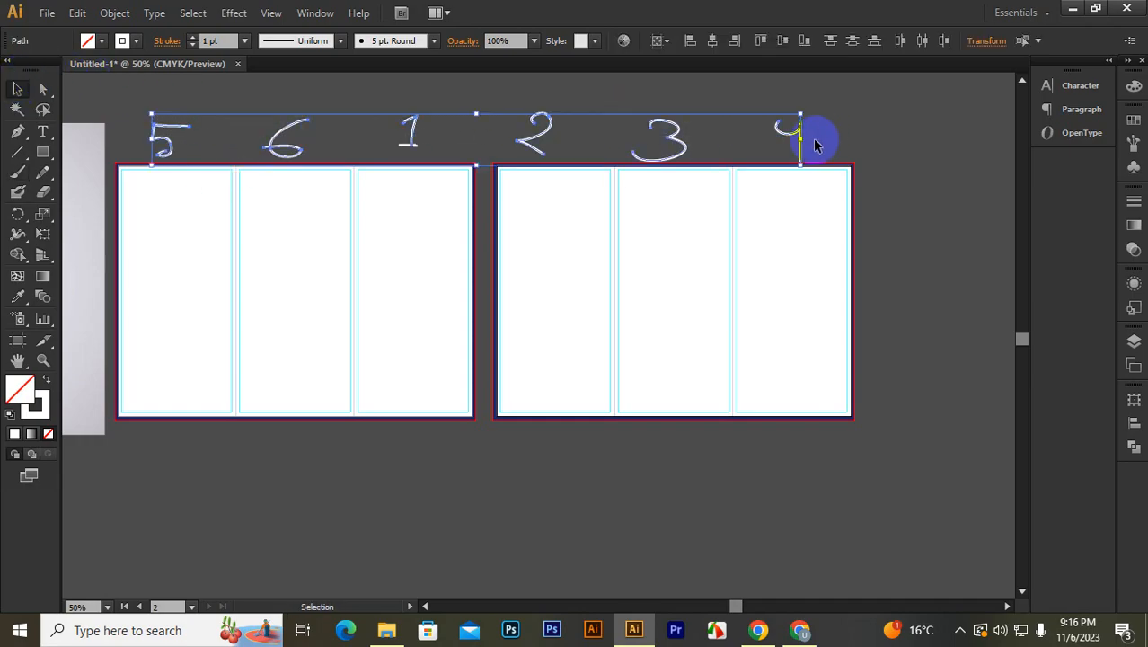
key(Delete)
drag(375, 132, 446, 157)
key(Delete)
key(space)
drag(199, 225, 656, 229)
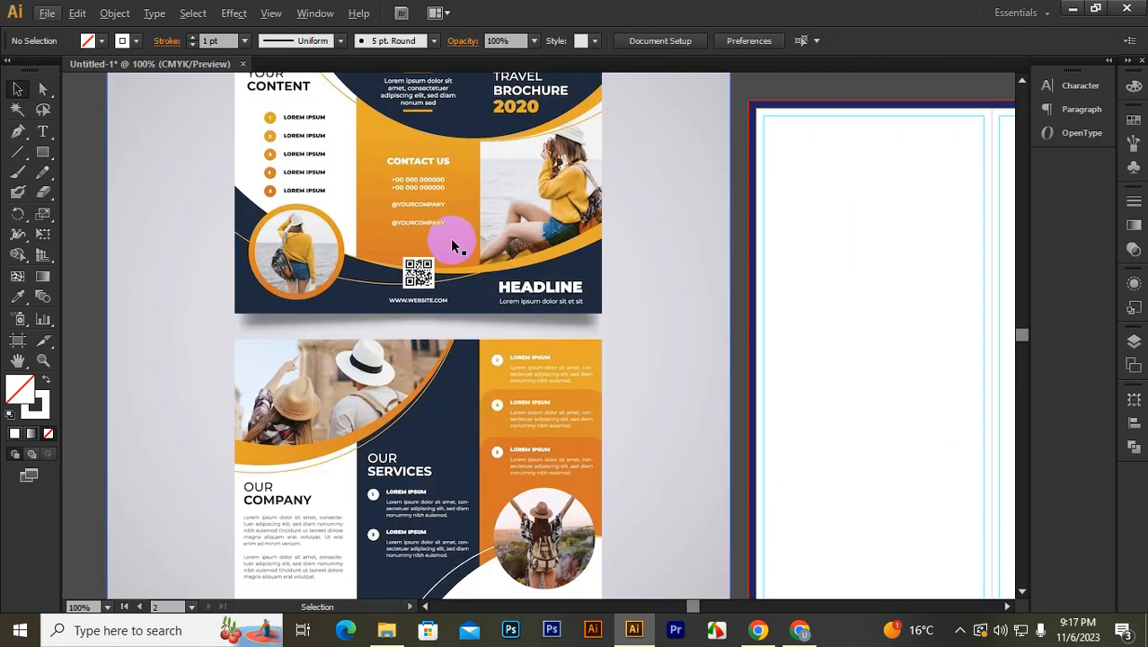
Step: Examine the content, contact, cover, company and services panels on both sides of the travel brochure reference
scroll(449, 239, down, 1)
scroll(450, 242, up, 2)
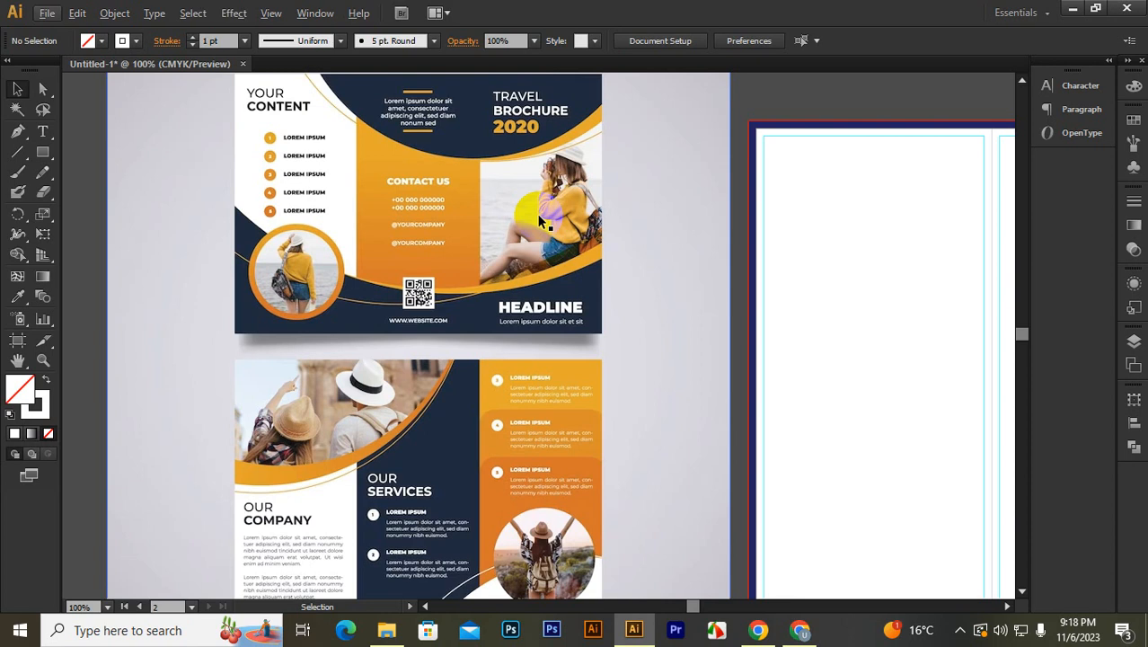
scroll(410, 256, down, 3)
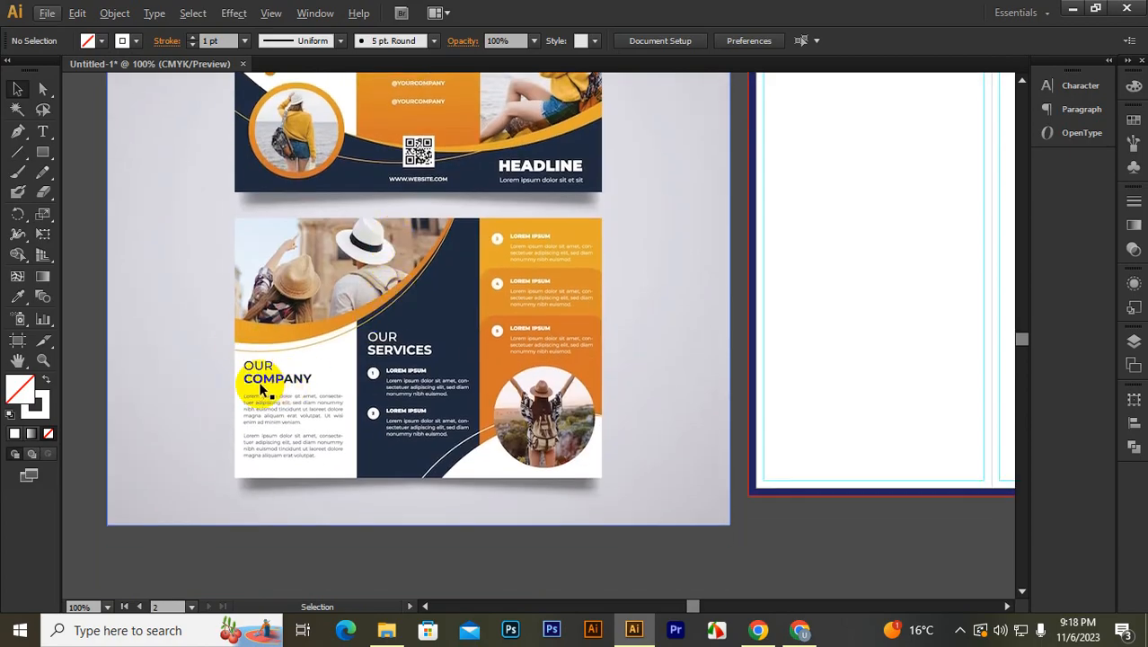
scroll(260, 387, down, 1)
scroll(259, 387, up, 1)
scroll(260, 387, down, 1)
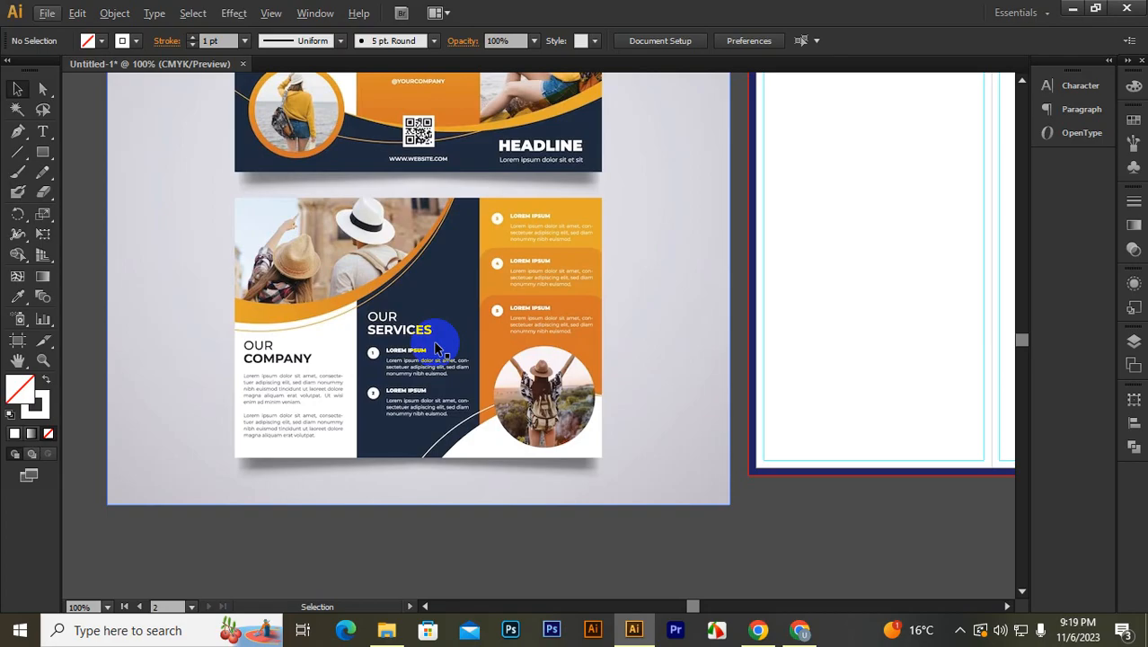
scroll(438, 348, up, 5)
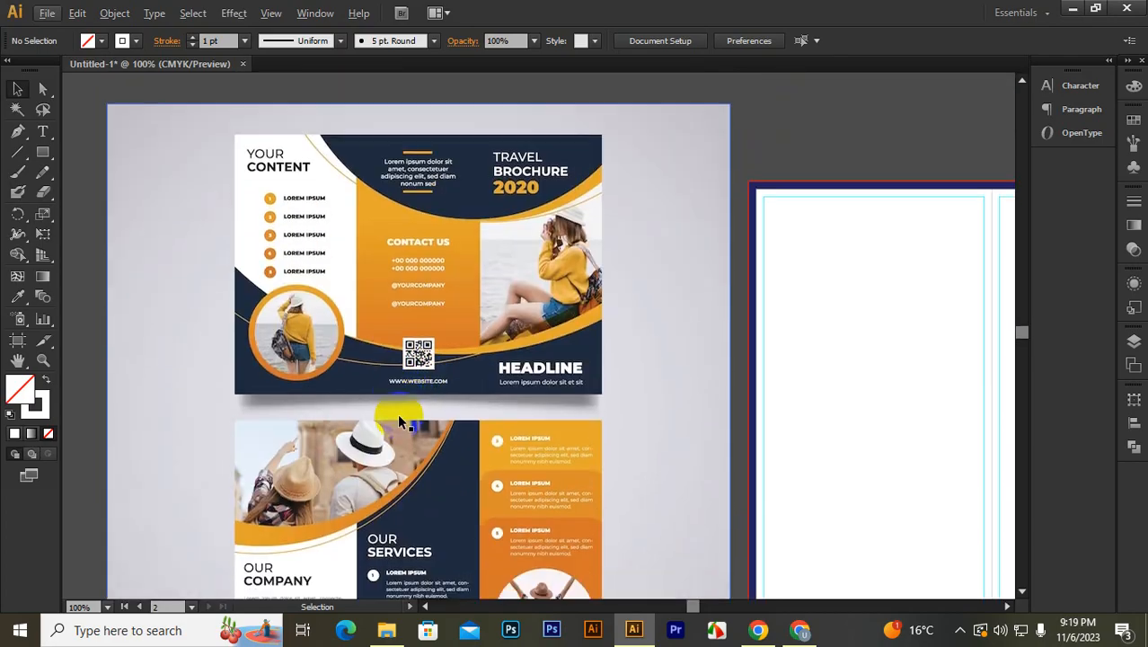
scroll(397, 413, down, 4)
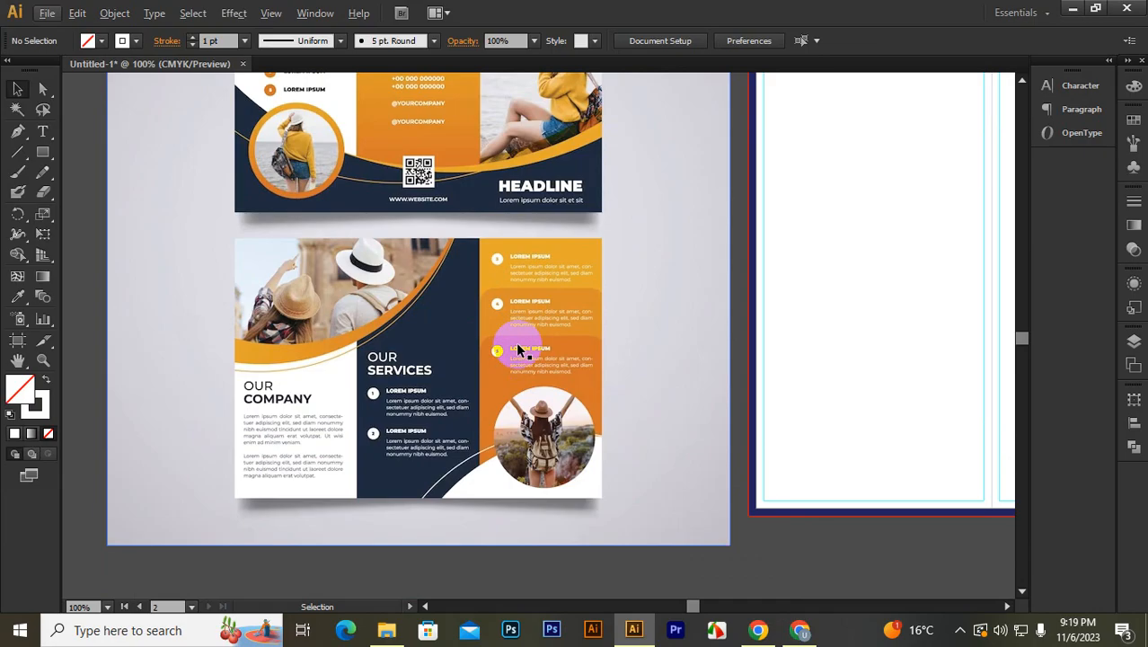
scroll(504, 341, up, 3)
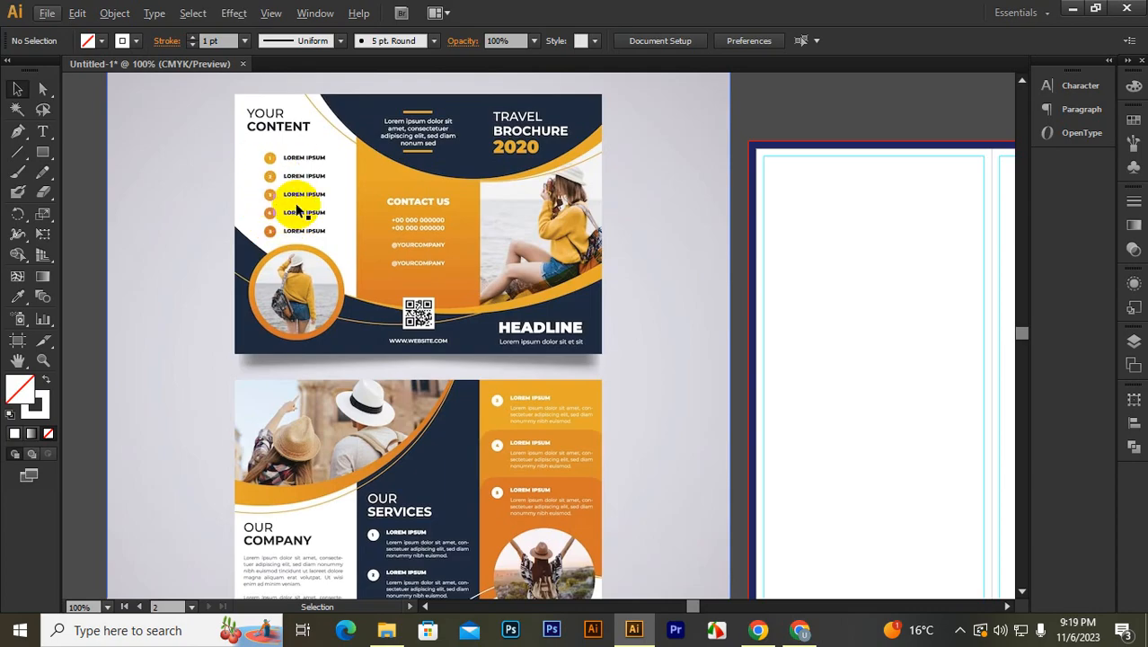
scroll(274, 216, down, 2)
scroll(274, 229, down, 1)
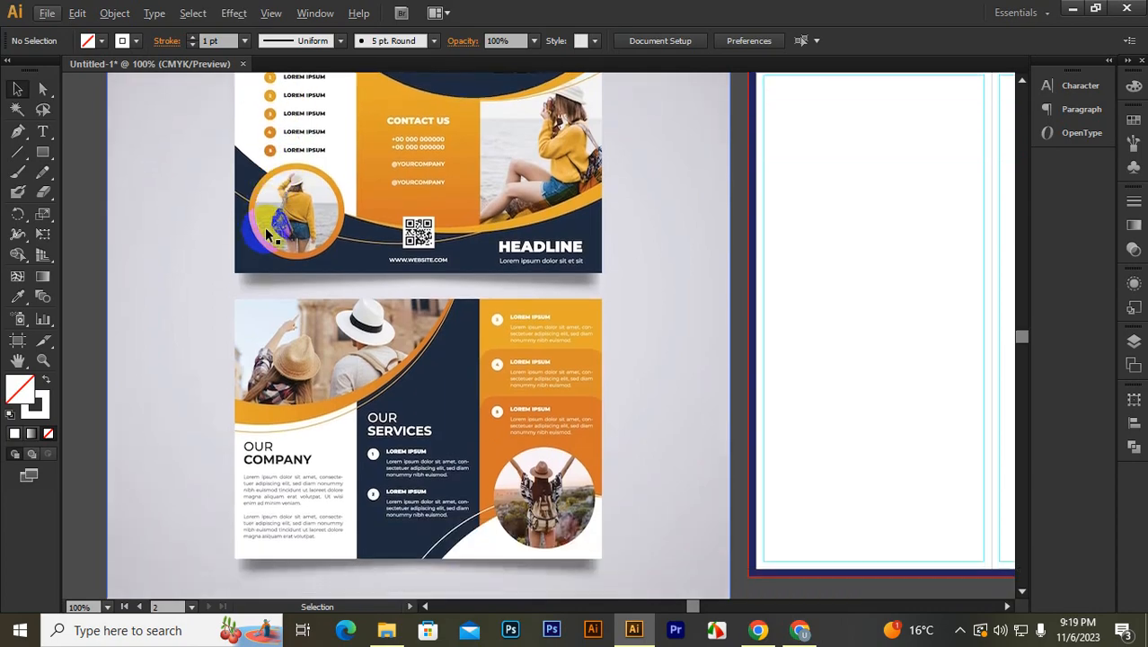
scroll(278, 235, up, 1)
scroll(279, 235, up, 2)
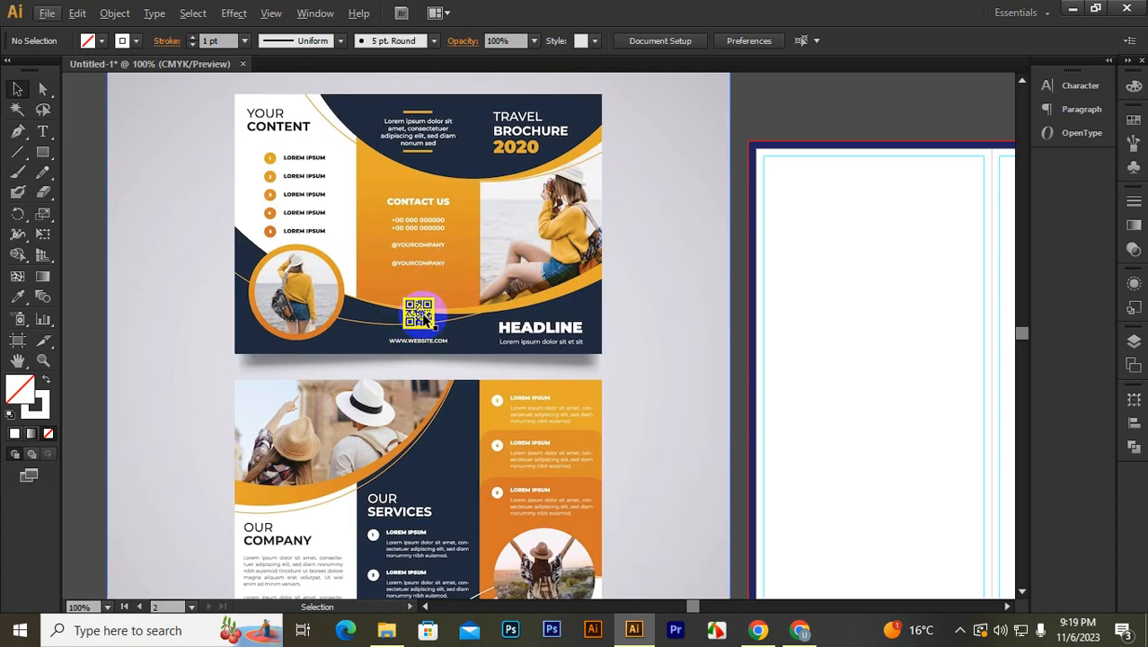
Step: Switch to the Google Meet call in Chrome and admit the participants waiting to join
click(803, 631)
click(162, 13)
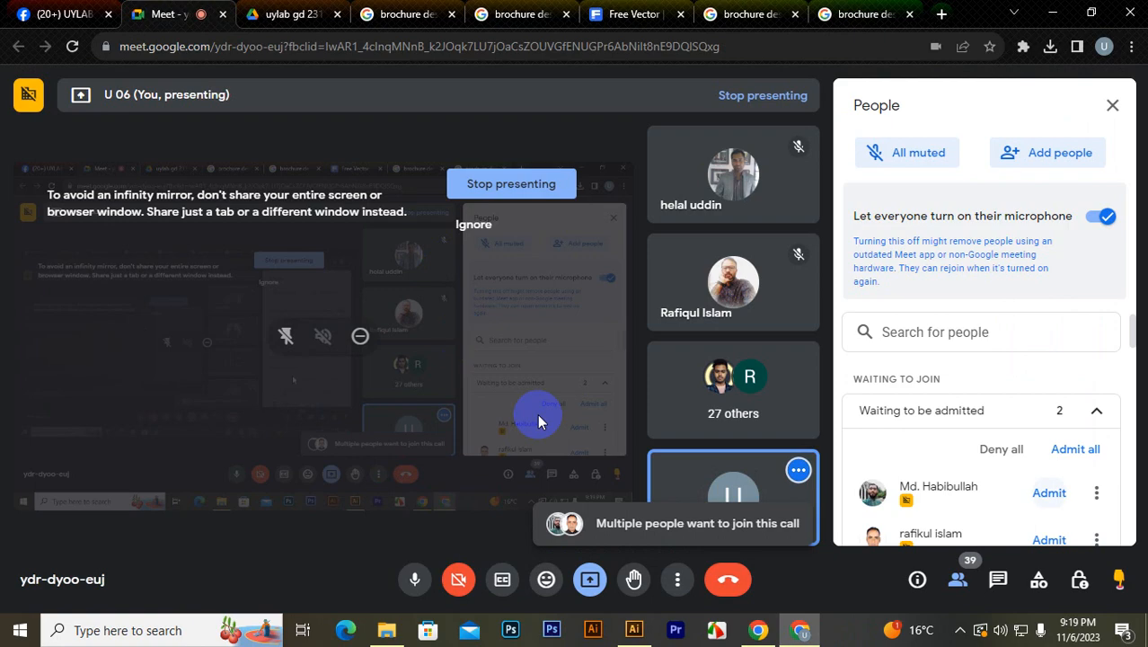
click(1049, 492)
click(1050, 490)
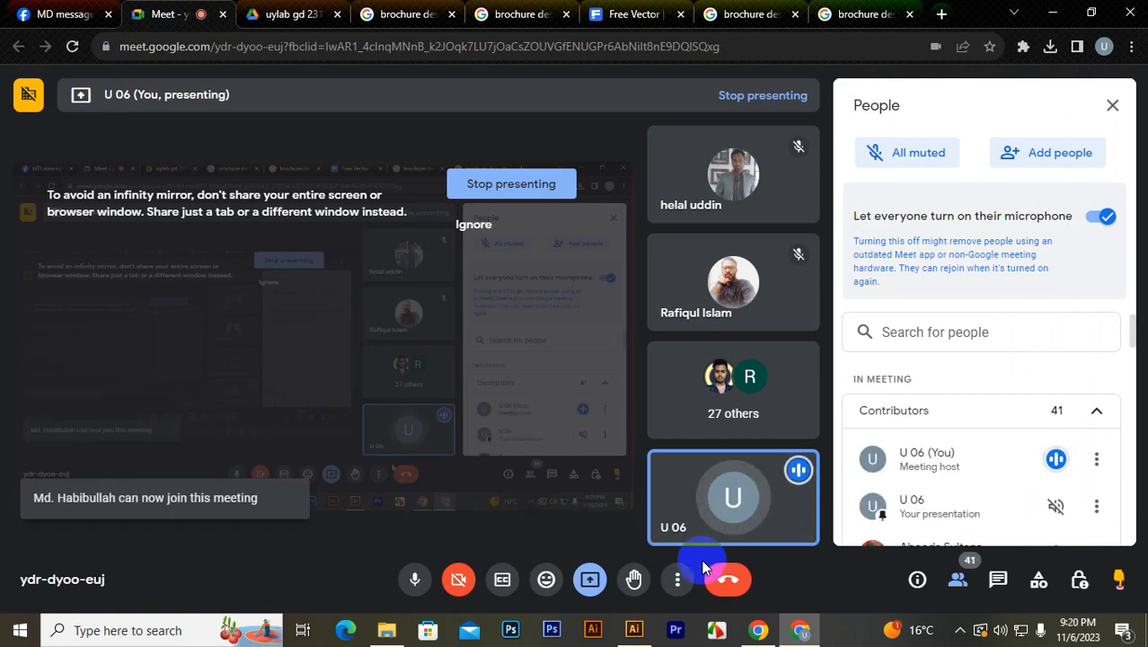
Step: Go back to the Freepik brochure design results, open the blue creative business trifold brochure template and examine its panels
click(626, 22)
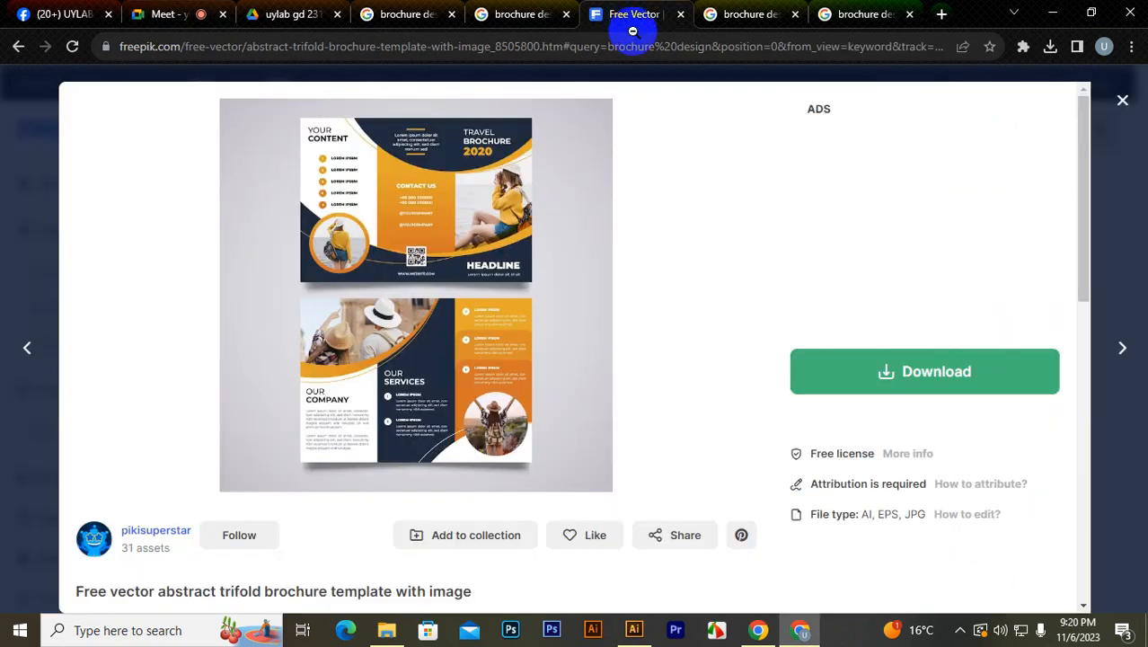
click(1124, 104)
scroll(561, 451, down, 3)
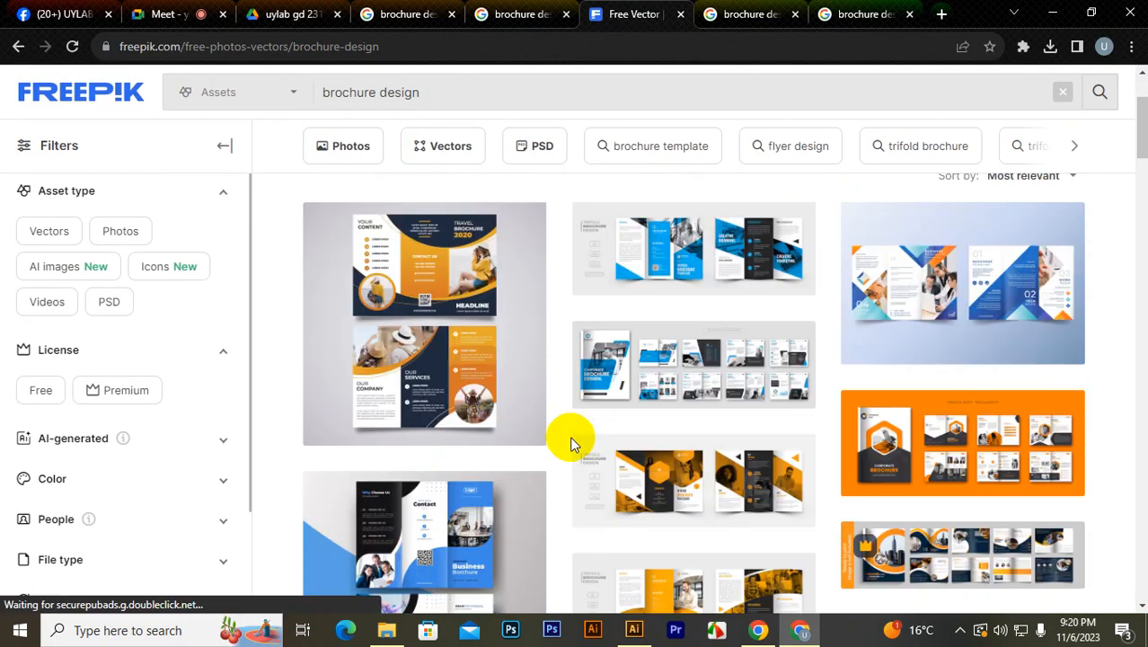
scroll(572, 443, up, 1)
click(681, 314)
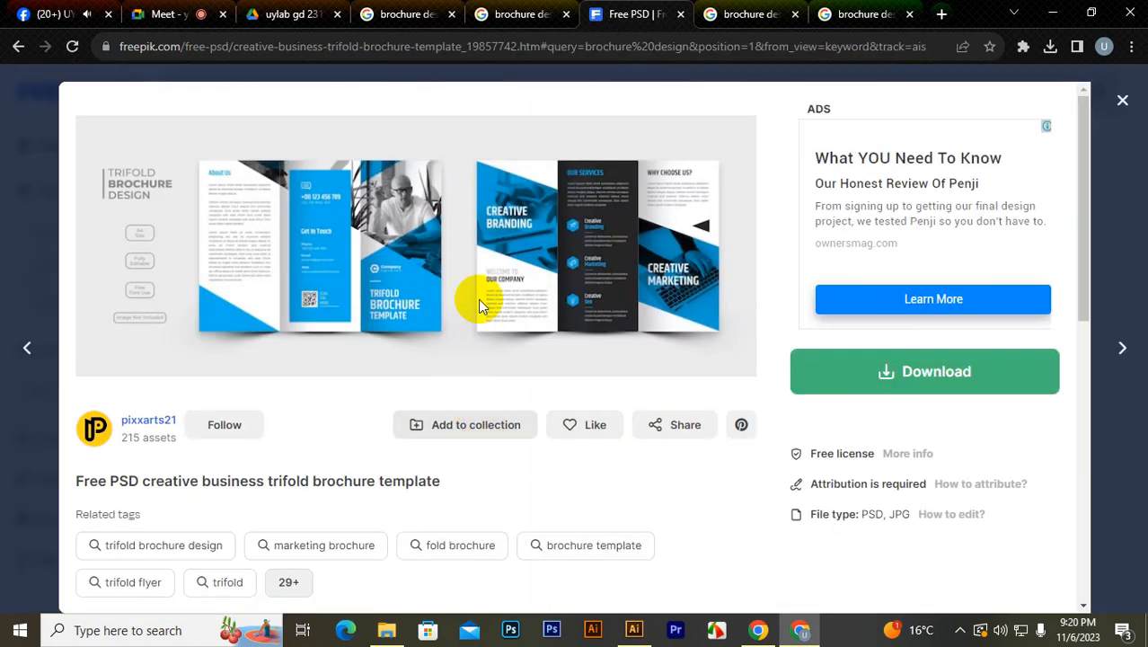
drag(392, 271, 391, 295)
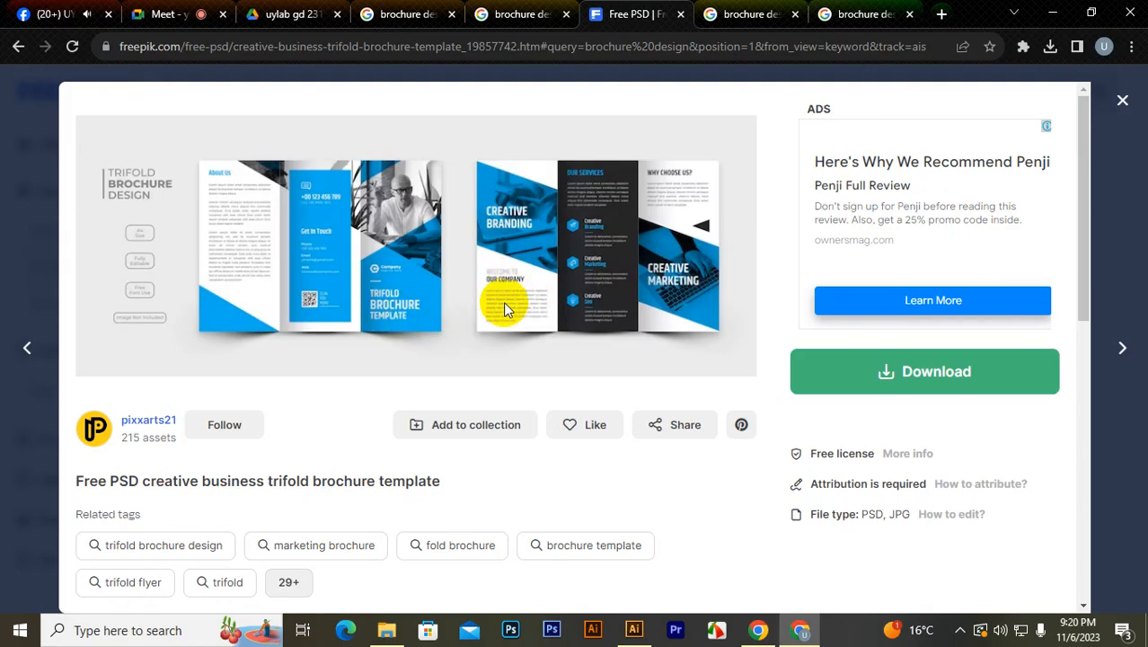
click(572, 239)
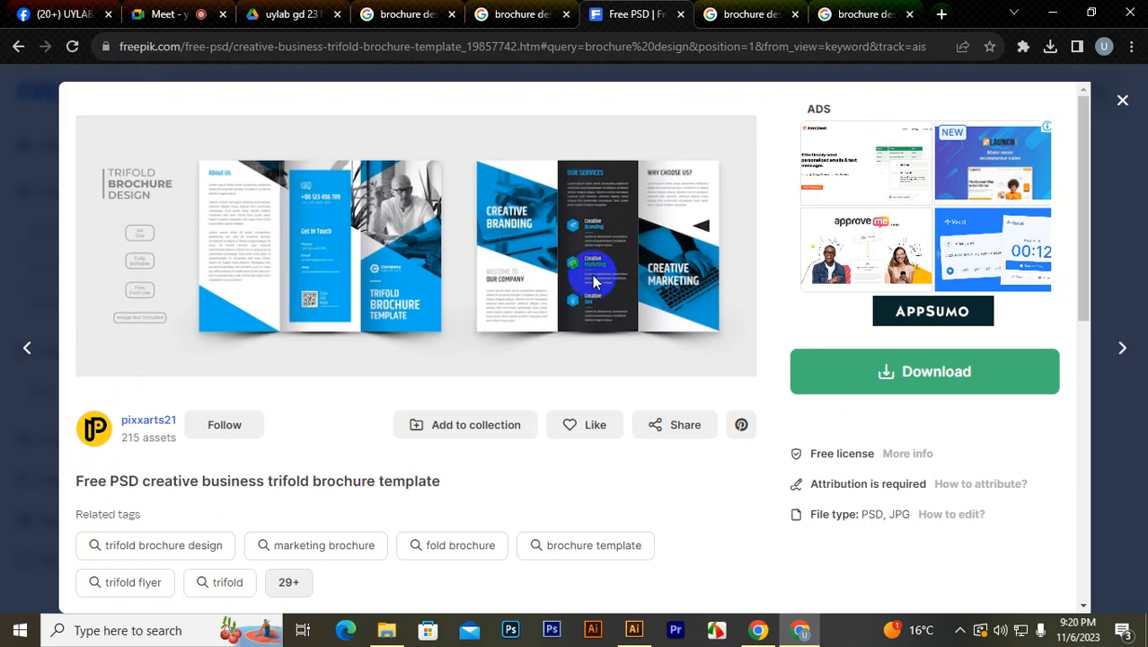
Step: Return to the Freepik results and open the blue-and-black abstract trifold brochure template concept to study its layout
click(1123, 100)
scroll(716, 477, down, 3)
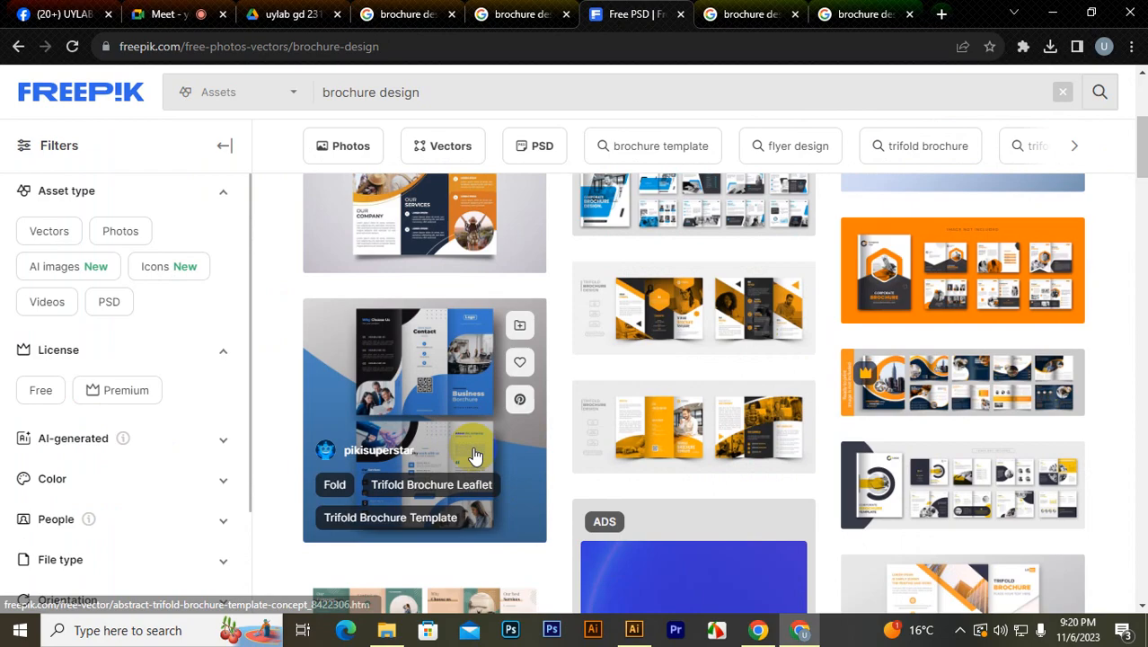
click(440, 376)
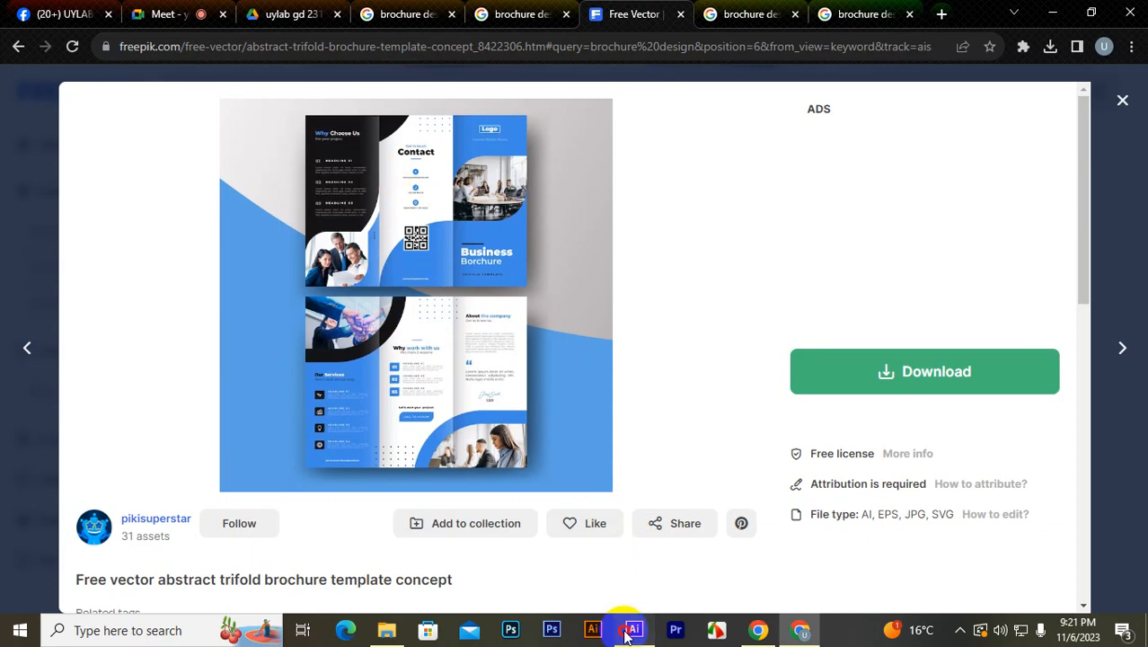
Step: Switch to Illustrator and inspect the Our Services panel of the travel brochure reference up close
click(632, 631)
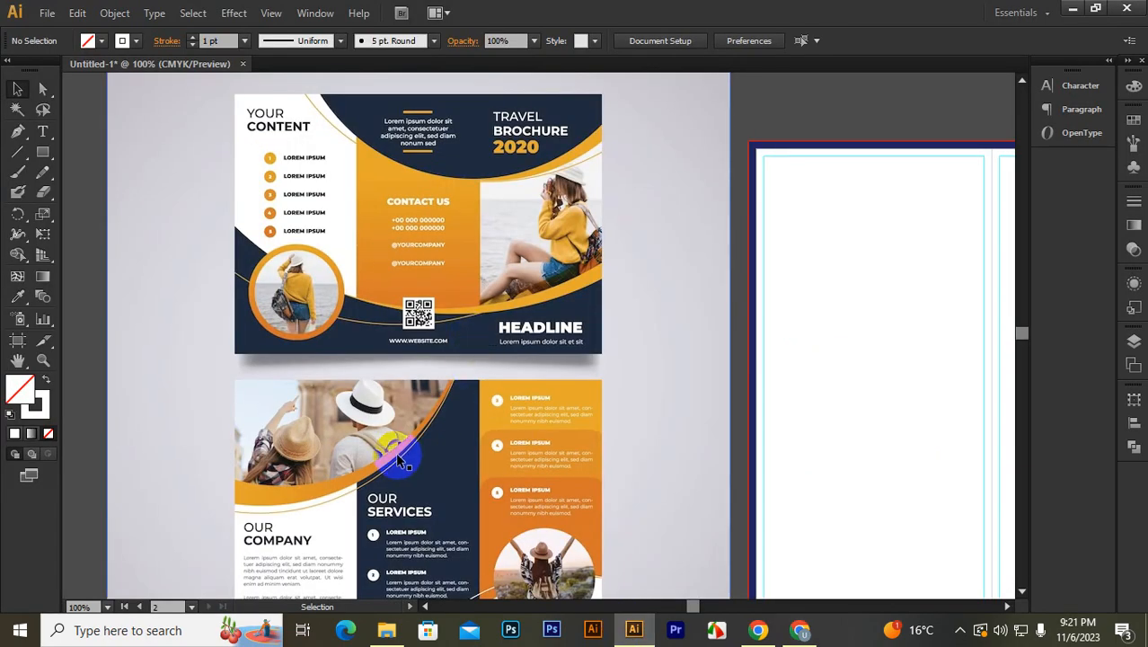
scroll(398, 457, up, 5)
scroll(395, 242, down, 8)
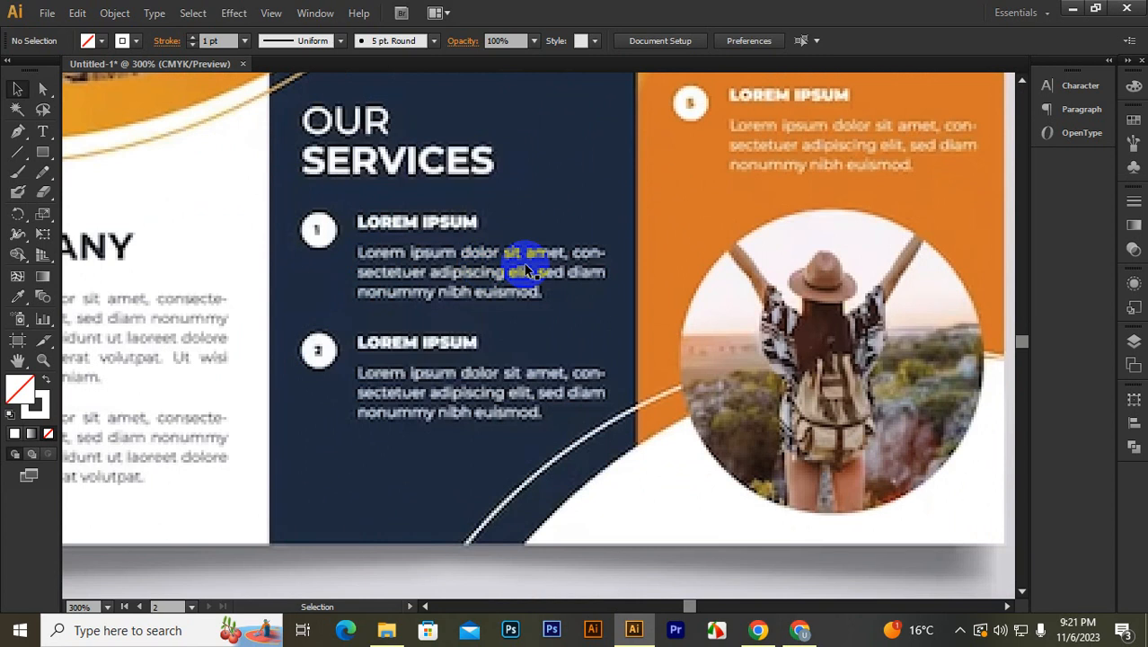
scroll(528, 270, down, 5)
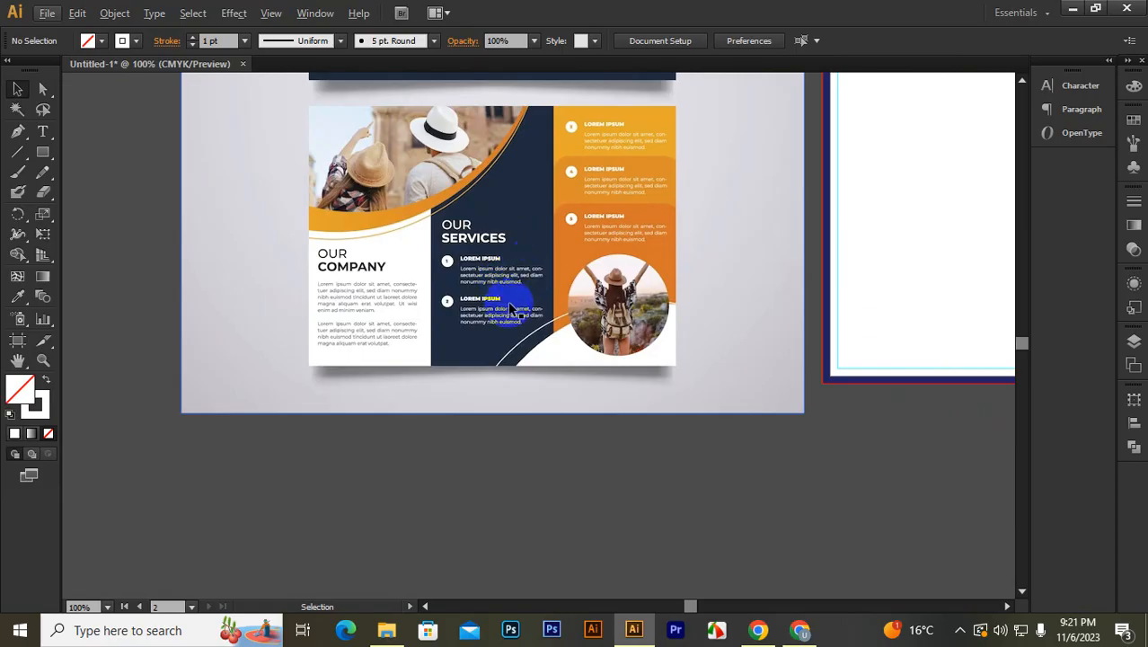
Step: Check the participants of the Google Meet call in Chrome and switch back to Illustrator
click(800, 630)
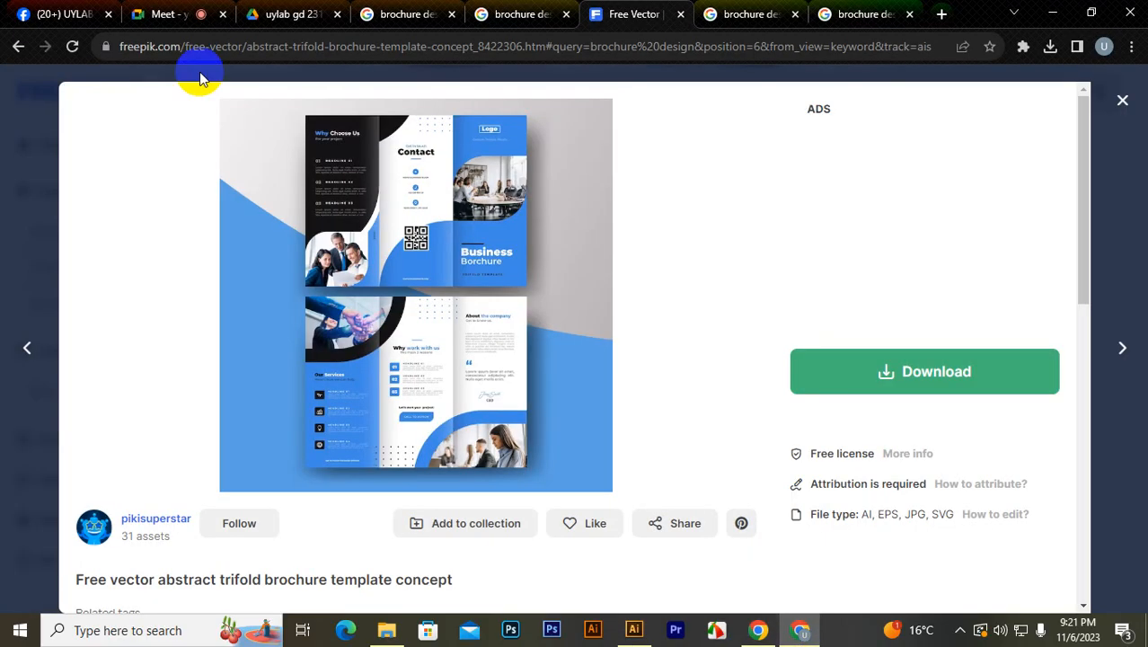
click(171, 14)
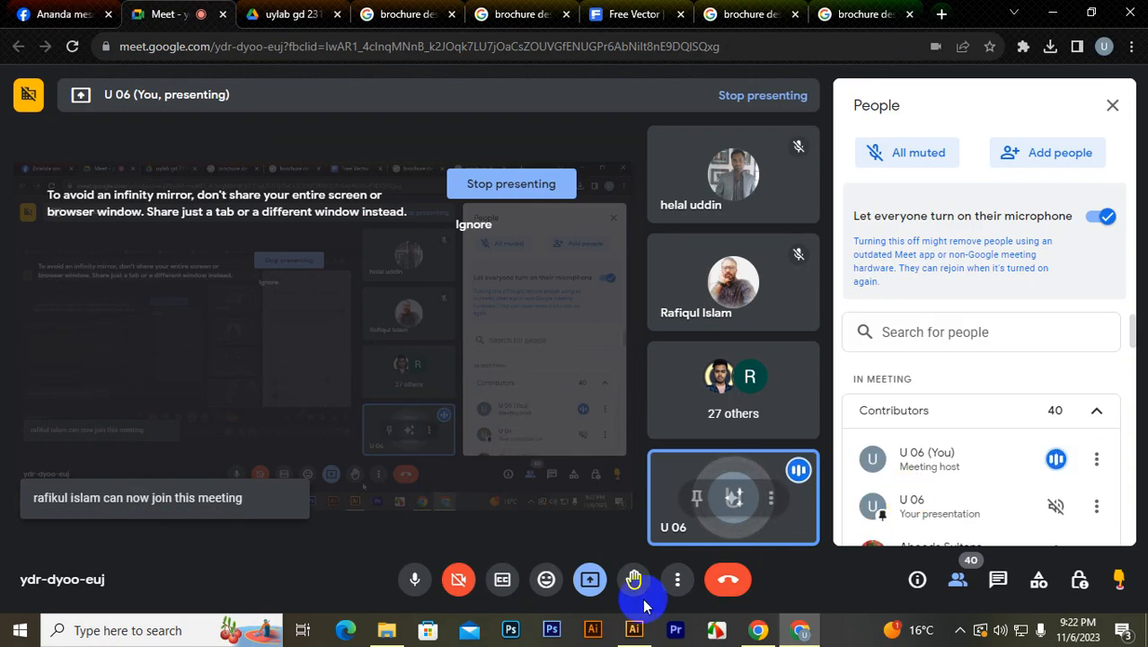
click(636, 629)
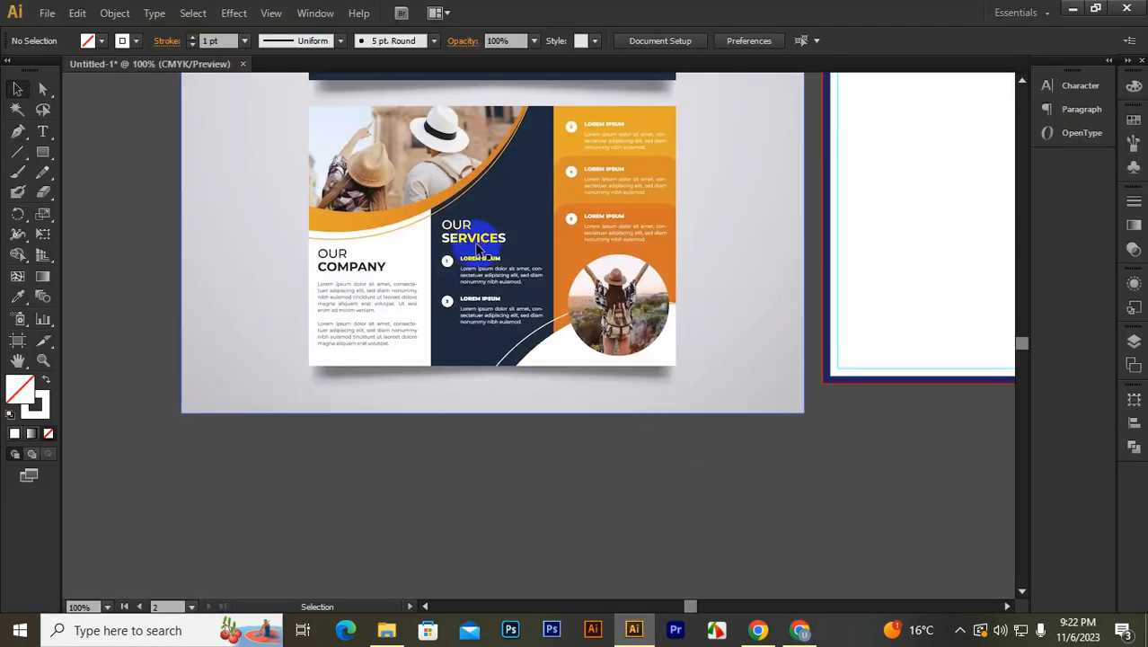
Step: Examine the selected travel brochure reference image beside the empty artboards, comparing its two sides with their panels
scroll(478, 249, up, 2)
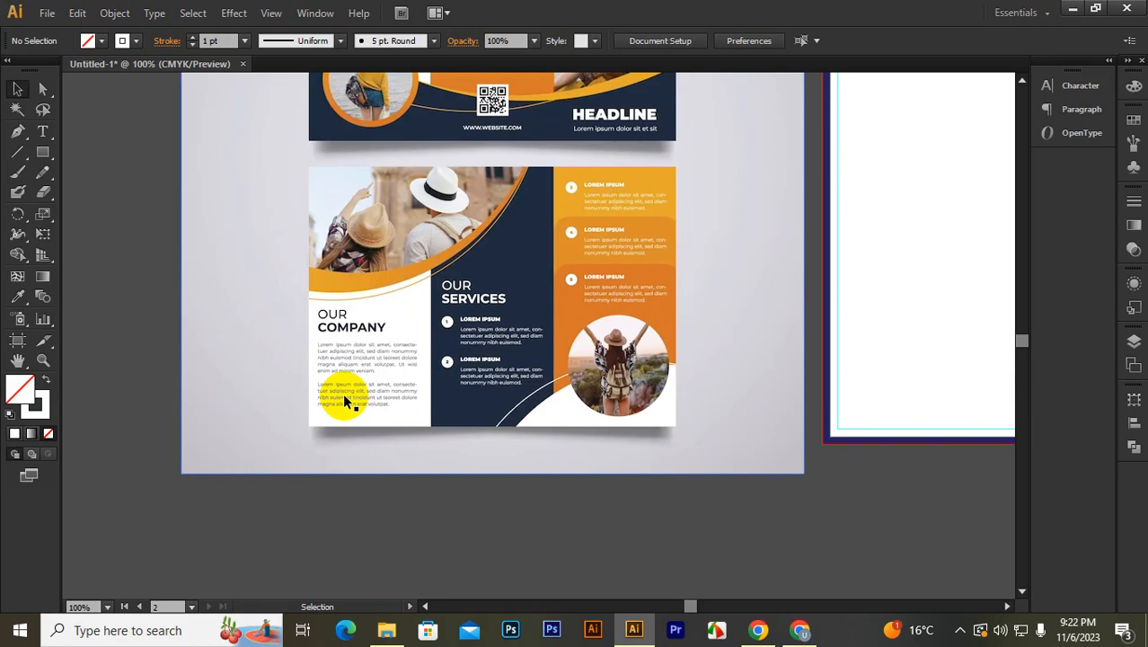
scroll(343, 395, up, 6)
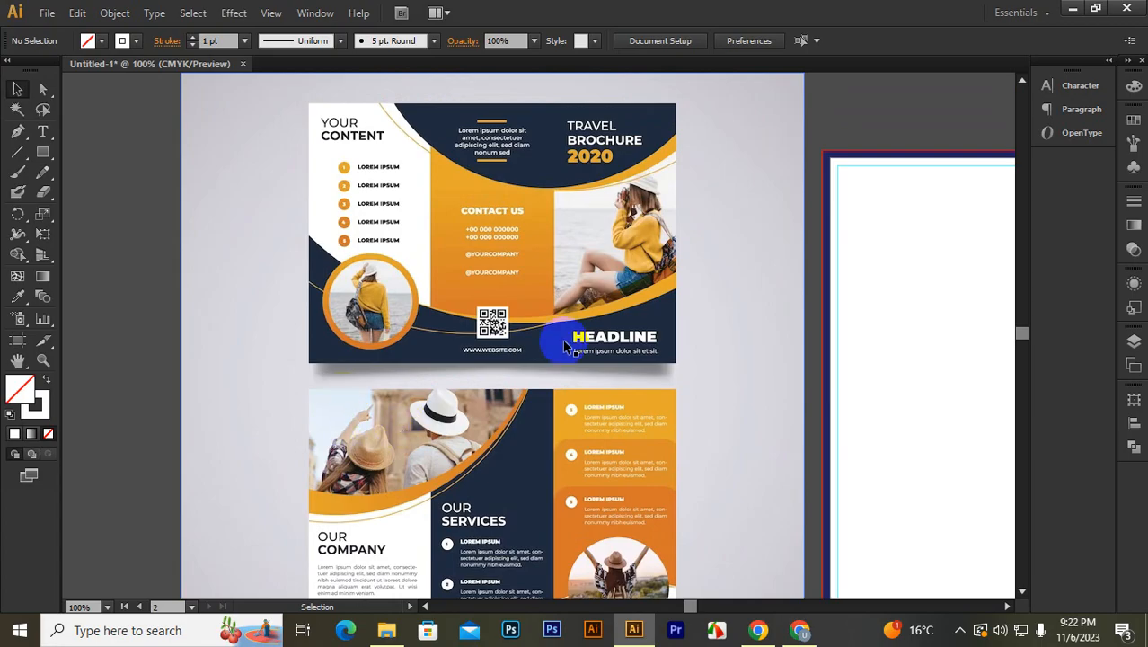
click(486, 384)
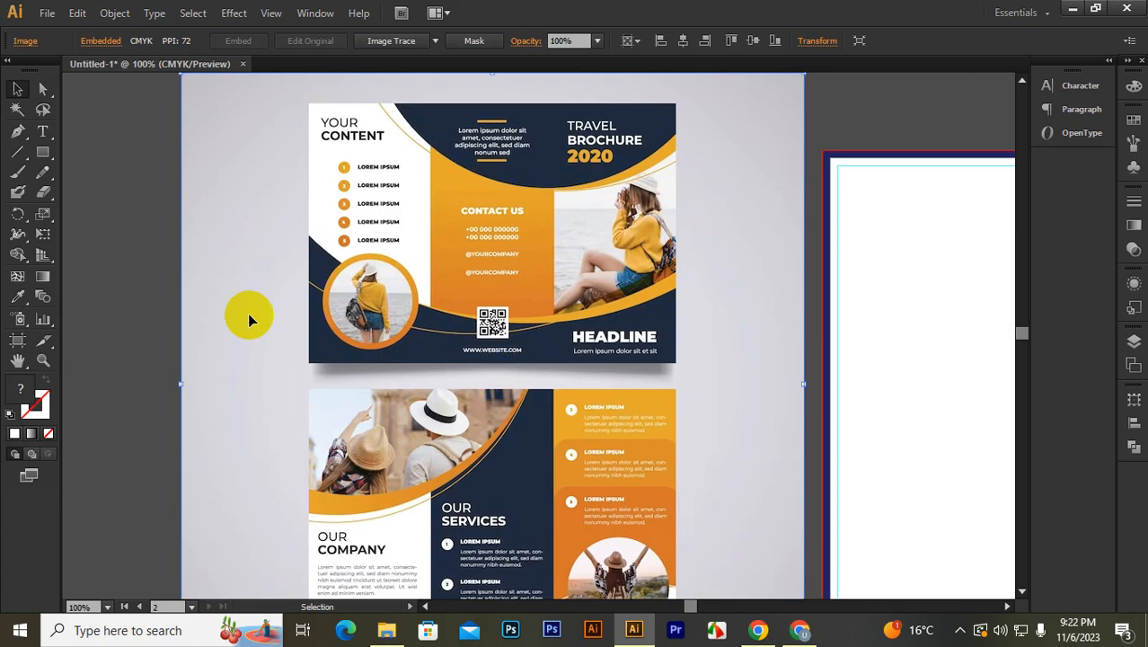
scroll(112, 316, down, 1)
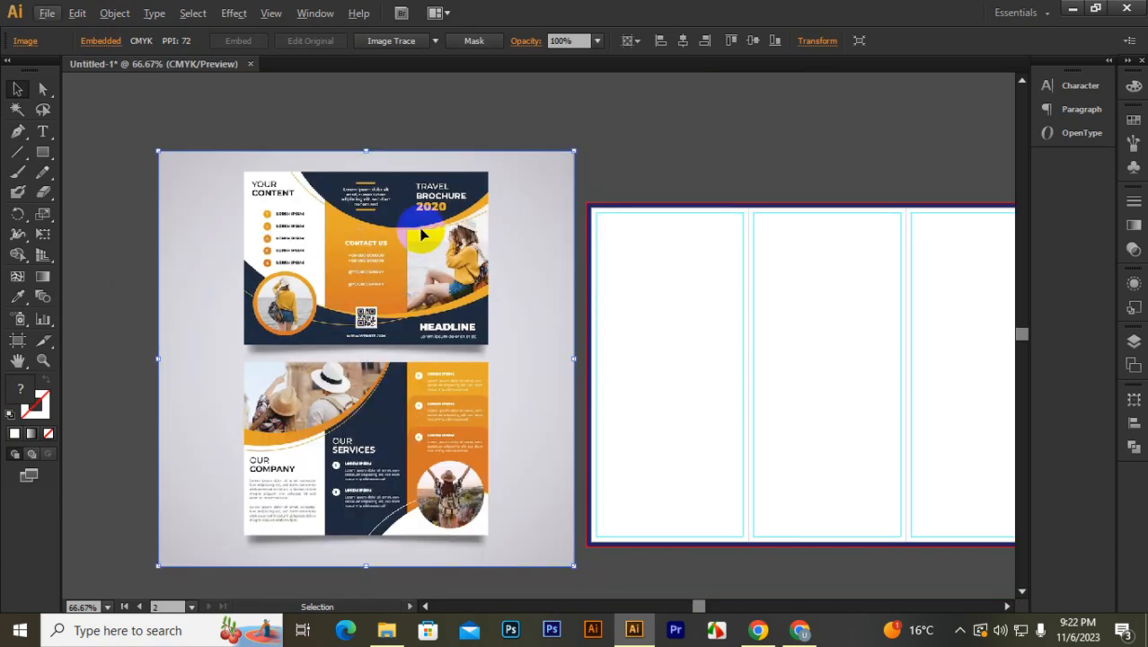
scroll(347, 230, up, 1)
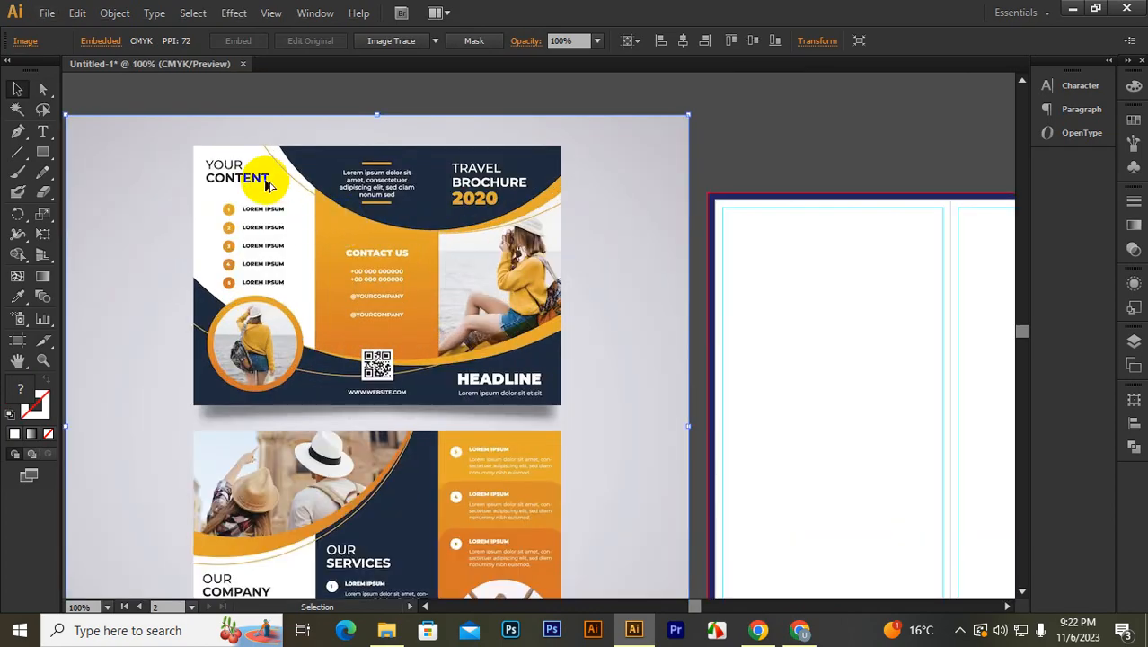
scroll(270, 180, up, 1)
scroll(358, 238, down, 1)
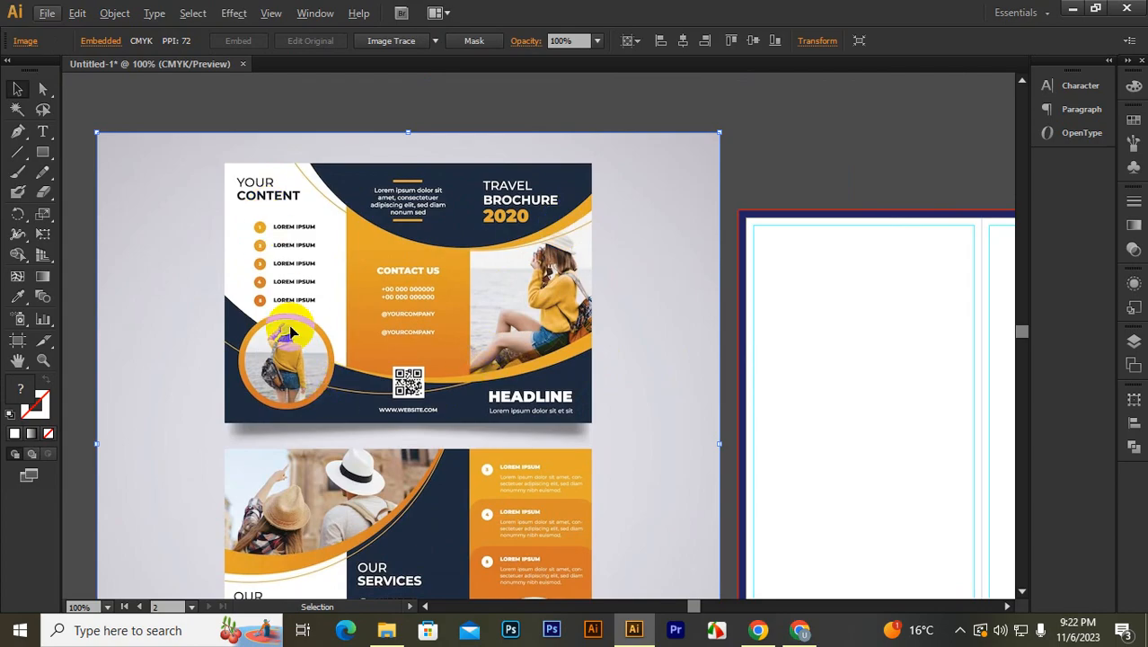
scroll(467, 323, down, 5)
scroll(455, 349, up, 5)
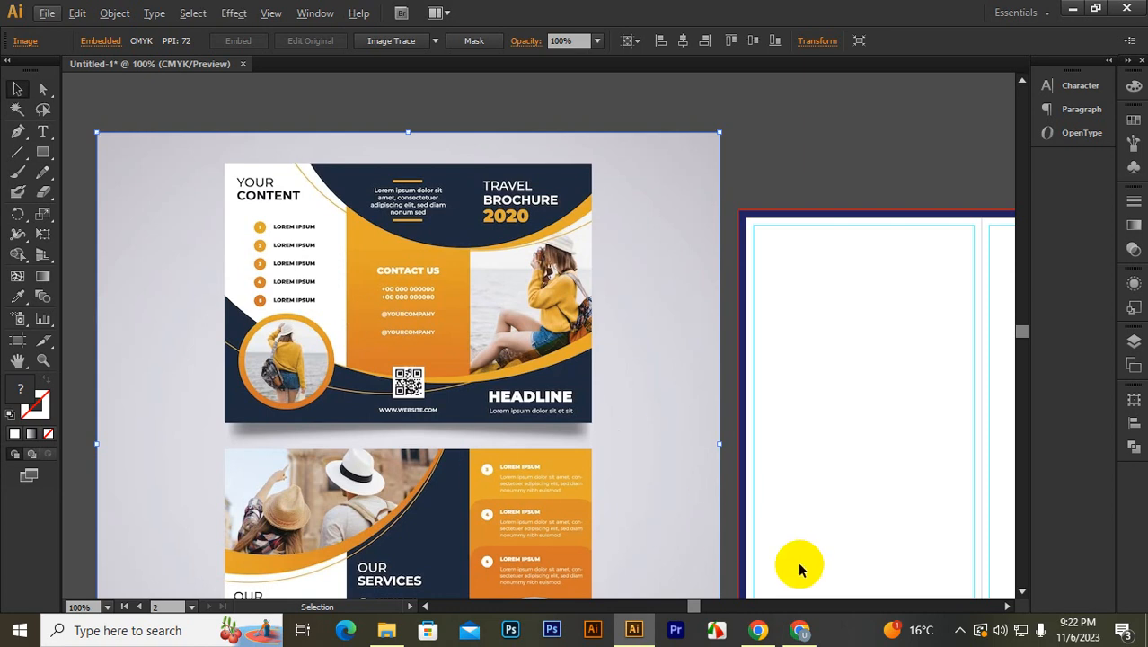
scroll(799, 564, down, 1)
click(959, 629)
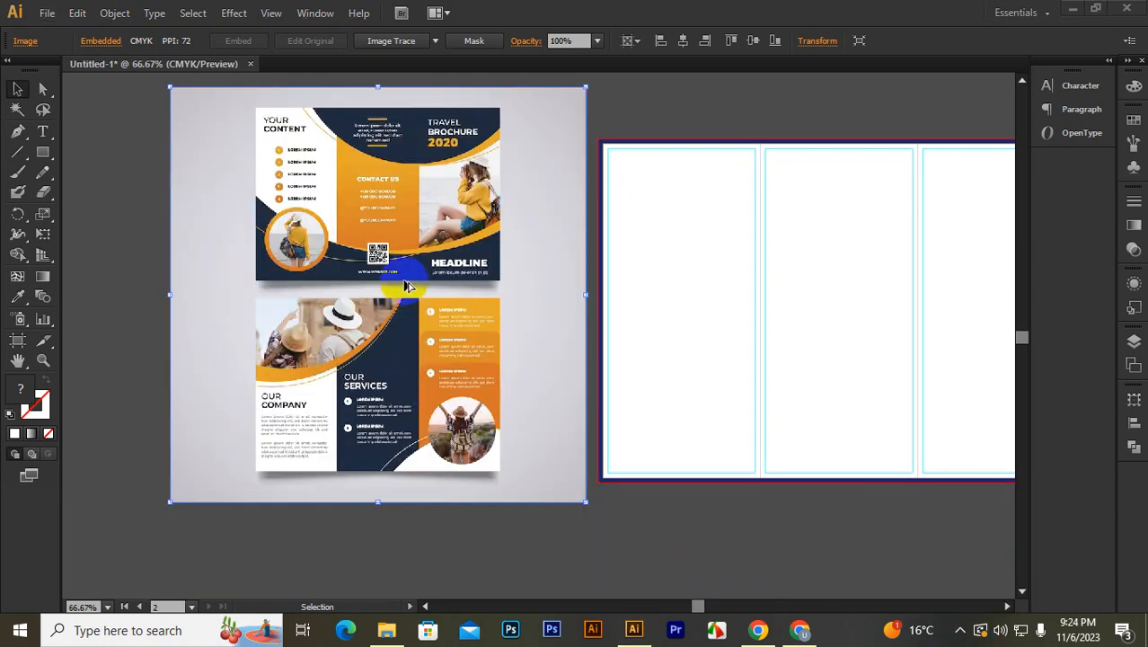
scroll(391, 267, down, 2)
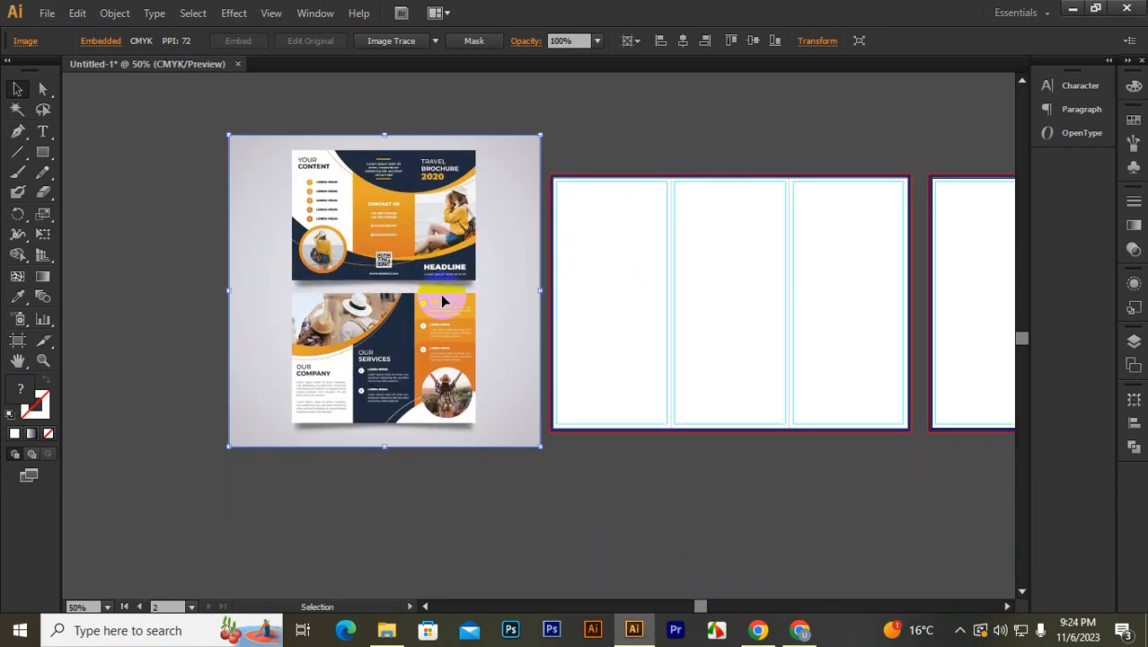
scroll(377, 241, up, 3)
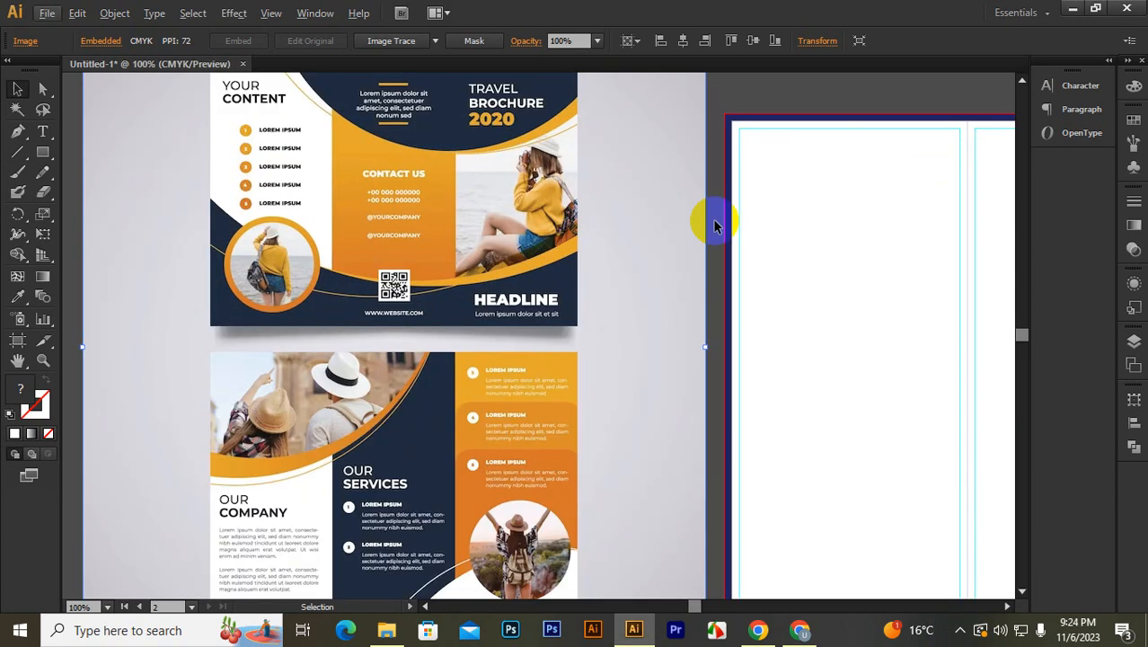
Step: Draw a white-filled rectangle without stroke exactly over the upper brochure side of the travel reference image
click(724, 243)
scroll(485, 252, up, 2)
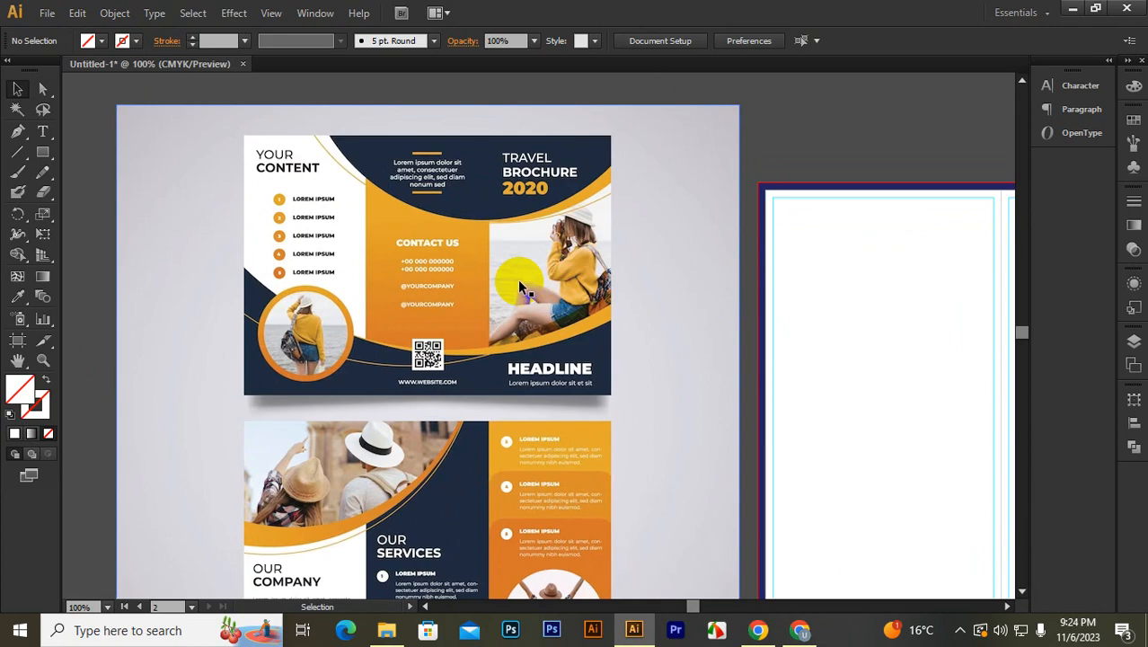
click(44, 154)
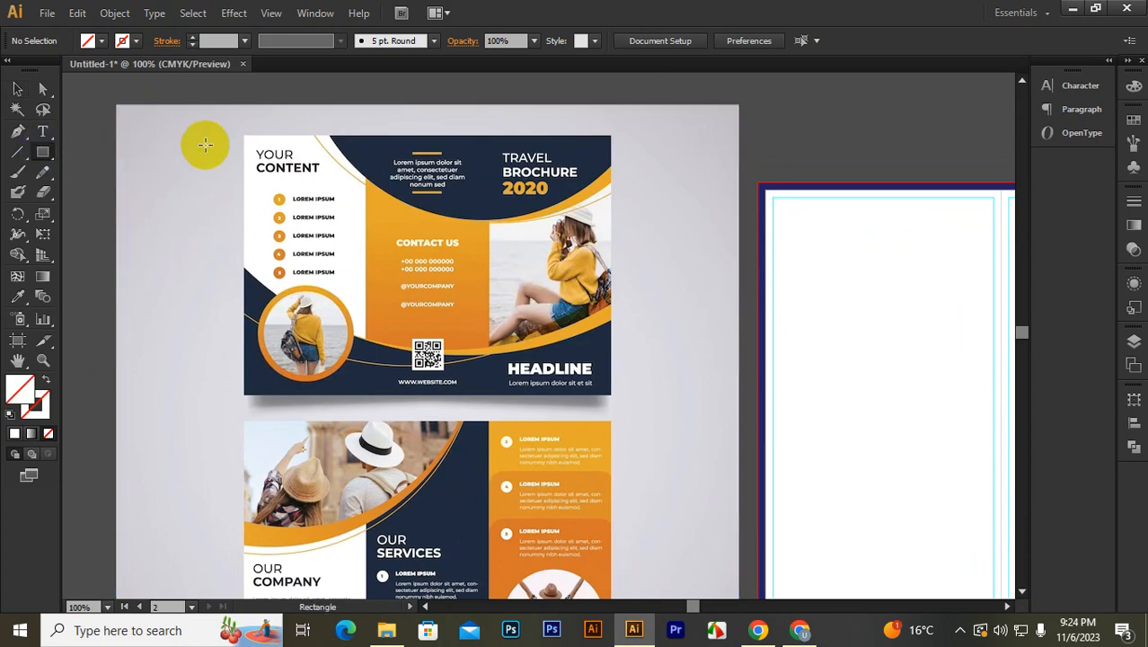
drag(244, 137, 610, 396)
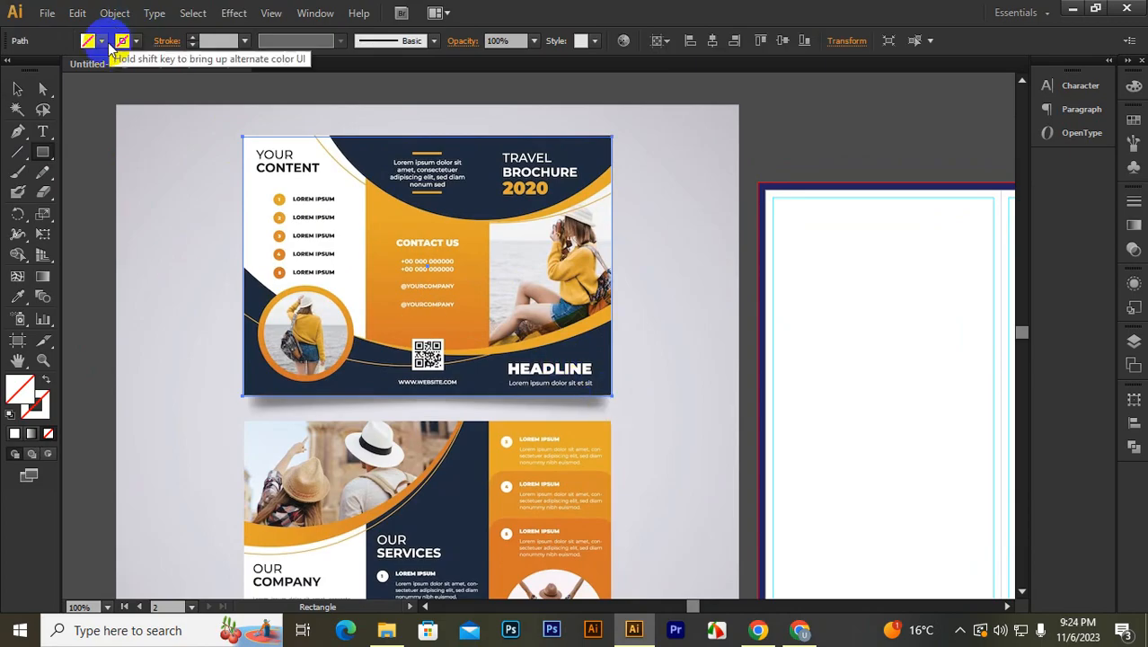
click(88, 40)
click(35, 69)
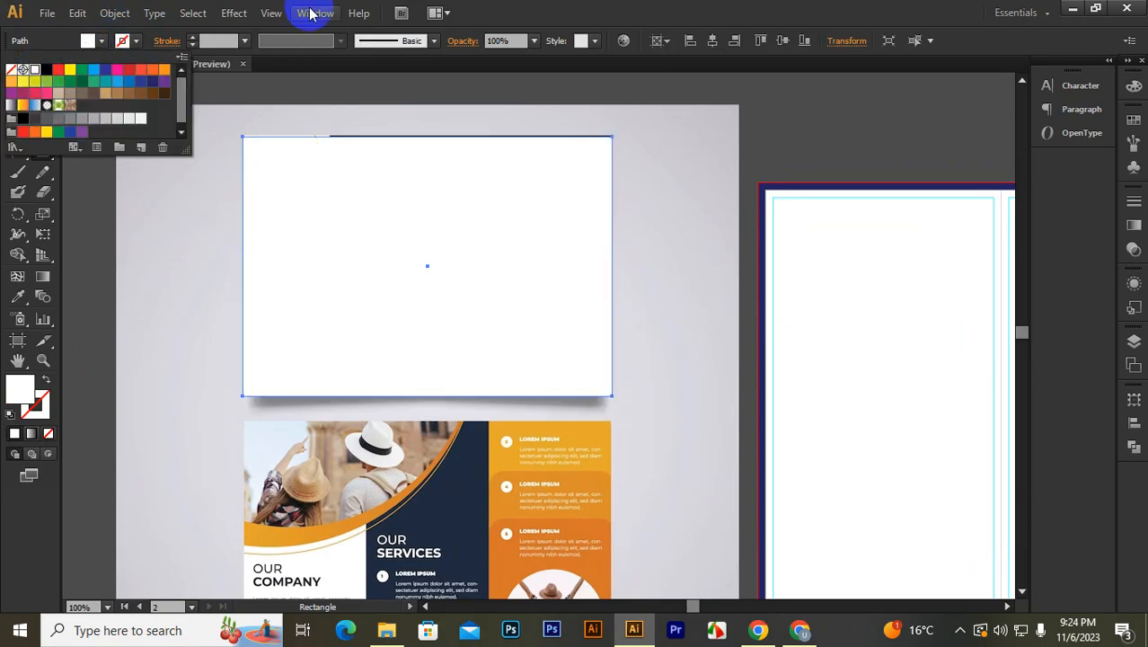
click(400, 117)
click(17, 89)
Step: Duplicate the white rectangle straight down over the lower brochure side and nudge it to line up with that side's edges
scroll(477, 315, down, 4)
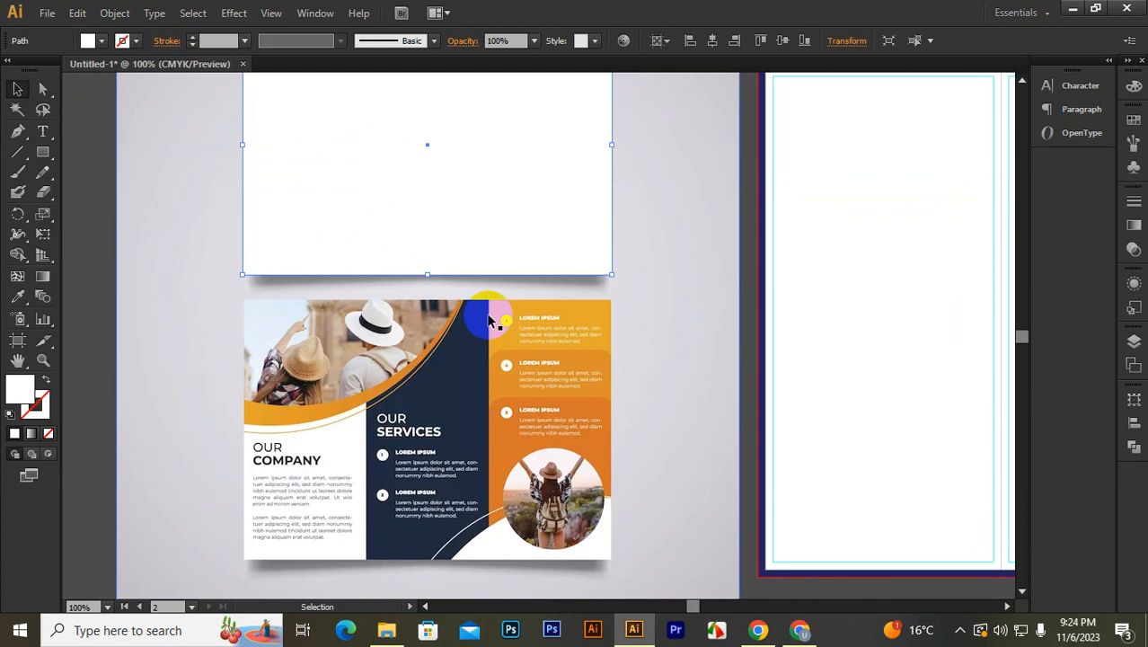
drag(381, 148, 404, 441)
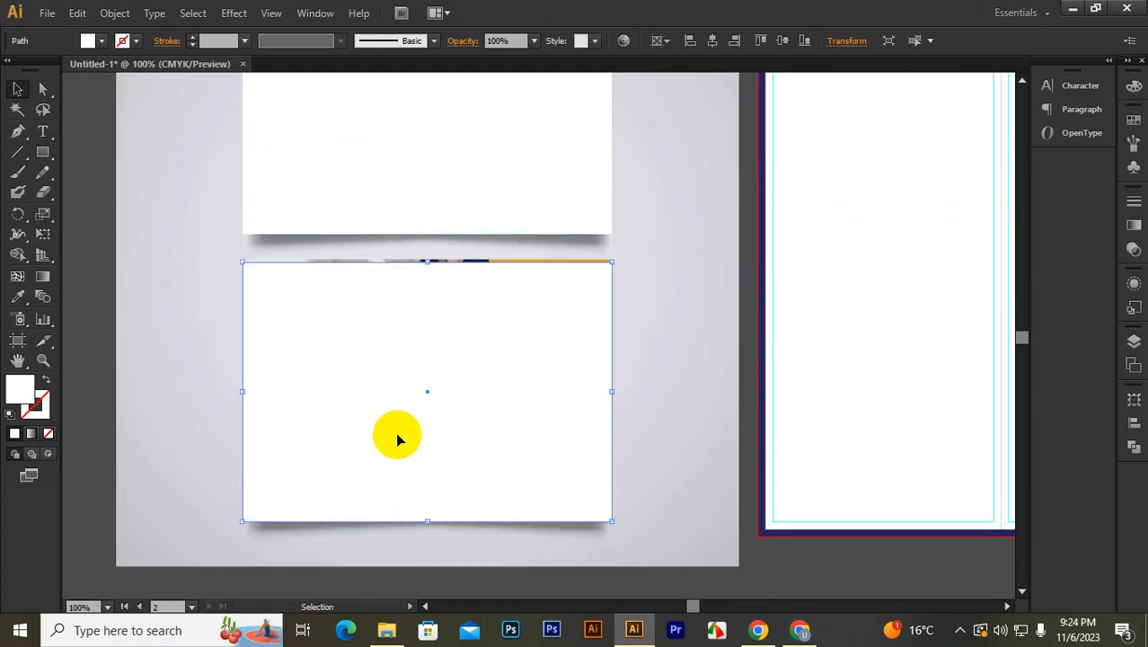
key(Up)
key(Up)
key(Up)
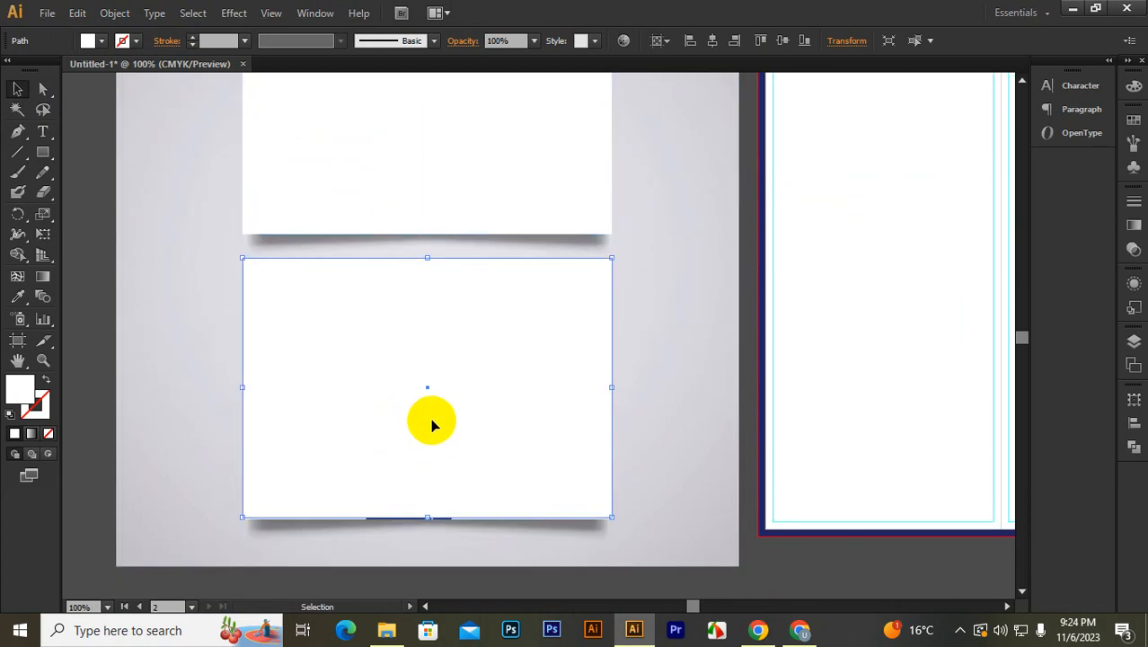
key(Down)
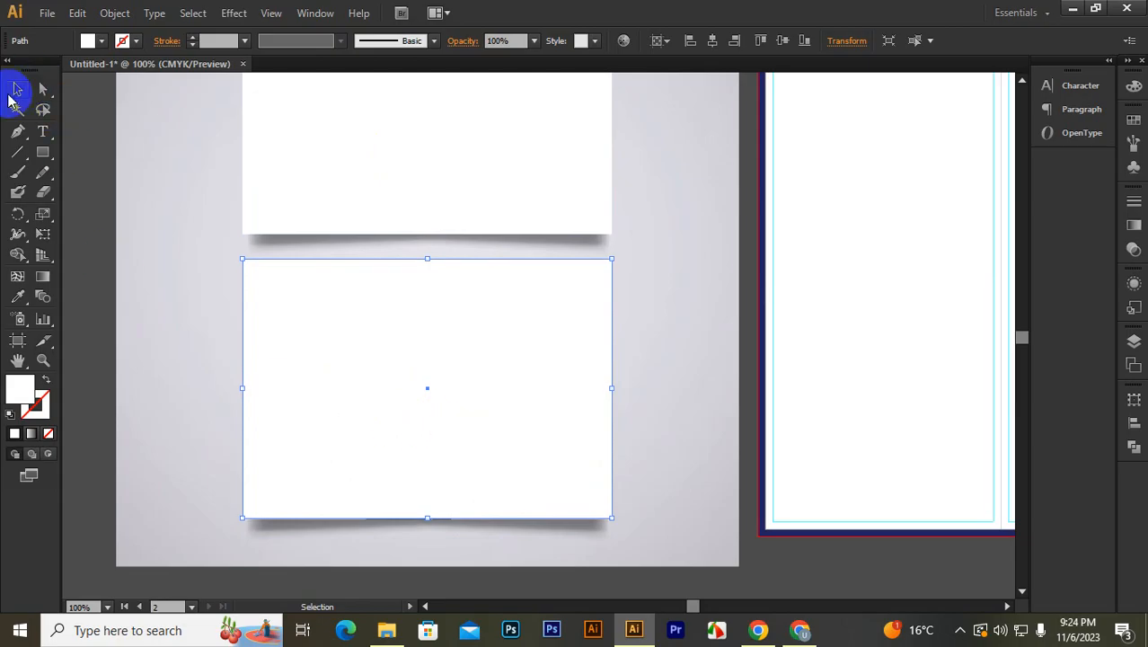
Step: Crop the reference image to its two brochure sides by making a clipping mask with the lower rectangle and another with the upper one
click(135, 199)
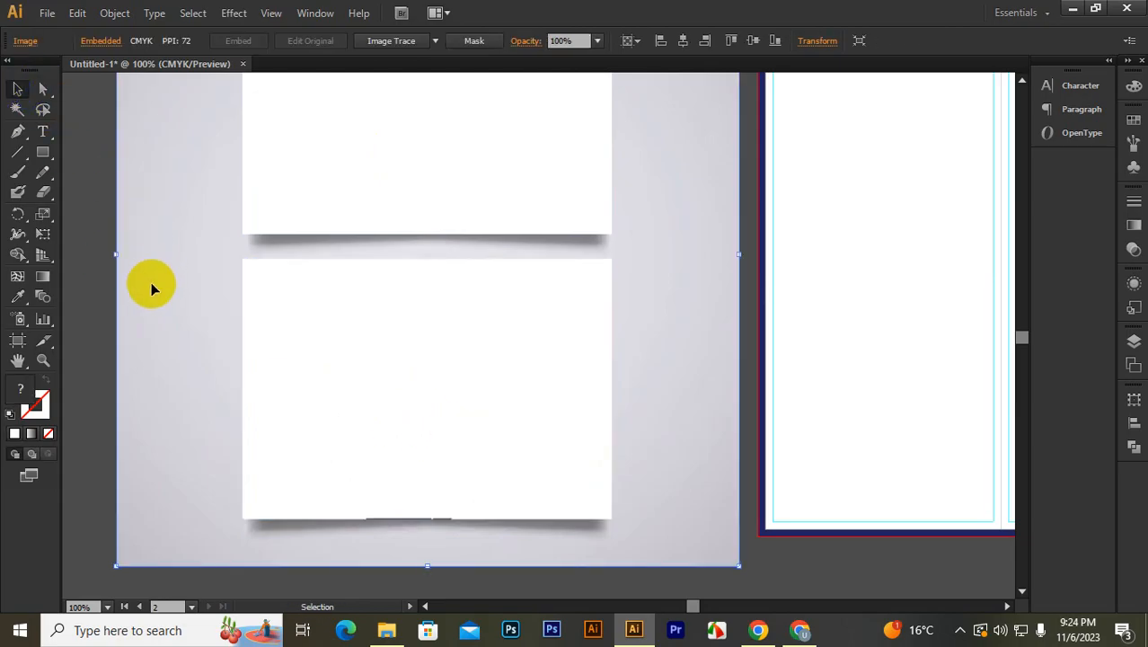
shift+click(310, 342)
right_click(310, 342)
click(360, 436)
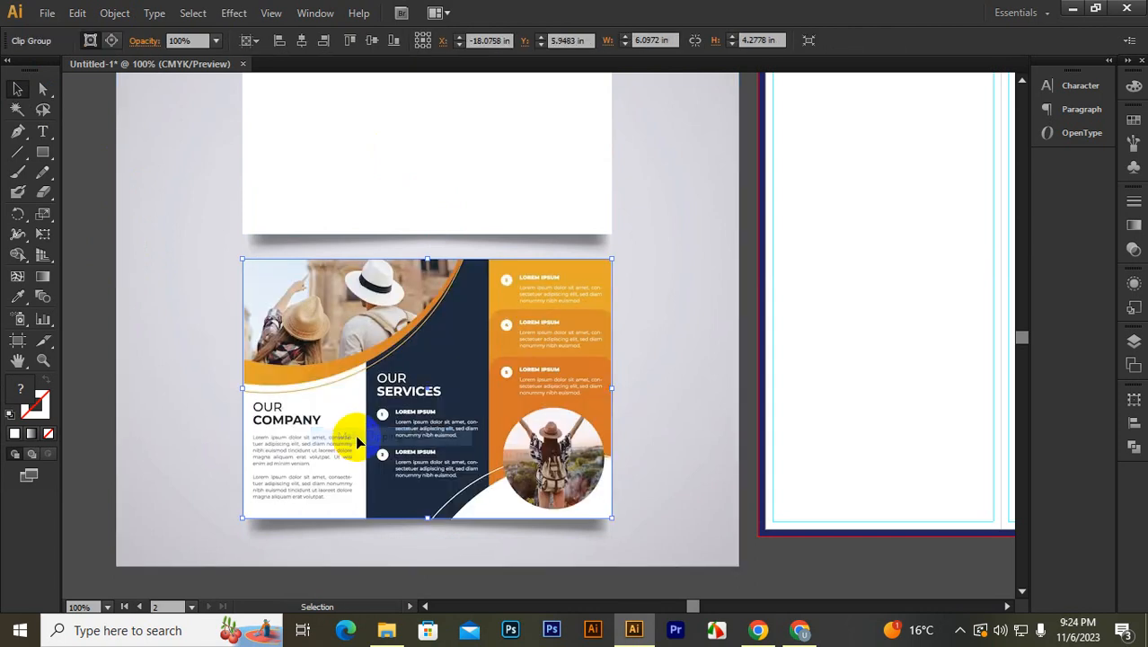
click(204, 231)
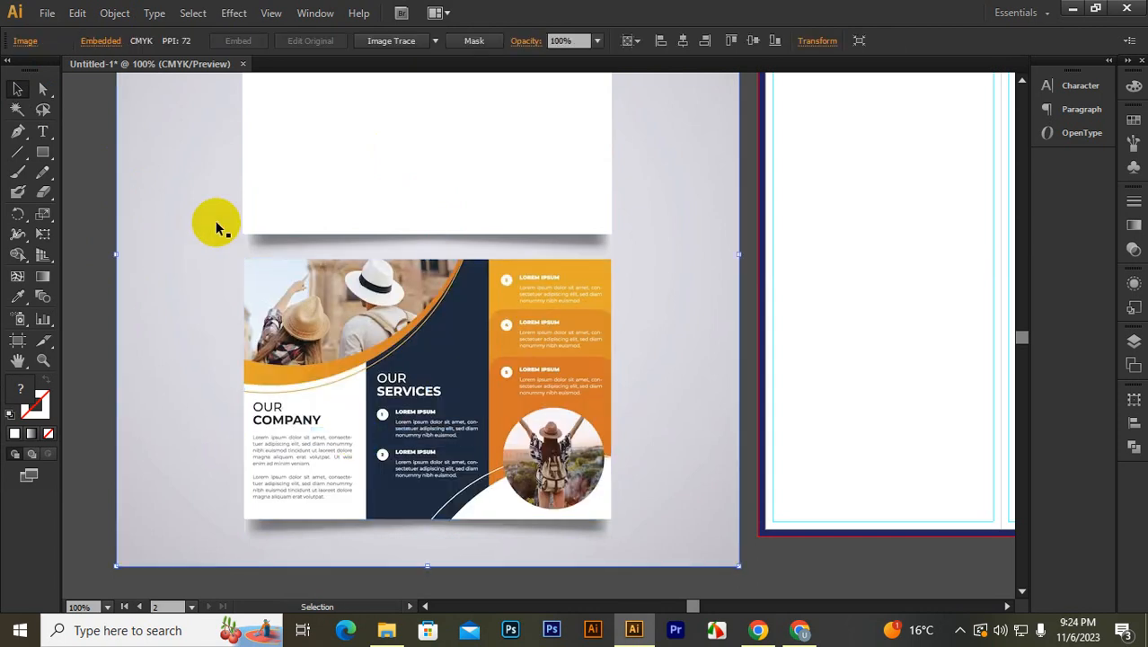
shift+click(306, 178)
right_click(297, 177)
click(359, 274)
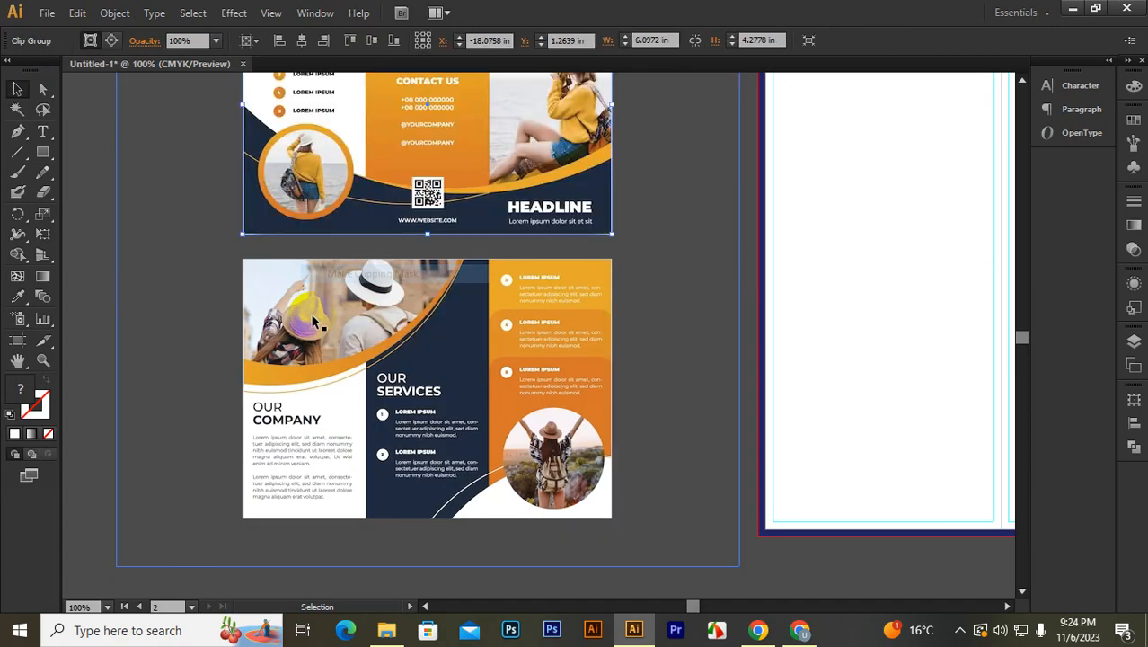
Step: Move the clipped cover side onto the first artboard and align it with the page's upper-left corner
scroll(312, 321, down, 3)
click(385, 477)
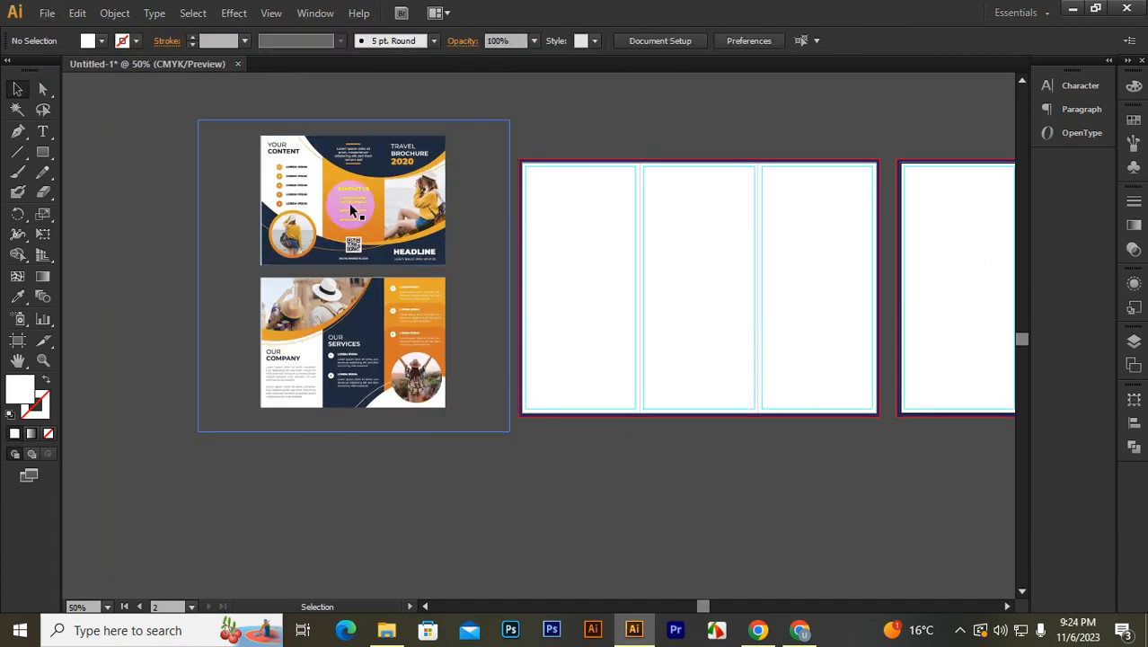
drag(351, 209, 584, 213)
scroll(589, 220, up, 3)
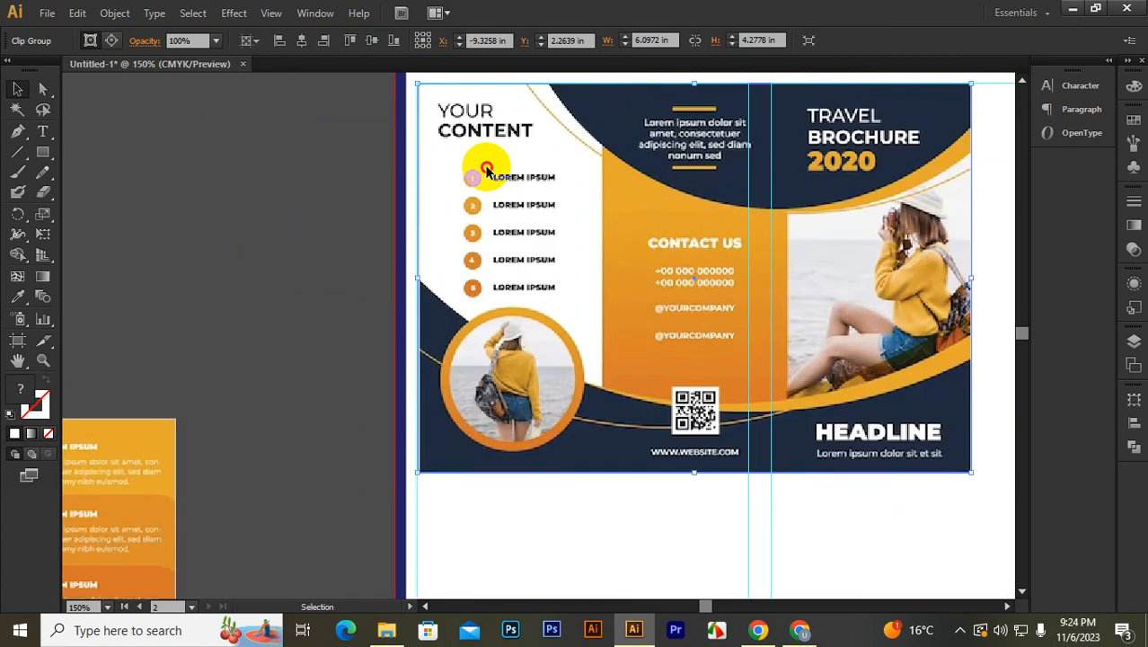
drag(486, 169, 474, 158)
scroll(476, 215, down, 2)
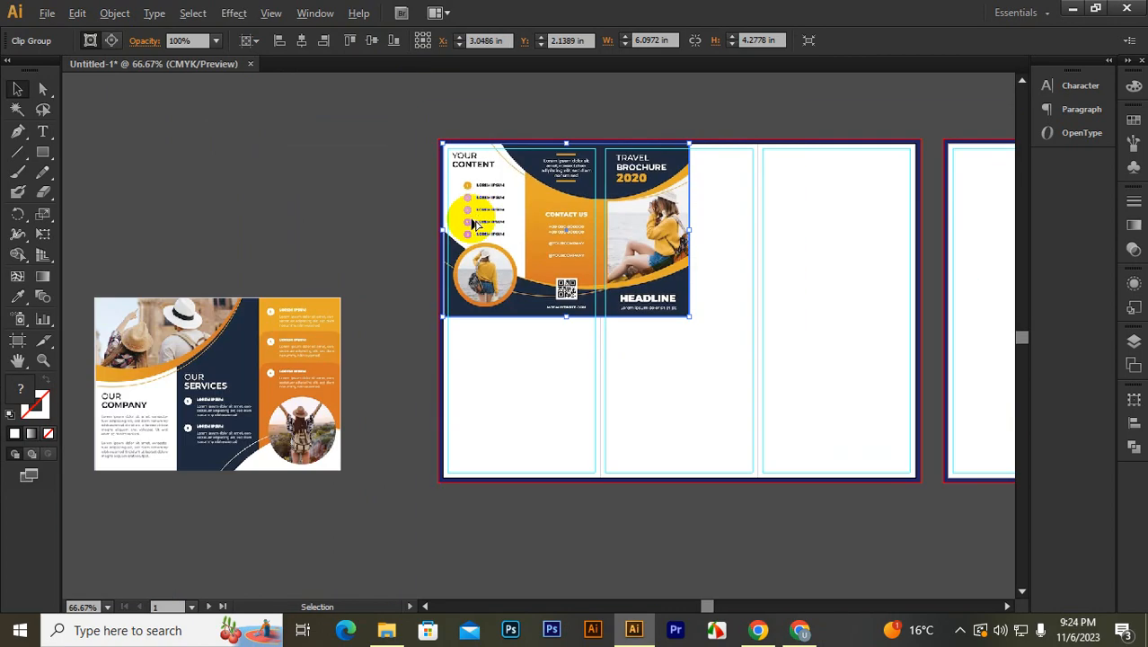
scroll(595, 223, up, 1)
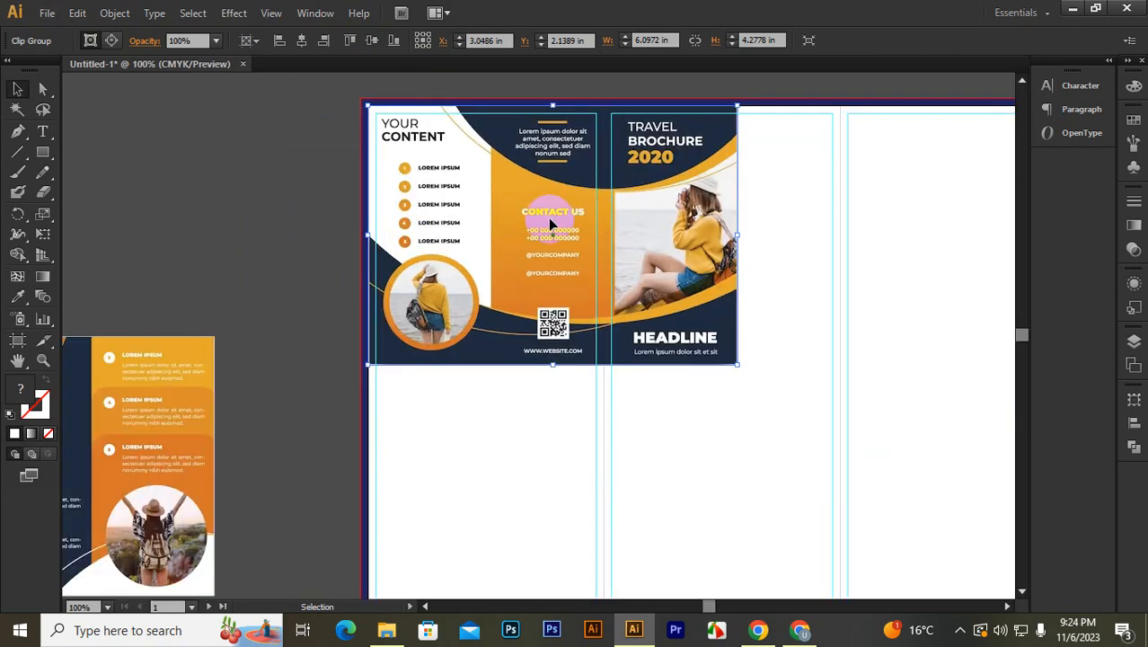
Step: Switch to the Google Meet call in Chrome, mute all participants, and return to Illustrator
key(alt+Tab)
click(905, 154)
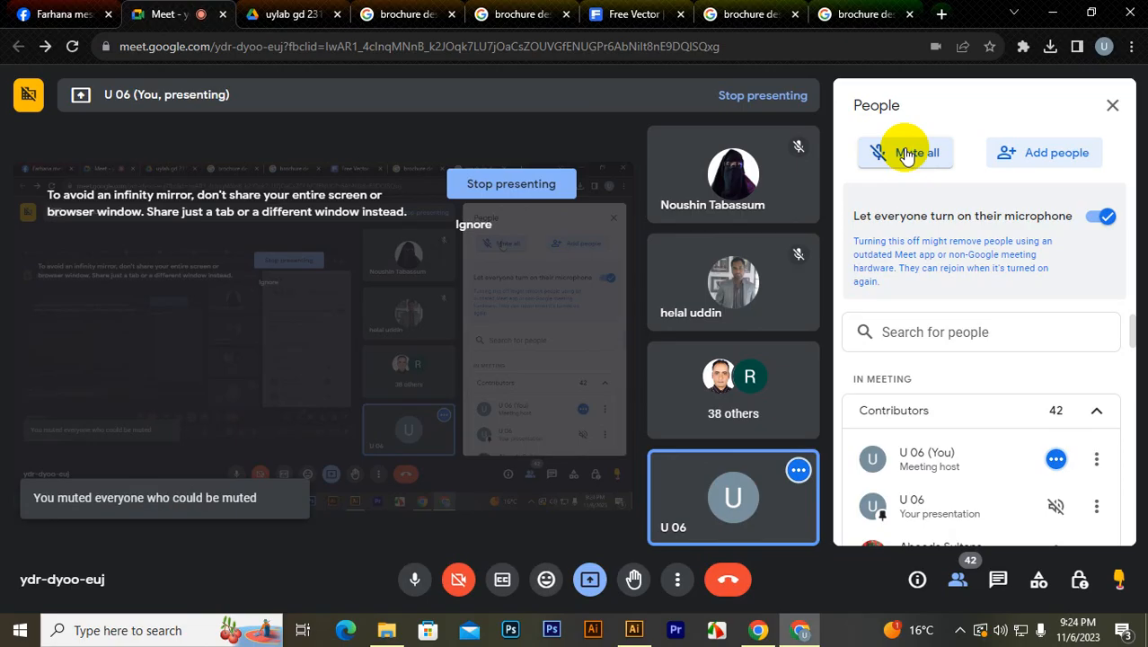
key(alt+Tab)
Step: Enlarge the clipped cover side to about 11.78 × 8.27 in so that it covers the first artboard
scroll(629, 449, down, 3)
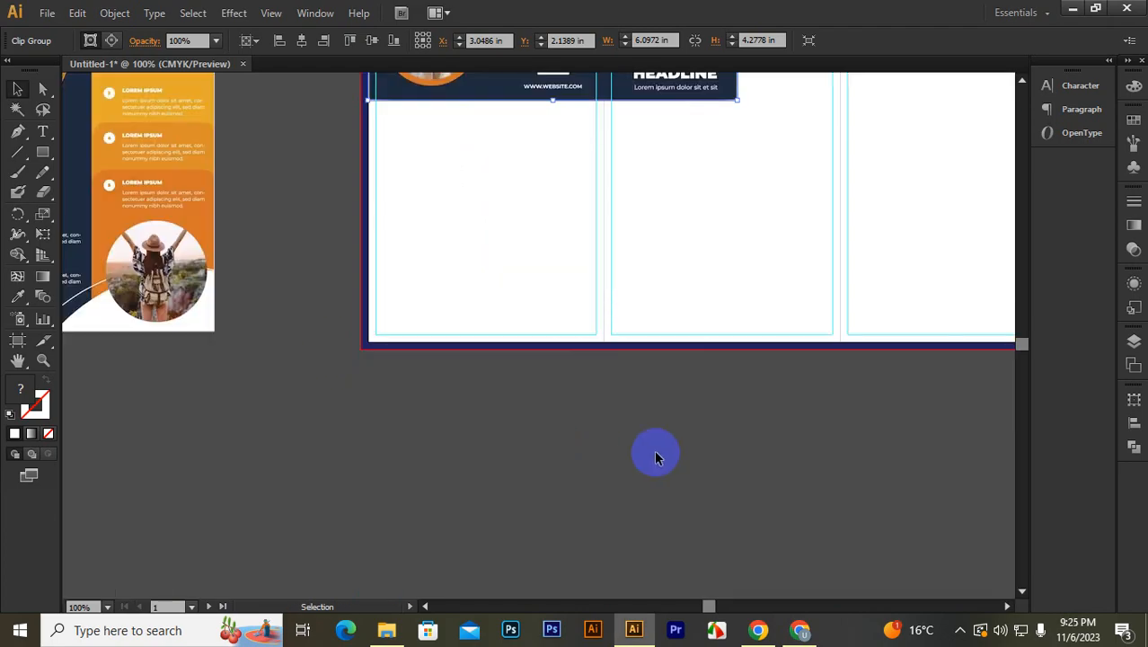
scroll(719, 360, up, 1)
scroll(739, 318, down, 1)
drag(758, 351, 533, 429)
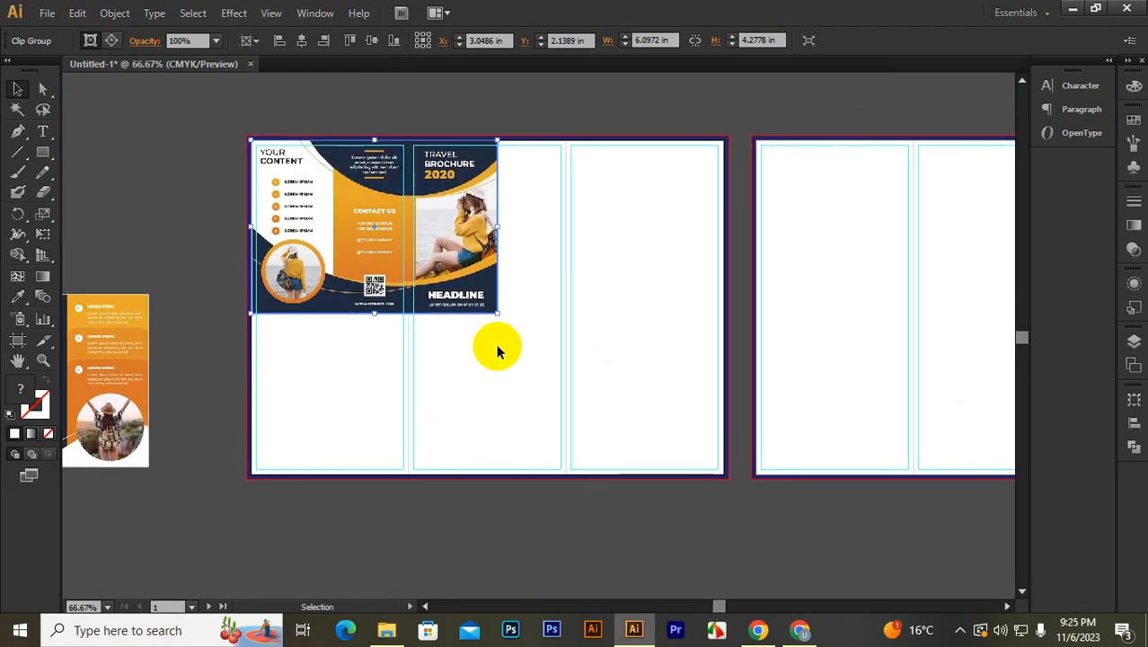
drag(497, 314, 728, 476)
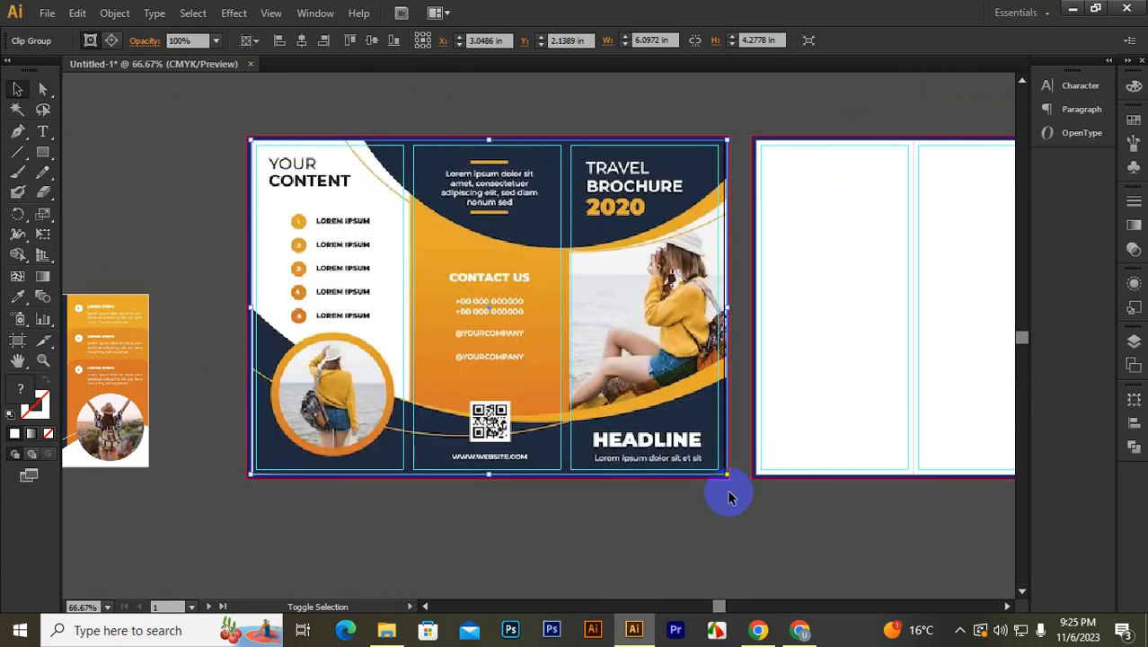
click(648, 500)
click(669, 324)
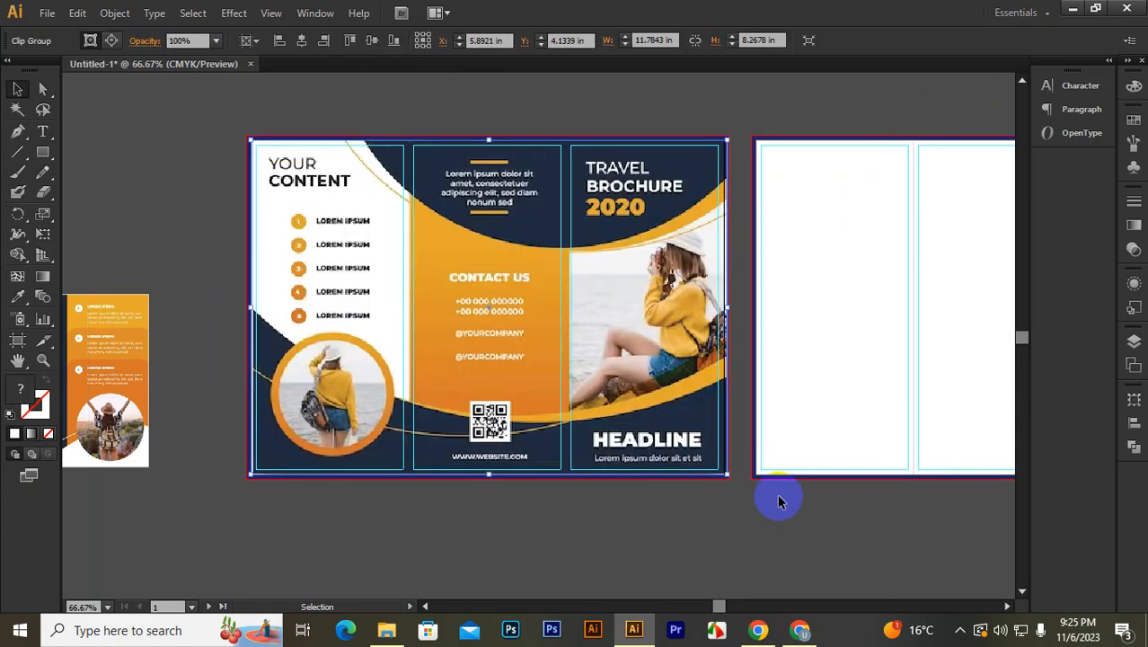
Step: Narrow the clipped cover side to about 11.69 in so its right edge meets the first artboard's page edge
scroll(722, 495, up, 2)
scroll(681, 459, down, 3)
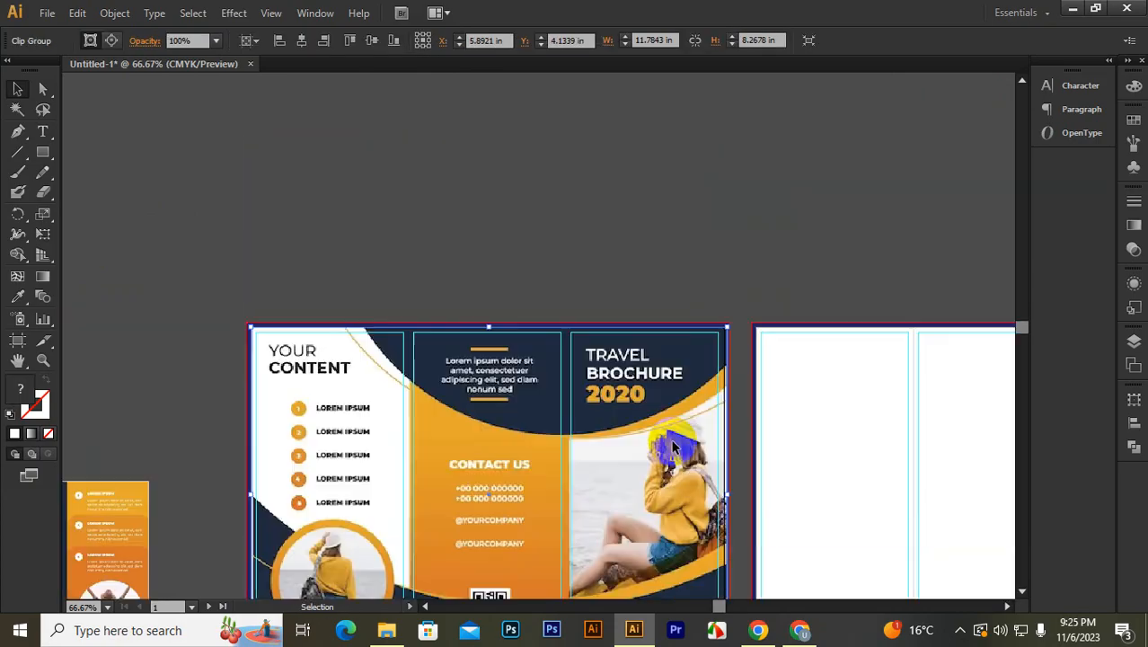
mouse_move(727, 313)
mouse_down()
mouse_move(743, 320)
mouse_move(727, 315)
mouse_up()
click(695, 552)
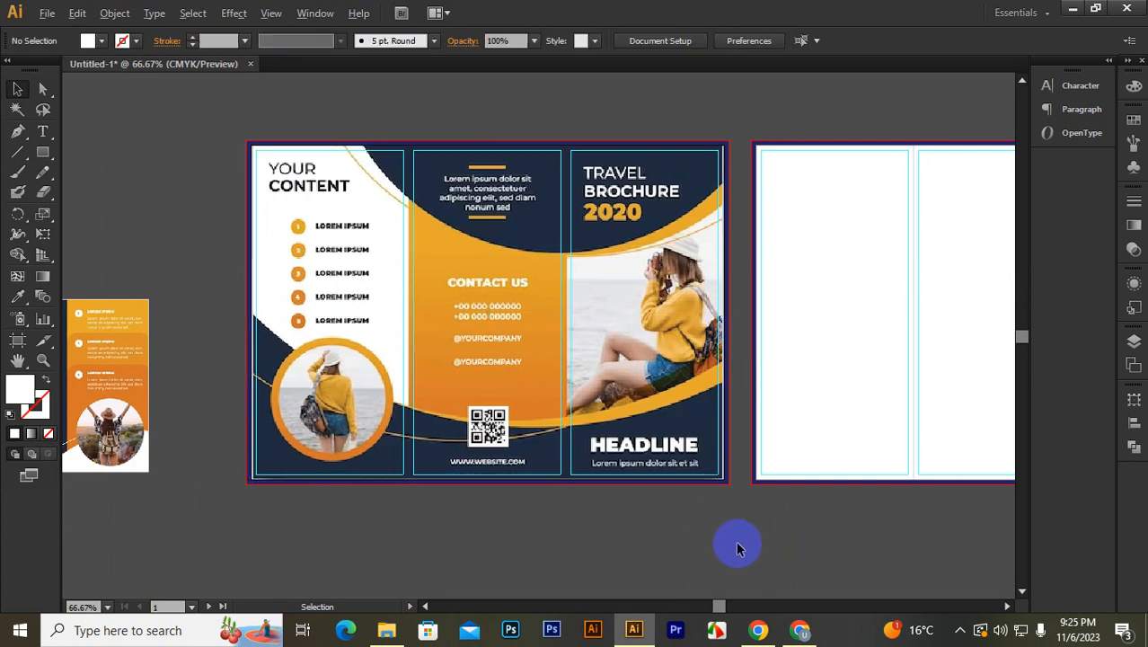
scroll(722, 395, up, 2)
click(724, 310)
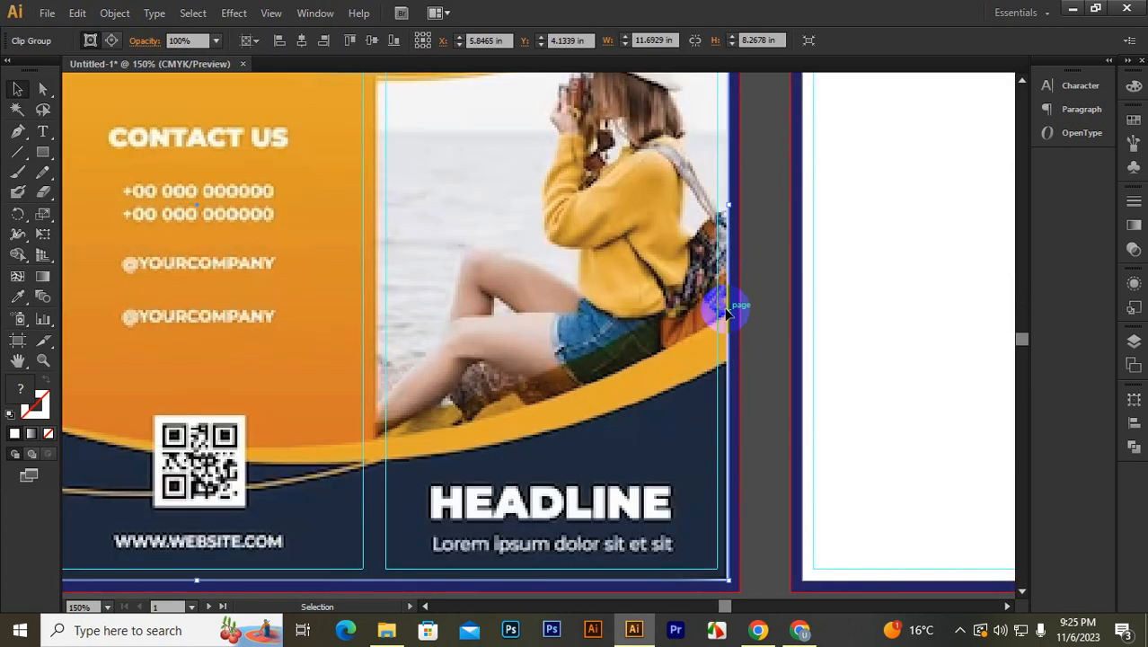
click(788, 505)
Step: Place the clipped inside side at the second artboard's upper-left page corner and enlarge it to cover the whole page
scroll(780, 503, down, 3)
drag(817, 534, 690, 455)
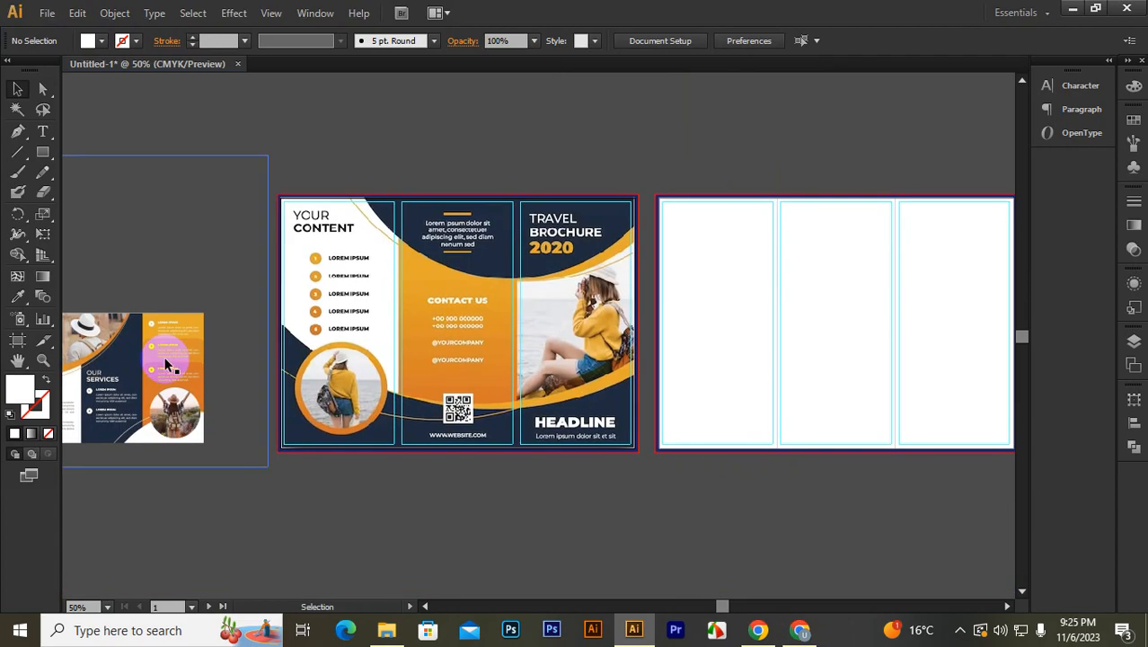
drag(166, 364, 766, 243)
scroll(764, 245, up, 3)
drag(603, 214, 632, 219)
scroll(642, 274, down, 2)
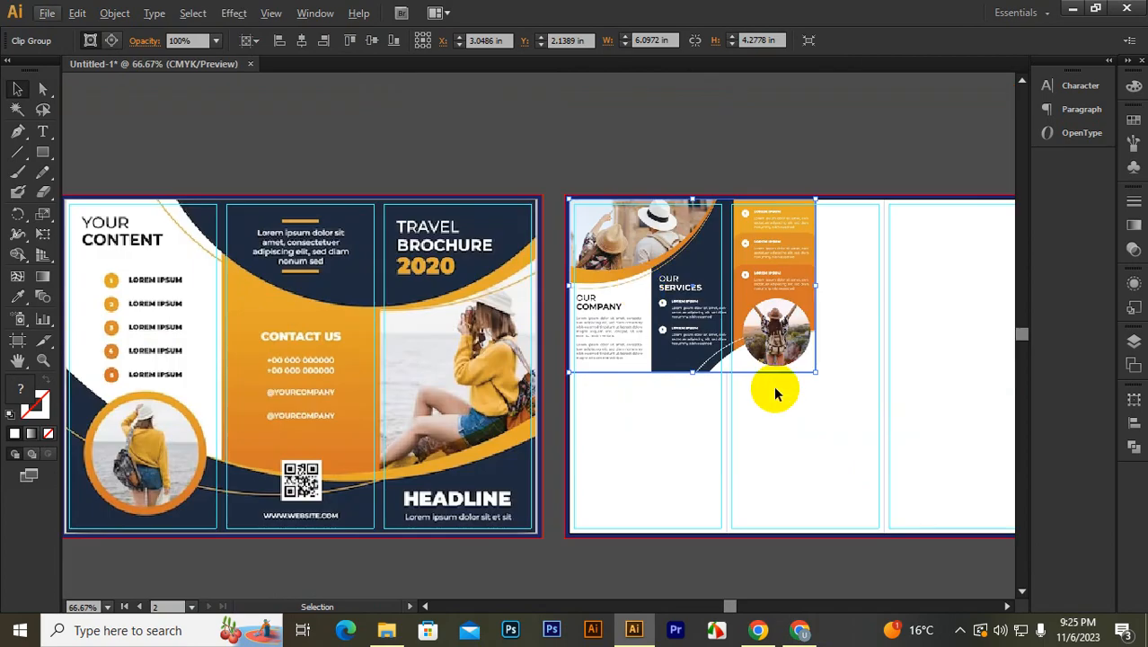
drag(778, 392, 655, 396)
drag(645, 339, 864, 494)
click(979, 510)
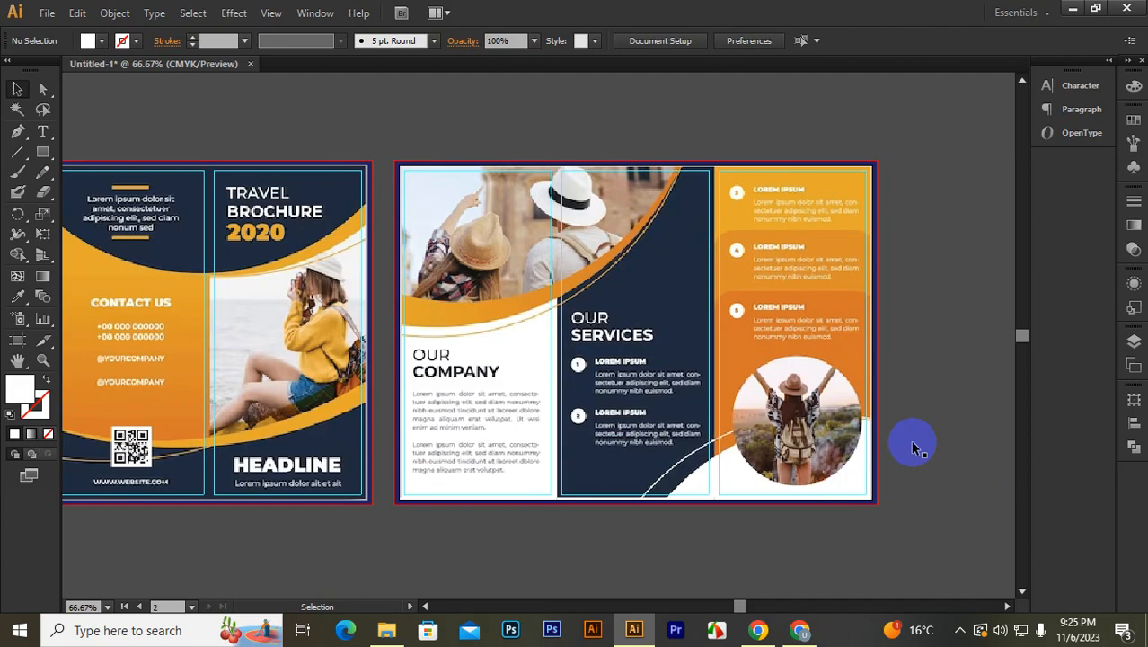
Step: Examine the placed references on both artboards against the panel guides, including the Travel Brochure 2020 cover panel up close
scroll(283, 336, down, 1)
scroll(359, 338, left, 2)
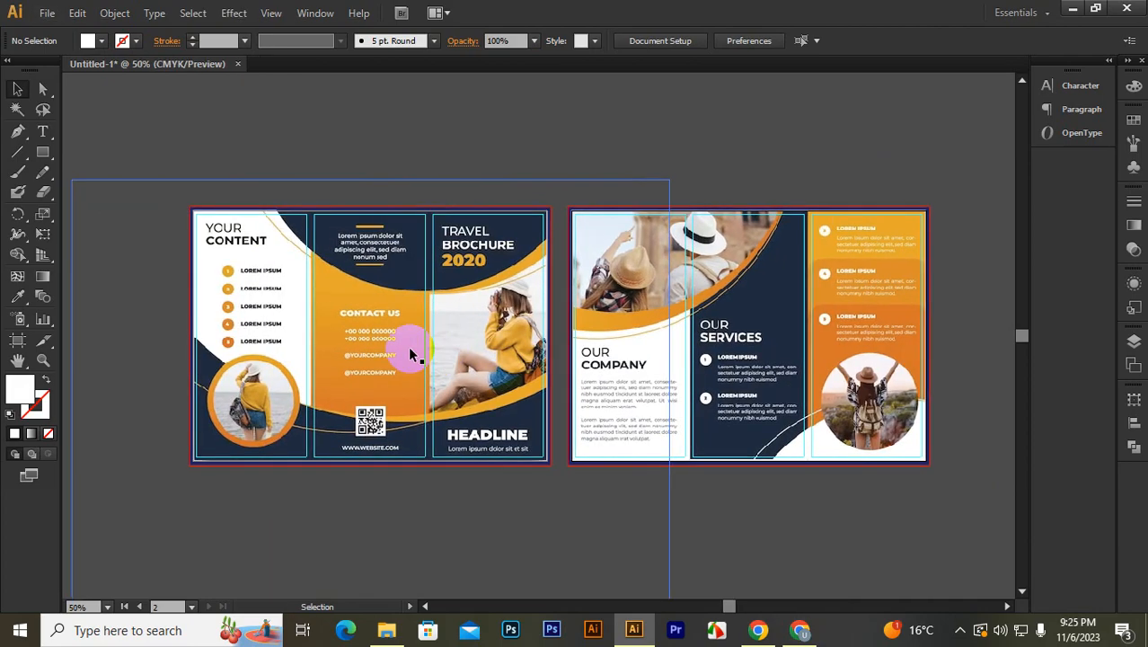
click(512, 266)
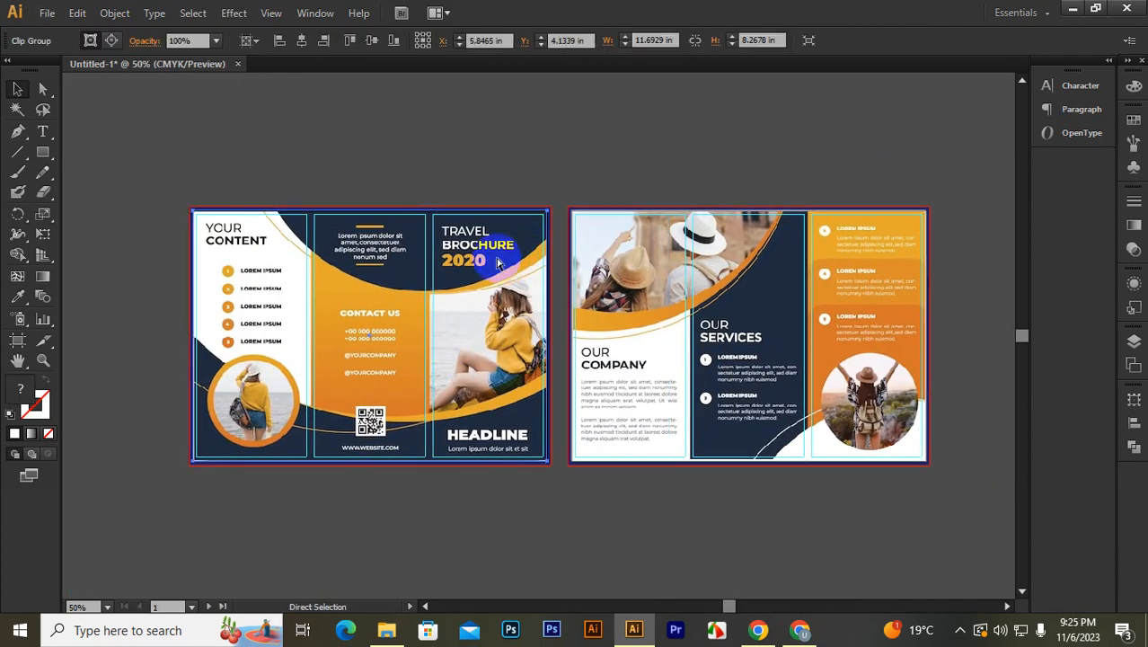
click(620, 260)
key(ctrl+shift+a)
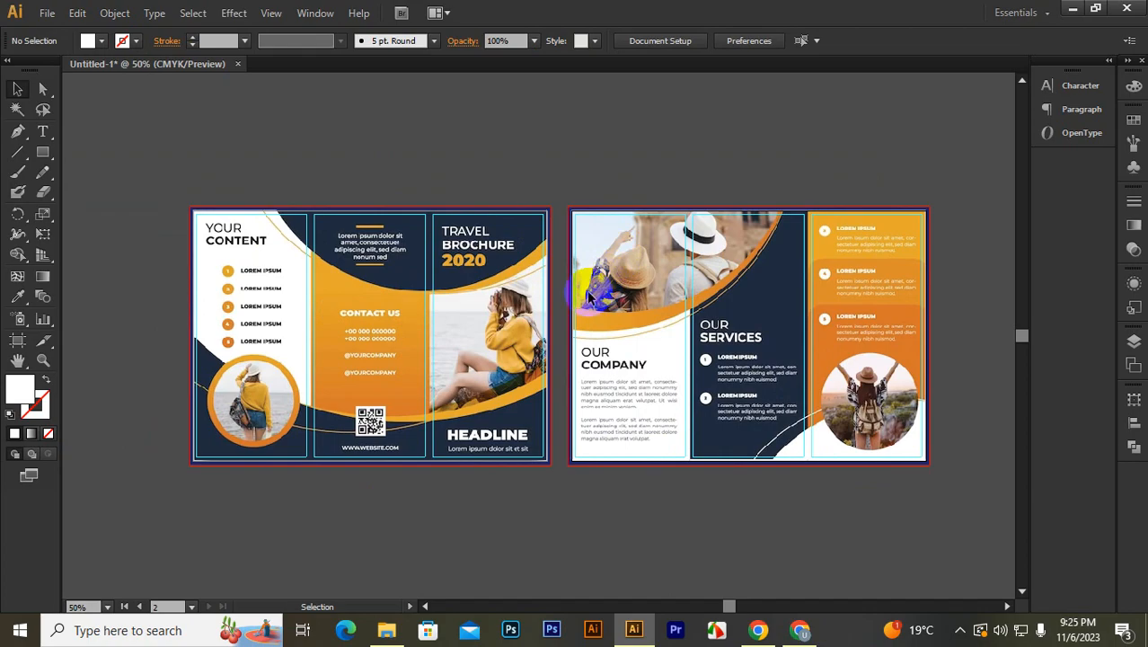
scroll(397, 258, down, 2)
scroll(397, 260, up, 4)
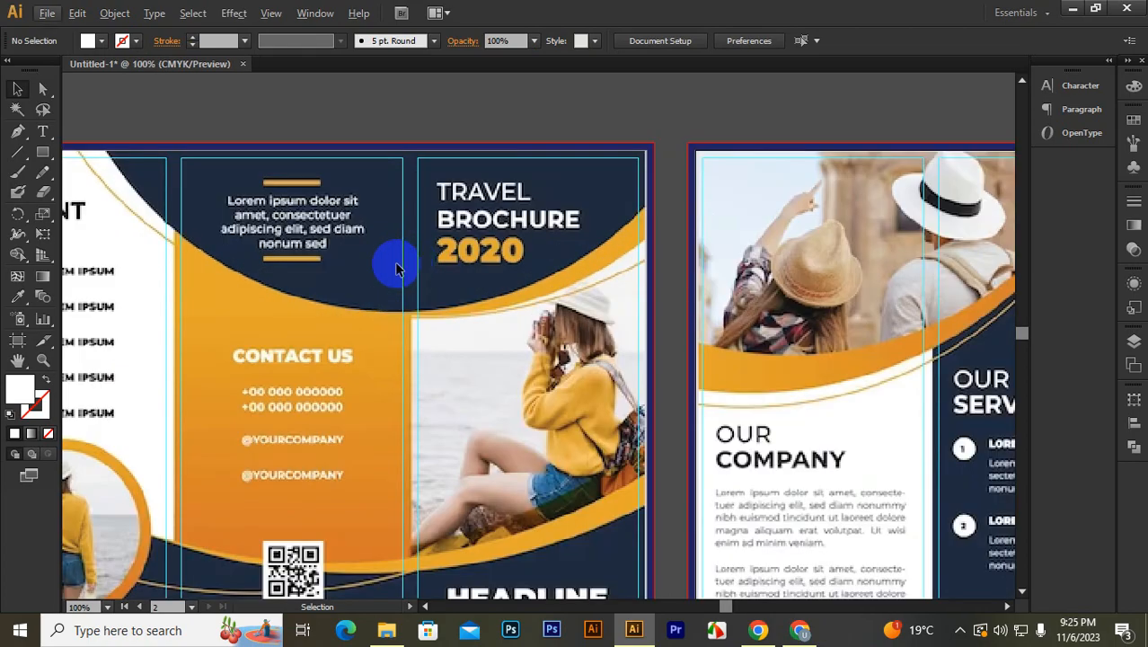
scroll(397, 268, down, 1)
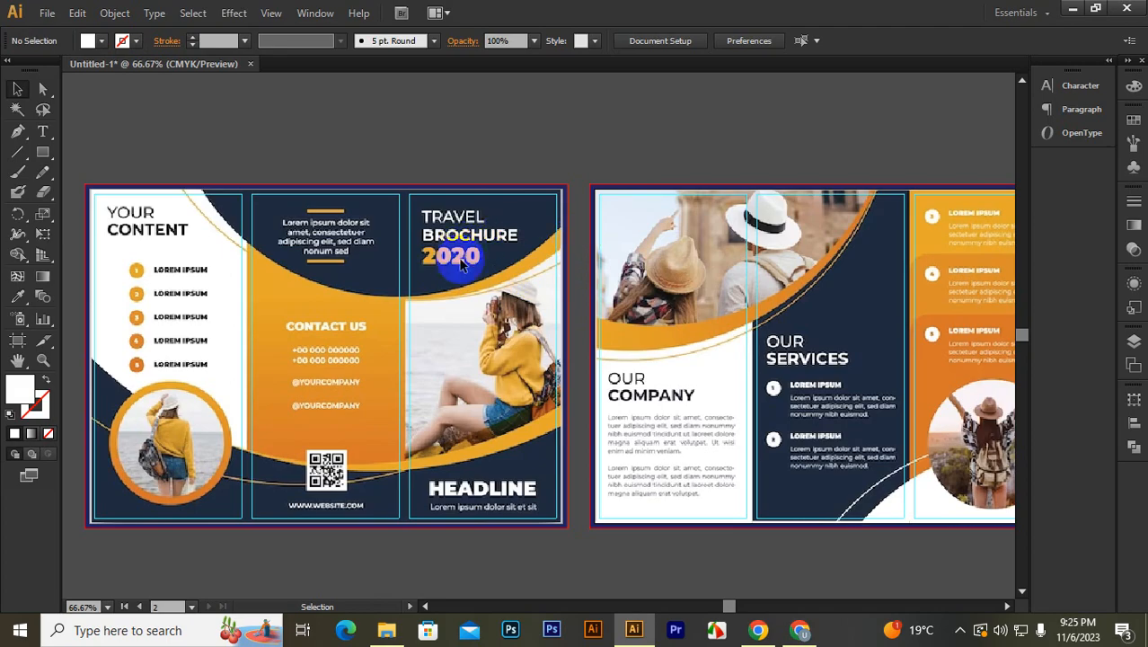
scroll(531, 244, up, 2)
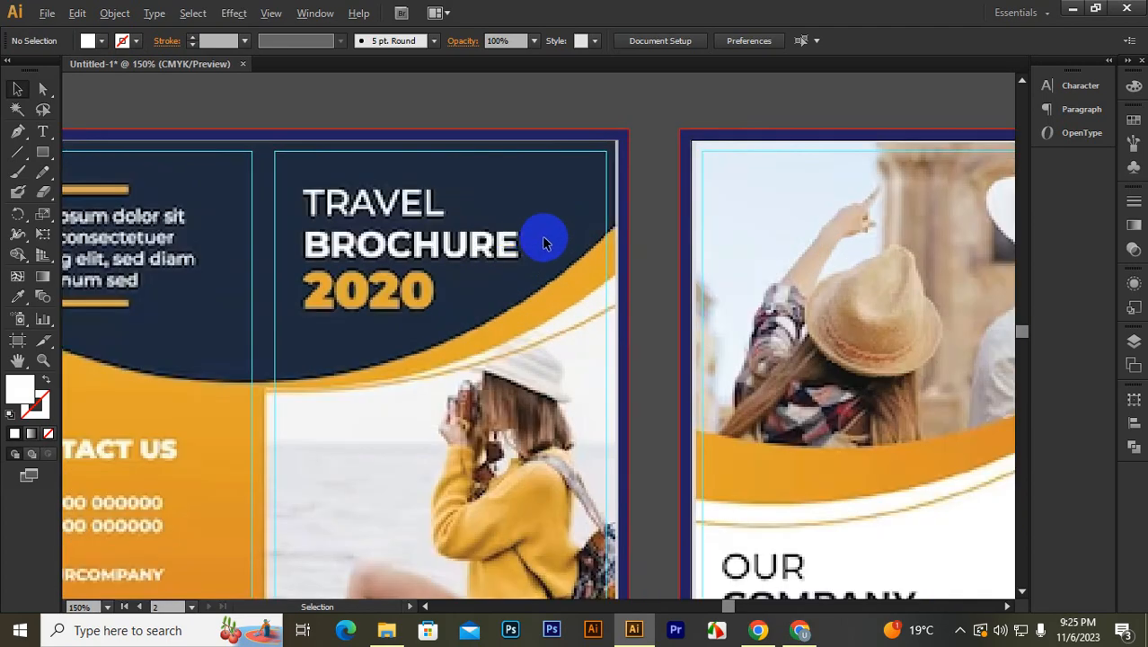
scroll(541, 235, down, 2)
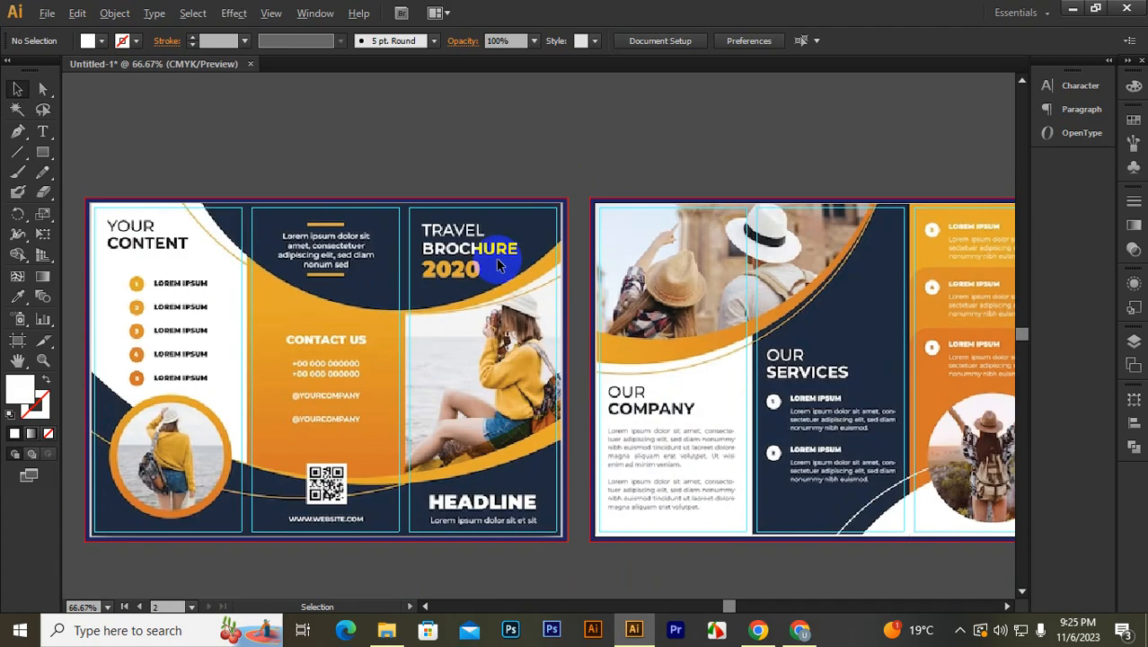
Step: Draw a large white ellipse over the top of the first artboard, with its lower edge roughly following the dark blue curve
click(45, 154)
drag(48, 158, 106, 191)
mouse_move(217, 113)
mouse_down()
mouse_move(519, 299)
mouse_move(629, 298)
mouse_move(625, 283)
mouse_move(590, 287)
mouse_move(577, 306)
mouse_up()
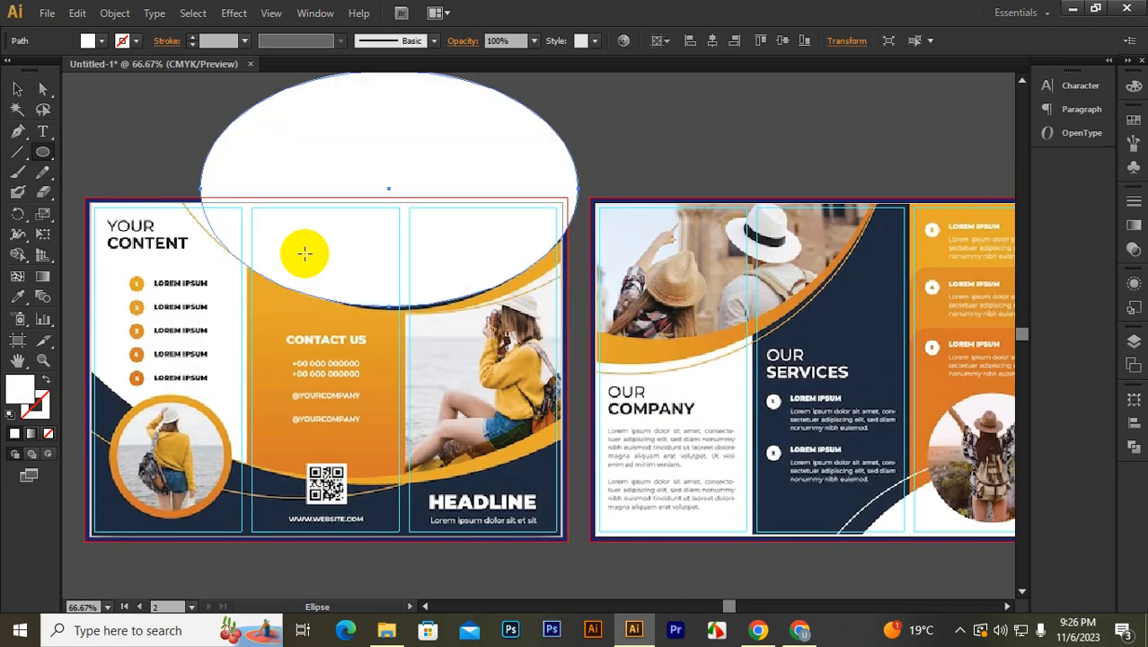
Step: Remove the white ellipse's fill and give it a 1 pt red stroke so the reference shows through
click(18, 89)
click(45, 380)
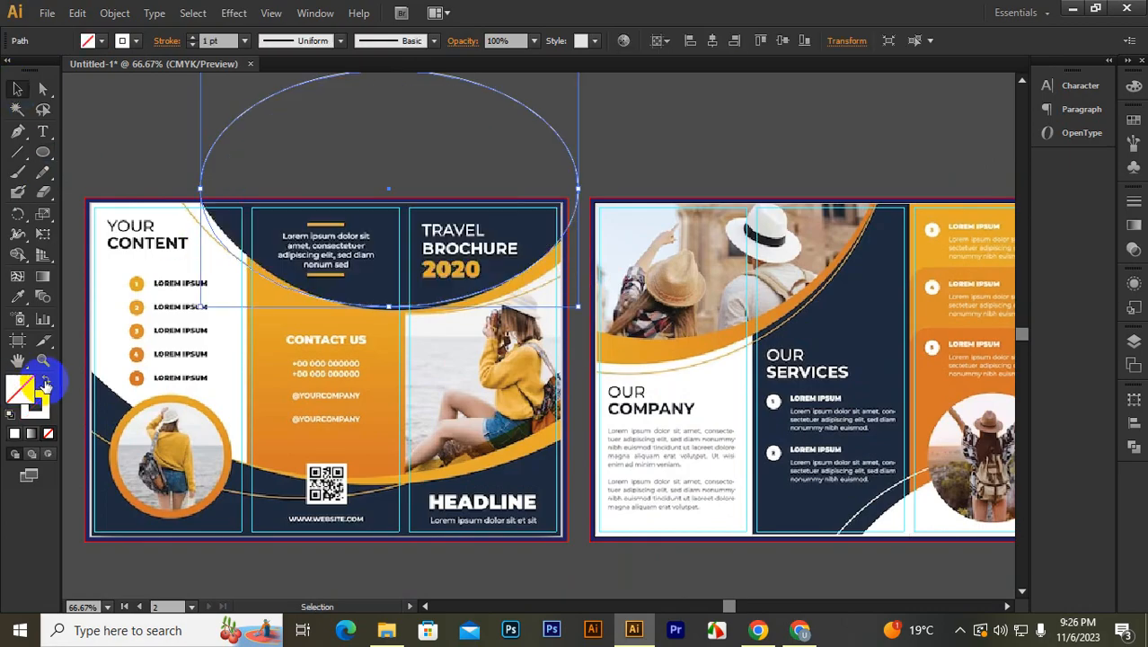
click(122, 40)
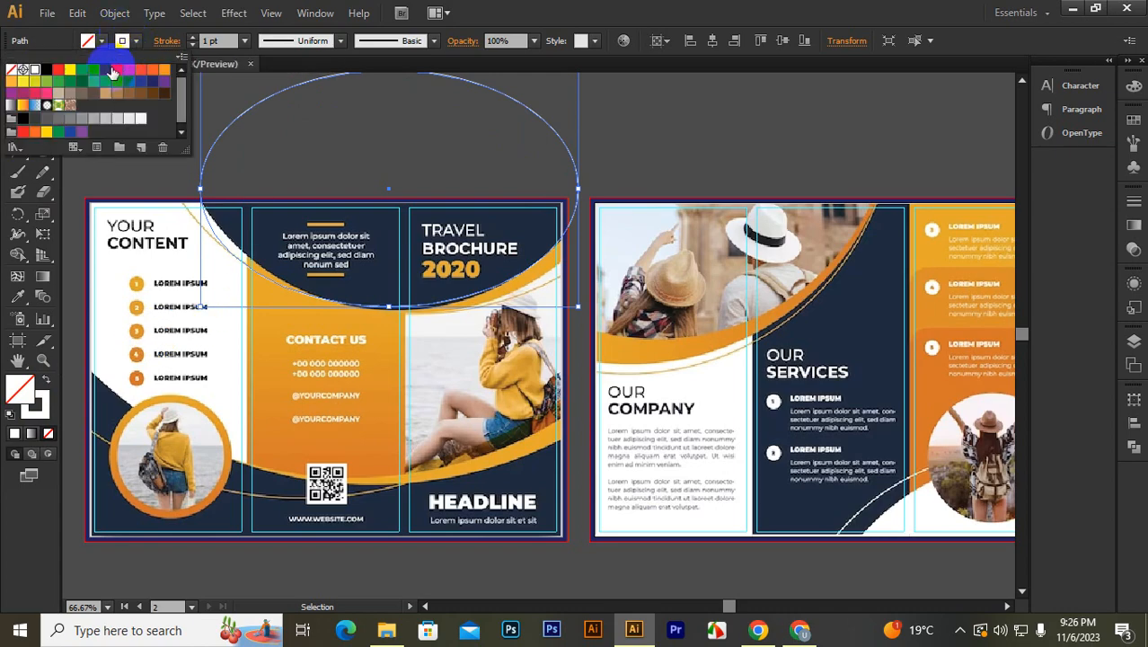
click(59, 69)
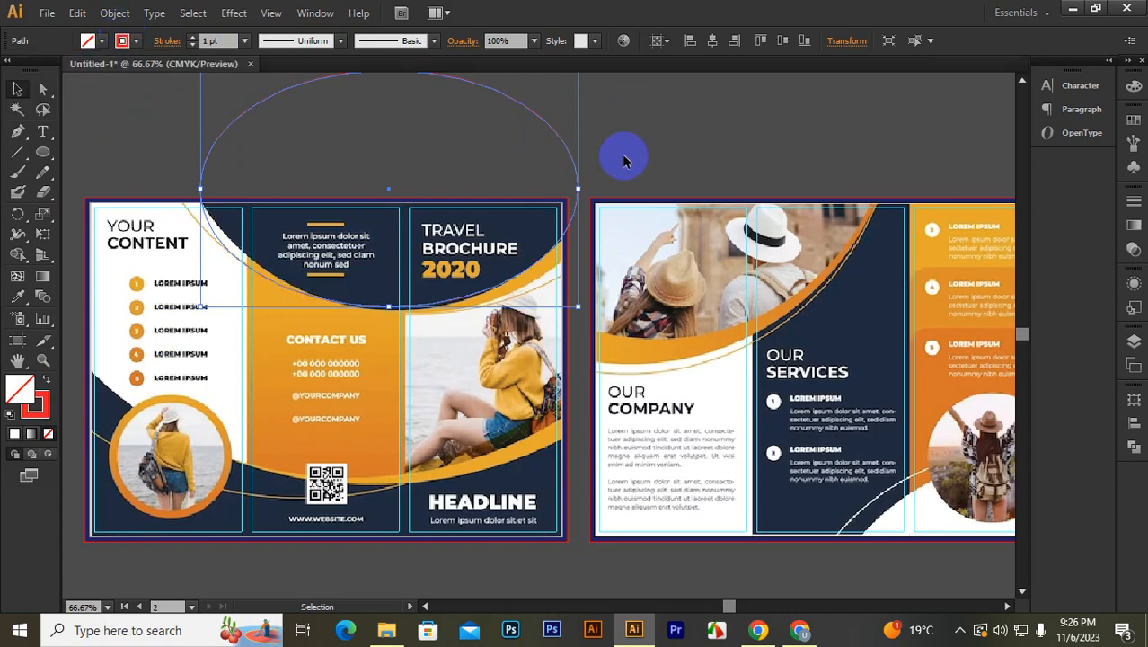
Step: Extend the ellipse's lower edge slightly downward and adjust its side curve handles to match the dark blue shape's curve
scroll(449, 209, up, 1)
drag(207, 277, 282, 282)
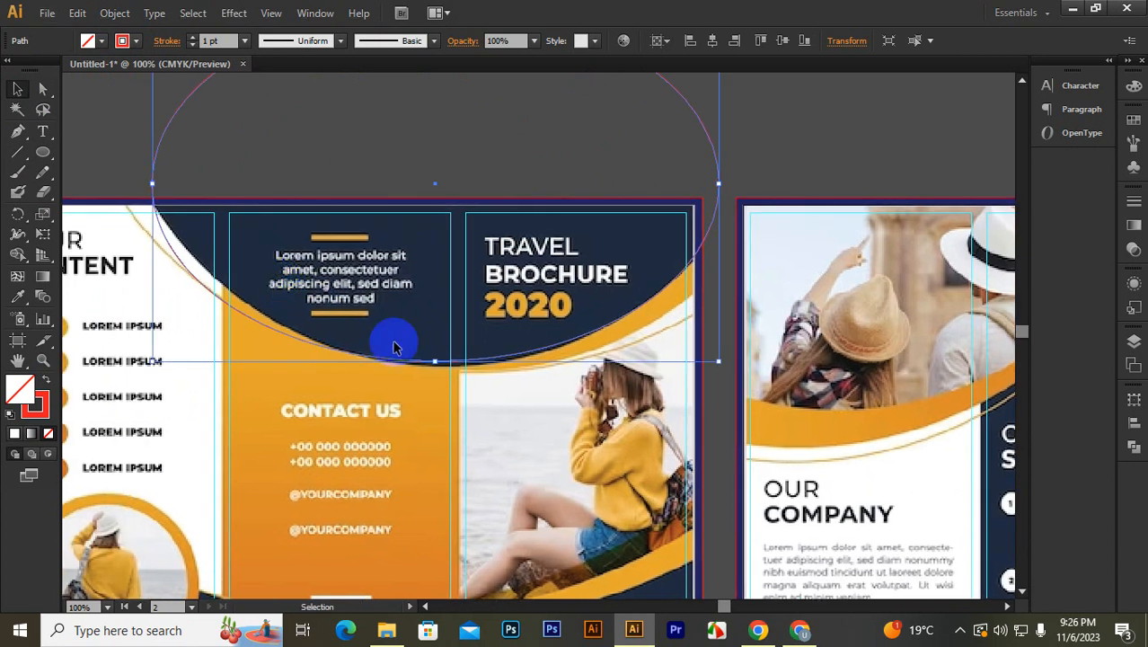
drag(436, 363, 437, 365)
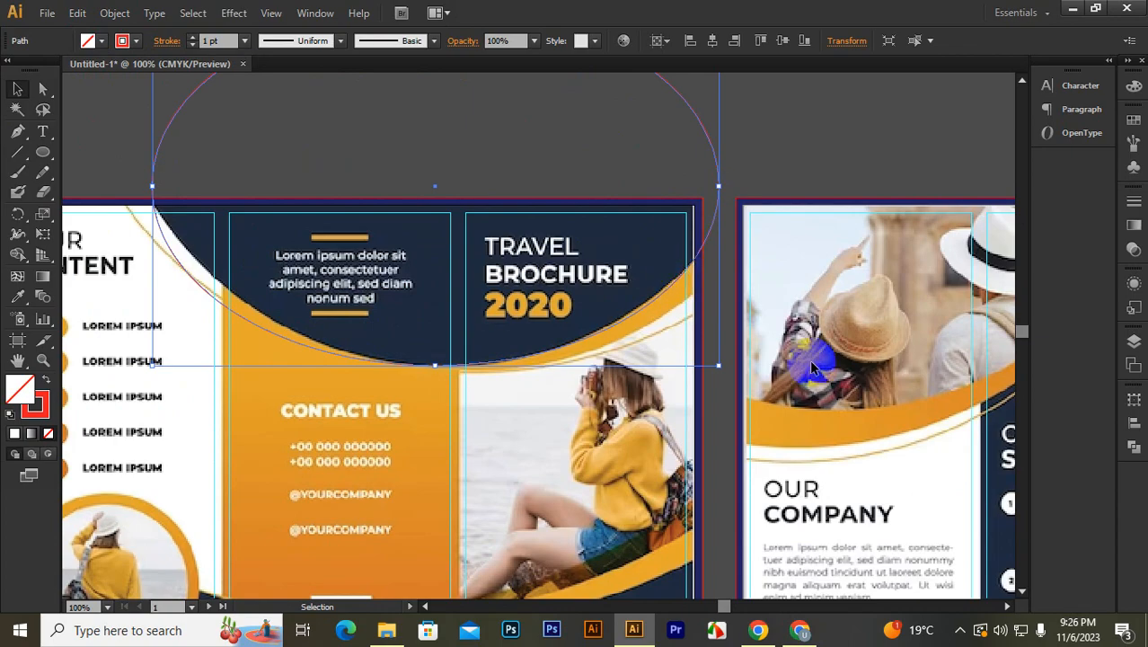
click(43, 89)
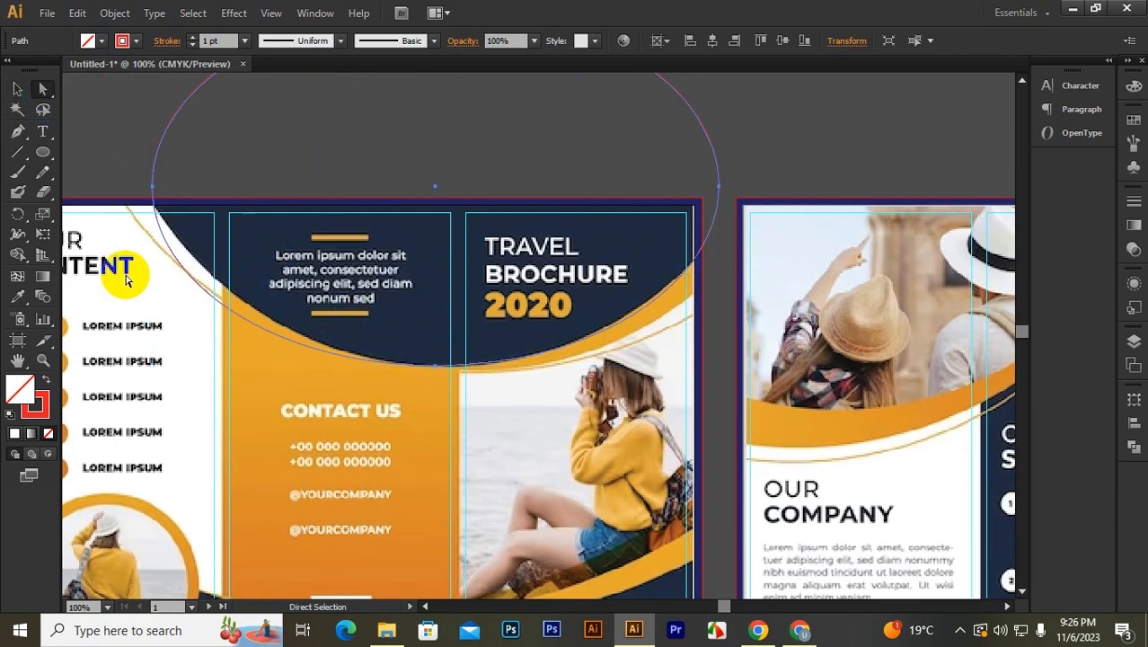
click(153, 199)
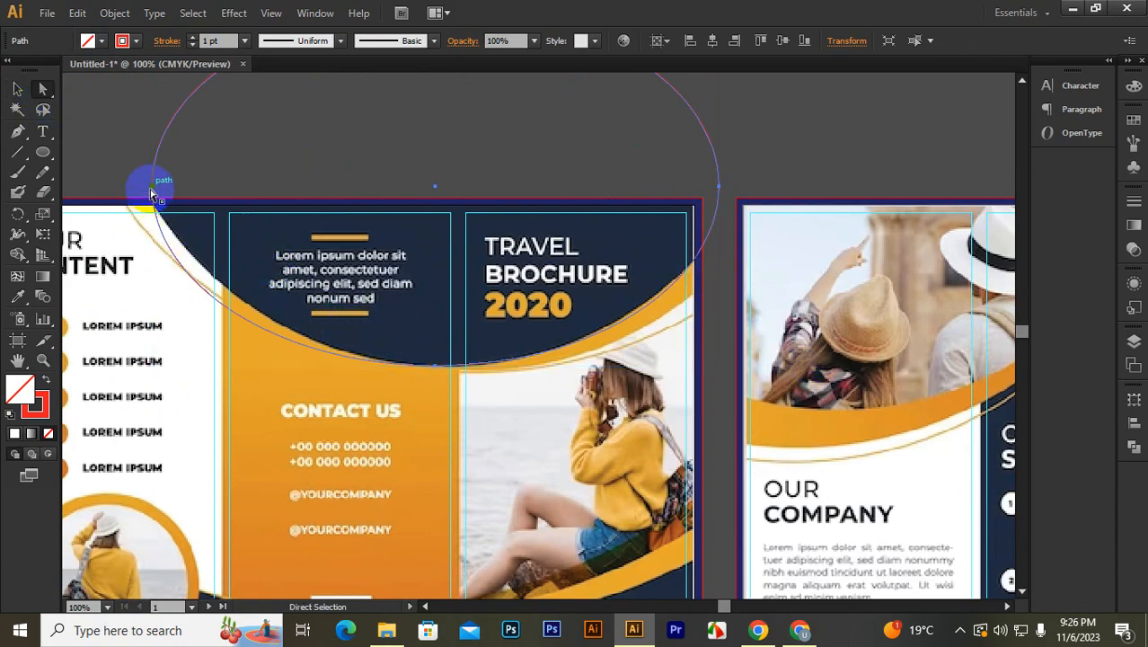
drag(152, 284, 171, 250)
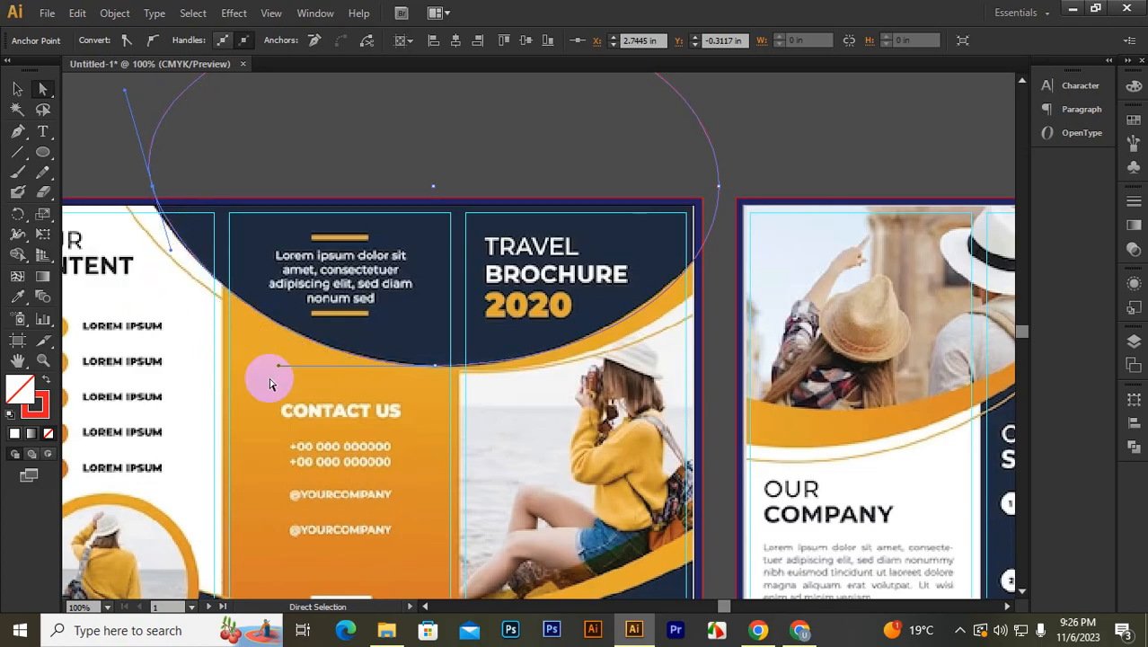
drag(726, 199, 587, 366)
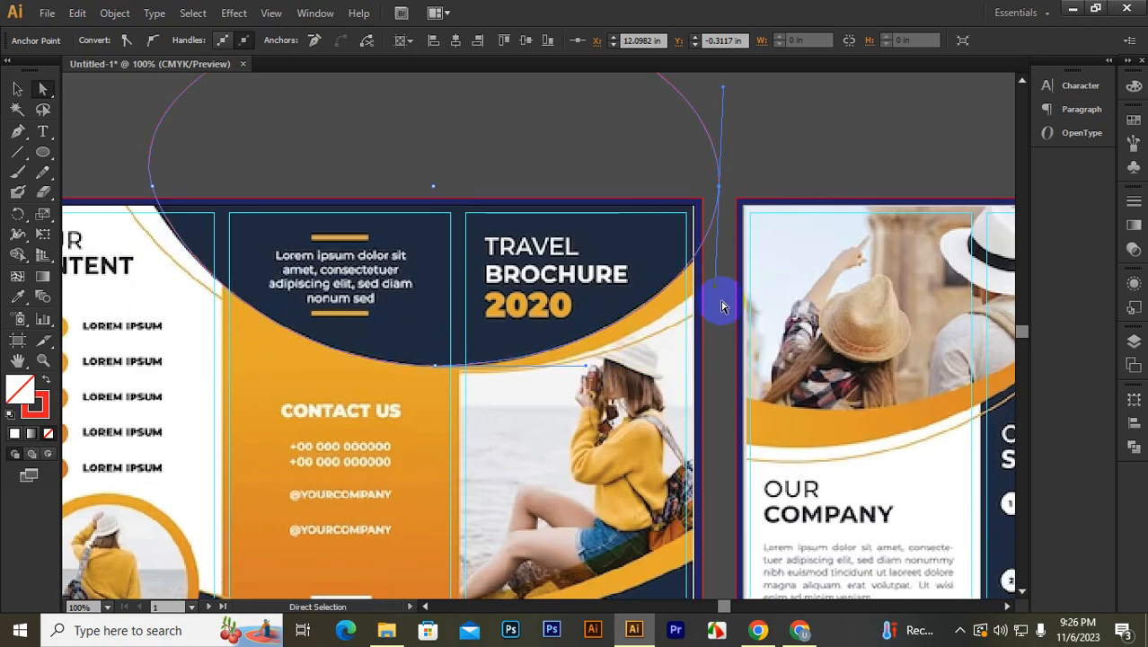
Step: Move the ellipse's left anchor point about 0.12 in outward so the outline follows the dark blue shape's upper-left edge
click(17, 89)
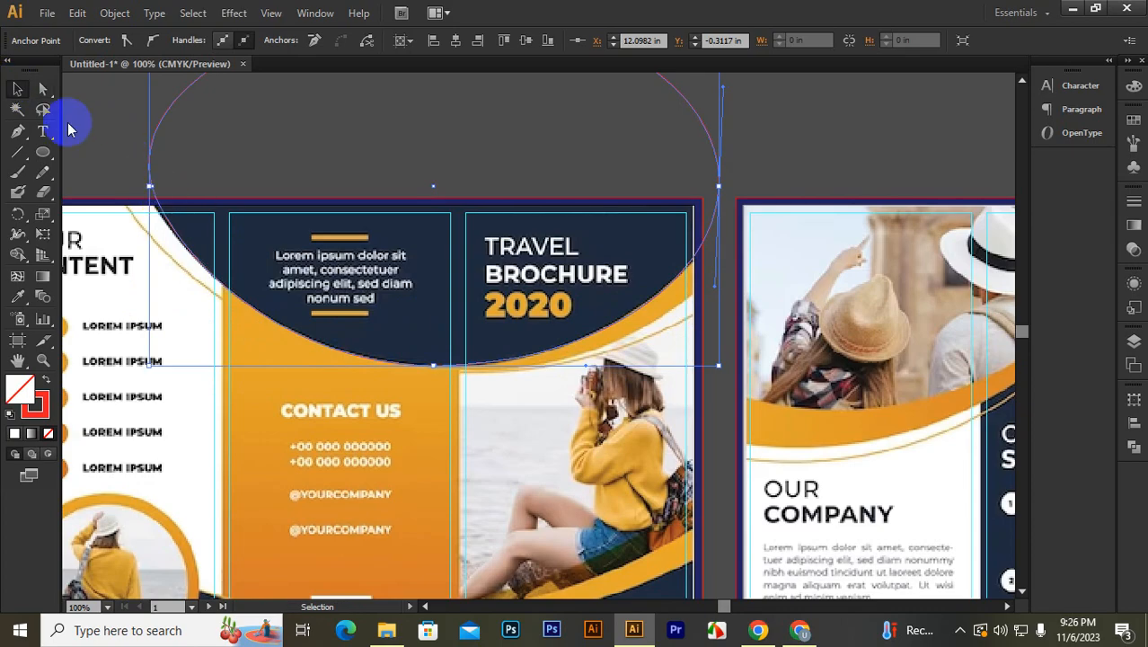
click(42, 89)
drag(153, 189, 145, 188)
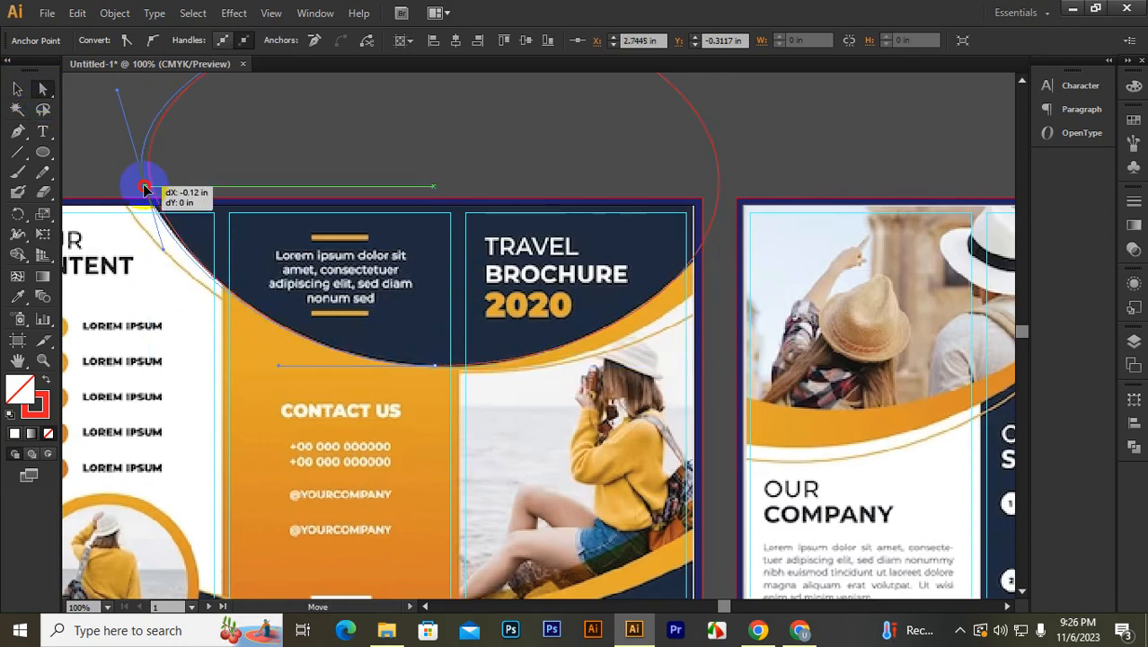
scroll(176, 226, up, 1)
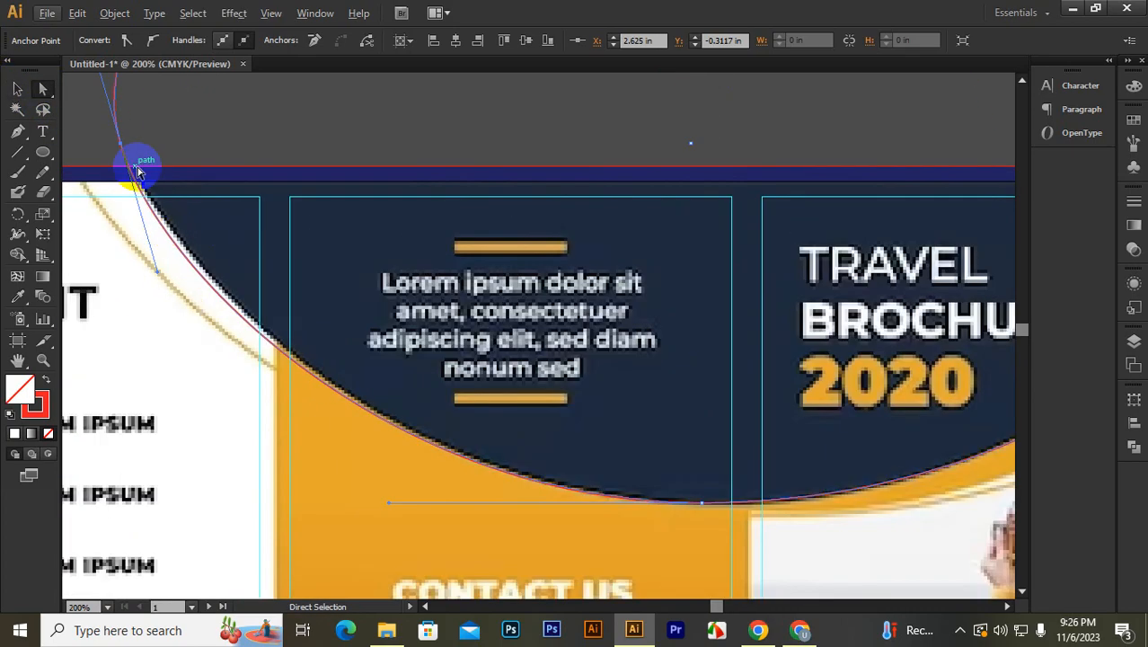
click(264, 148)
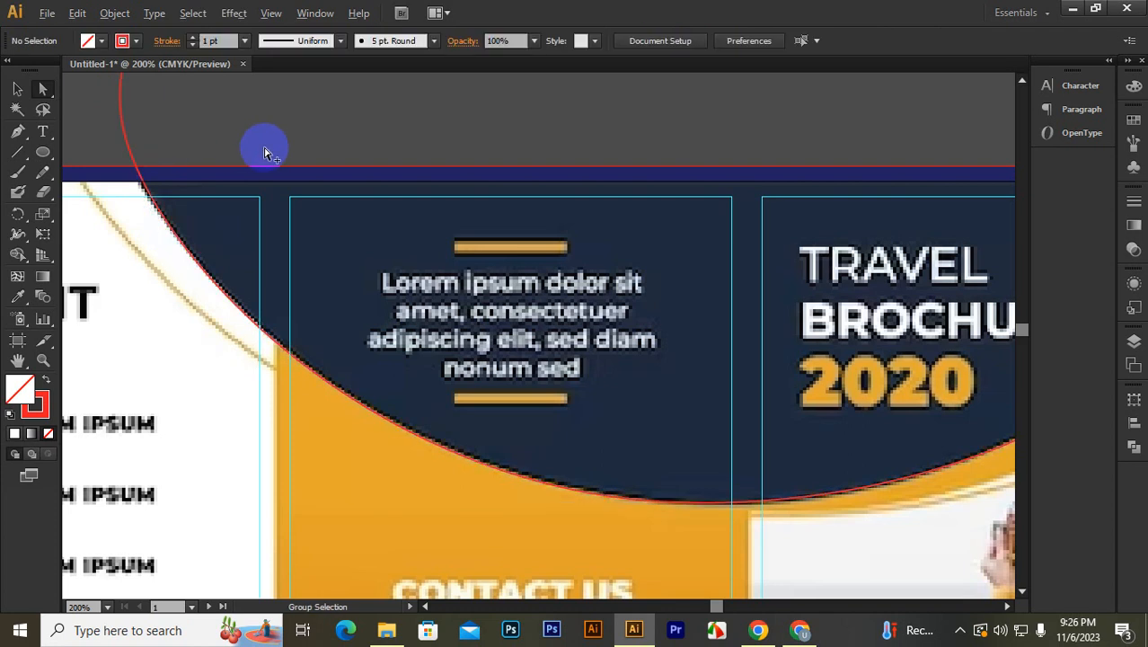
Step: Duplicate the fitted ellipse slightly to the right so the copy follows the orange band's outer edge on the cover panel
scroll(280, 216, down, 3)
click(42, 89)
click(17, 89)
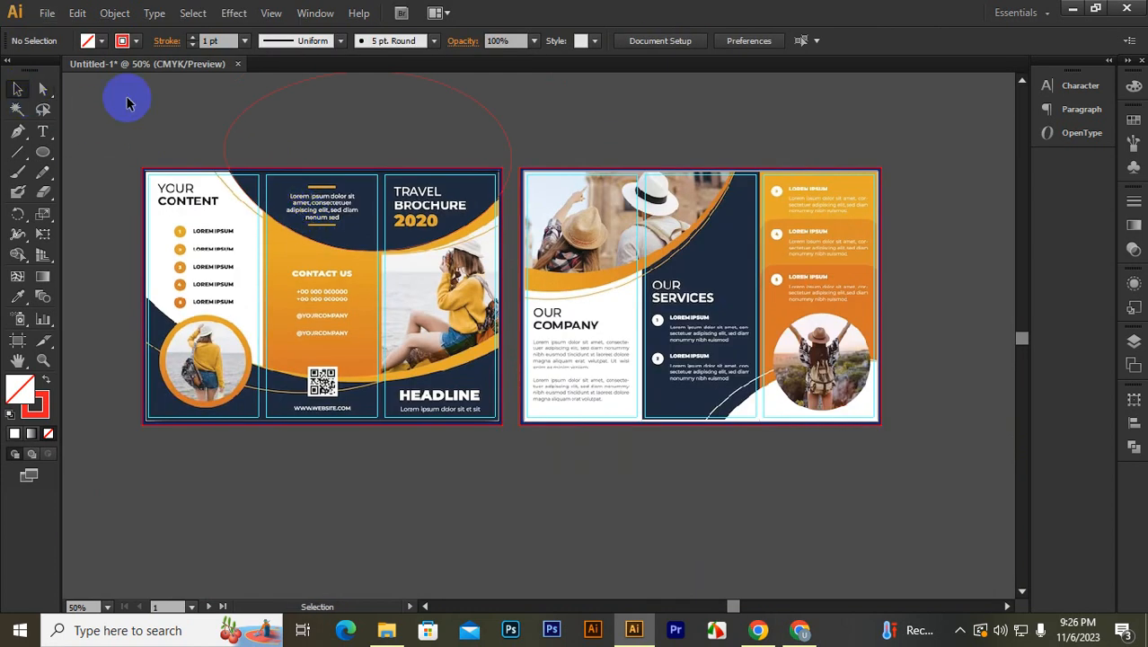
click(300, 132)
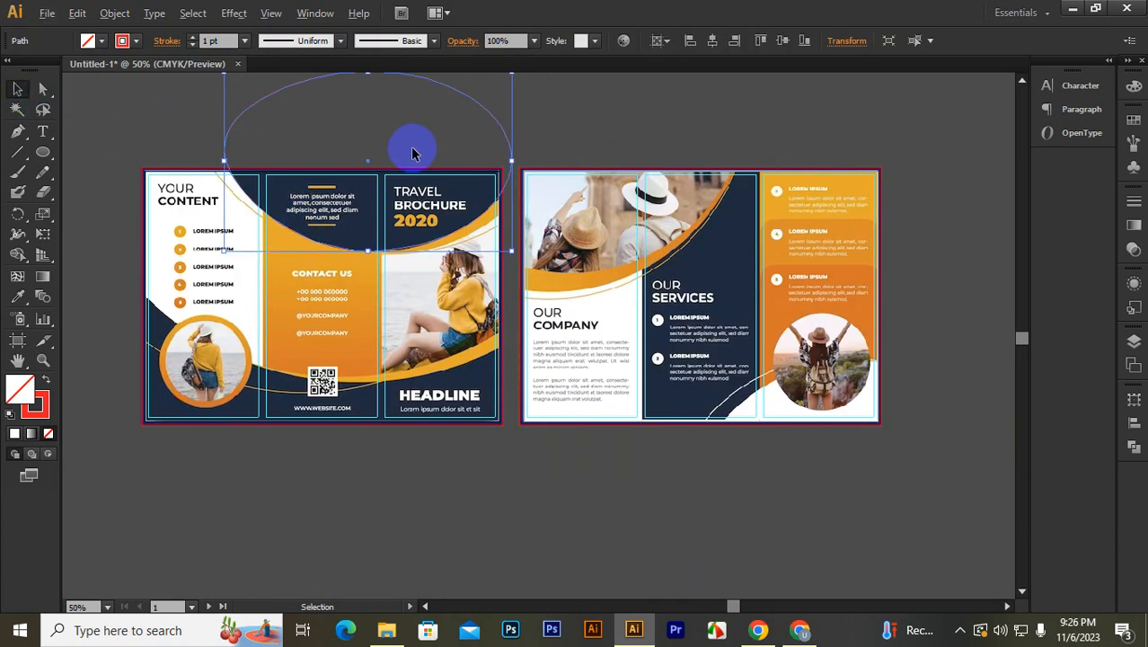
scroll(411, 146, up, 2)
drag(328, 217, 410, 166)
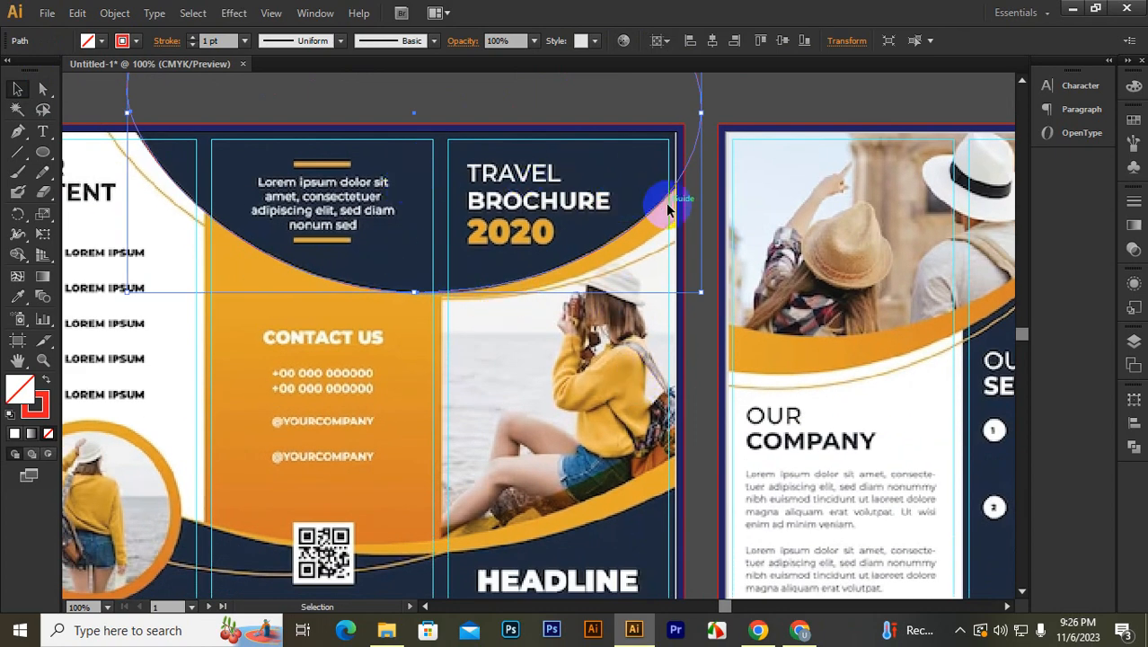
drag(657, 208, 687, 216)
click(705, 367)
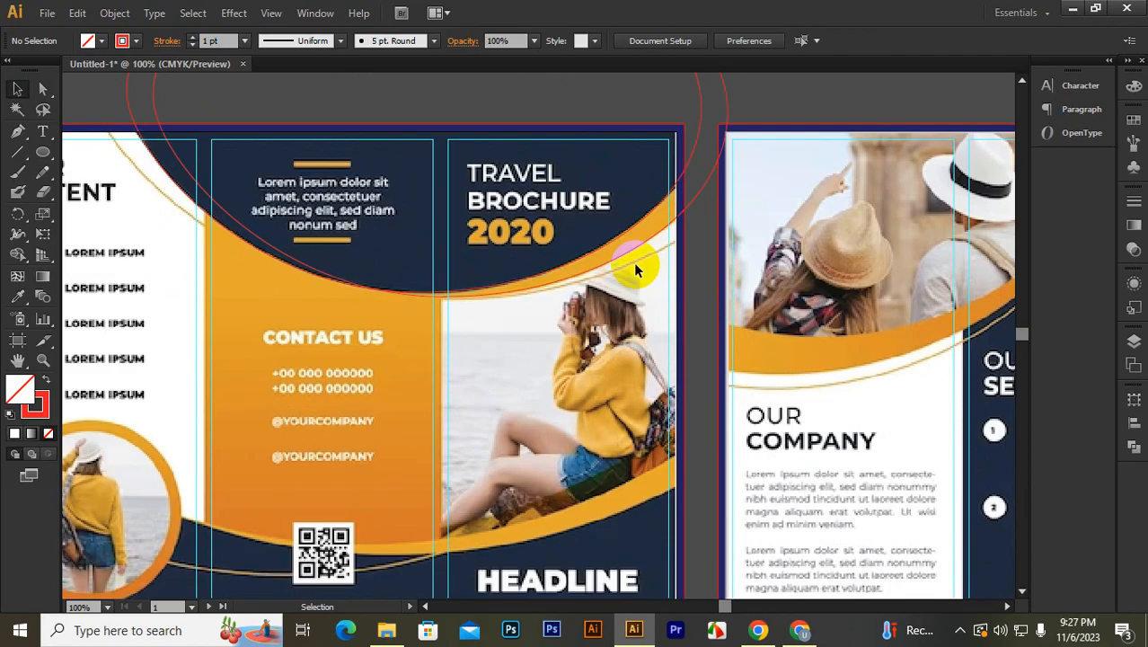
Step: Duplicate the ellipse copy further right and down so it follows the thin gold line above the woman's hat
click(653, 241)
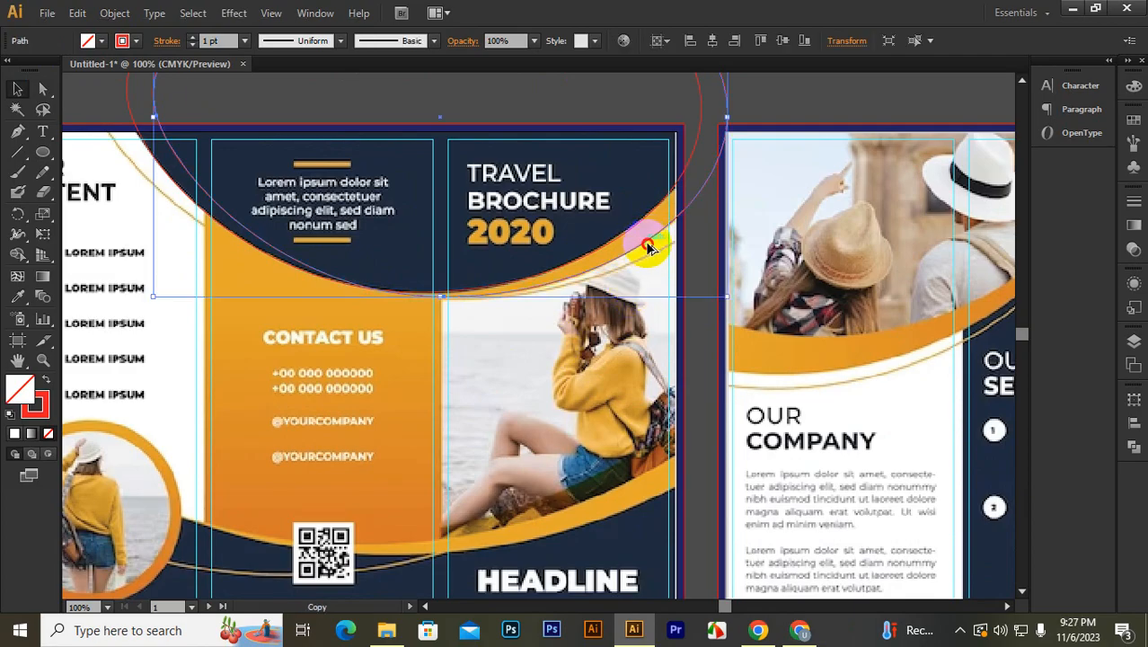
mouse_move(653, 248)
mouse_down()
mouse_move(679, 243)
mouse_move(640, 258)
mouse_up()
click(702, 356)
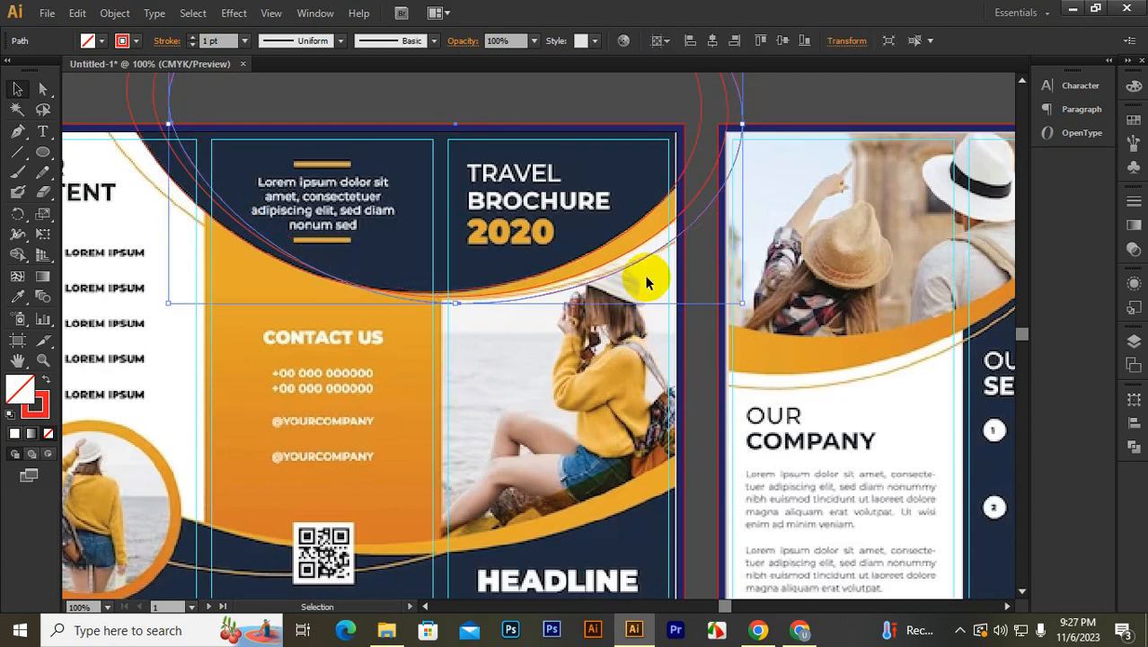
key(ctrl+z)
drag(261, 333, 407, 360)
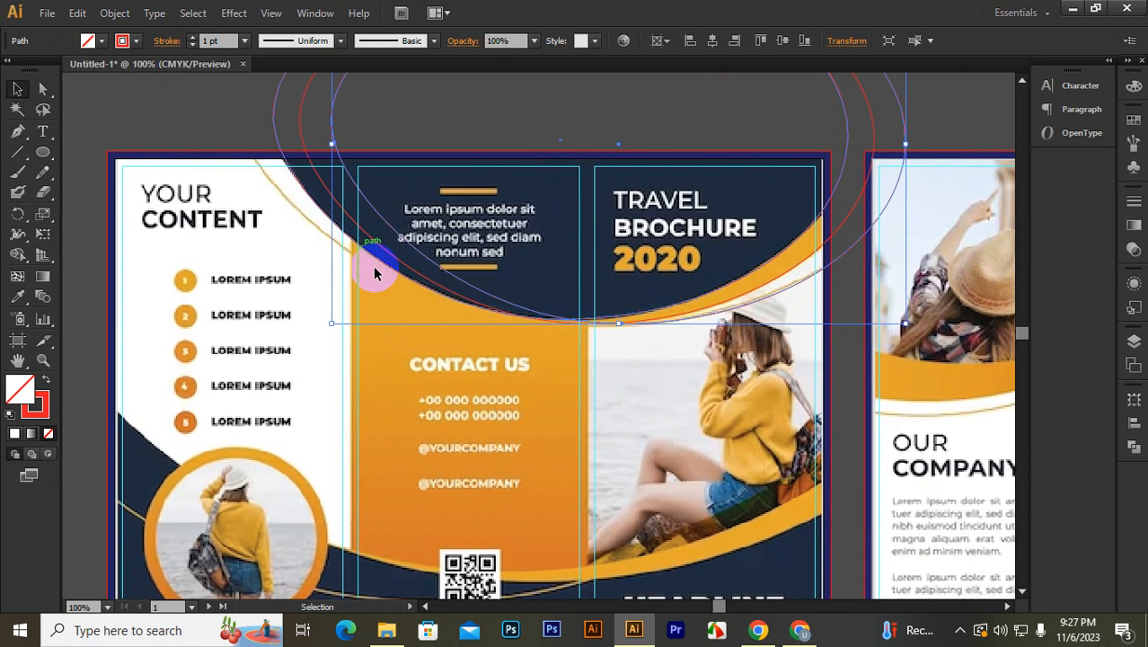
Step: Duplicate the original ellipse up and to the left so it follows the thin gold curve beside the YOUR CONTENT panel
click(284, 171)
click(280, 158)
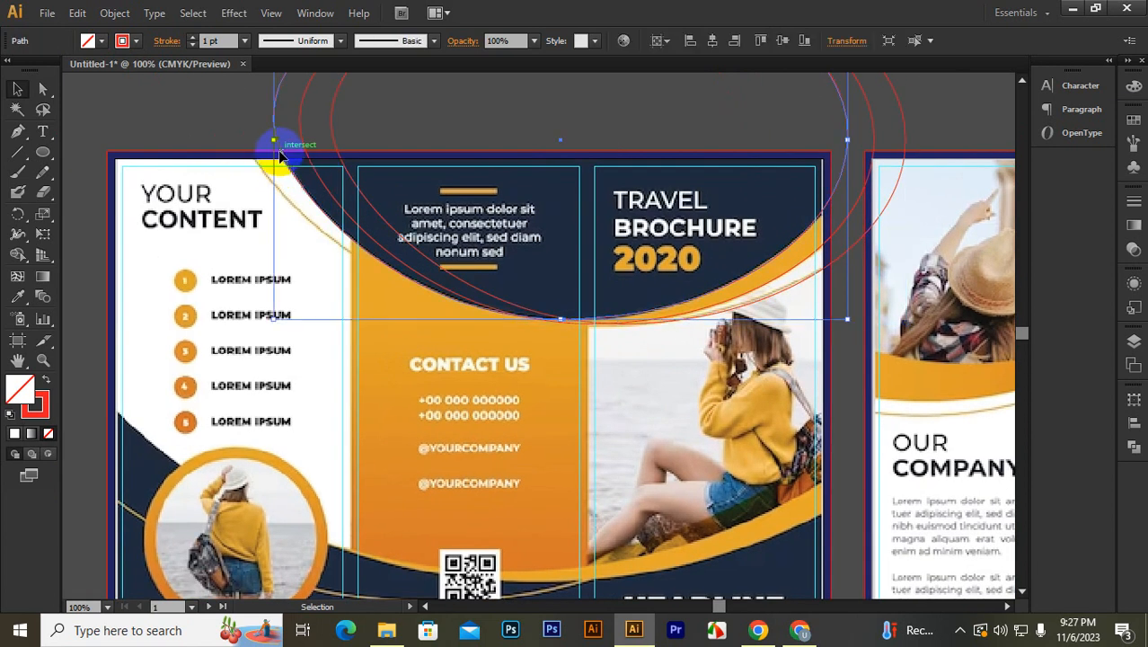
drag(279, 158, 241, 140)
click(141, 108)
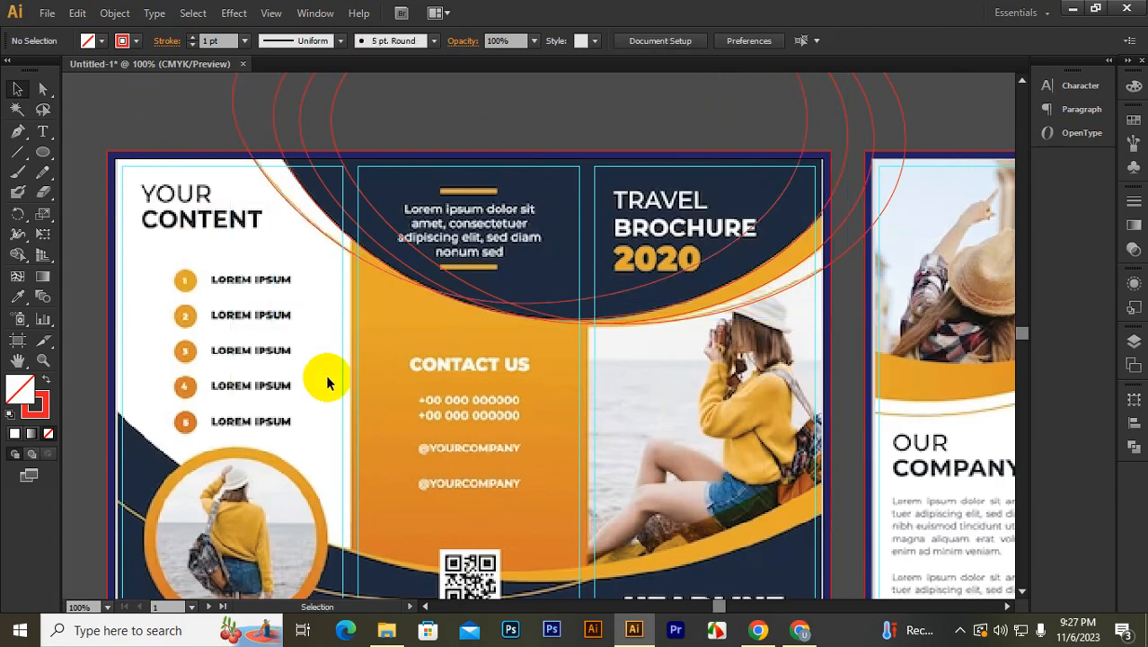
Step: Draw an unfilled red rectangle across the first artboard's width, from the navy shape's upper-left tip to the lower guide
alt+scroll(305, 376, down, 1)
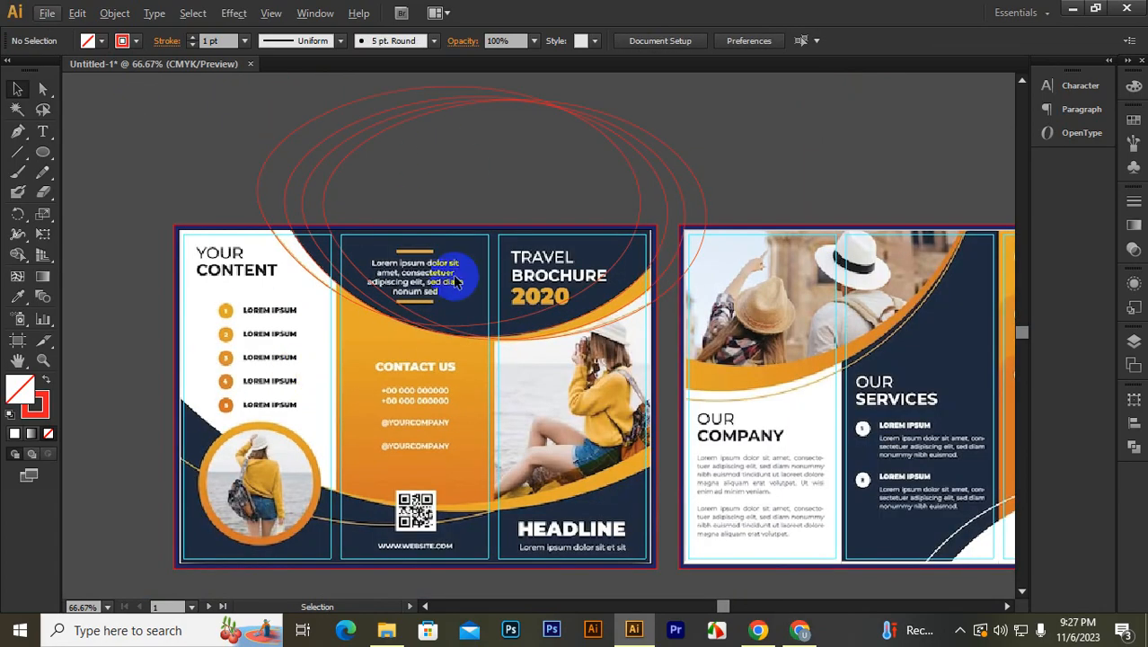
alt+scroll(401, 306, up, 1)
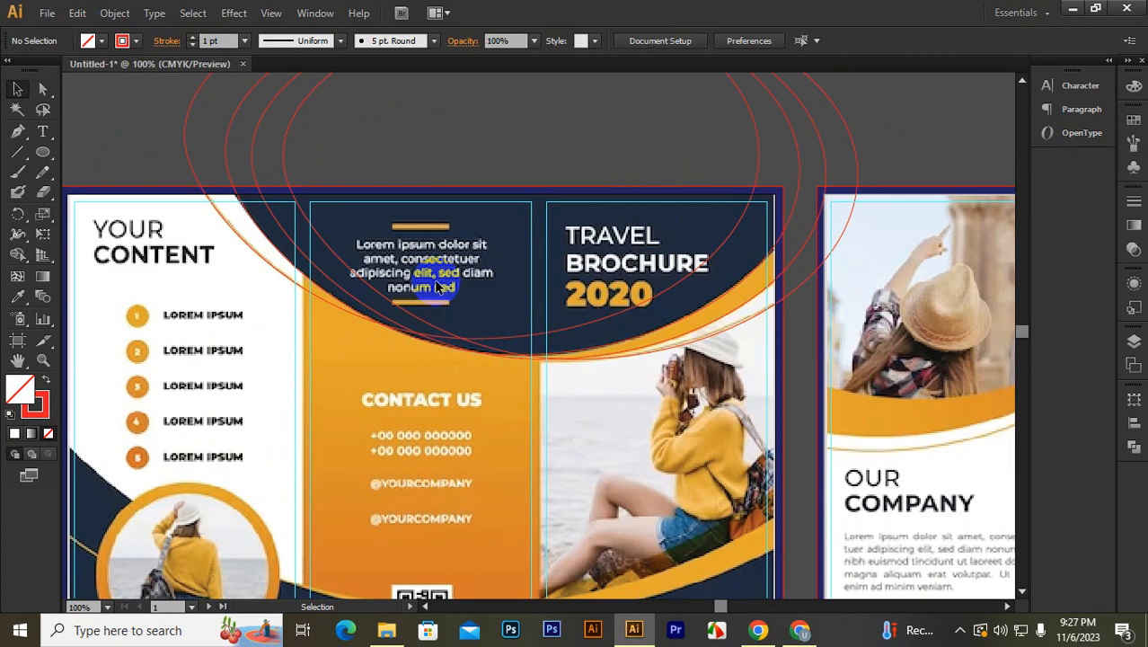
scroll(434, 279, down, 3)
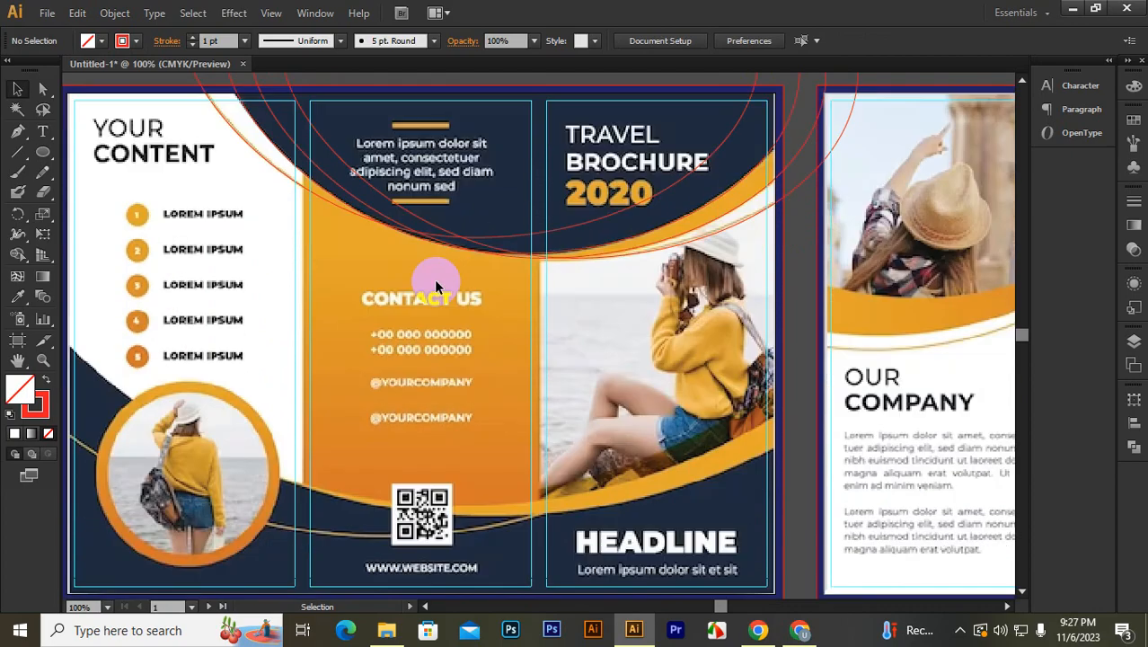
alt+scroll(396, 331, down, 3)
alt+scroll(396, 363, up, 2)
scroll(396, 363, left, 2)
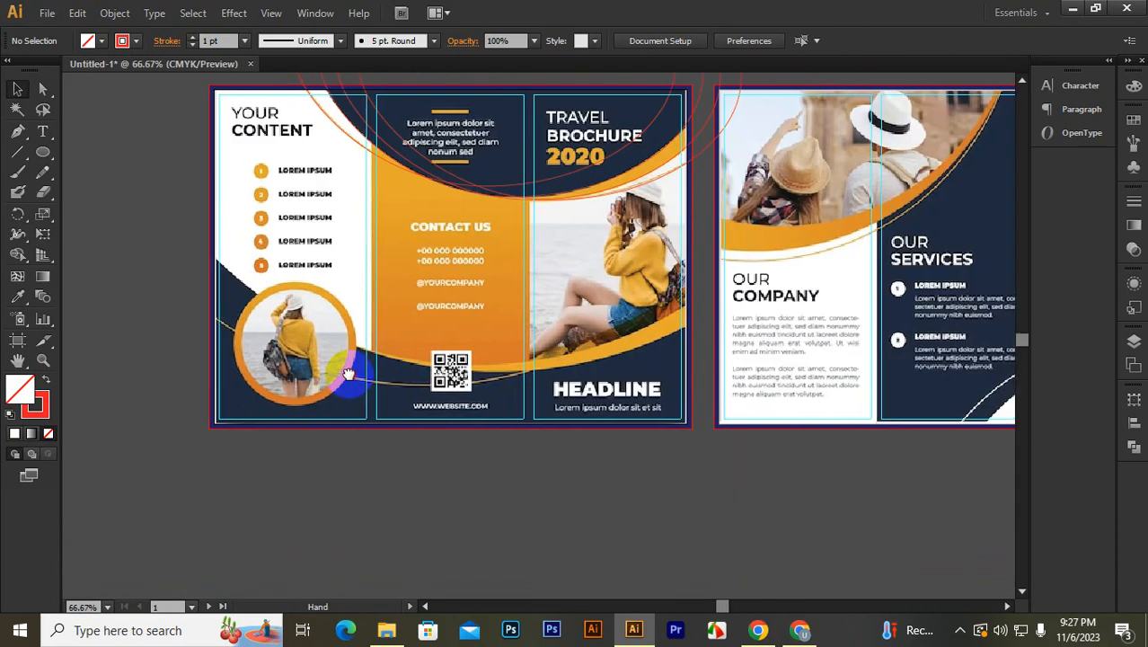
alt+scroll(396, 333, up, 1)
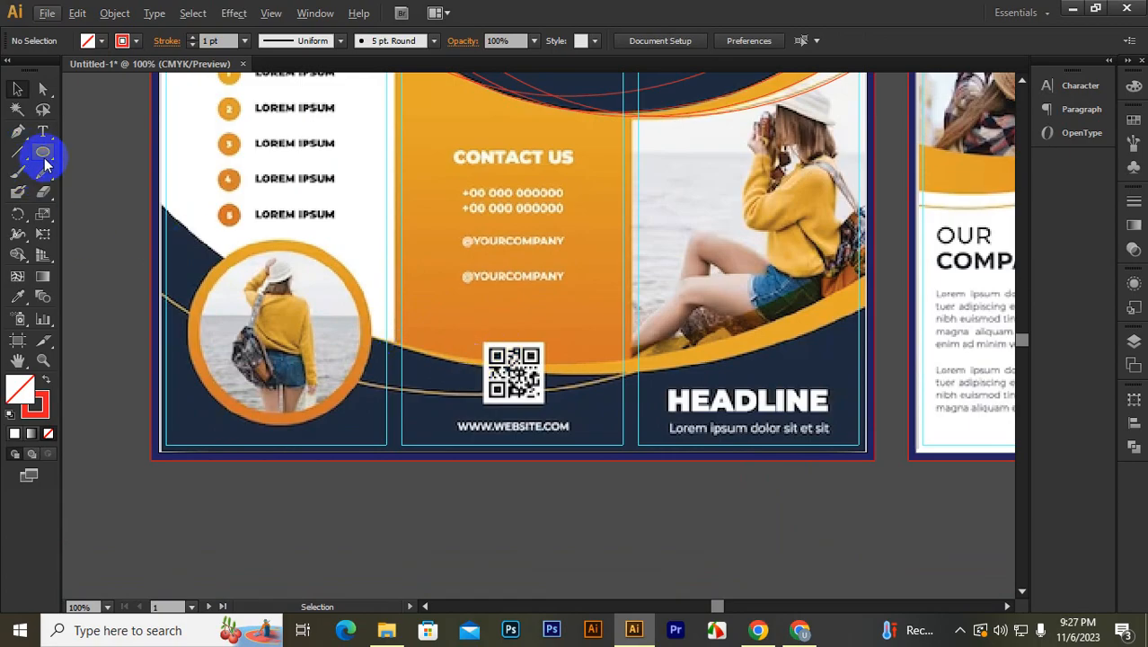
drag(45, 162, 121, 151)
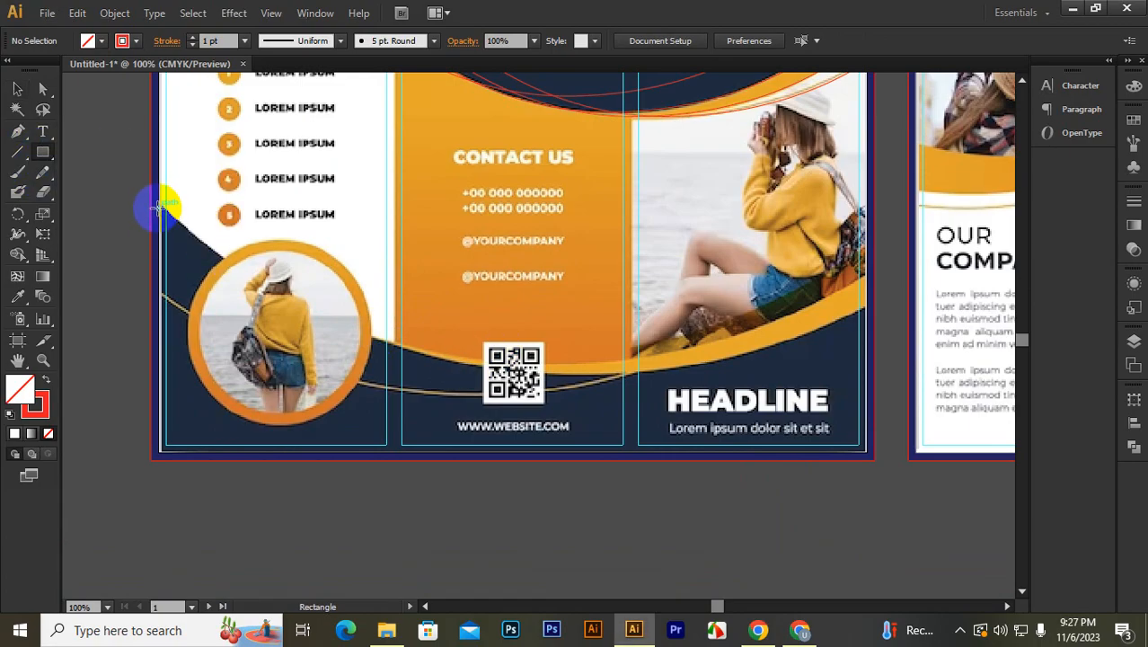
mouse_move(157, 207)
mouse_down()
mouse_move(513, 406)
mouse_move(687, 436)
mouse_move(866, 446)
mouse_up()
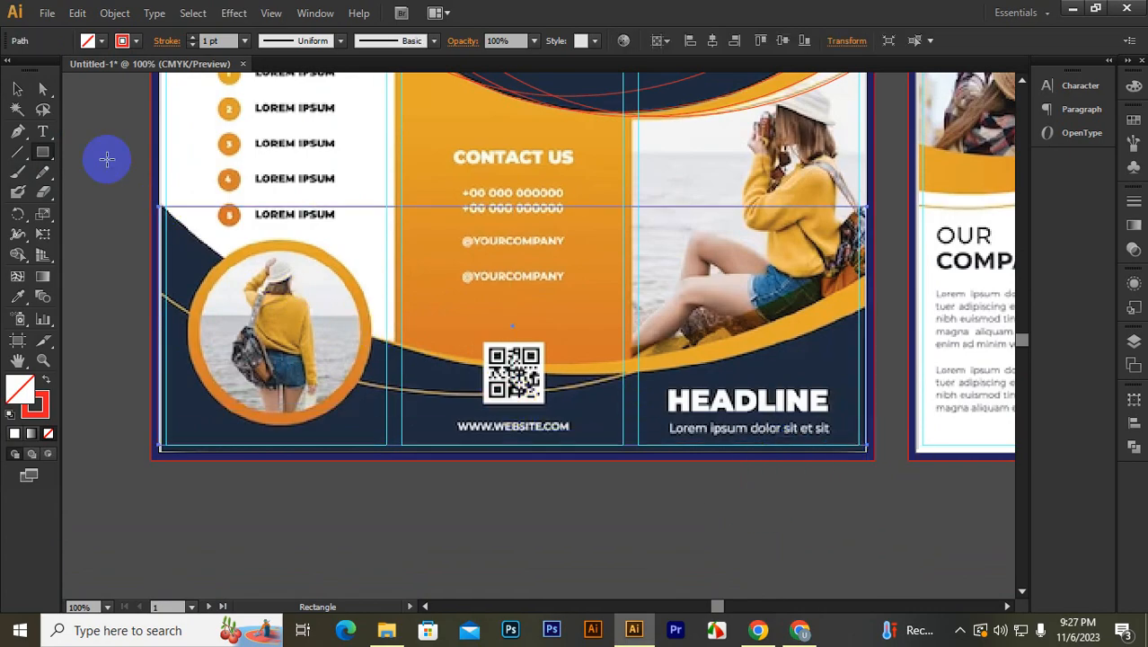
Step: Lower the rectangle's upper-right corner to about Y 5.875 in, where the navy shape meets the page's right edge
click(42, 88)
scroll(815, 284, up, 2)
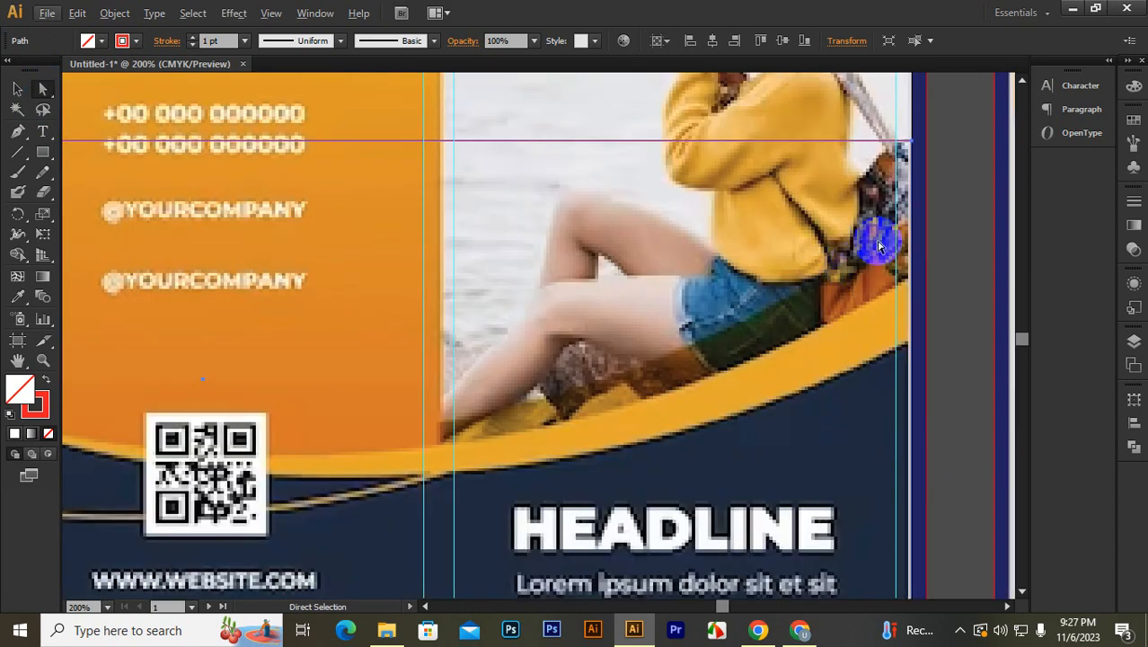
drag(917, 144, 910, 348)
scroll(426, 359, down, 3)
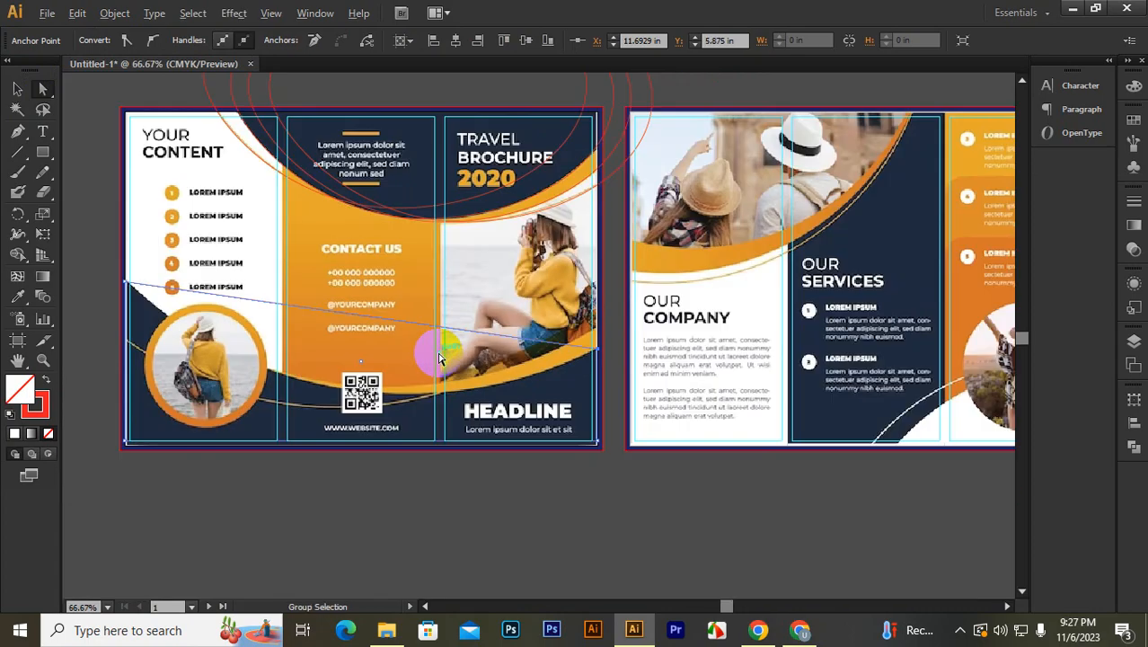
Step: Add two anchor points along the shape's slanted upper edge, one near the fifth list item and one beside the contact details
scroll(259, 346, up, 1)
drag(259, 351, 318, 341)
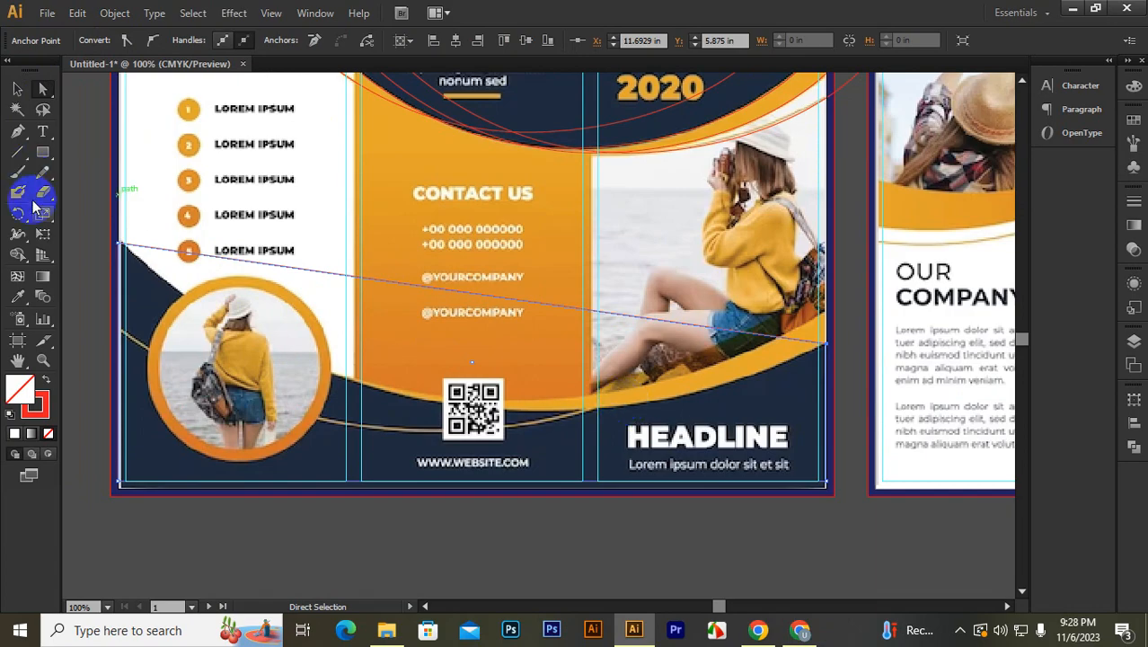
drag(21, 135, 90, 151)
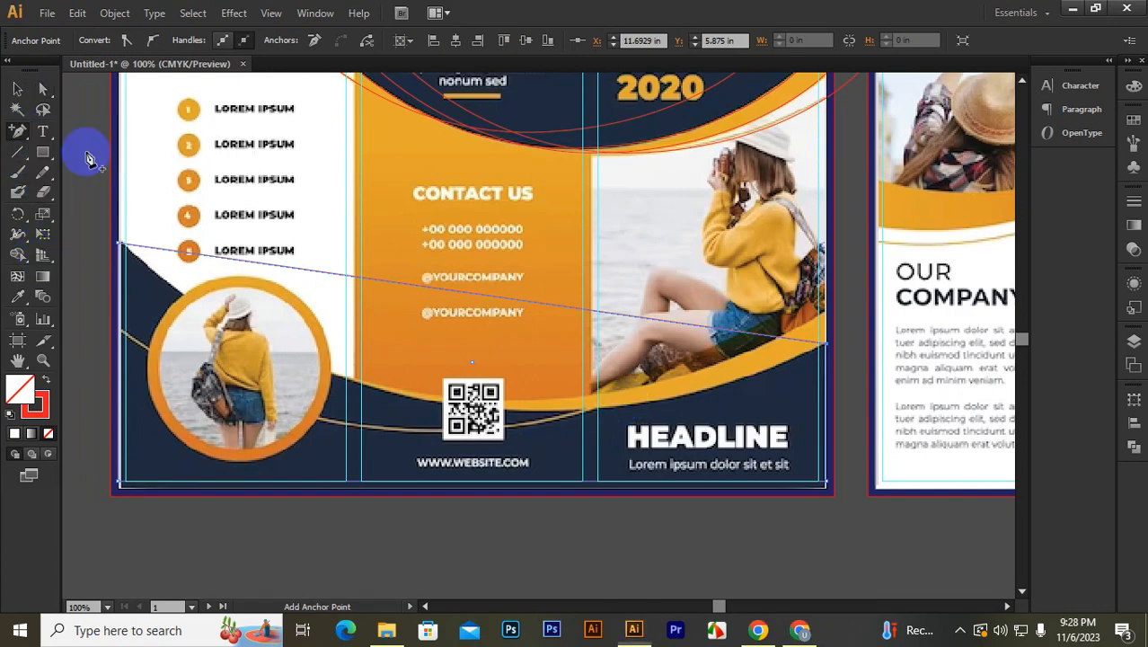
click(295, 268)
click(543, 304)
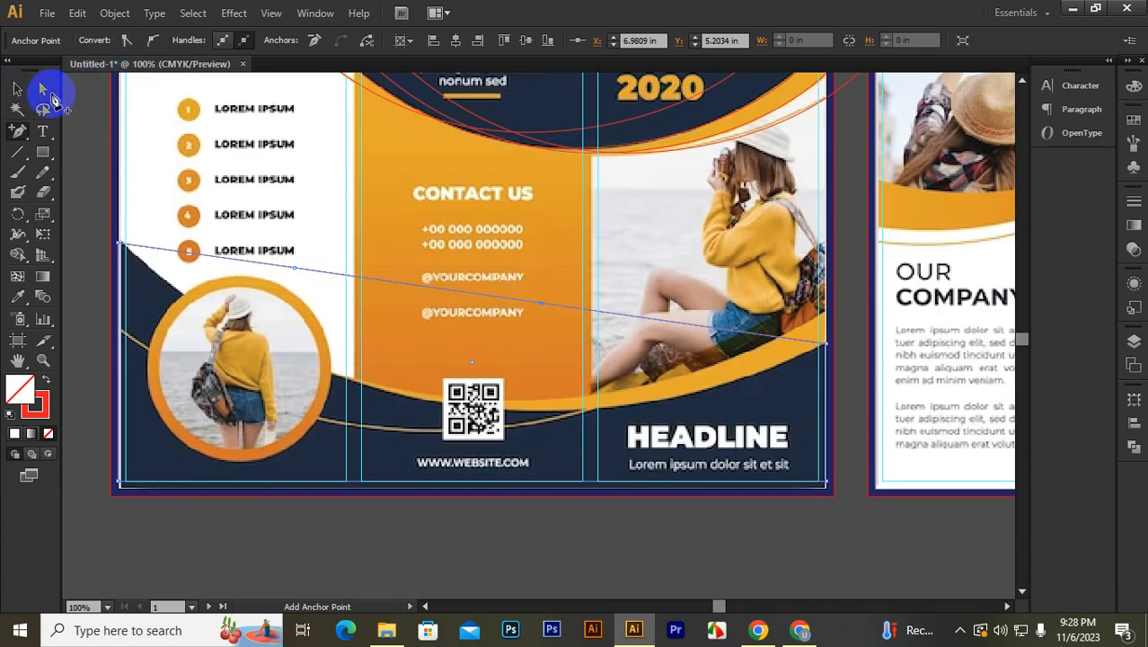
click(292, 268)
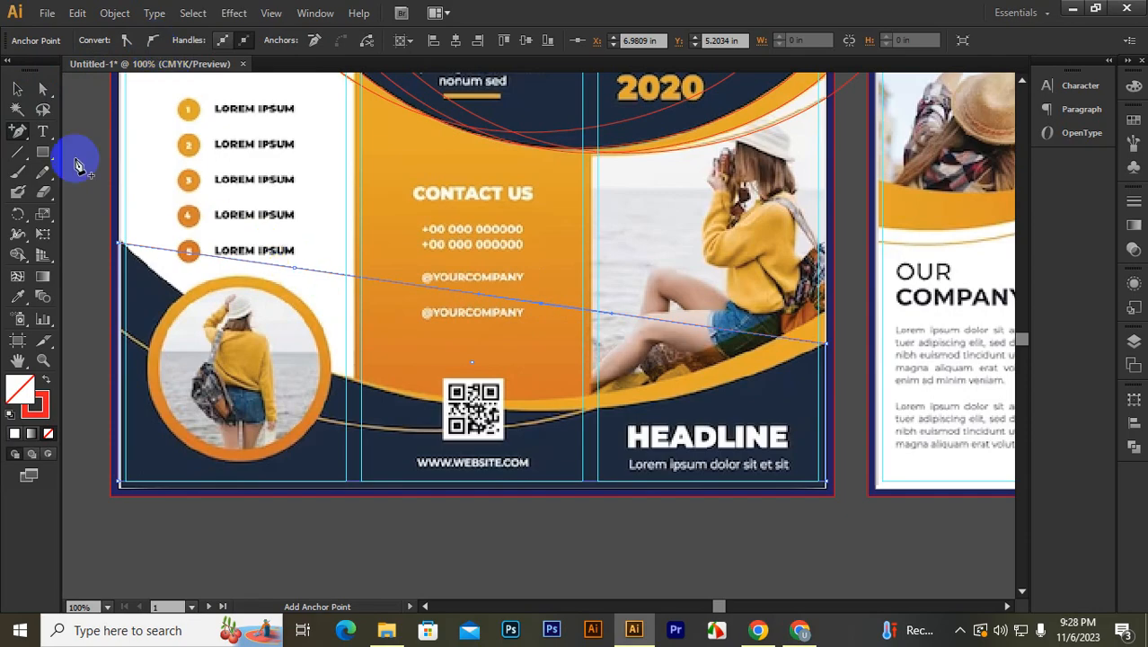
Step: Smooth the two added anchors, move them to about 2.89, 6.08 in and 7.80, 6.89 in, and bend the edge along the navy curve
click(294, 267)
click(152, 41)
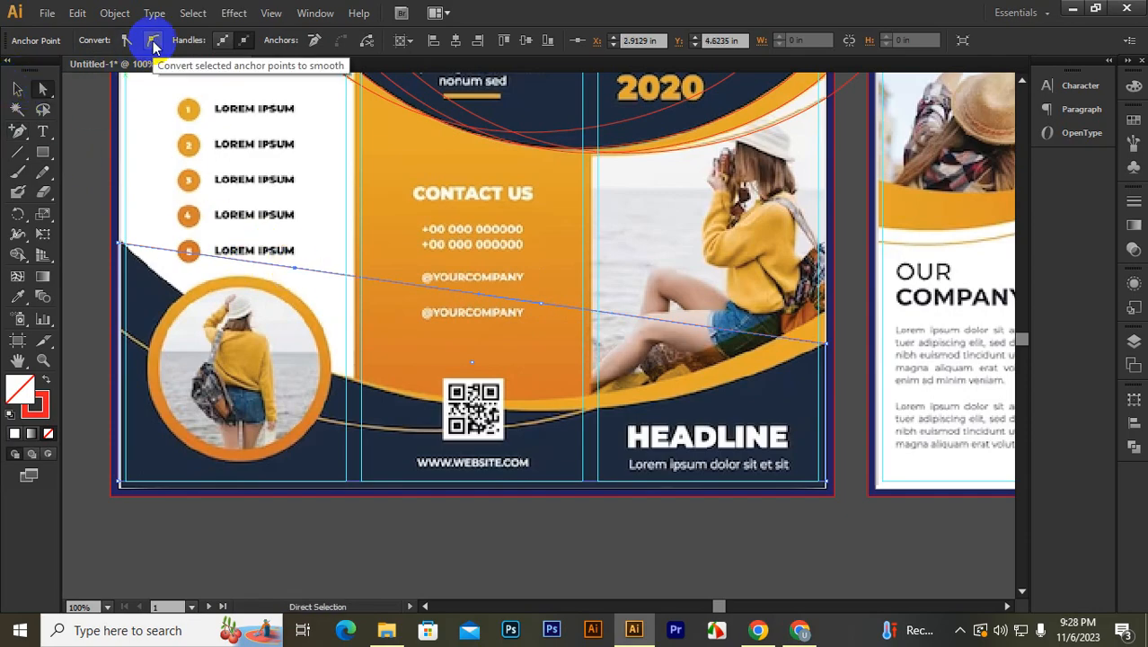
drag(540, 306, 577, 407)
drag(294, 269, 401, 395)
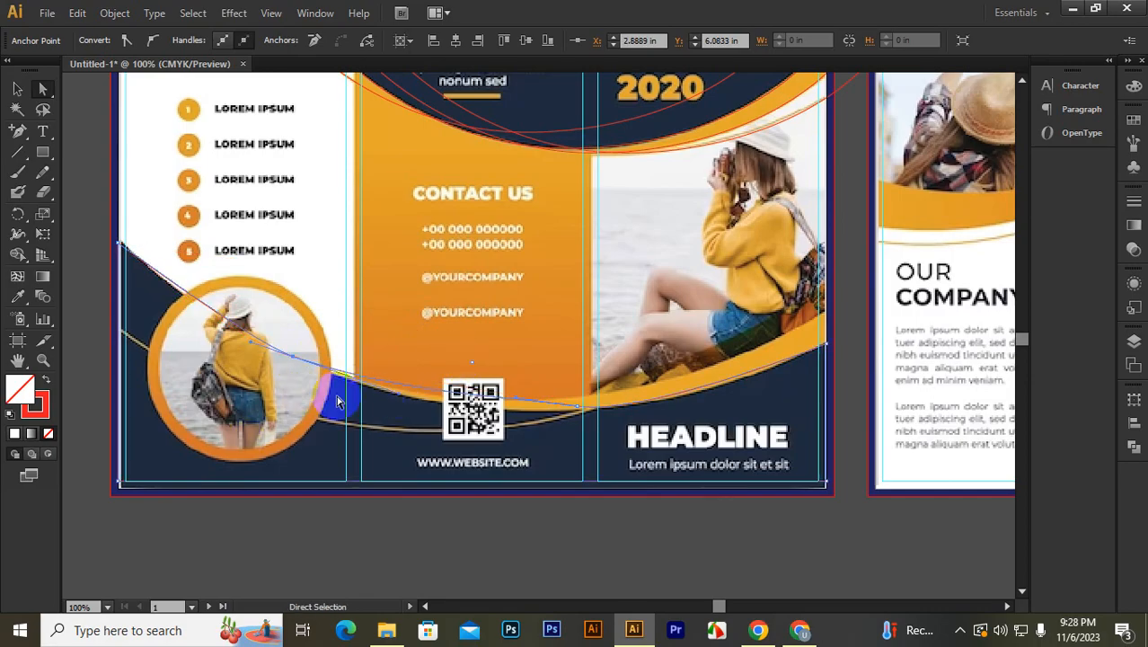
drag(251, 343, 228, 338)
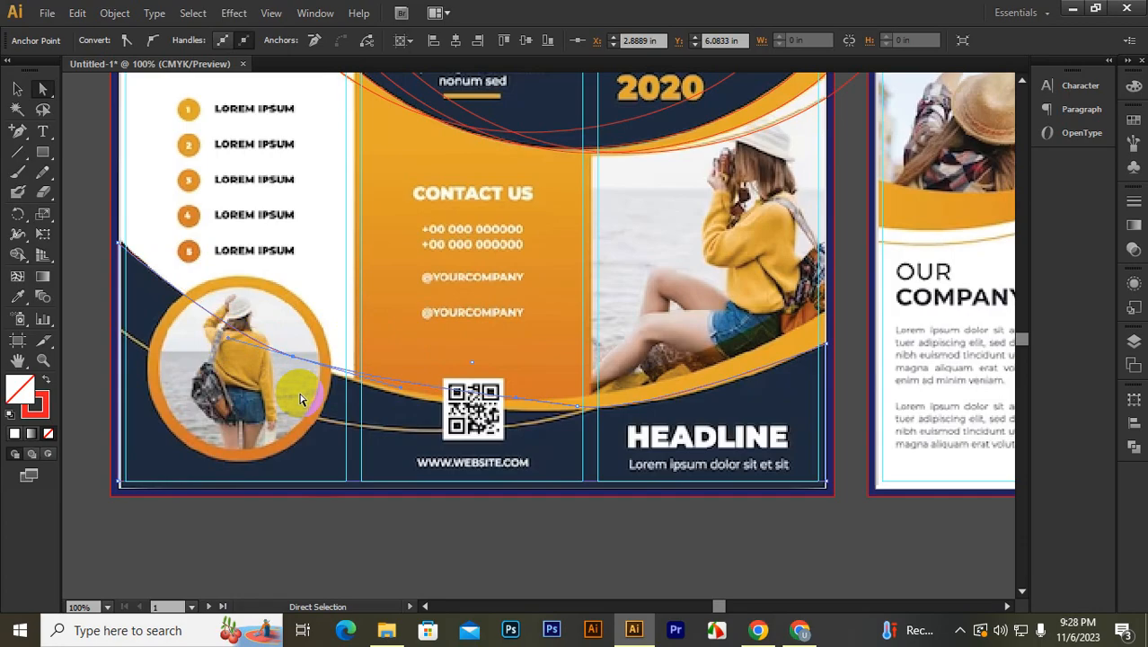
drag(518, 403, 591, 413)
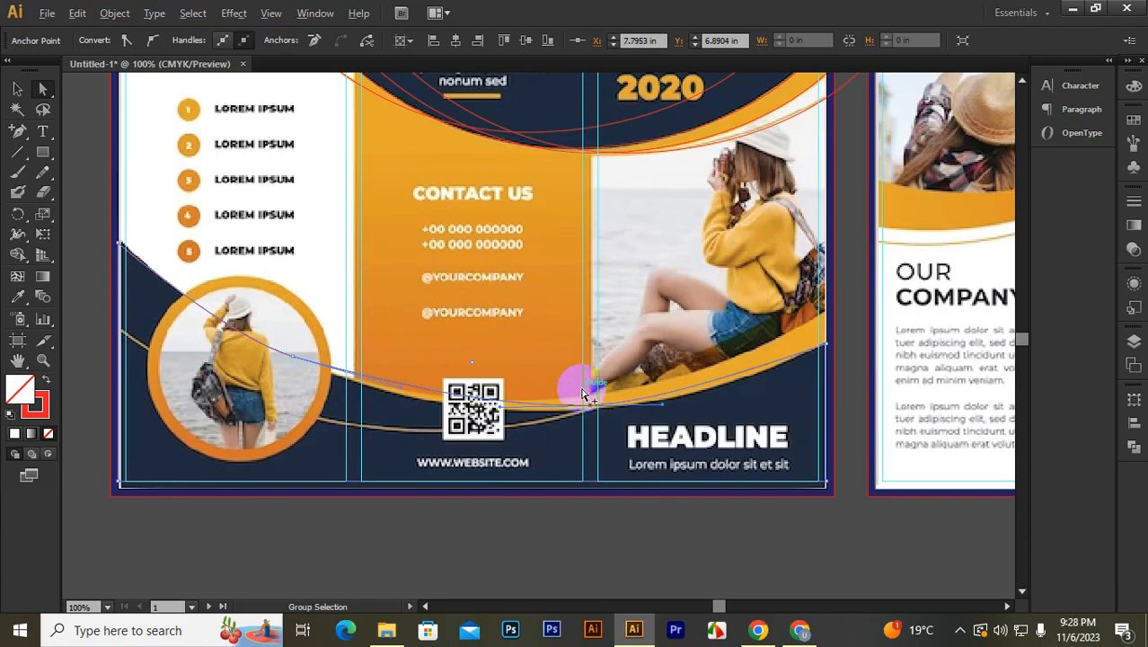
Step: Adjust the facing handles of the two smooth anchors so the path follows the navy edge across the QR code
scroll(582, 393, up, 2)
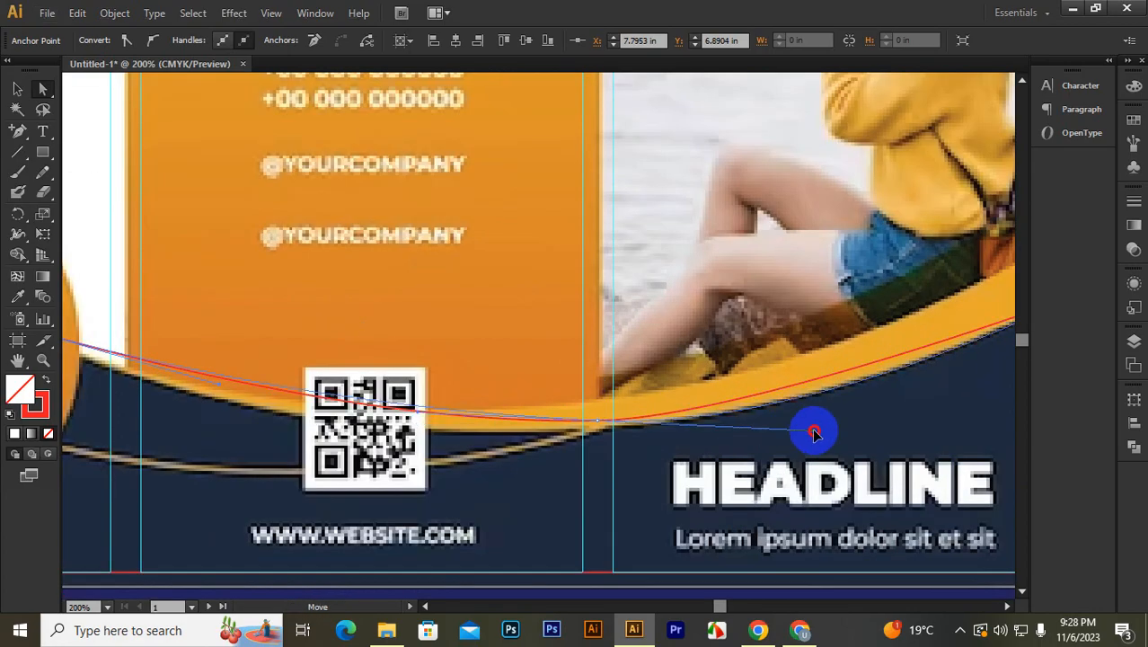
drag(452, 488, 581, 487)
drag(431, 384, 375, 439)
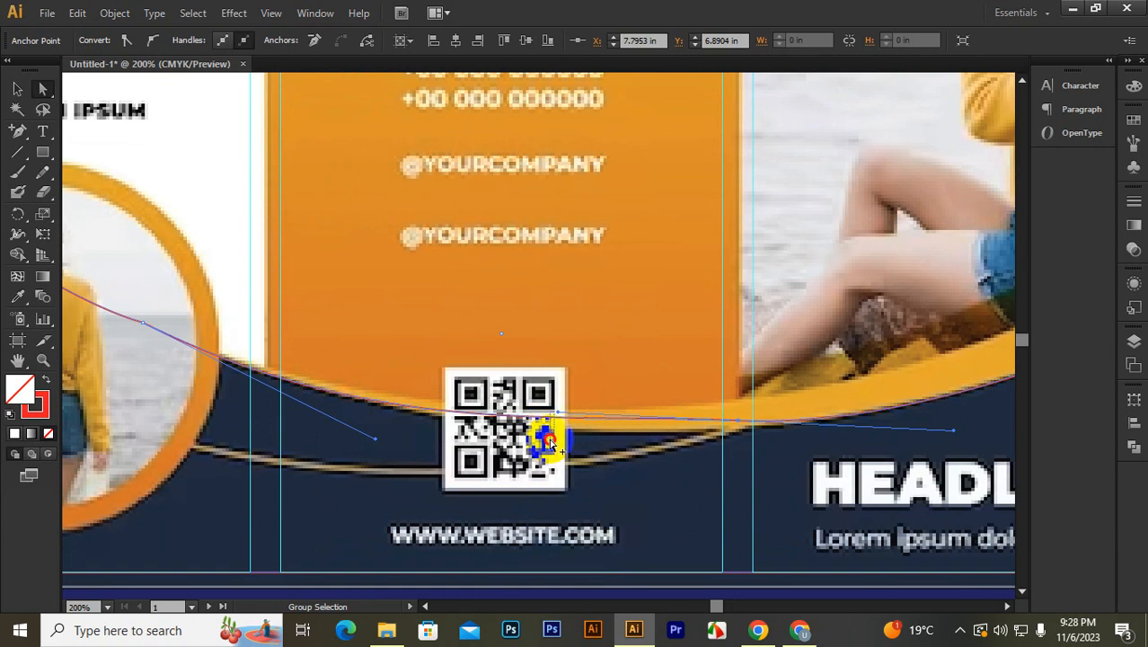
click(550, 440)
click(735, 425)
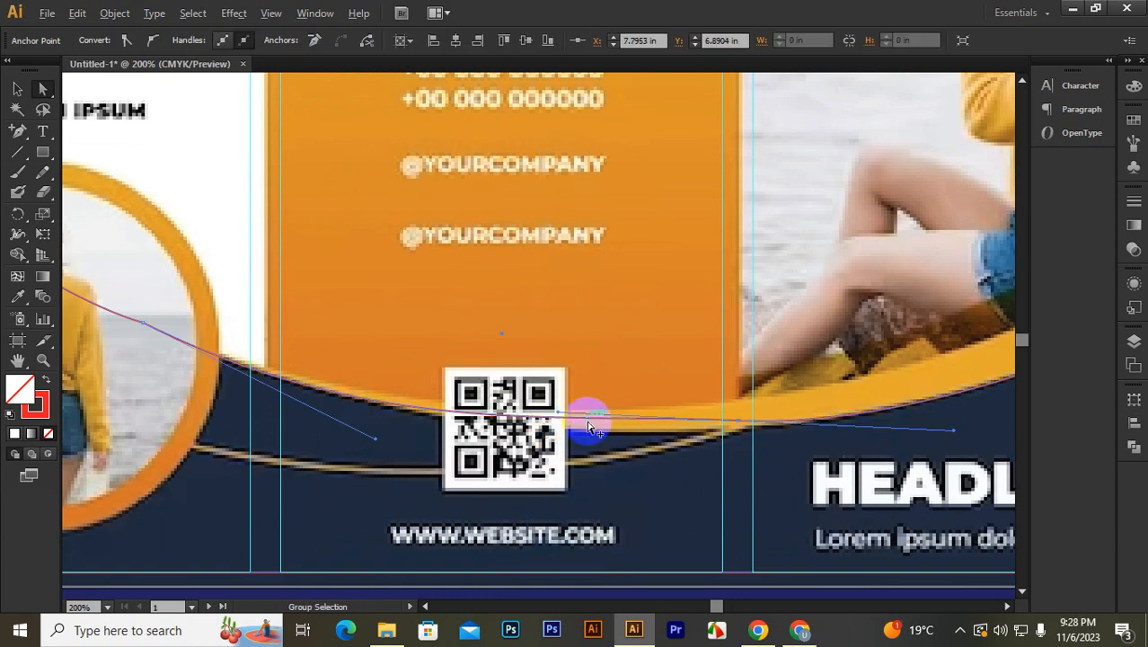
drag(559, 415, 568, 436)
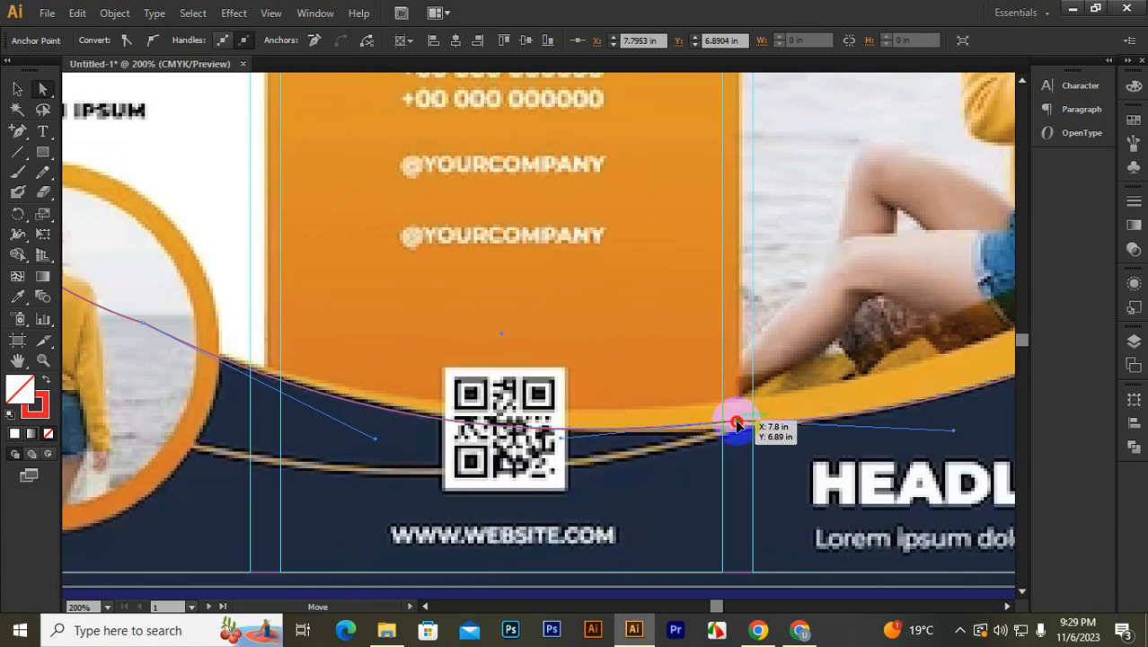
Step: Lower the anchor near HEADLINE to about Y 6.96 in and refine the surrounding handles to match the navy edge, leaving the path deselected
drag(735, 424, 736, 430)
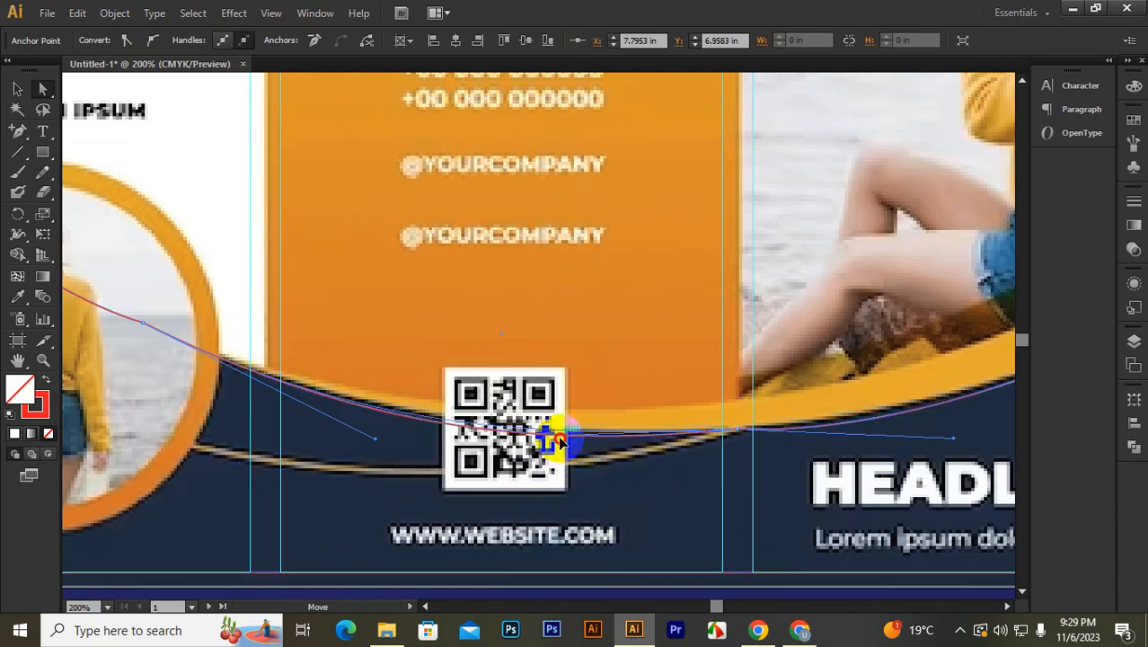
drag(557, 440, 559, 439)
drag(954, 441, 944, 424)
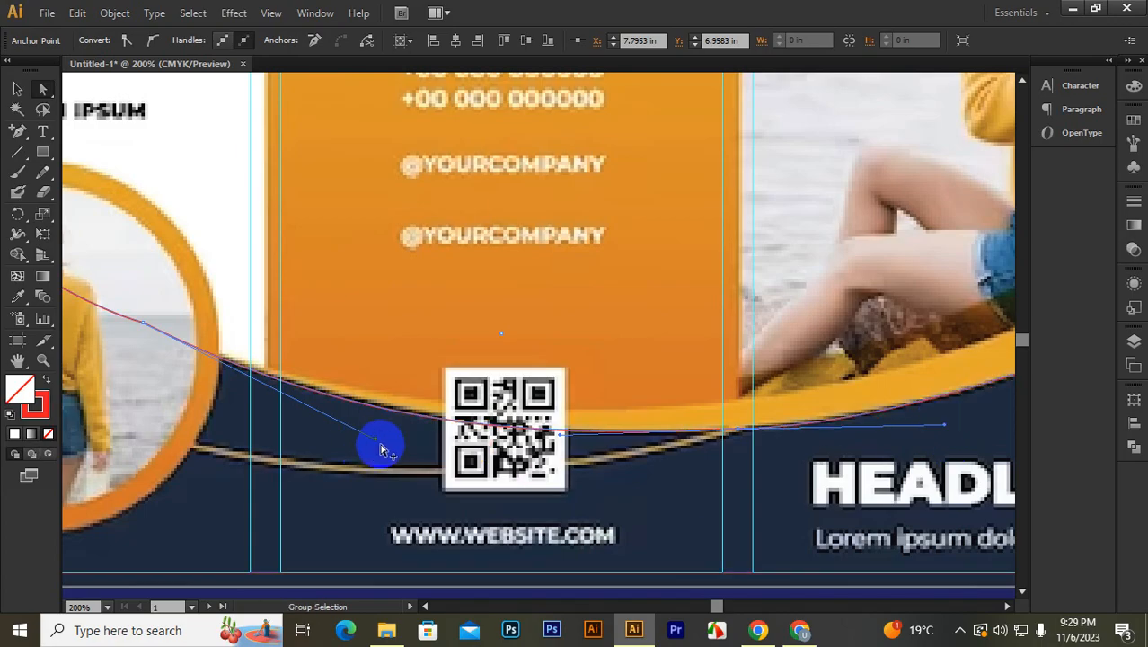
drag(377, 443, 385, 440)
scroll(384, 441, down, 4)
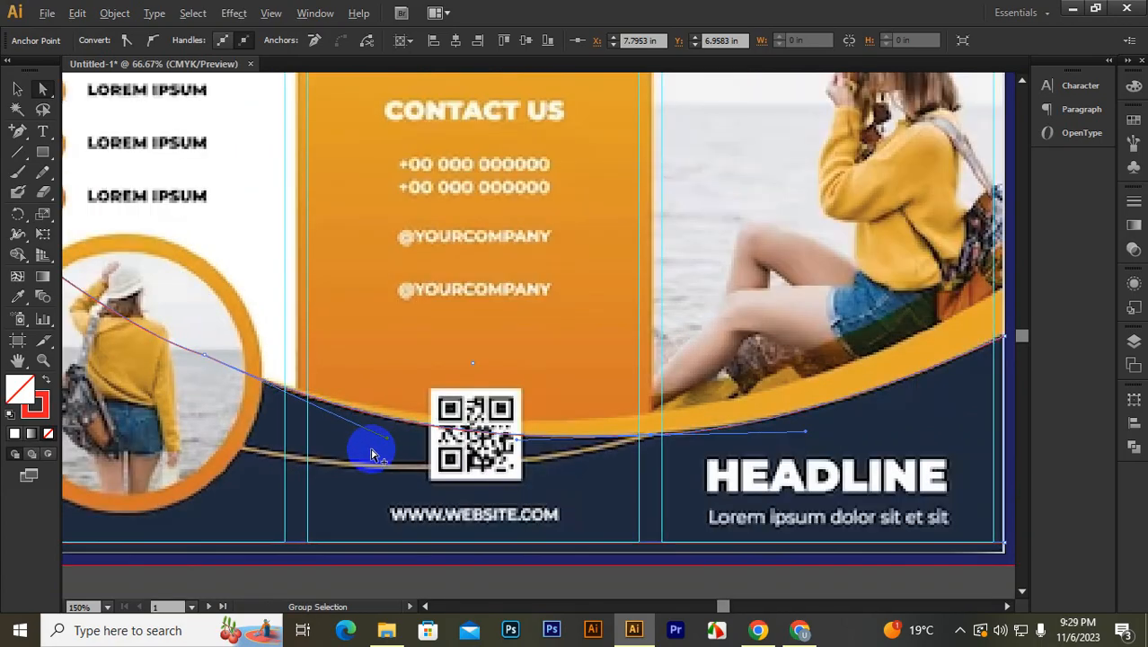
scroll(400, 458, up, 3)
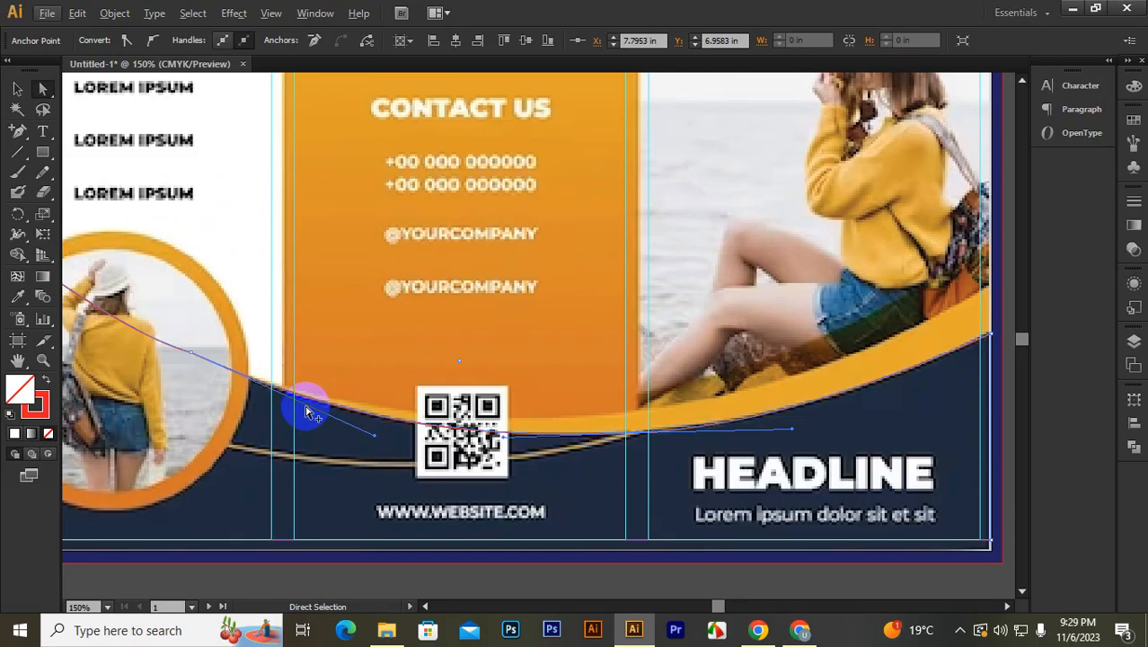
scroll(307, 404, down, 1)
click(17, 88)
click(345, 580)
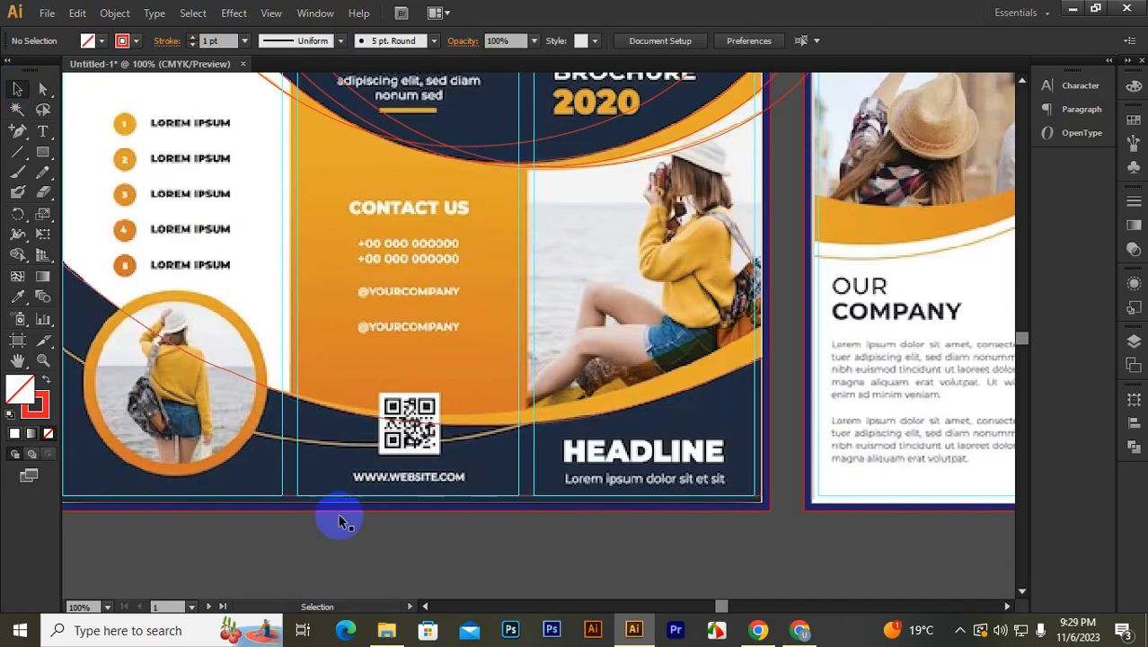
Step: Duplicate the traced wave shape upward and rotate the copy counterclockwise about its page-edge anchor to follow the gold band
click(312, 405)
drag(364, 565, 445, 557)
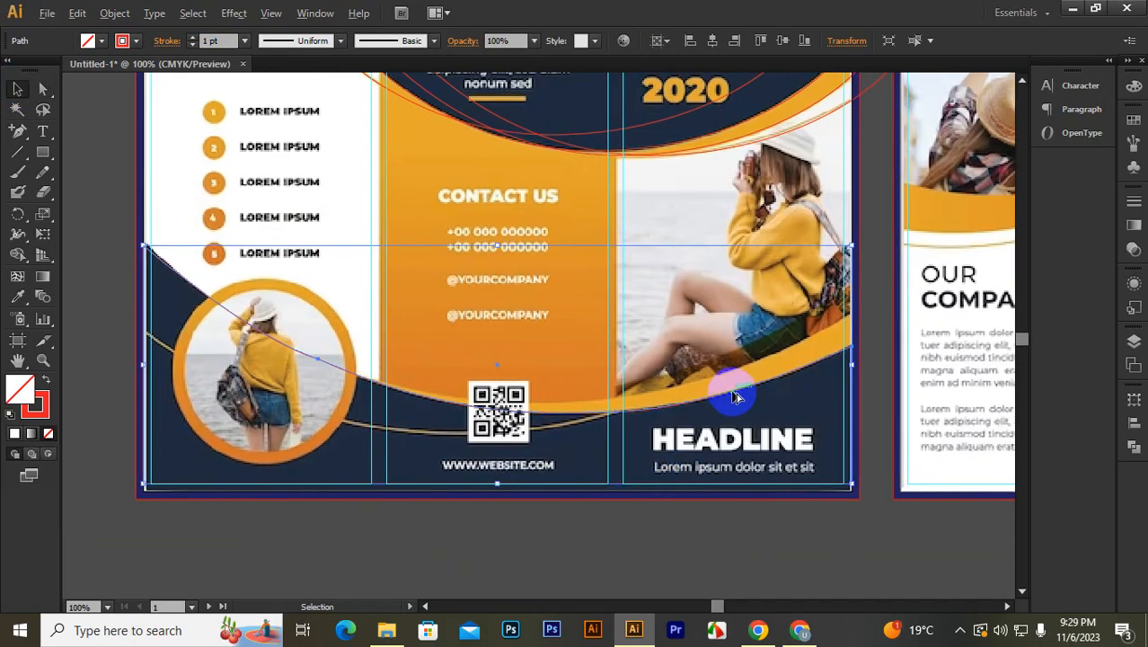
drag(735, 396, 736, 361)
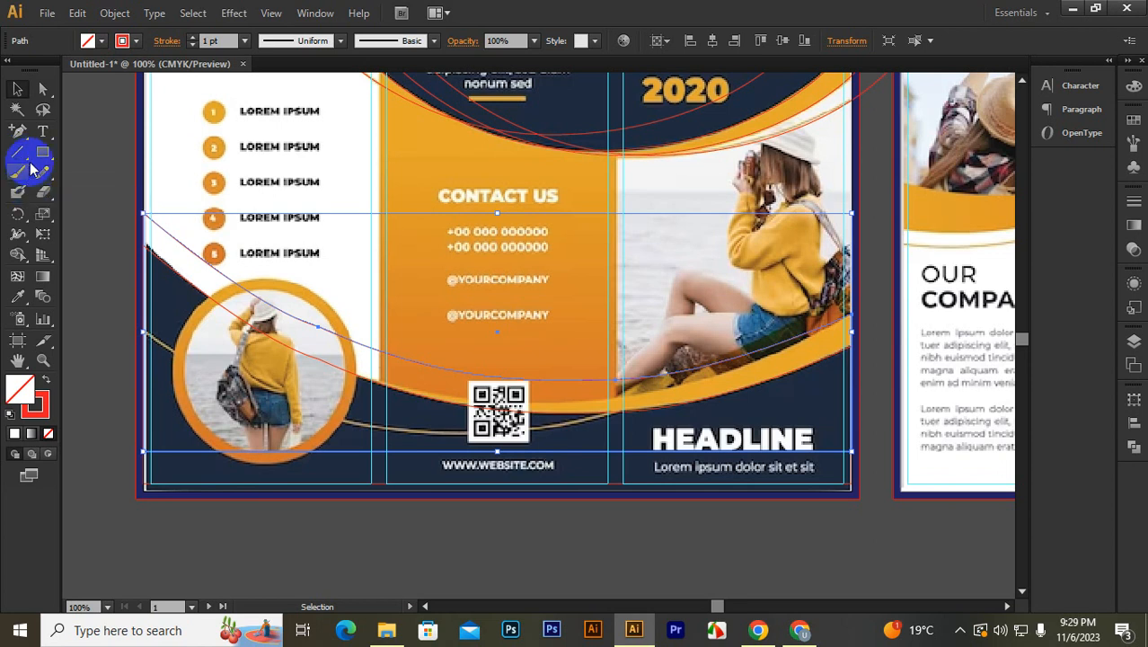
click(18, 212)
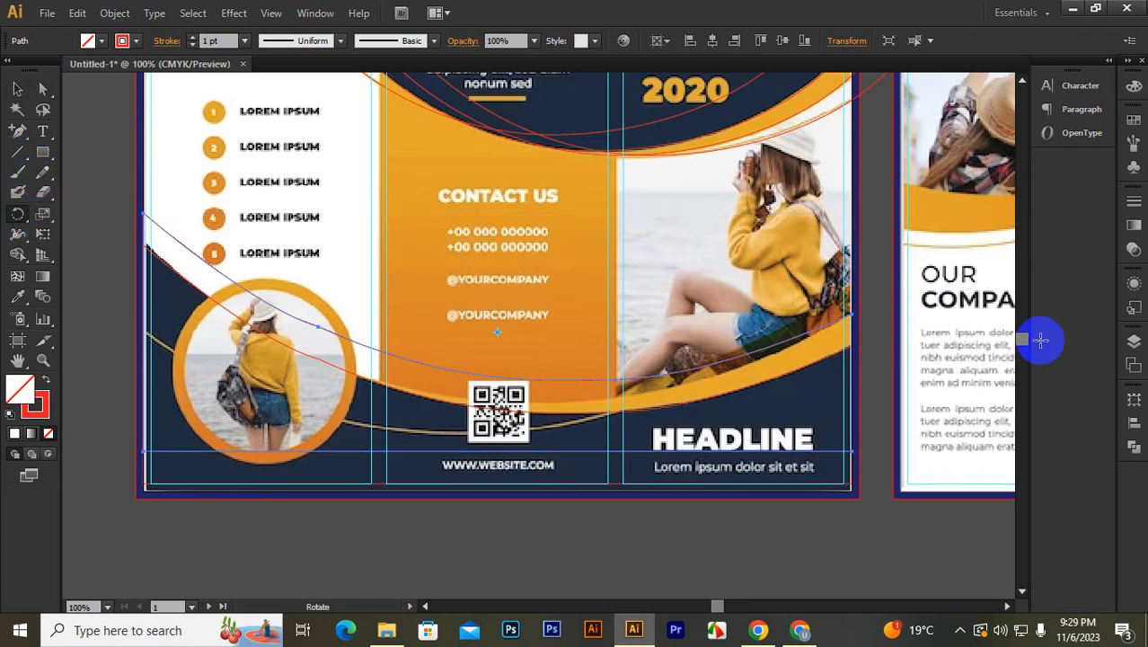
click(506, 331)
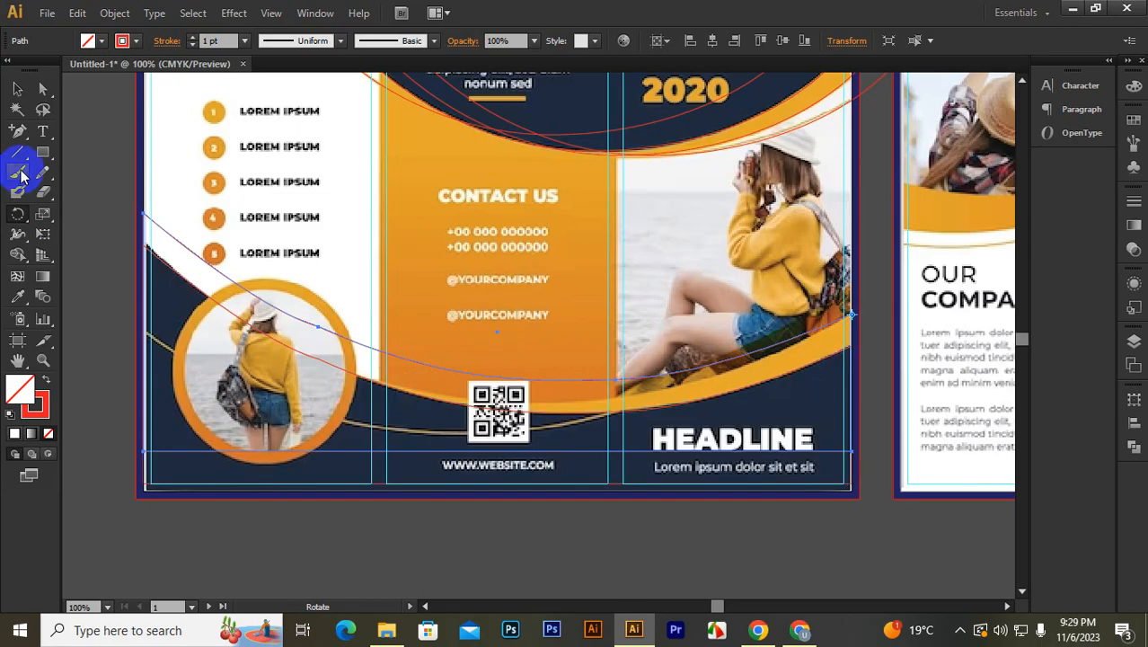
drag(182, 247, 171, 297)
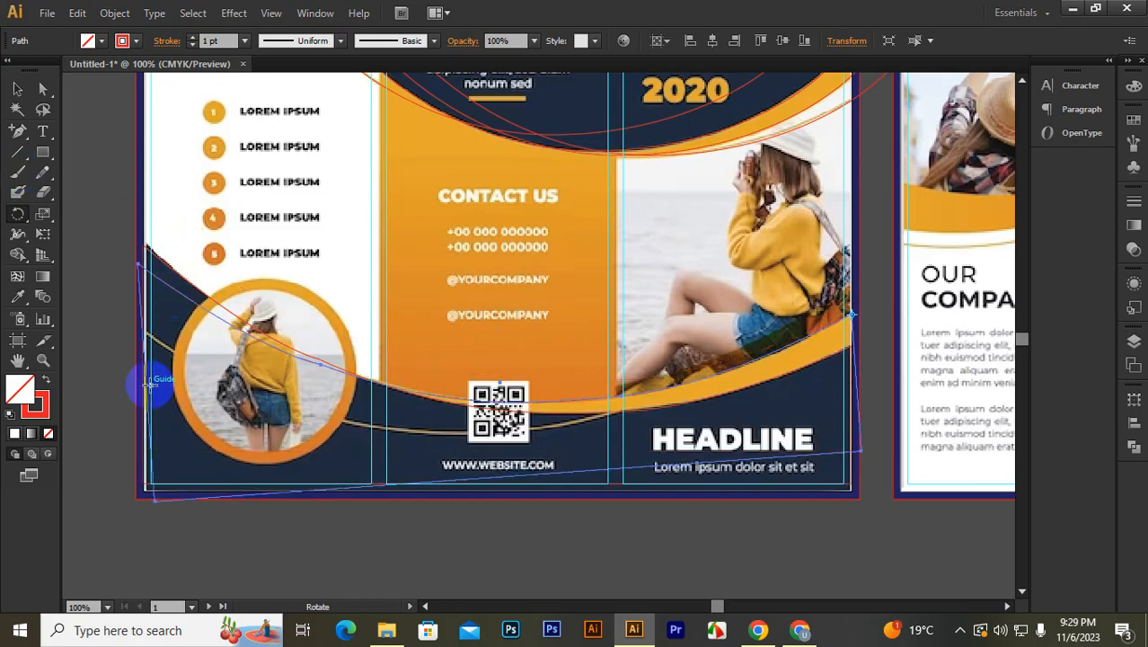
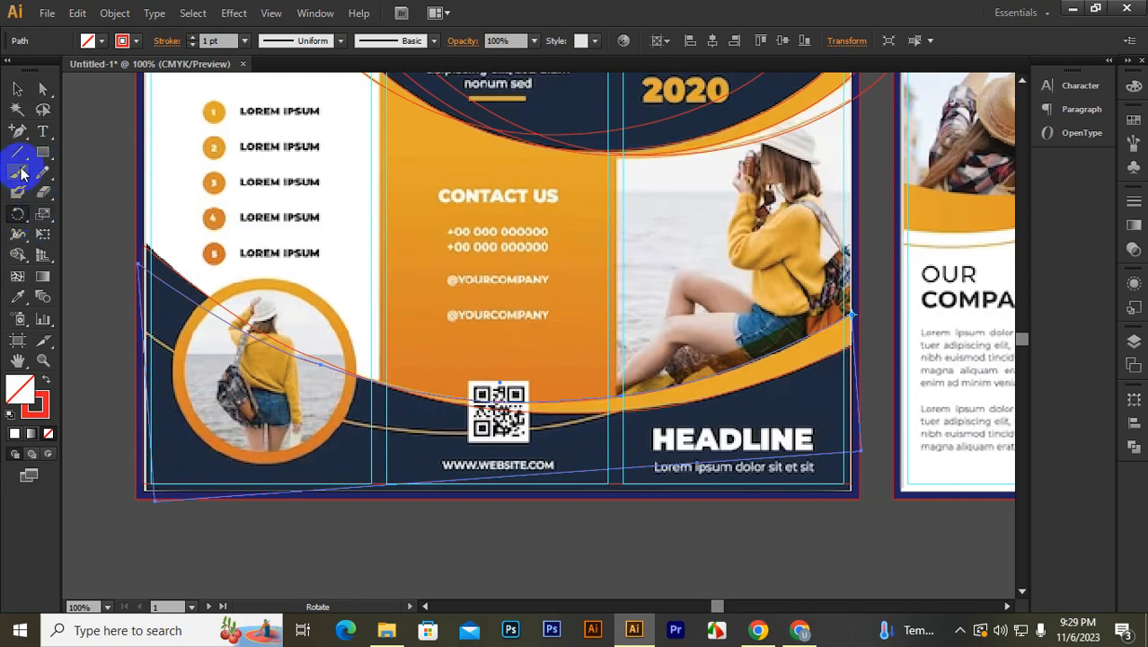
Step: Draw a Pen curve along the thin gold line, from outside the page beside the round photo to about X 7.92, Y 6.82 in
drag(21, 137, 81, 129)
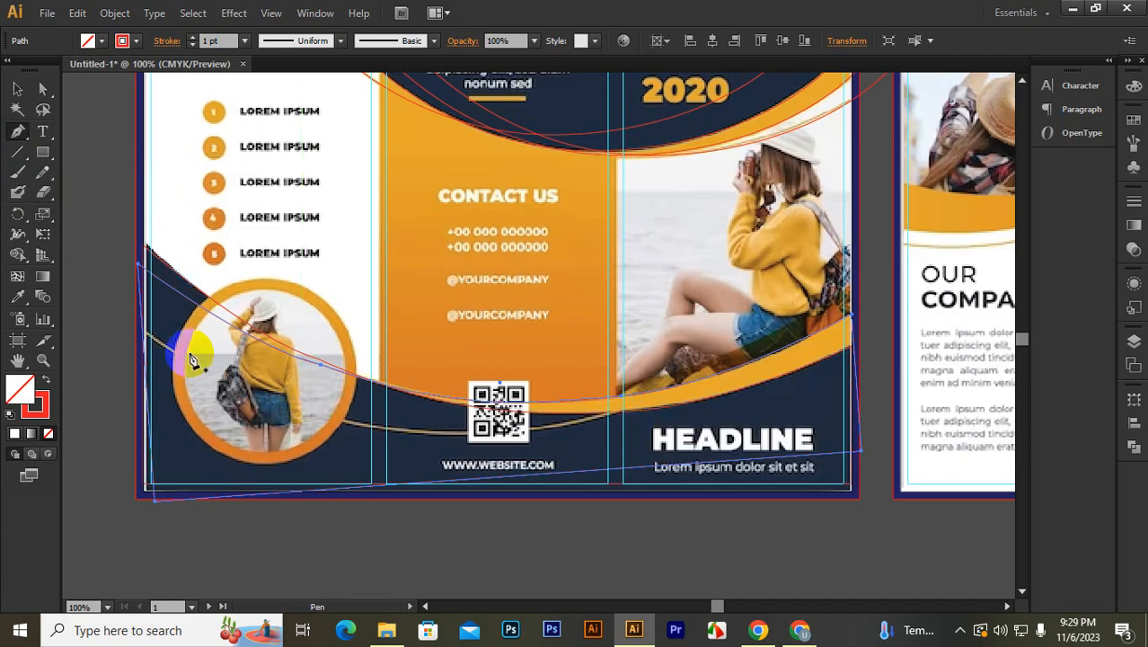
click(121, 311)
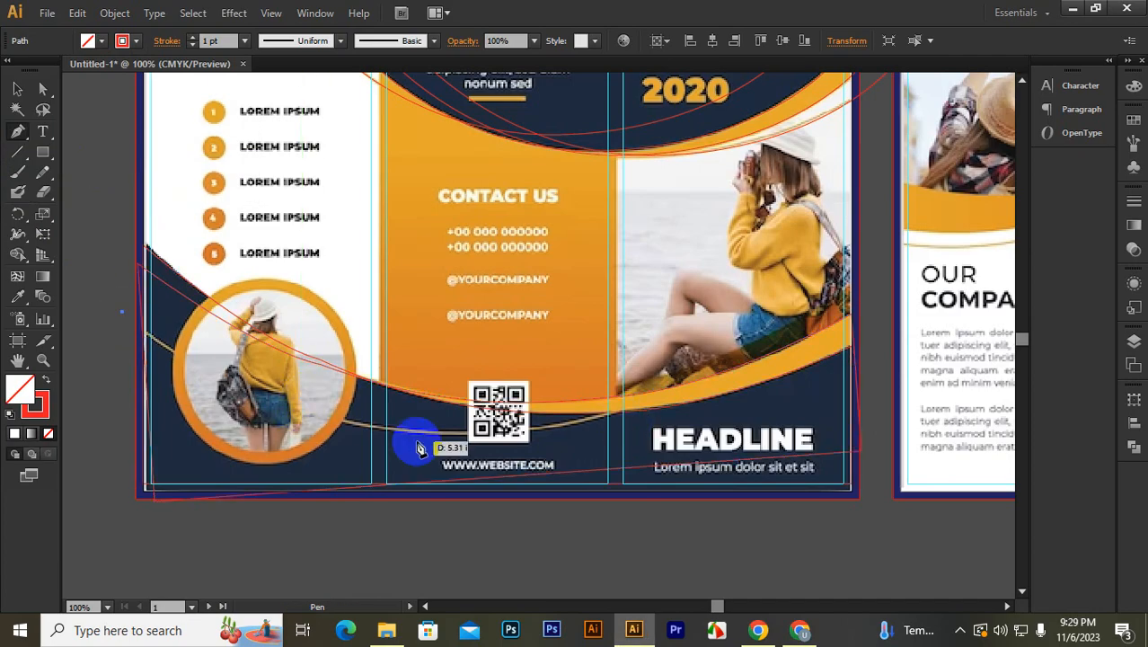
drag(629, 408, 901, 298)
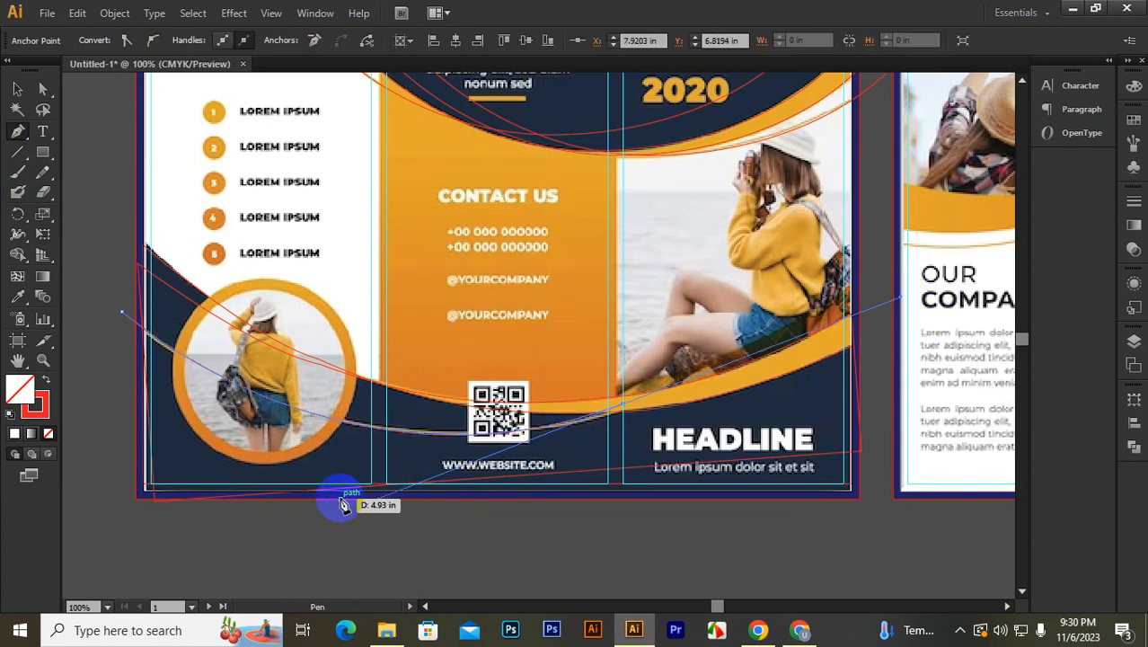
scroll(310, 485, down, 2)
scroll(384, 368, up, 1)
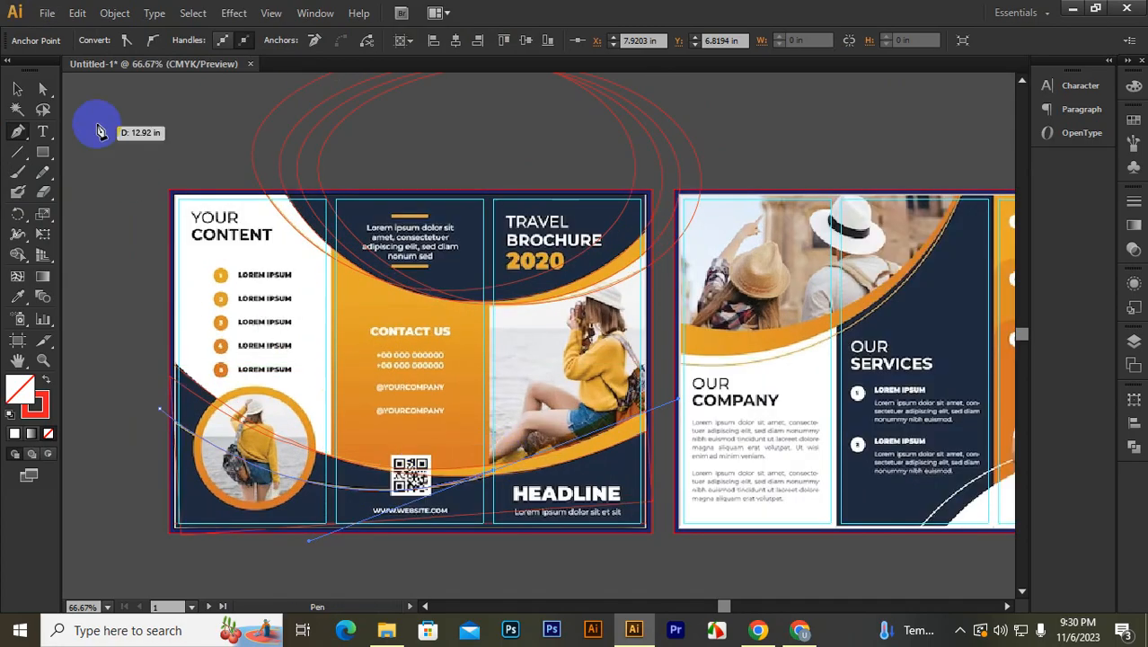
click(17, 88)
click(148, 109)
Step: Unlock the reference artwork and move the first page's reference image off its artboard, beside it at about X -7.03, Y 4.21 in
scroll(313, 340, down, 1)
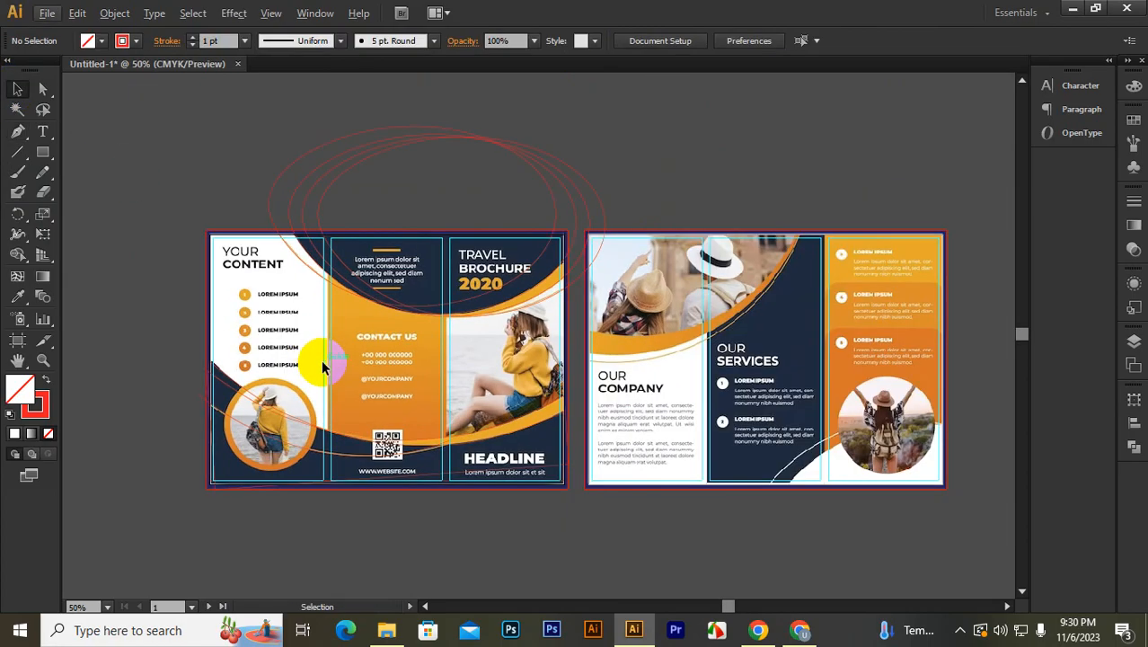
scroll(315, 359, up, 1)
click(316, 365)
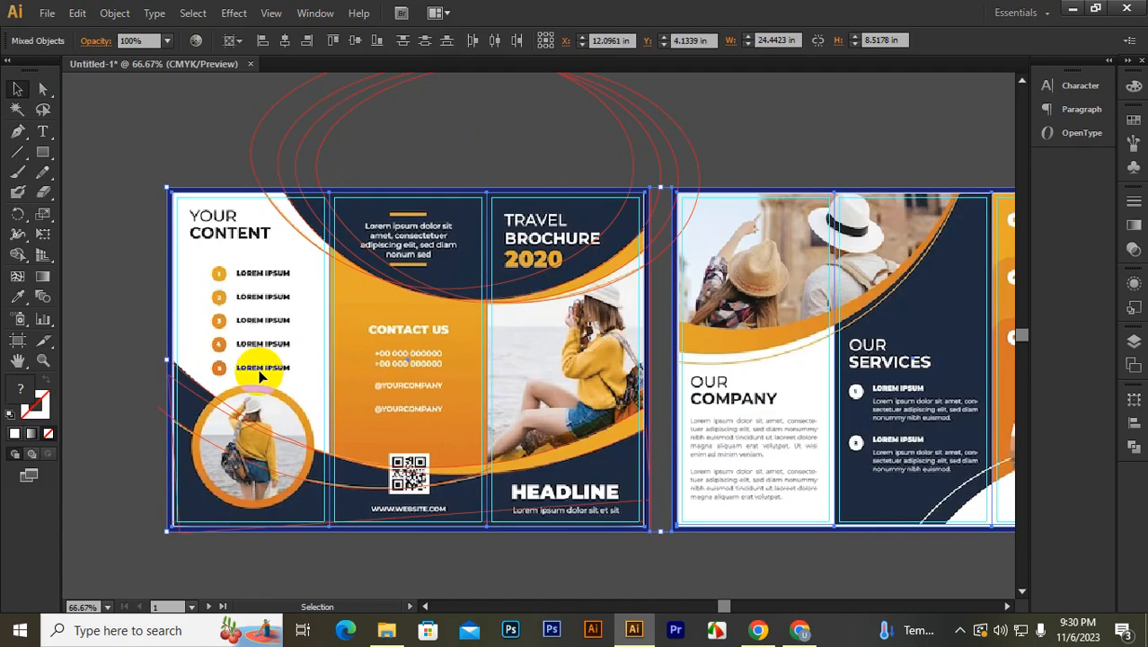
click(366, 560)
click(229, 304)
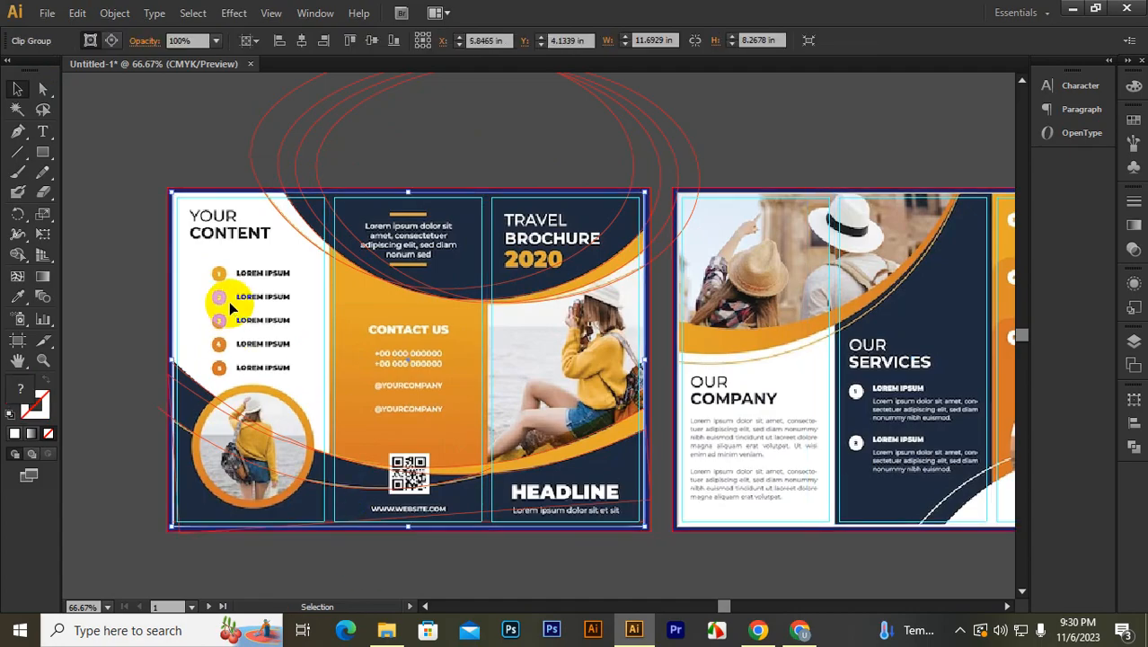
drag(229, 305, 60, 274)
scroll(312, 377, down, 1)
drag(313, 381, 394, 386)
drag(303, 328, 188, 316)
drag(289, 382, 330, 415)
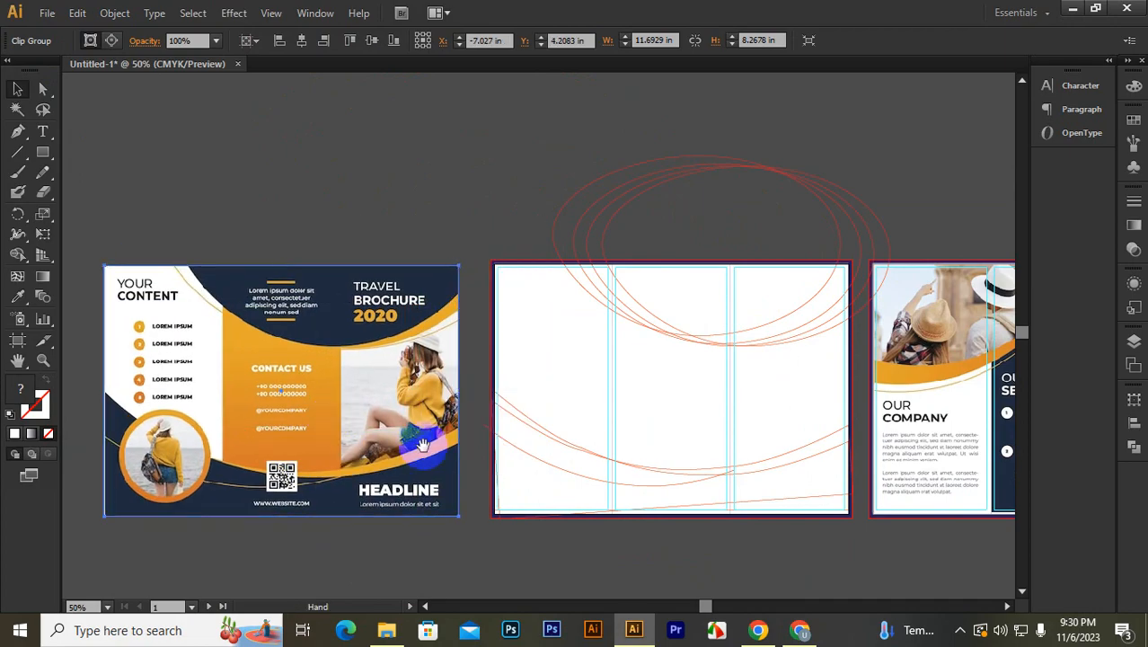
click(607, 556)
scroll(618, 546, right, 3)
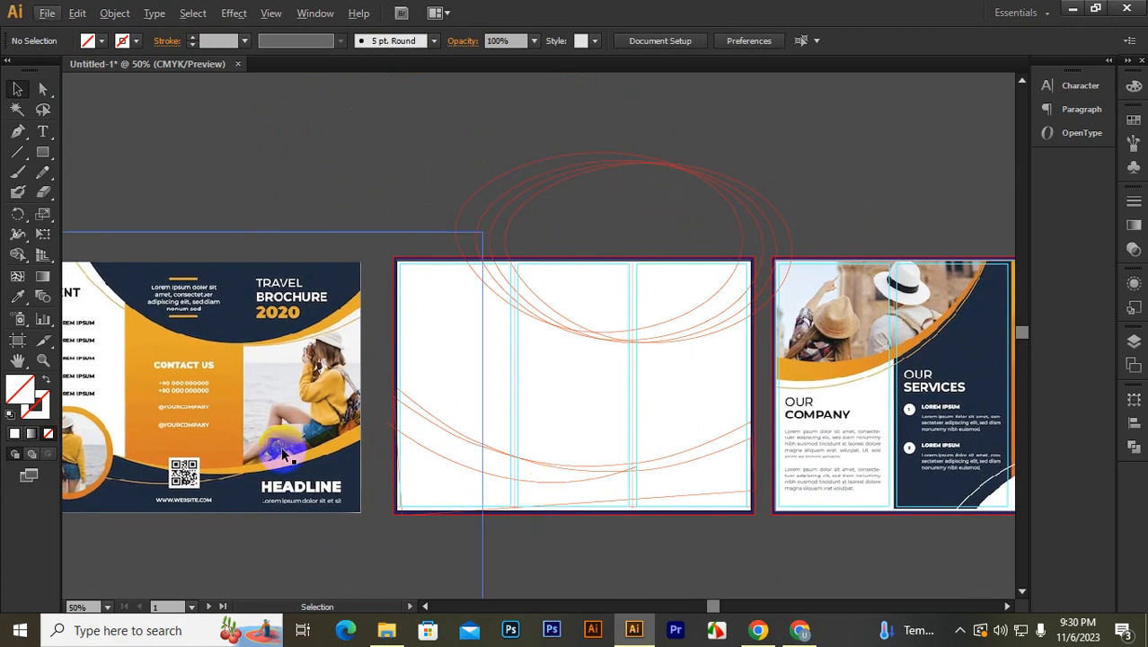
drag(212, 440, 255, 445)
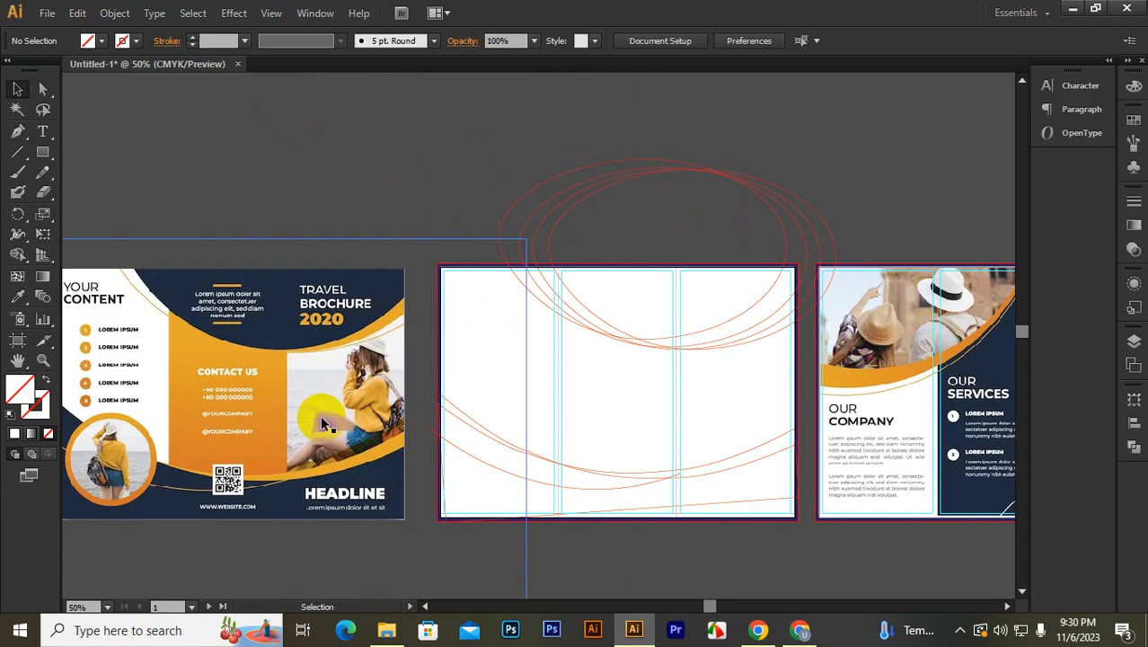
Step: Fill the ellipse tracing the upper navy shape with dark navy sampled from the reference image, removing its stroke
click(755, 306)
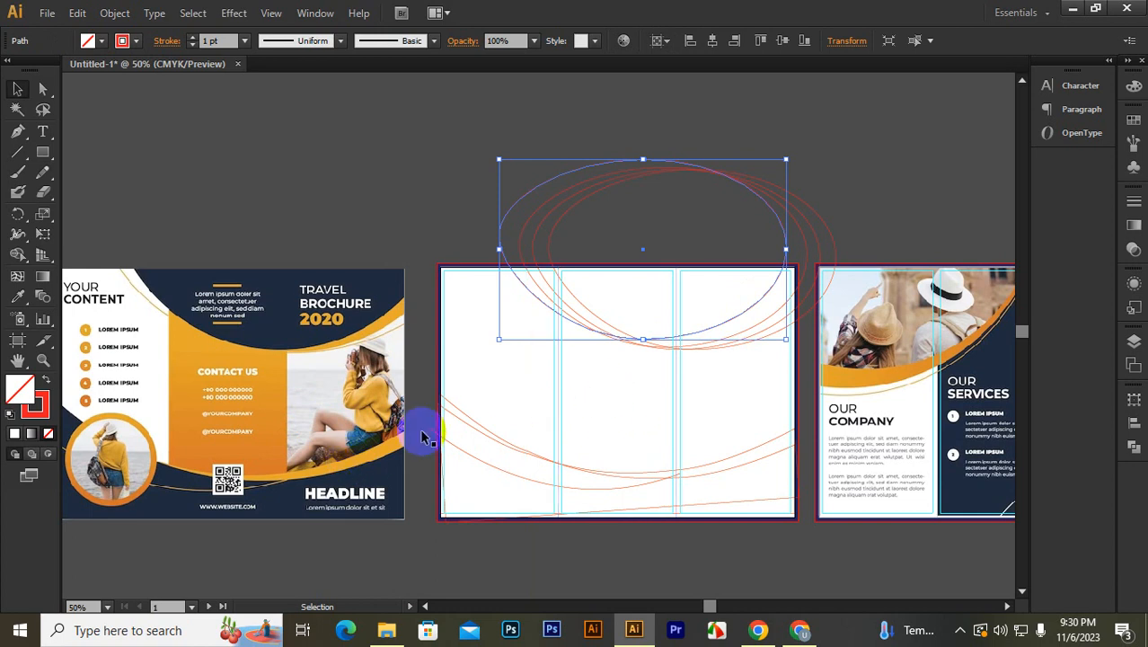
drag(803, 288, 804, 288)
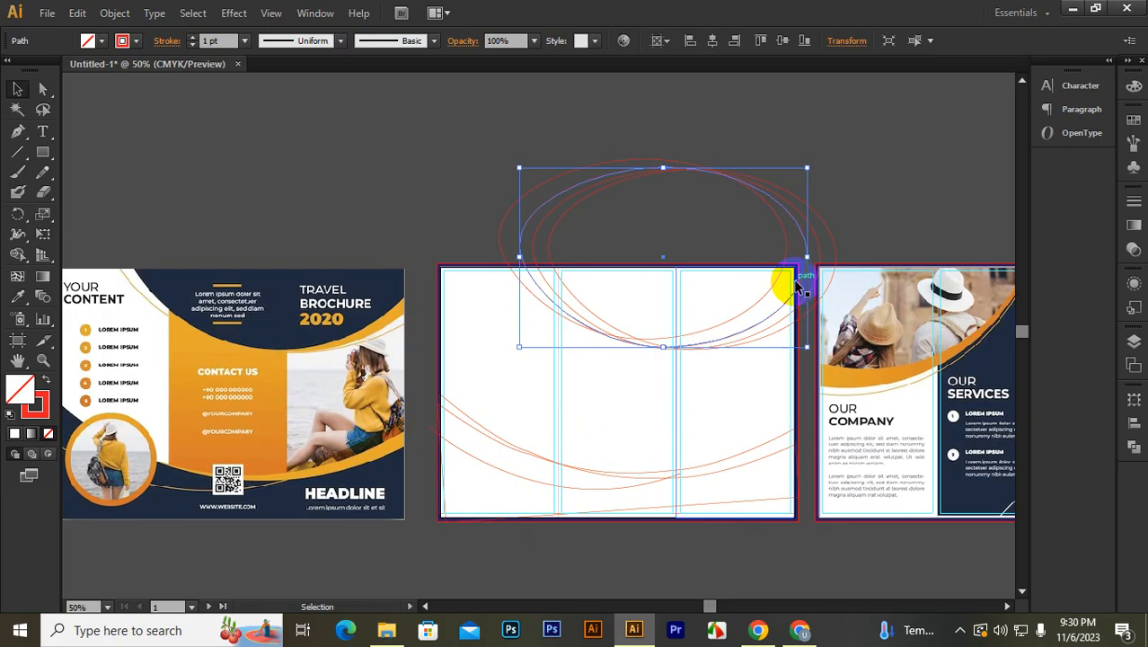
mouse_move(796, 286)
mouse_down()
mouse_move(819, 309)
mouse_move(796, 286)
mouse_up()
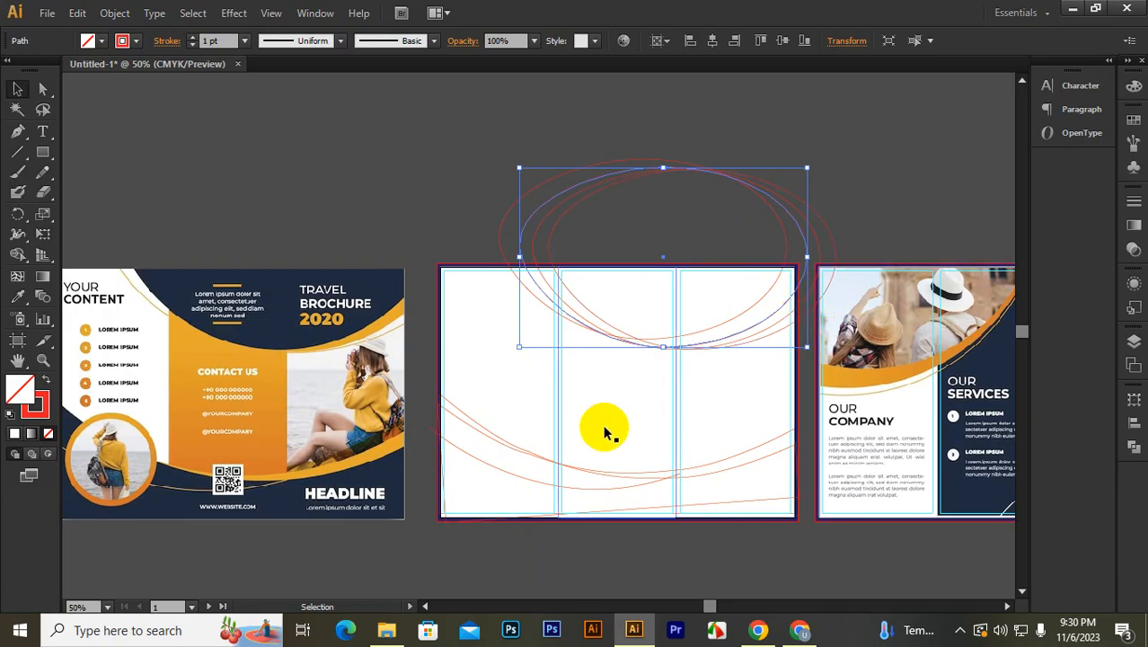
key(i)
click(294, 488)
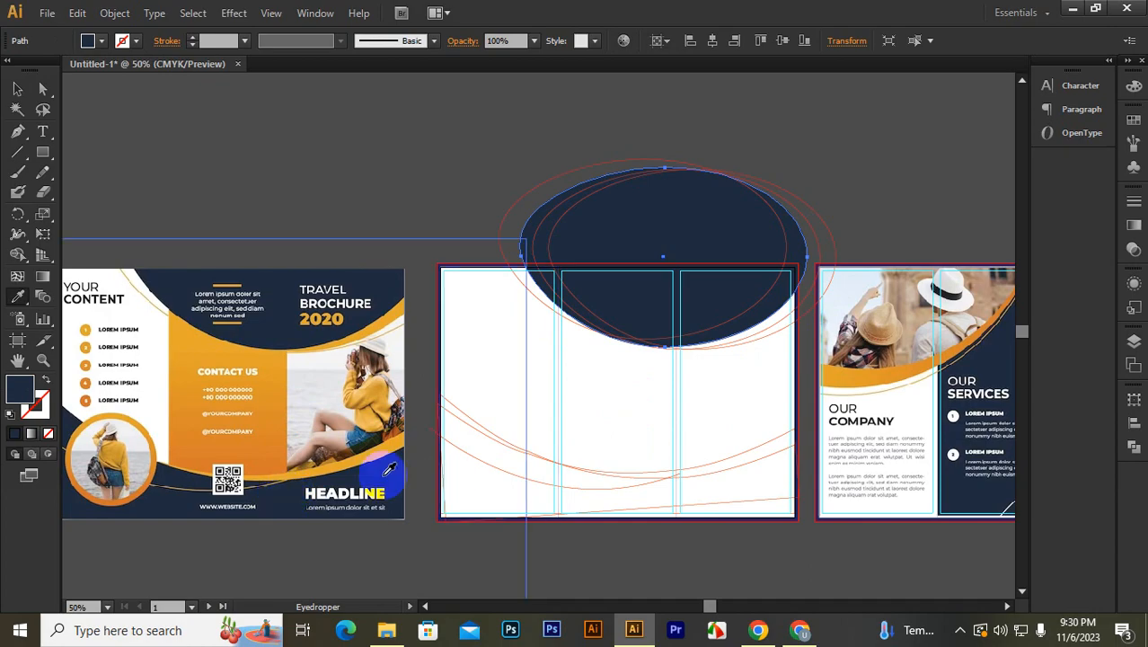
Step: Switch to the Google Meet call in the browser and look through the meeting's participant list
key(alt+Tab)
scroll(1018, 492, down, 3)
scroll(1019, 492, up, 3)
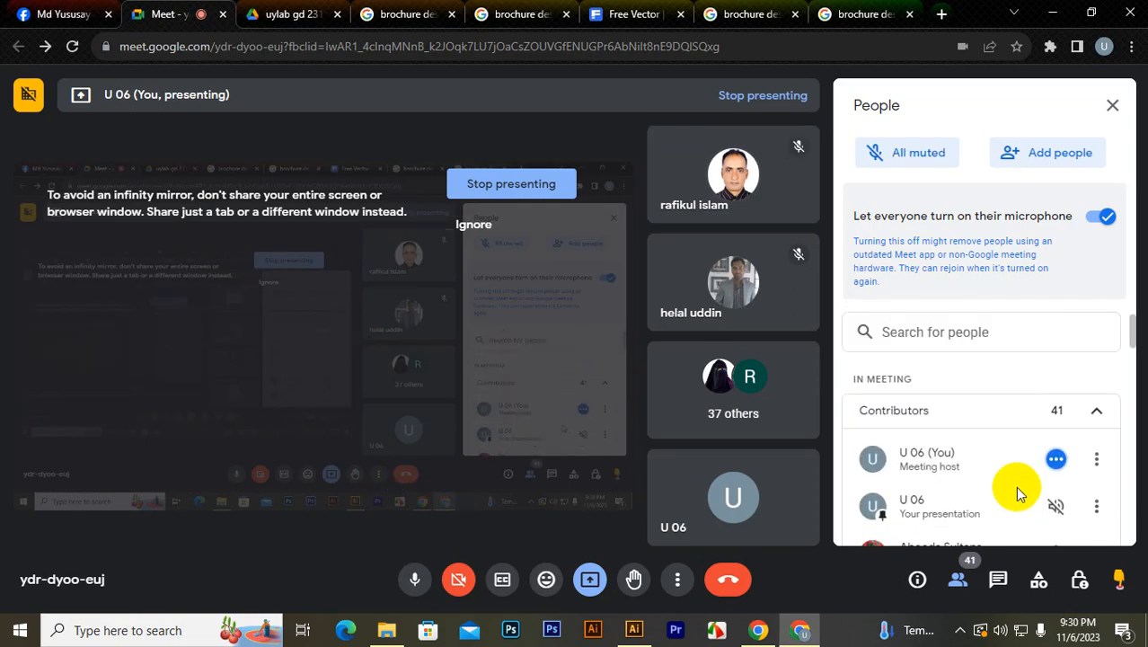
scroll(965, 483, down, 2)
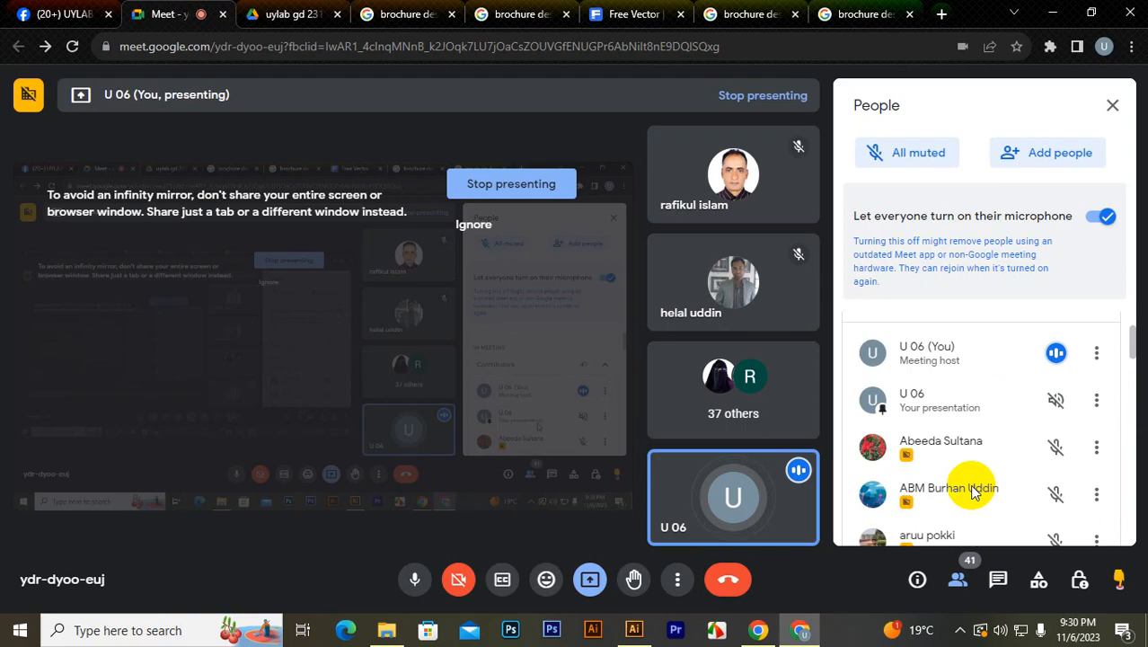
Step: Switch back to Illustrator and fill the ellipse offset just beyond the navy one with orange sampled from the reference image, removing its stroke
scroll(973, 493, up, 2)
key(alt+Tab)
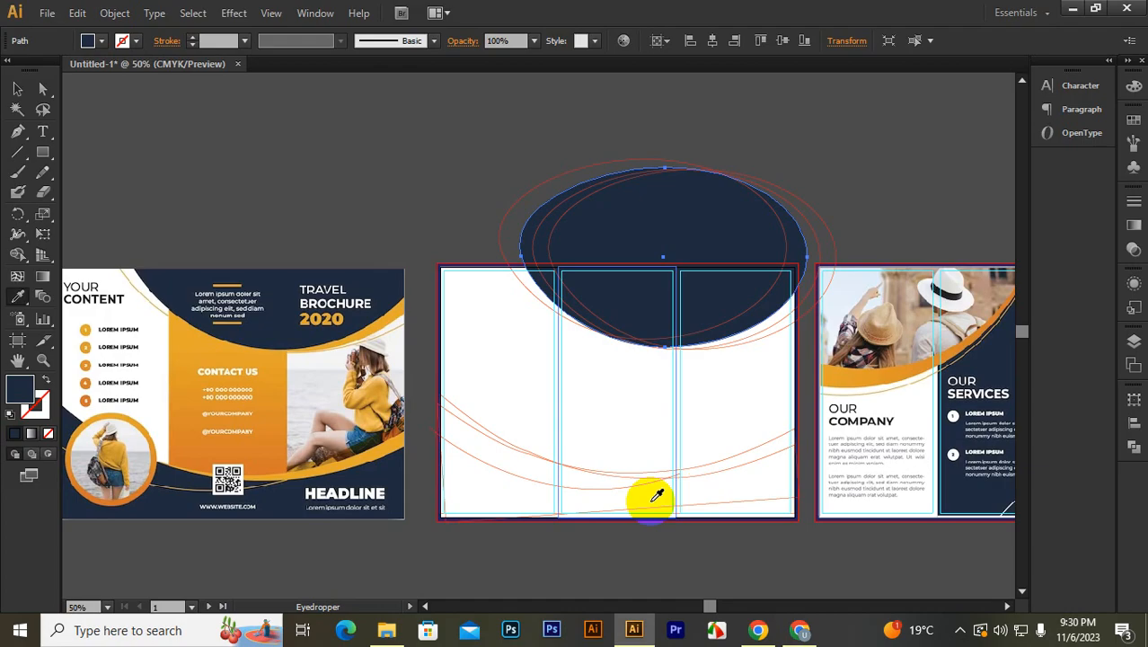
key(v)
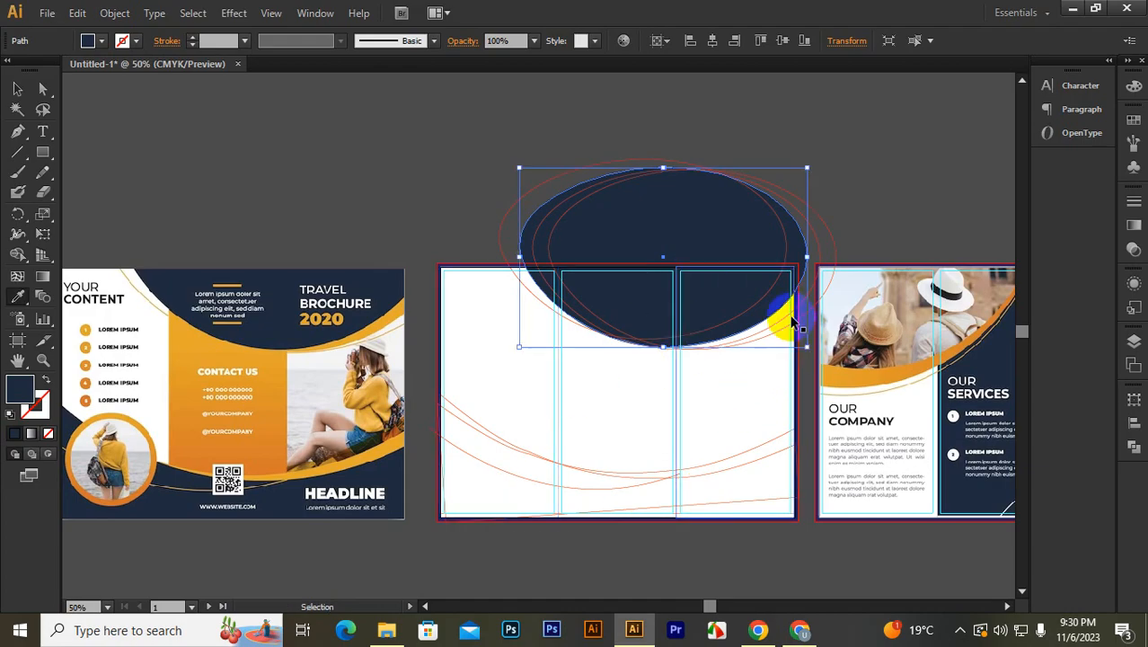
click(792, 322)
key(i)
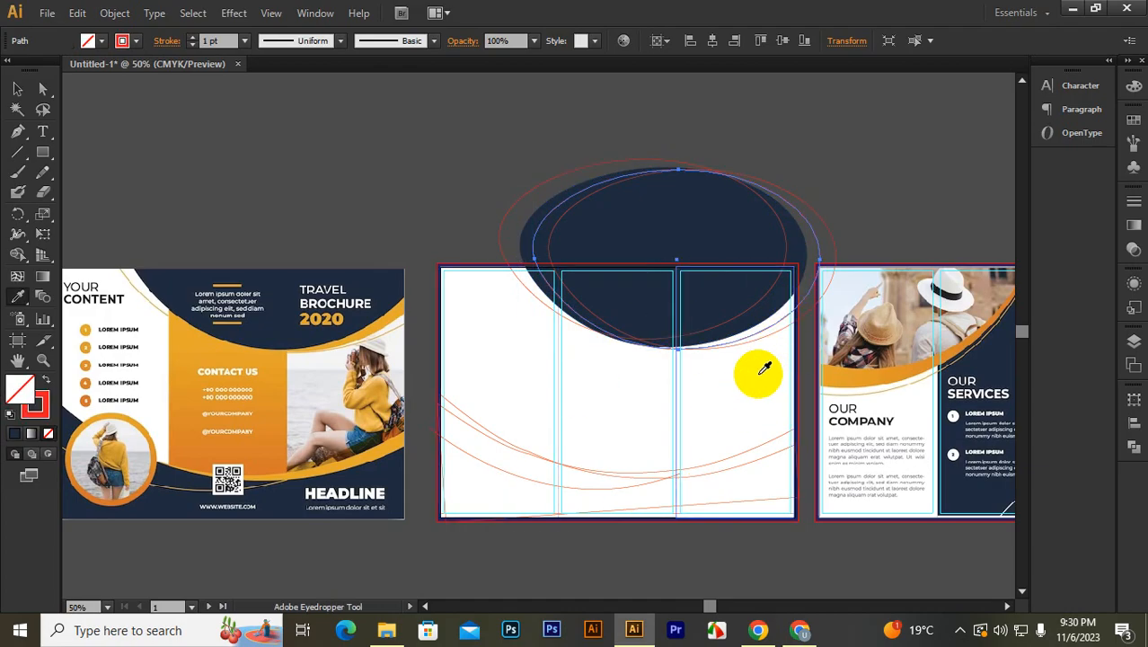
click(391, 308)
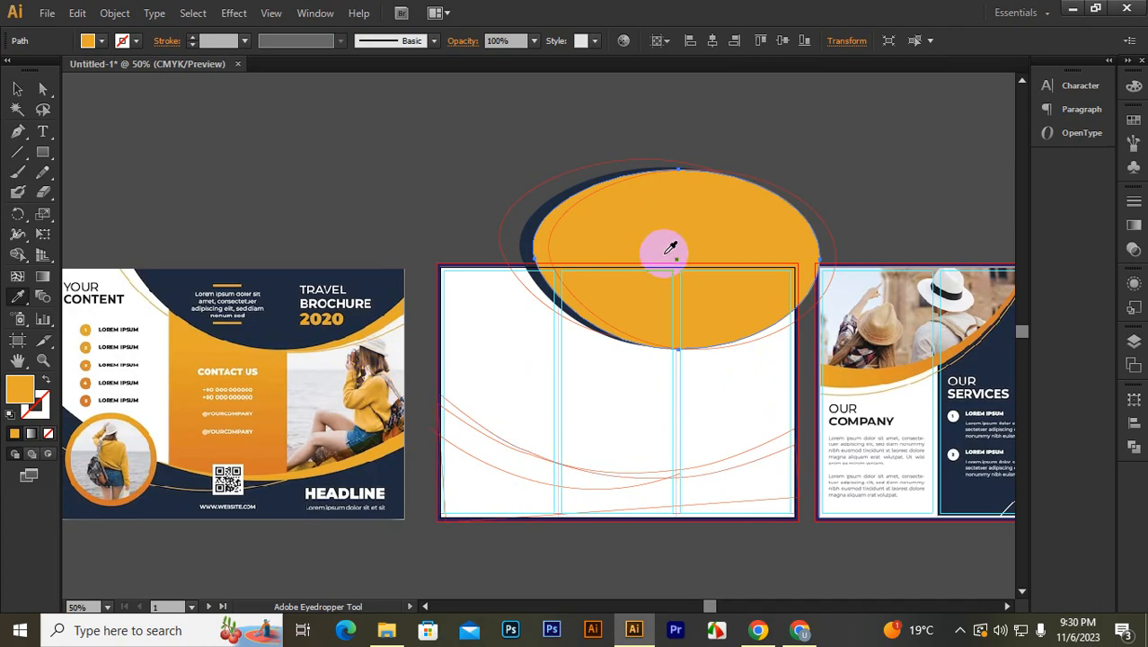
Step: Send the orange ellipse backward behind the dark navy ellipse
key(i)
right_click(666, 259)
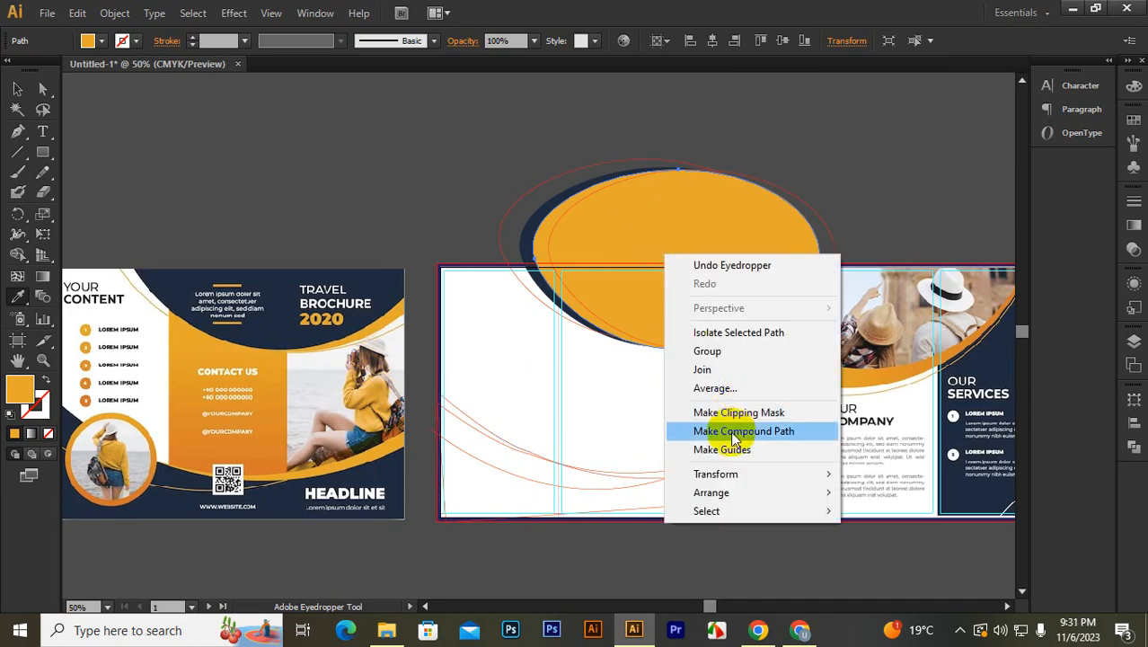
mouse_move(729, 500)
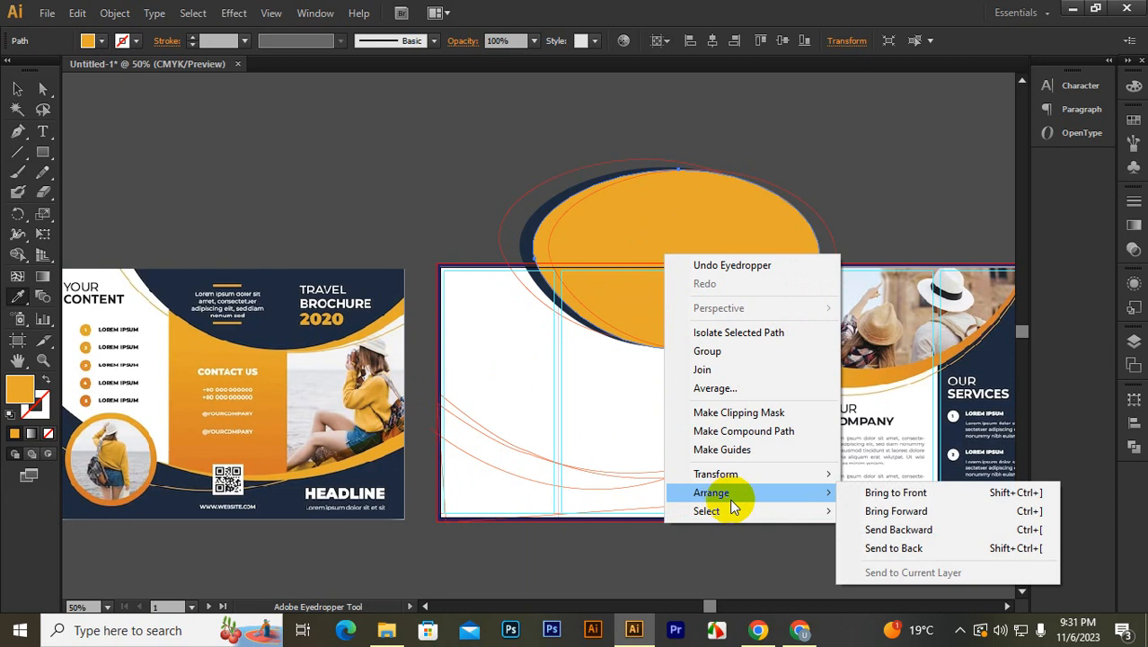
click(898, 529)
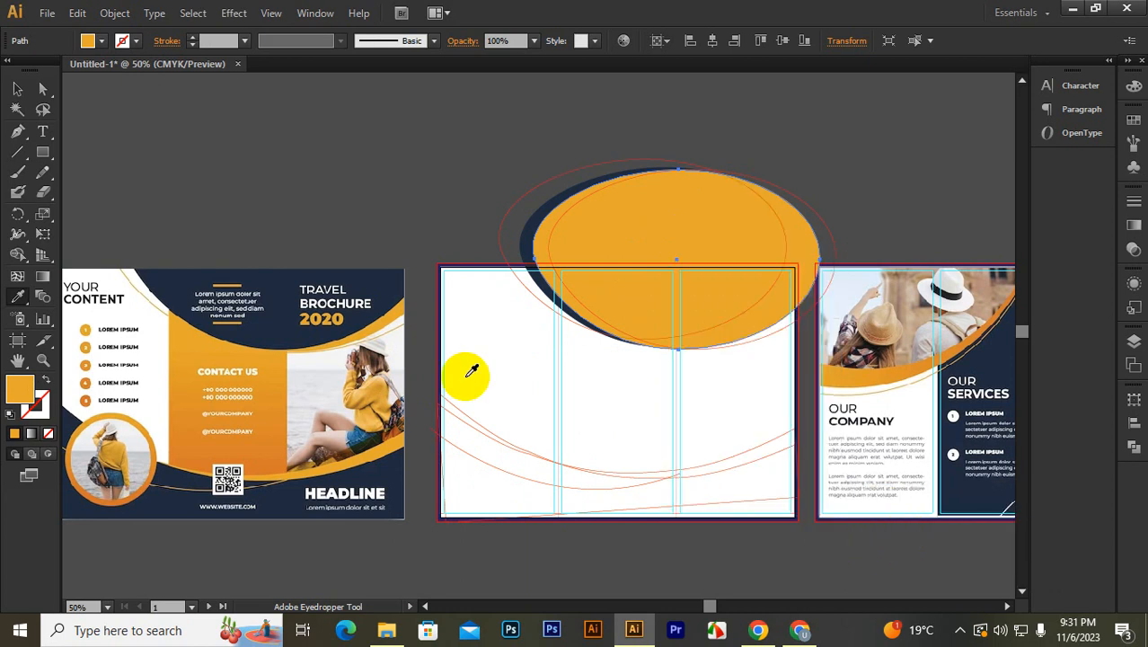
click(20, 90)
click(663, 237)
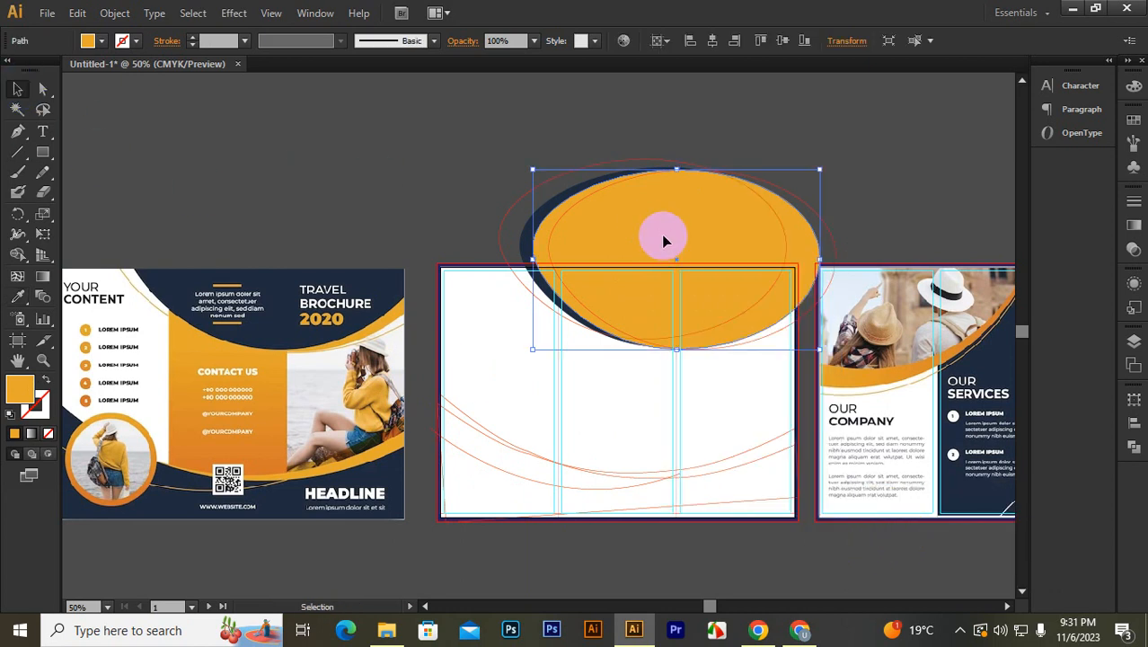
click(665, 241)
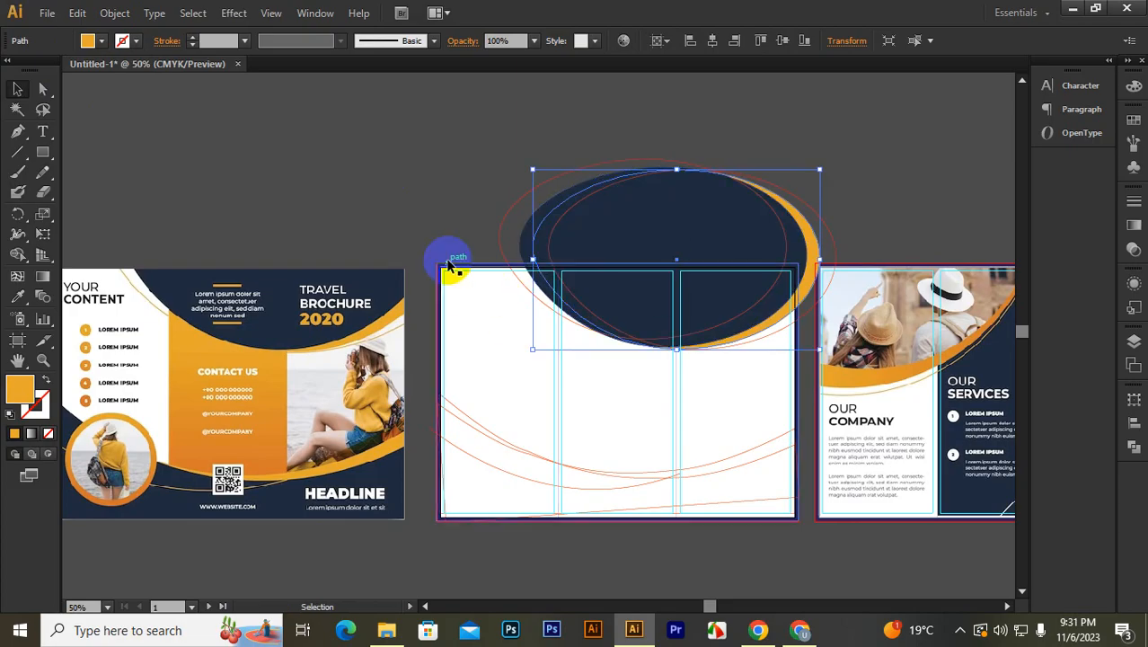
Step: Give the unfilled ellipse extending past the orange one a 1 pt outline in sampled orange, with no fill
click(773, 320)
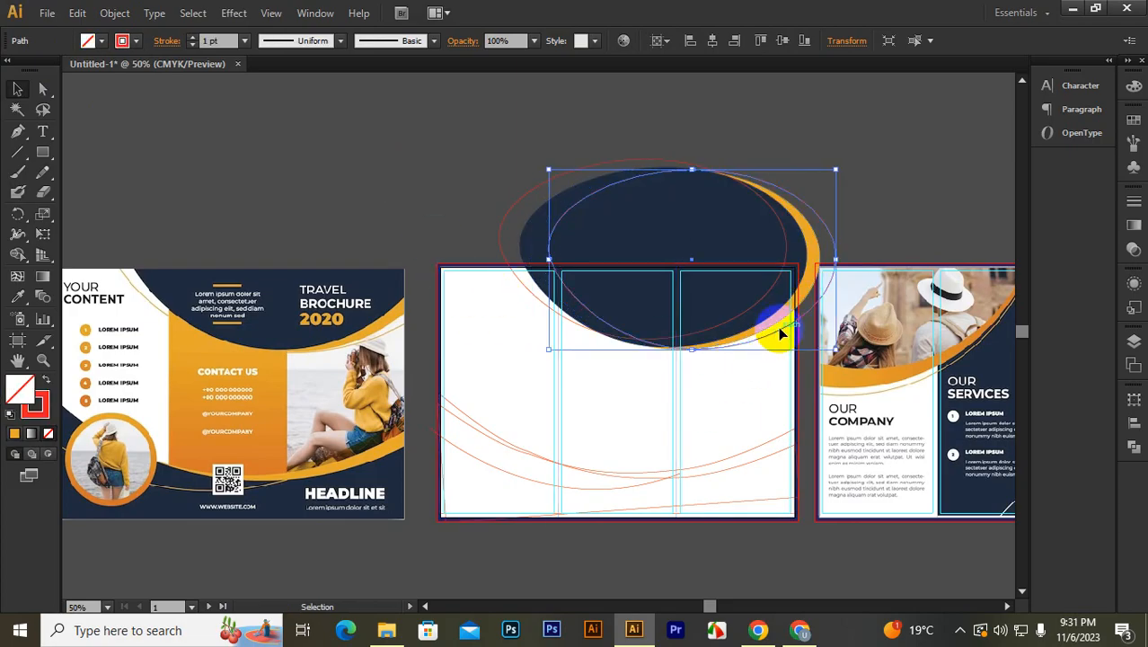
click(762, 323)
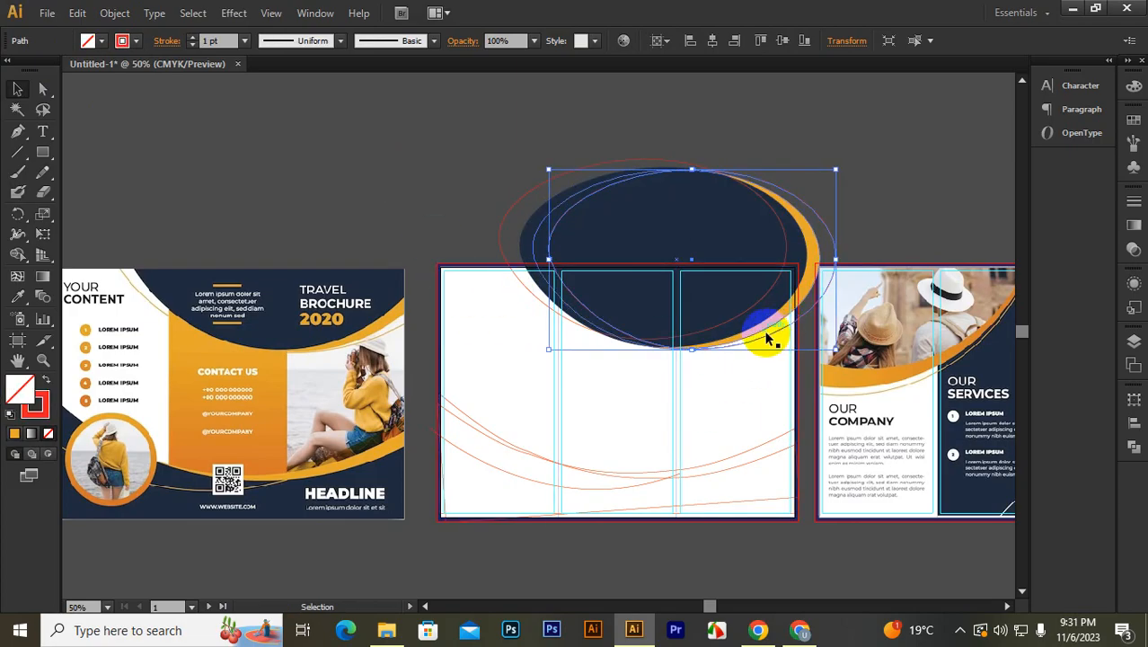
key(i)
click(389, 320)
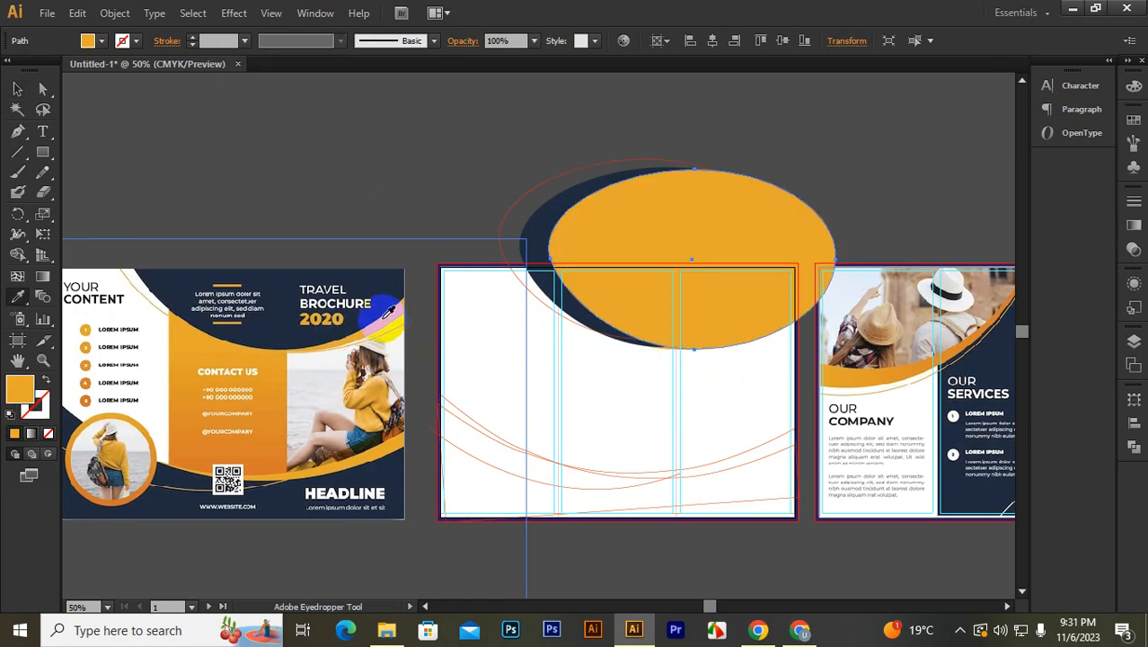
click(46, 381)
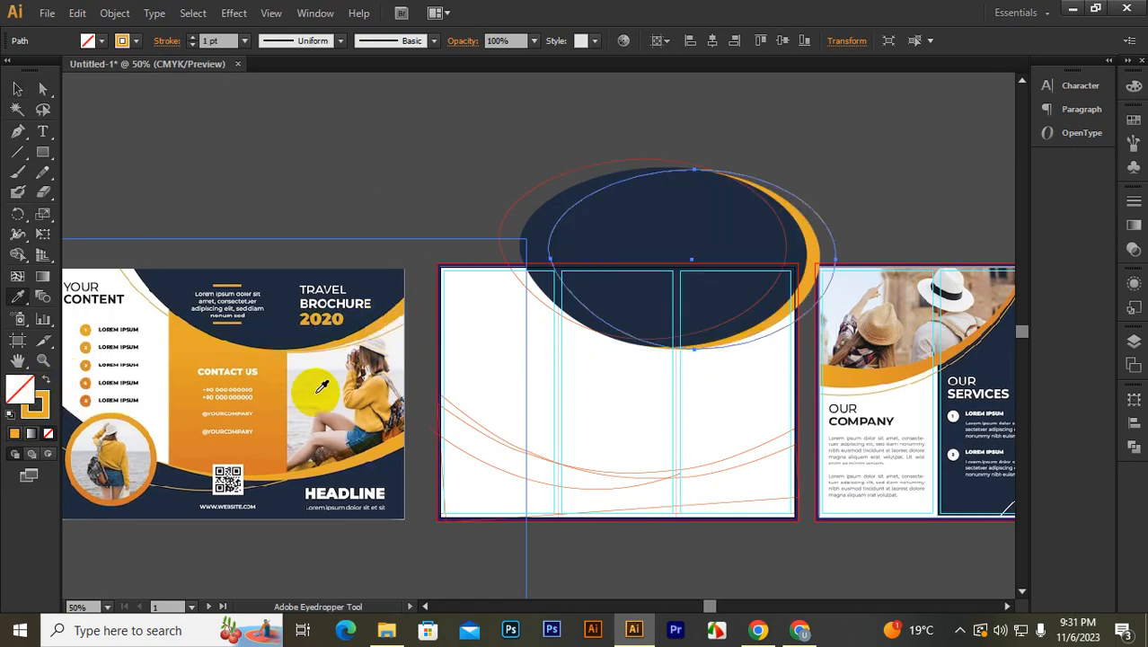
scroll(597, 308, up, 1)
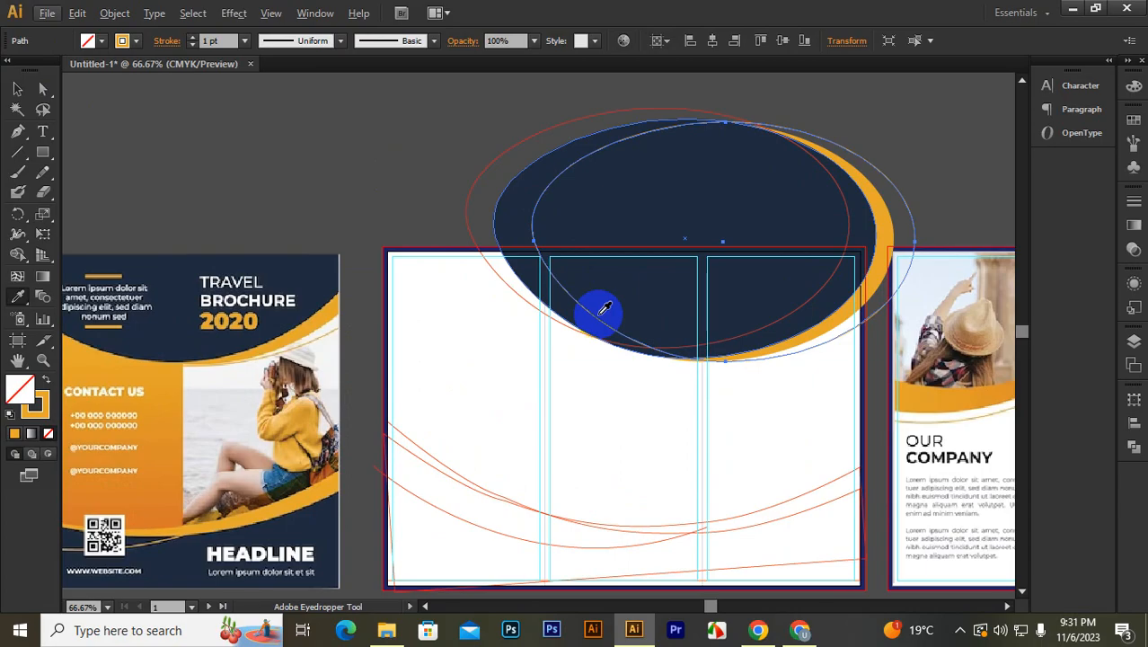
key(v)
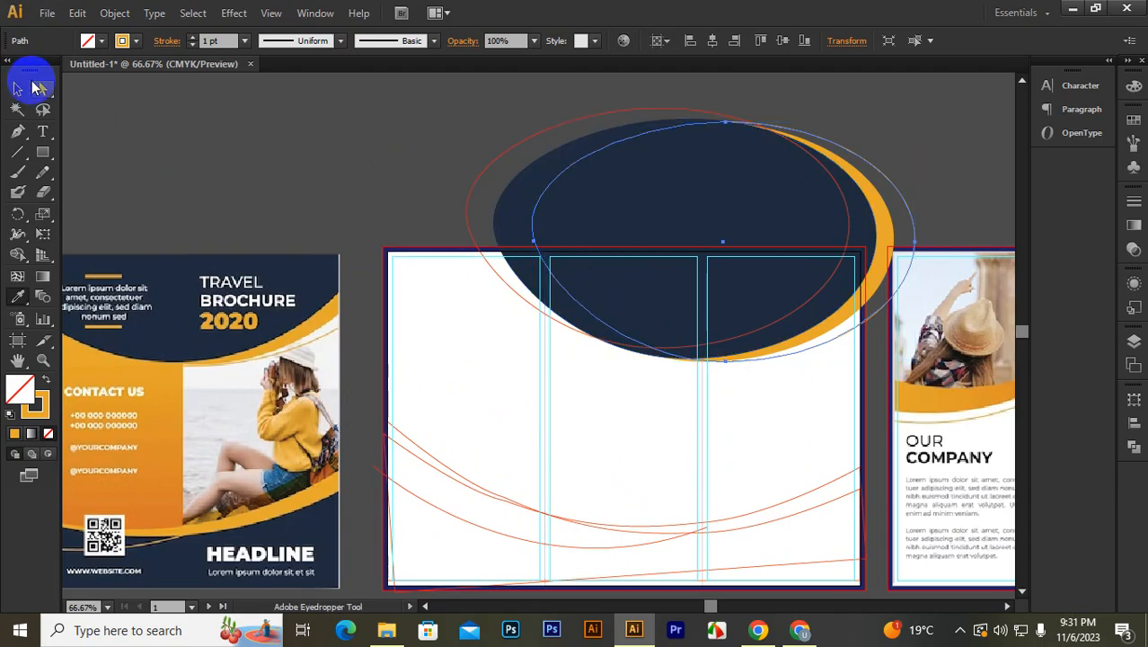
click(18, 88)
click(228, 120)
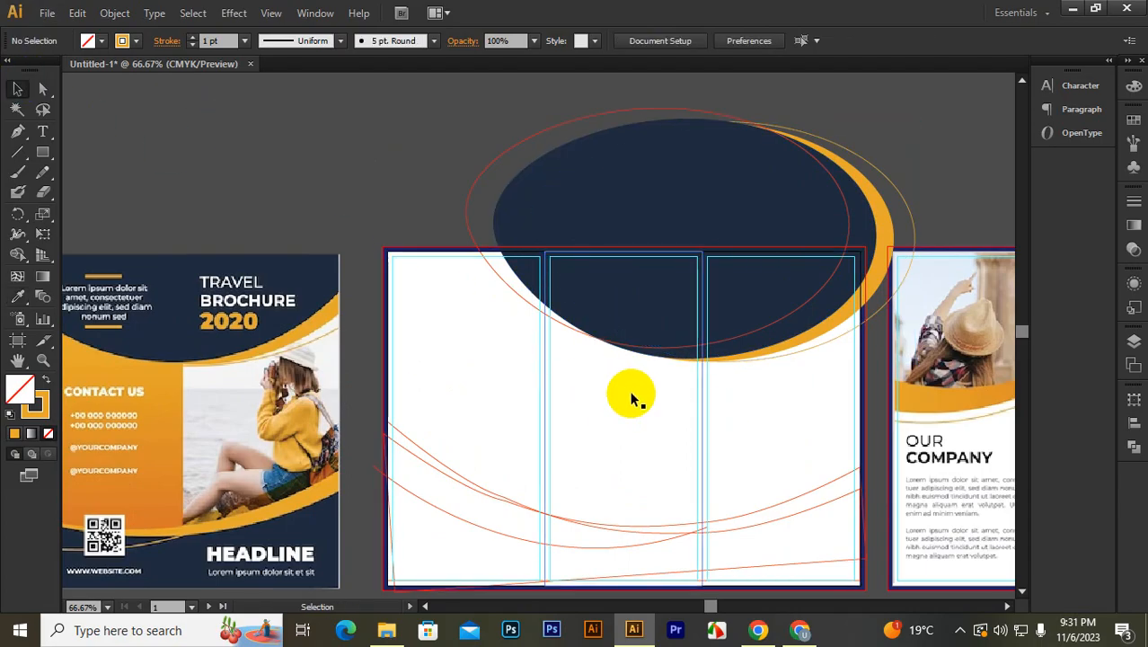
Step: Recolour the remaining red ellipse outline on the opposite side of the navy shape with a 1 pt sampled orange stroke and no fill
drag(367, 391, 515, 397)
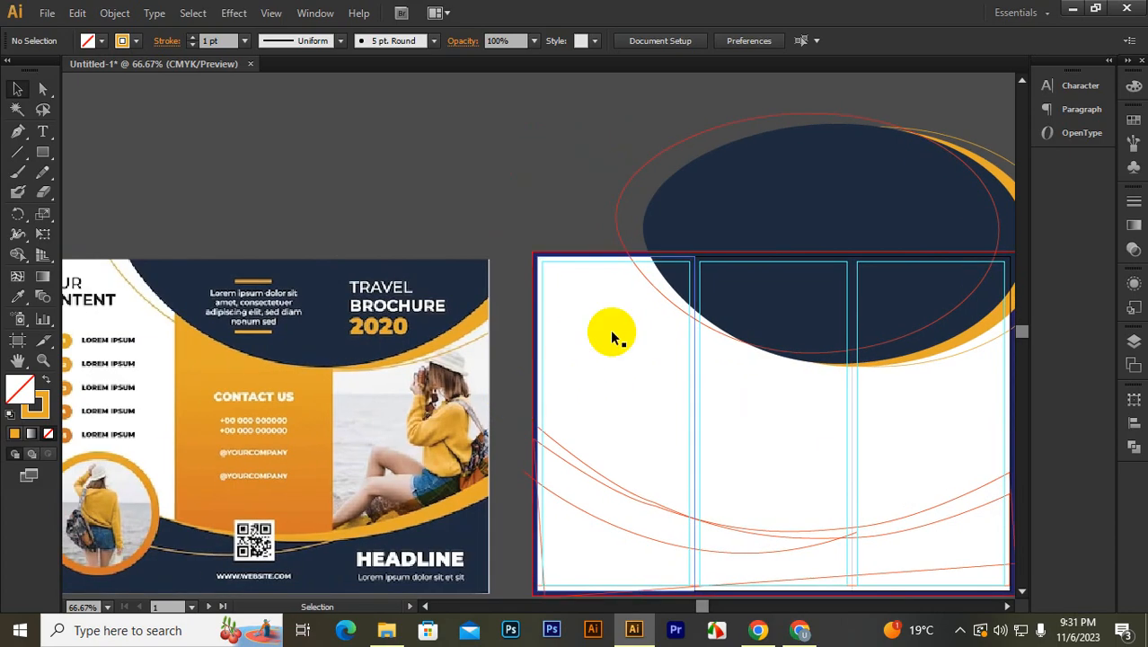
click(654, 281)
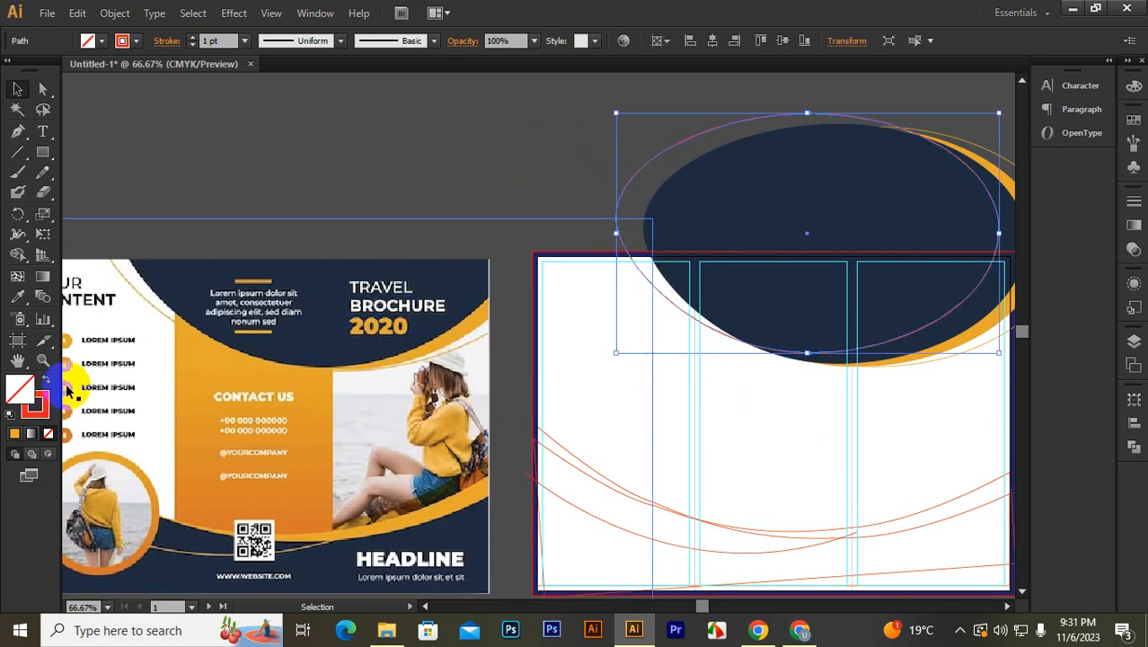
key(i)
click(464, 335)
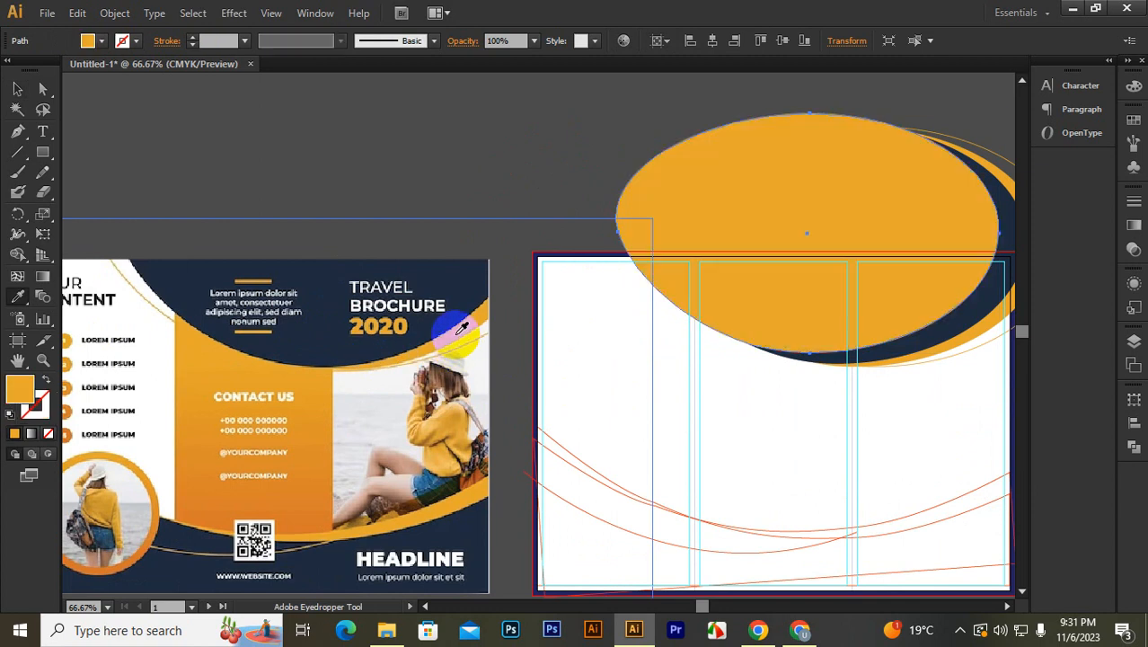
click(47, 380)
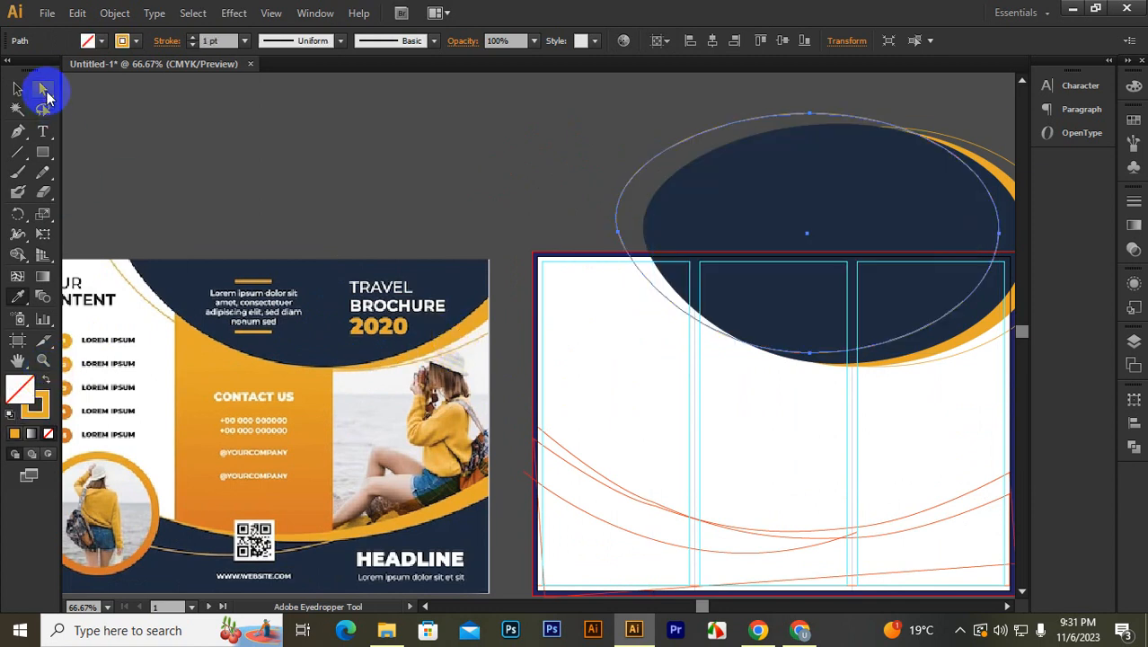
click(18, 89)
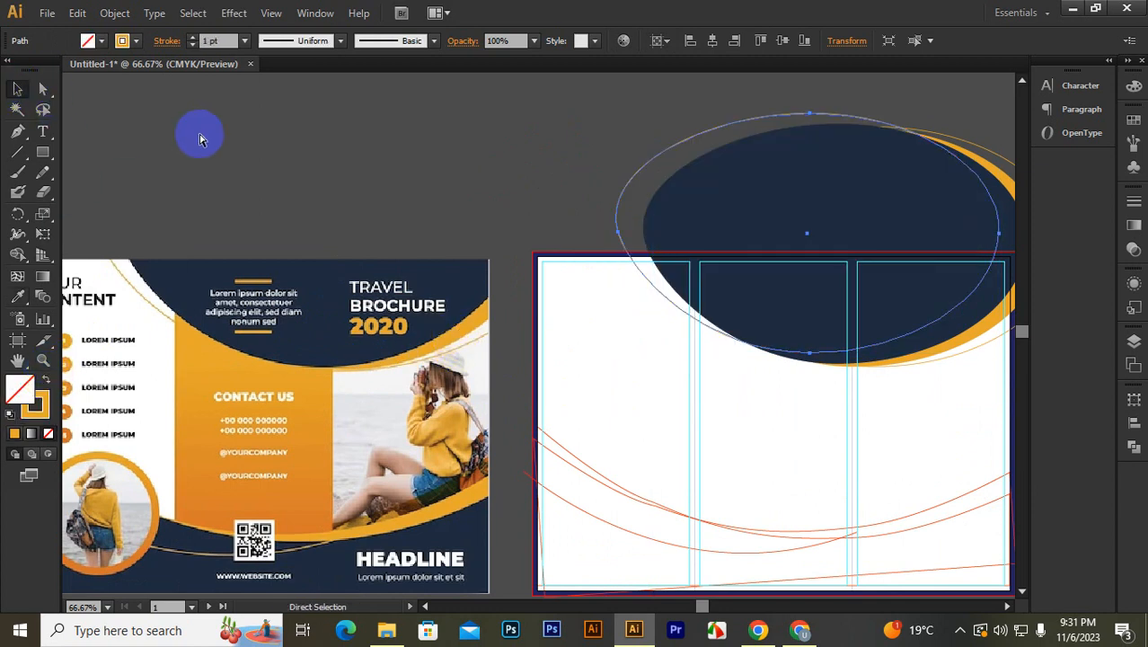
key(v)
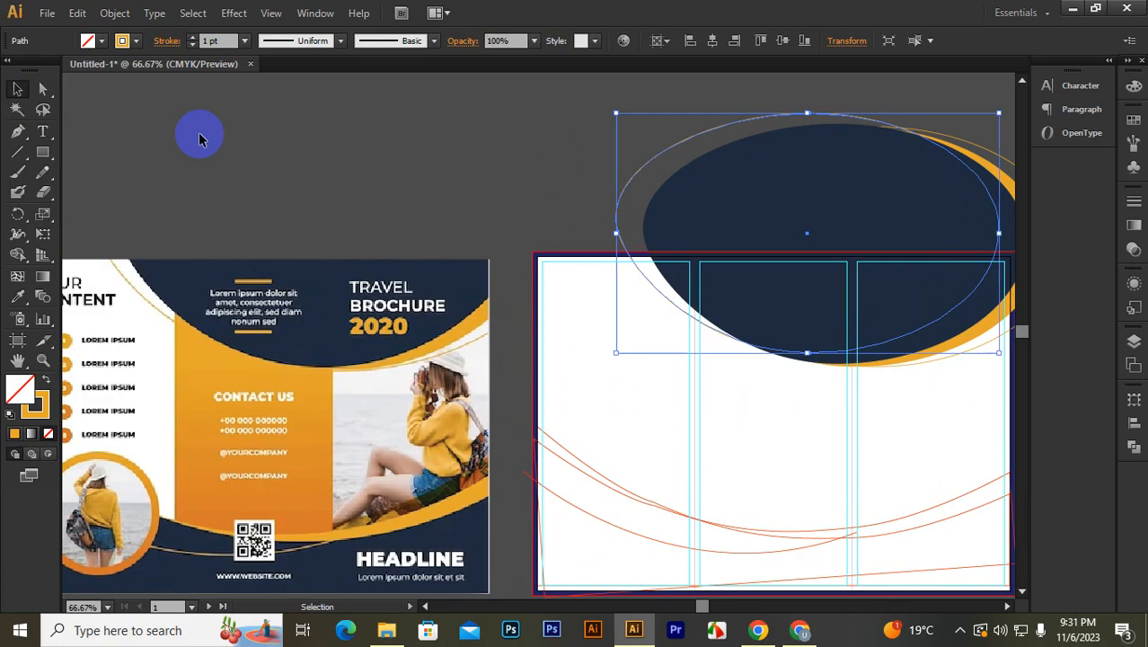
click(440, 199)
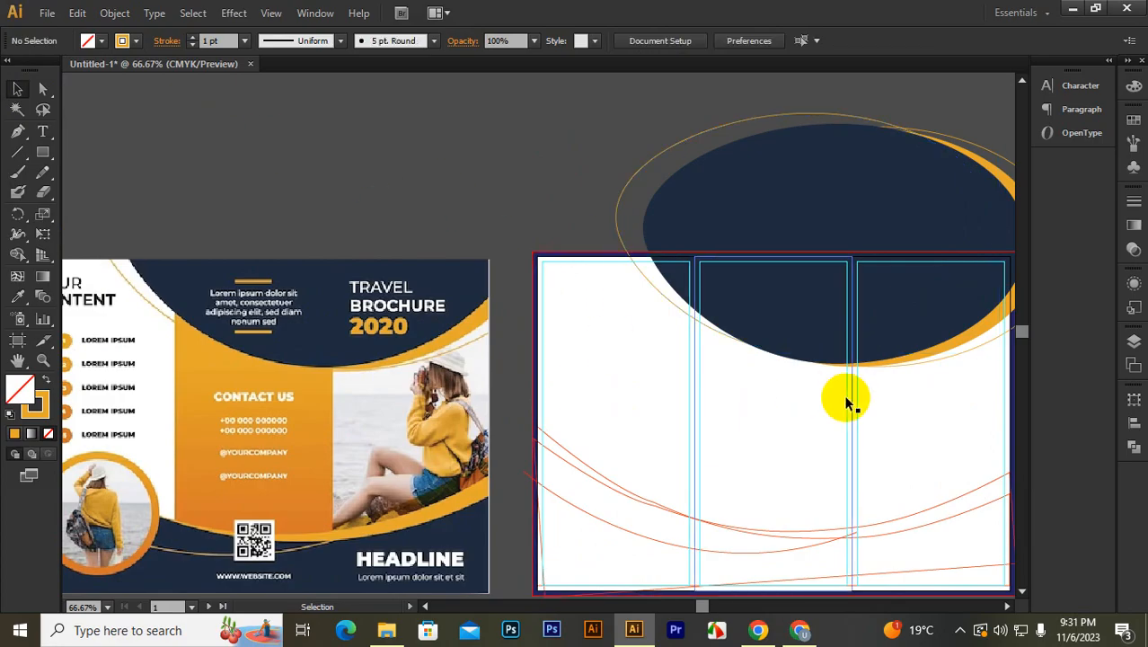
Step: Apply a linear white-to-black gradient to the first page's middle panel rectangle and open the colour settings of its white stop
scroll(712, 448, down, 1)
drag(830, 479, 753, 458)
scroll(745, 396, up, 1)
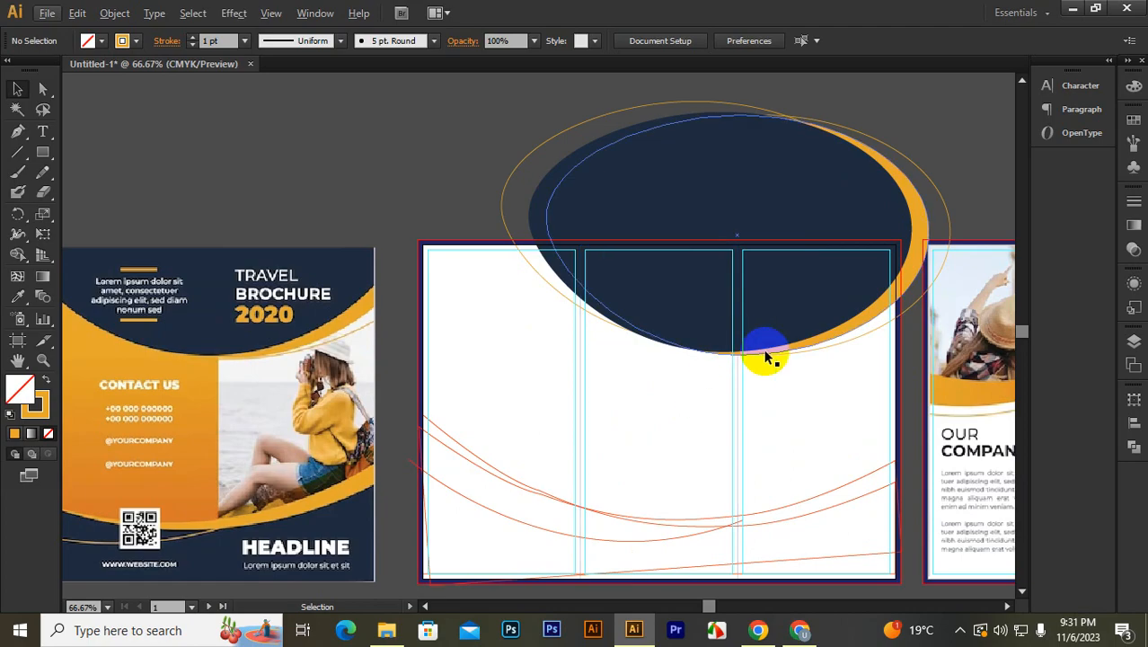
scroll(762, 422, down, 3)
drag(646, 431, 696, 432)
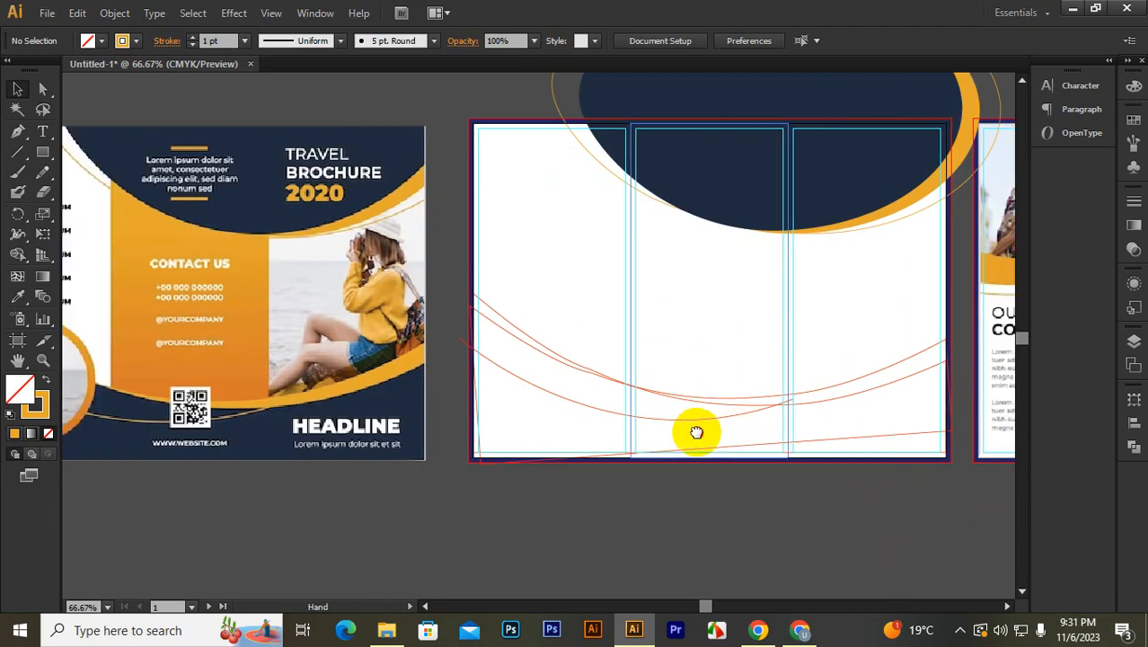
click(694, 304)
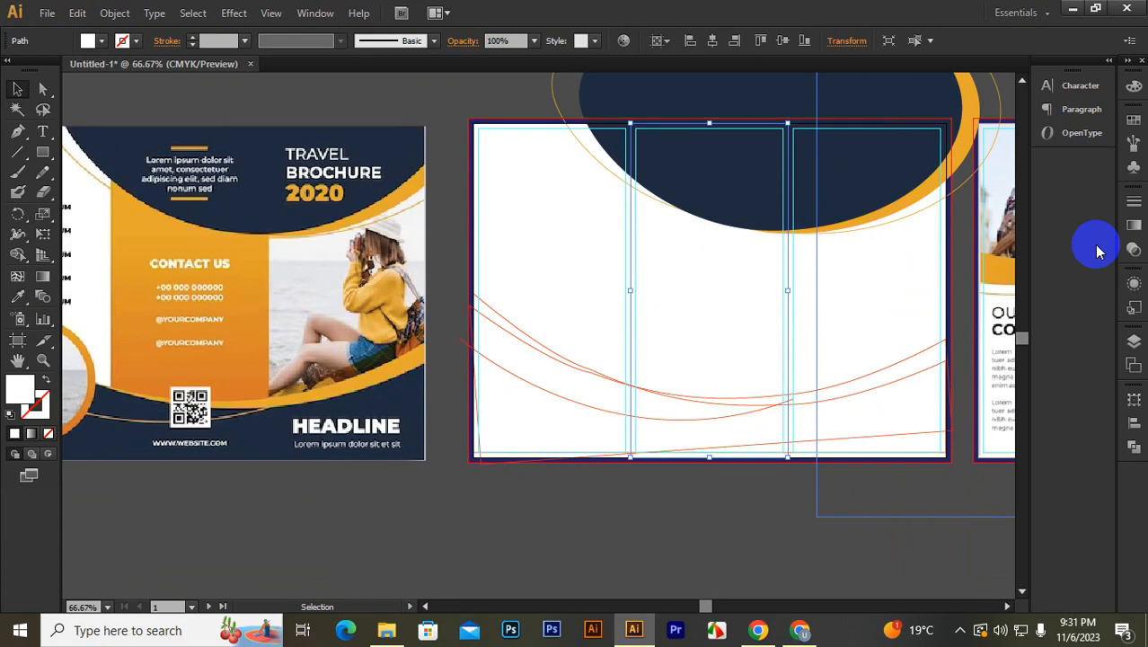
click(1133, 225)
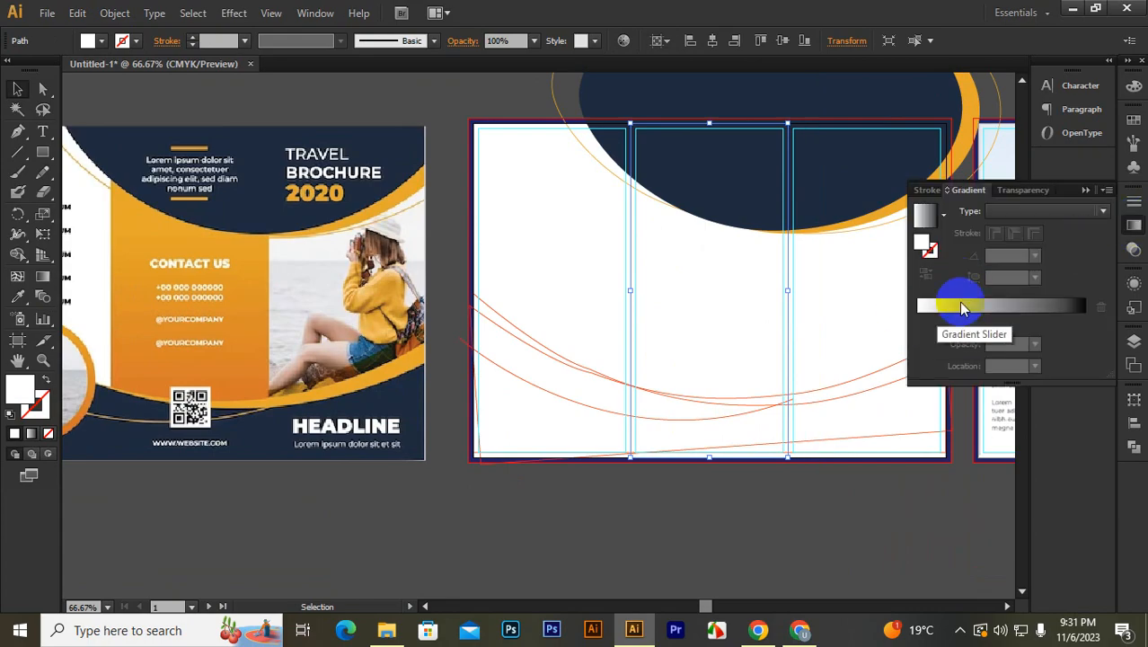
click(939, 307)
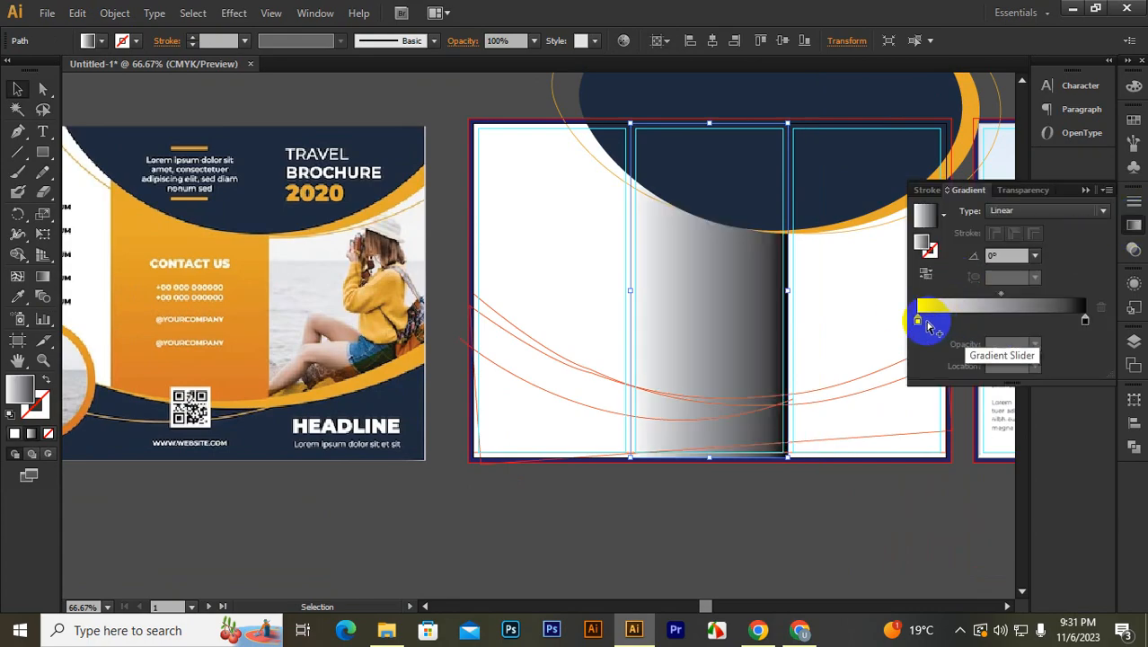
double_click(917, 321)
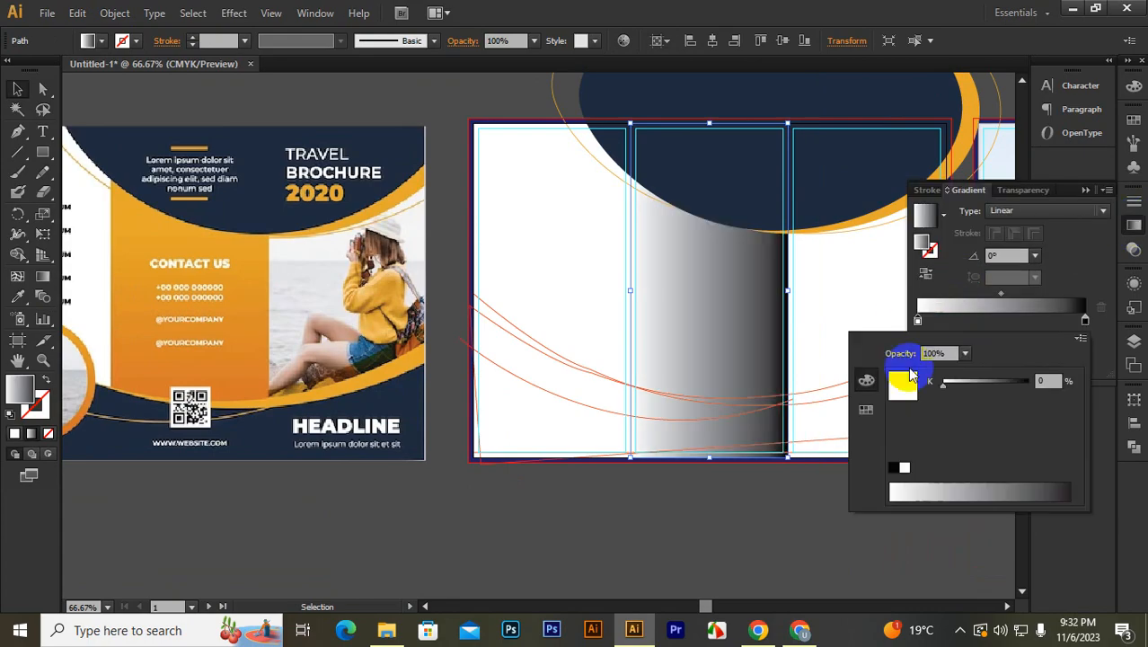
Step: Set the middle panel rectangle's linear gradient to run from a yellow swatch to an orange swatch
click(866, 409)
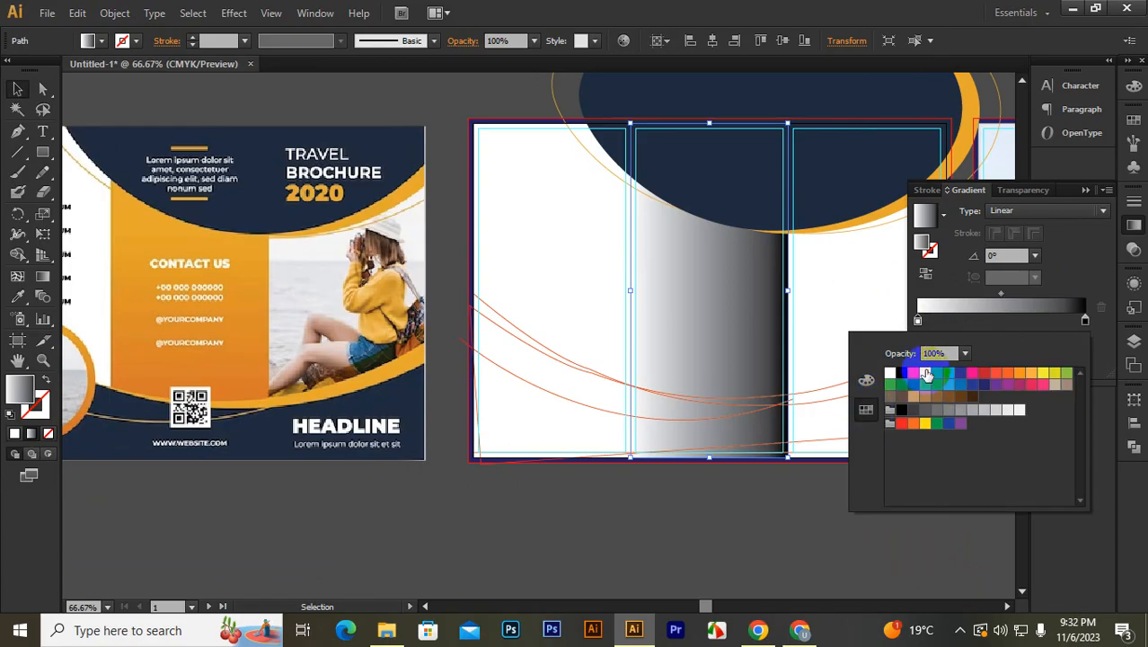
click(926, 373)
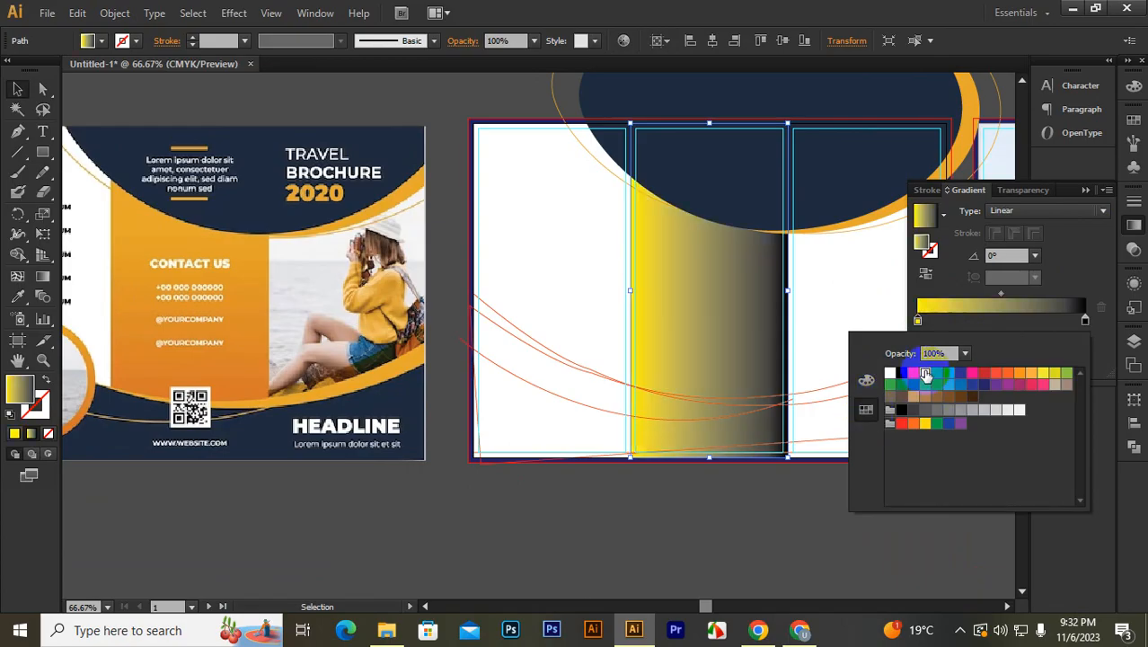
double_click(1086, 320)
click(1019, 374)
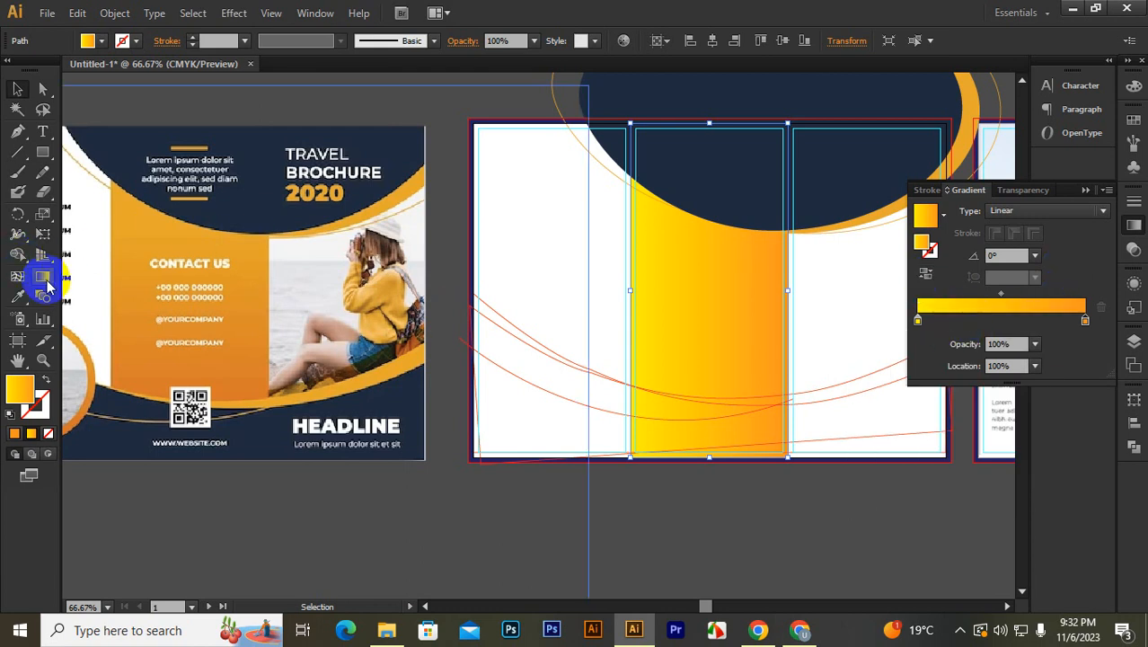
Step: Redirect the middle panel's gradient vertically, with yellow at the upper edge and orange at the lower edge, and deselect the panel
click(43, 278)
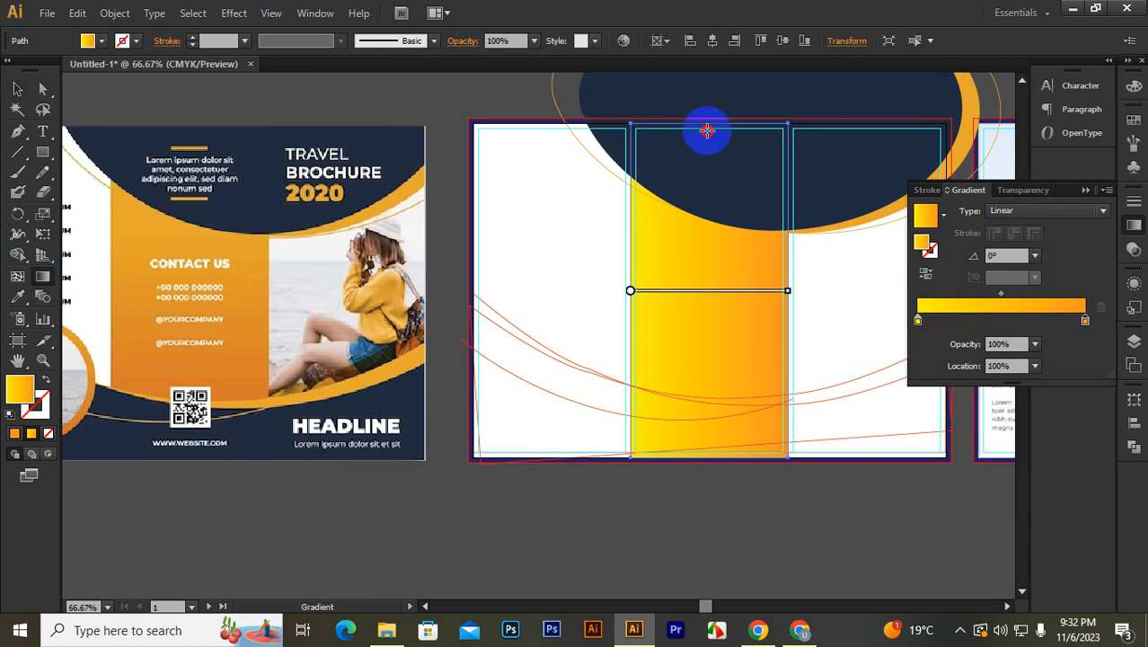
drag(707, 131, 711, 458)
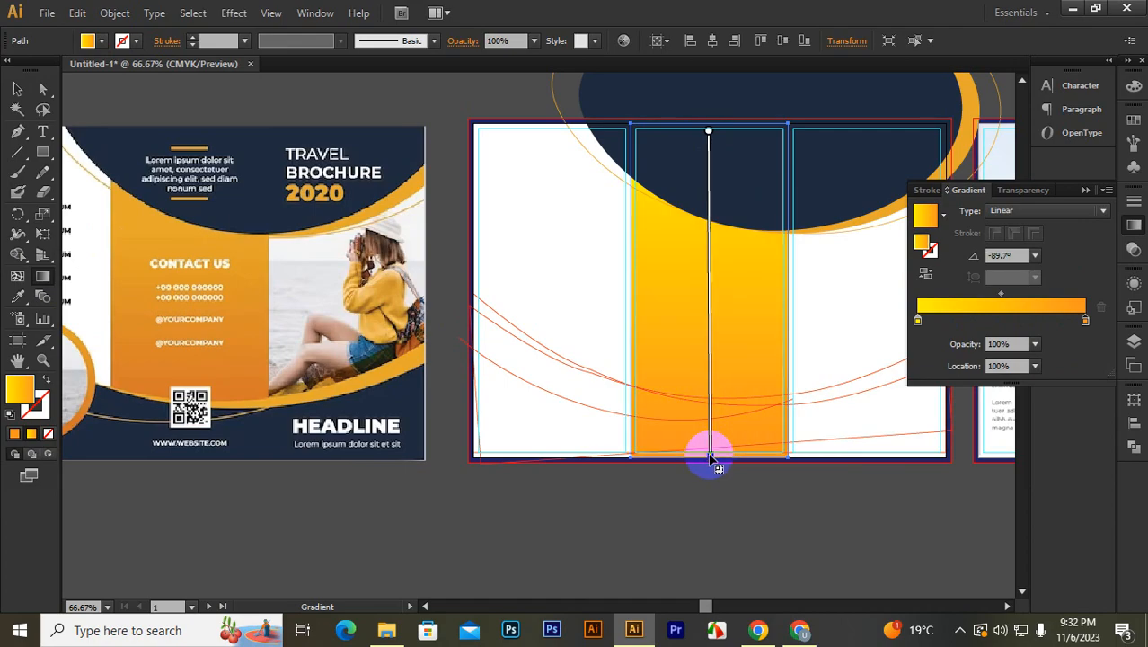
click(1087, 192)
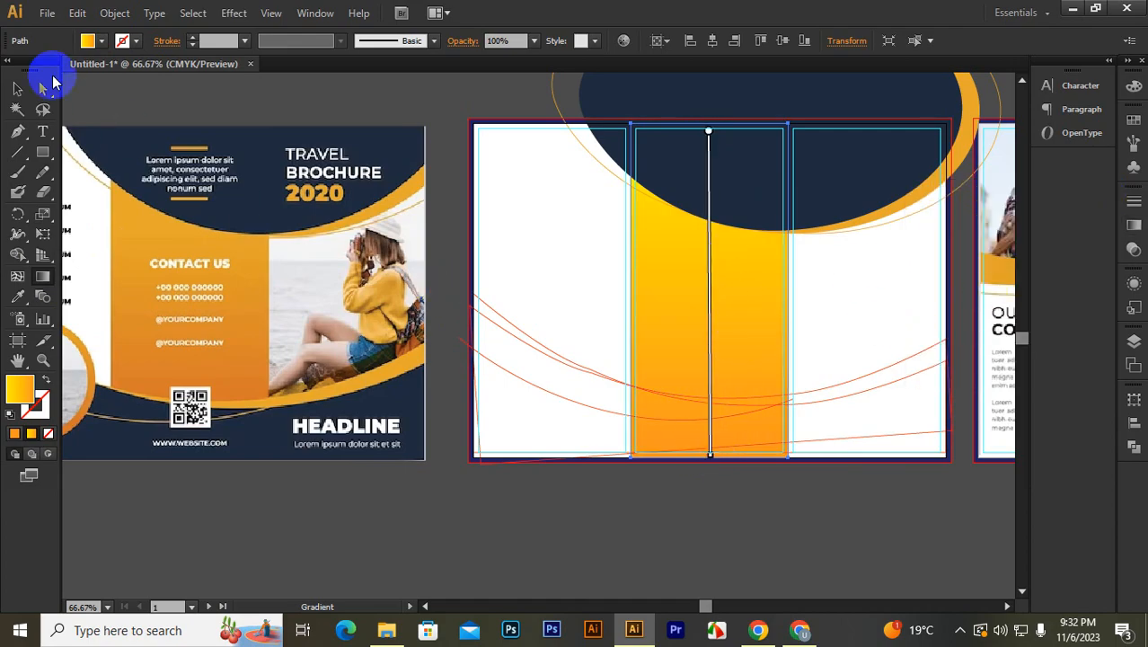
click(16, 85)
click(172, 87)
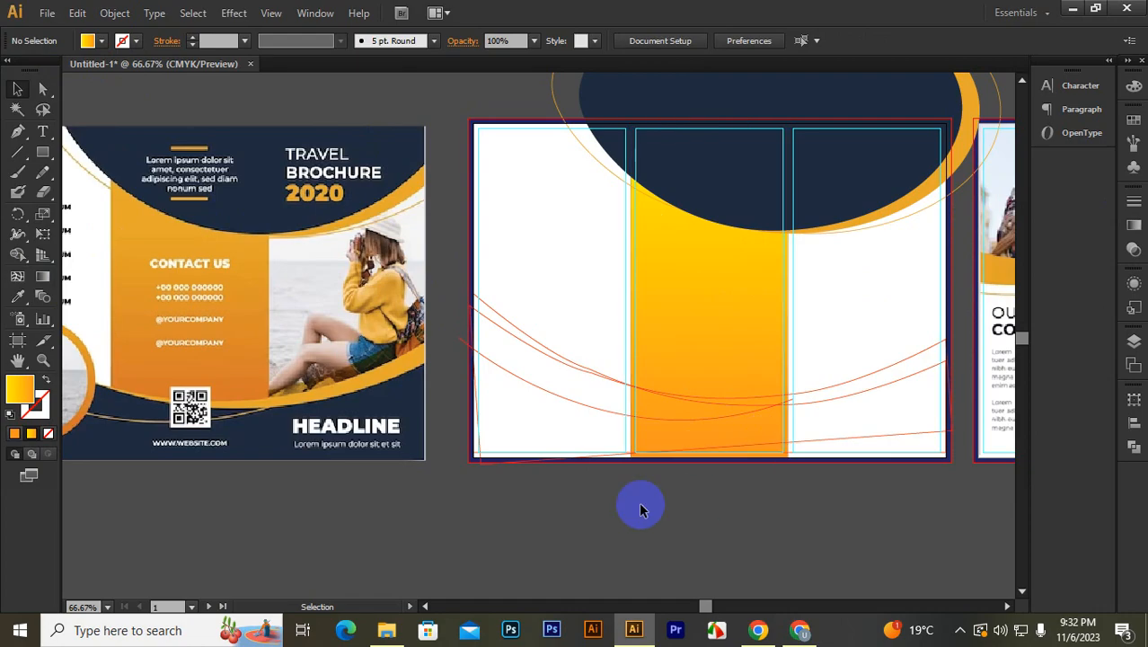
Step: Fill the closed curved shape along the brochure's lower edge with the navy sampled from the reference brochure
scroll(637, 500, down, 1)
scroll(682, 500, up, 1)
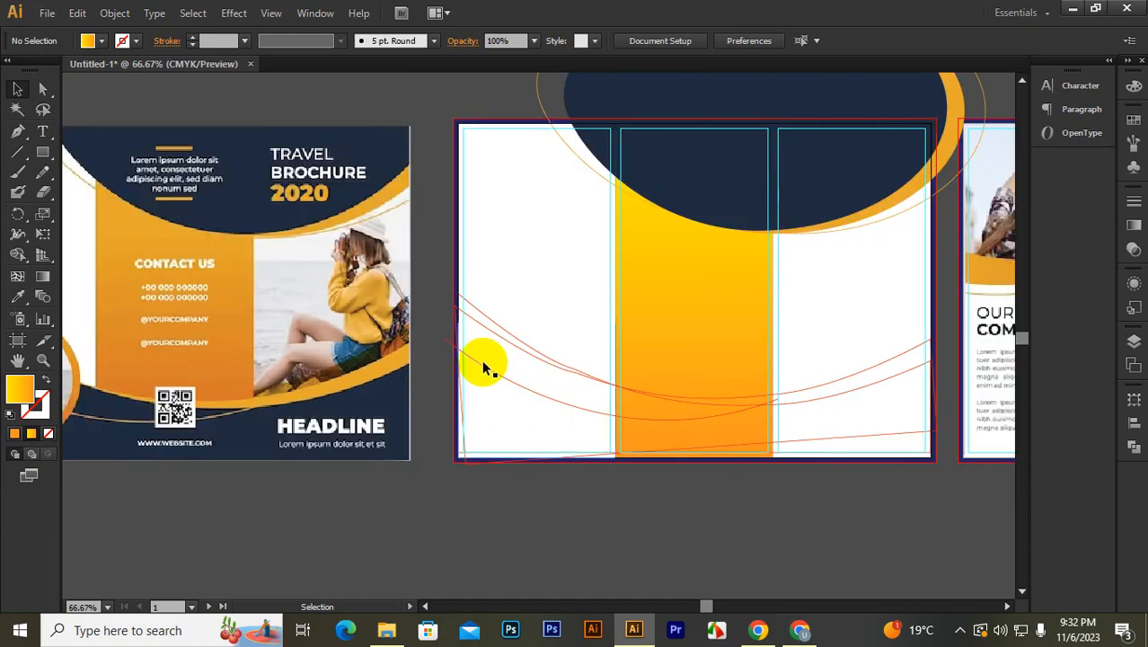
click(476, 308)
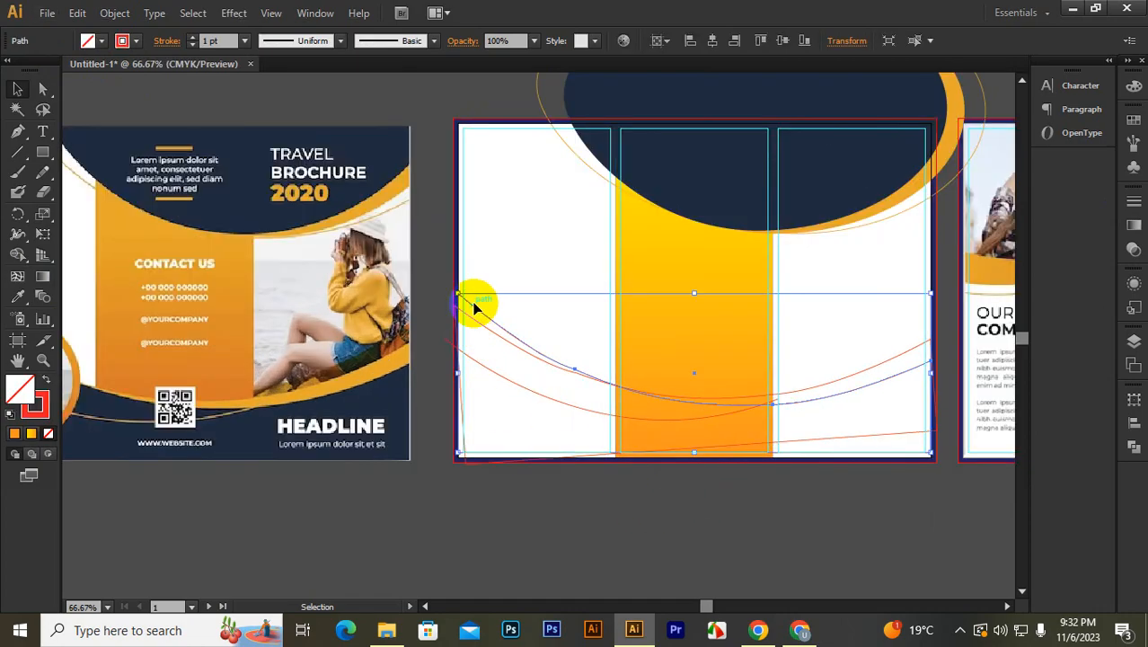
key(i)
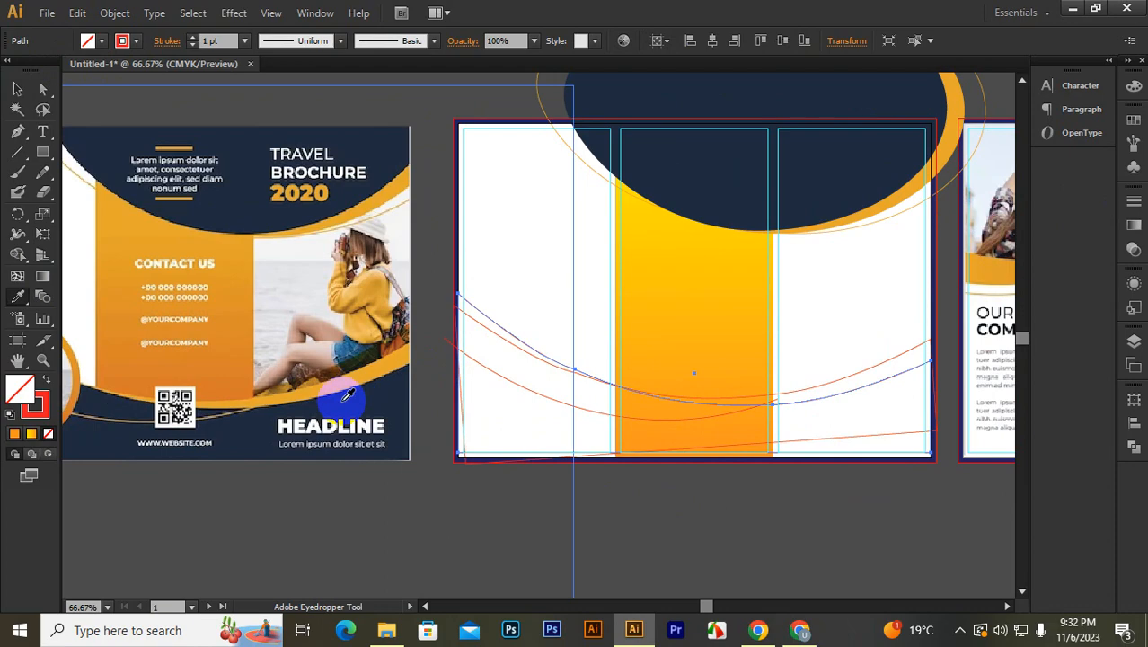
click(364, 396)
click(17, 89)
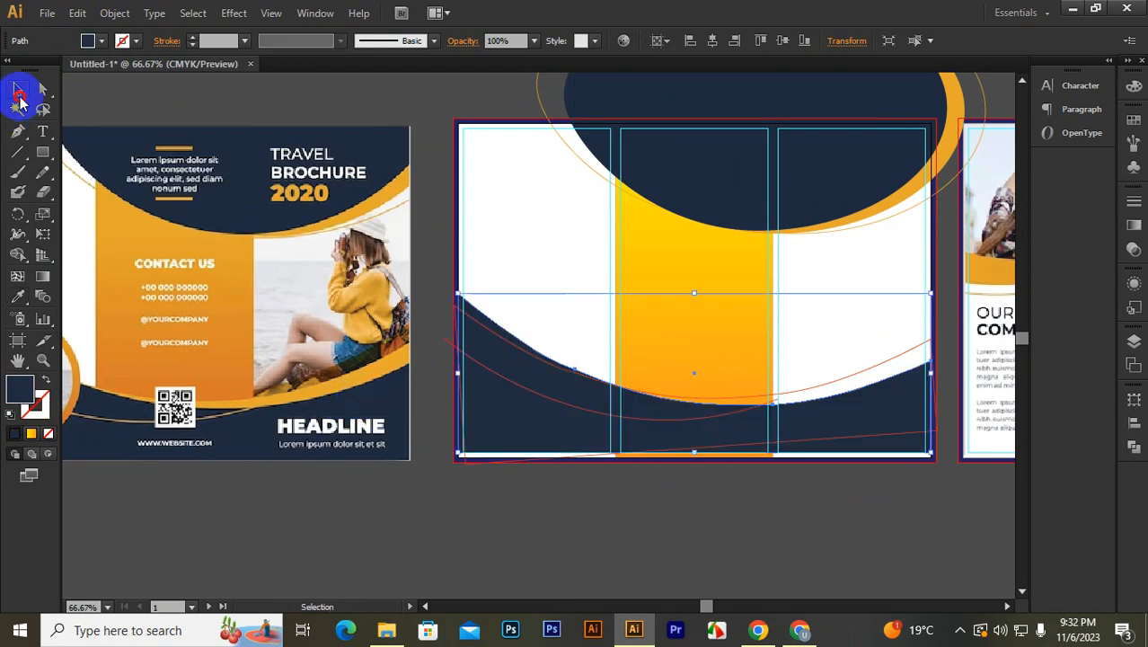
Step: Fill the second, tilted curved shape with the orange sampled from the reference band and send it behind the navy shape
click(903, 355)
click(894, 349)
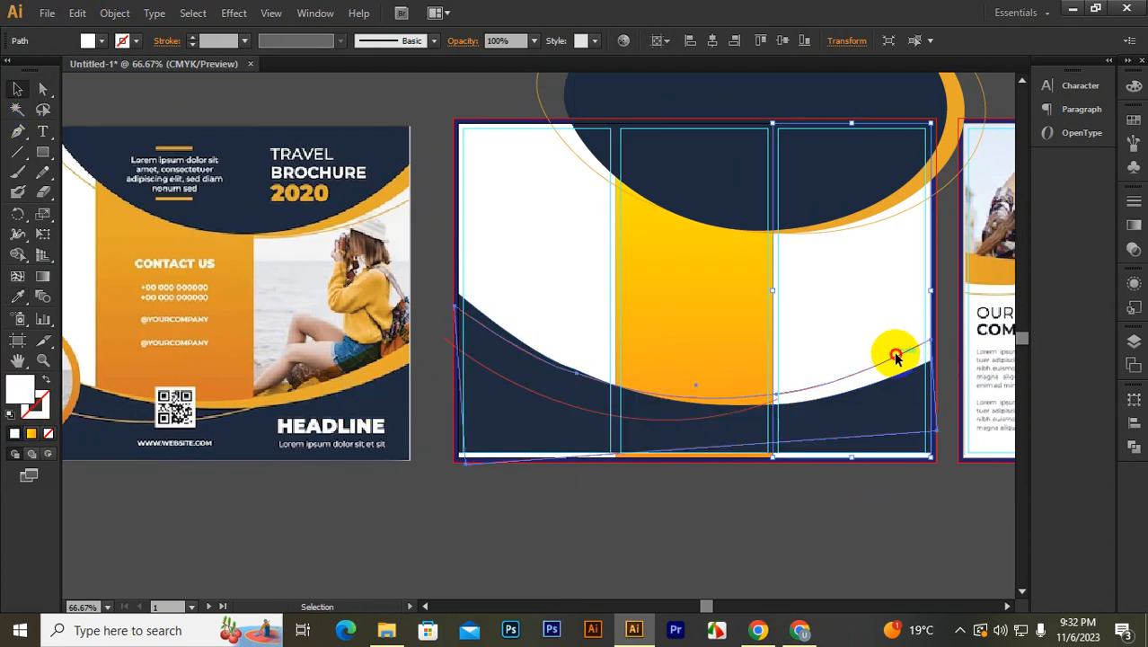
click(895, 354)
key(i)
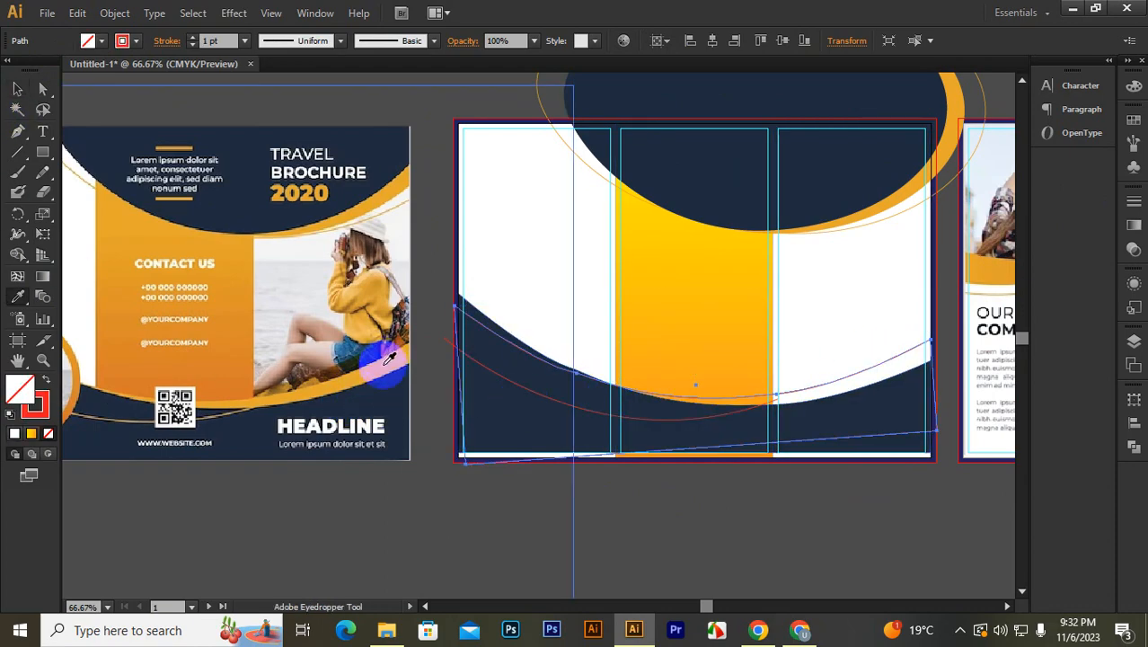
click(382, 368)
click(277, 349)
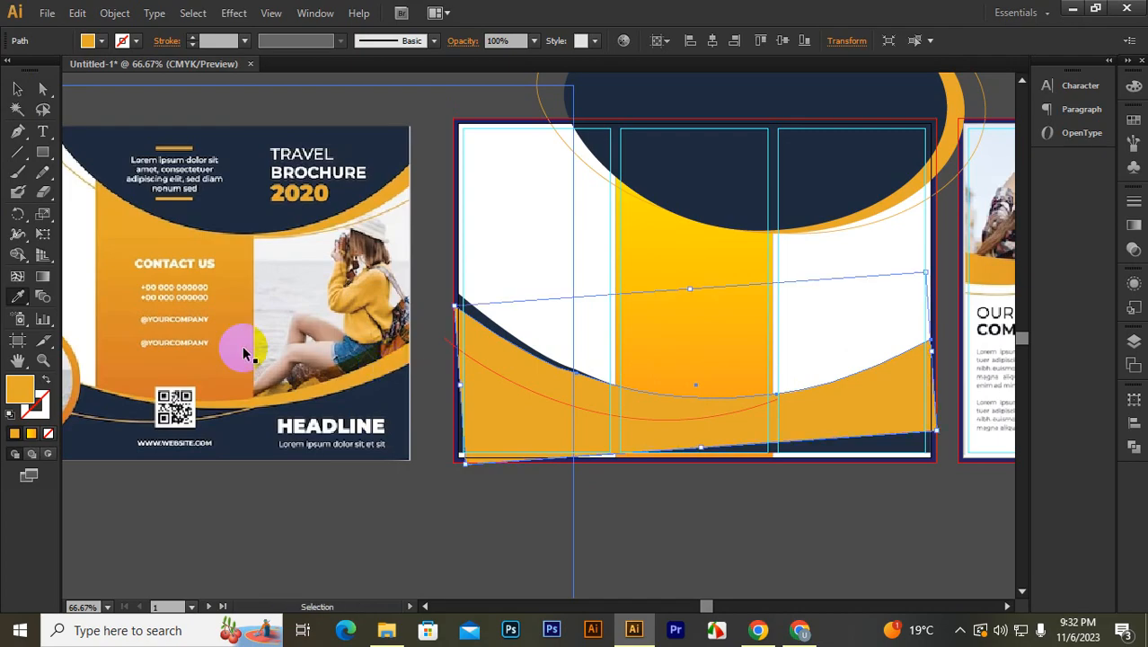
key(ctrl+z)
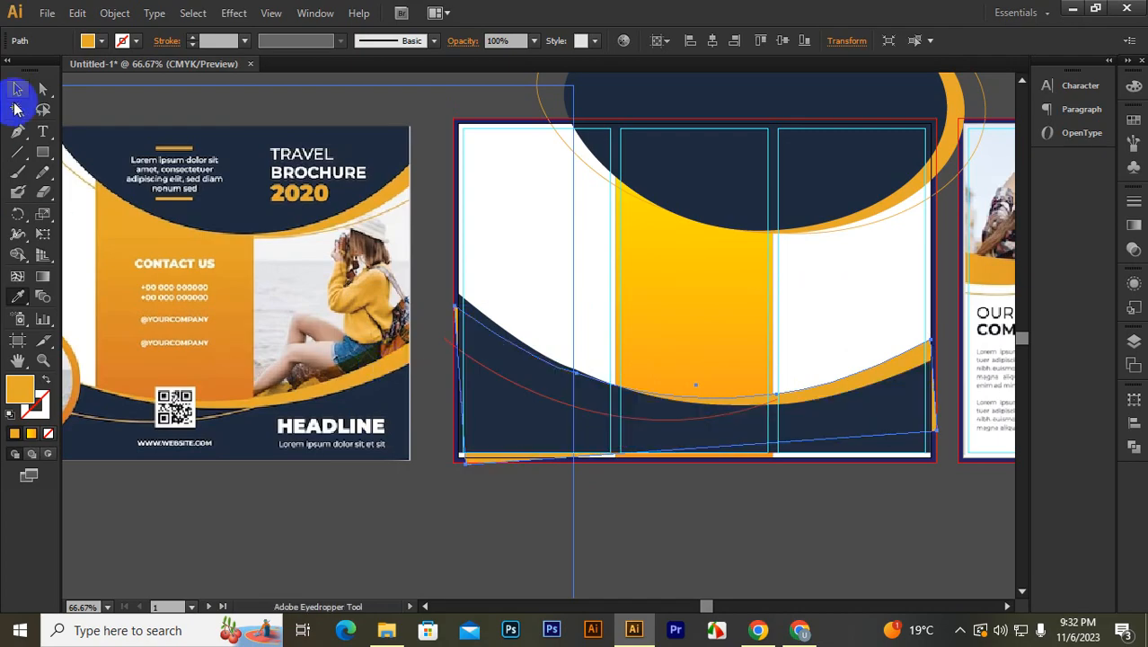
click(17, 89)
Step: Place a copy of the orange curved shape slightly above the original, so a wider band shows over the navy shape
click(917, 355)
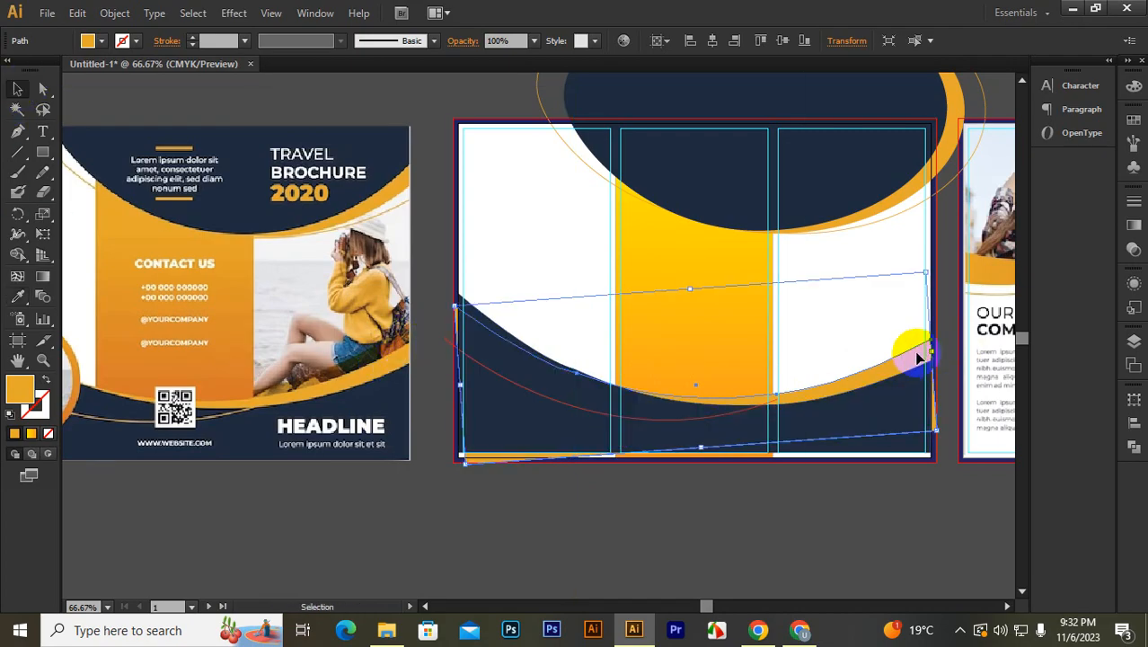
drag(913, 362, 913, 341)
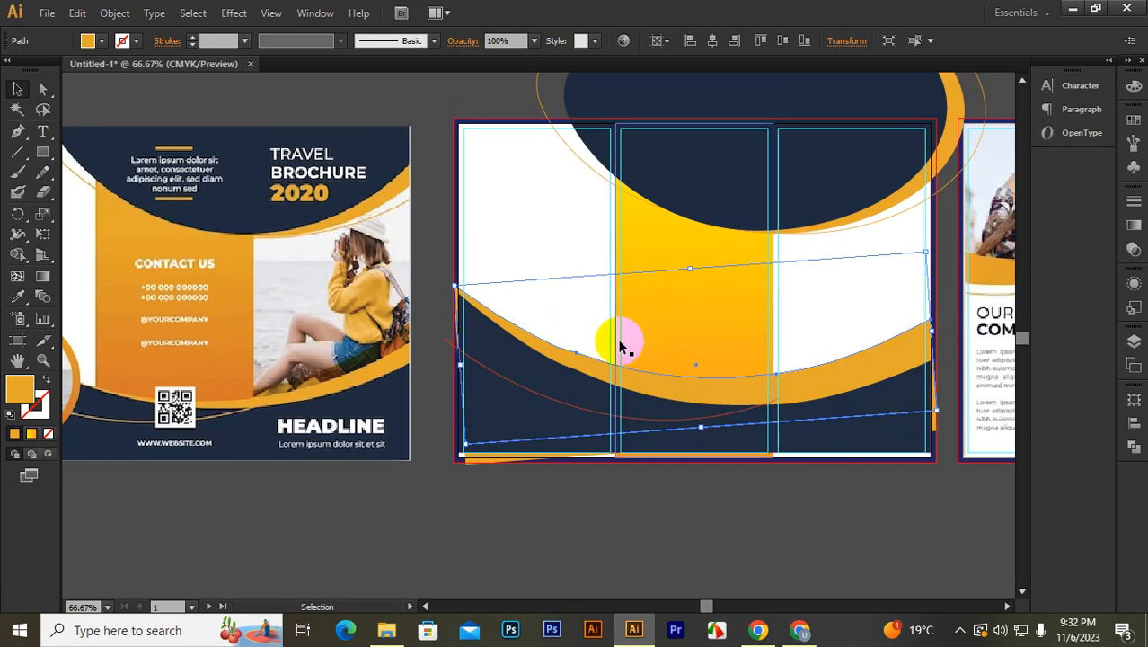
scroll(374, 344, up, 2)
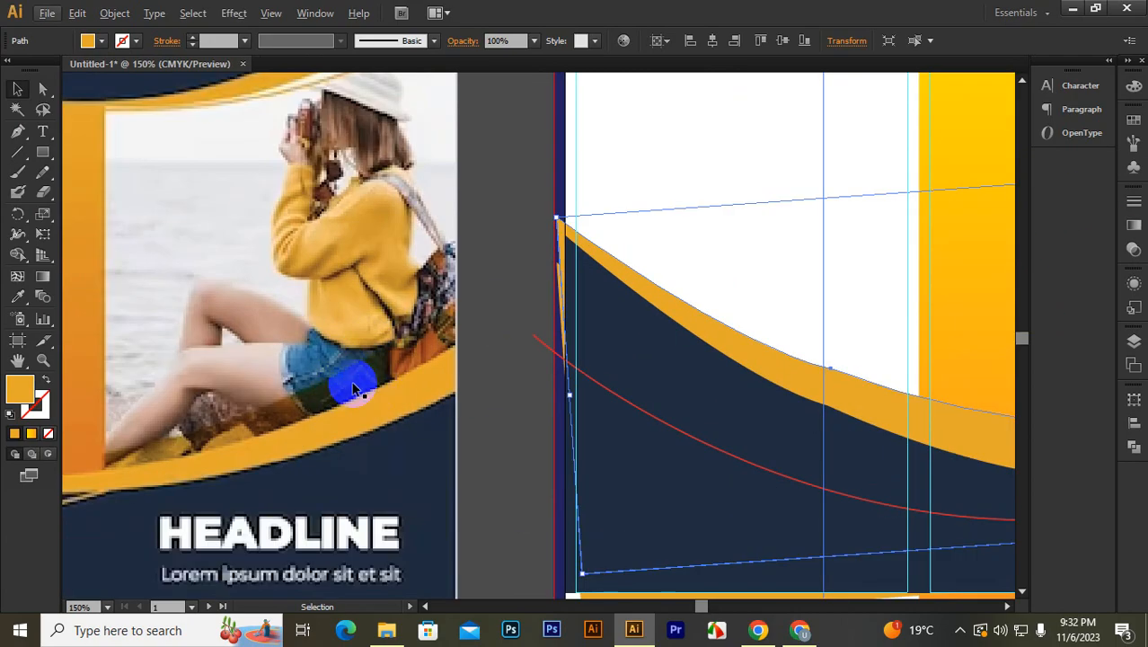
scroll(353, 388, down, 1)
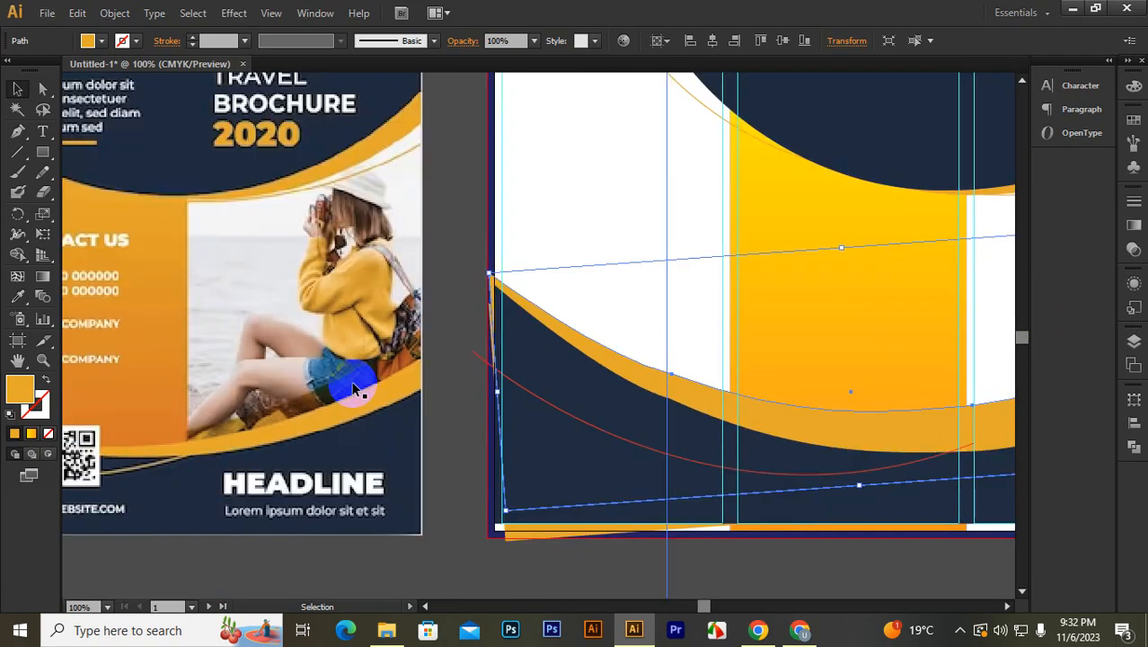
Step: Set the blending mode of the raised orange copy to Multiply
click(1134, 201)
click(1024, 190)
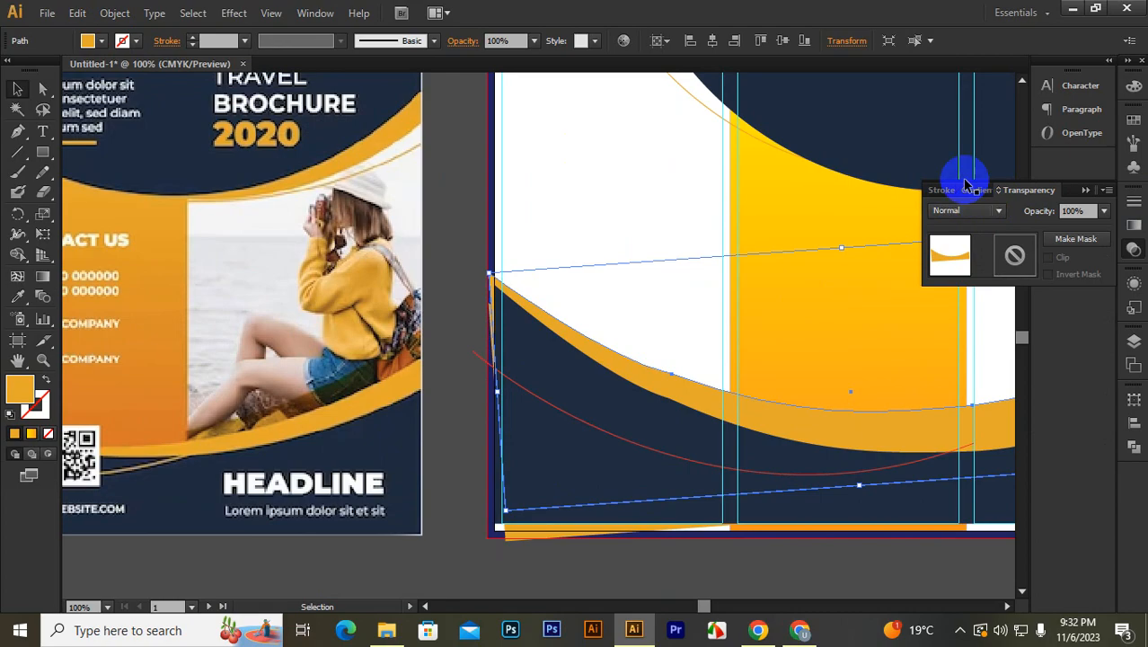
click(999, 211)
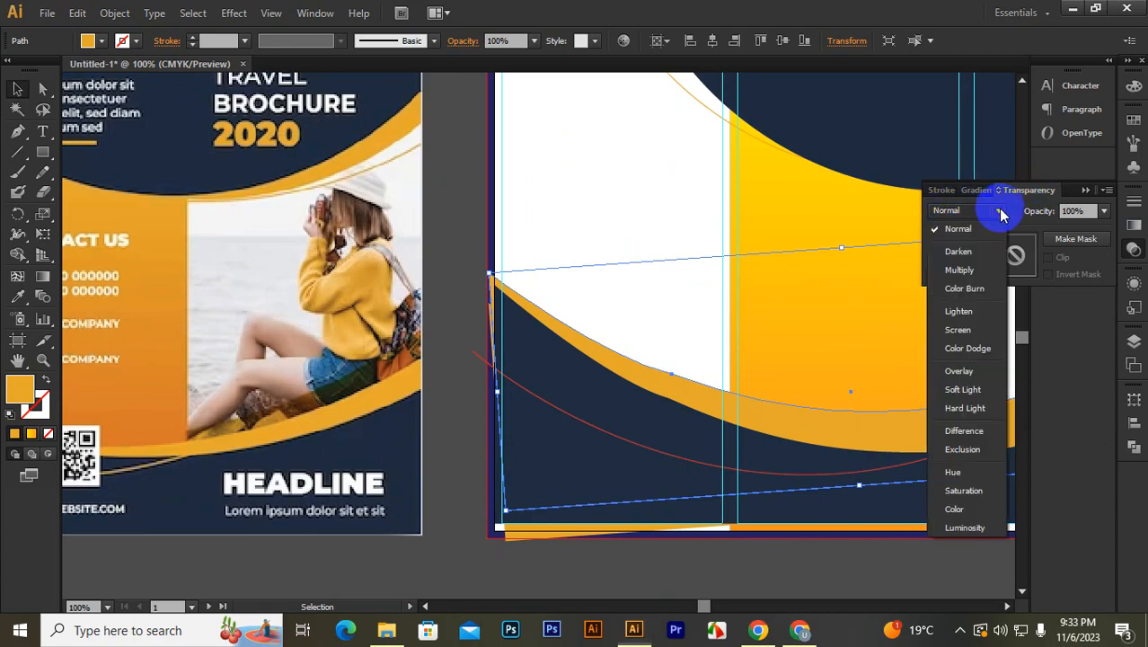
click(959, 270)
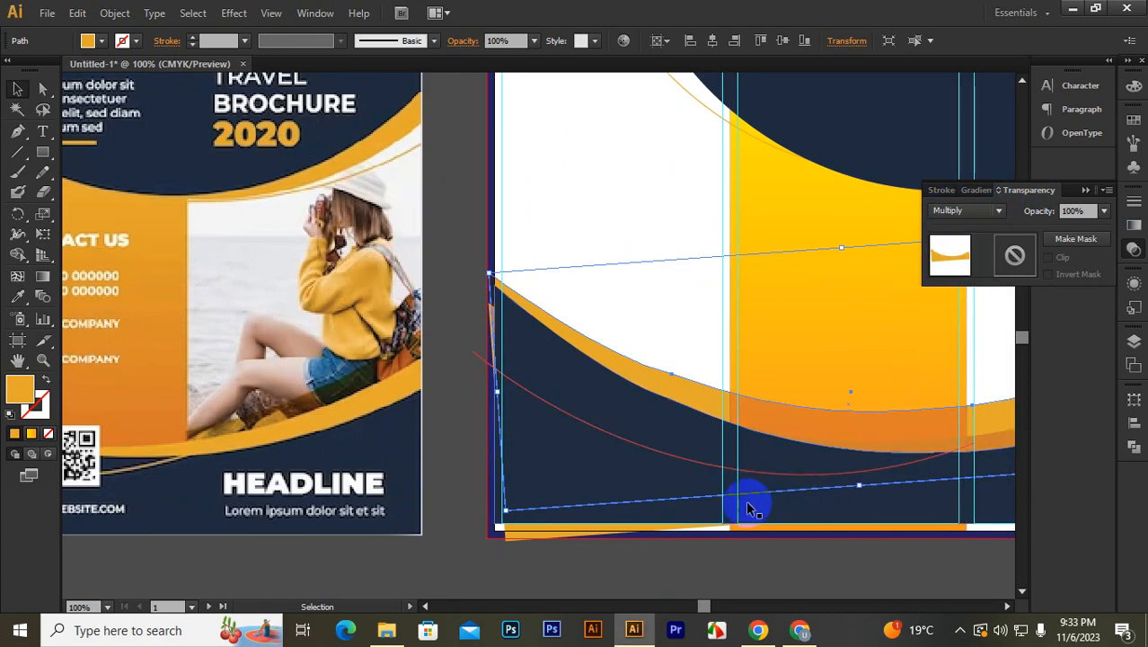
scroll(586, 478, down, 1)
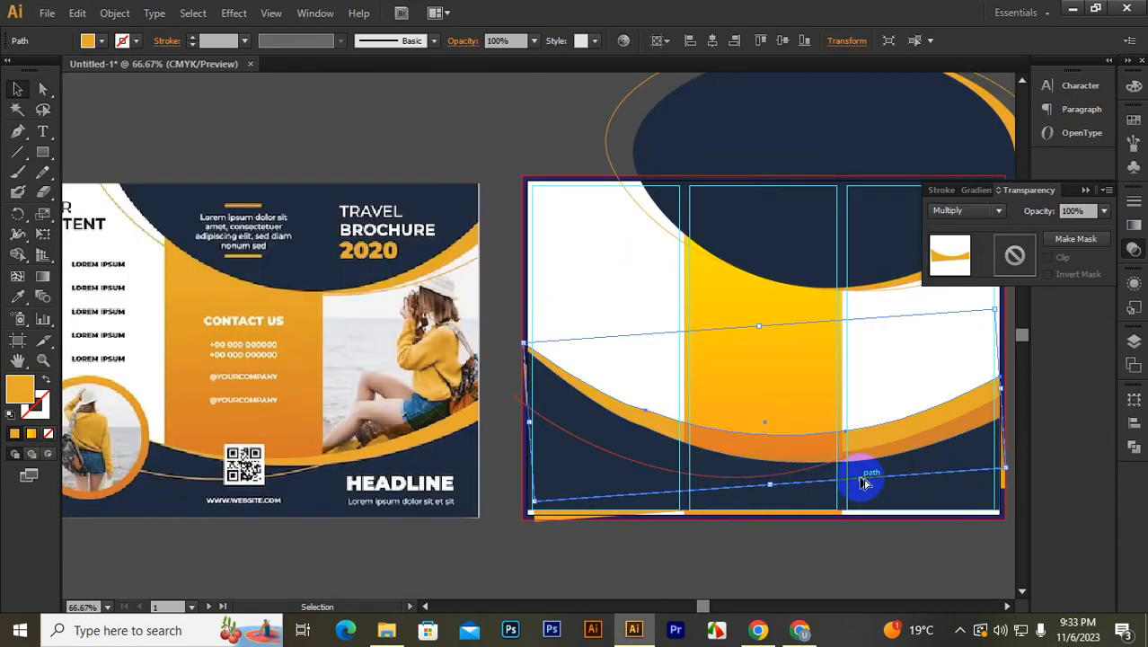
scroll(865, 483, up, 1)
scroll(671, 474, down, 1)
scroll(668, 480, down, 1)
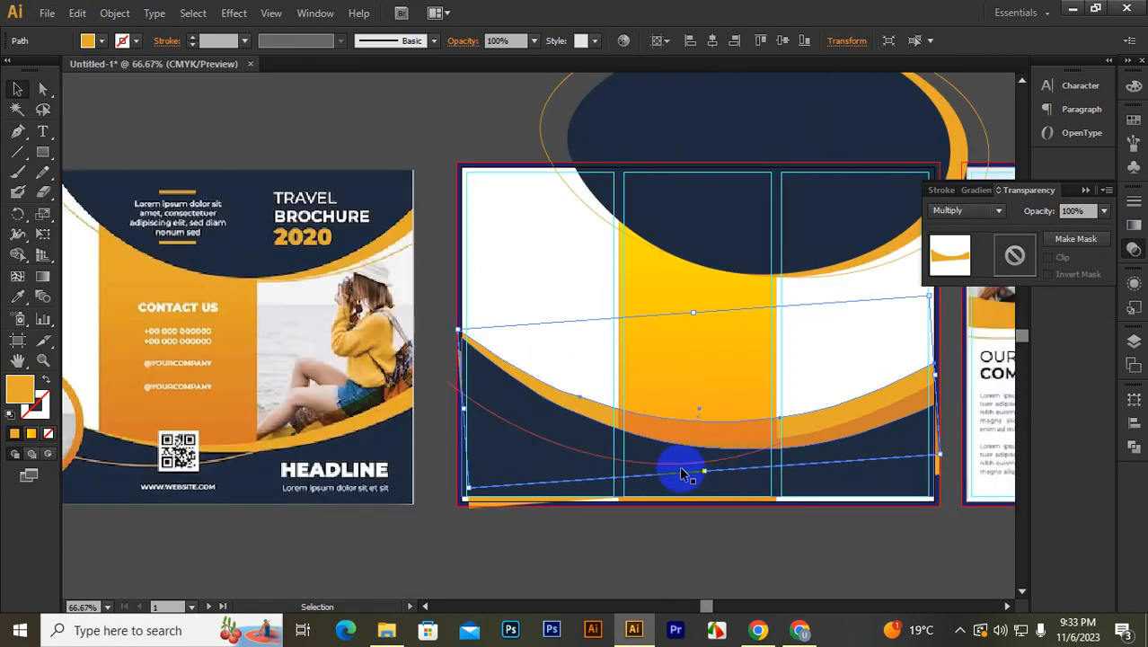
Step: Rotate the Multiply copy about its upper-right end until its left end drops below the navy edge, and send it behind the original
click(18, 212)
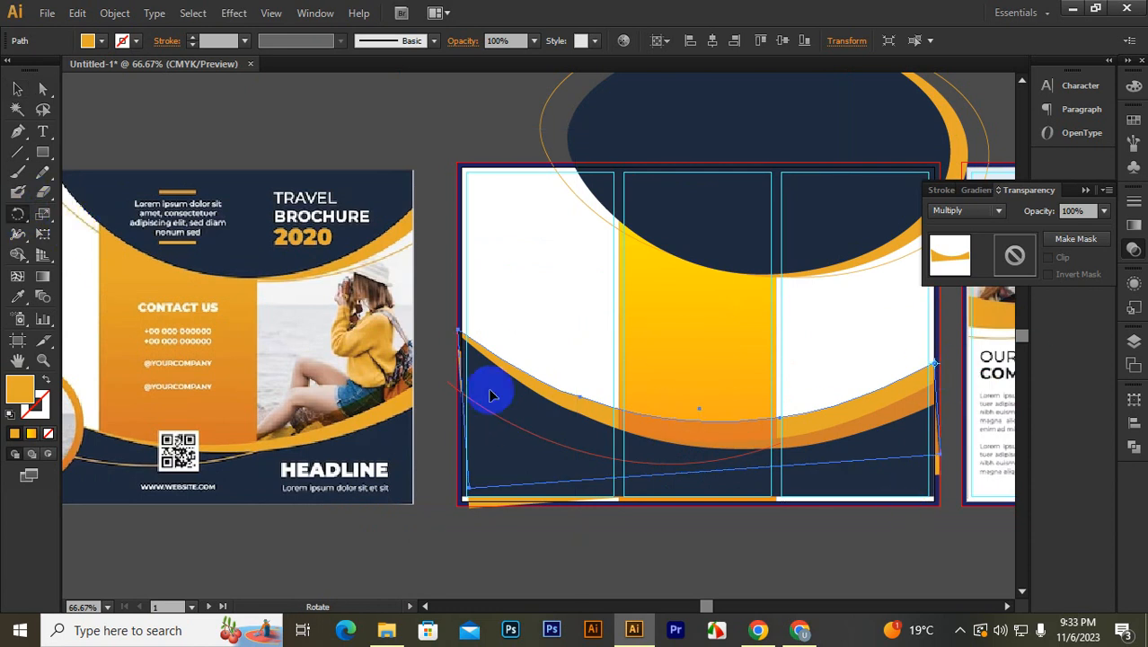
drag(486, 353, 474, 404)
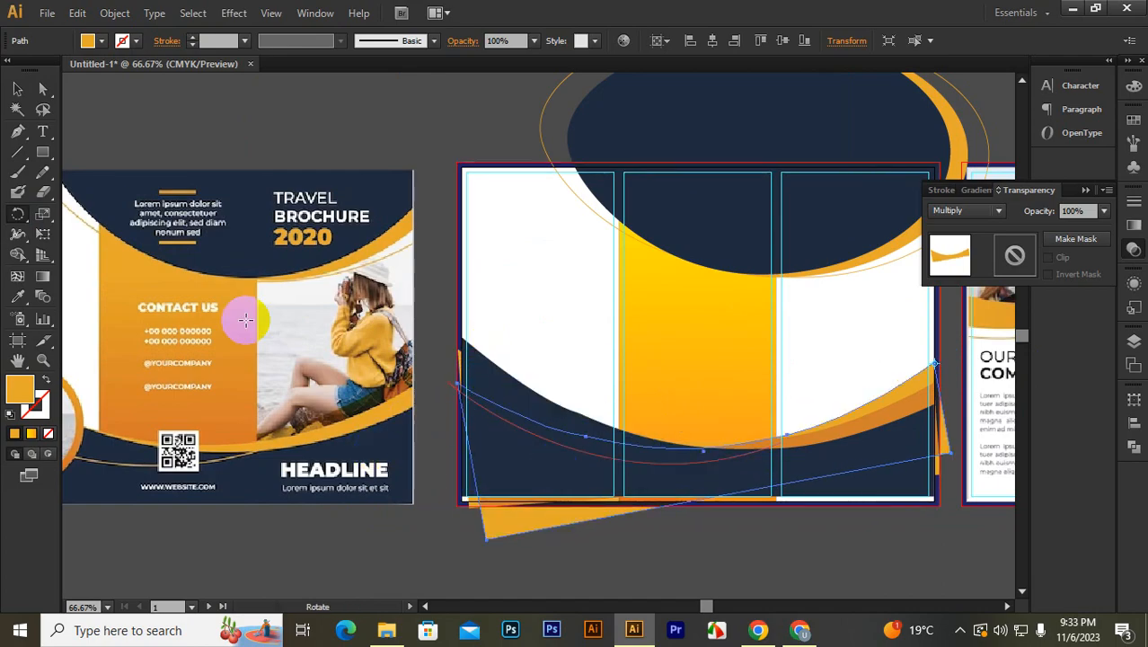
click(17, 89)
click(199, 133)
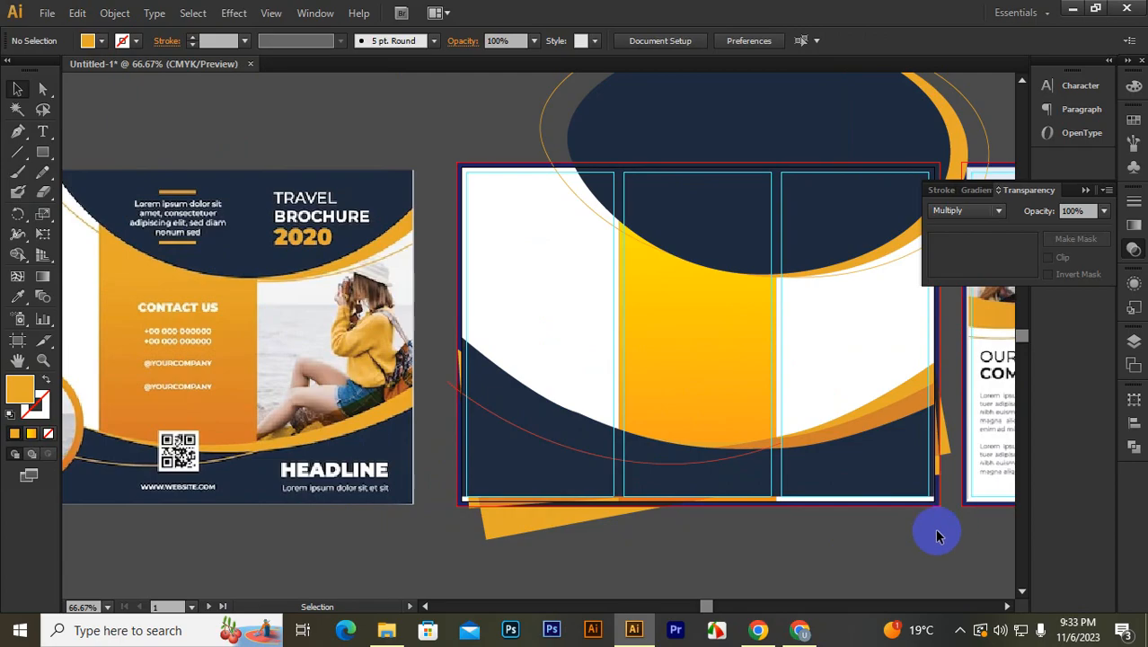
click(888, 414)
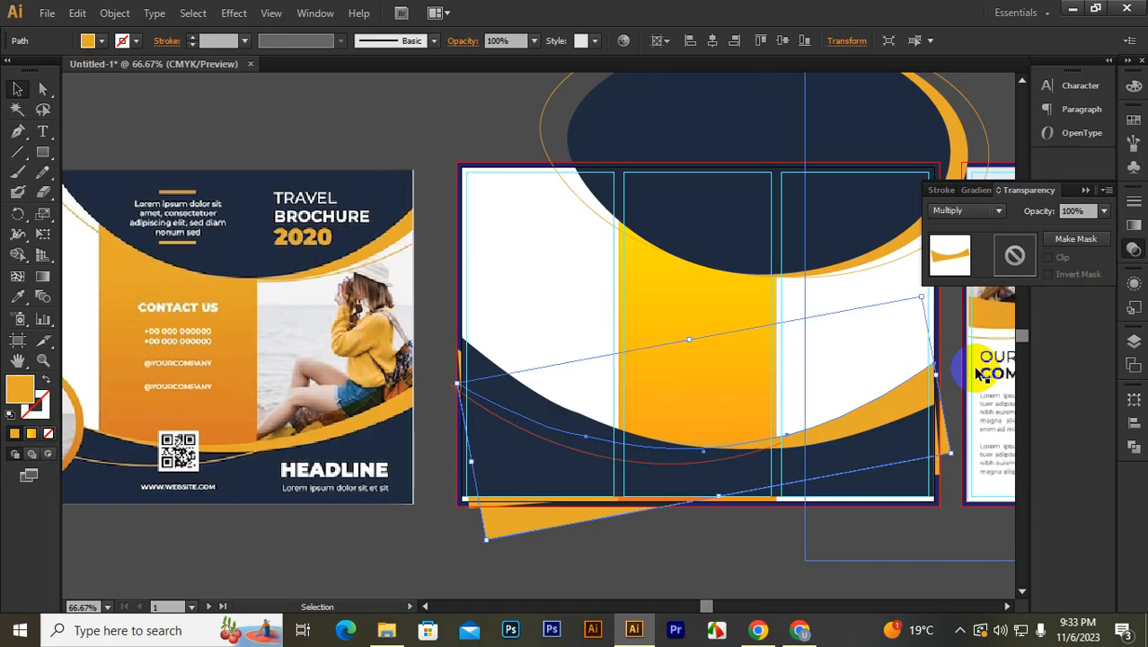
click(641, 564)
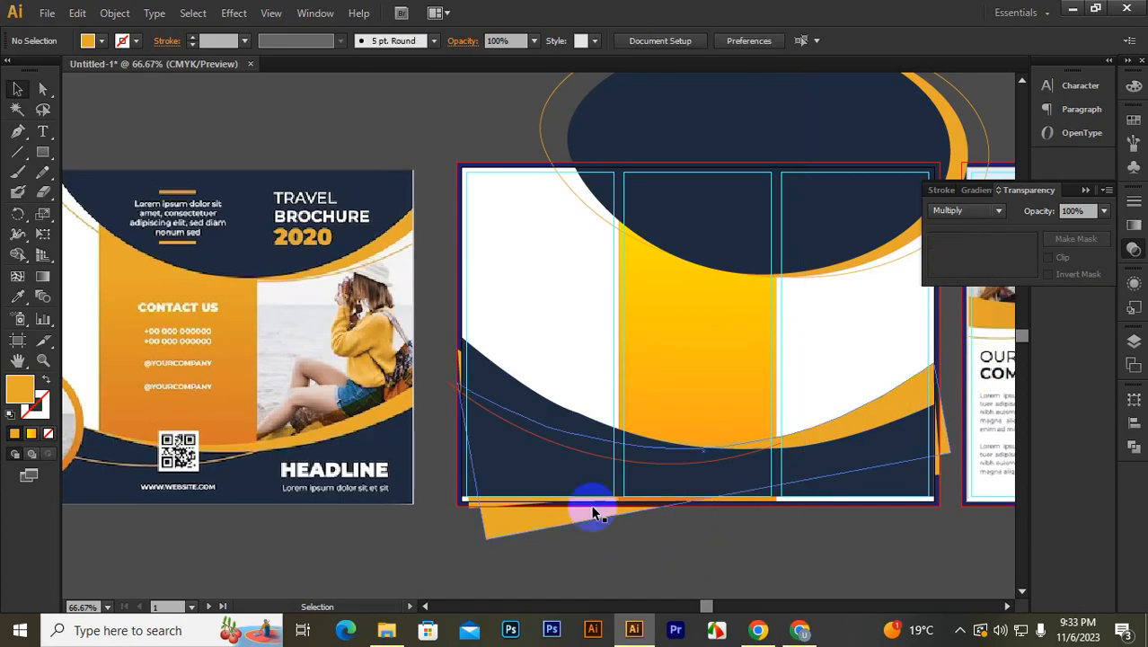
Step: Give the thin red curved line an orange stroke sampled from the reference, with no fill and a 4 pt weight
click(578, 455)
click(577, 455)
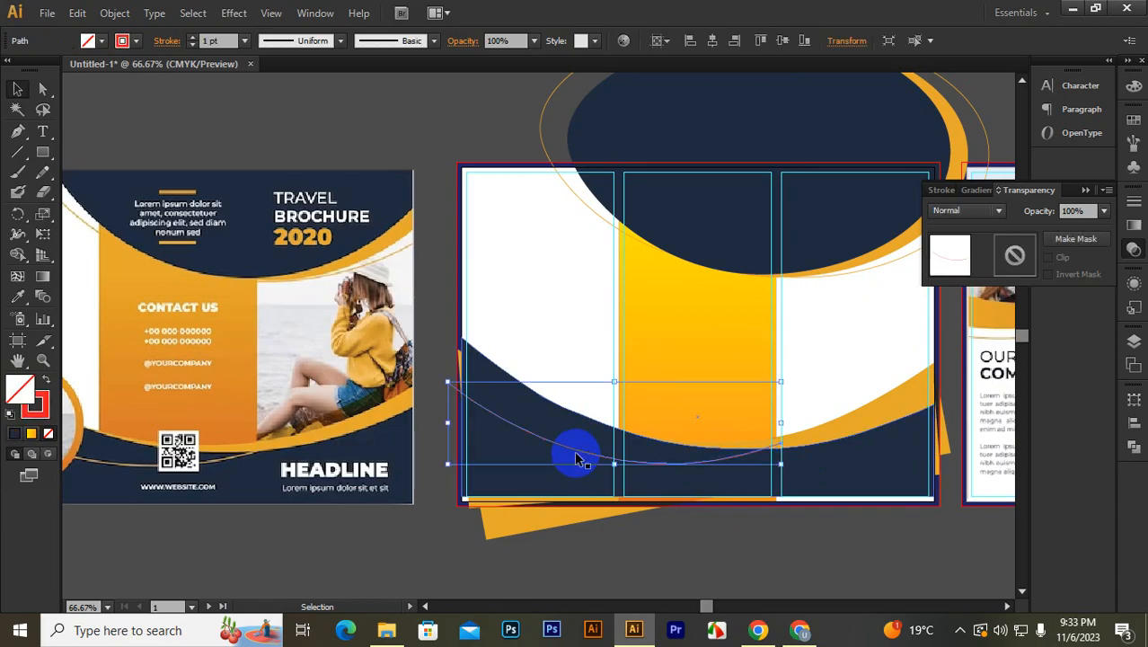
key(i)
click(362, 418)
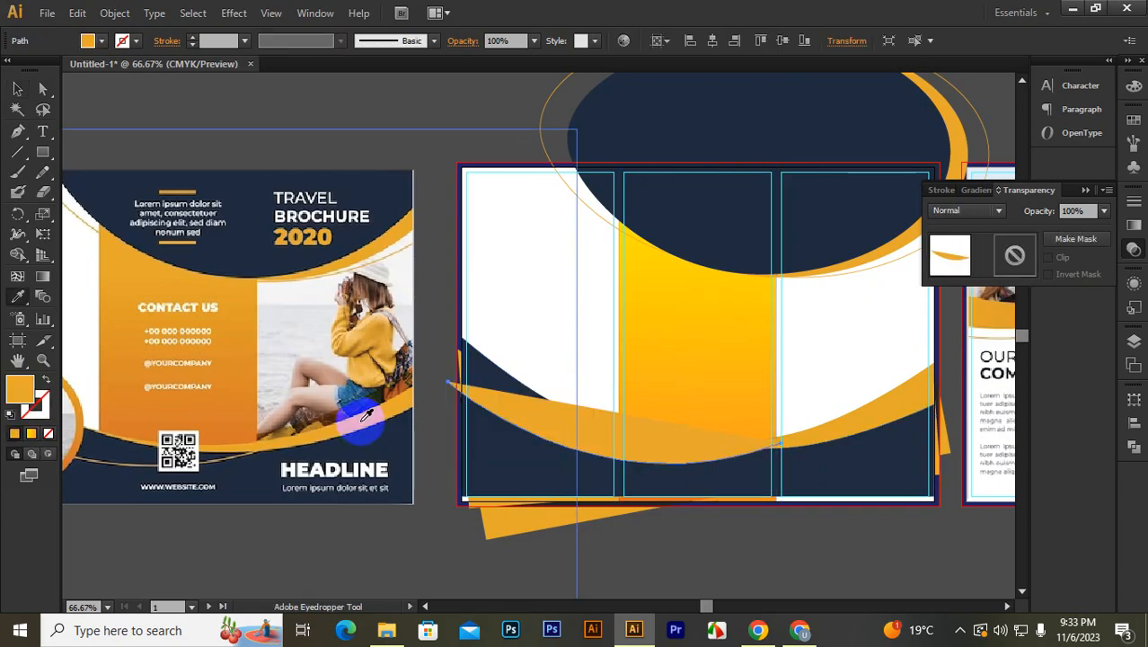
click(44, 384)
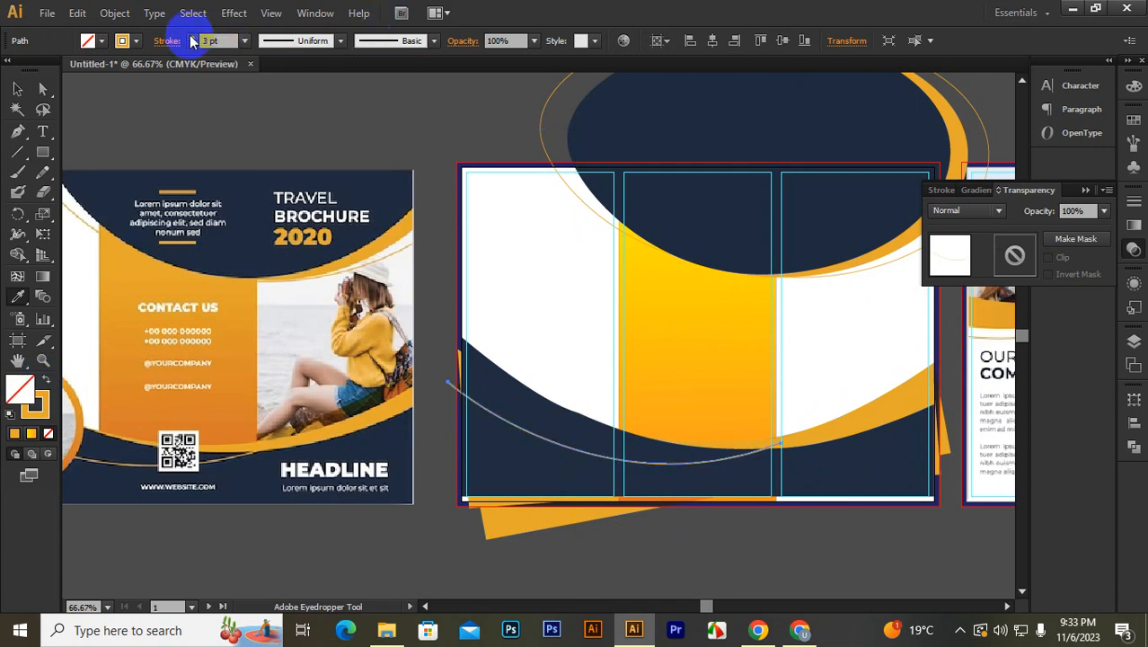
click(17, 89)
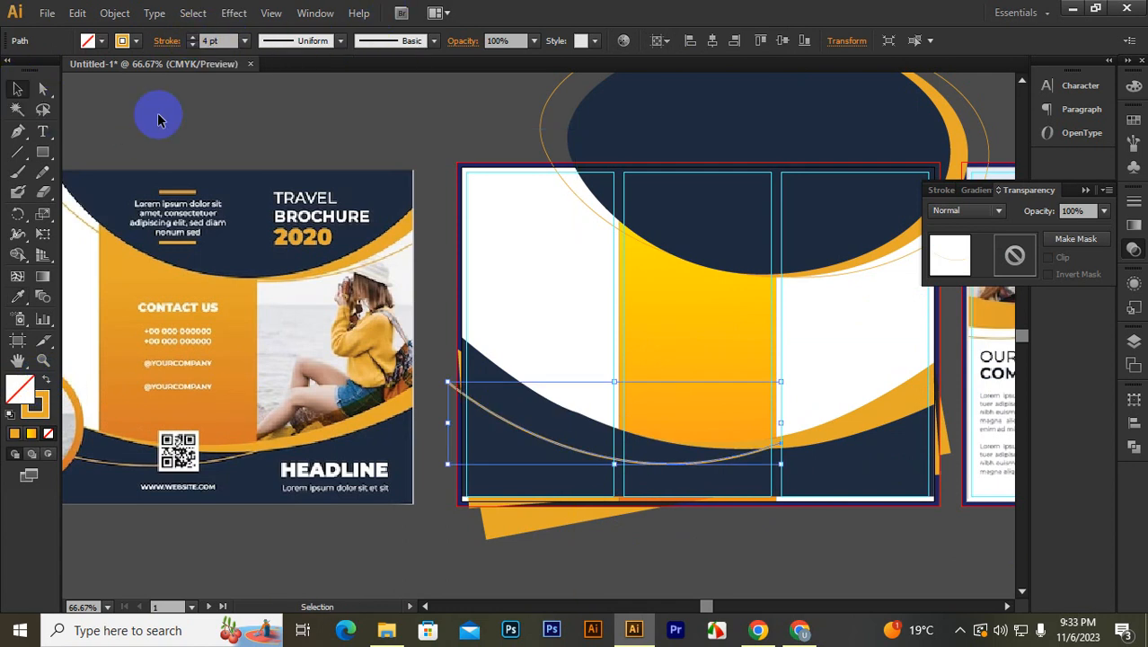
Step: Reduce the orange curved line's stroke weight to 3 pt and deselect it
click(544, 404)
click(490, 404)
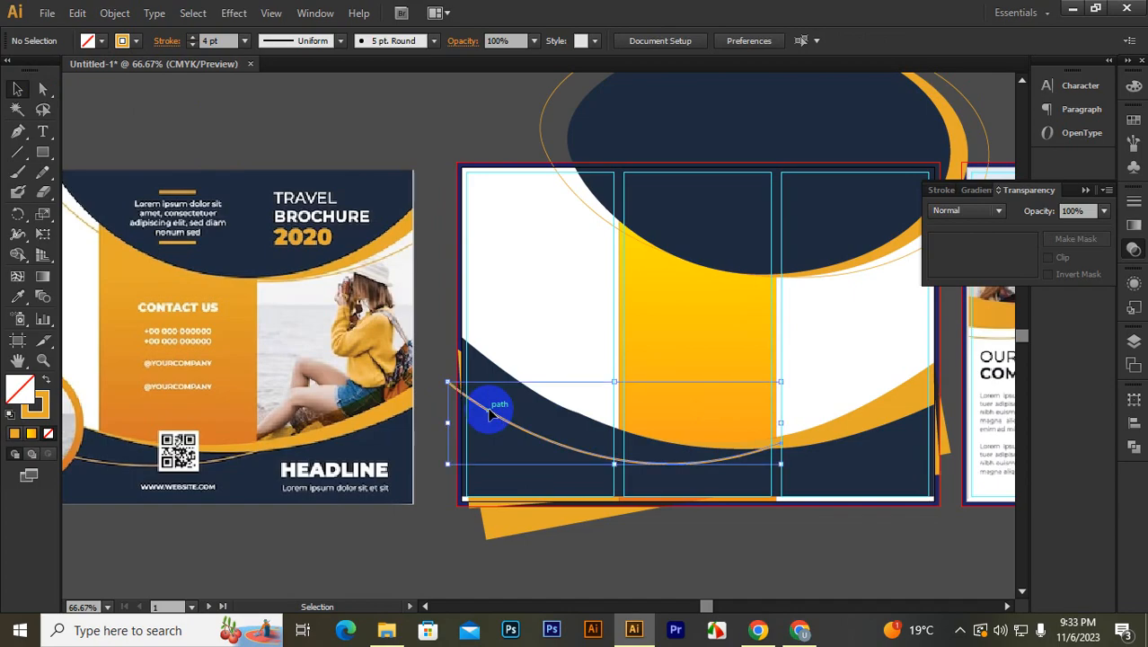
click(191, 44)
click(216, 81)
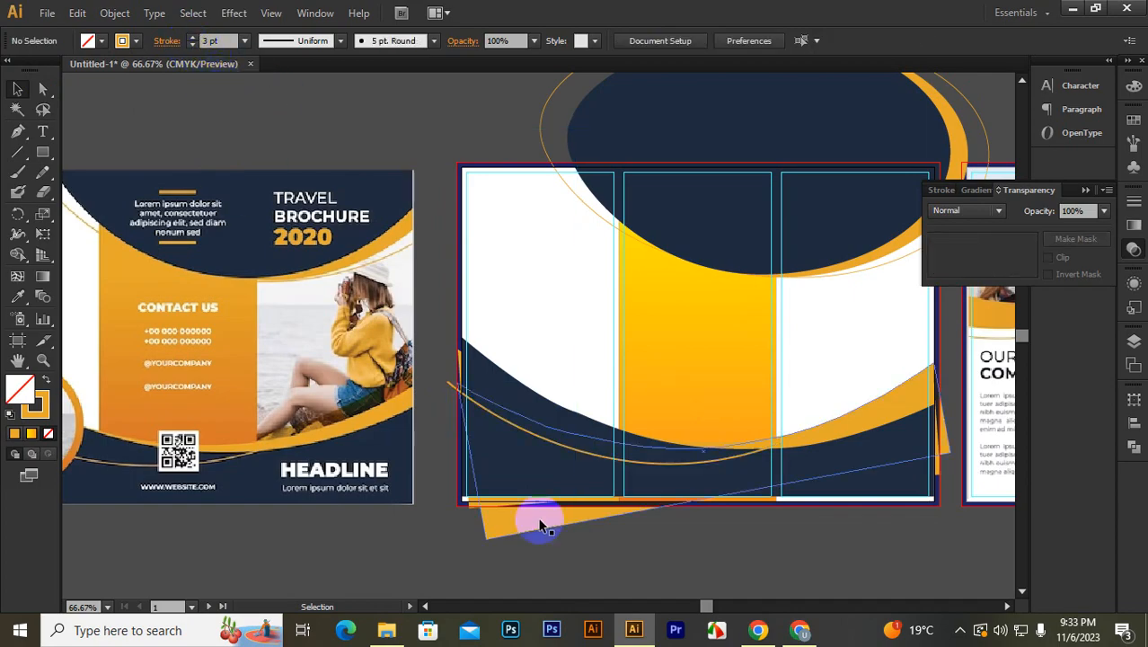
Step: Shift the midpoint of the middle panel's linear gradient toward its yellow end, at a location of 34.24%
scroll(474, 567, down, 2)
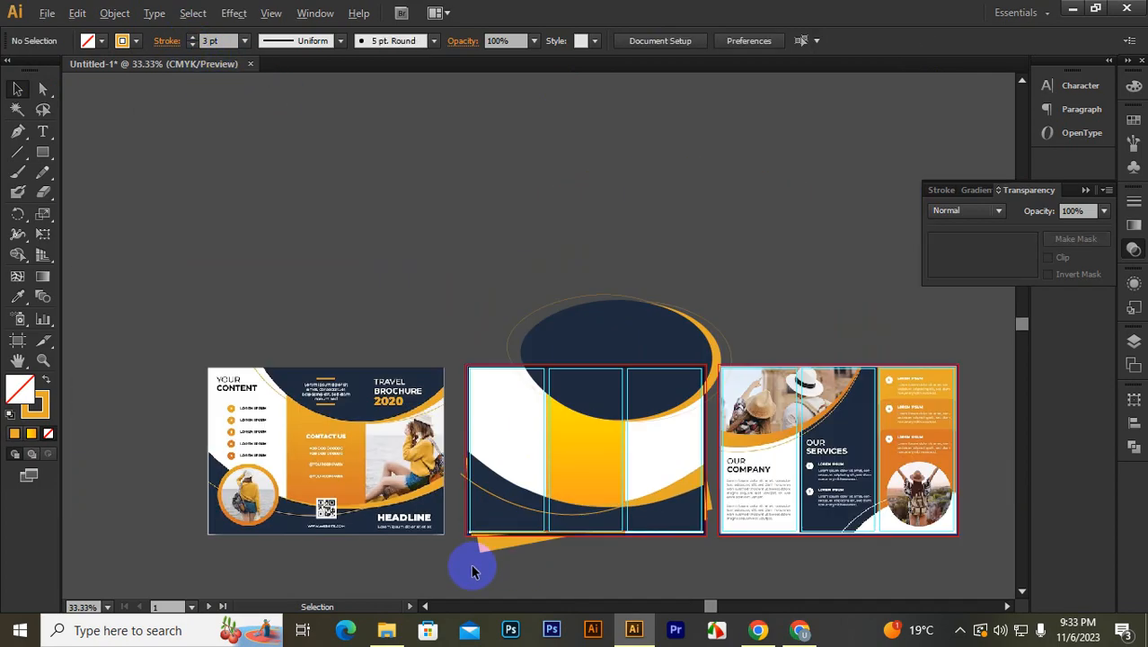
scroll(673, 609, up, 1)
scroll(565, 561, up, 1)
drag(539, 573, 618, 560)
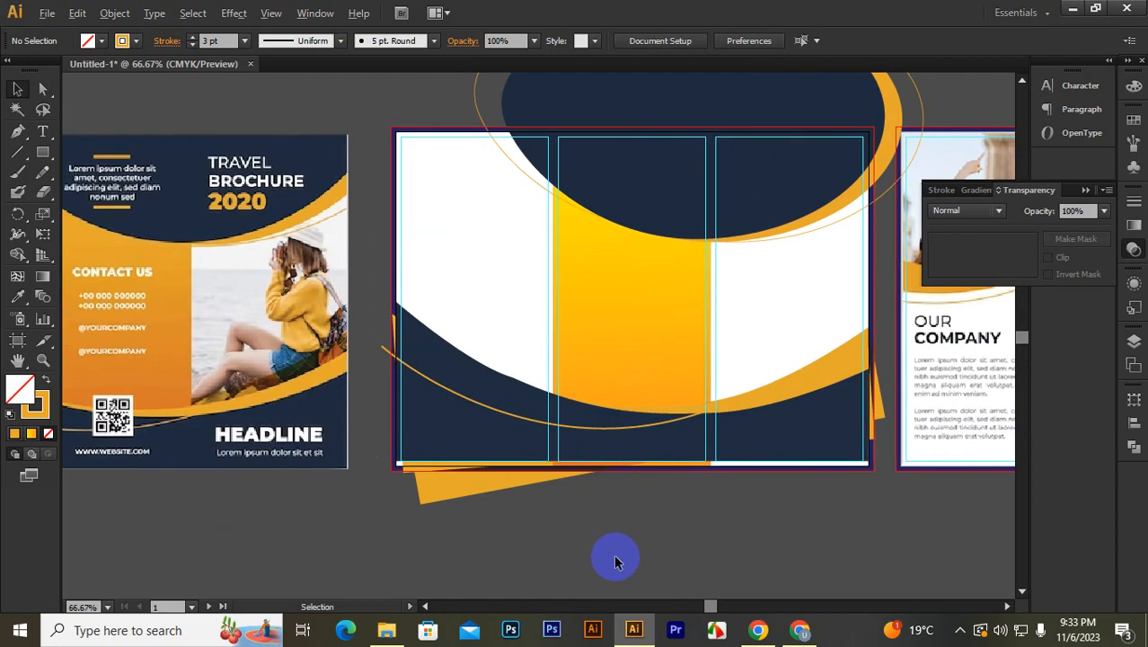
scroll(615, 557, down, 1)
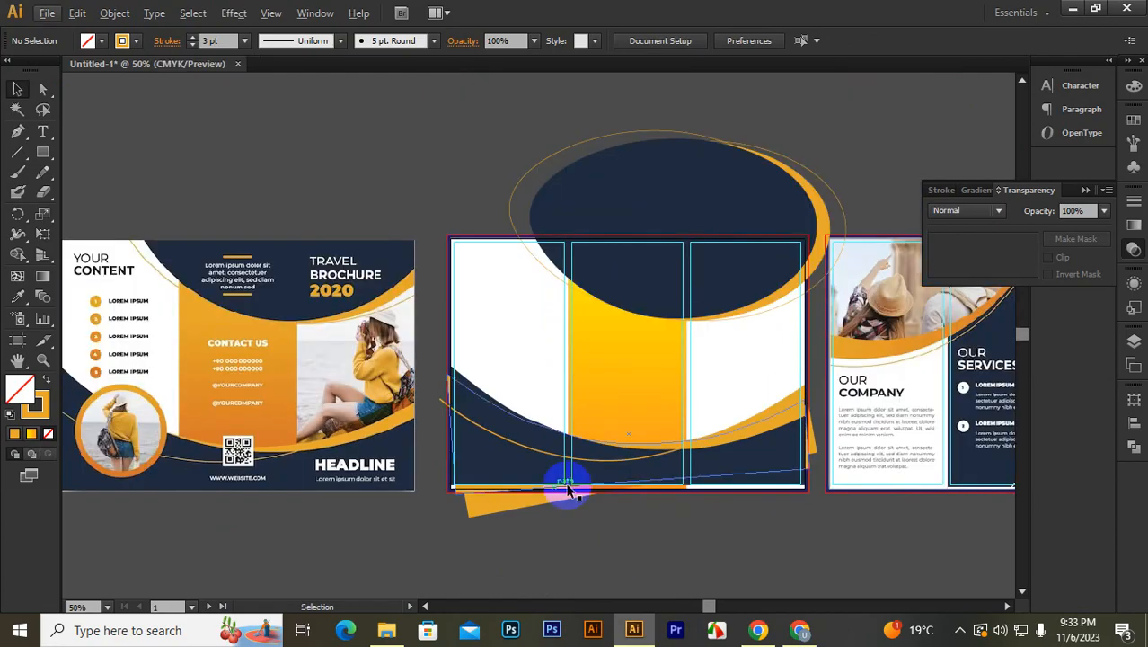
click(644, 383)
click(968, 191)
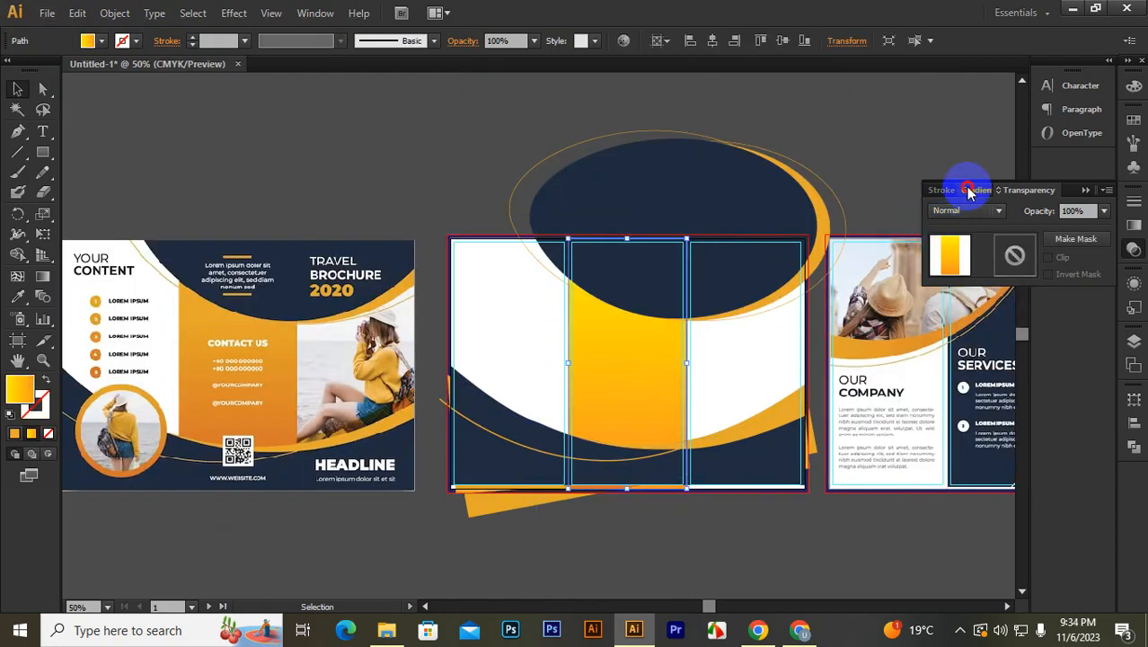
click(1085, 321)
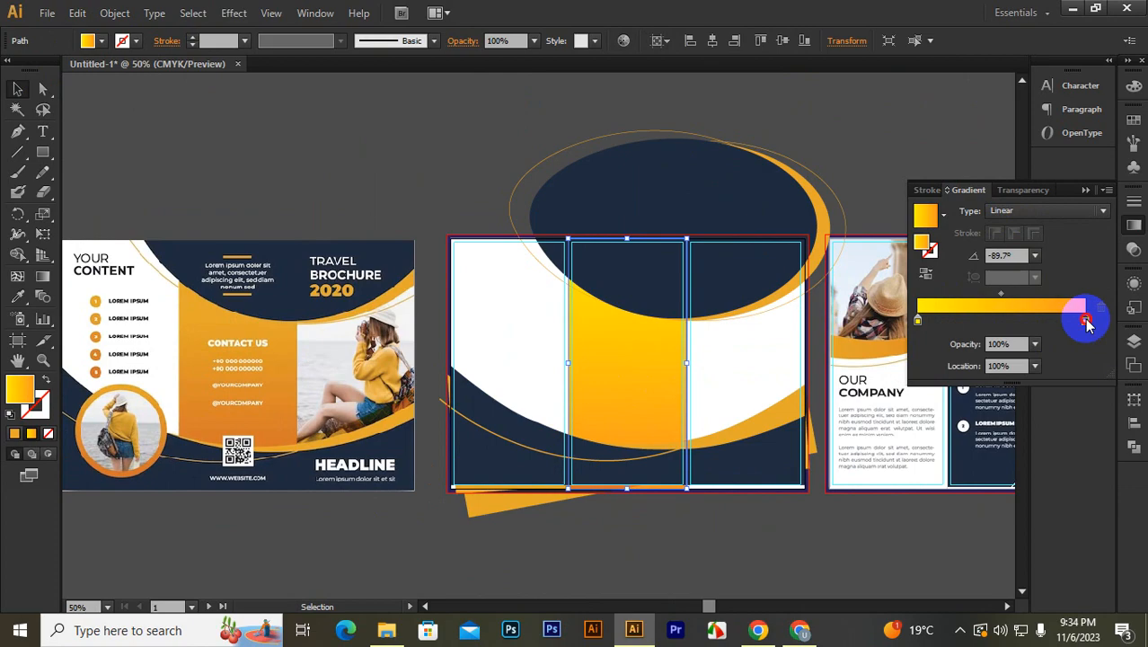
drag(1005, 300, 972, 298)
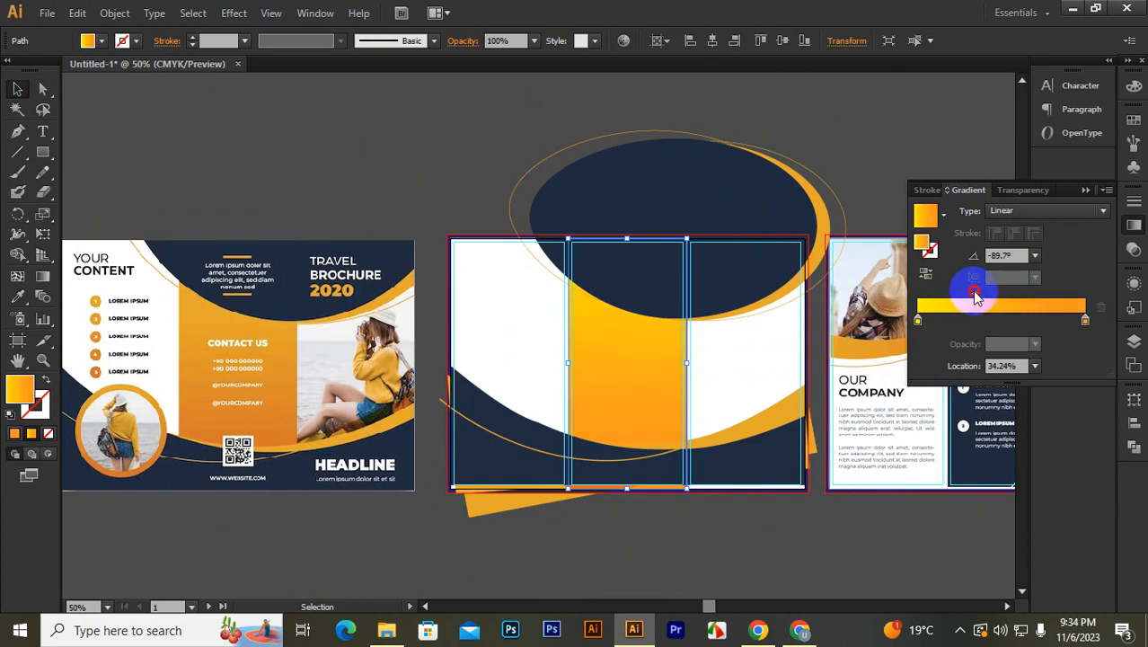
Step: Deepen the orange end stop of the middle panel's gradient by setting its magenta to 74%
click(1086, 320)
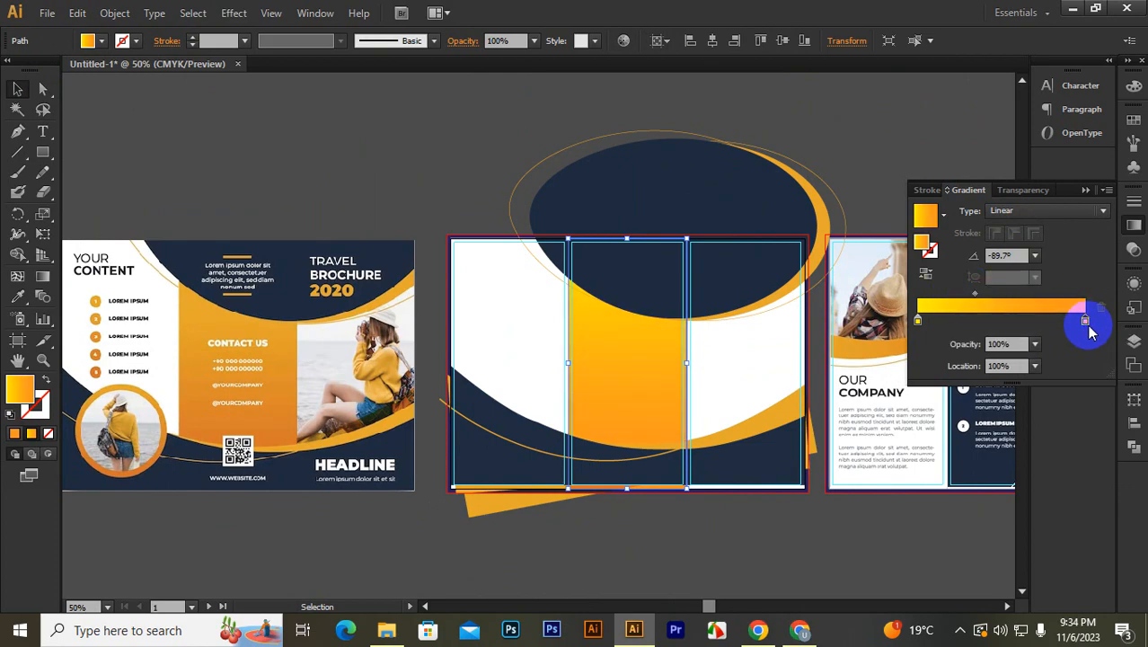
double_click(1084, 321)
key(Escape)
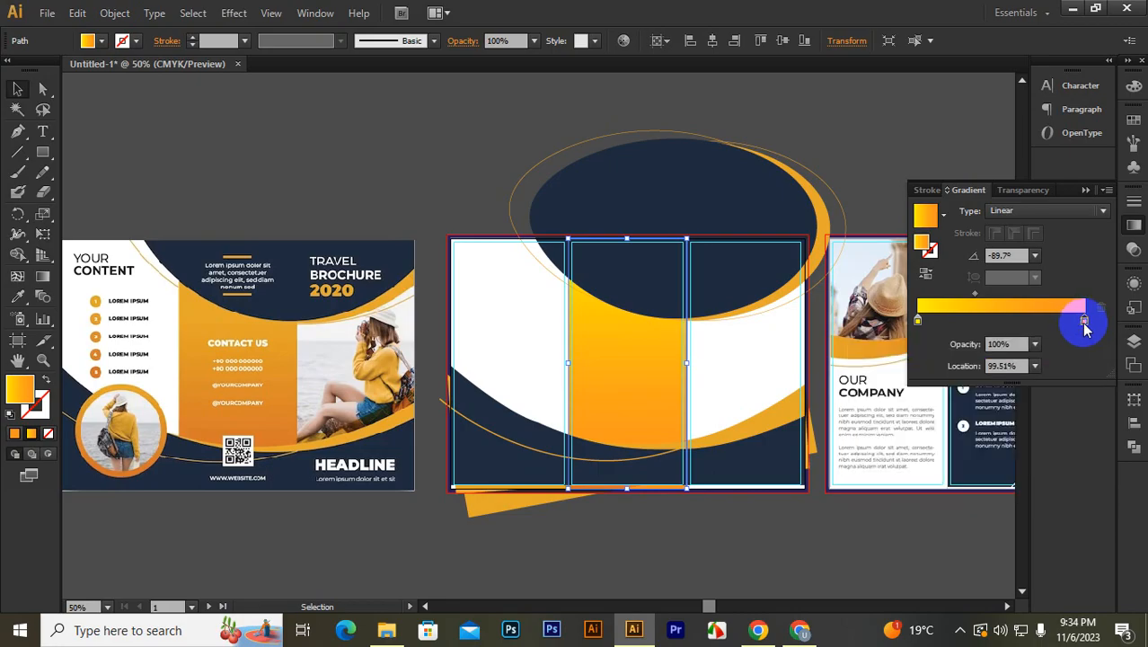
double_click(1084, 325)
click(868, 381)
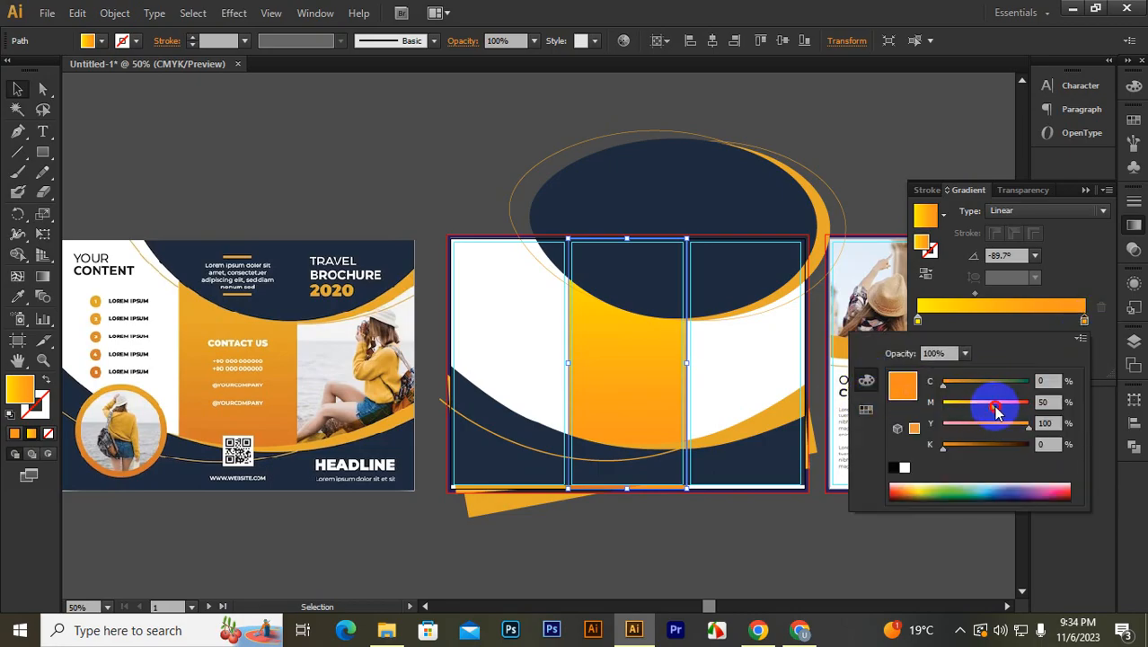
drag(996, 408, 1005, 410)
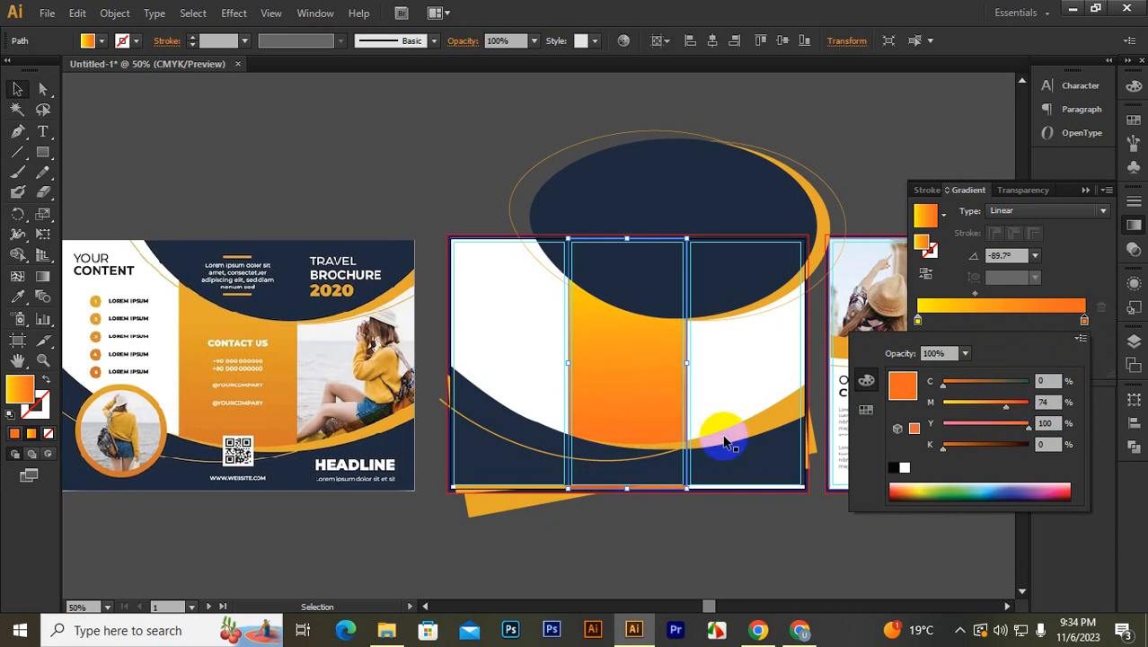
click(1089, 266)
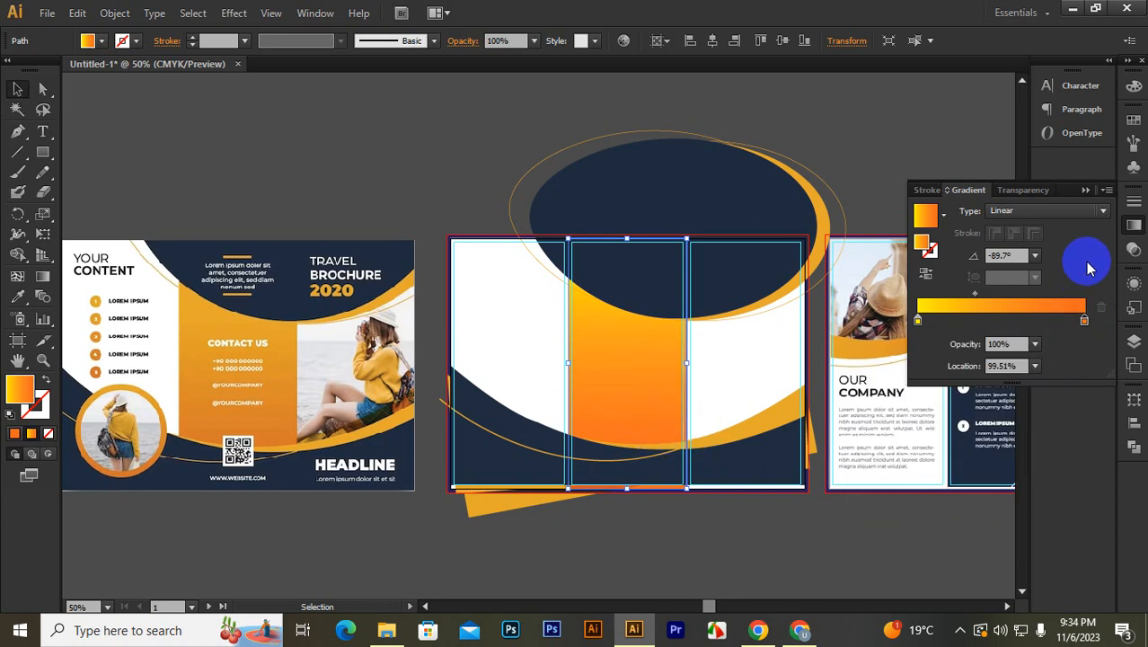
click(1085, 189)
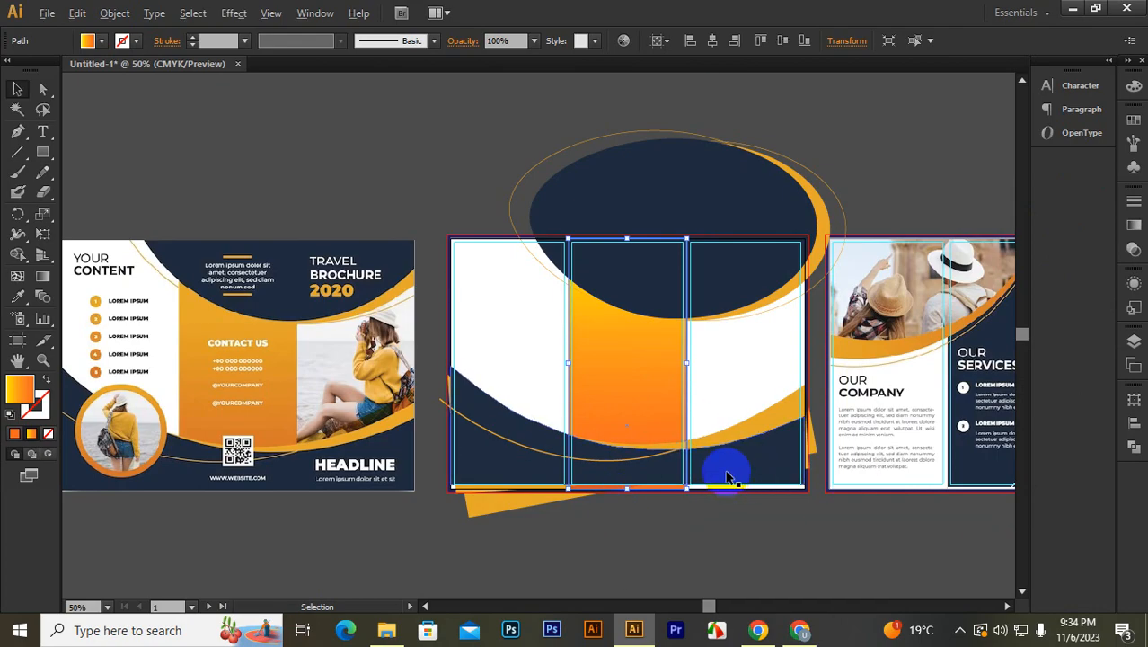
scroll(726, 463, up, 1)
click(742, 321)
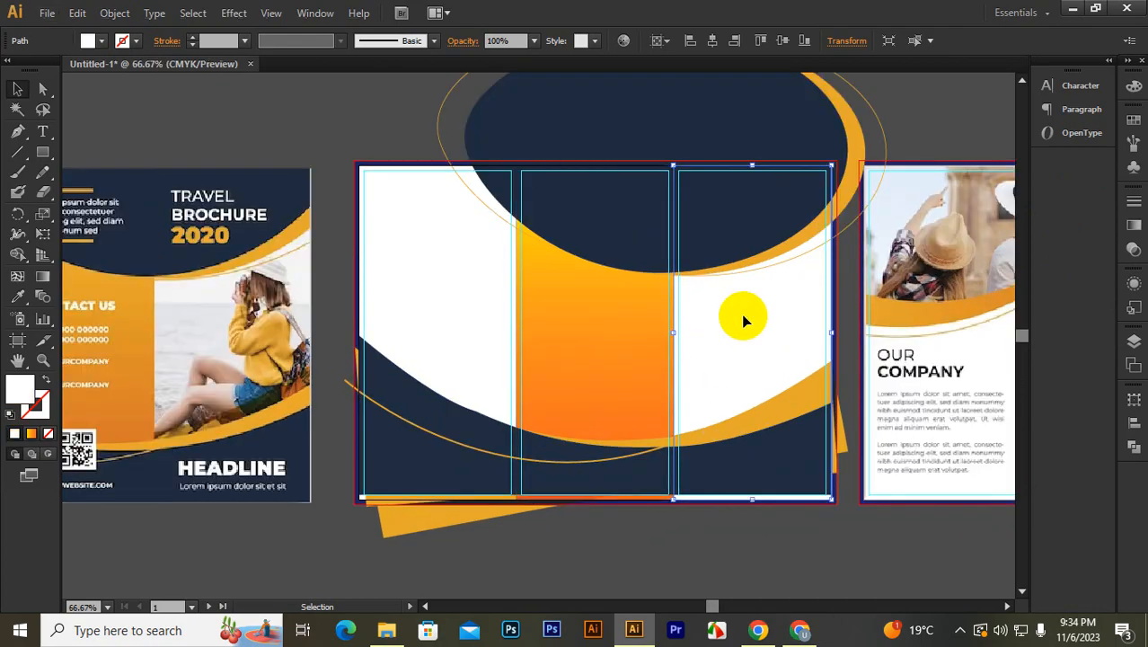
scroll(729, 332, down, 1)
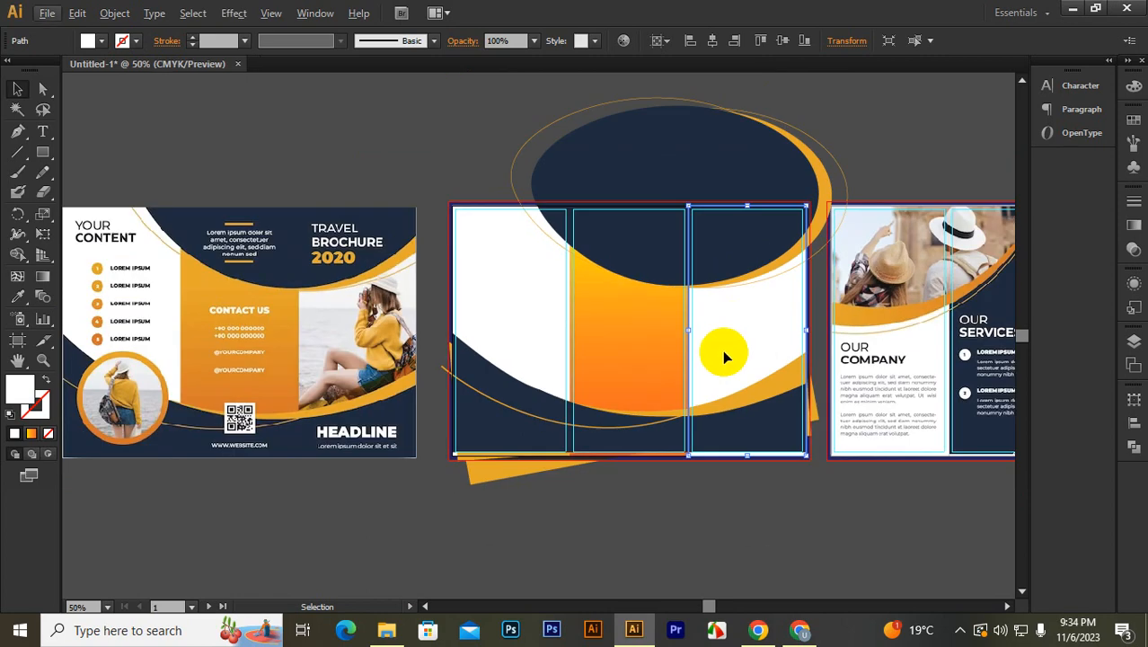
click(648, 344)
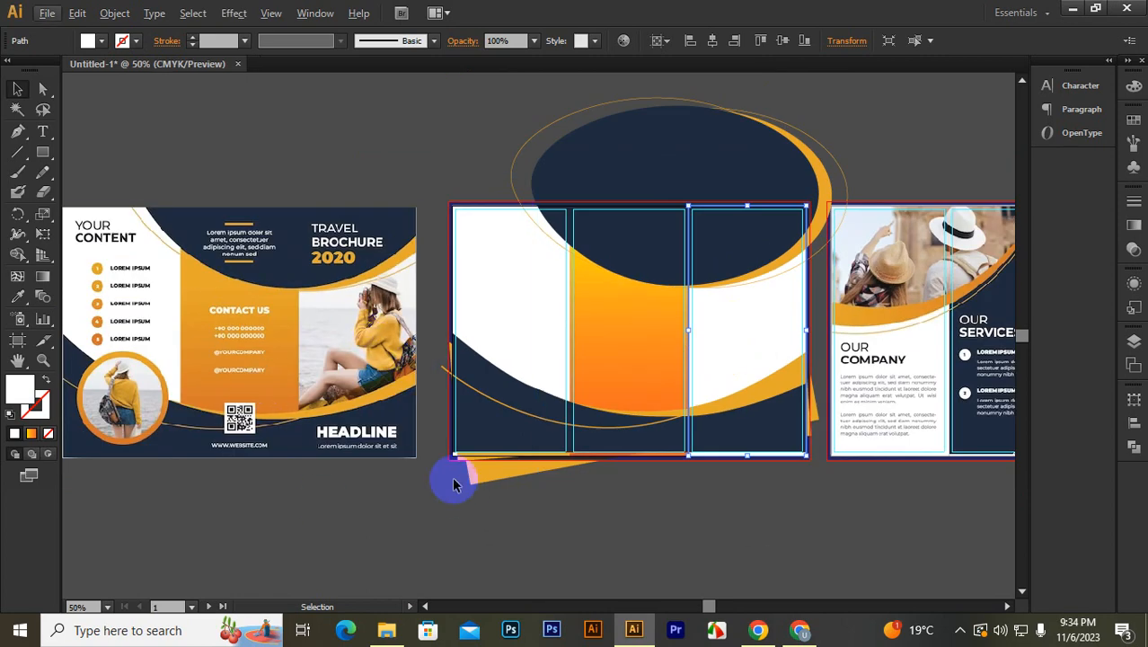
Step: Draw a circle about 3.06 in wide with the Ellipse tool over the navy curve in the lower part of the first panel
key(space)
drag(162, 409, 177, 359)
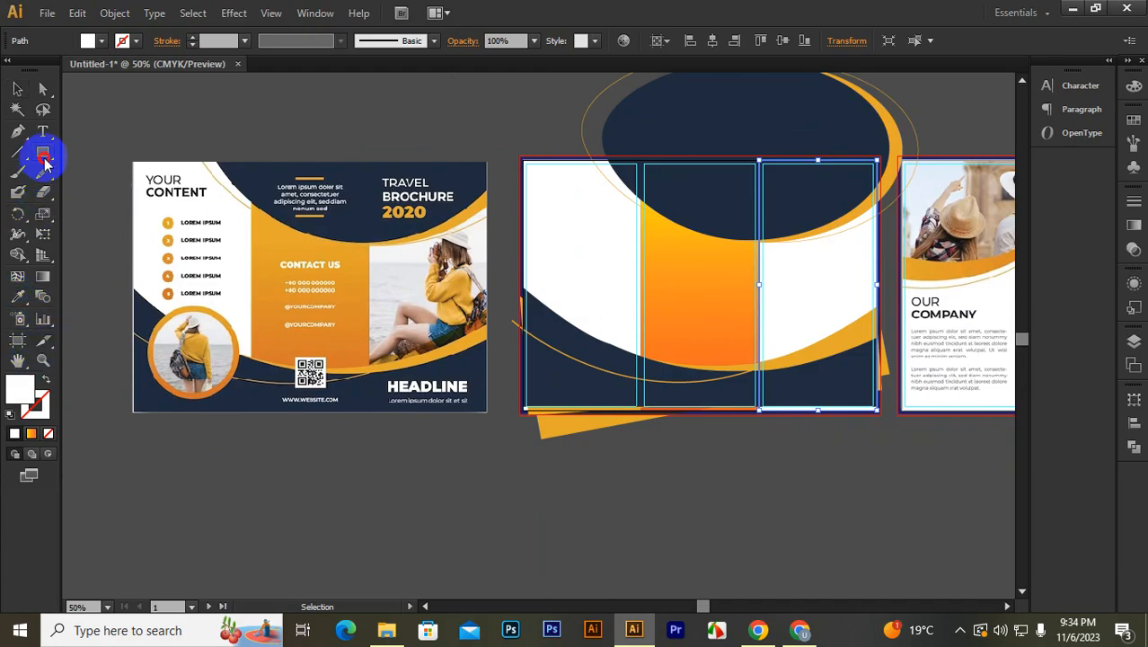
mouse_move(43, 151)
mouse_down()
mouse_move(69, 151)
mouse_move(103, 198)
mouse_up()
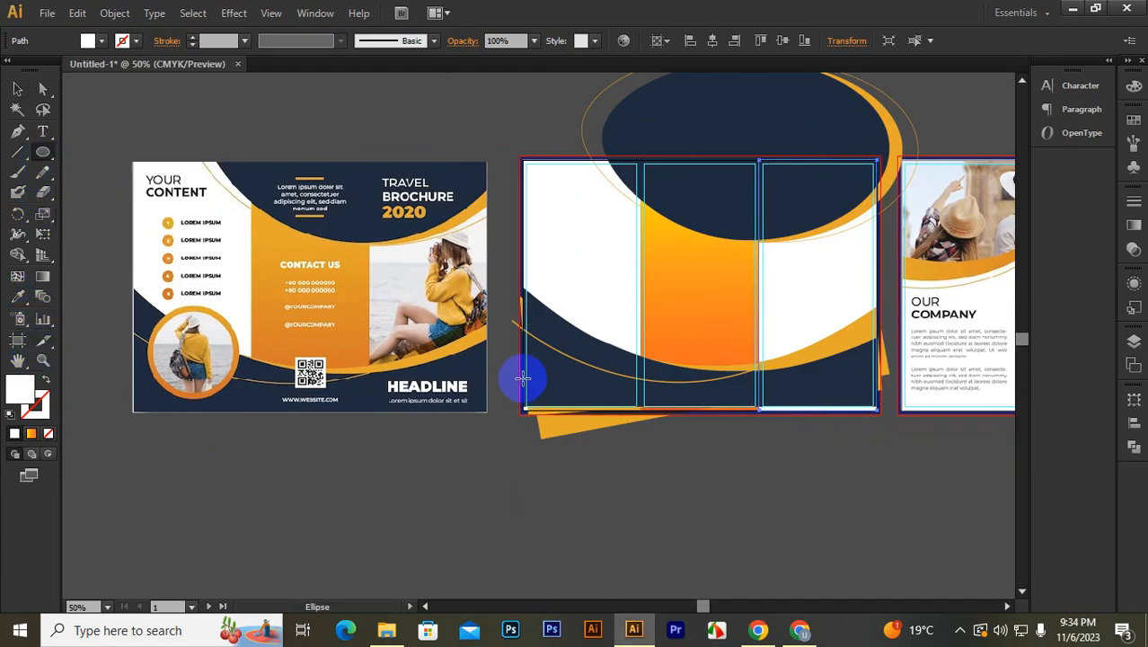
mouse_move(576, 343)
mouse_down()
mouse_move(631, 377)
mouse_move(624, 401)
mouse_move(603, 389)
mouse_up()
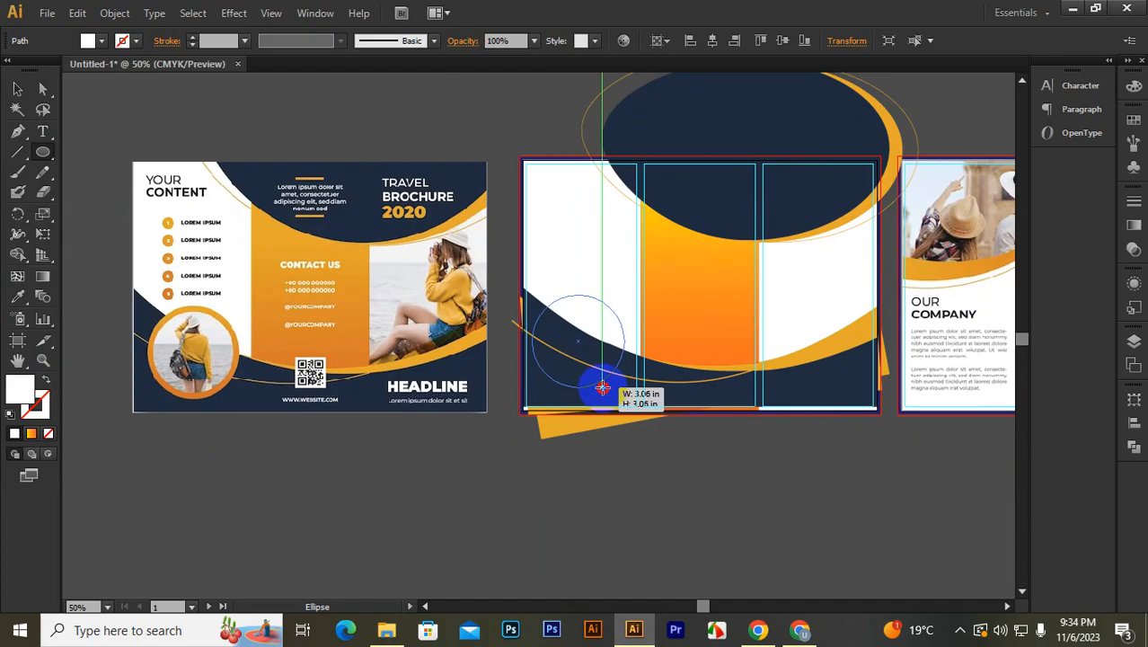
drag(602, 387, 604, 389)
key(alt+space)
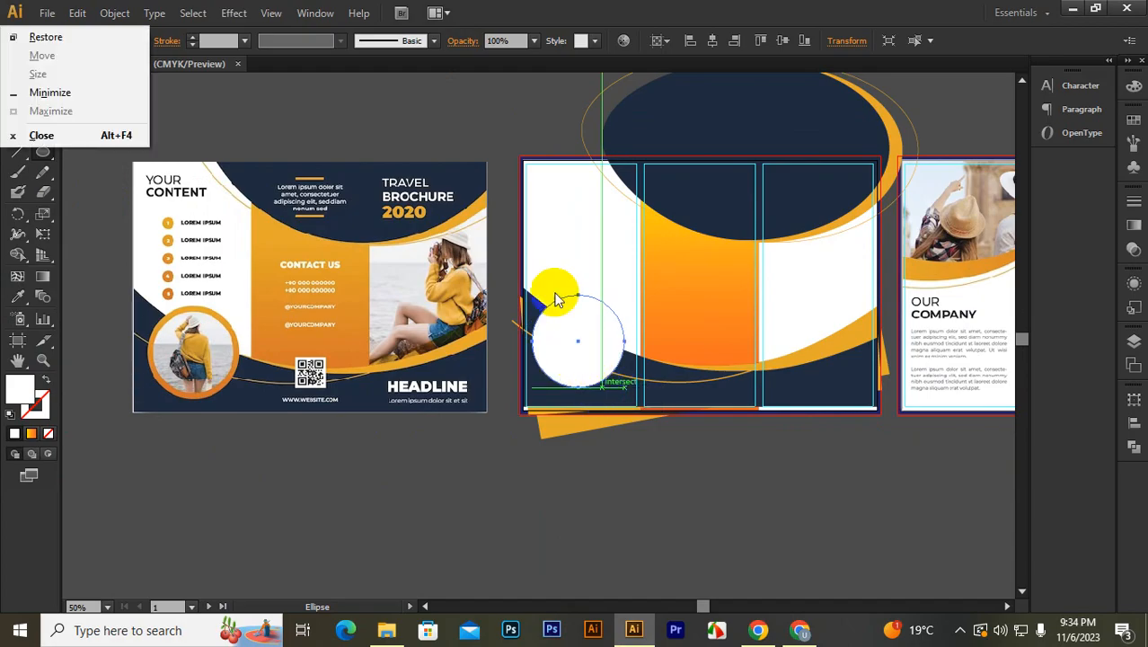
click(654, 8)
click(17, 89)
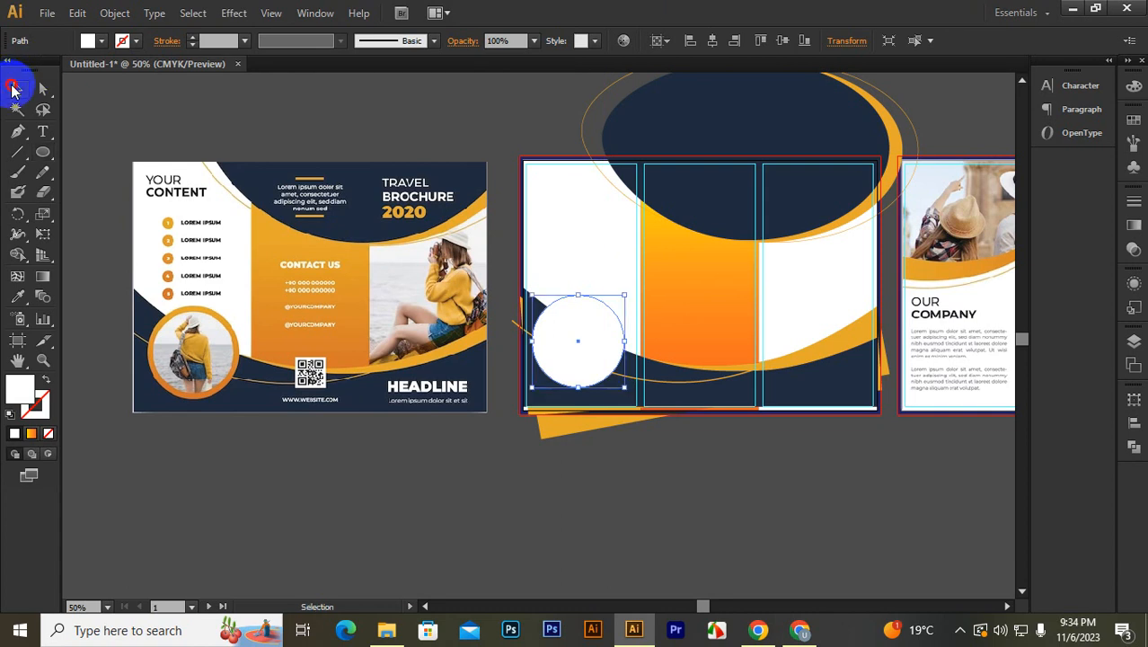
Step: Fill the circle with the middle panel's sampled gradient, running vertically from yellow at its top to orange at its bottom
key(i)
click(699, 266)
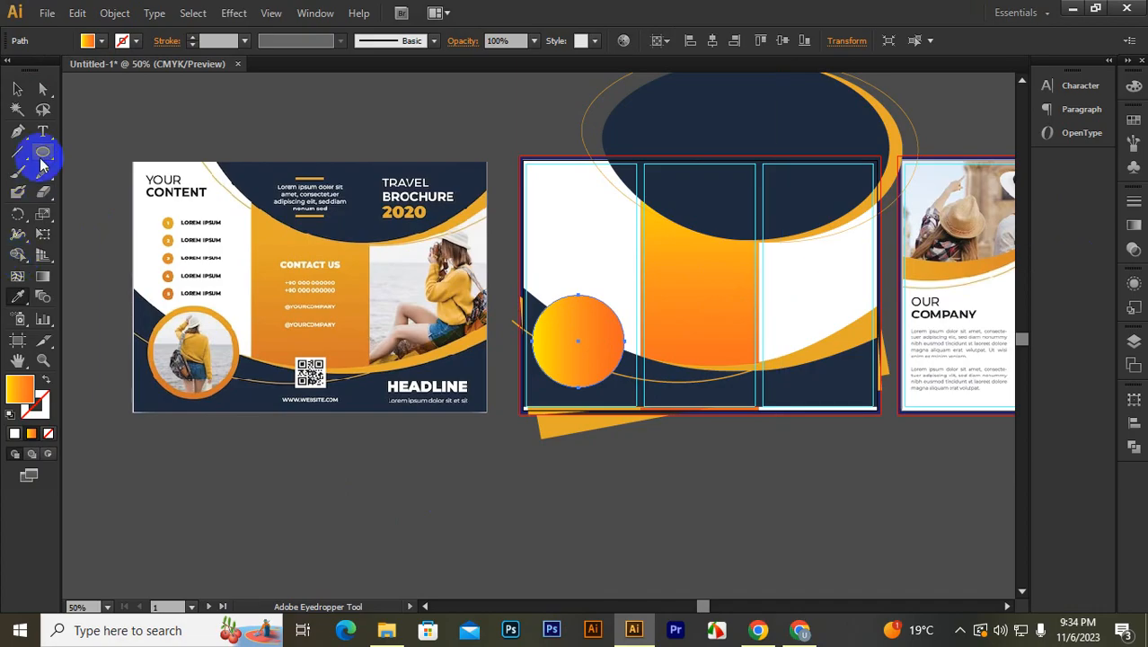
click(39, 275)
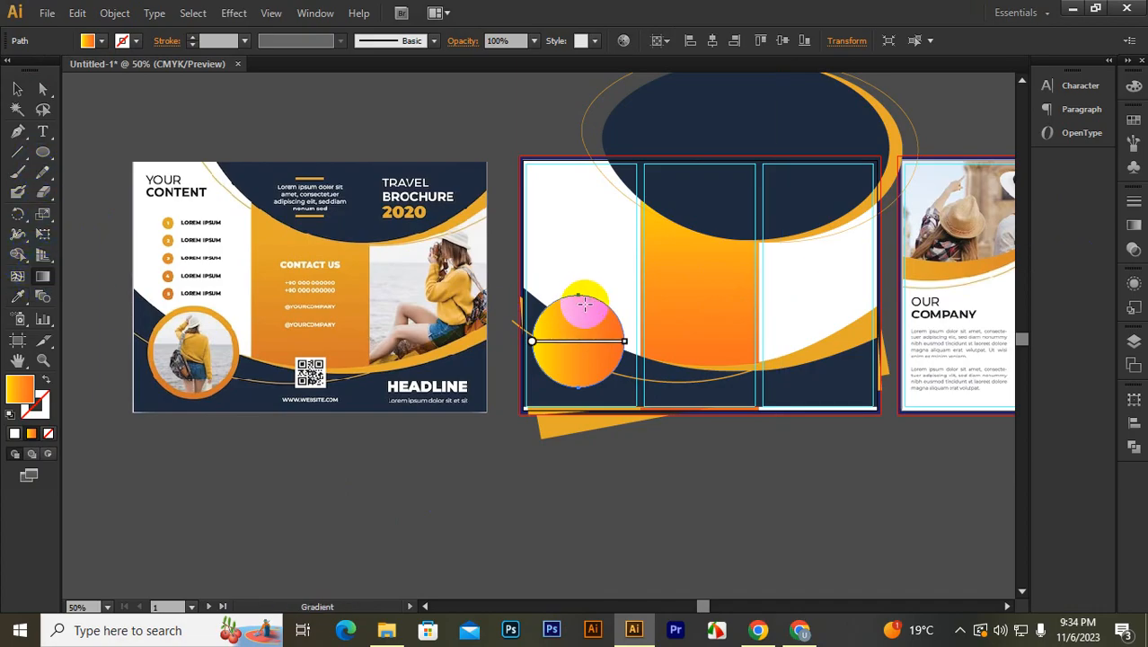
drag(581, 296, 577, 385)
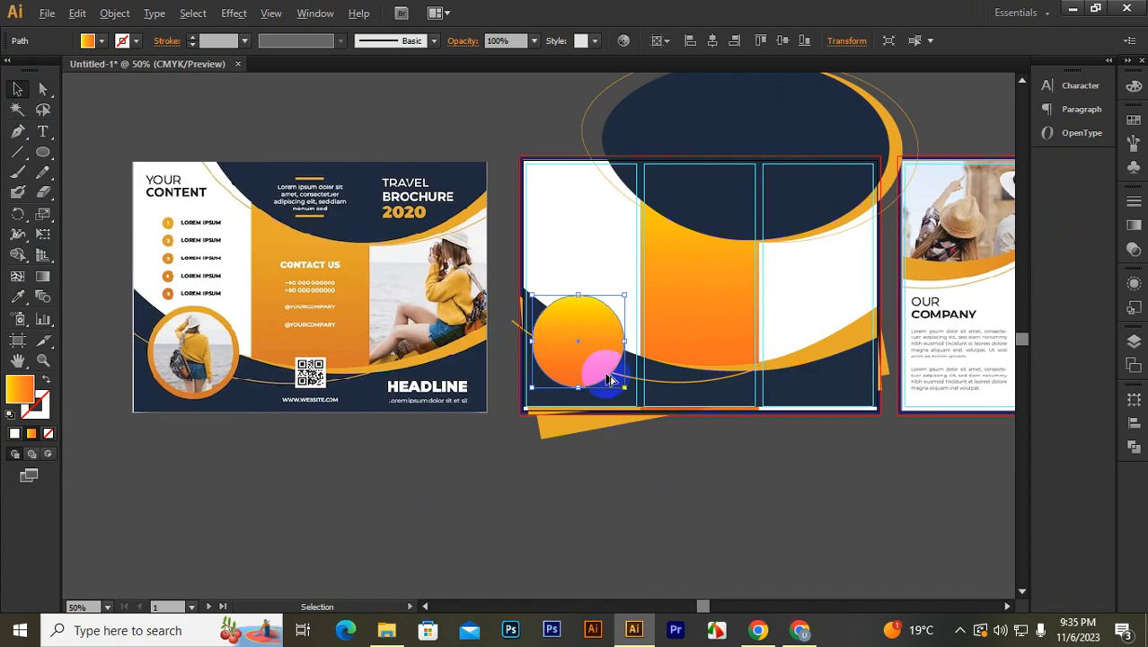
Step: Align the gradient circle and the first white panel on their horizontal centres
scroll(585, 313, up, 2)
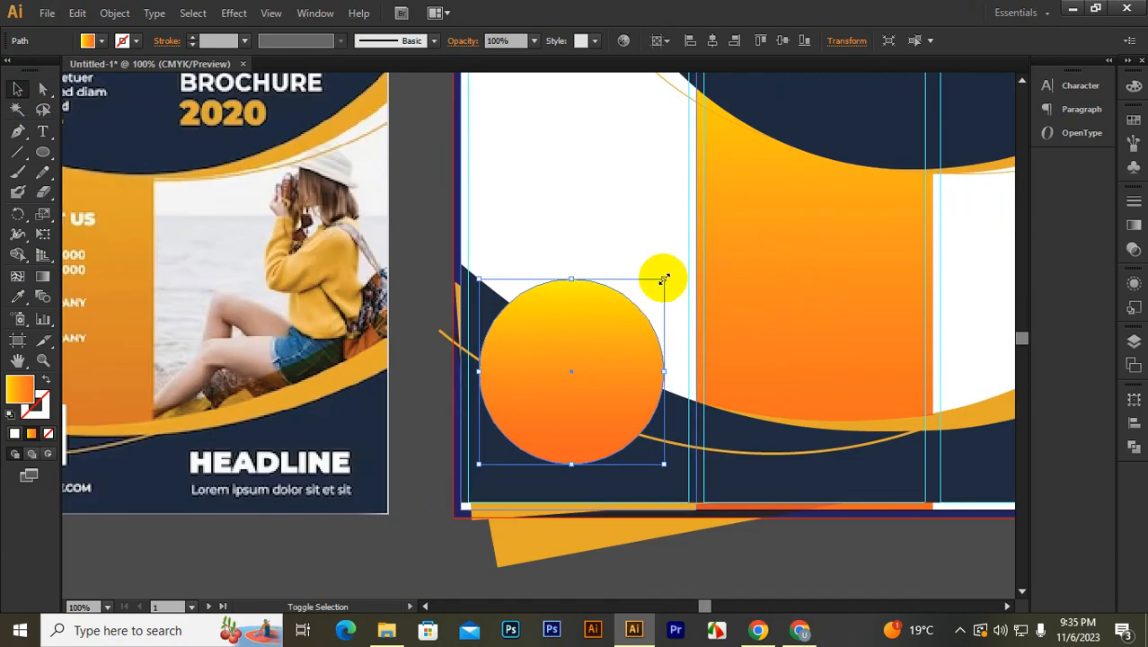
click(577, 193)
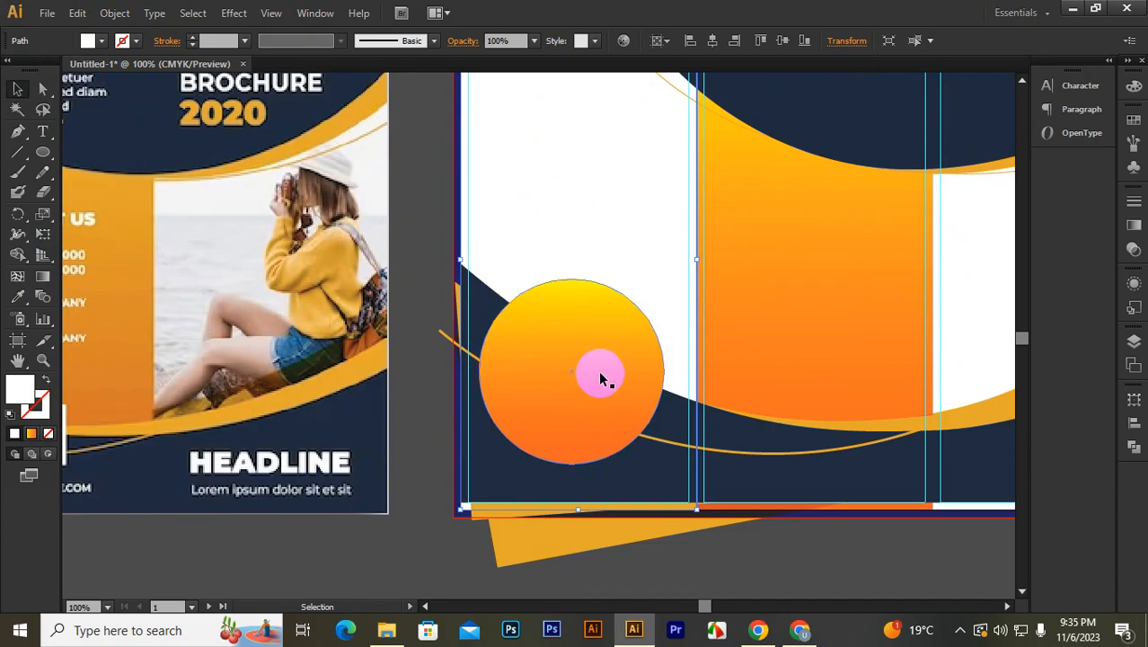
shift+click(600, 375)
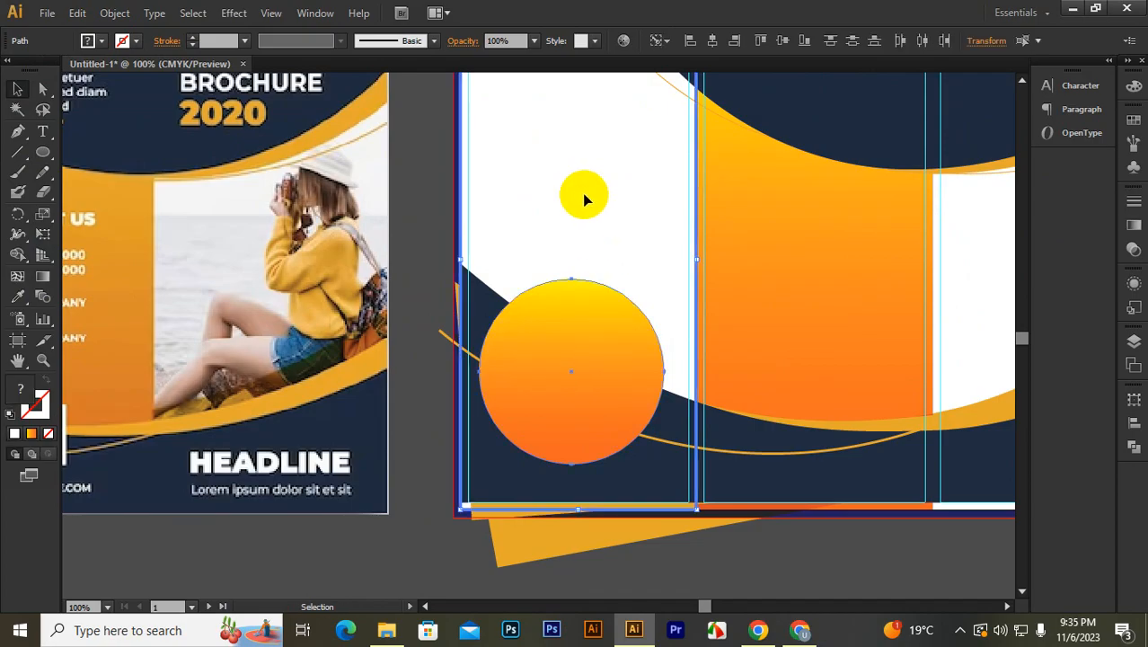
click(712, 41)
click(714, 578)
Step: Enlarge the gradient circle slightly about its centre and paste a copy of it in front
click(584, 372)
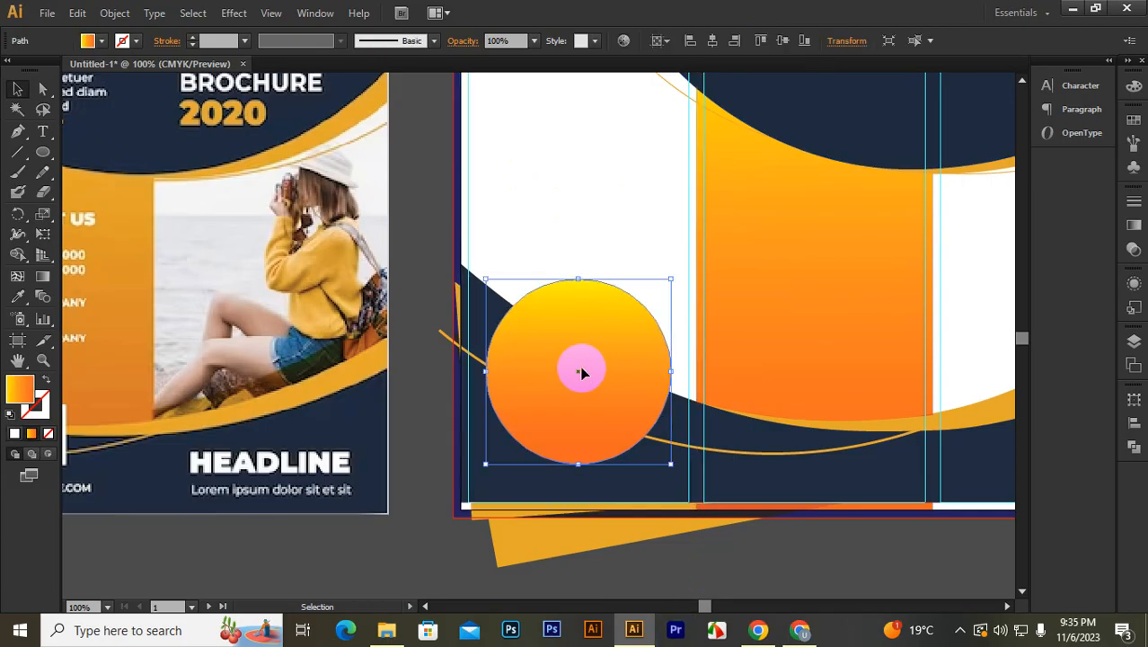
drag(671, 281, 679, 271)
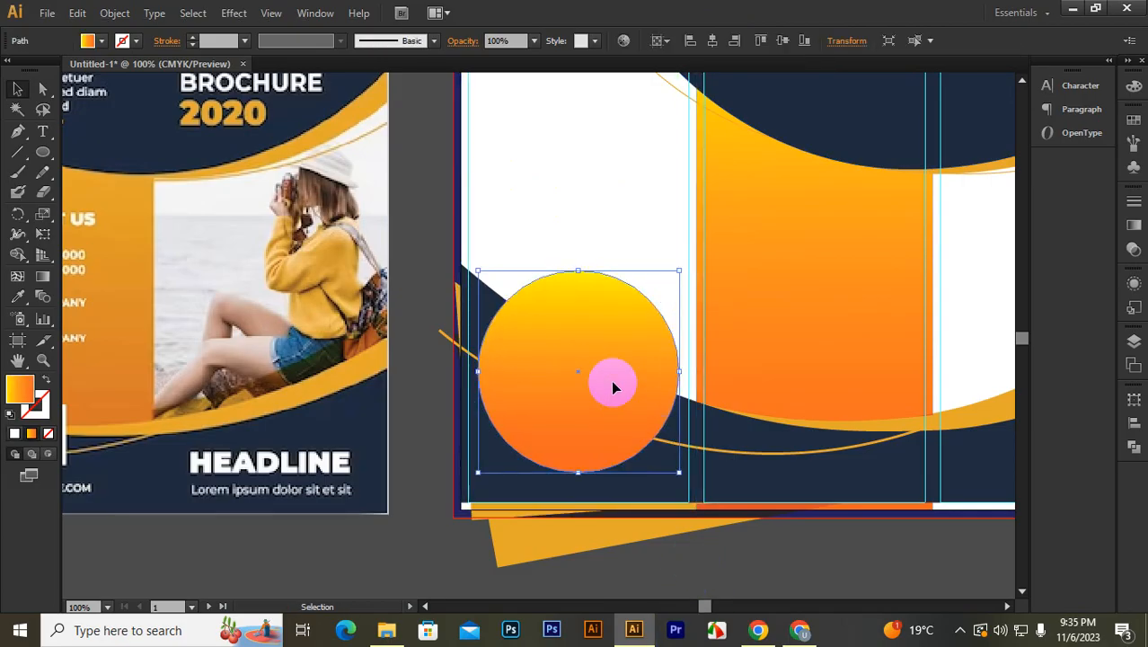
key(a)
key(v)
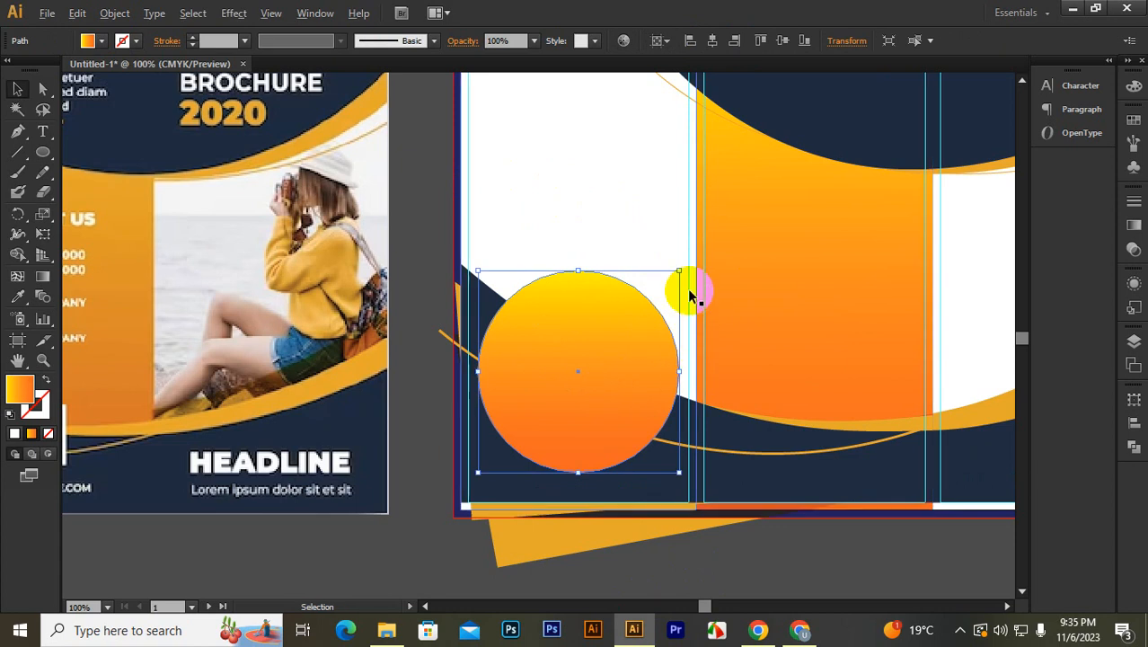
Step: Shrink the front circle about its centre to expose a gradient ring, and fill it with white sampled from the first panel
drag(673, 267, 667, 284)
key(ctrl+minus)
key(ctrl+minus)
key(ctrl+minus)
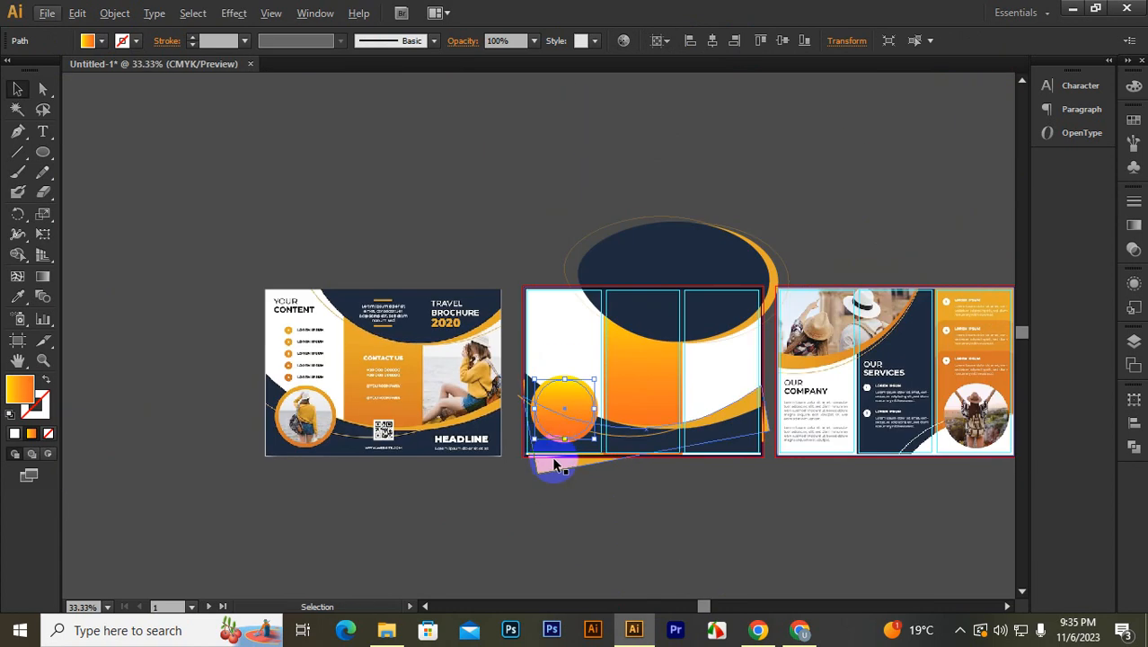
key(i)
click(570, 322)
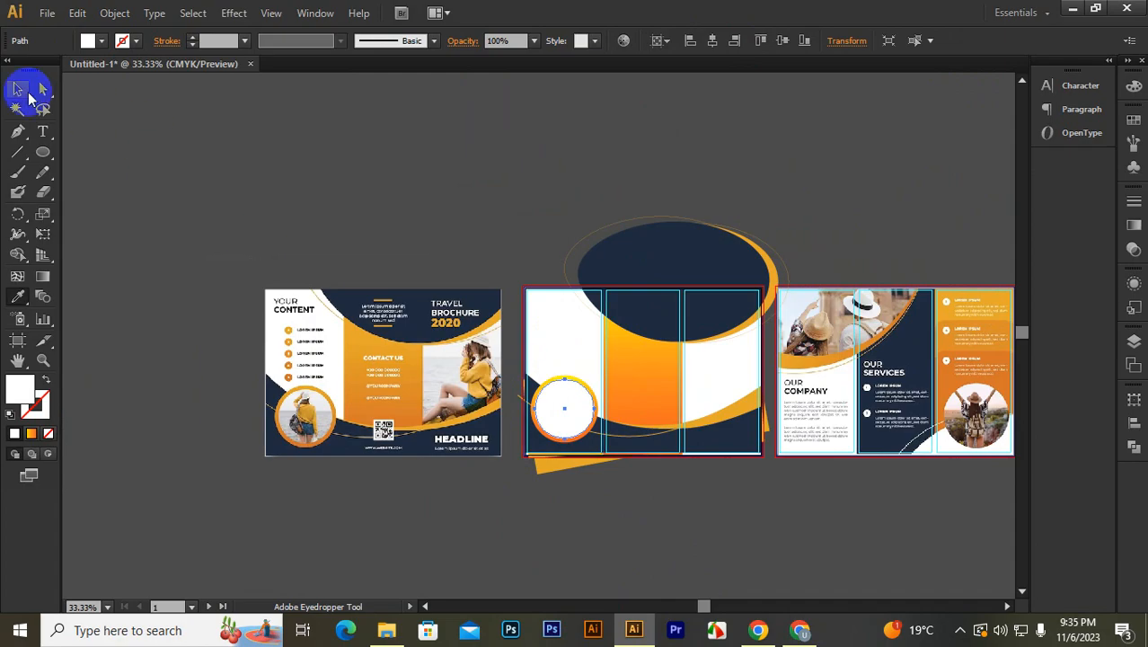
click(17, 89)
click(289, 120)
click(568, 411)
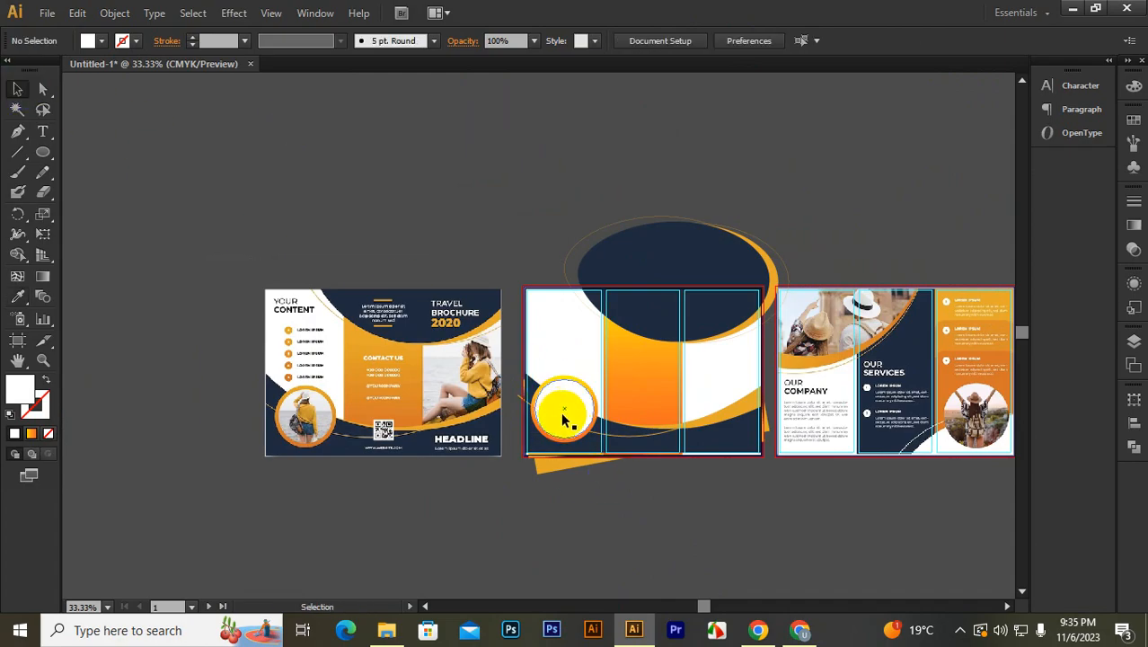
Step: Switch to the browser and run a Google image search for "travel images"
scroll(564, 416, up, 1)
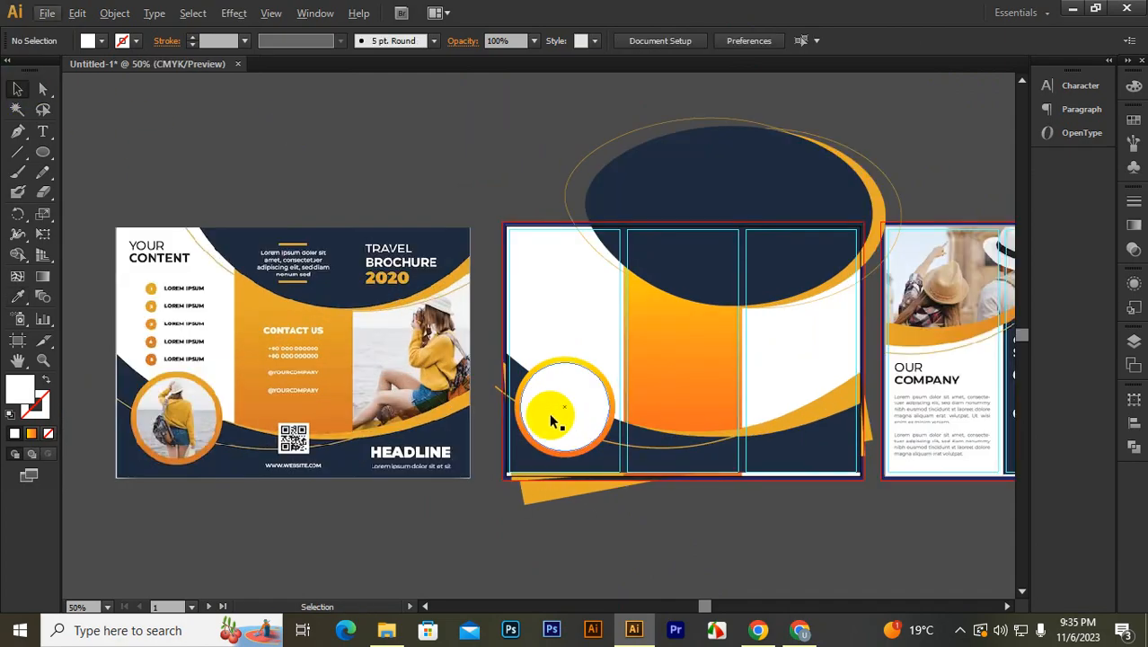
key(alt+Tab)
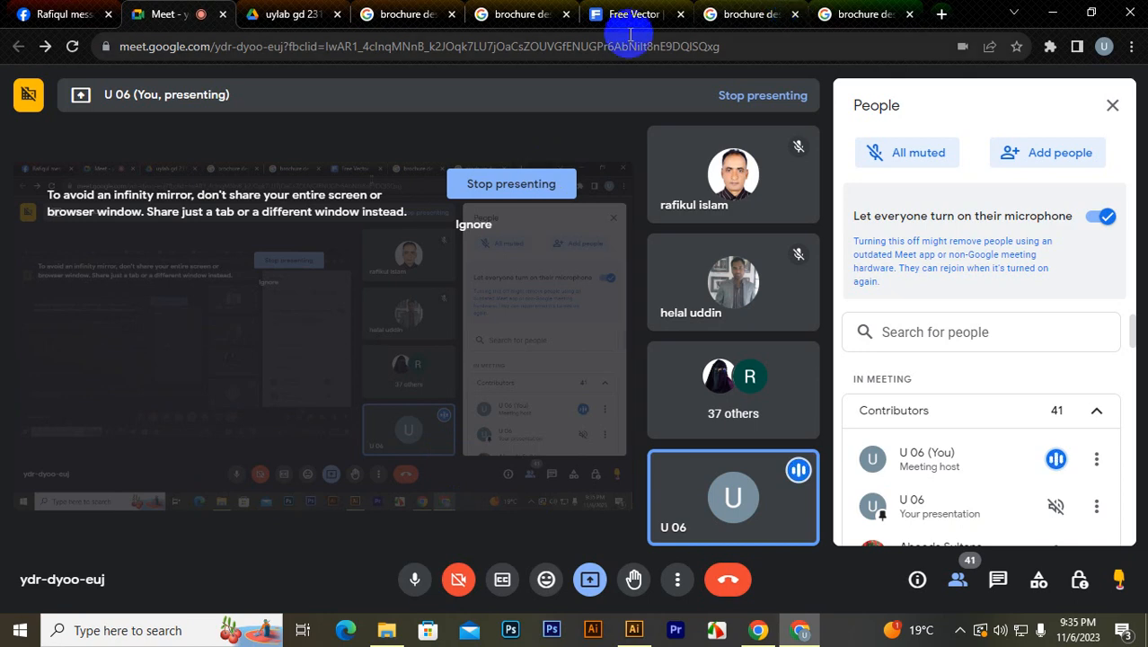
click(849, 13)
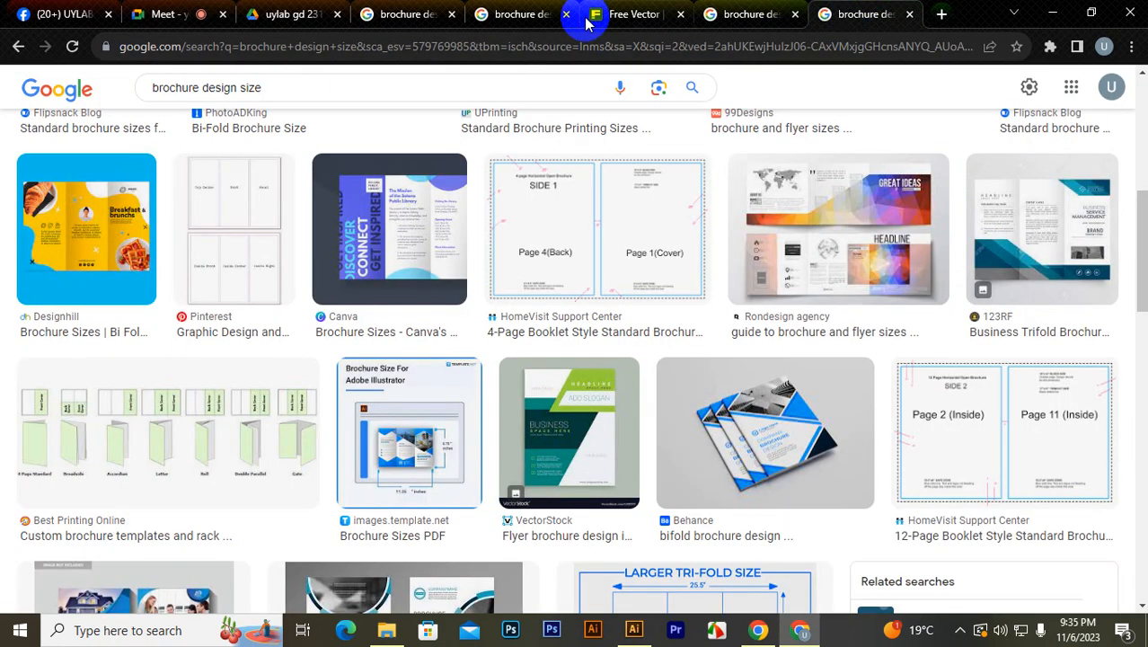
click(568, 46)
text(travel)
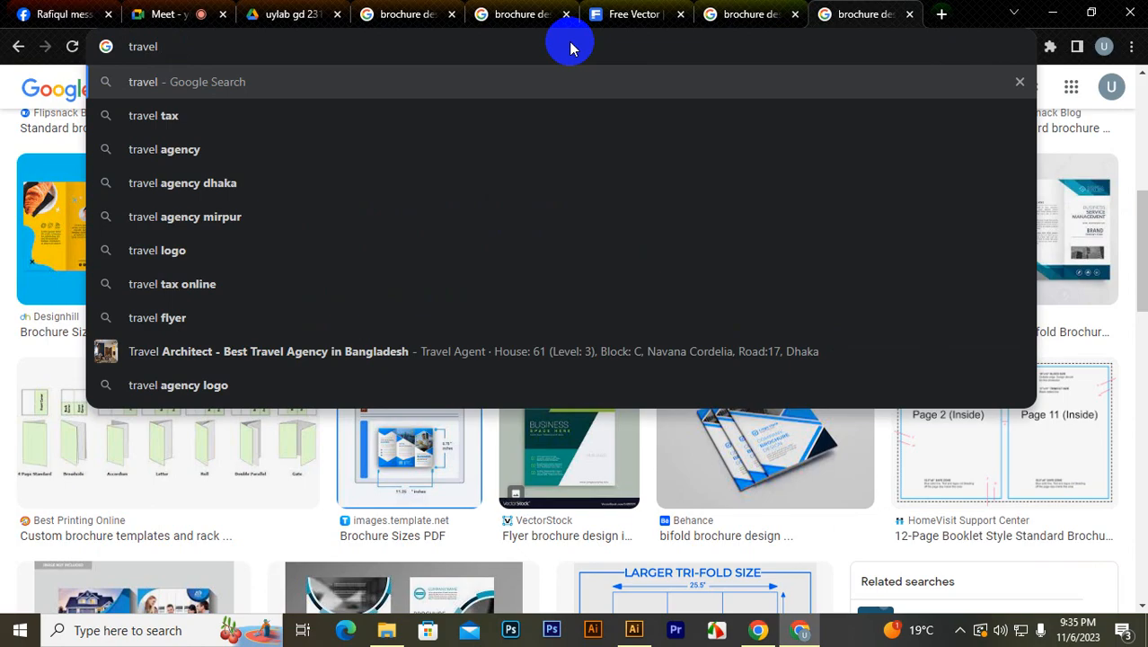
text( d)
key(BackSpace)
text(image)
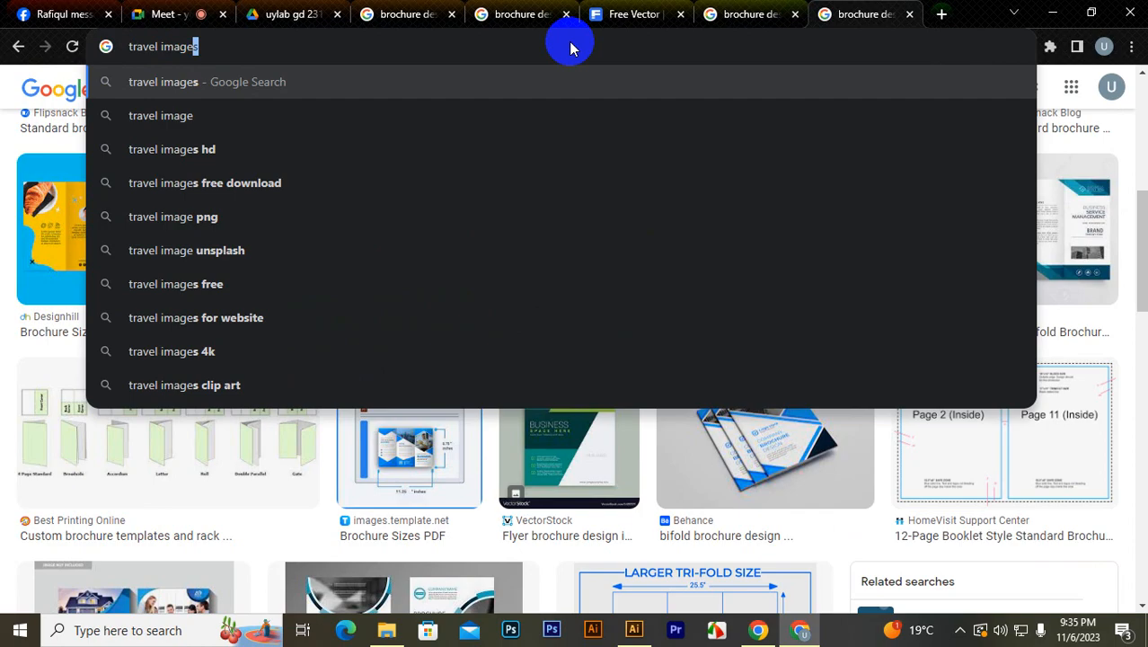
key(Return)
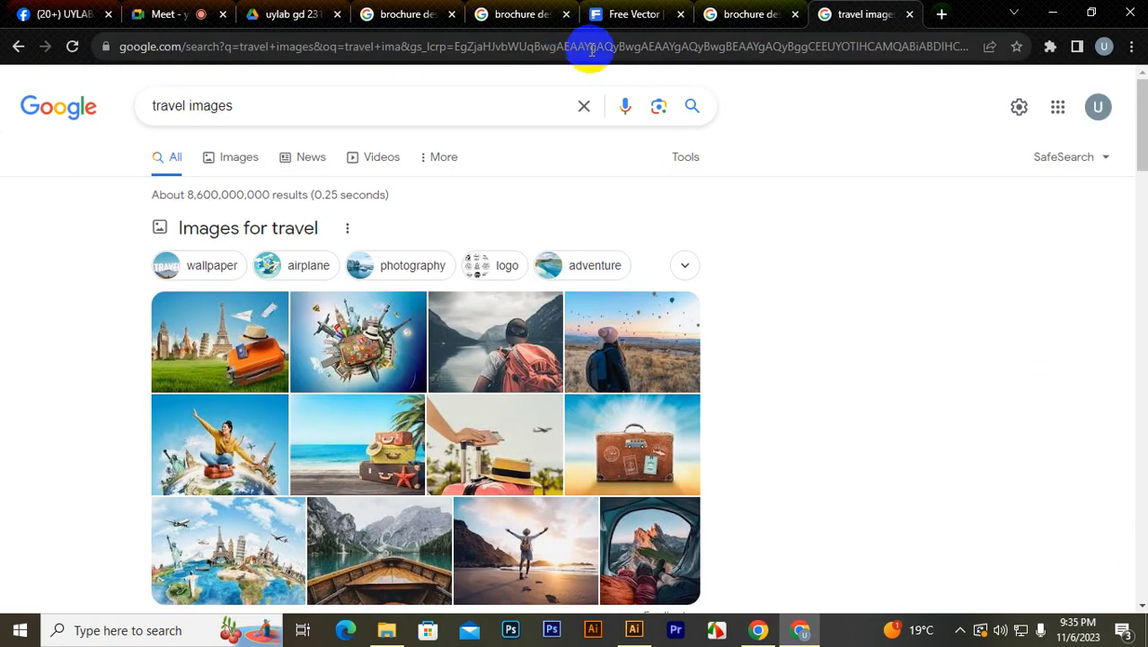
click(229, 164)
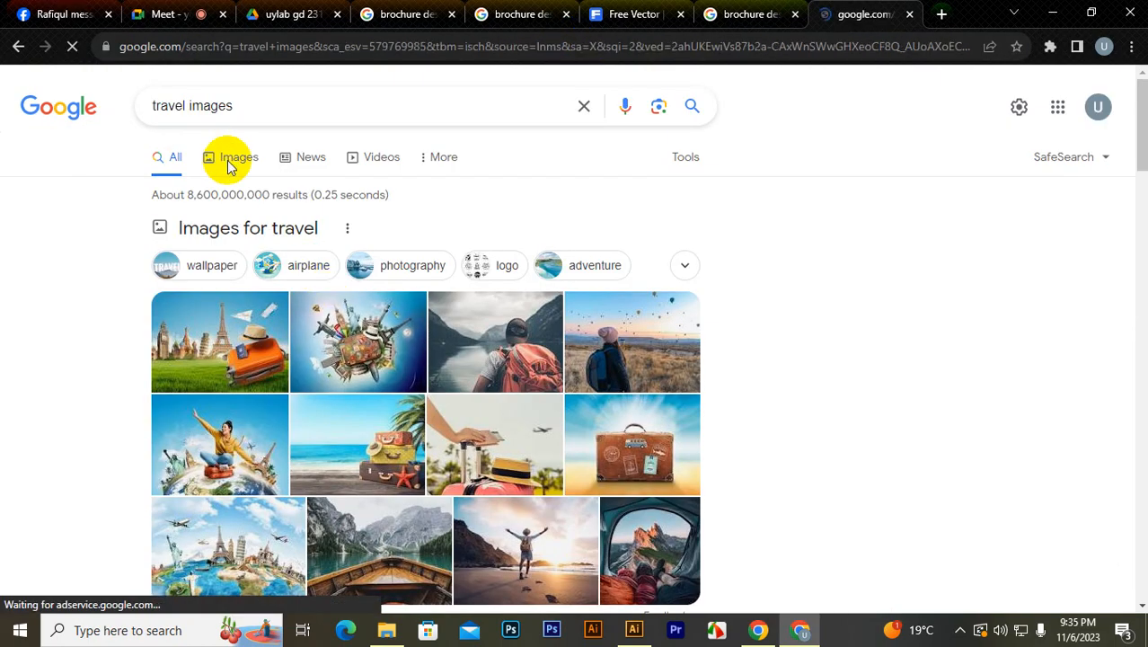
Step: Open the CNBC photo of the woman in a hat and mustard top using a camera, and copy the image
scroll(578, 486, down, 1)
scroll(578, 486, down, 10)
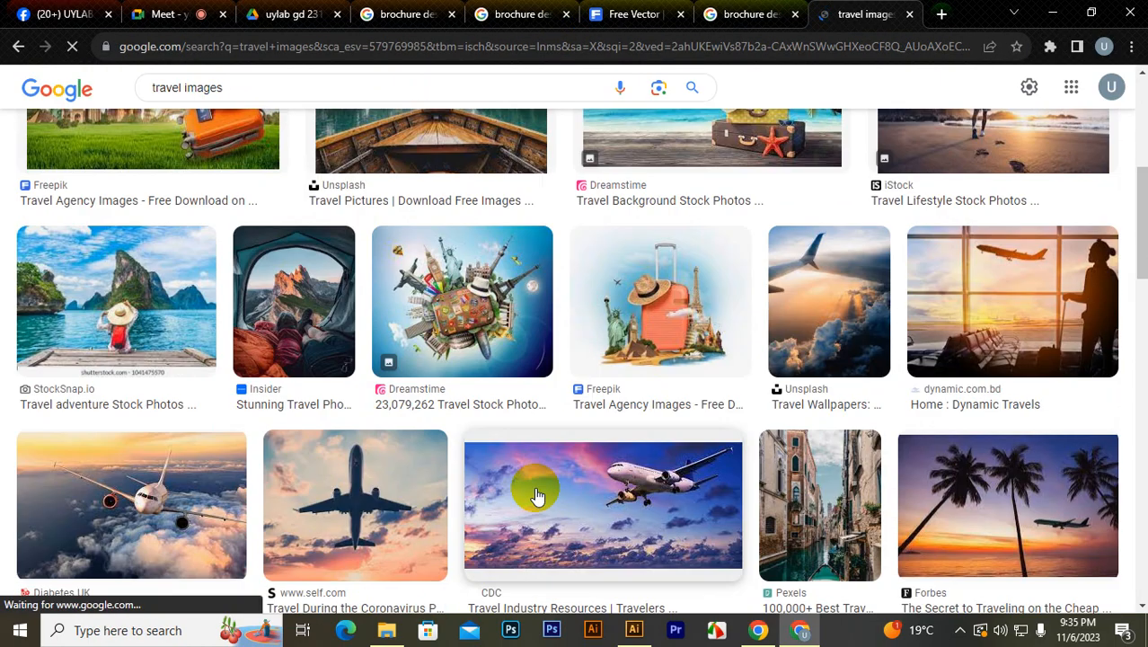
scroll(359, 420, down, 3)
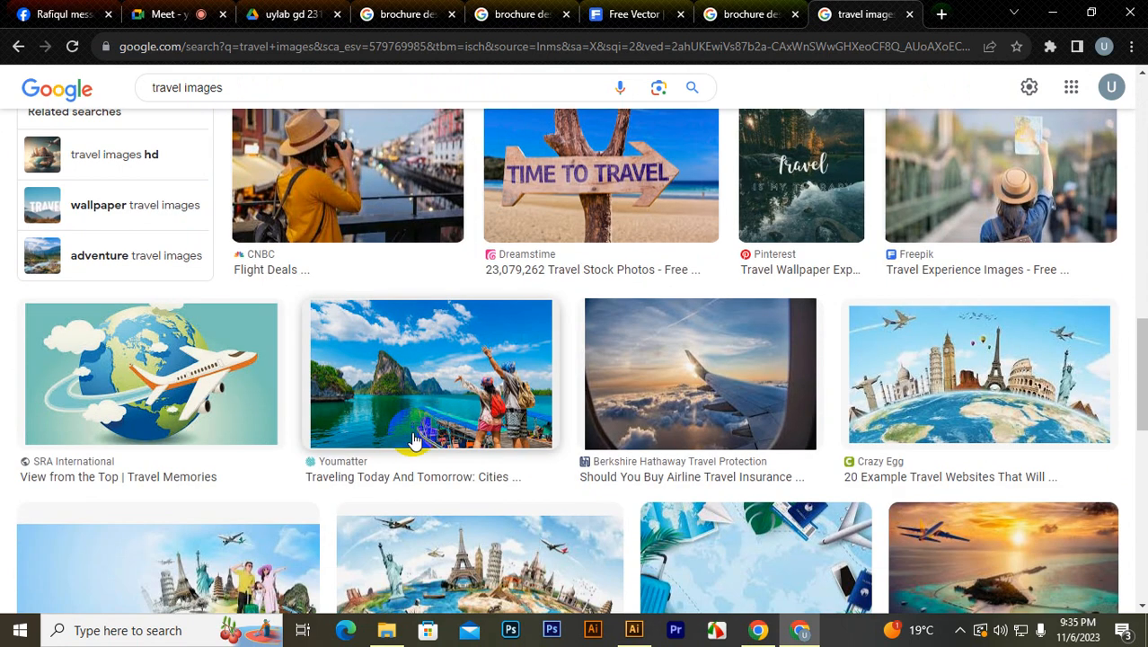
click(341, 192)
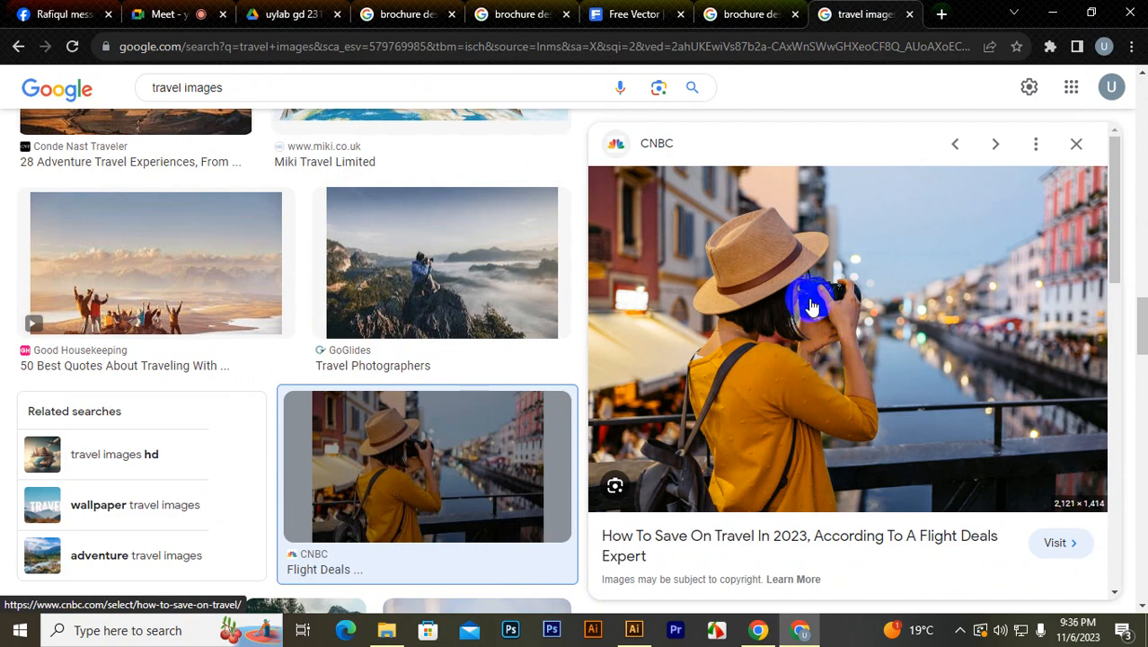
right_click(801, 274)
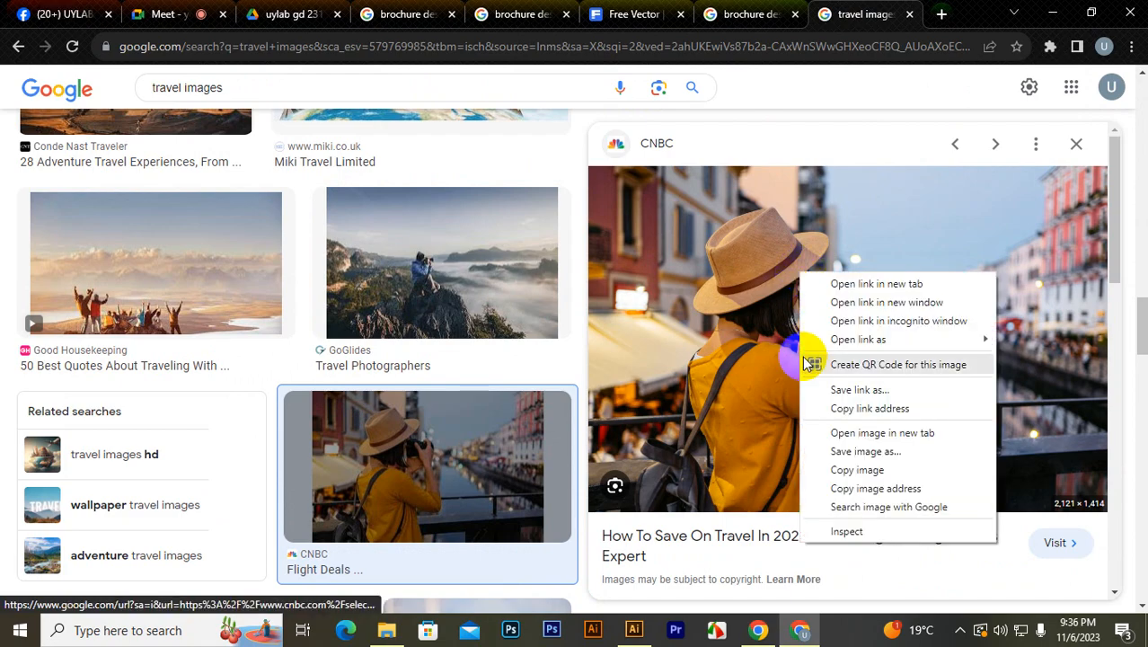
click(871, 471)
Step: Switch back to Illustrator, paste the copied photo and scale it down proportionally to about the width of two brochure panels
key(alt+Tab)
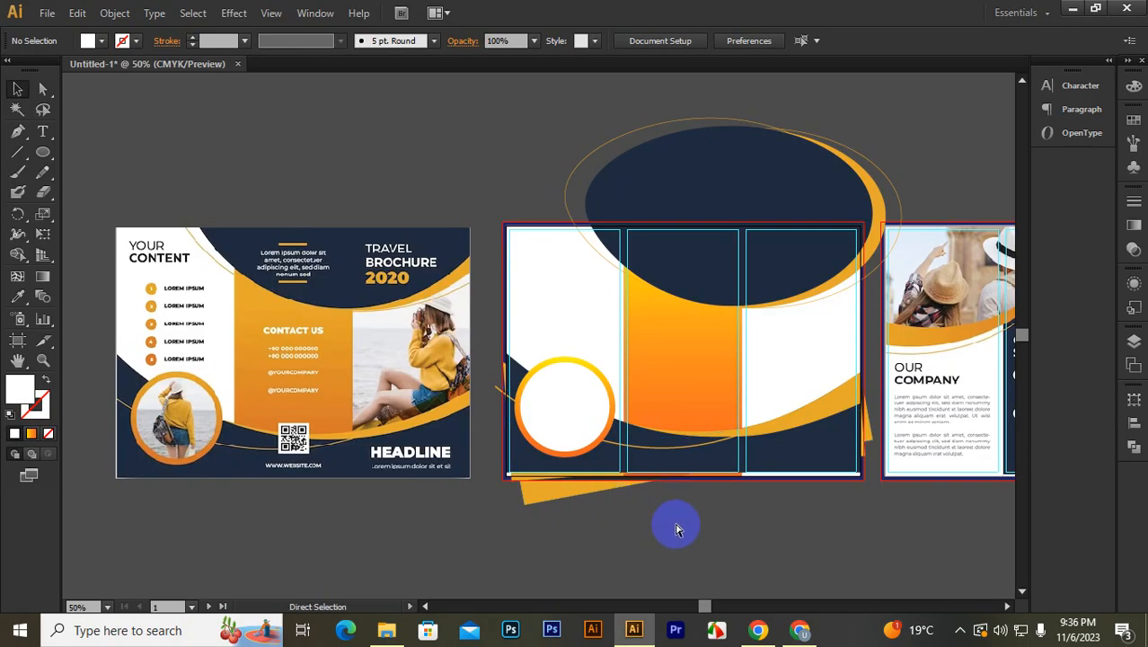
key(ctrl+v)
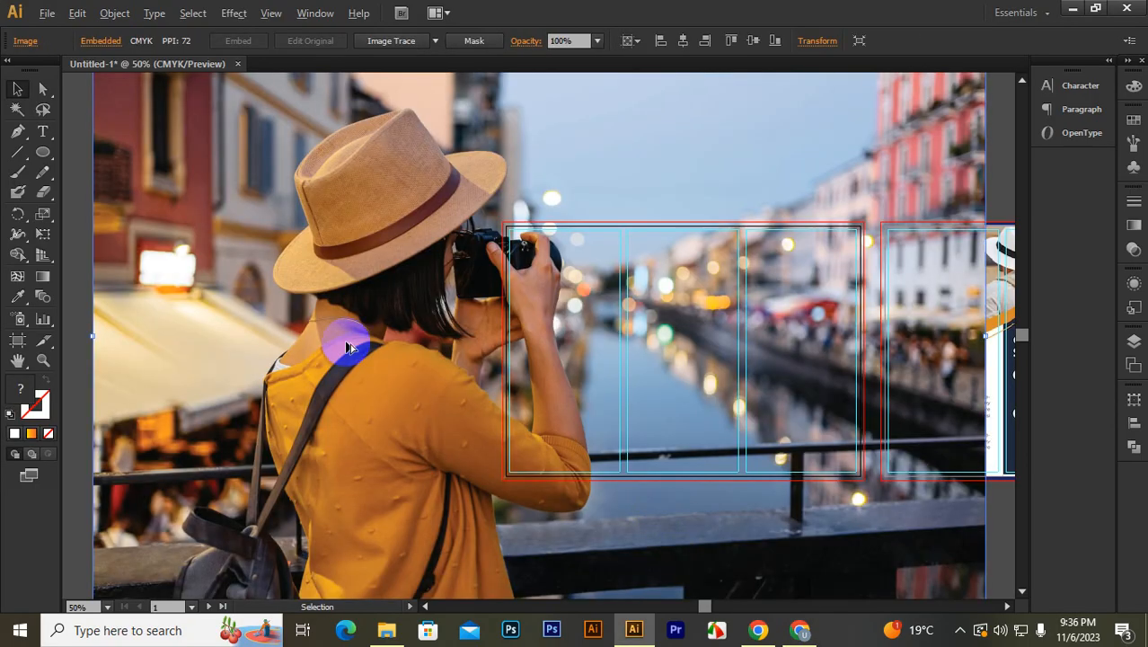
scroll(347, 347, down, 2)
drag(664, 191, 507, 293)
scroll(459, 441, up, 2)
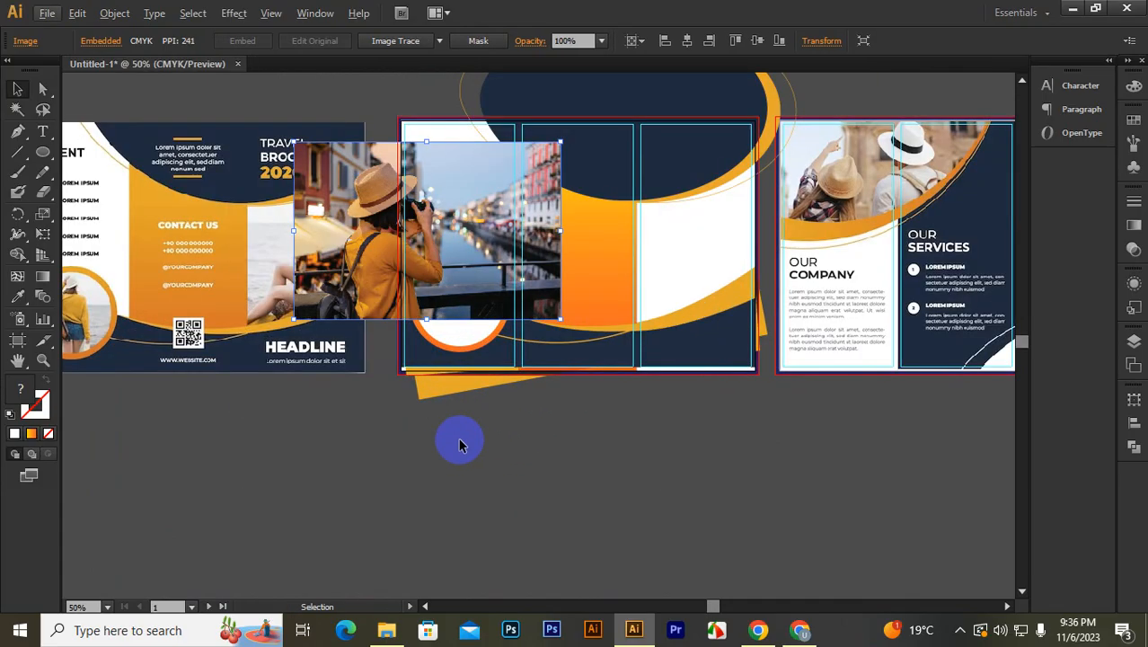
Step: Duplicate the travel photo horizontally so a second copy sits beyond the third panel, overlapping the neighbouring brochure page
drag(459, 441, 402, 487)
click(561, 466)
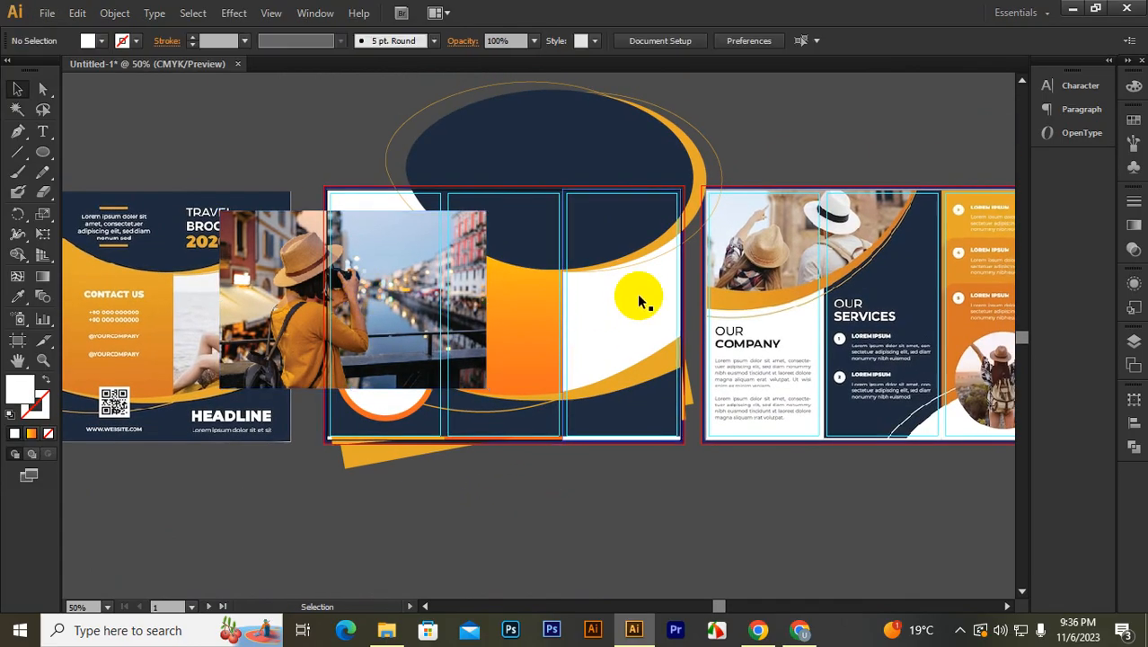
click(631, 304)
click(449, 290)
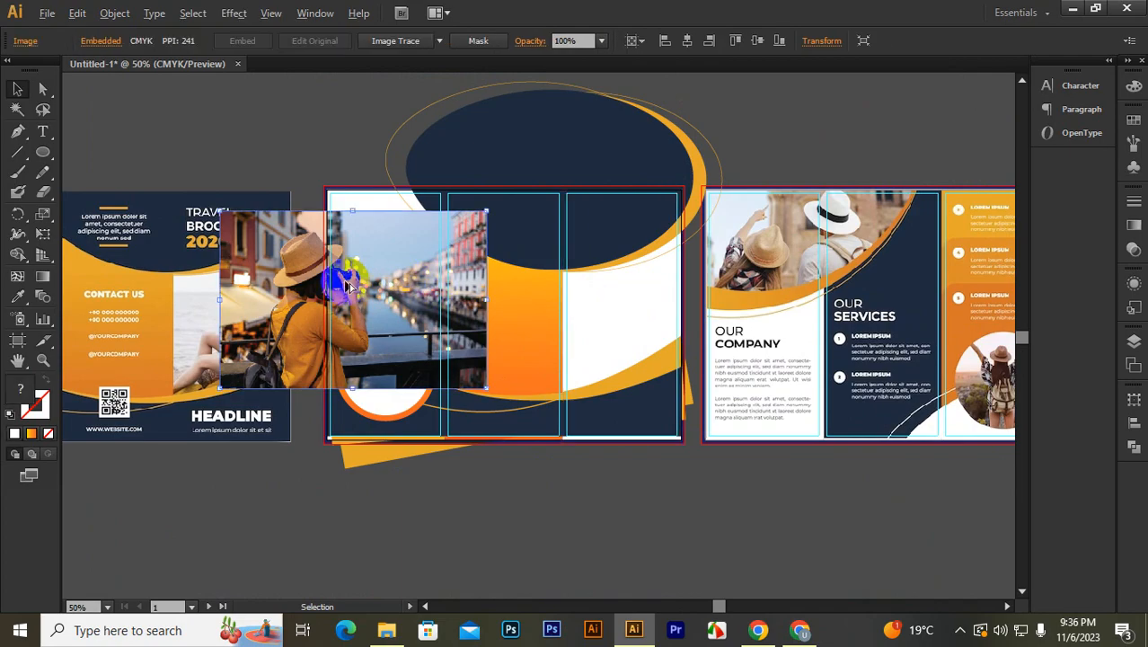
drag(352, 284, 732, 285)
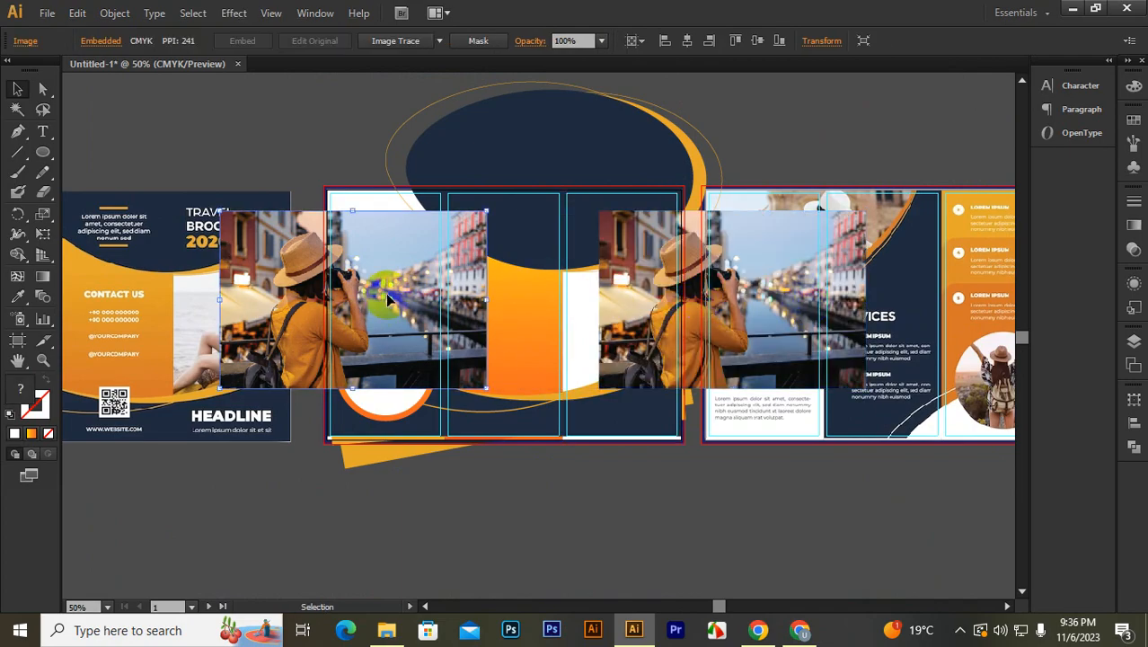
Step: Shrink the original photo further and place it over the lower part of the gradient-ringed circle
drag(384, 303, 524, 420)
drag(559, 273, 531, 291)
drag(441, 324, 441, 393)
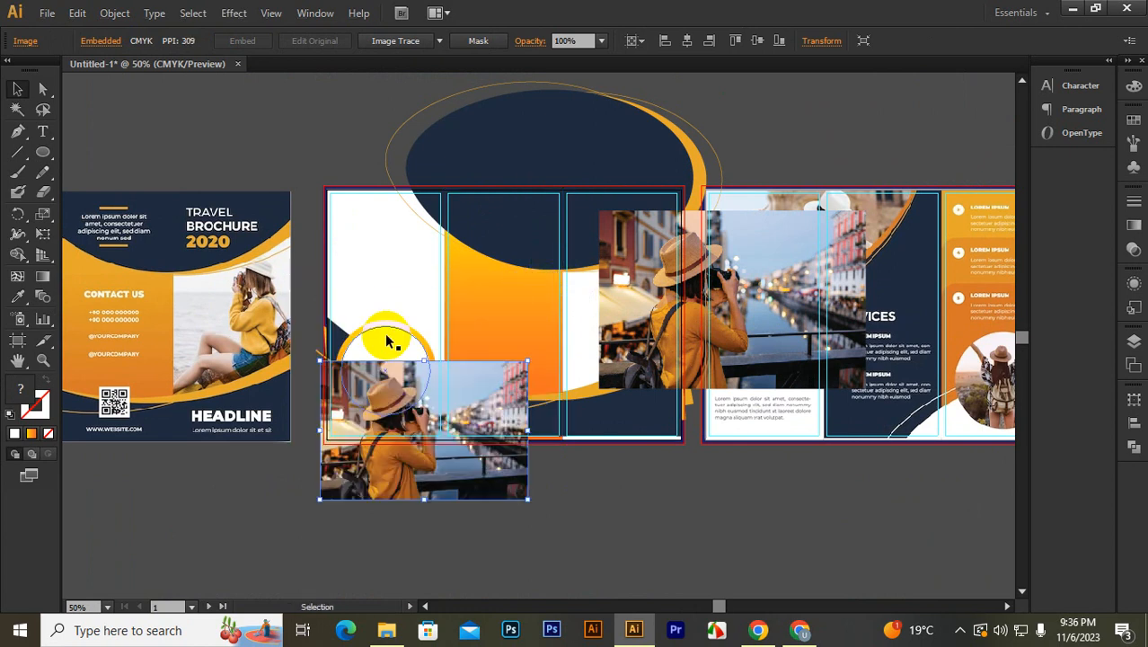
Step: Bring the white inner circle to the front and make a clipping mask with it over the smaller photo
click(386, 333)
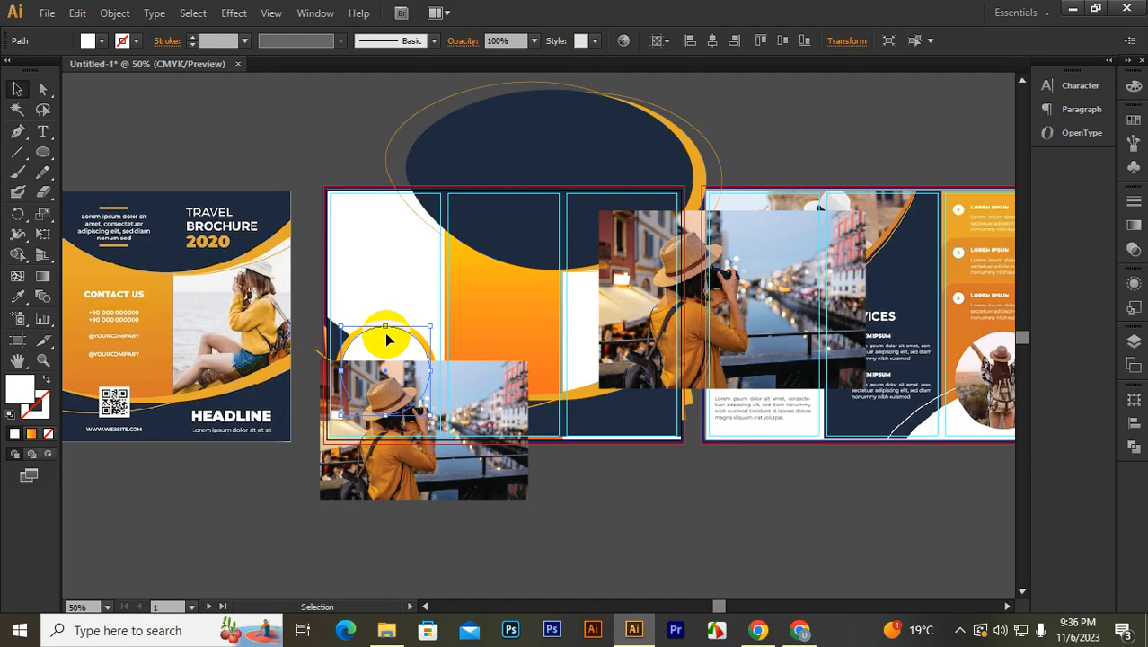
key(a)
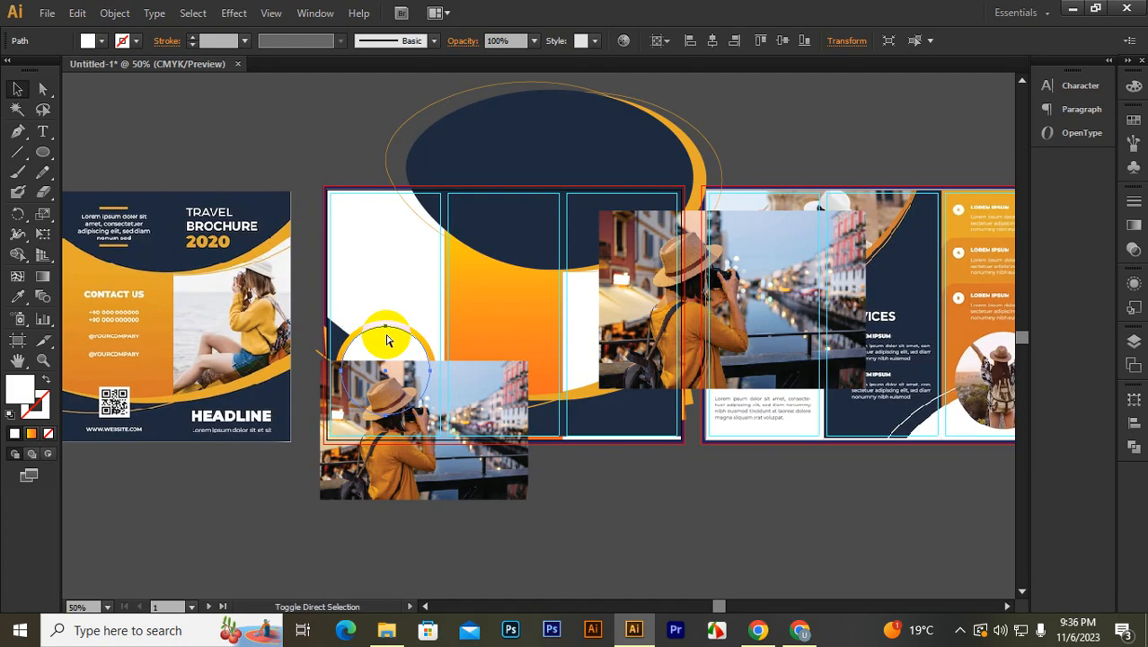
key(ctrl+shift+bracketright)
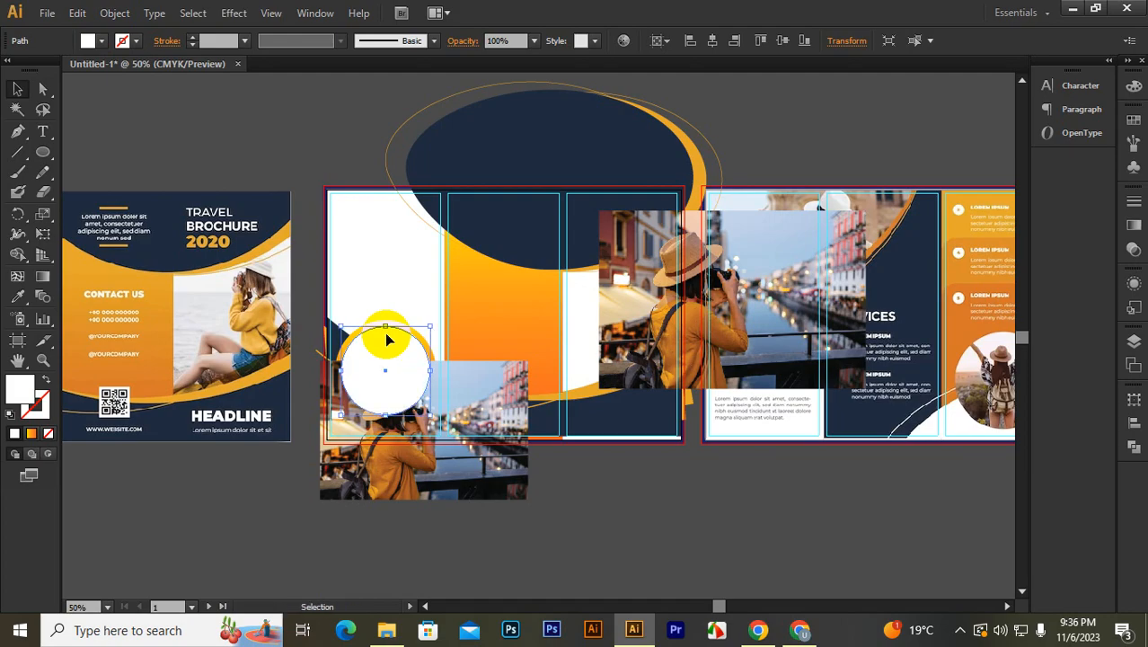
shift+click(430, 435)
right_click(430, 434)
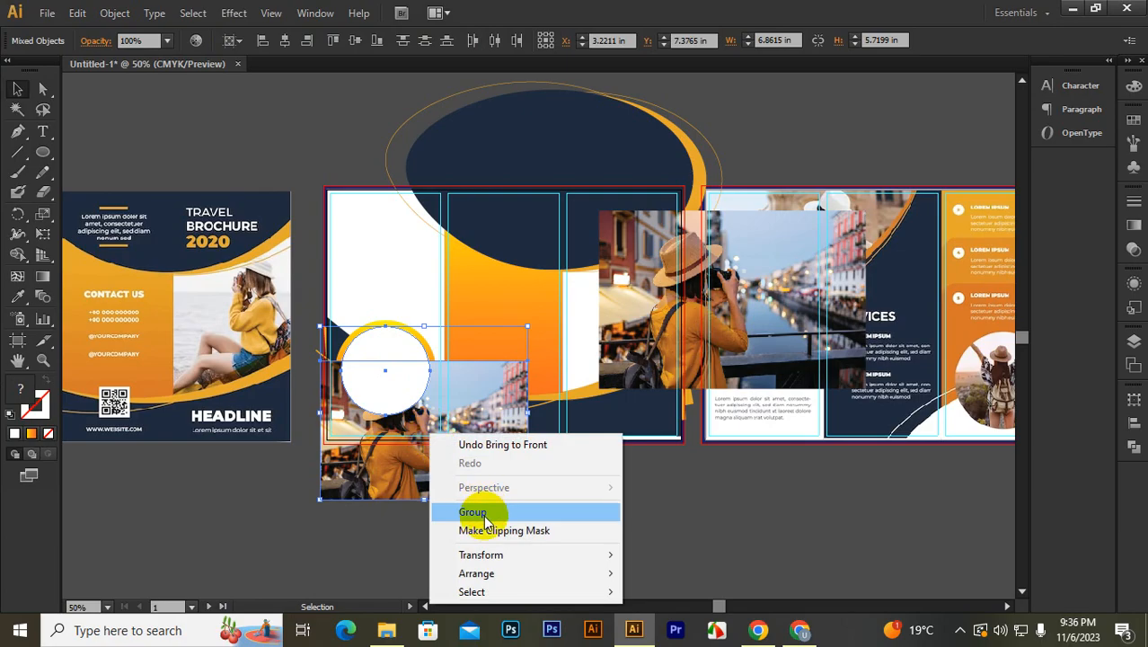
click(504, 531)
click(405, 544)
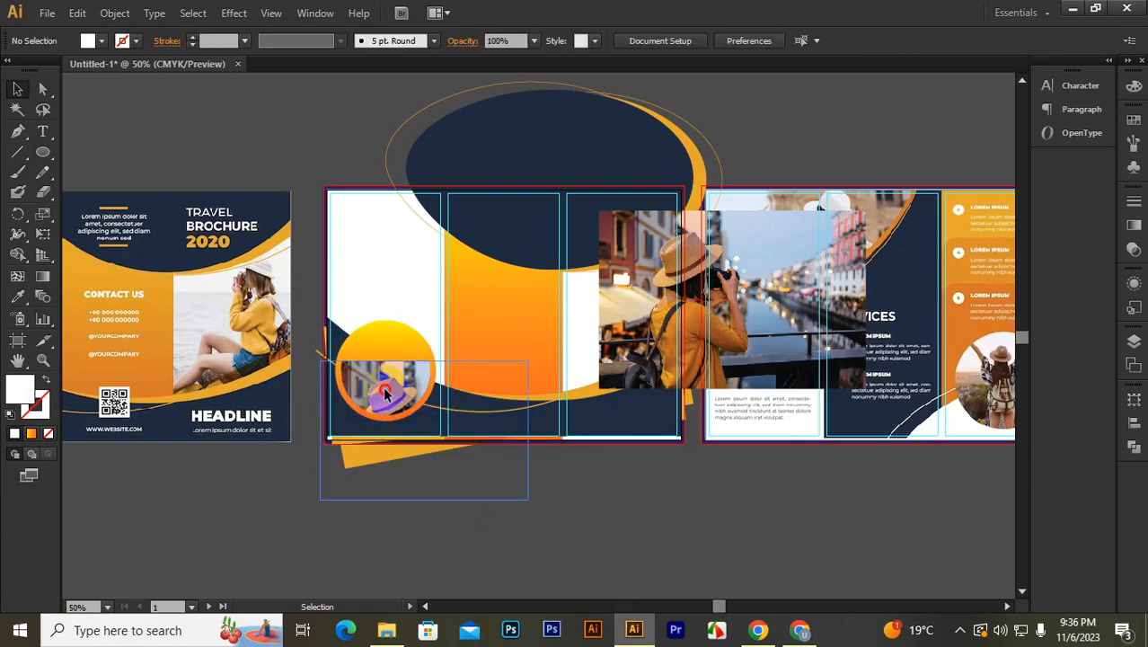
Step: Reposition the photo inside the circular mask so the woman fills the frame, and move the larger copy over the third panel's lower half
double_click(385, 393)
drag(452, 461, 451, 465)
click(472, 522)
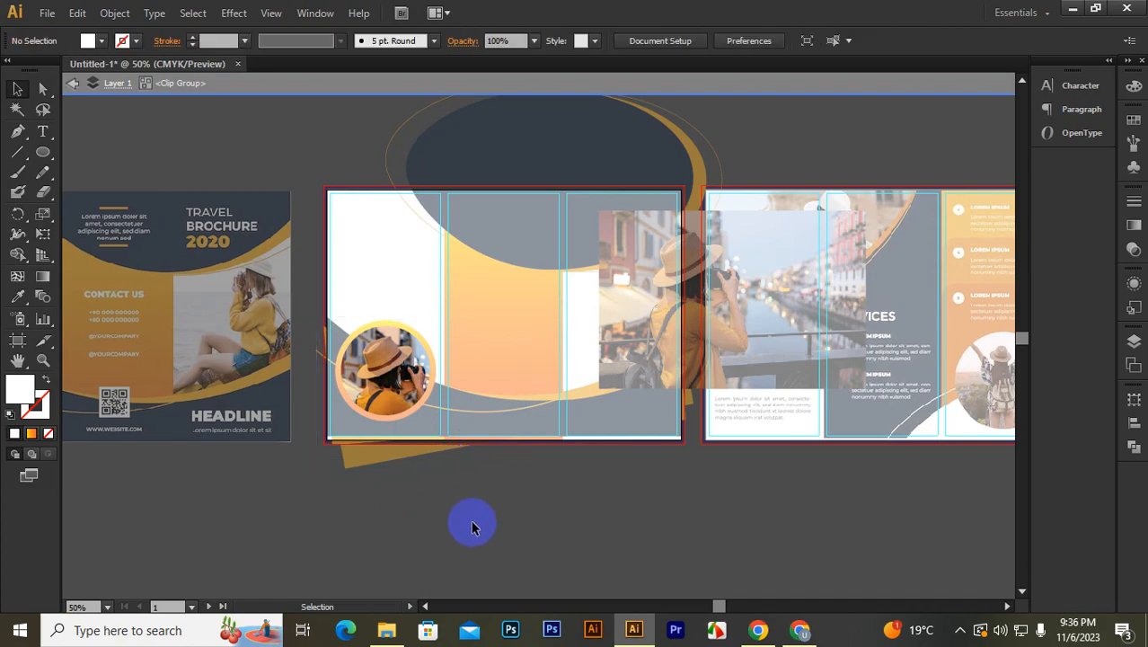
double_click(472, 522)
drag(656, 321, 585, 382)
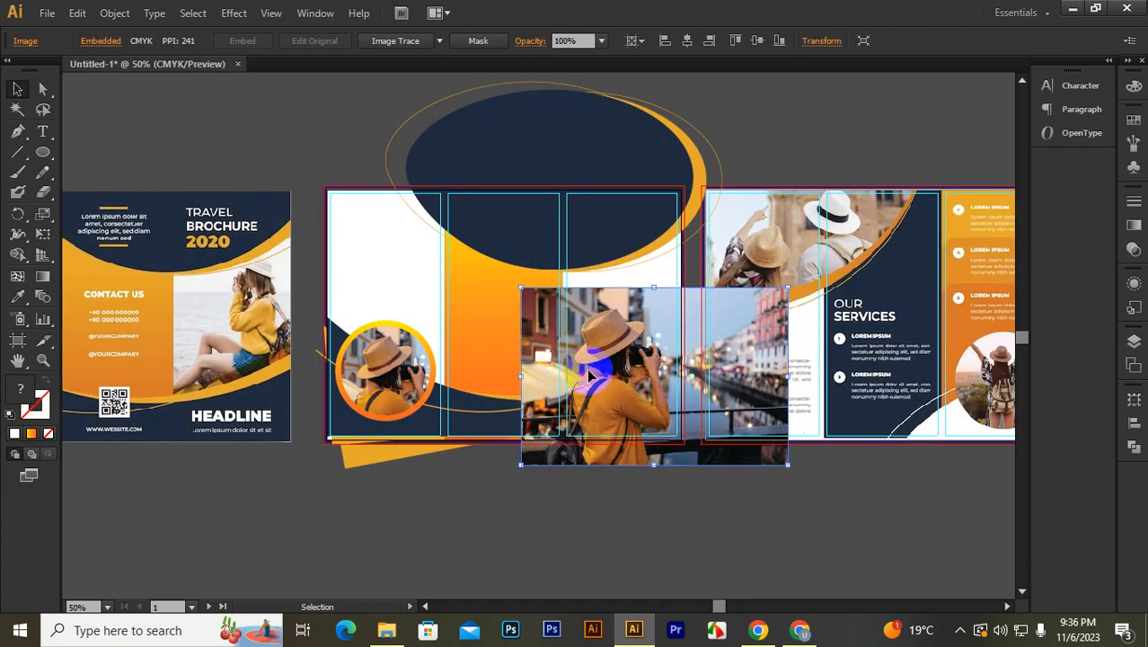
click(661, 281)
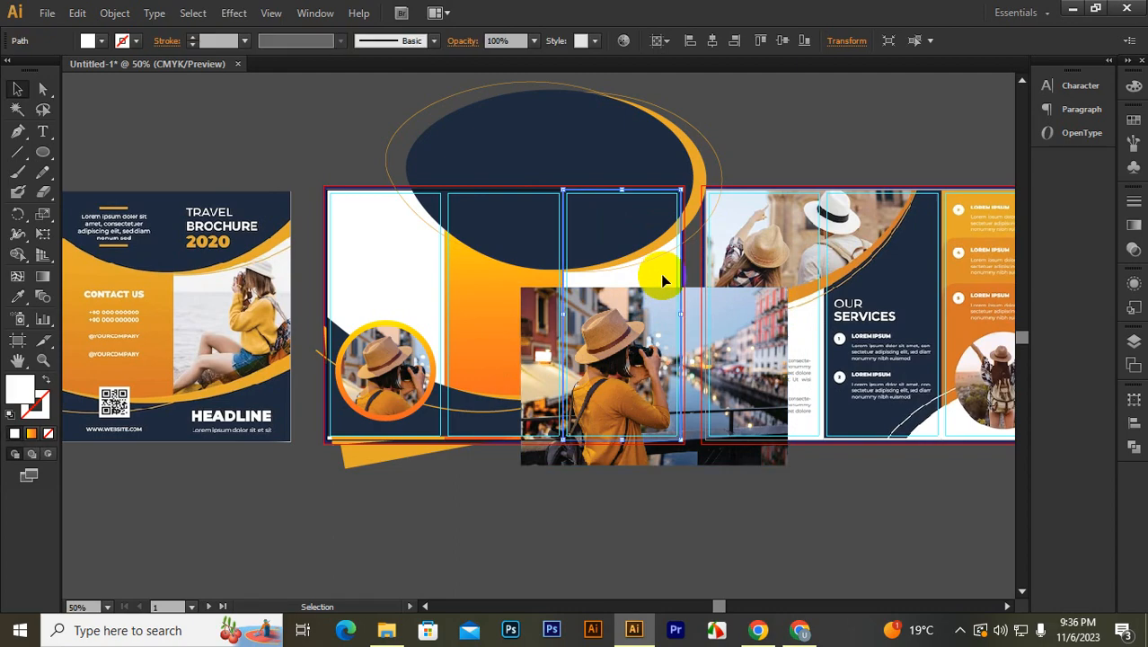
key(ctrl+shift+bracketright)
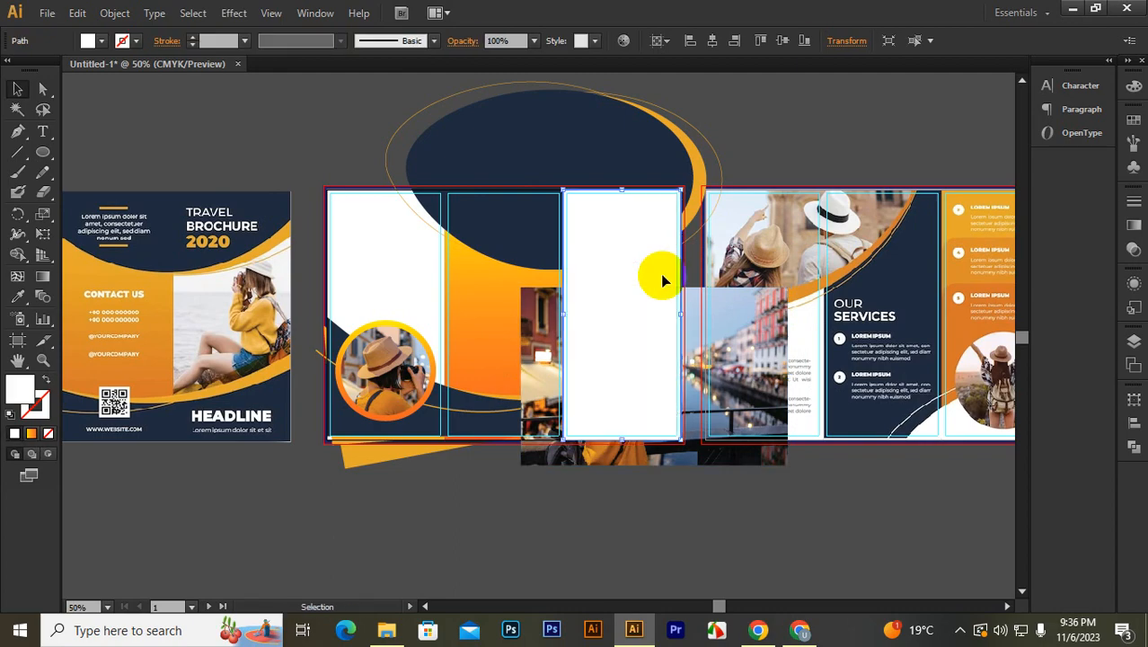
key(ctrl+z)
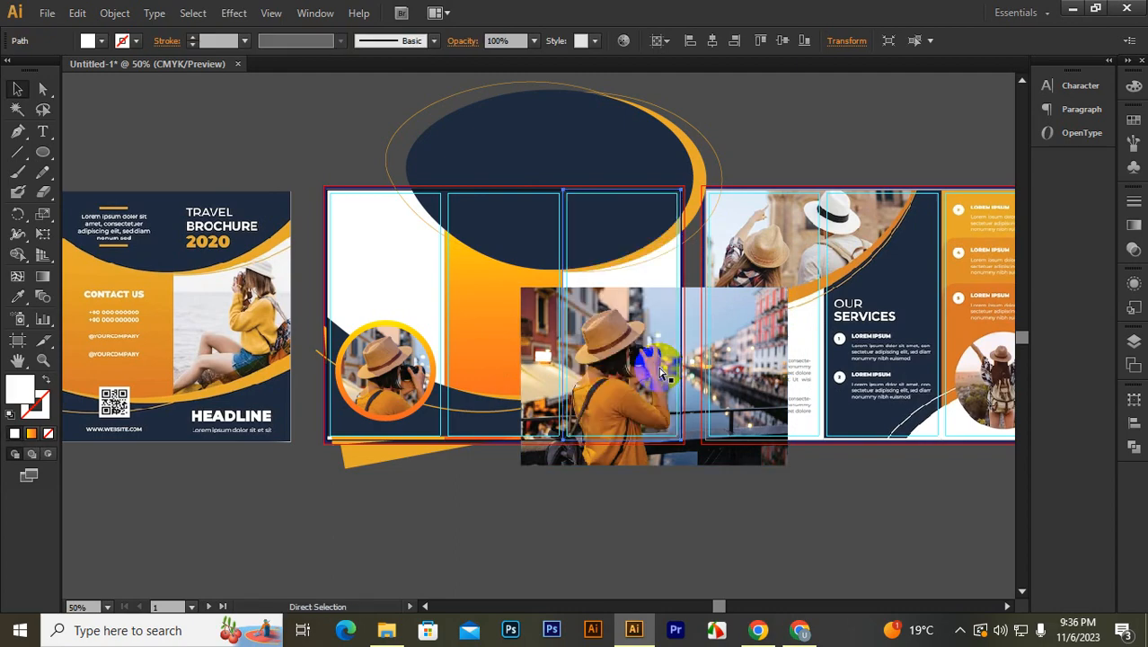
click(699, 503)
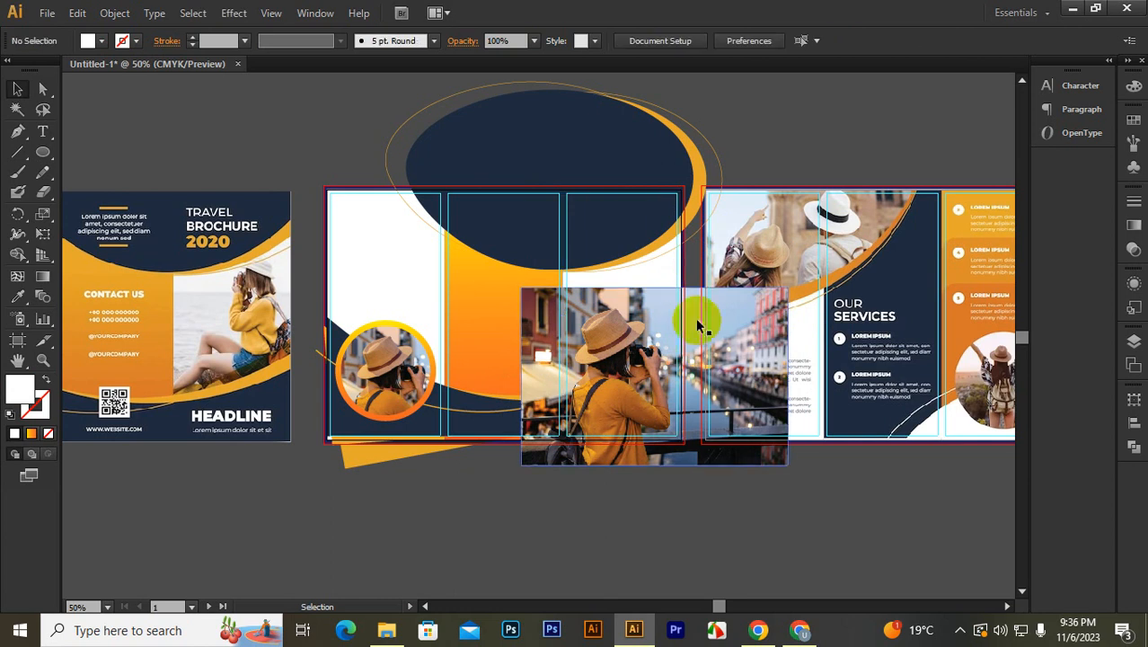
Step: Bring the third white panel to the front and make a clipping mask with it over the larger photo
click(668, 278)
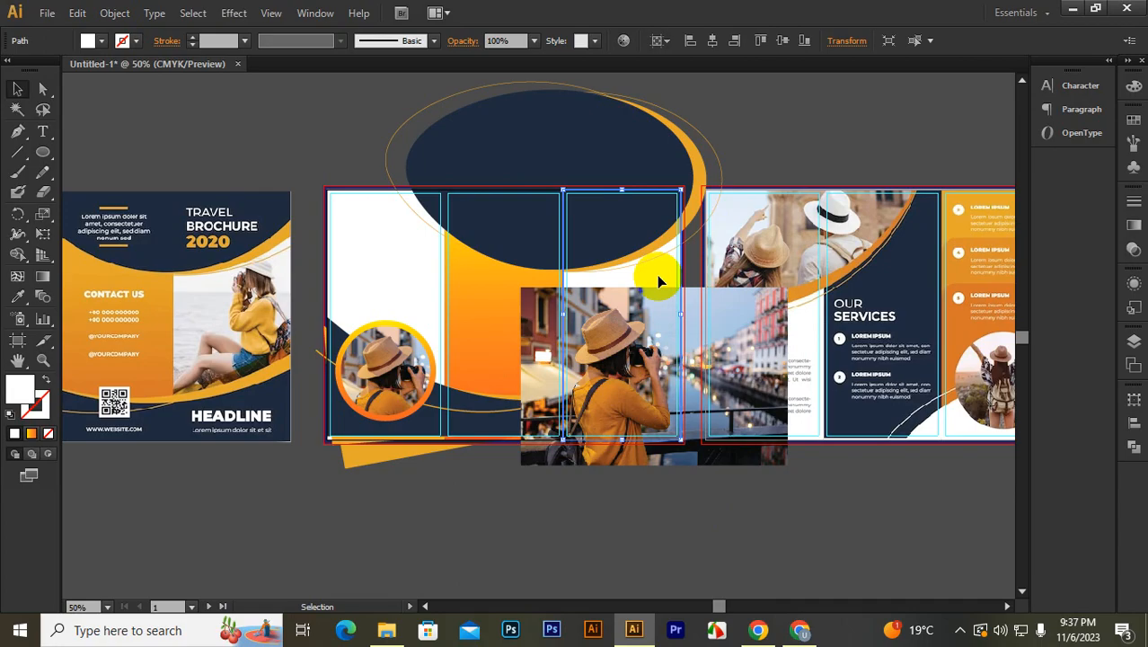
key(a)
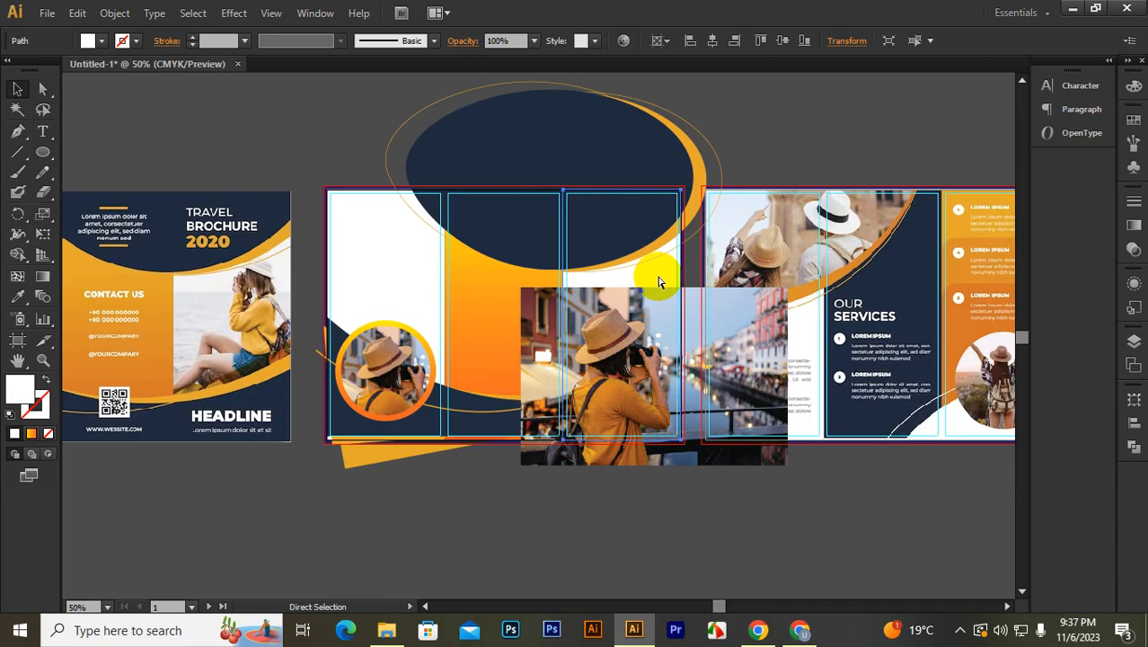
key(v)
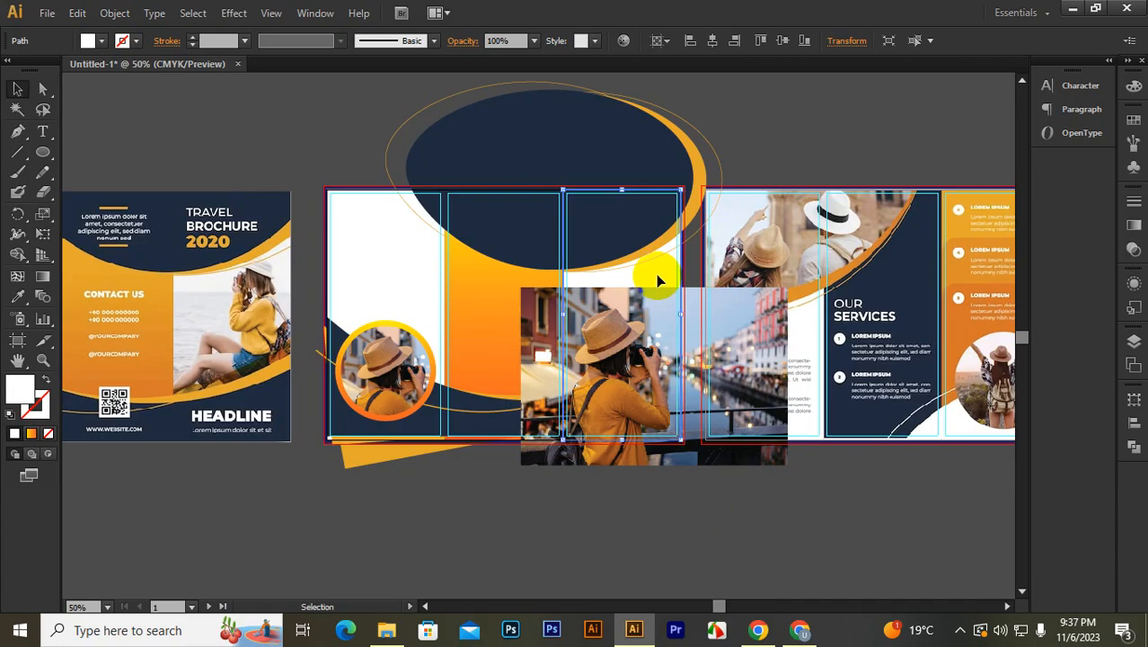
key(ctrl+shift+bracketright)
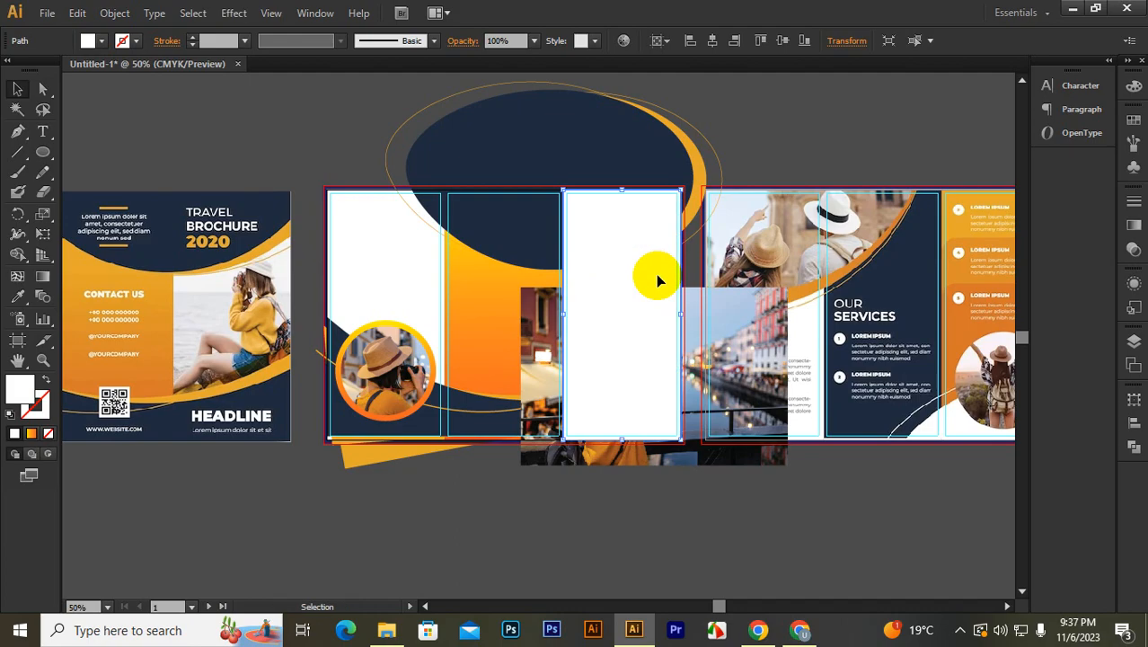
shift+click(687, 346)
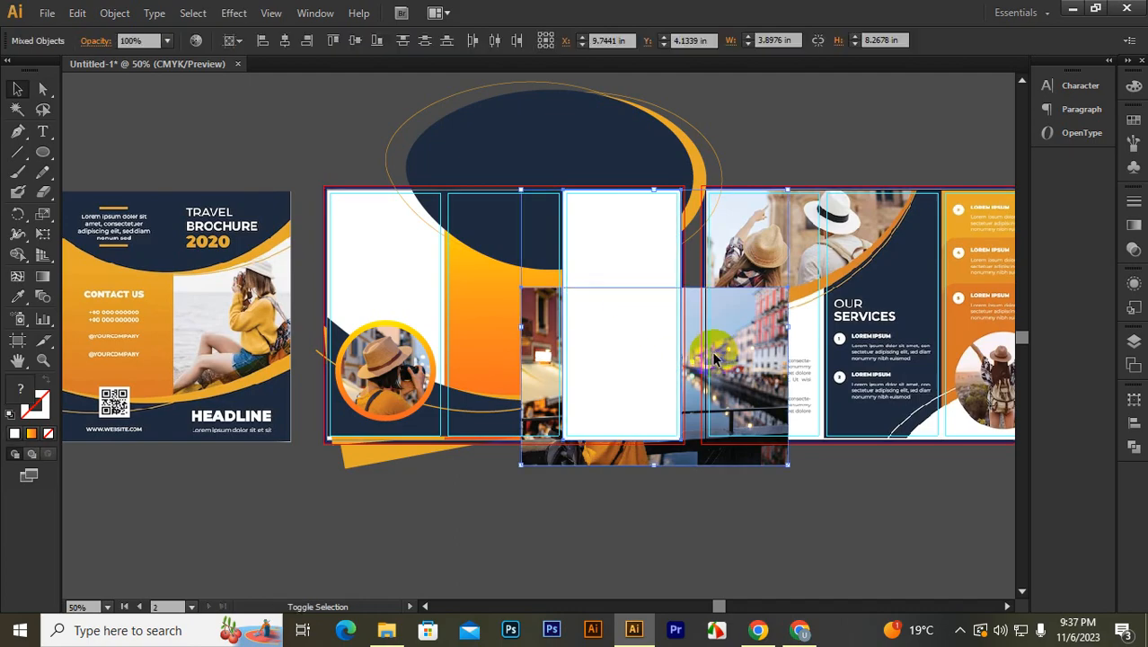
right_click(644, 352)
click(703, 452)
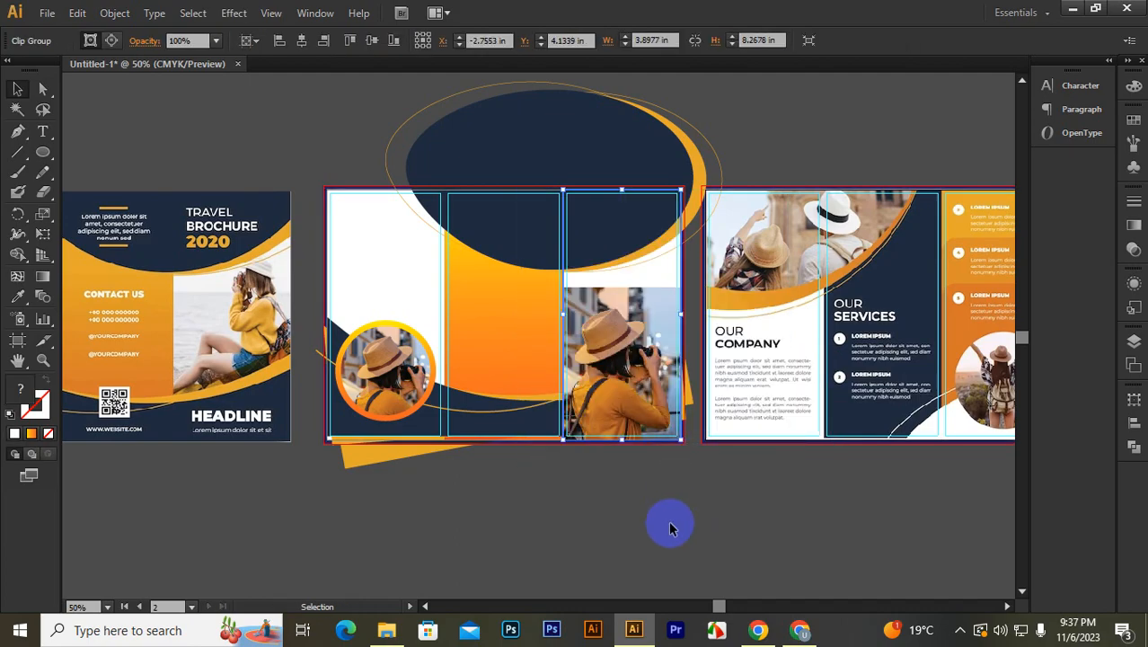
Step: Rearrange the third panel's clipped photo so it sits above the white panel but behind the navy and orange curves
click(669, 528)
click(632, 346)
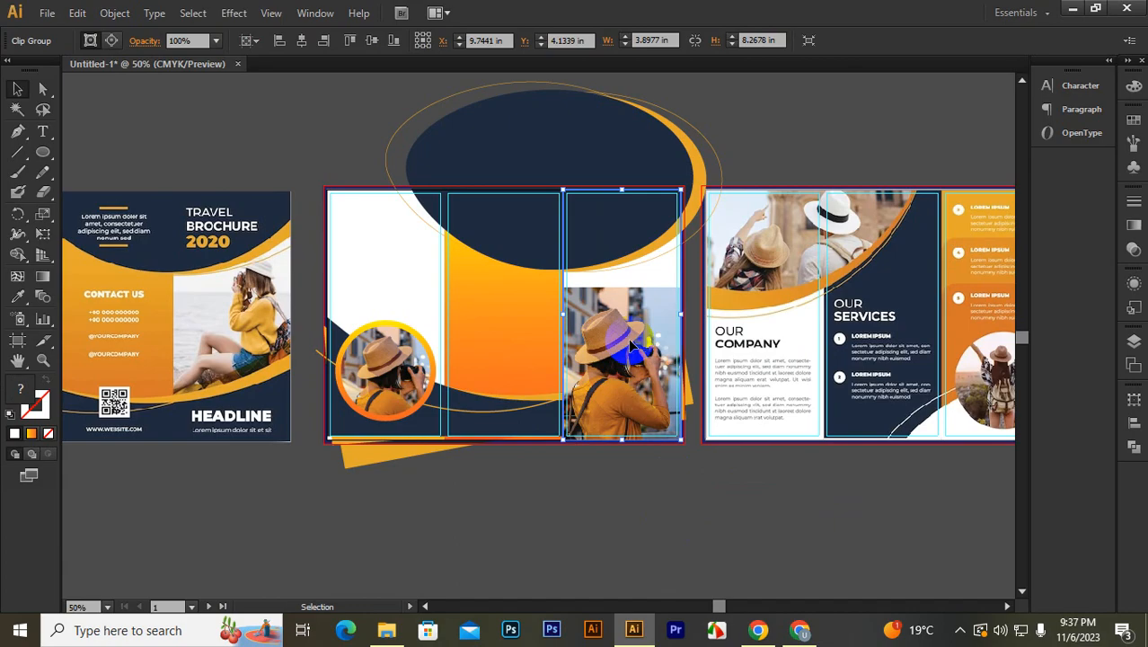
key(ctrl+shift+[)
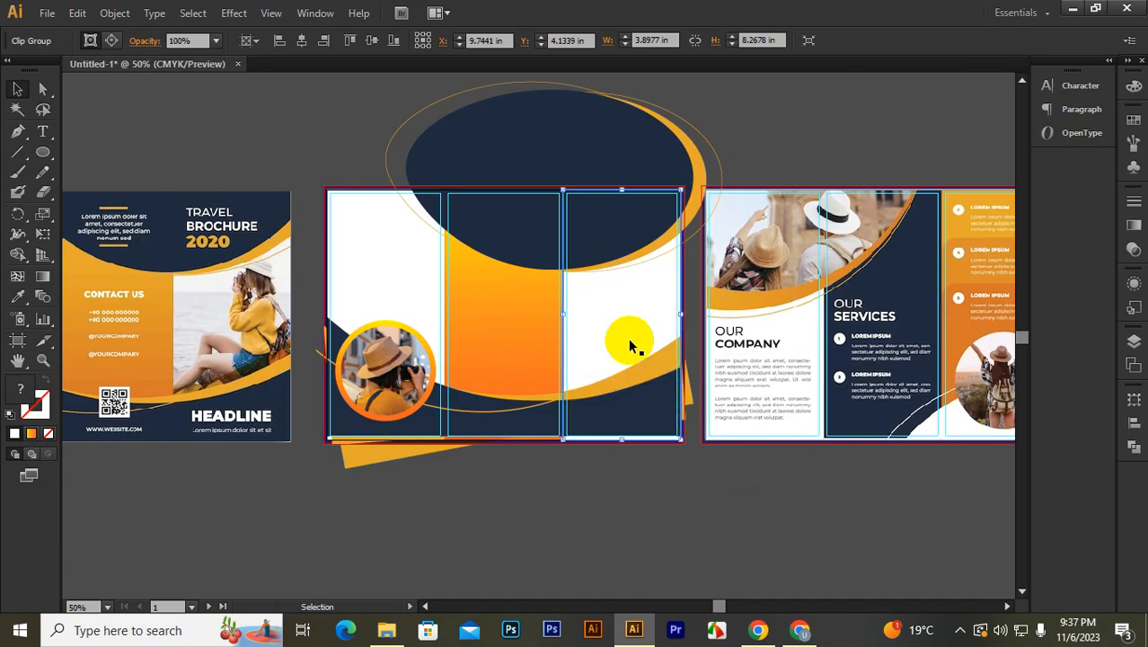
key(ctrl)
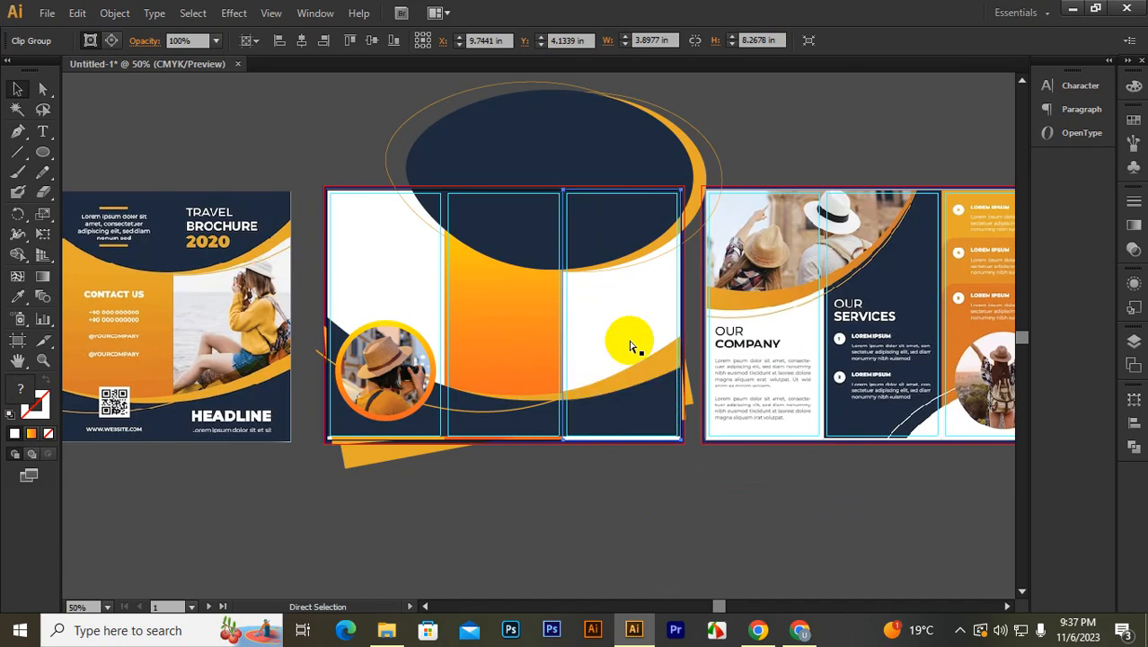
key(ctrl+])
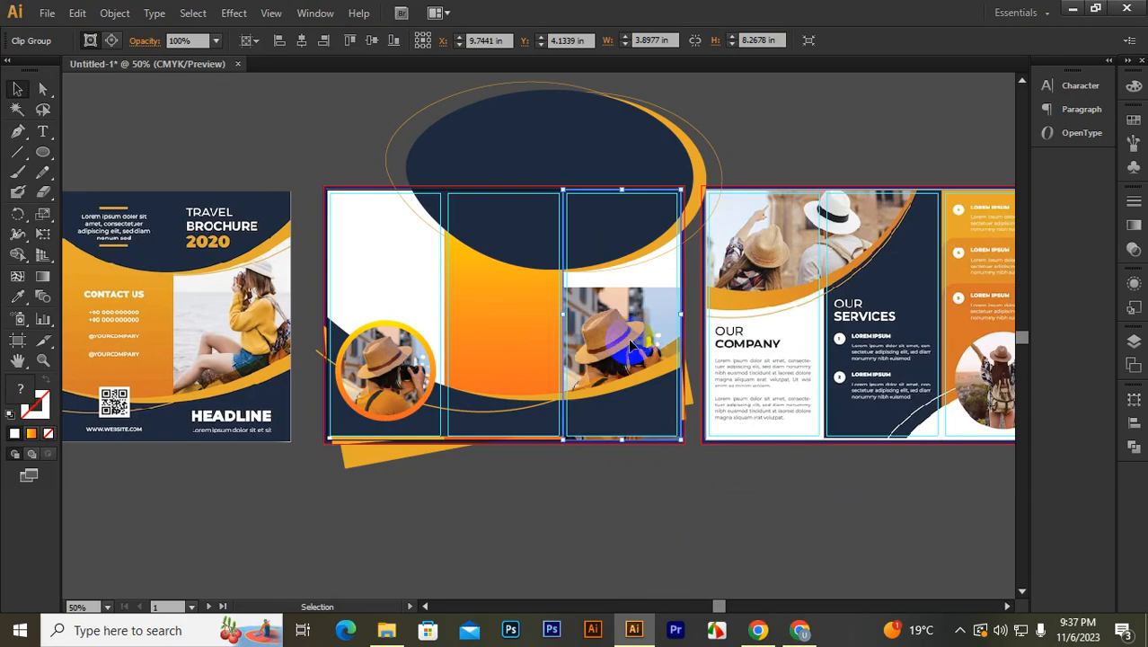
Step: Move the photo up inside the third panel's clipping mask so the woman shows between the upper and lower curves
scroll(611, 346, up, 1)
double_click(614, 332)
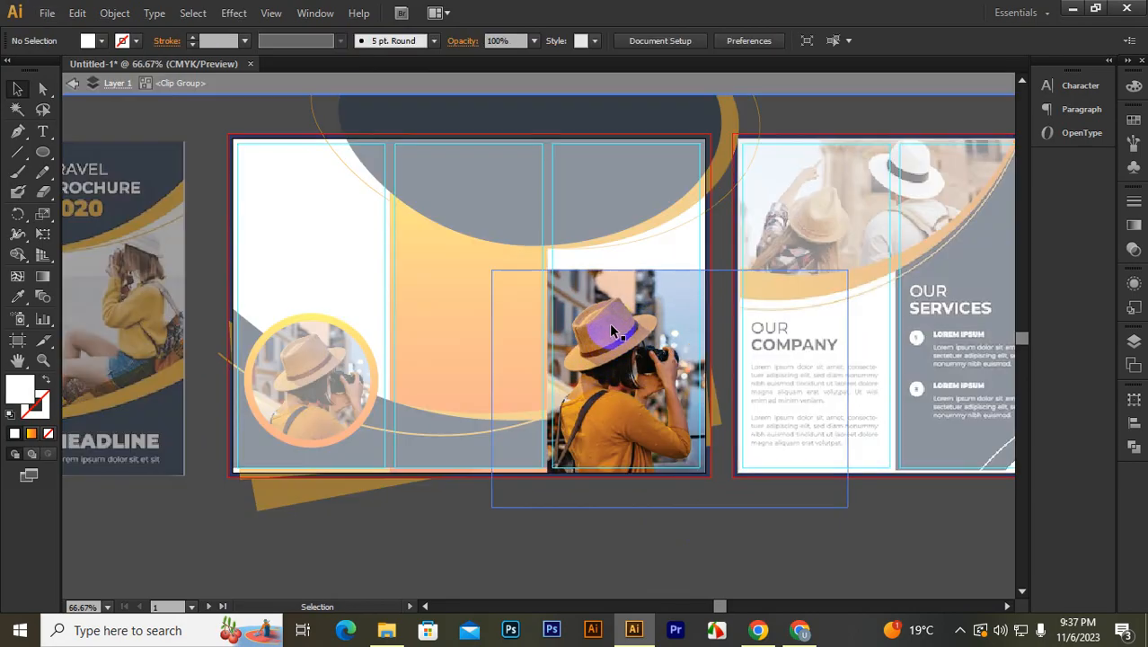
drag(635, 337, 639, 300)
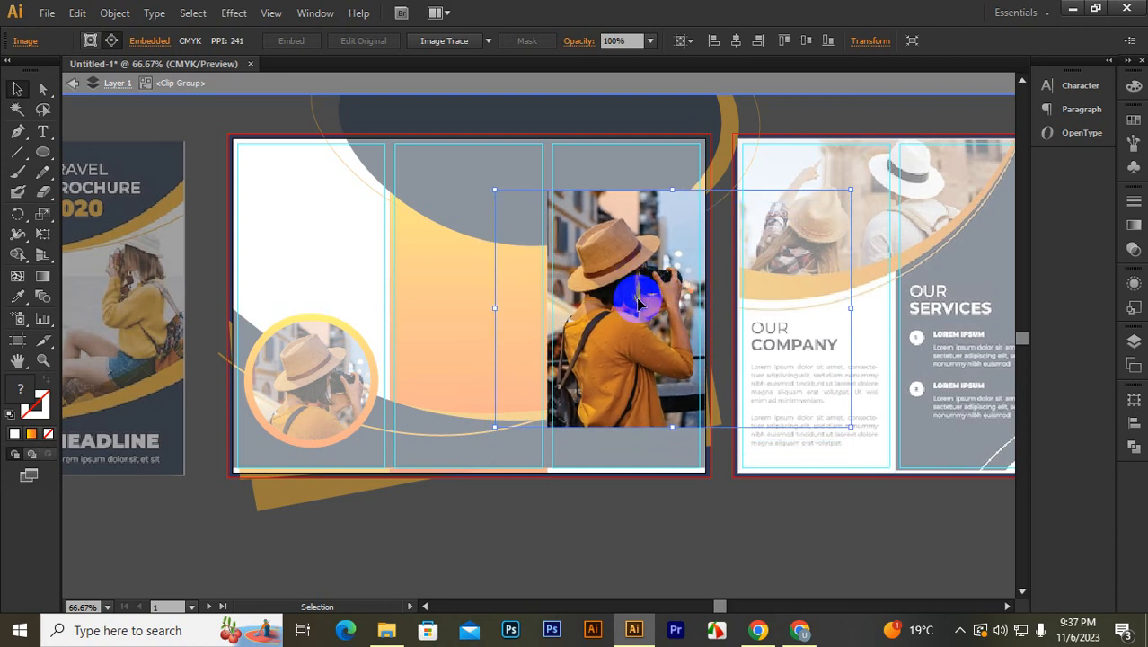
double_click(707, 489)
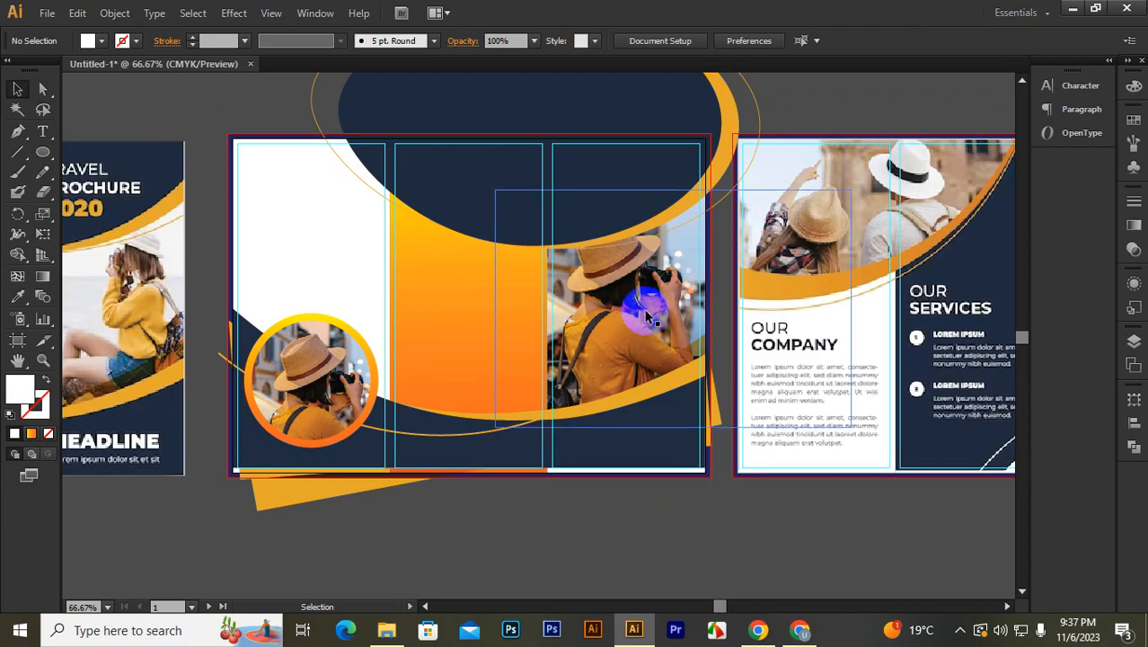
scroll(611, 493, down, 1)
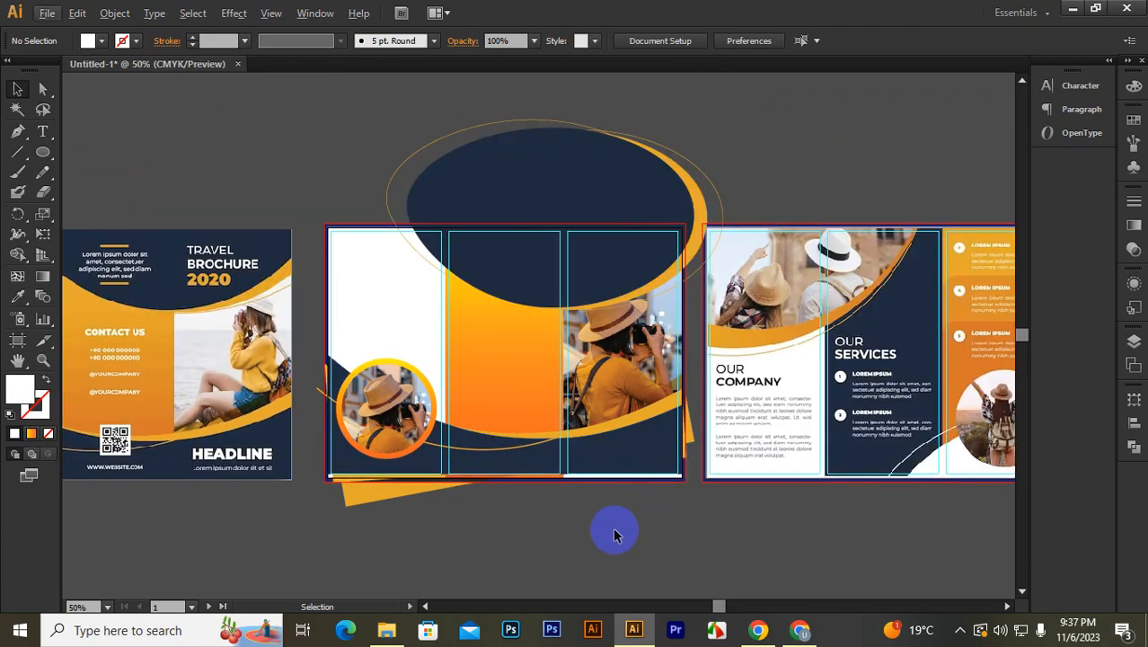
Step: Stretch the lower navy wave's base down toward the page's bottom edge, over the exposed strip beneath the three panels
scroll(591, 532, down, 1)
scroll(592, 530, up, 1)
drag(514, 528, 580, 423)
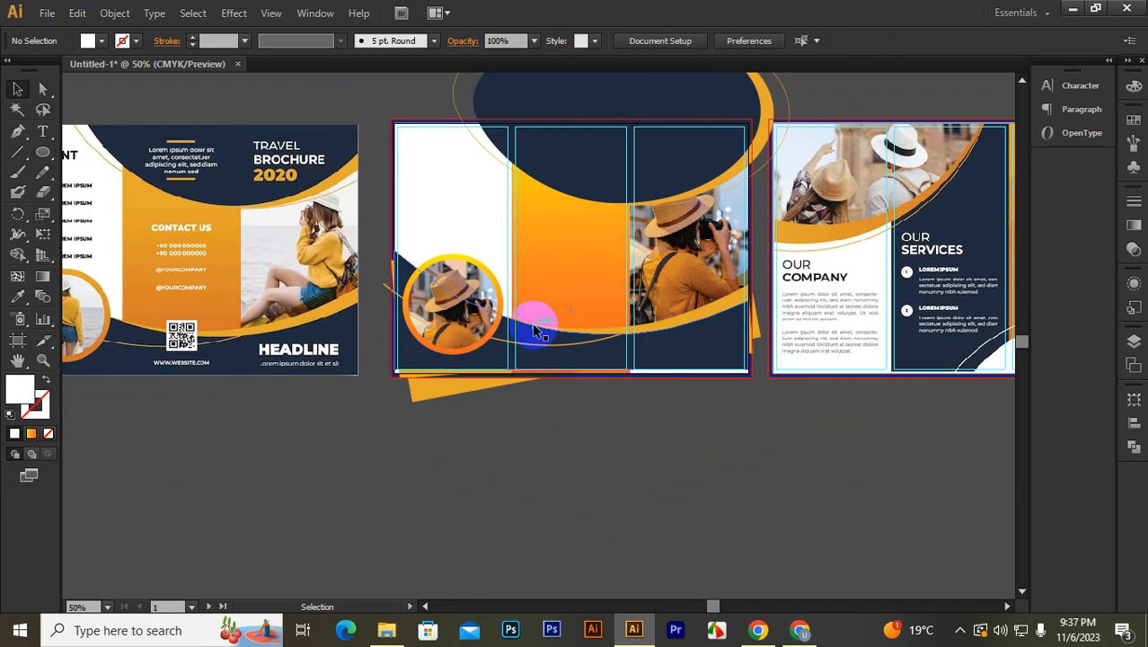
drag(517, 472, 547, 471)
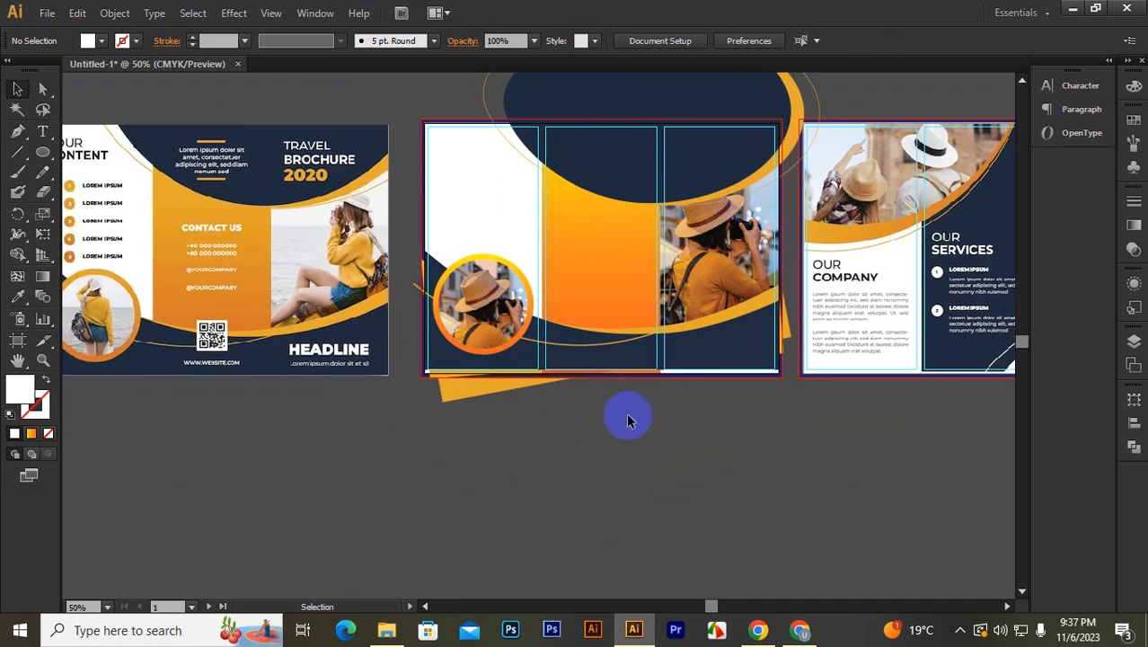
click(488, 388)
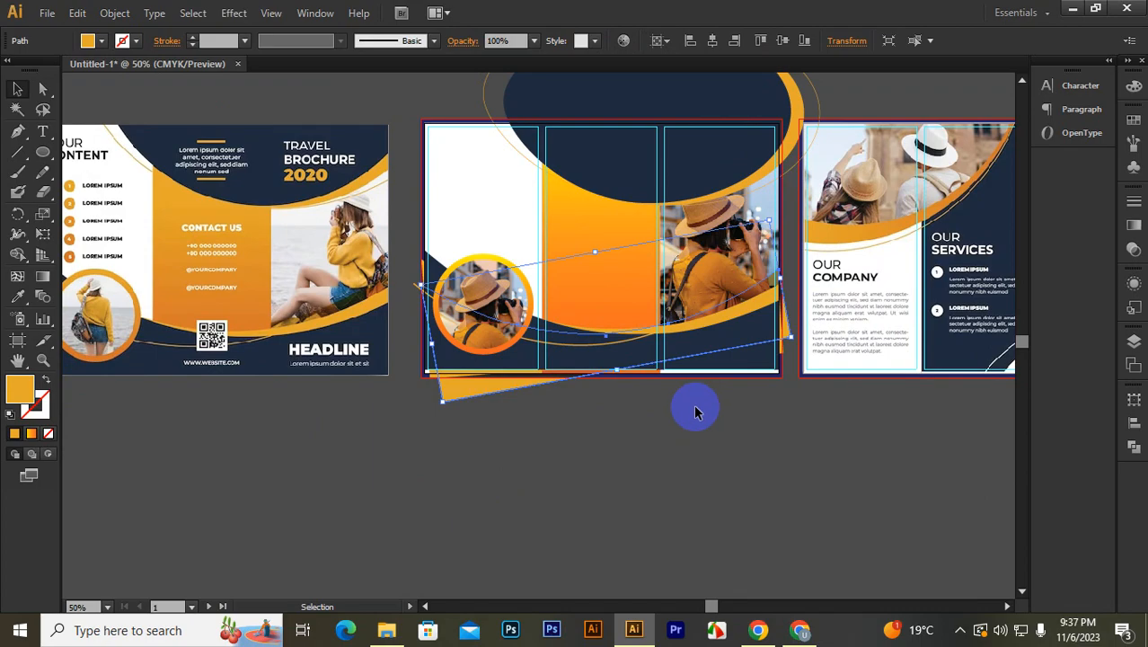
scroll(764, 351, up, 2)
scroll(745, 364, up, 1)
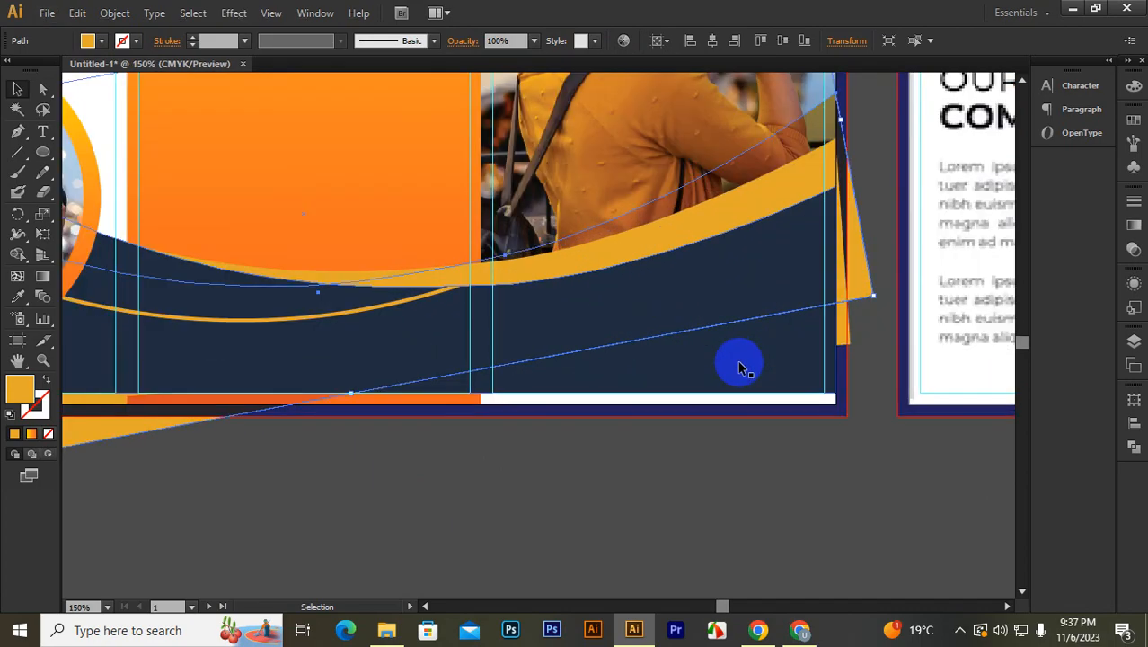
click(736, 370)
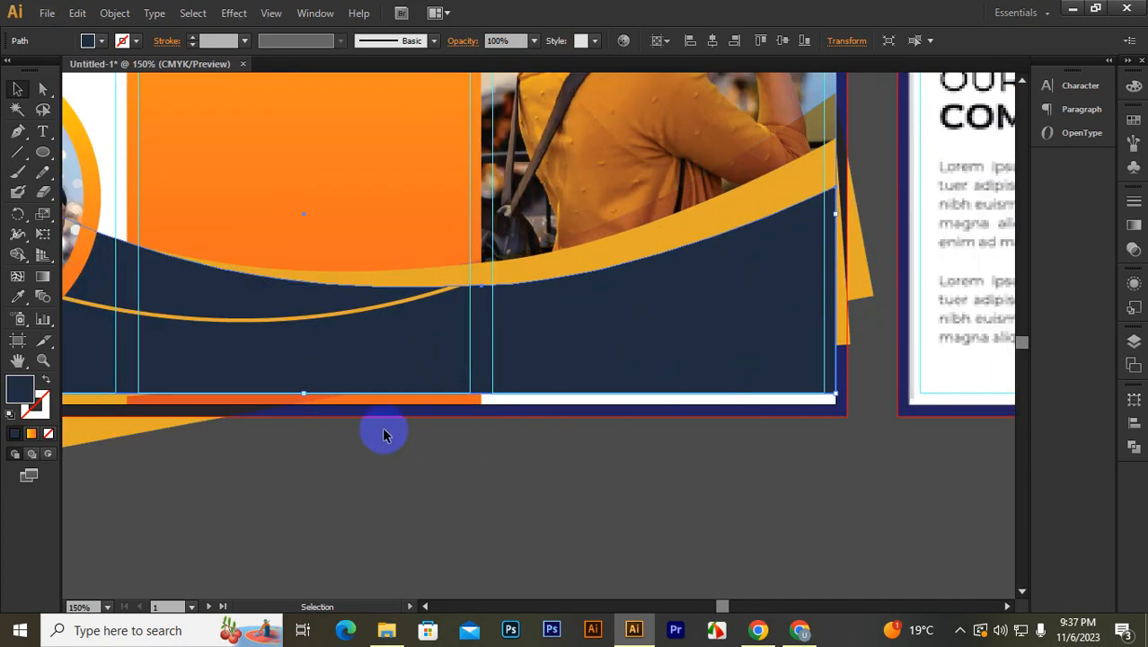
scroll(395, 431, left, 5)
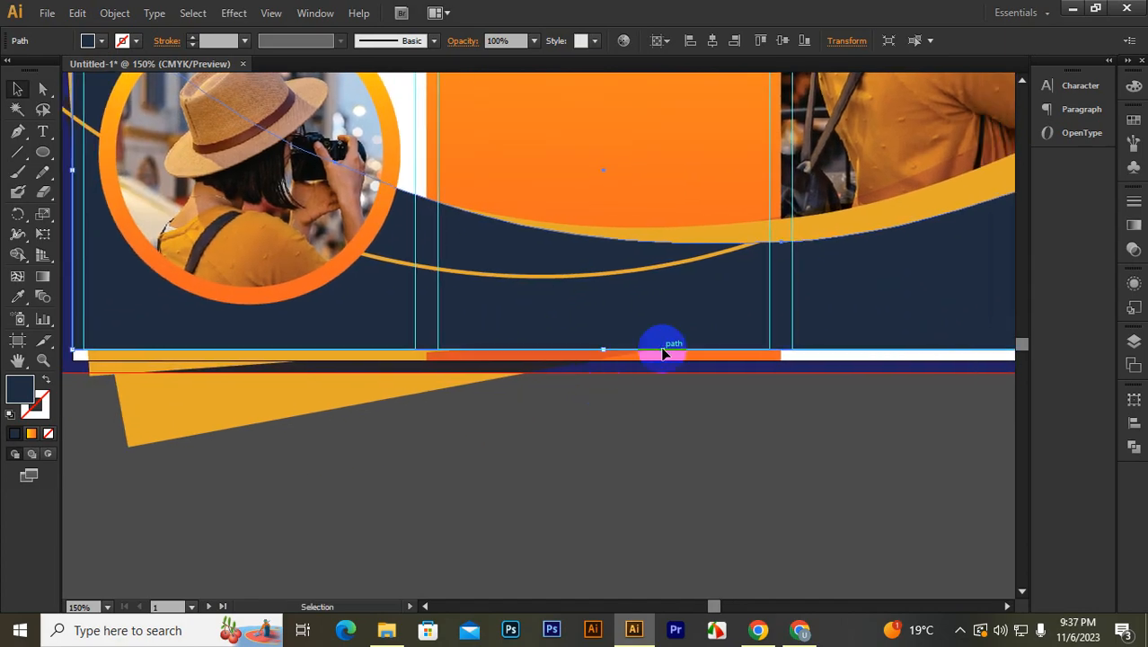
drag(603, 349, 602, 359)
key(ctrl+z)
key(ctrl+z)
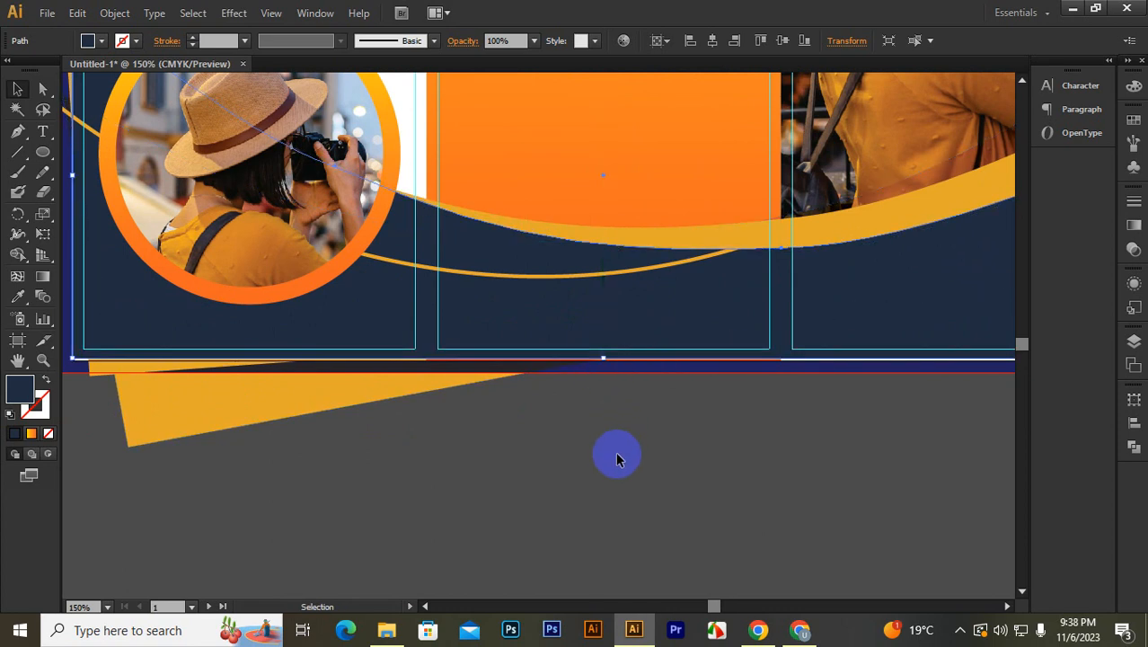
click(623, 410)
Step: Extend the lower navy wave slightly further down to cover the remaining white line, and raise its curved upper side a little
scroll(640, 435, down, 2)
scroll(679, 451, right, 1)
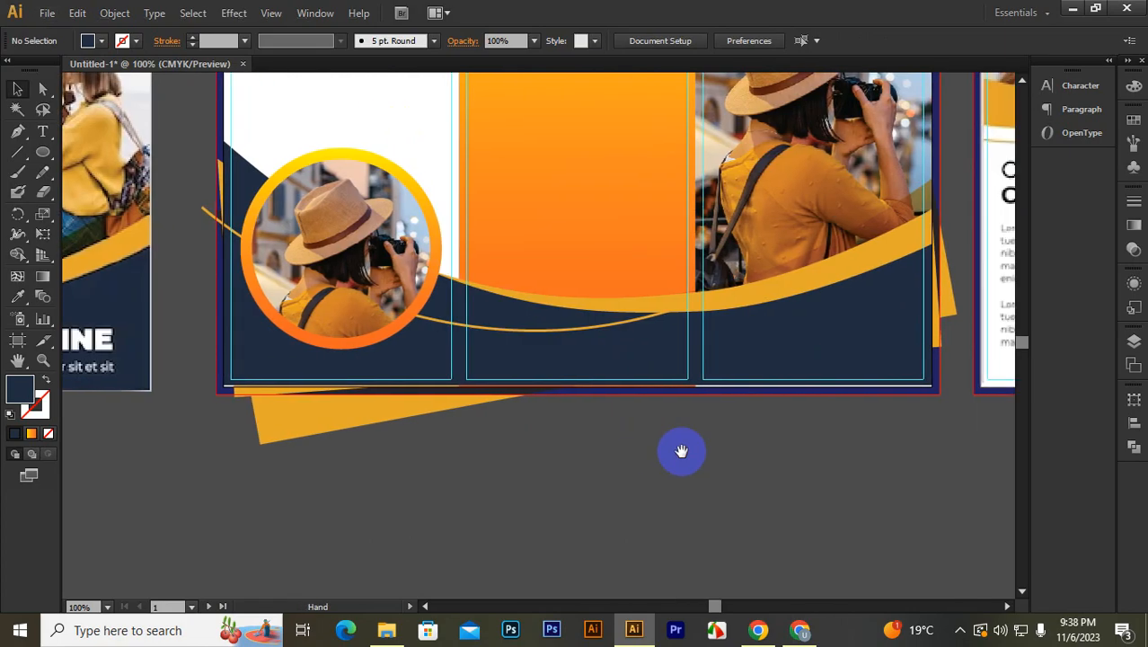
scroll(625, 410, up, 2)
click(597, 334)
drag(543, 372, 546, 379)
click(595, 441)
scroll(588, 448, down, 2)
drag(658, 486, 625, 456)
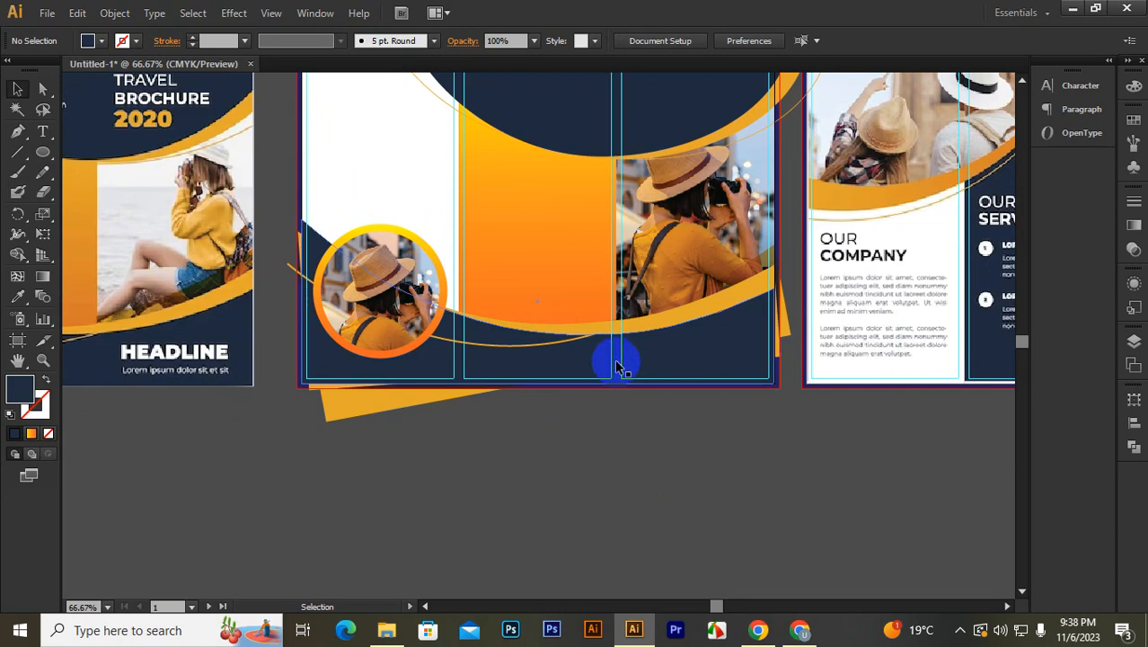
click(564, 325)
drag(538, 218, 538, 217)
click(588, 467)
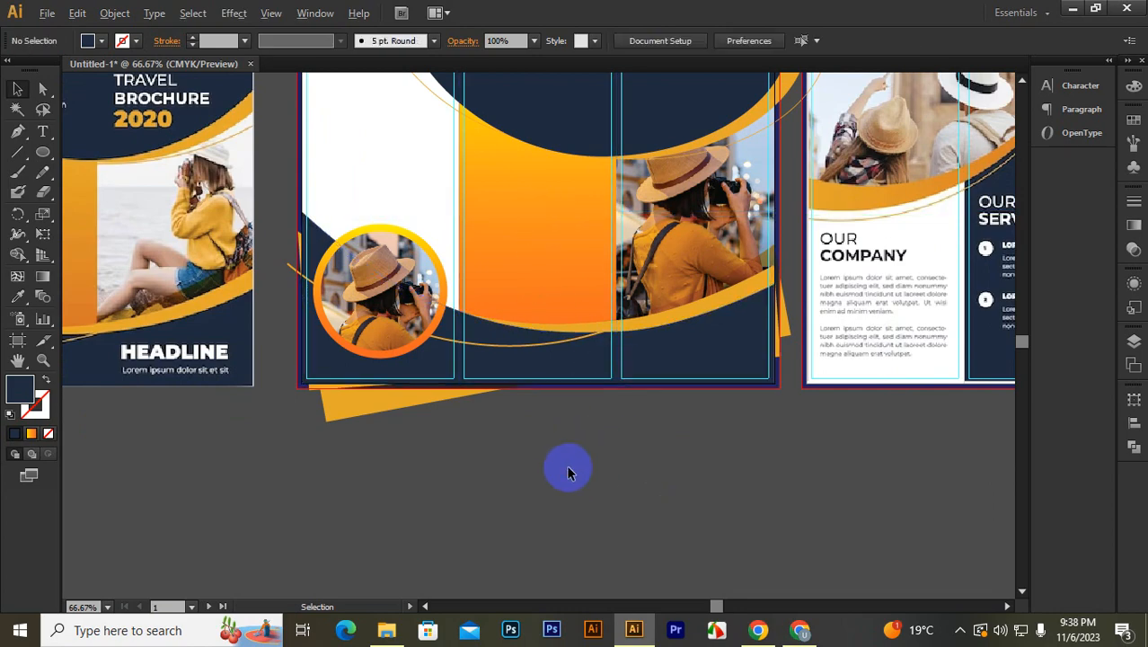
Step: Draw a navy rectangle over the whole brochure page, covering all three panels
scroll(566, 467, down, 1)
scroll(588, 468, down, 1)
scroll(602, 460, up, 1)
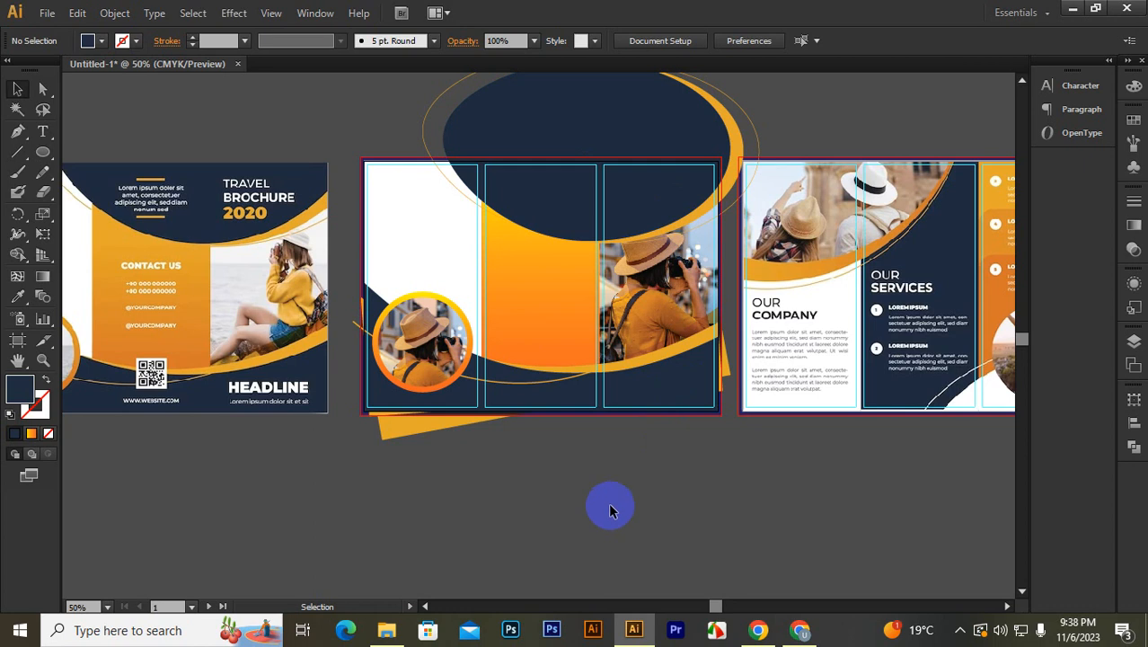
drag(41, 152, 103, 154)
scroll(370, 171, up, 1)
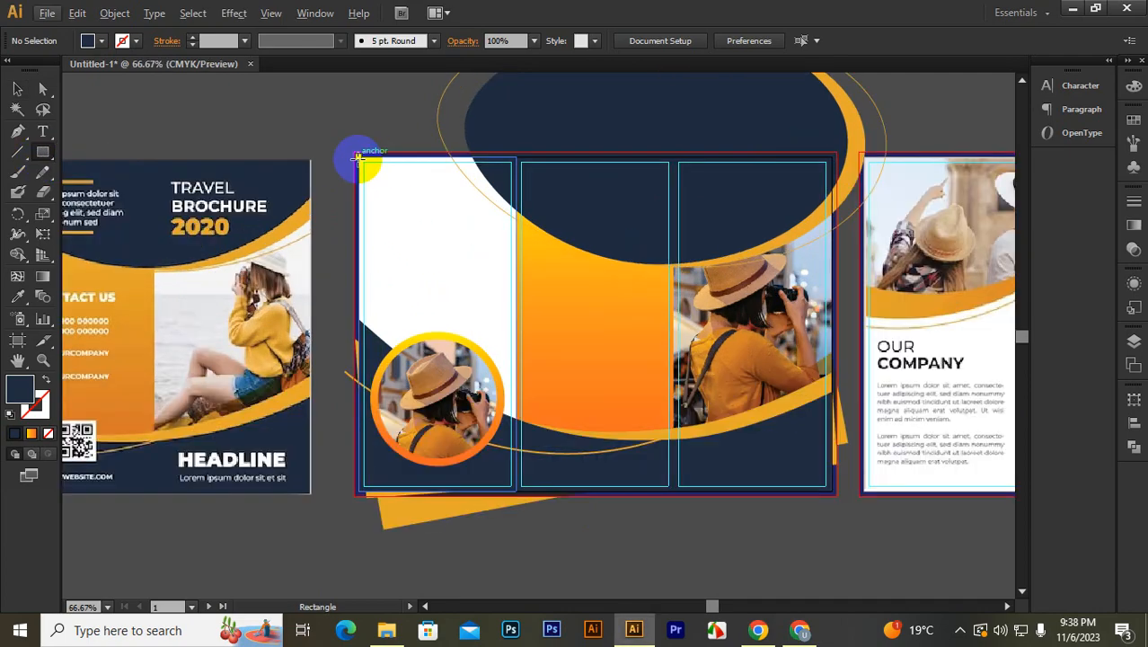
mouse_move(357, 158)
mouse_down()
mouse_move(679, 406)
mouse_move(674, 414)
mouse_move(778, 475)
mouse_move(828, 489)
mouse_up()
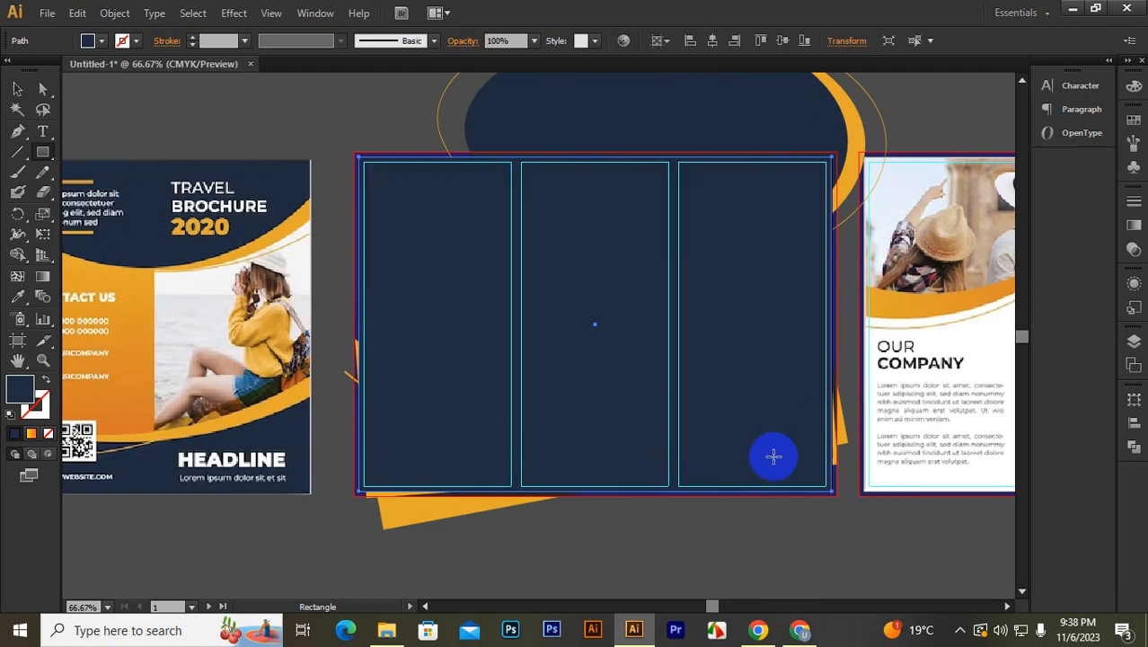
click(17, 88)
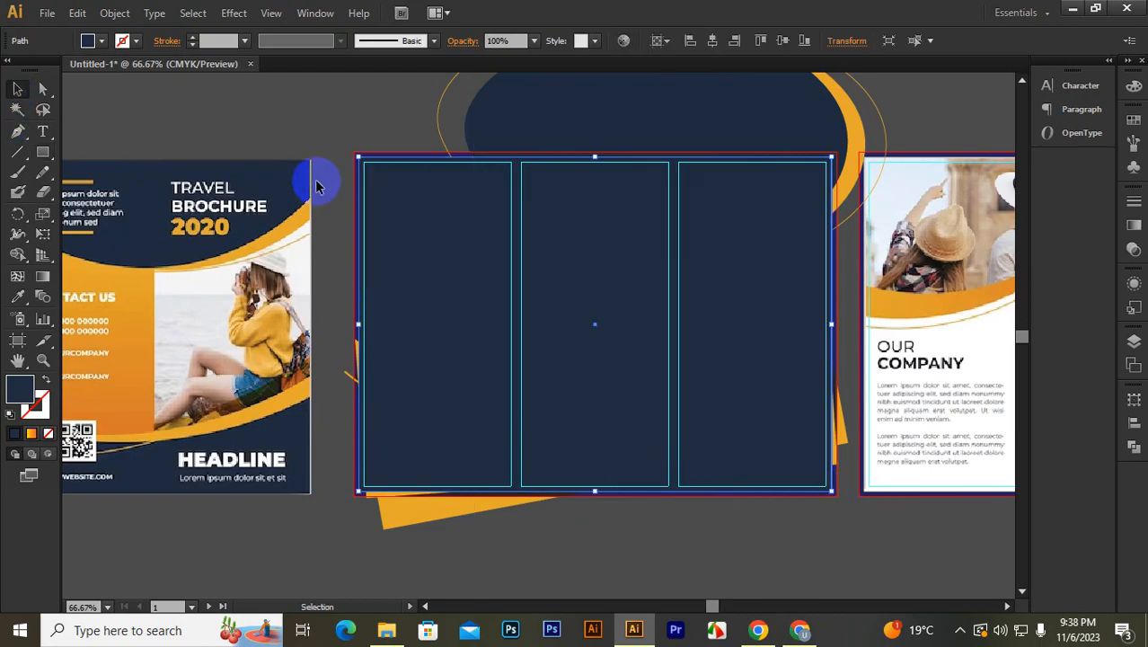
Step: Move the navy rectangle aside and lock the dark blue bleed background behind the brochure panels
drag(355, 122, 849, 595)
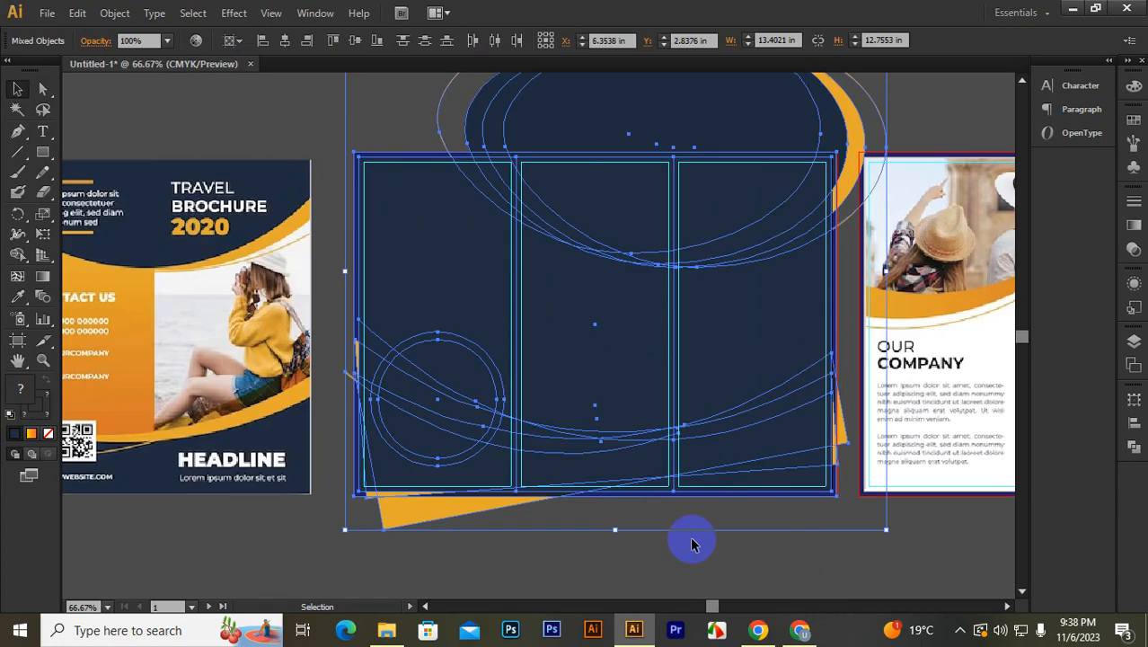
click(630, 586)
click(463, 325)
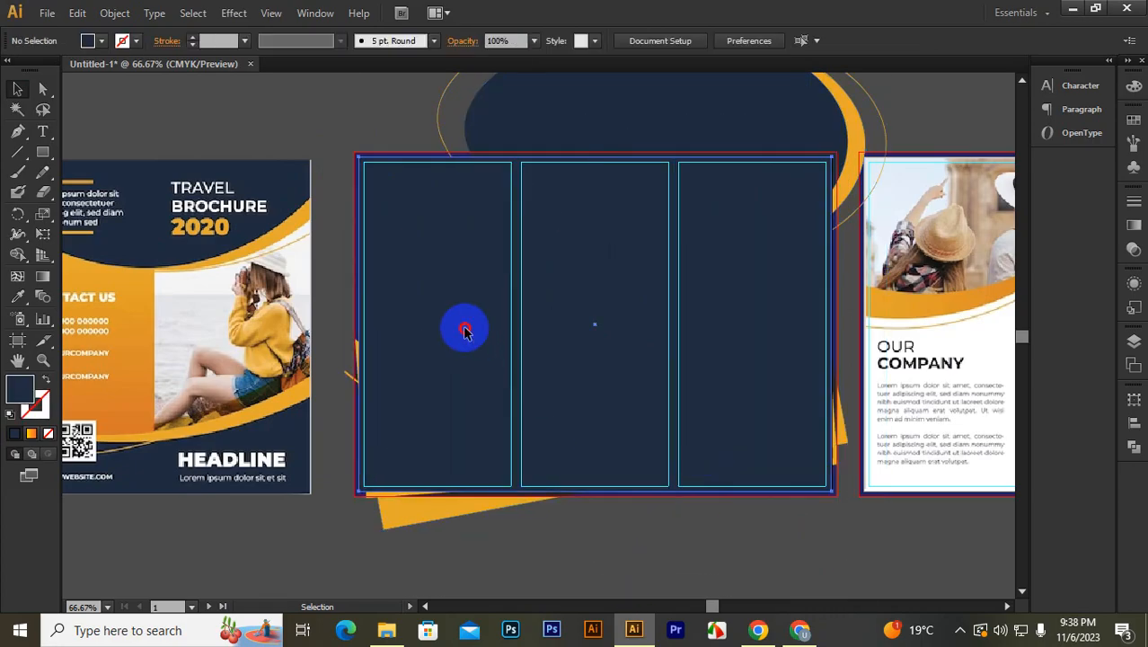
click(584, 525)
click(469, 372)
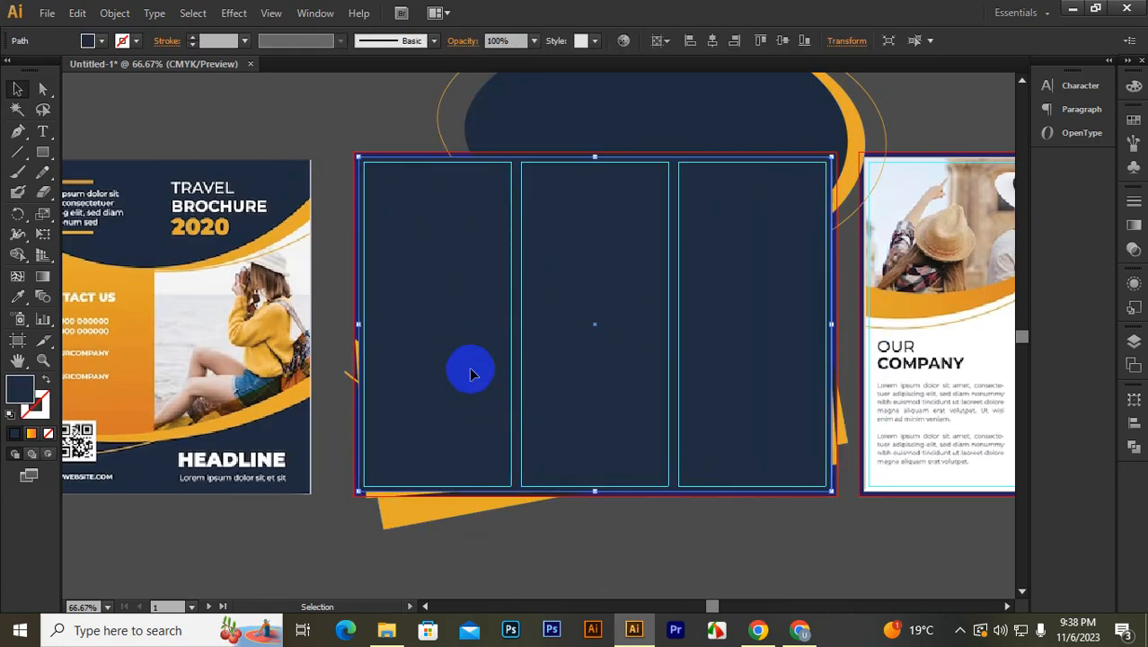
drag(427, 311, 521, 482)
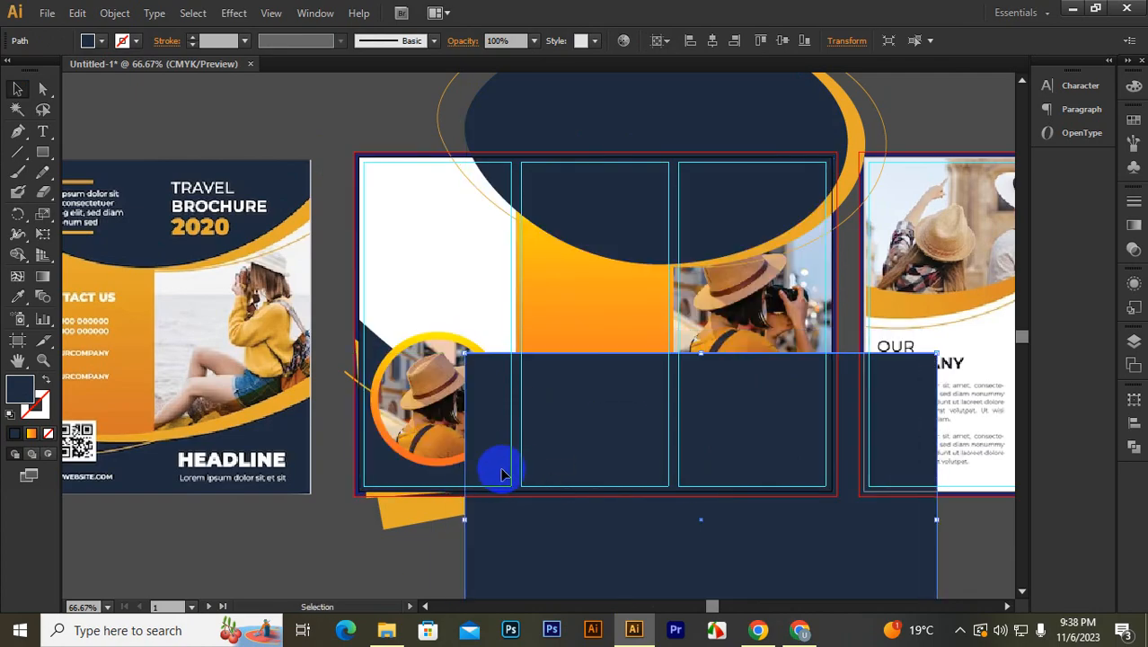
click(352, 162)
key(a)
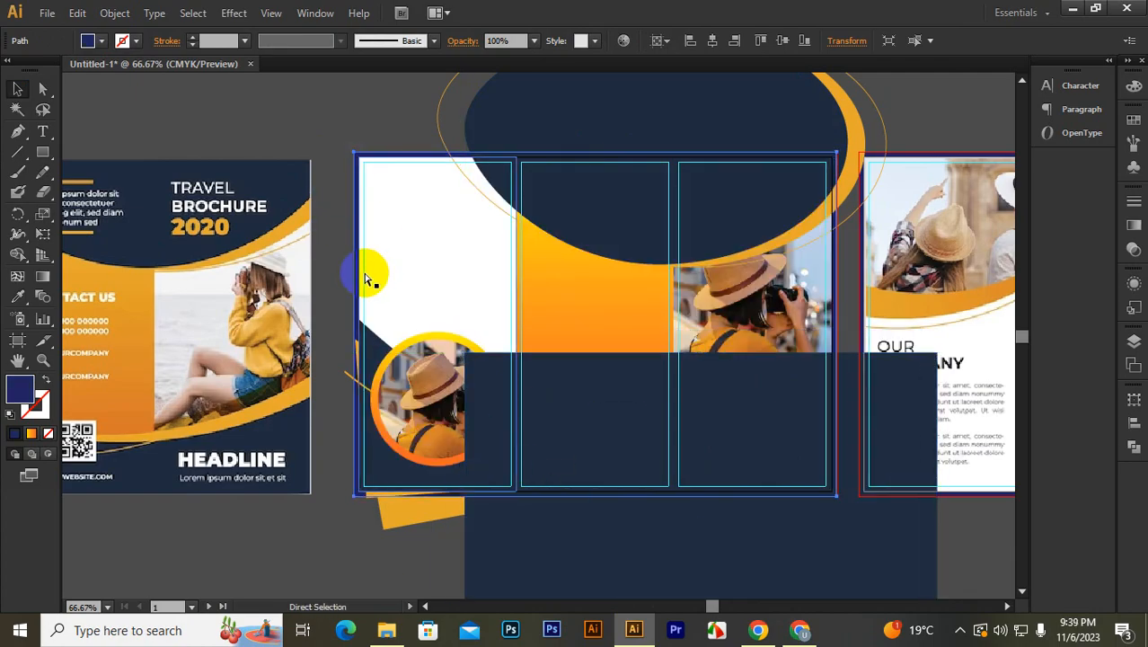
key(ctrl+2)
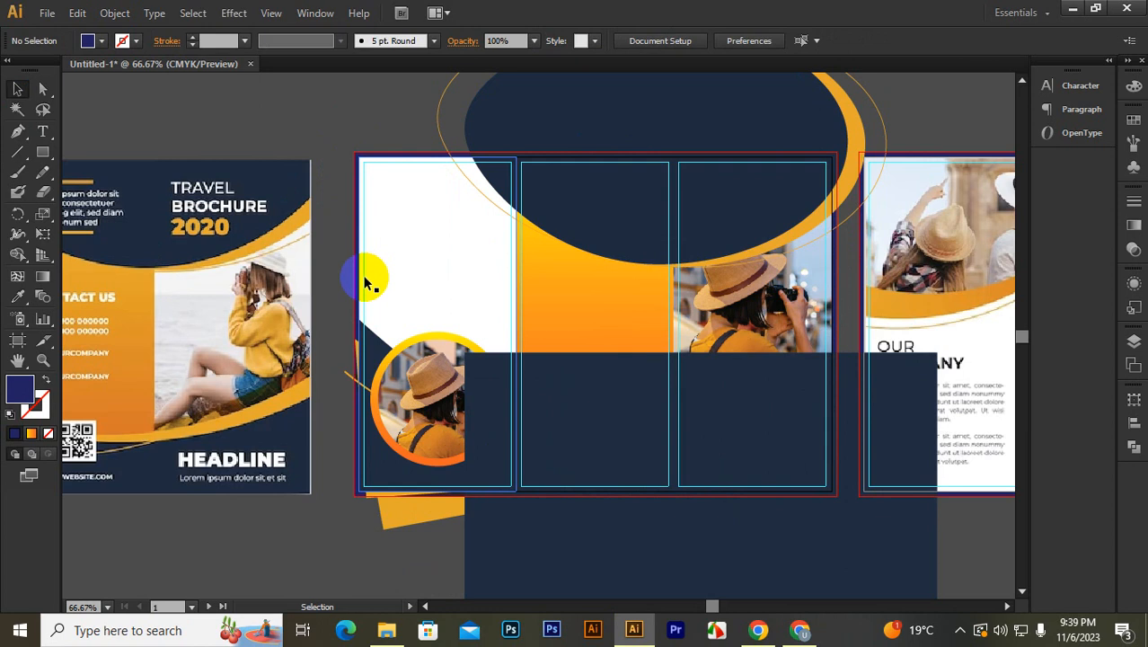
Step: Align the navy rectangle back to the centre of the page, both horizontally and vertically
click(551, 437)
shift+click(661, 82)
click(691, 41)
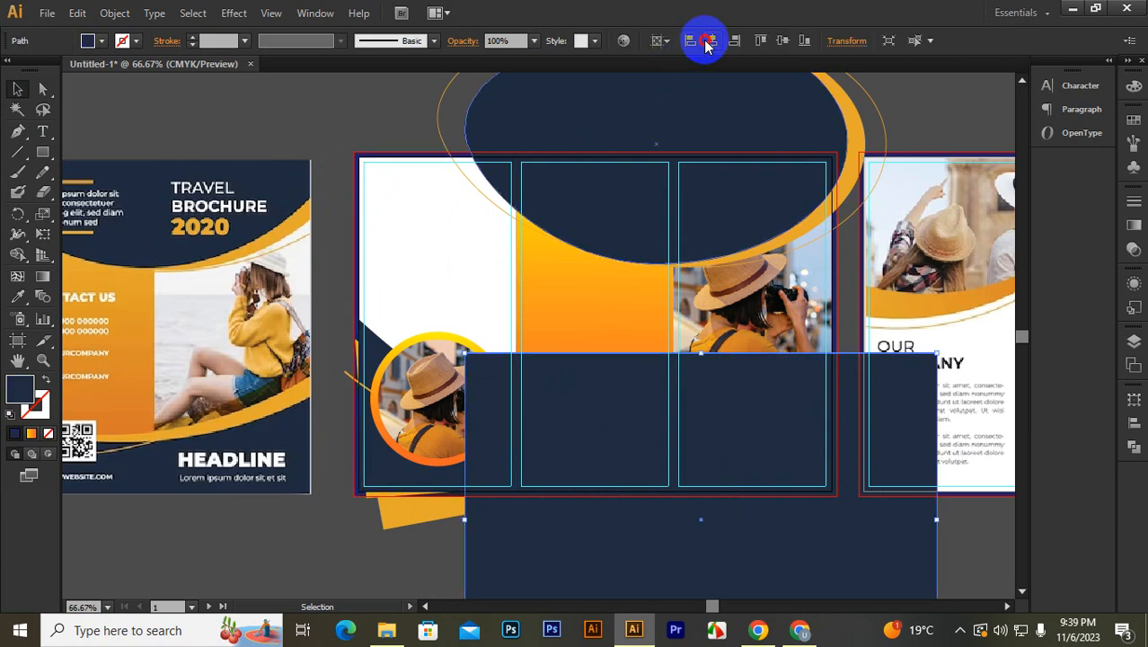
click(710, 40)
click(766, 41)
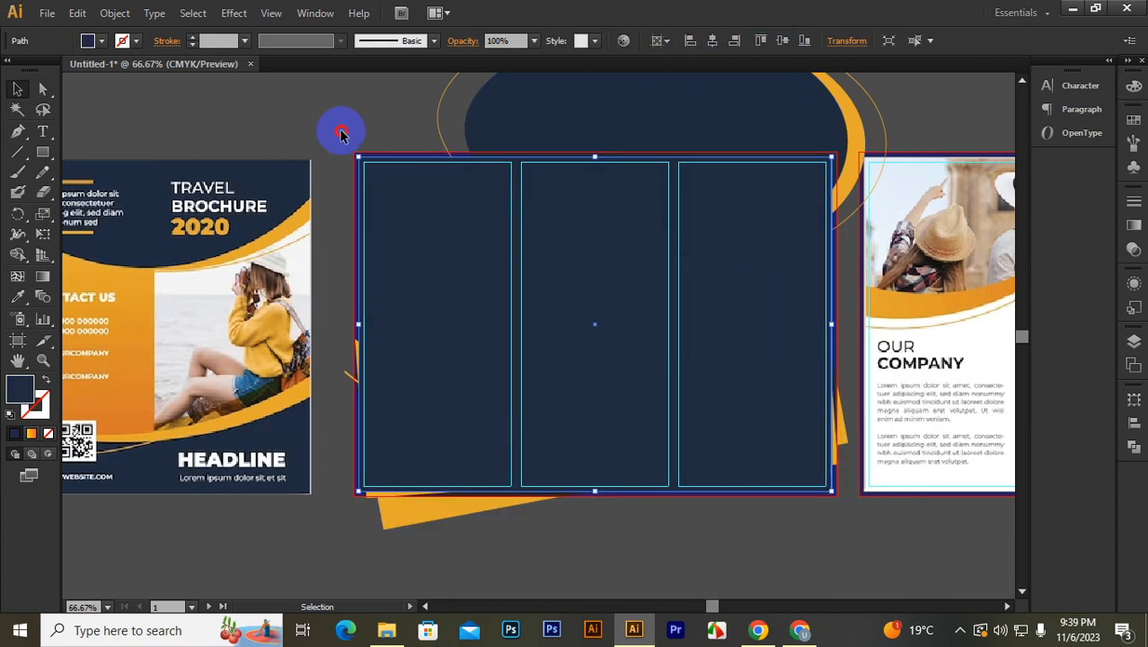
Step: Try to trim the artwork overhanging the page on all sides with the Shape Builder, using the navy rectangle as the boundary
drag(340, 133, 850, 537)
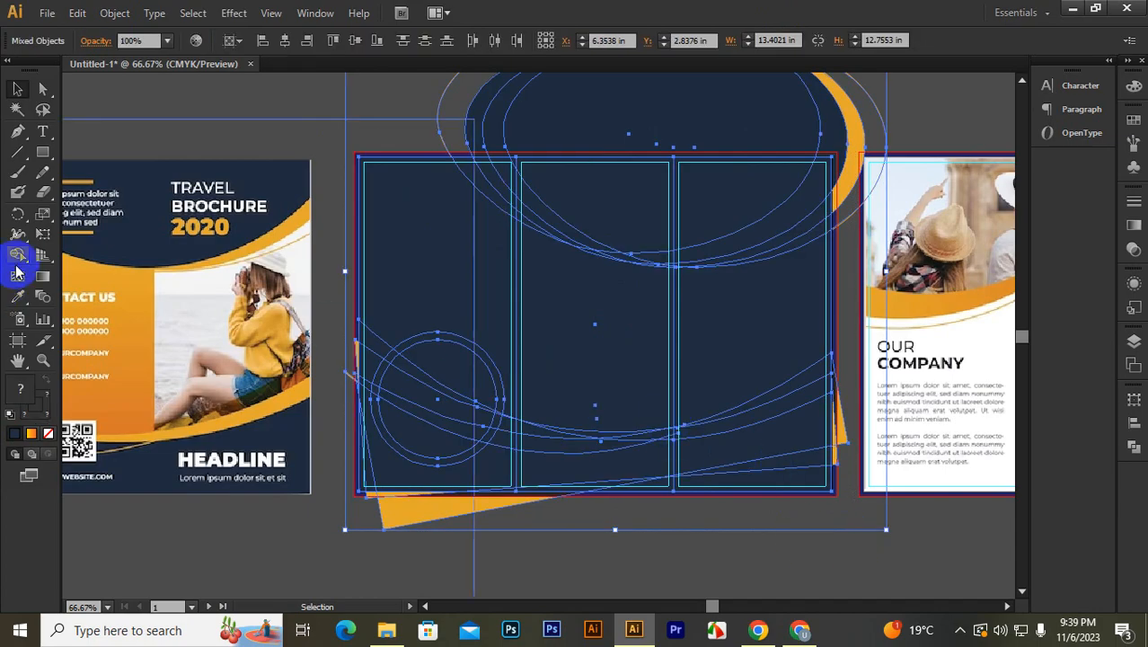
click(18, 255)
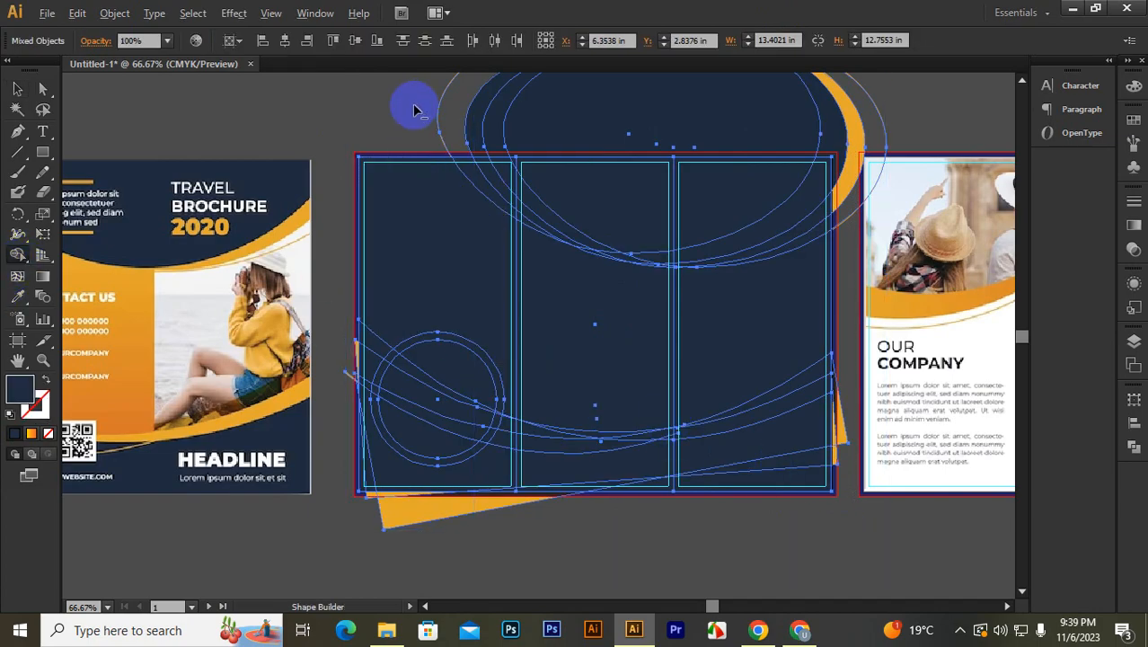
mouse_move(413, 108)
mouse_down()
mouse_move(544, 114)
mouse_move(875, 105)
mouse_up()
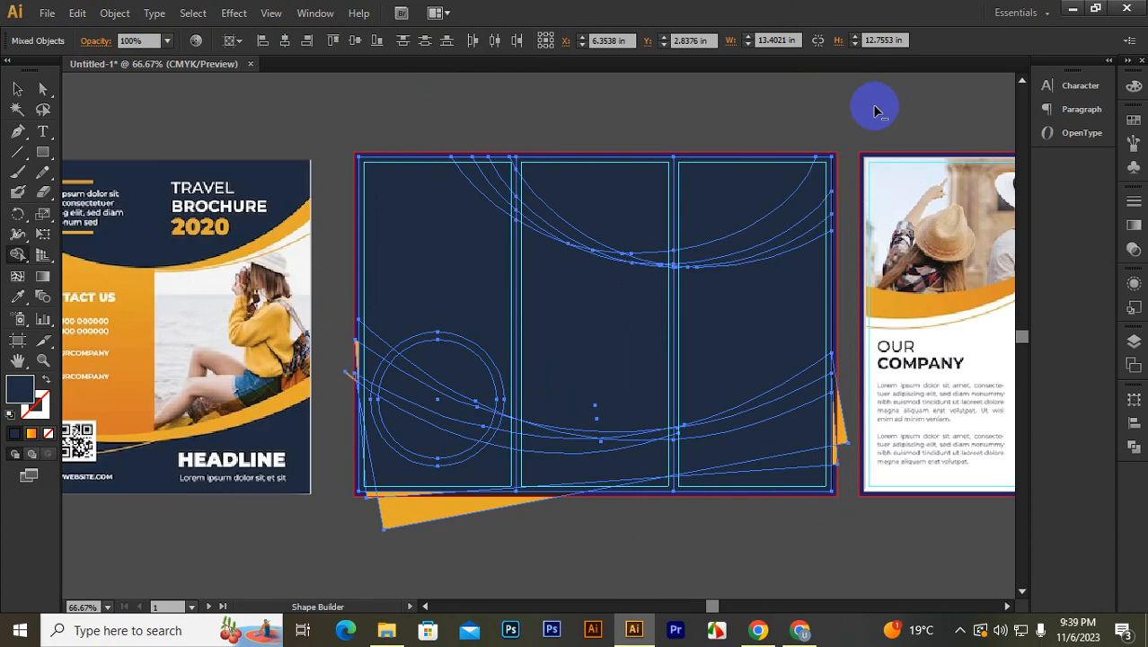
mouse_move(836, 348)
mouse_down()
mouse_move(836, 464)
mouse_move(836, 436)
mouse_up()
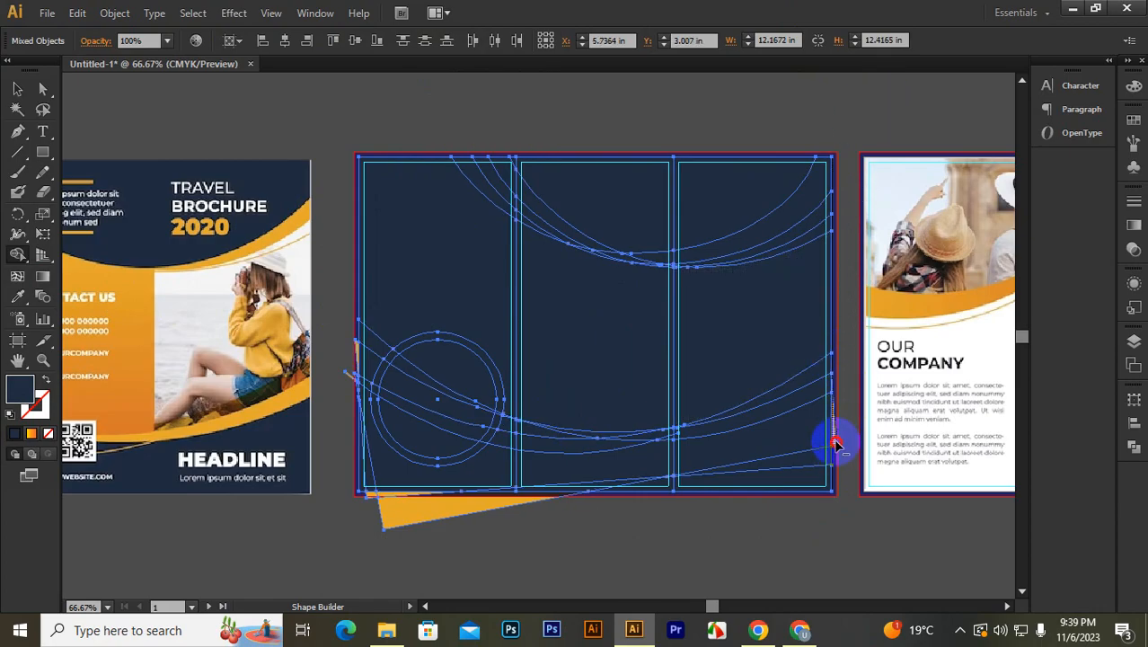
drag(575, 539, 370, 496)
drag(351, 340, 355, 400)
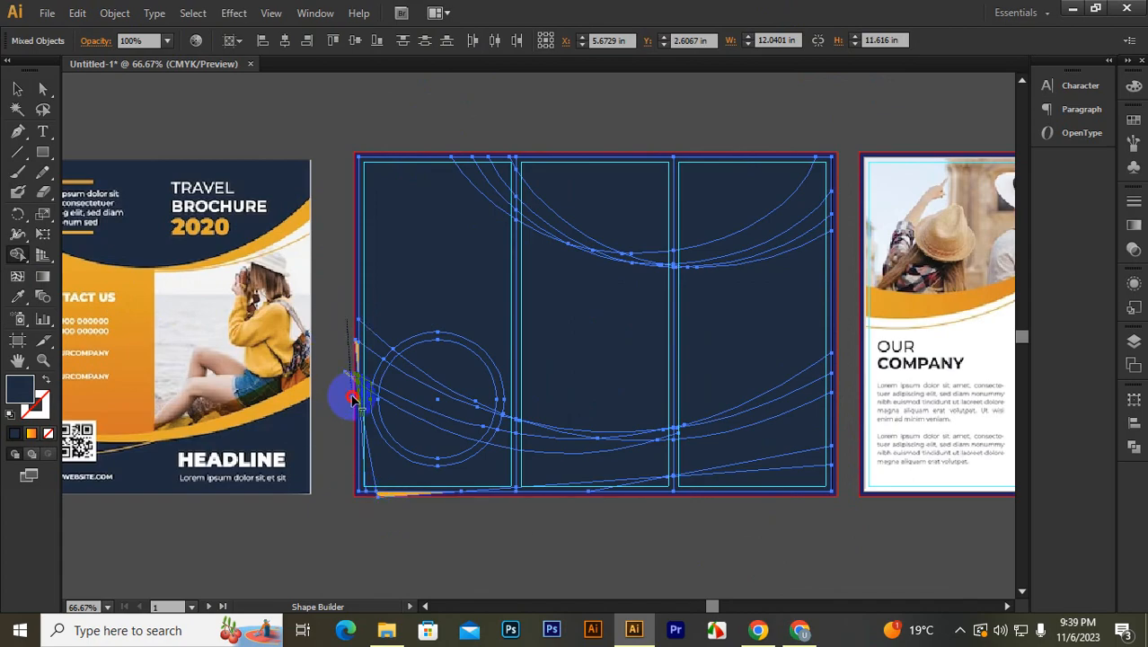
Step: Try to remove the leftover slivers along the page's left edge and the stray curved piece above the page with the Shape Builder
scroll(354, 386, up, 4)
drag(364, 256, 365, 496)
mouse_move(375, 282)
mouse_down()
mouse_move(372, 482)
mouse_move(373, 433)
mouse_up()
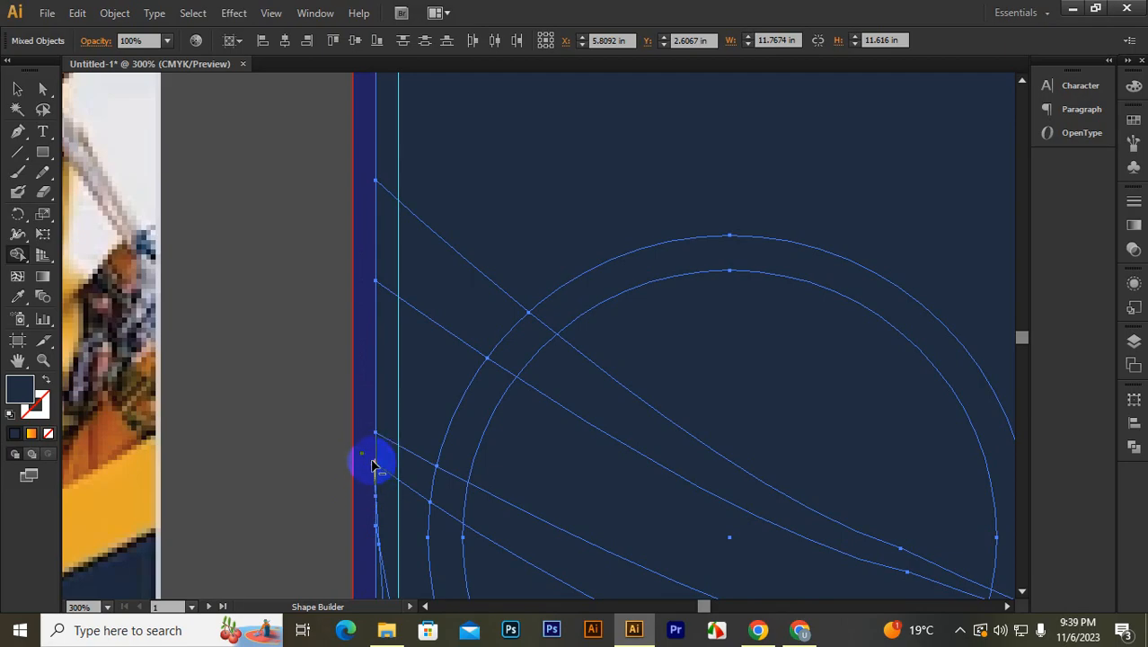
scroll(333, 500, down, 4)
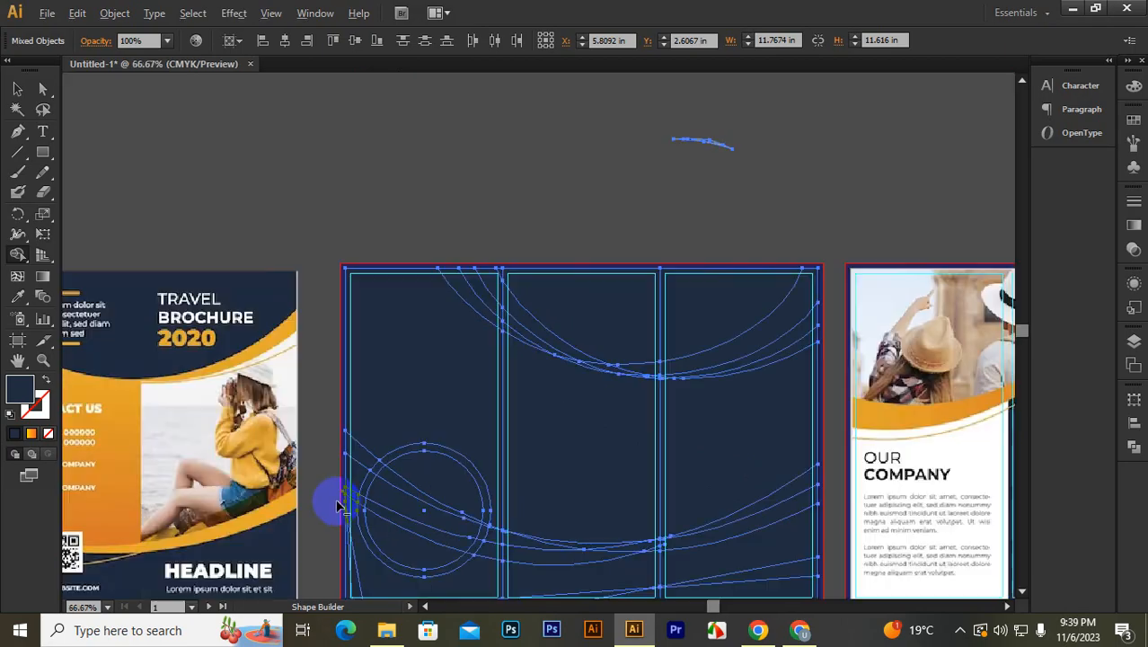
drag(706, 154, 702, 167)
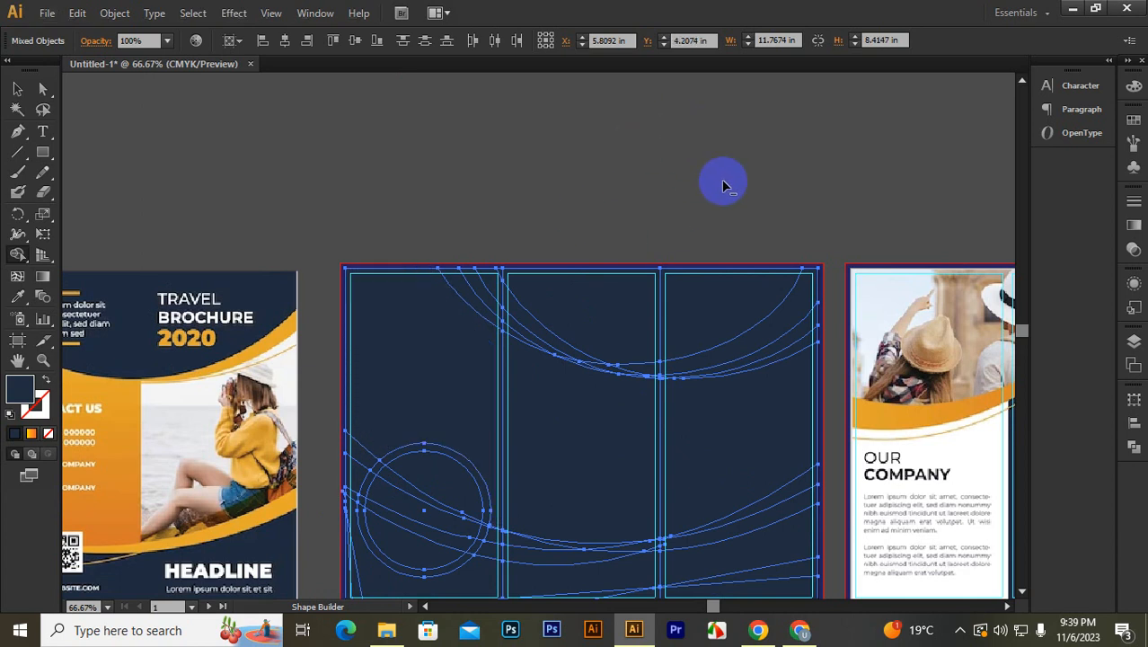
Step: Try moving the navy rectangle off the page to the lower right to uncover the trimmed artwork
scroll(629, 201, down, 2)
click(17, 89)
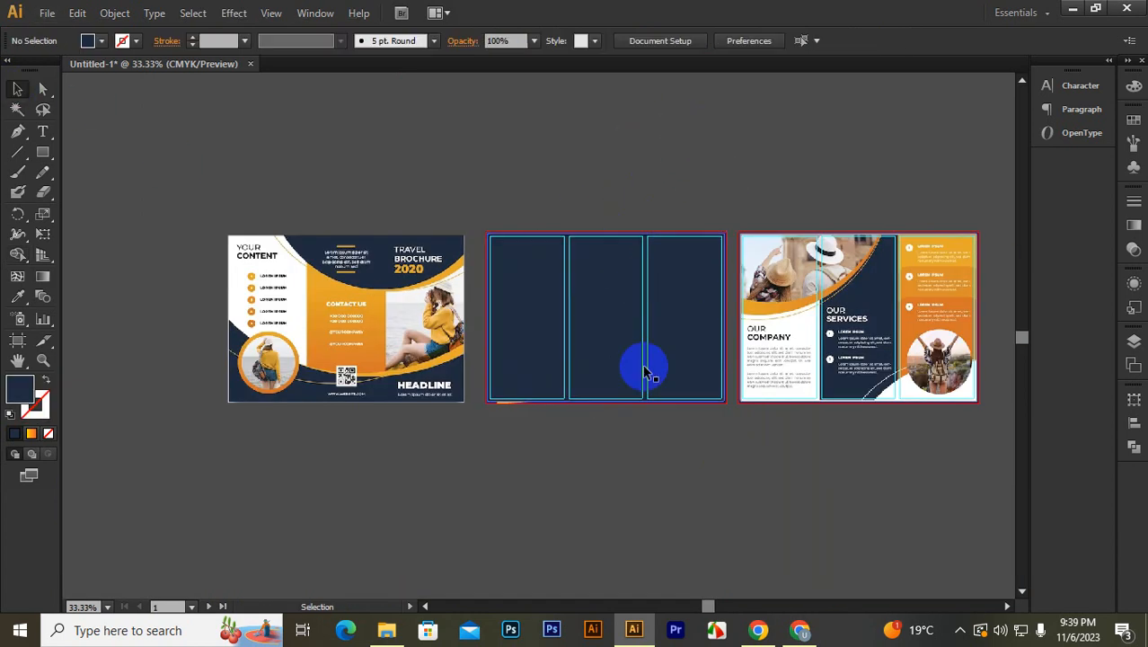
drag(620, 314, 811, 483)
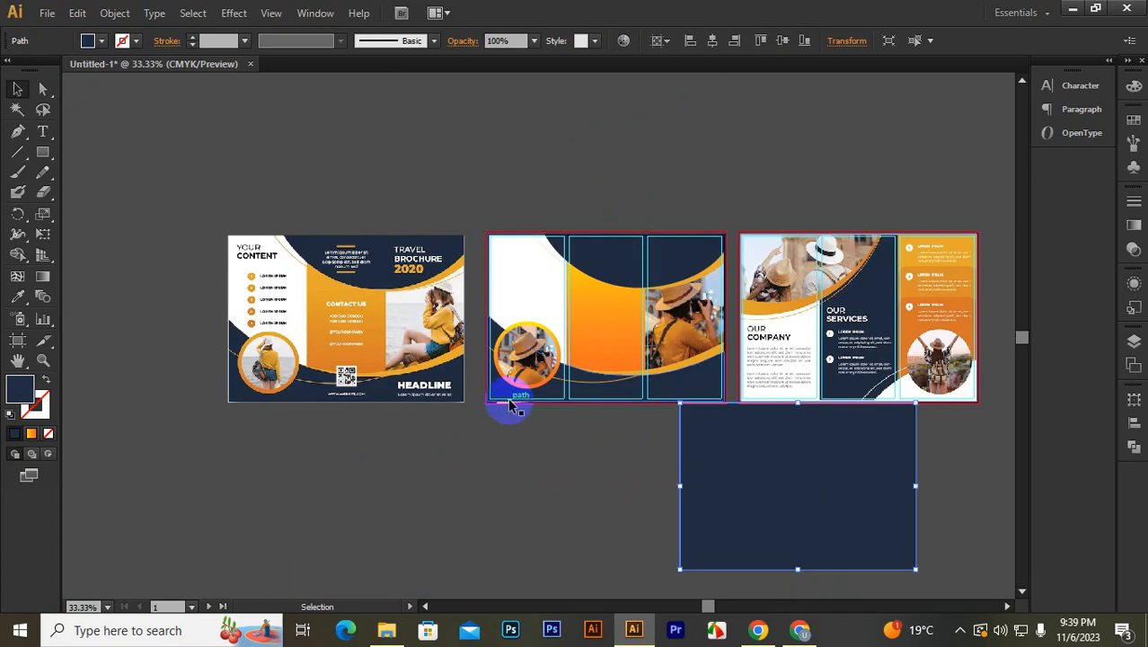
scroll(514, 406, up, 2)
drag(673, 365, 605, 450)
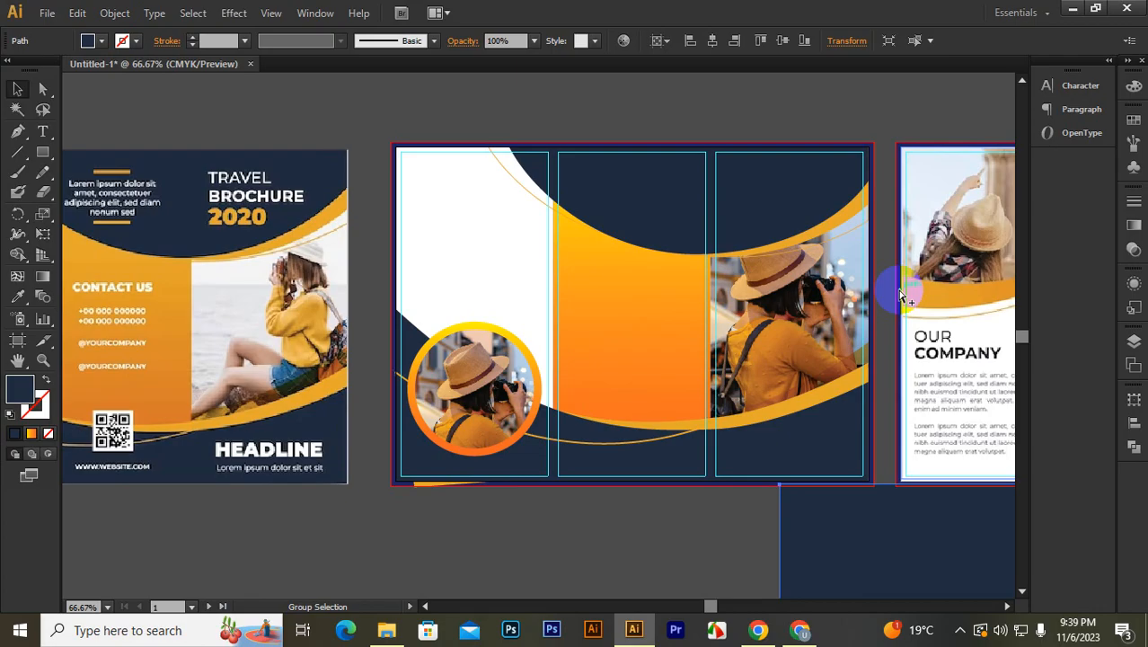
Step: Undo the rectangle move and the Shape Builder trimming, back to the navy rectangle centred over the untrimmed artwork
key(ctrl+z)
key(ctrl+z)
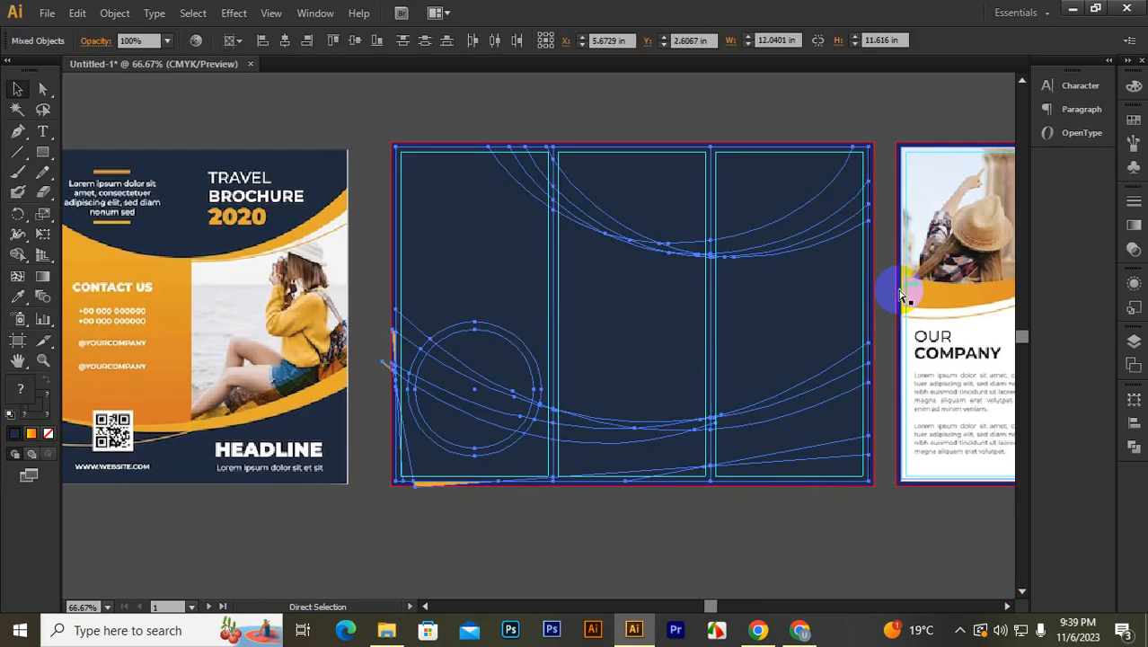
key(ctrl+z)
key(ctrl+z)
key(ctrl+z)
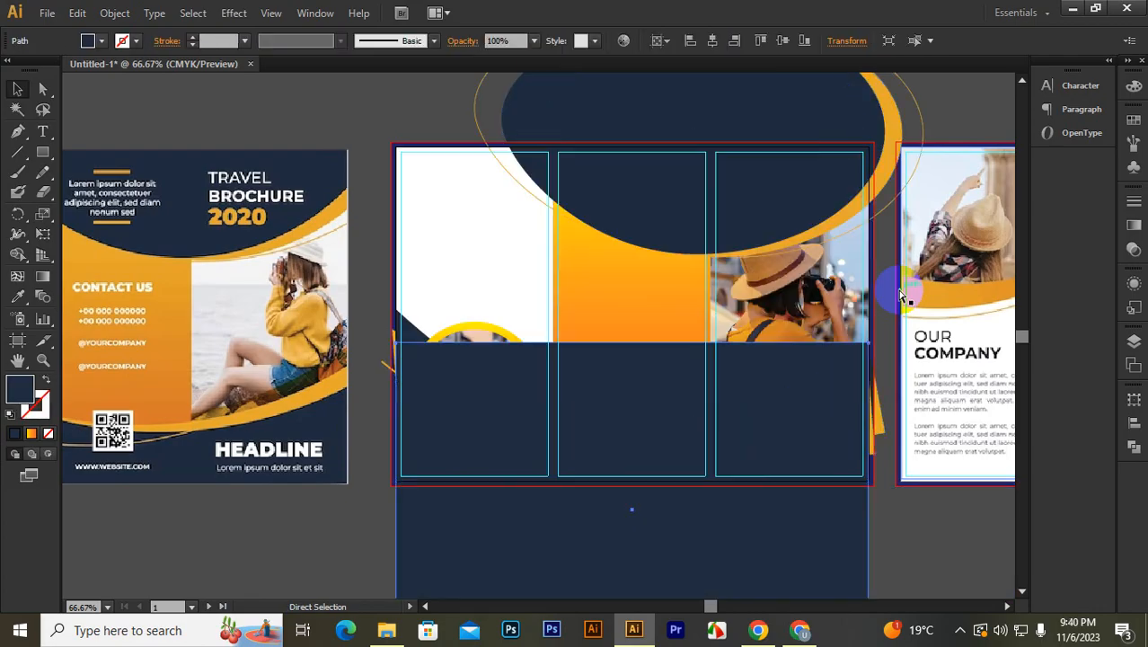
key(ctrl+z)
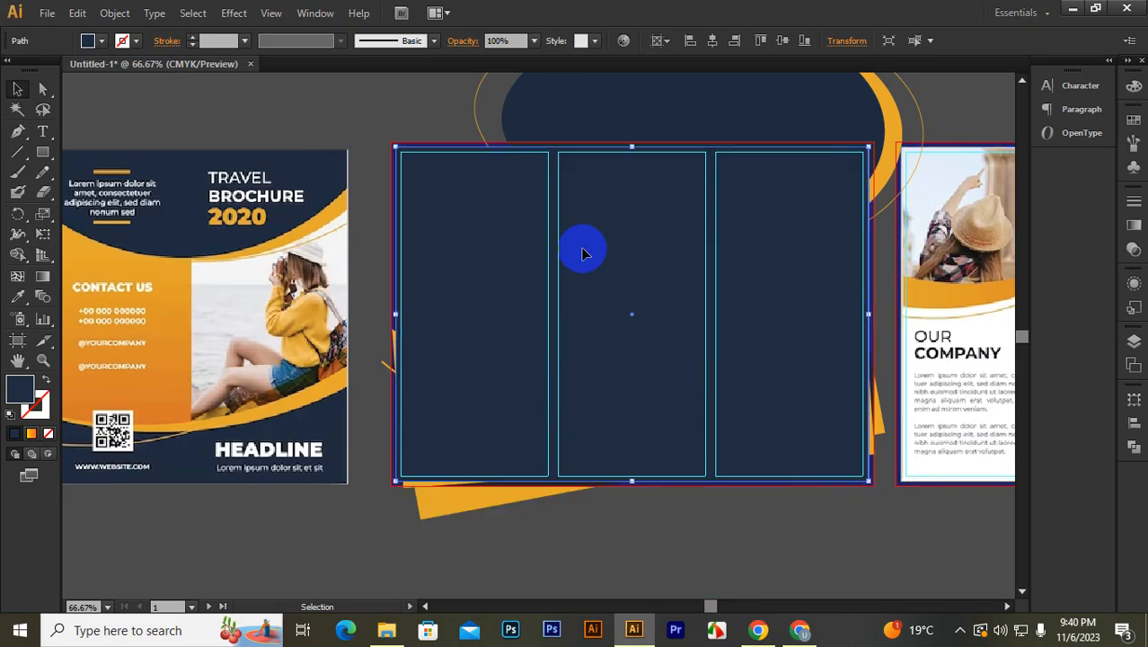
Step: Make a clipping mask from all the page artwork, using the navy rectangle on top as the mask
drag(374, 128, 888, 518)
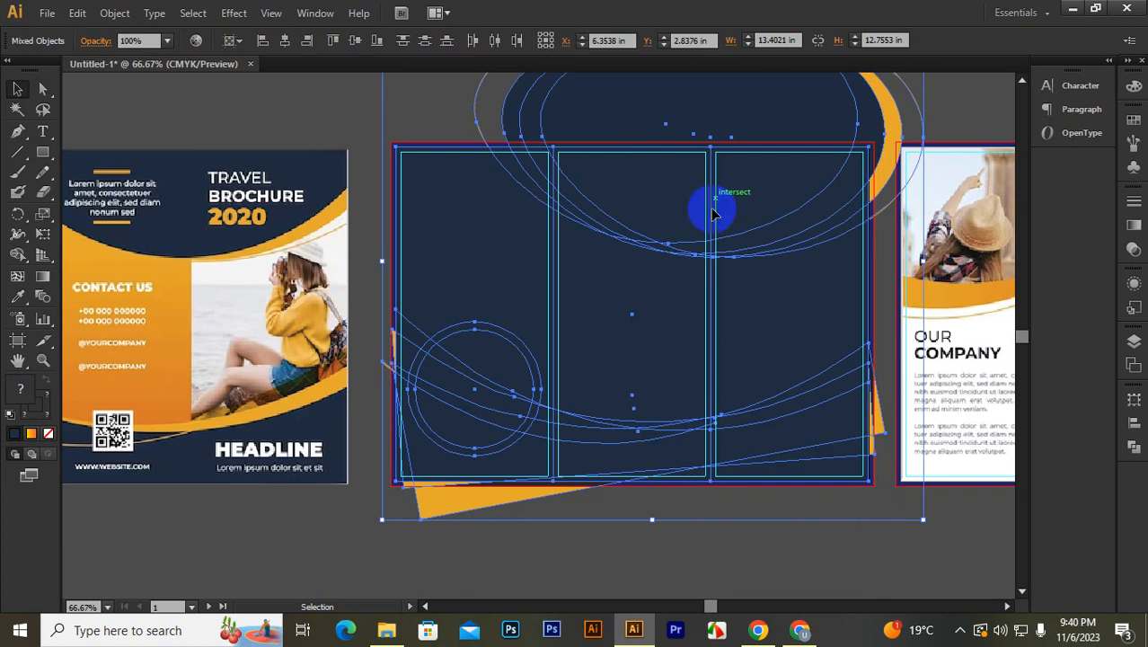
right_click(550, 204)
click(611, 300)
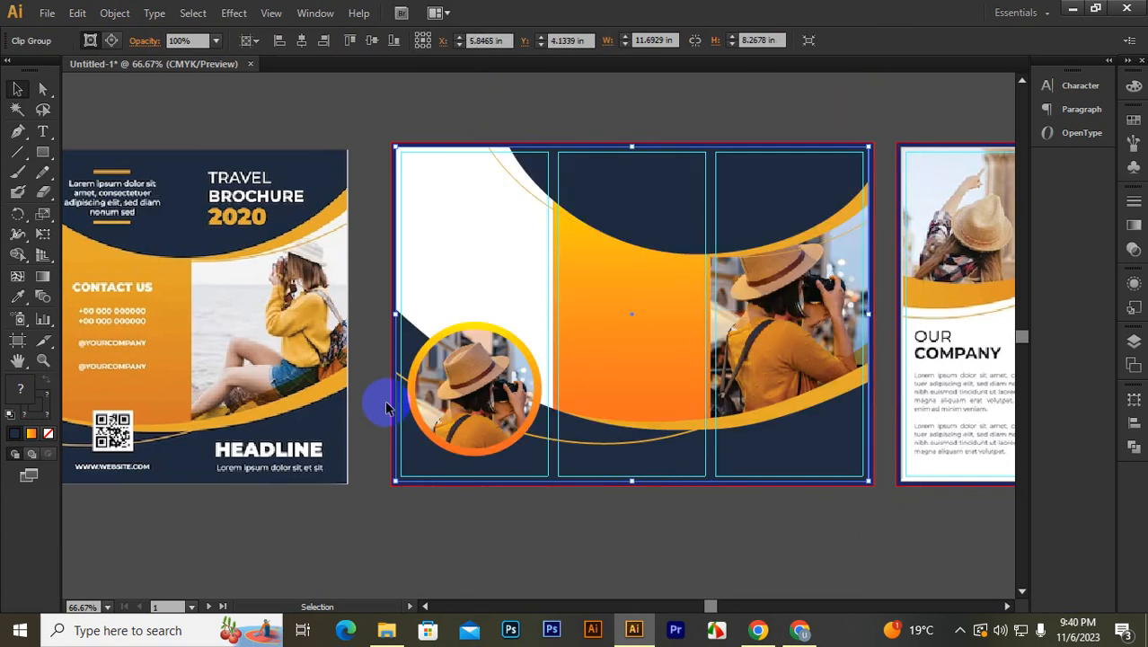
click(863, 521)
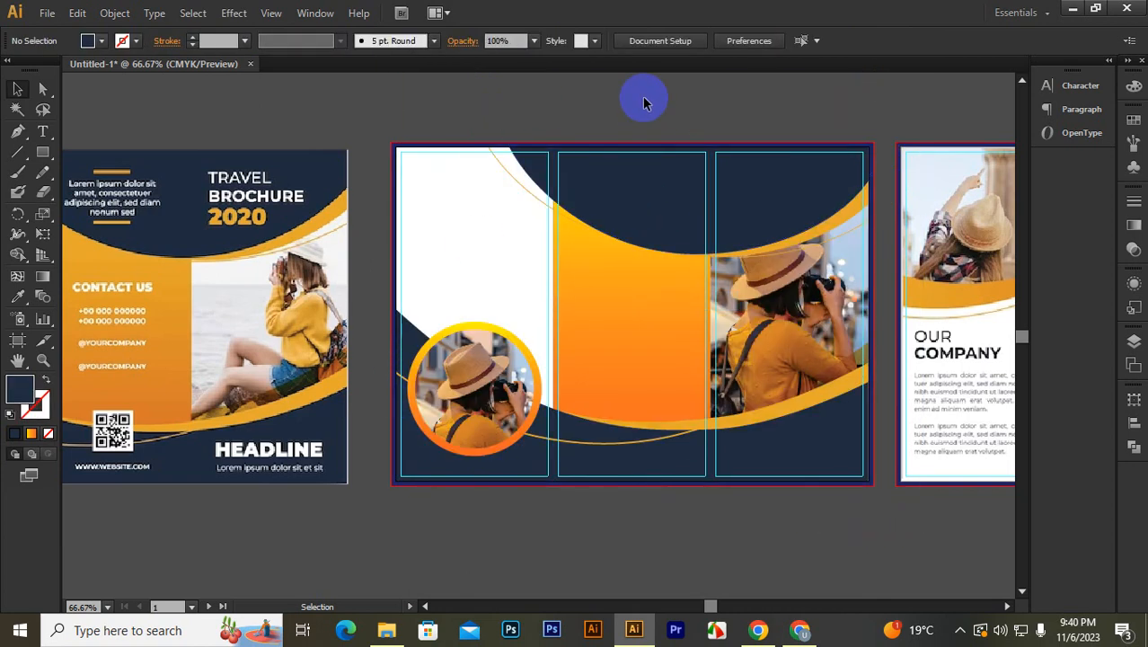
Step: Inspect the navy ellipse and lower navy wave inside the clipping group in isolation mode, and exit the group
click(584, 287)
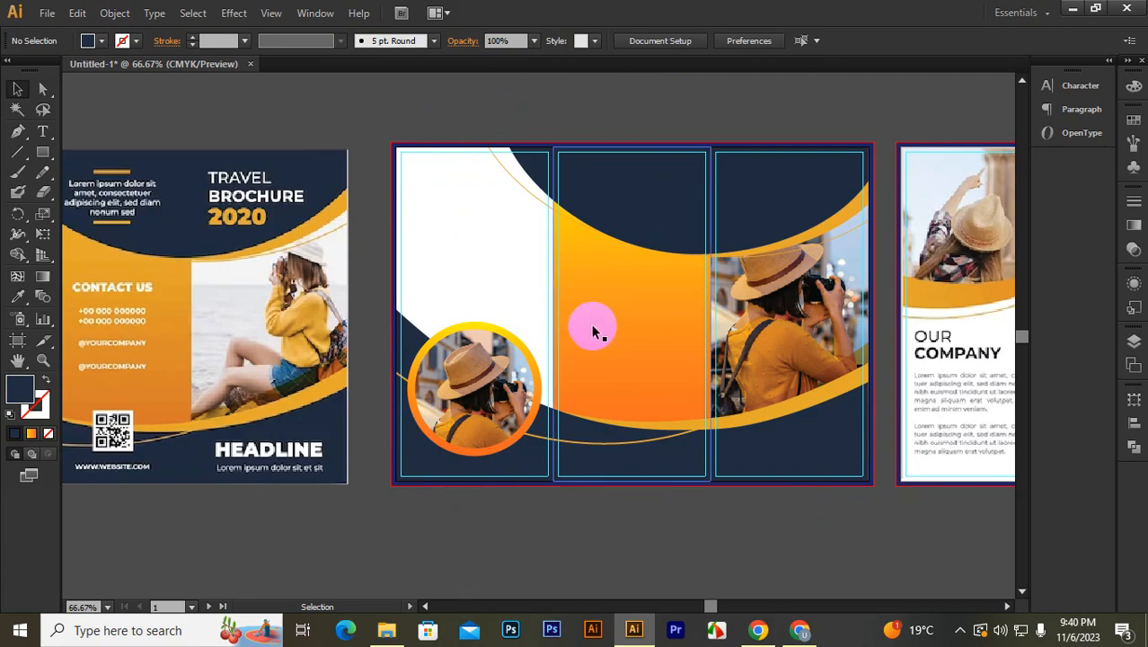
scroll(588, 335, down, 1)
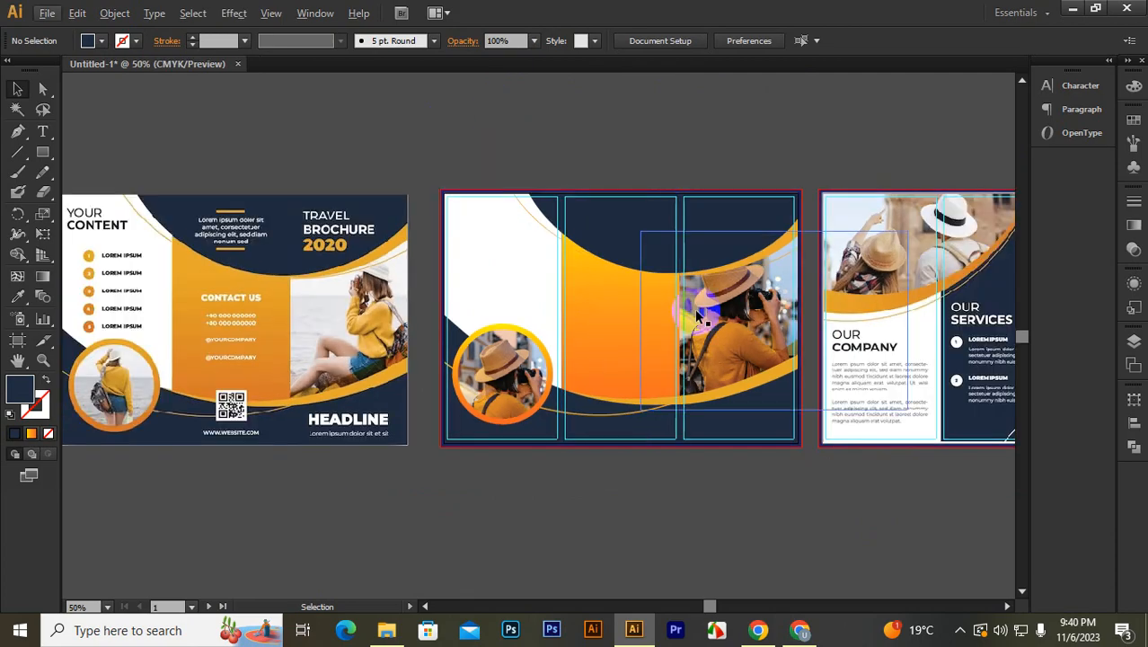
double_click(582, 199)
click(534, 142)
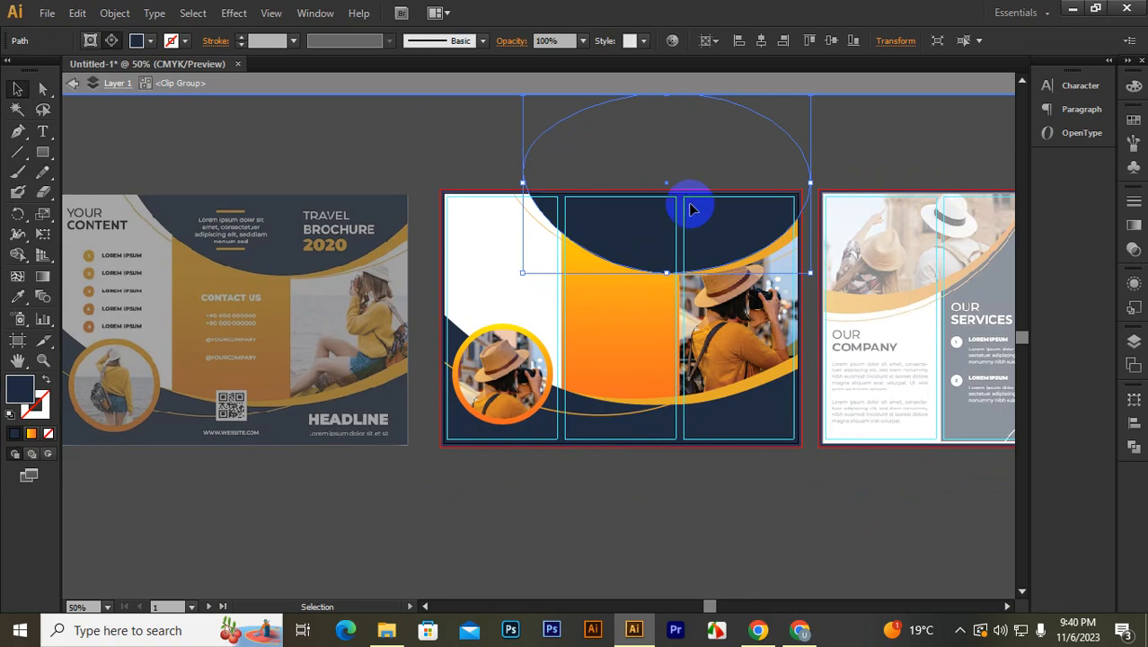
click(716, 409)
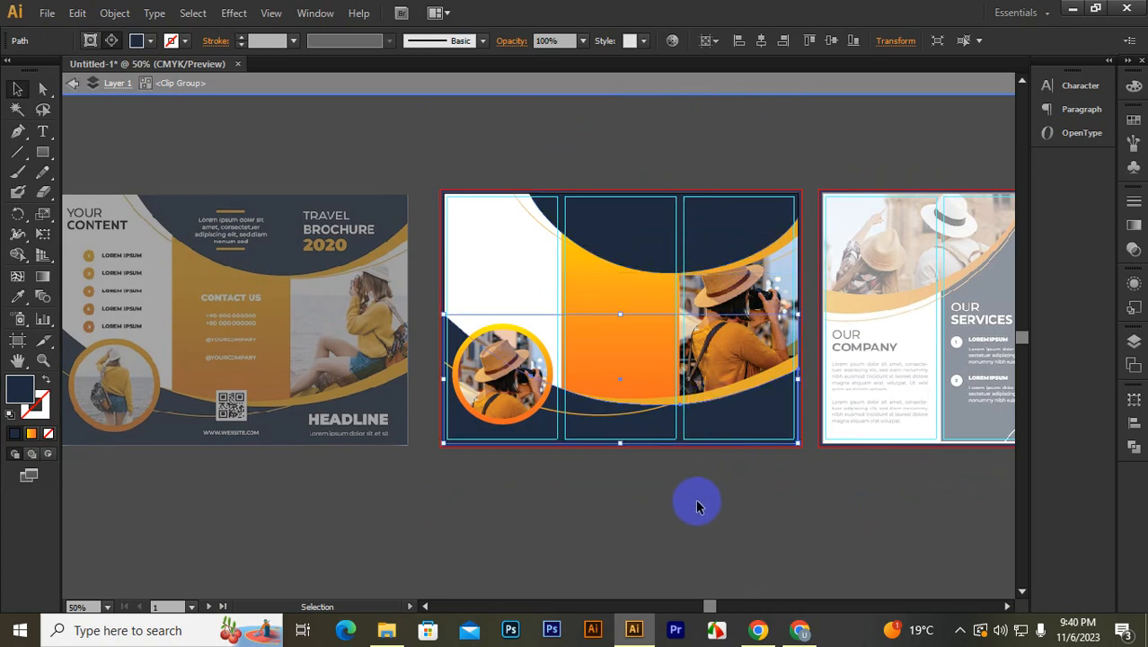
click(670, 504)
double_click(653, 506)
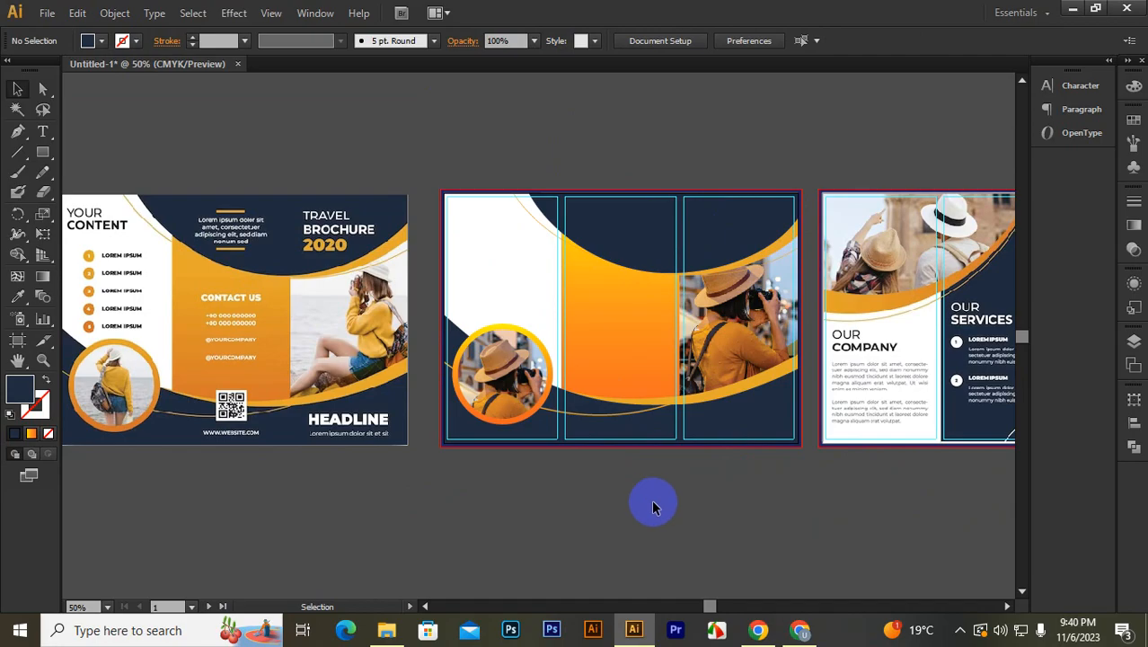
Step: Move the clipped brochure artwork off the page to the upper left
click(218, 272)
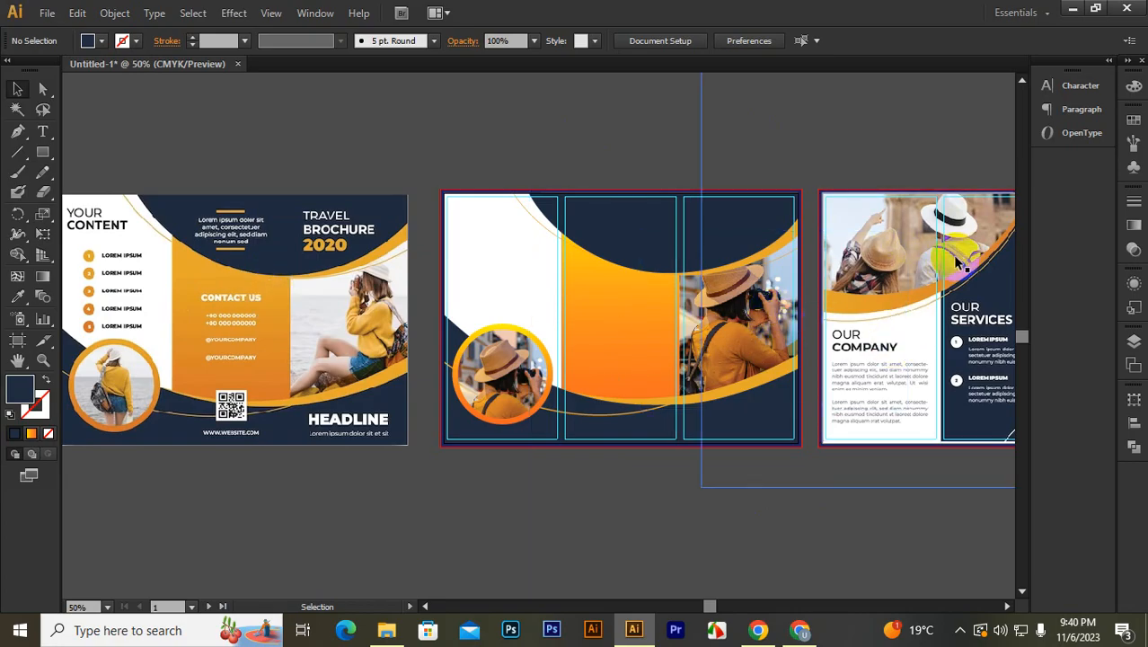
click(627, 330)
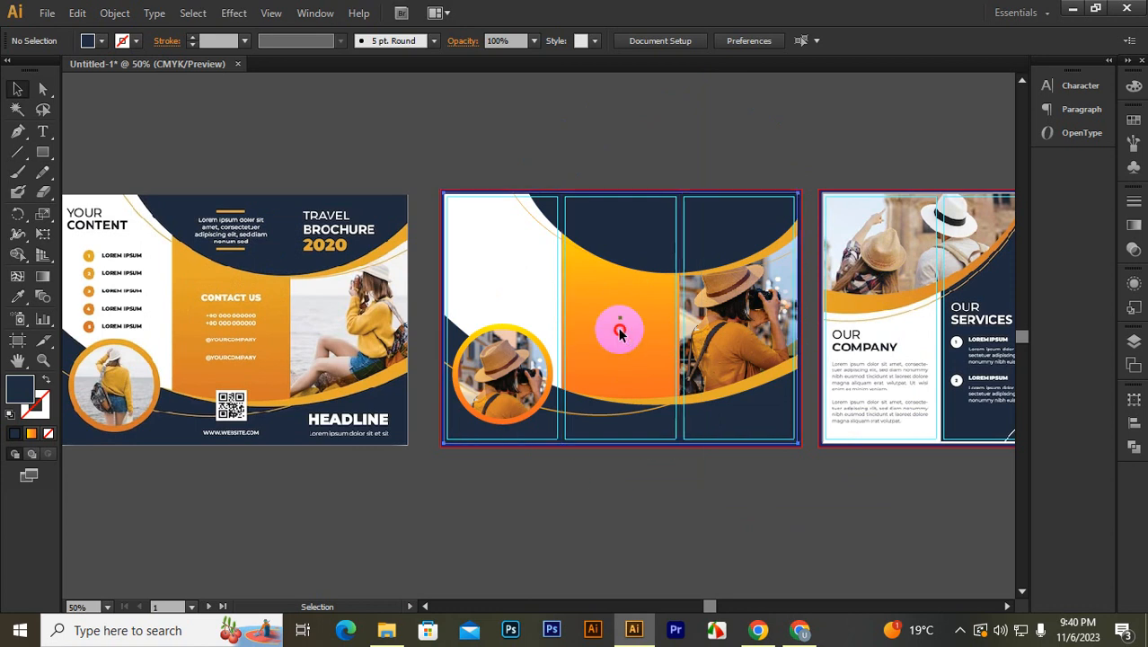
drag(626, 330, 313, 316)
Step: Align the reference brochure's outer spread to the centre of the empty page, both horizontally and vertically
click(306, 347)
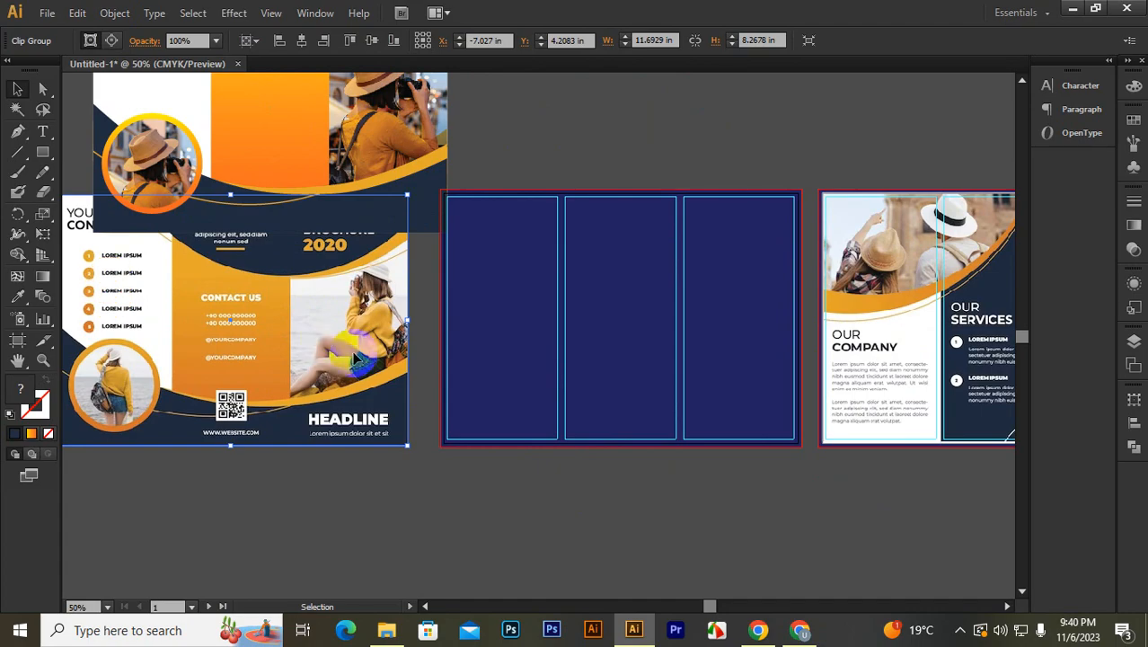
click(302, 40)
click(371, 41)
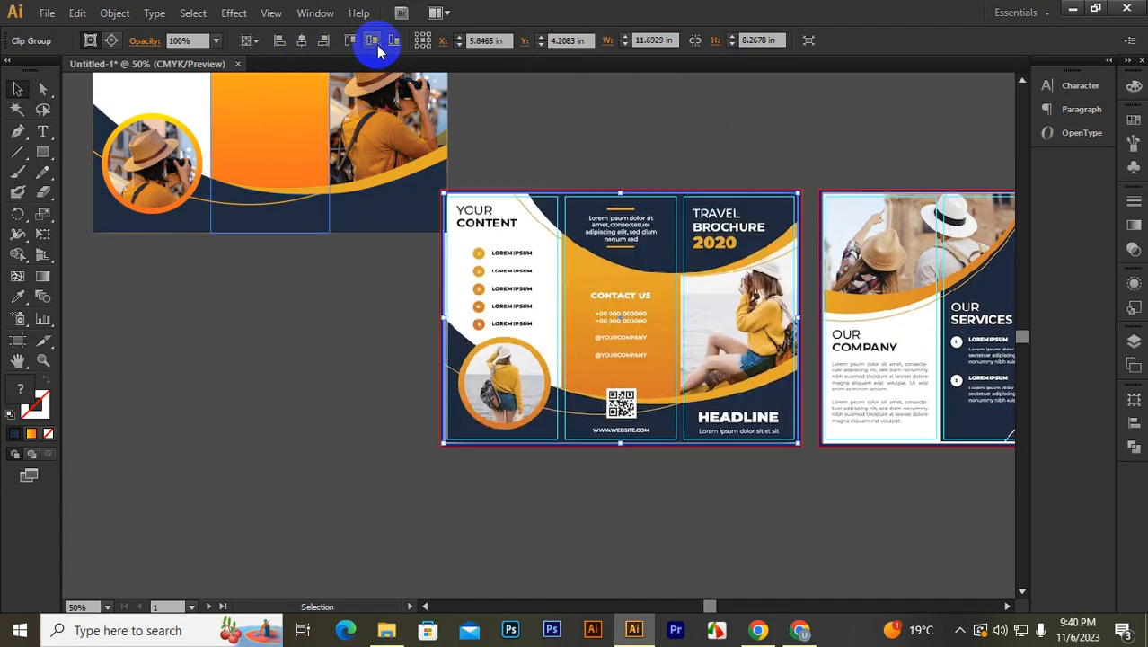
Step: Move the clipped artwork farther left, clear of the reference brochure on the page
drag(373, 162, 264, 177)
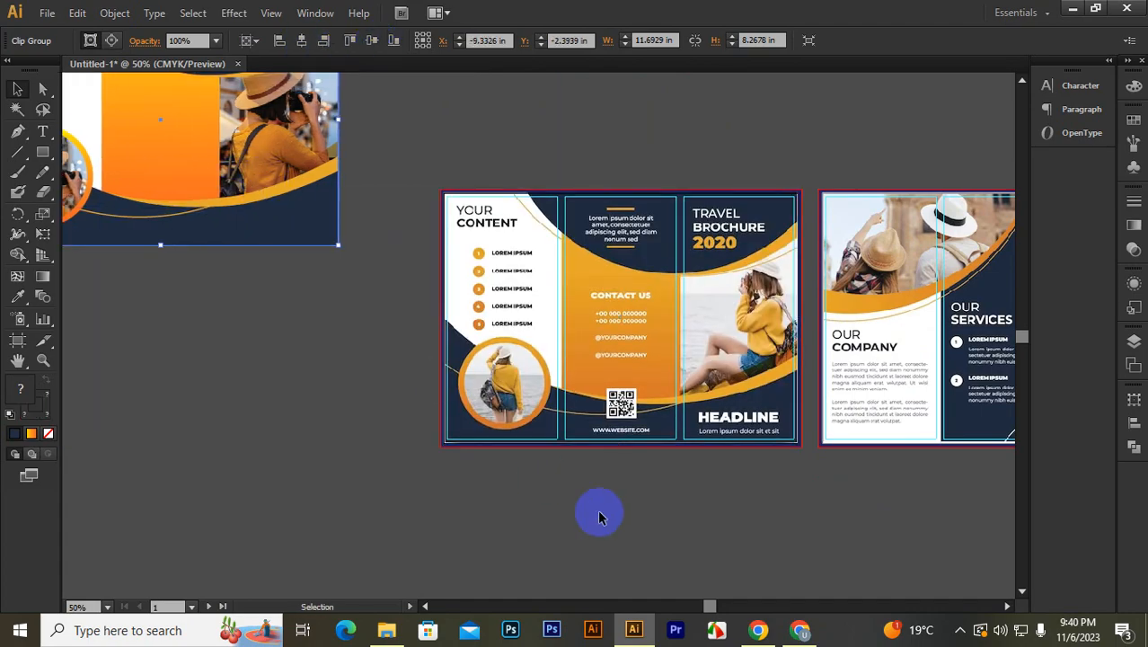
click(705, 529)
drag(840, 508, 792, 510)
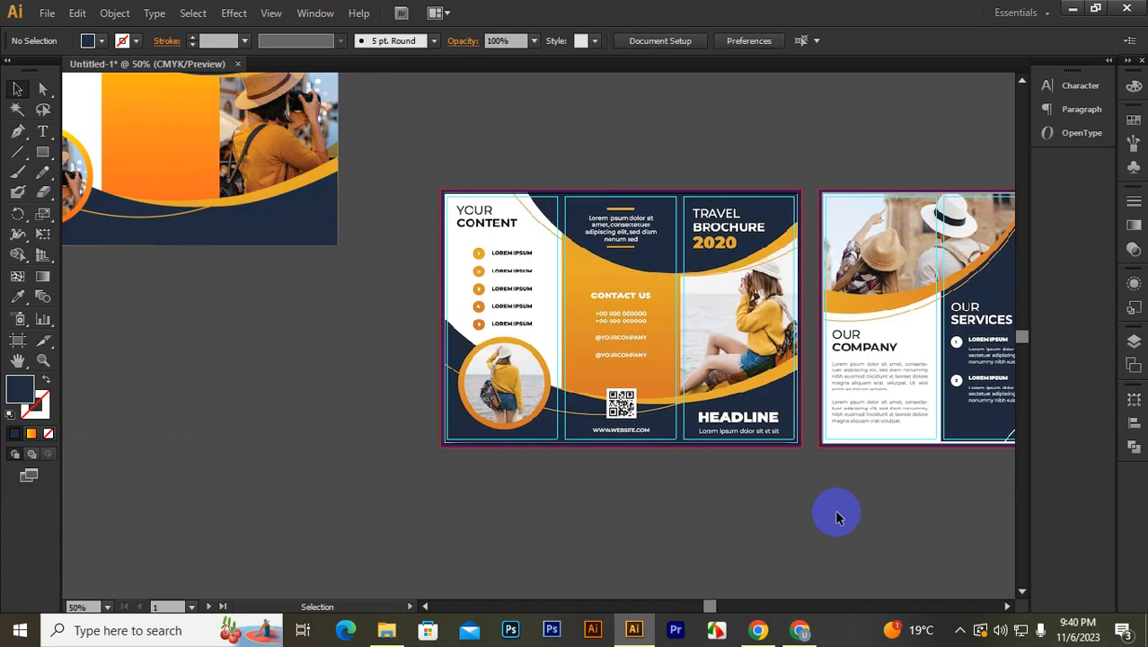
drag(882, 509, 809, 508)
Step: Duplicate the clipped artwork below the original and look inside the copy's clipping group in isolation mode
click(225, 165)
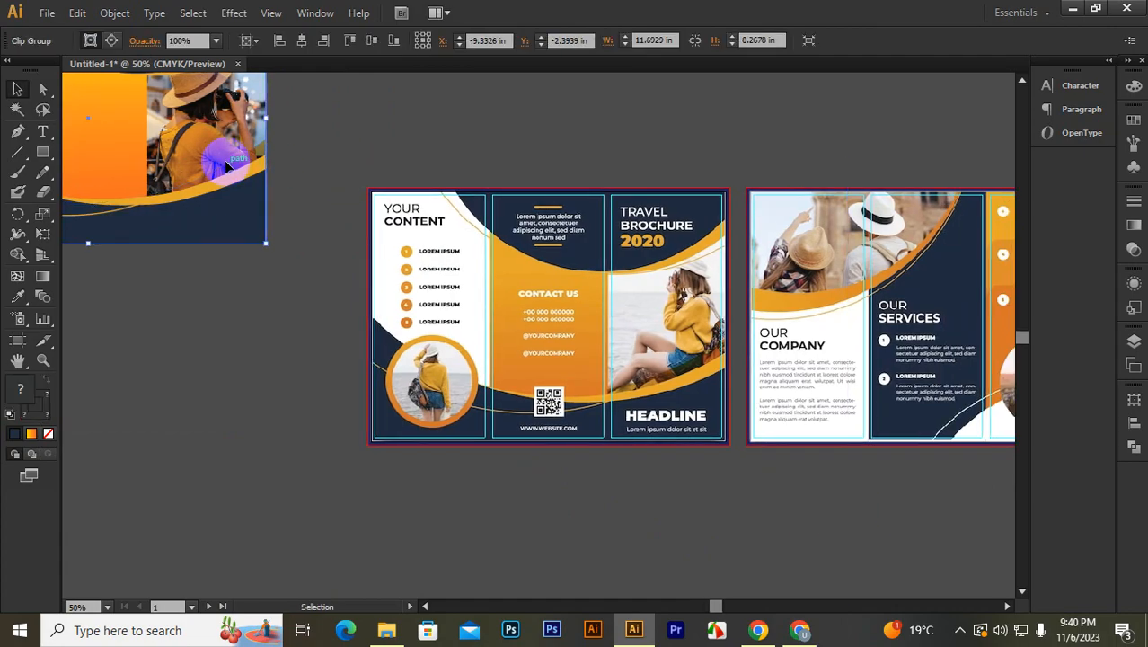
scroll(216, 201, down, 1)
drag(192, 200, 337, 302)
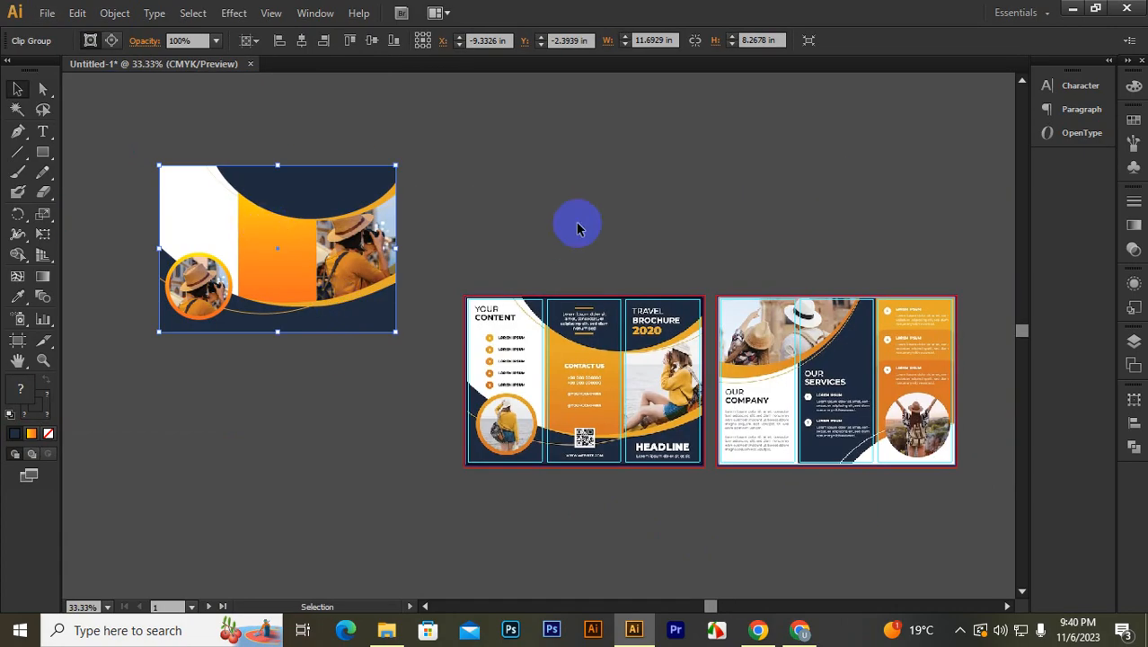
drag(576, 228, 323, 232)
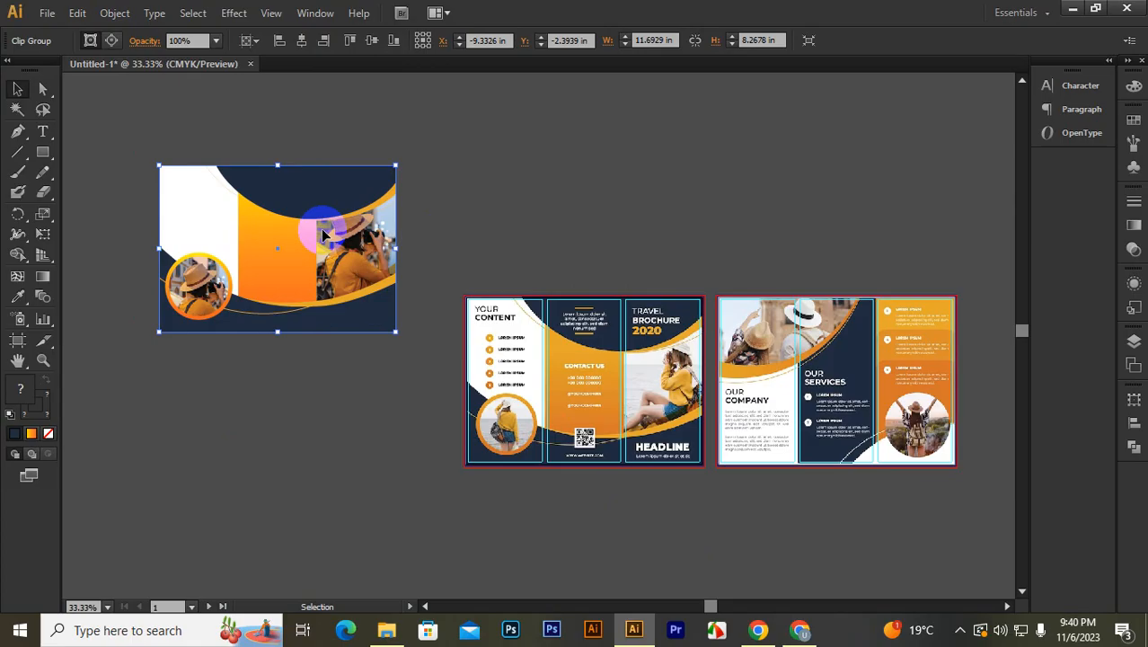
ctrl+click(368, 244)
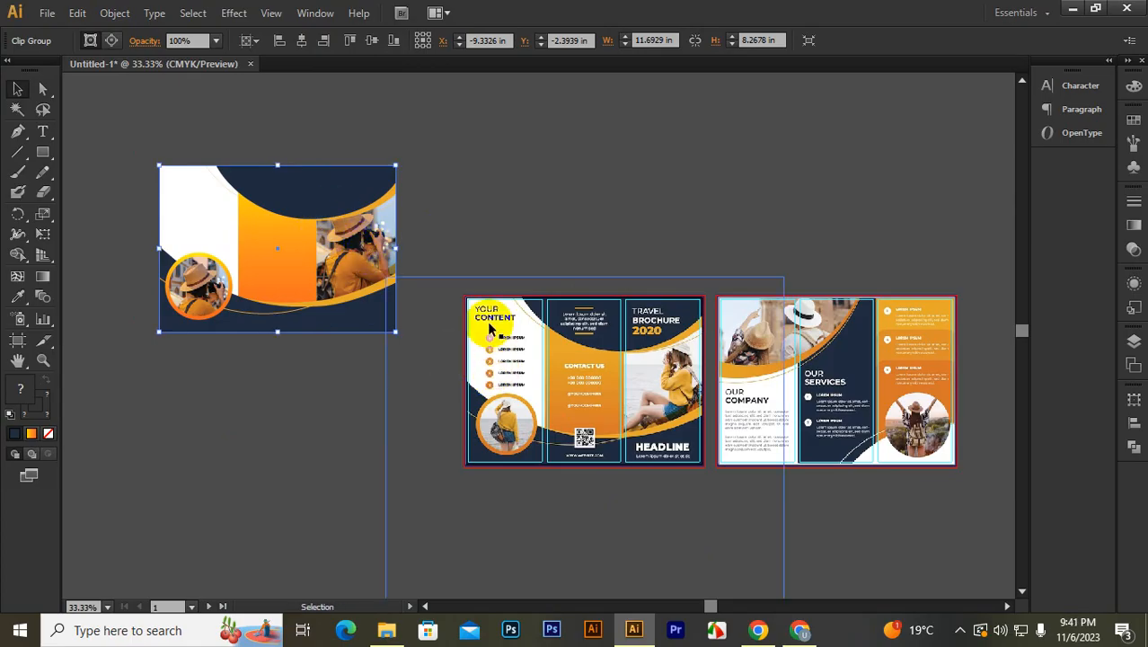
drag(509, 352, 330, 413)
double_click(315, 436)
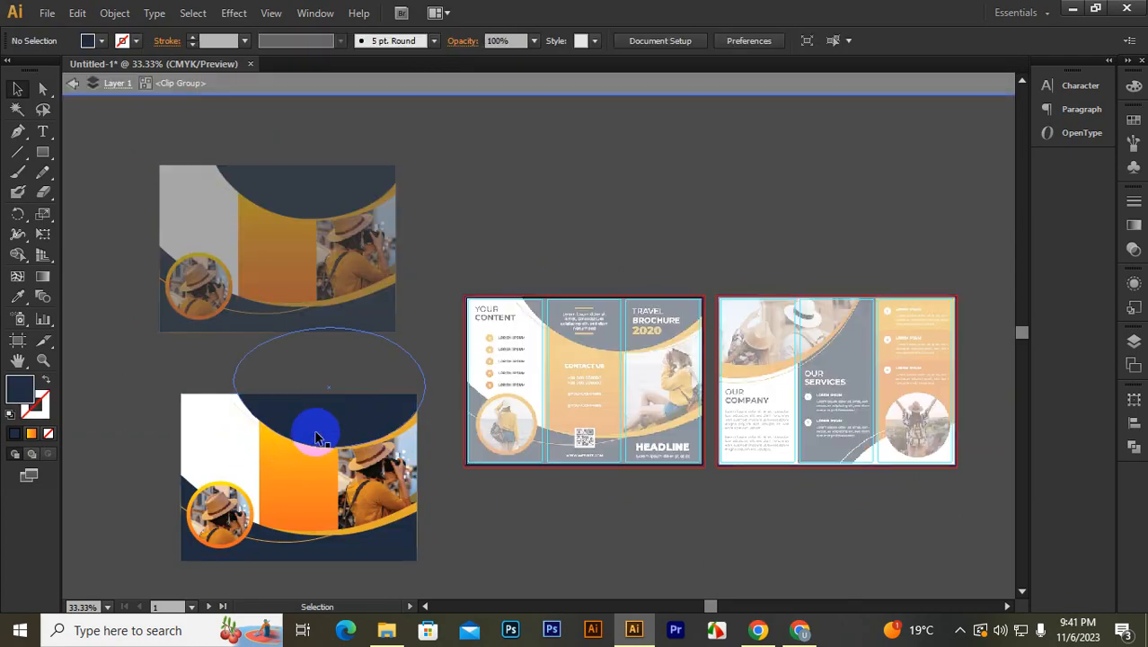
click(552, 526)
double_click(552, 523)
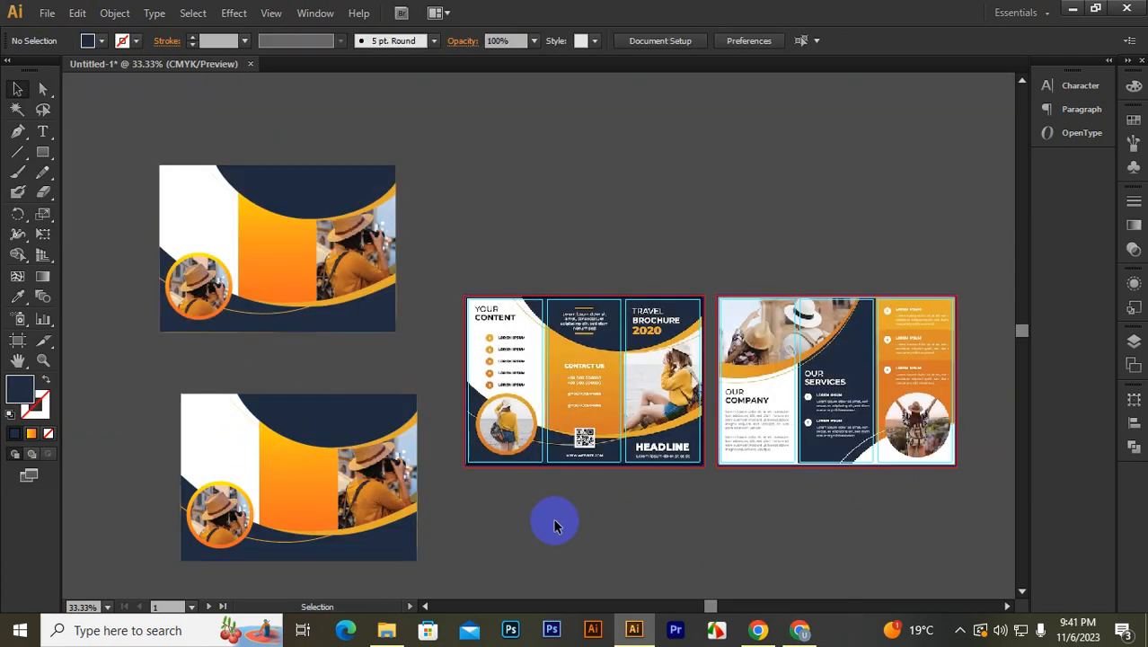
Step: Delete the lower copy of the clipped artwork
click(340, 479)
key(Delete)
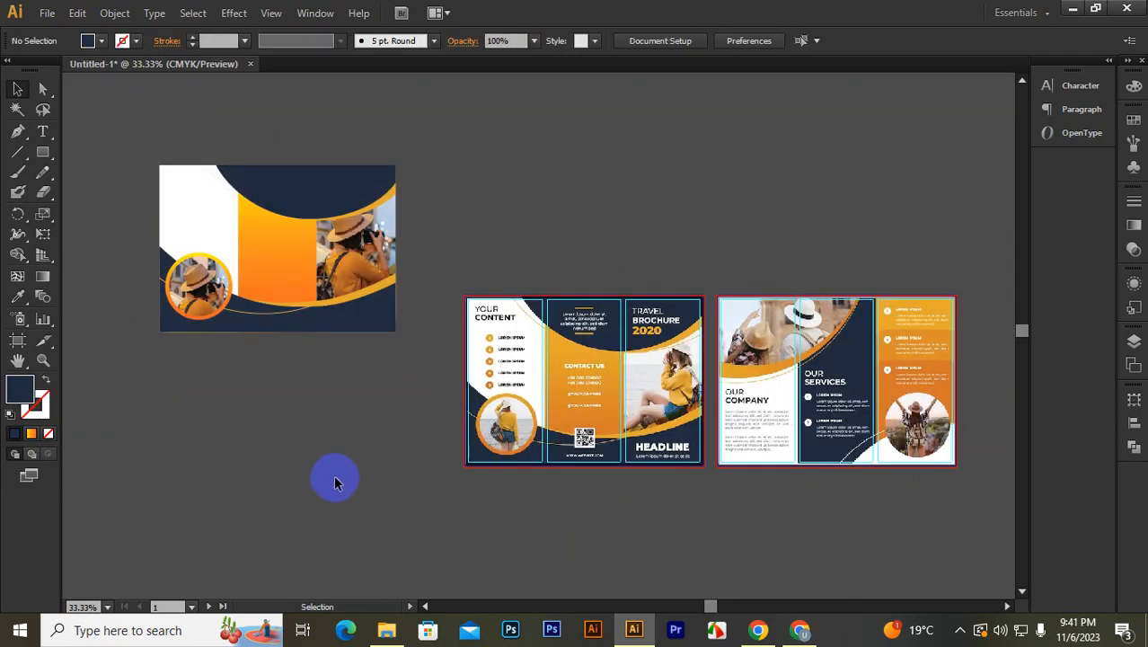
Step: Copy the reference brochure's outer spread and launch Photoshop CS6
click(336, 249)
drag(359, 290, 516, 331)
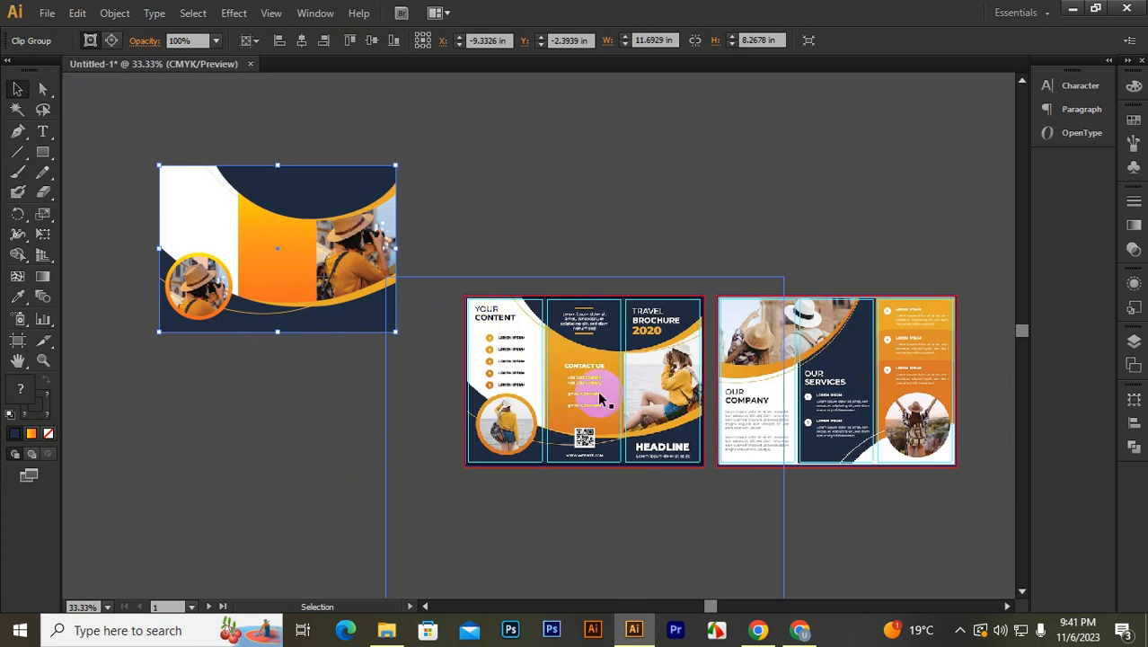
click(584, 354)
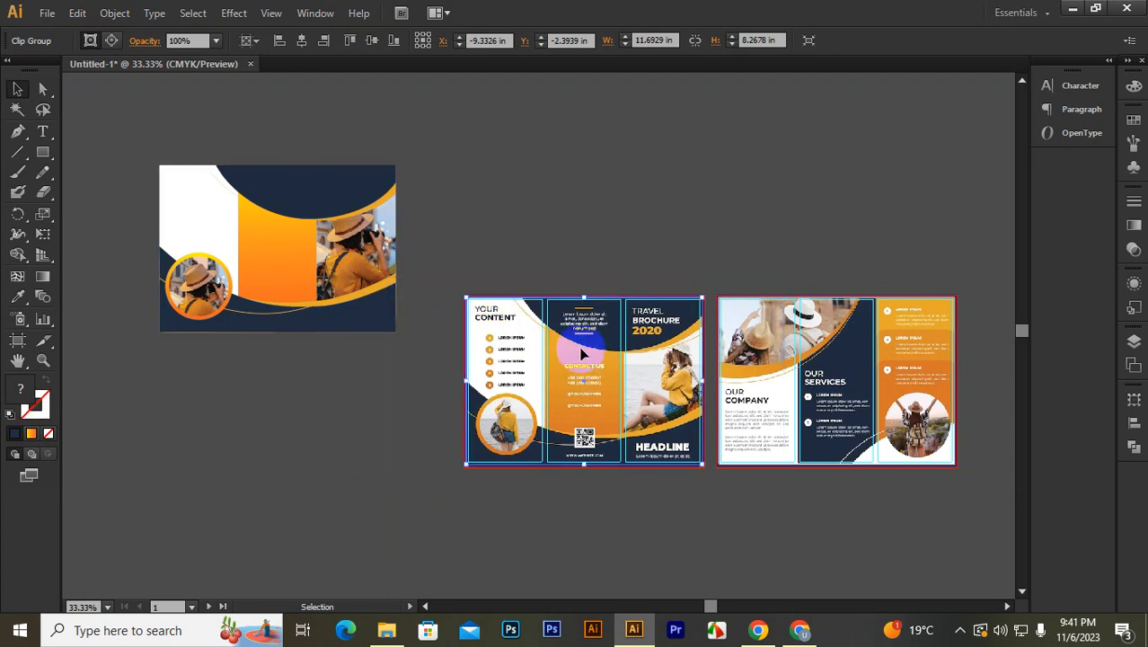
key(a)
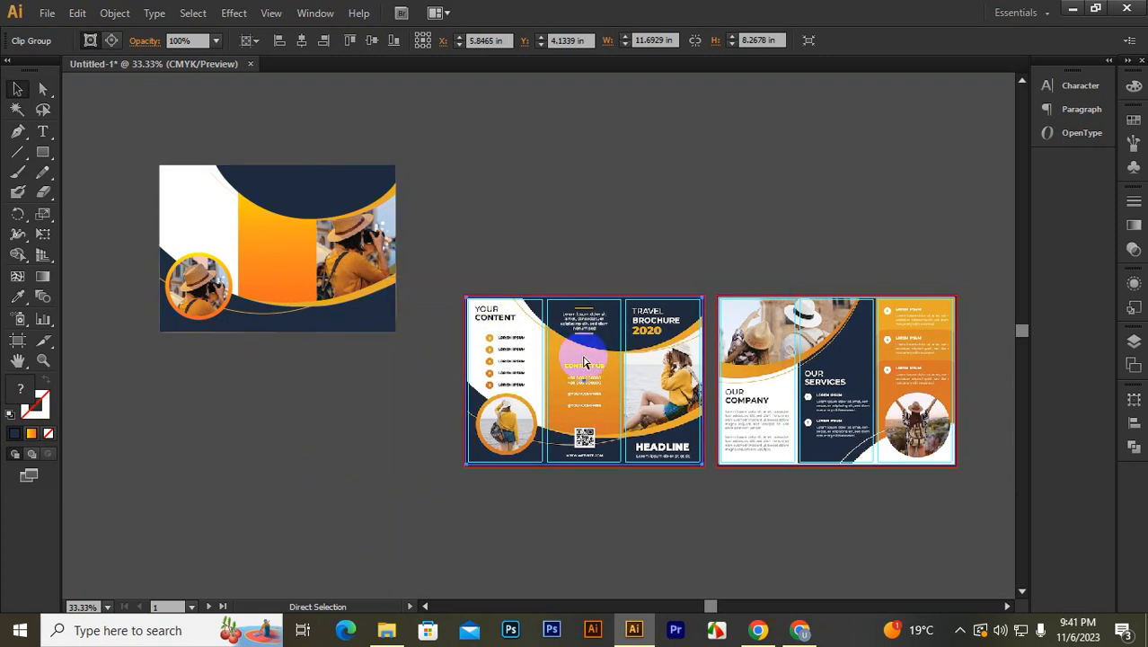
key(v)
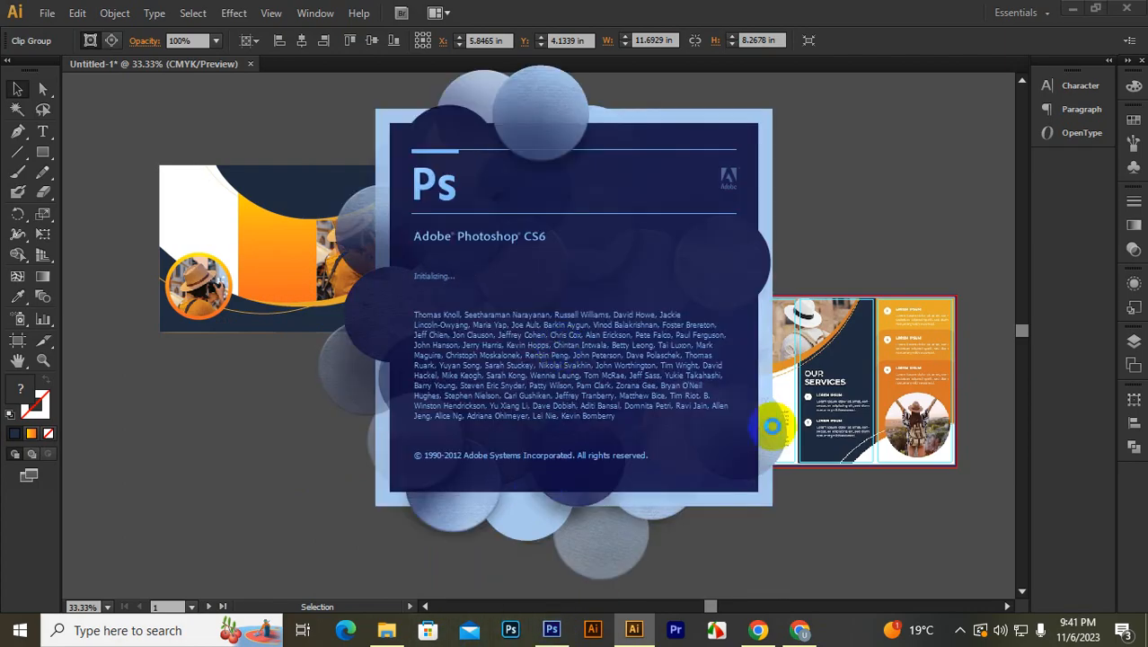
Step: Switch to the Google Meet call in the browser, admit the waiting participant and return to Illustrator
click(799, 630)
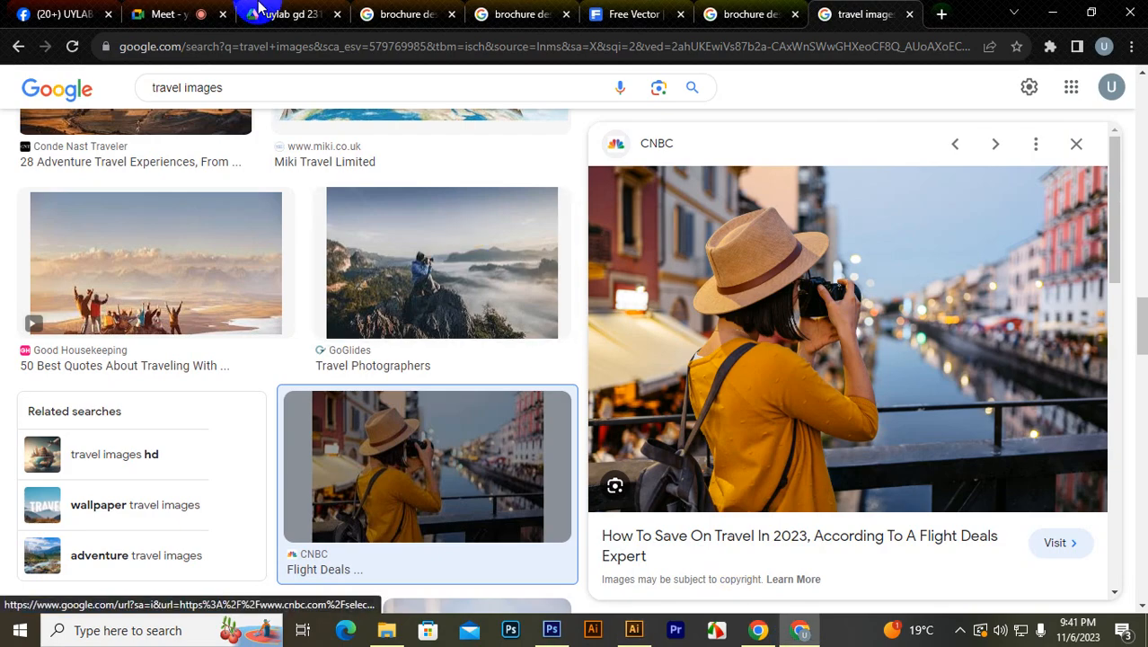
click(184, 13)
click(1047, 489)
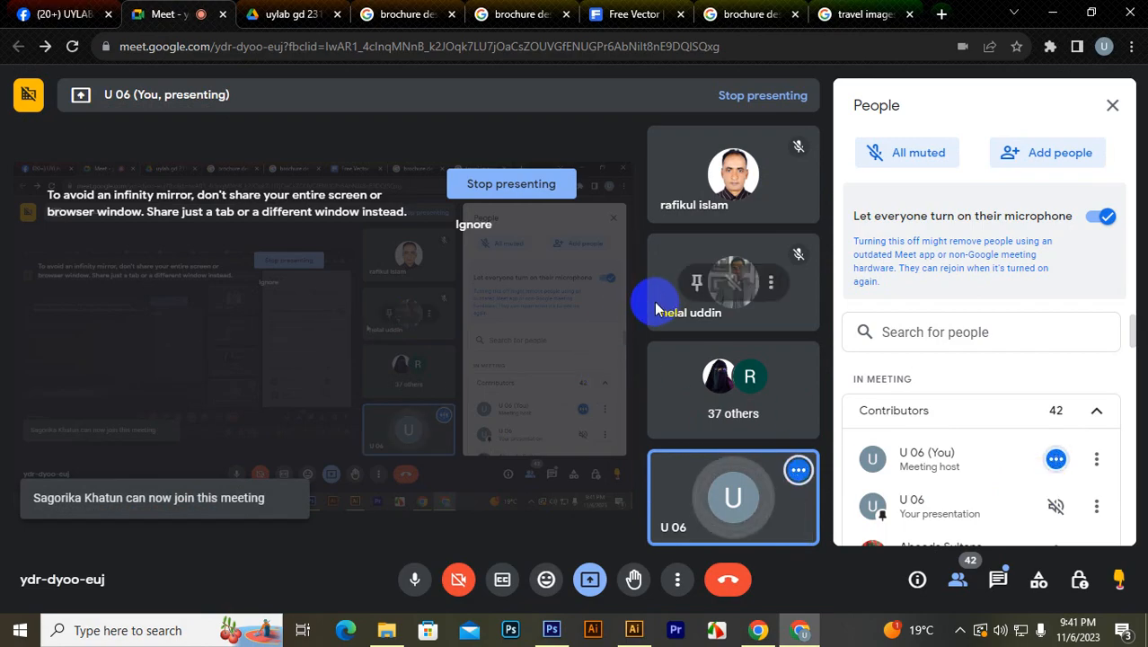
click(1053, 13)
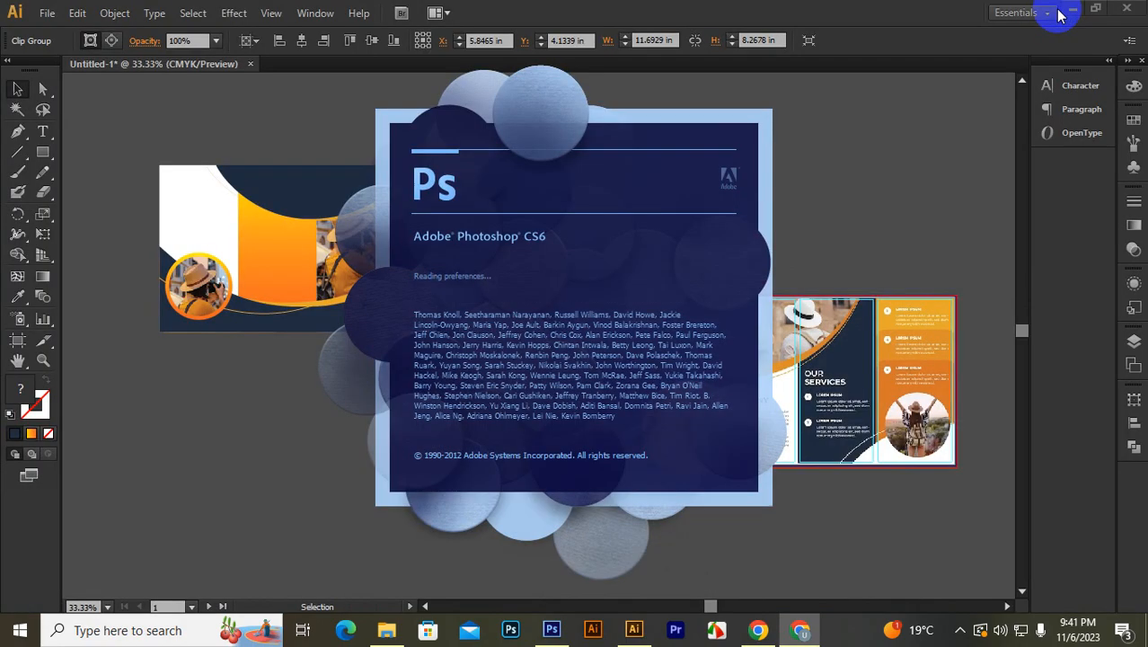
Step: Switch to File Explorer and open the Design Mockup folder inside best mockup on New Volume (D:)
click(1072, 9)
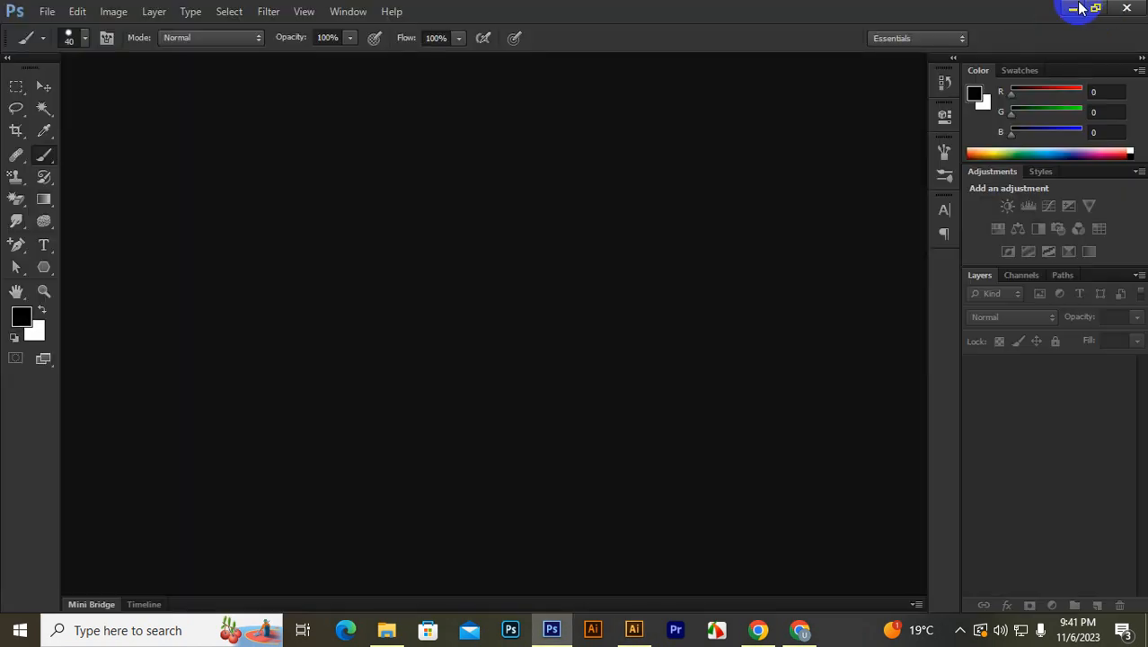
click(1072, 9)
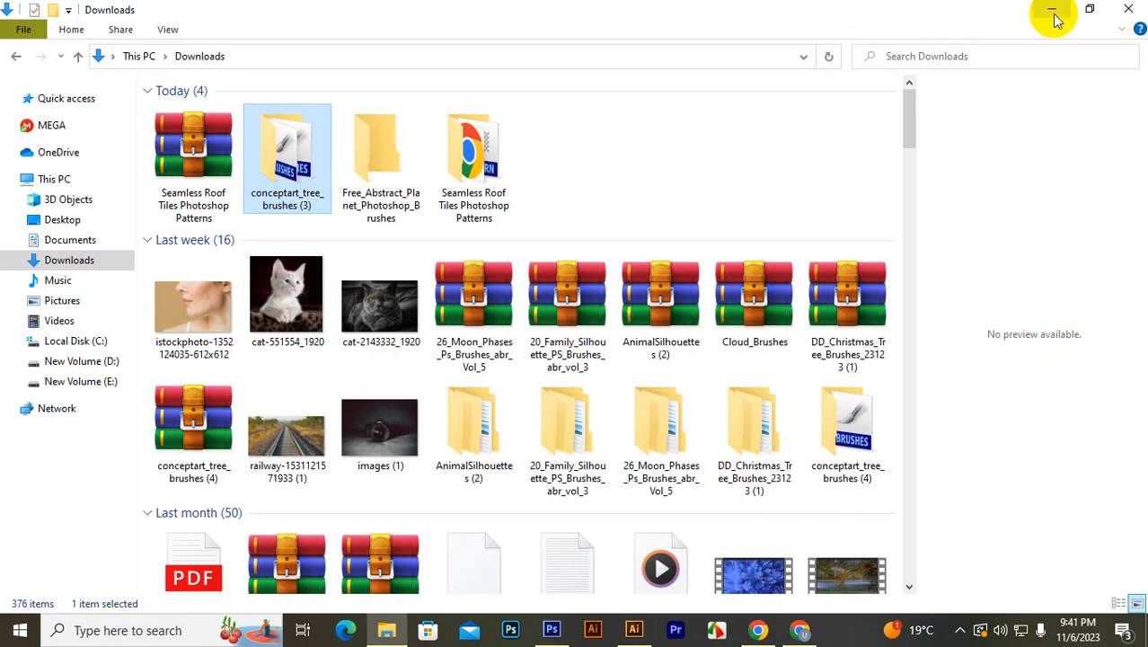
click(81, 361)
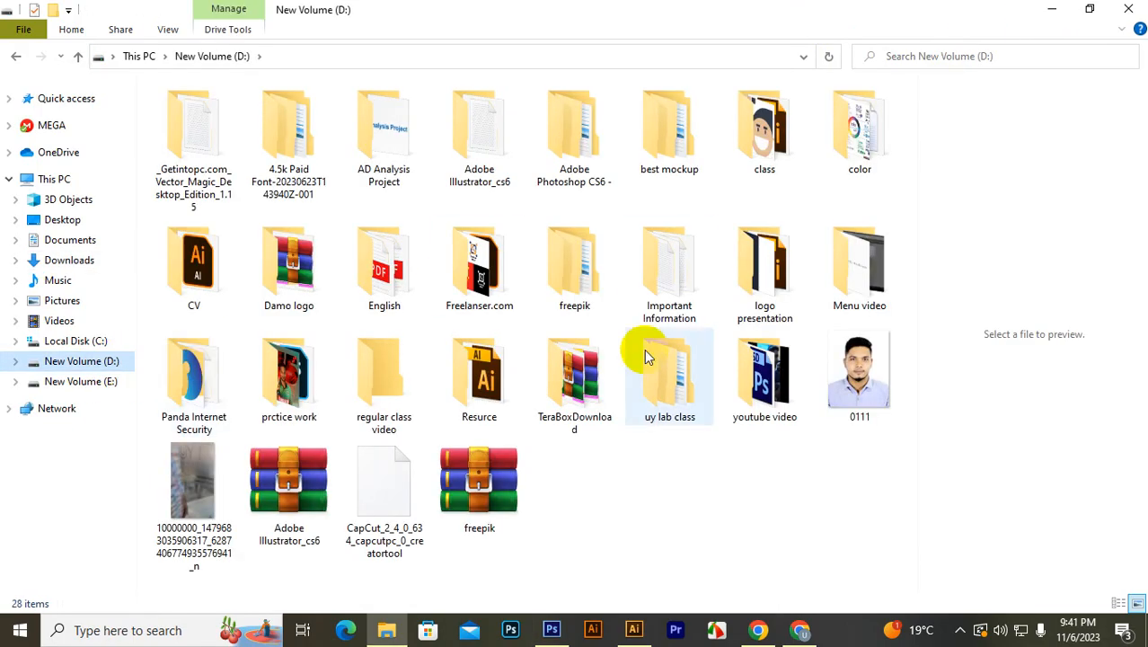
click(652, 144)
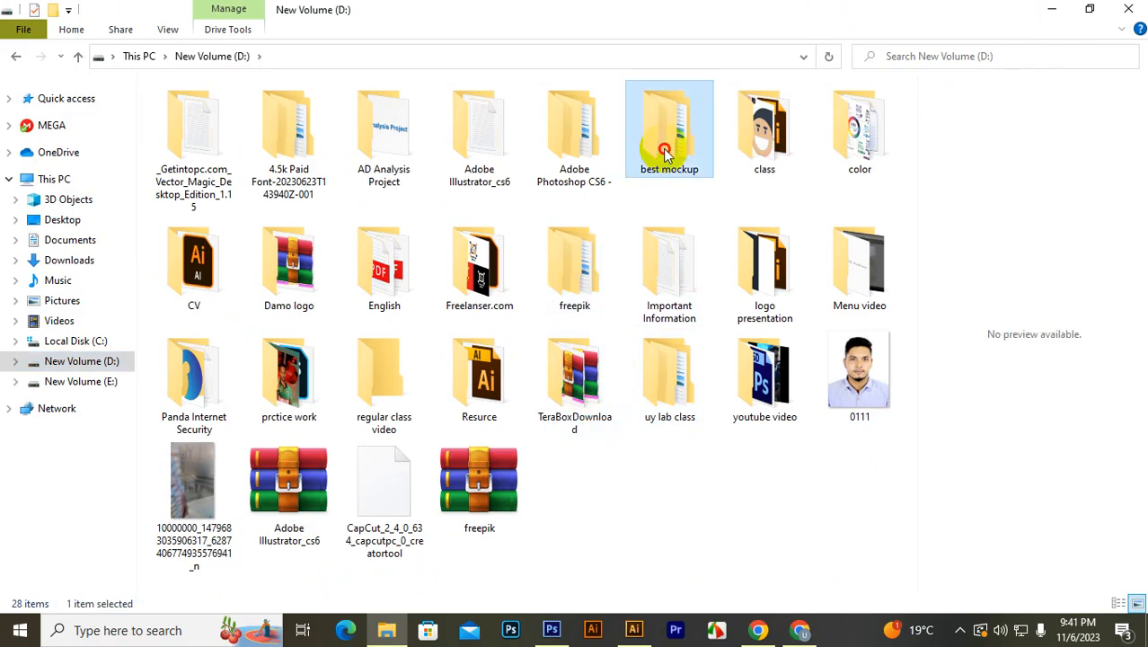
double_click(670, 130)
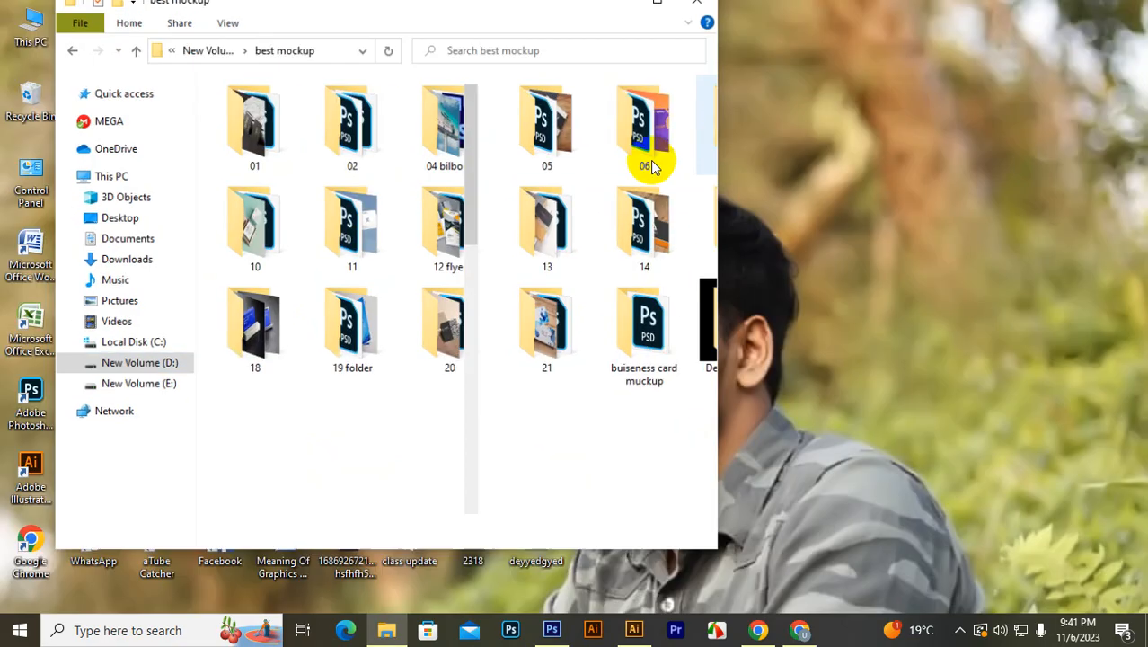
click(664, 12)
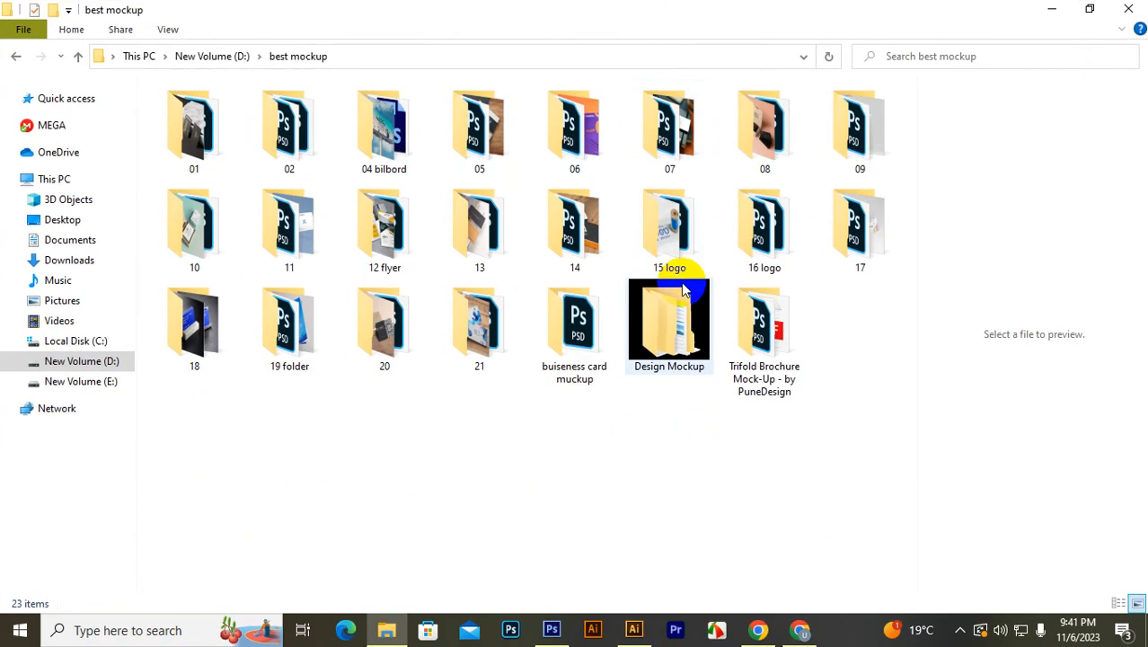
double_click(672, 332)
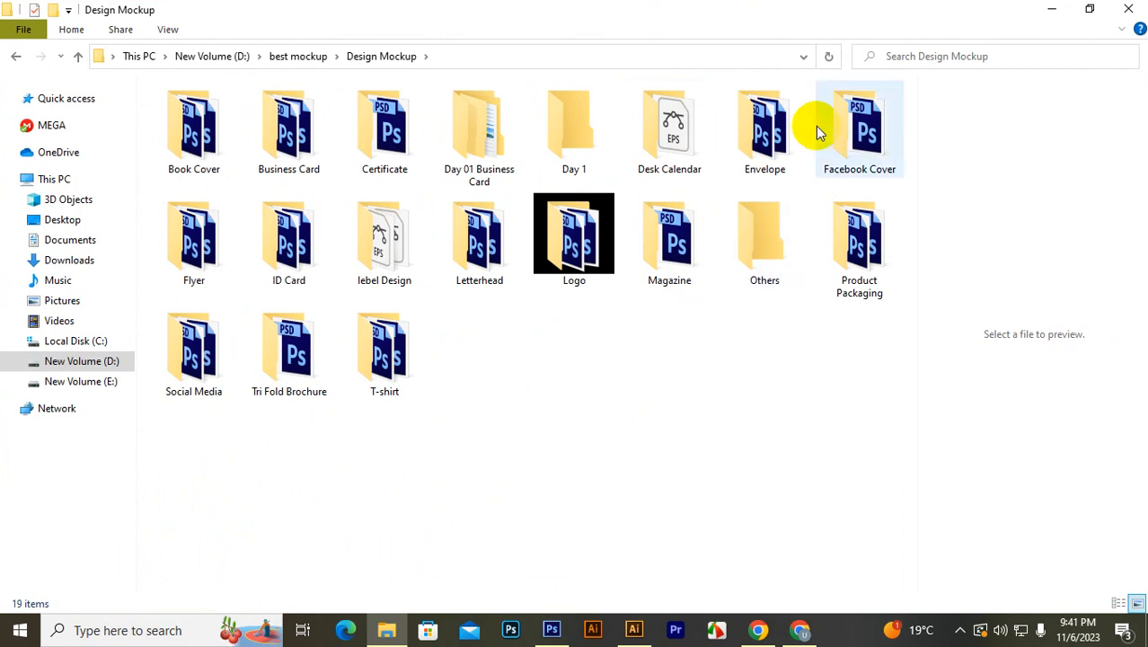
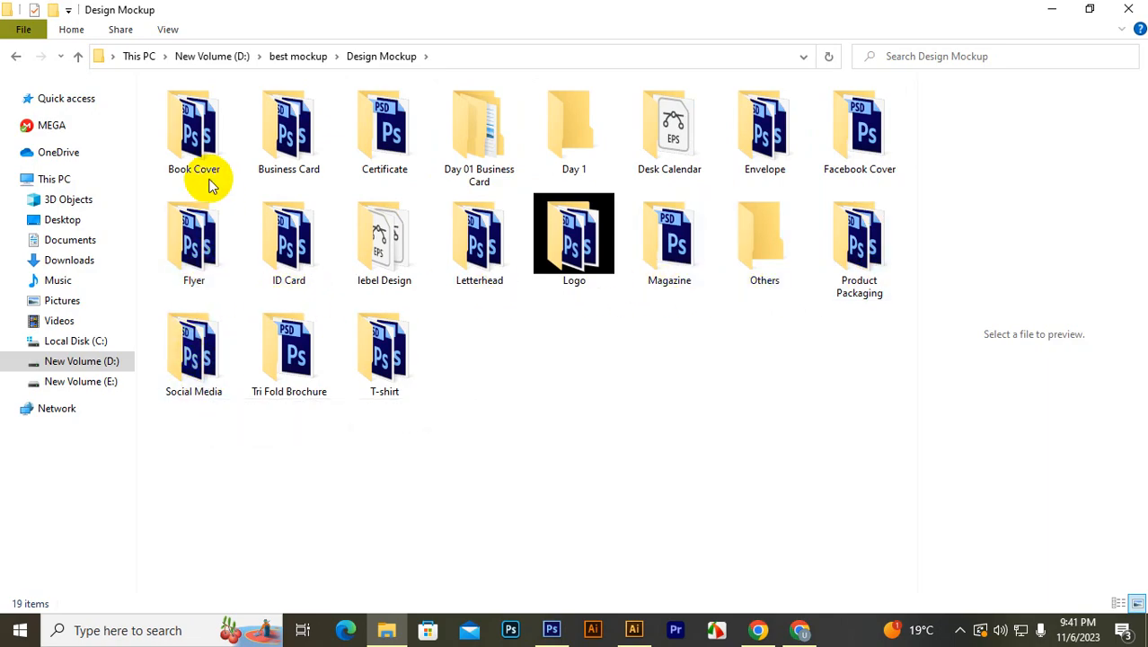
Step: Look through the mockup category folders inside Design Mockup
click(293, 121)
click(386, 121)
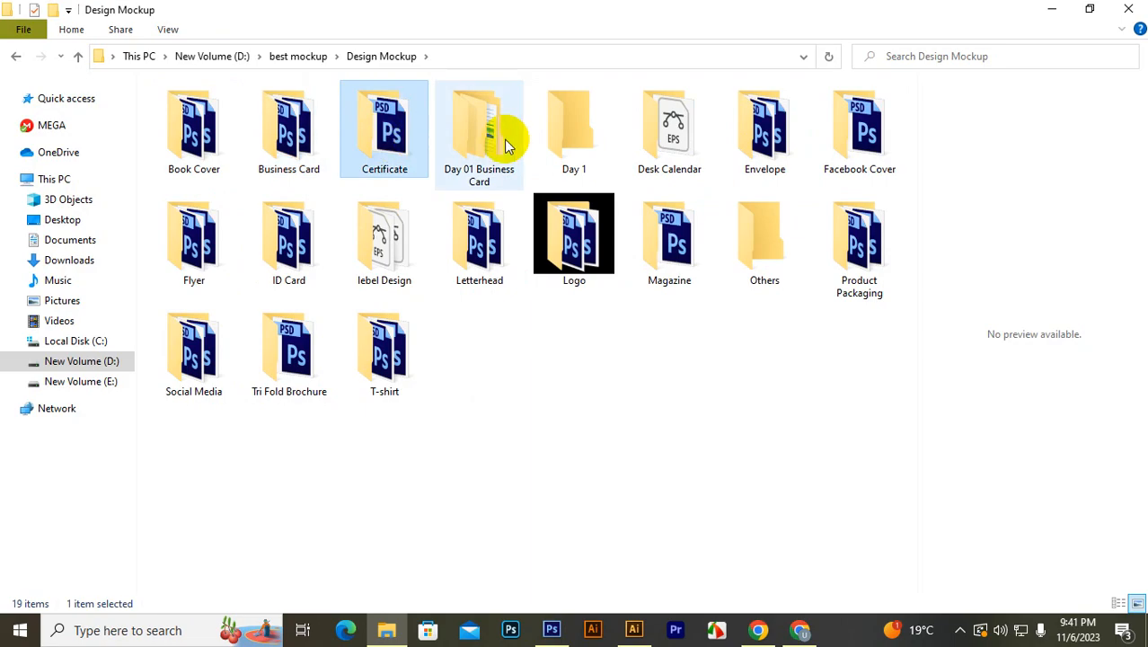
click(495, 139)
click(575, 131)
click(671, 131)
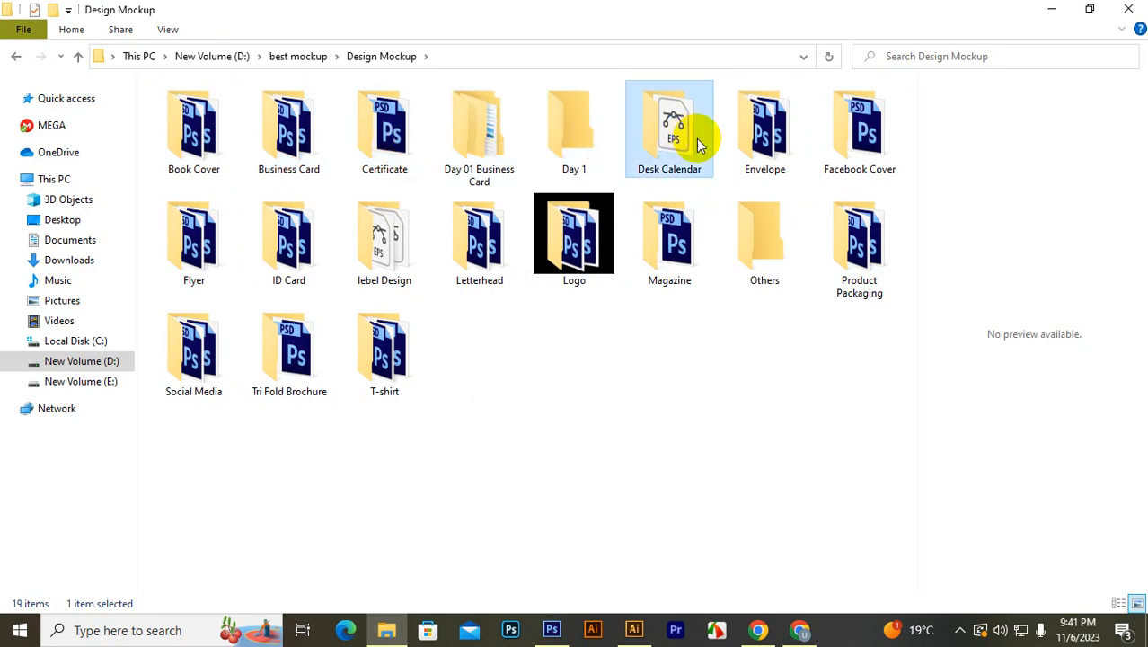
click(772, 139)
click(864, 144)
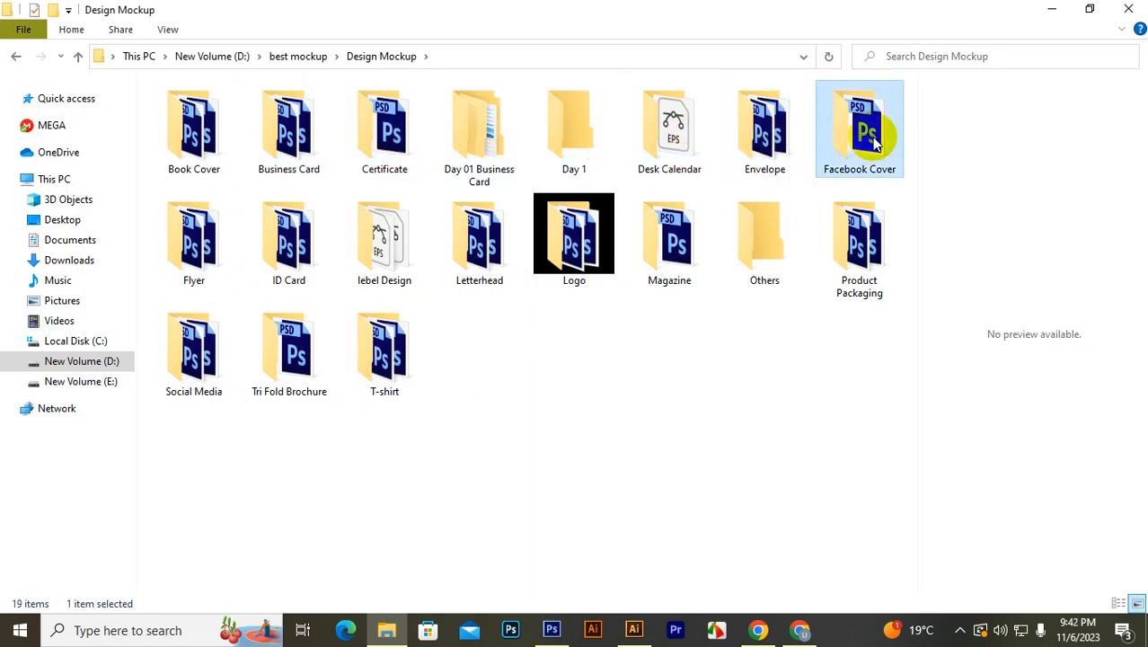
click(879, 261)
click(781, 251)
click(665, 254)
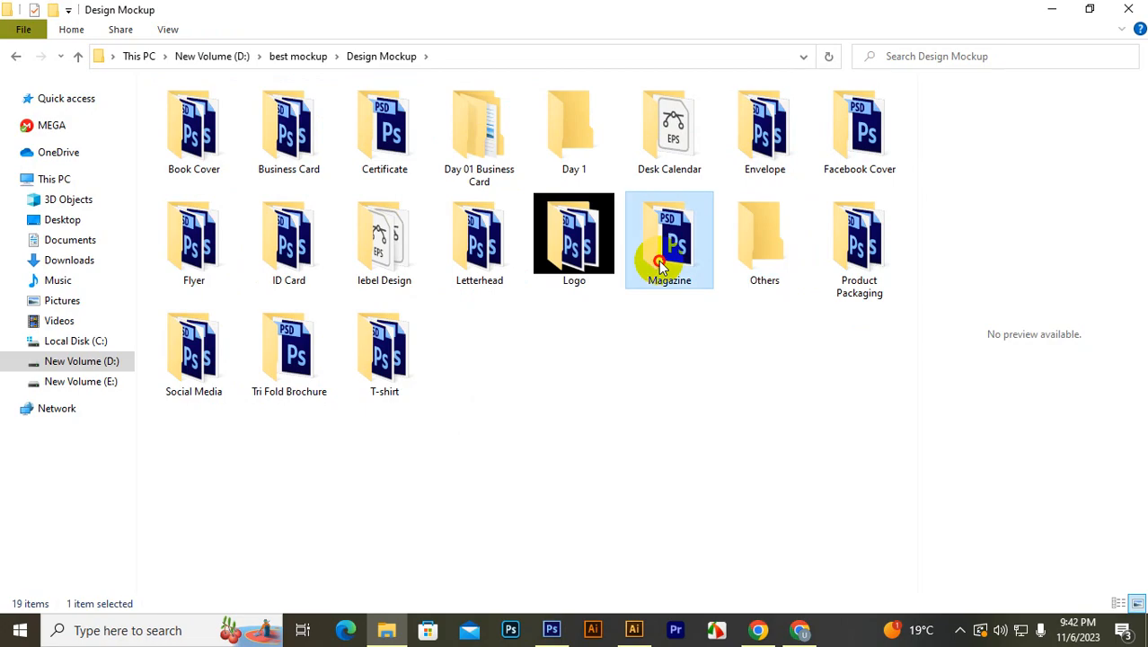
click(598, 259)
click(504, 254)
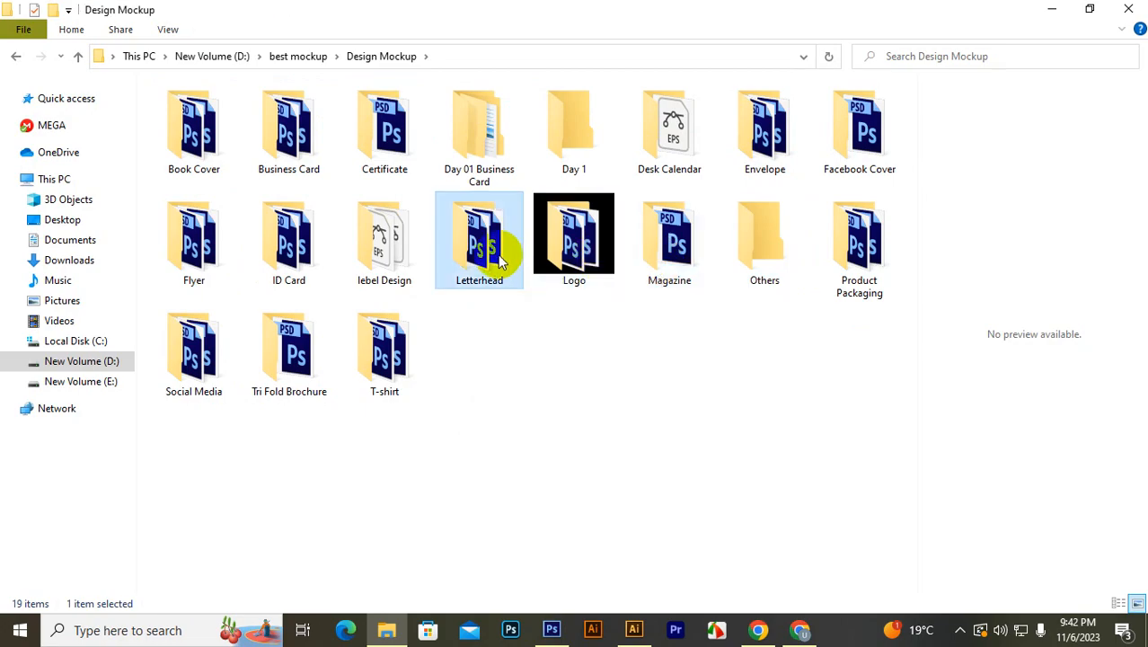
Step: Open Brochure Mockup 08.psd from the Tri Fold Brochure folder in Photoshop
double_click(297, 396)
drag(183, 132, 641, 389)
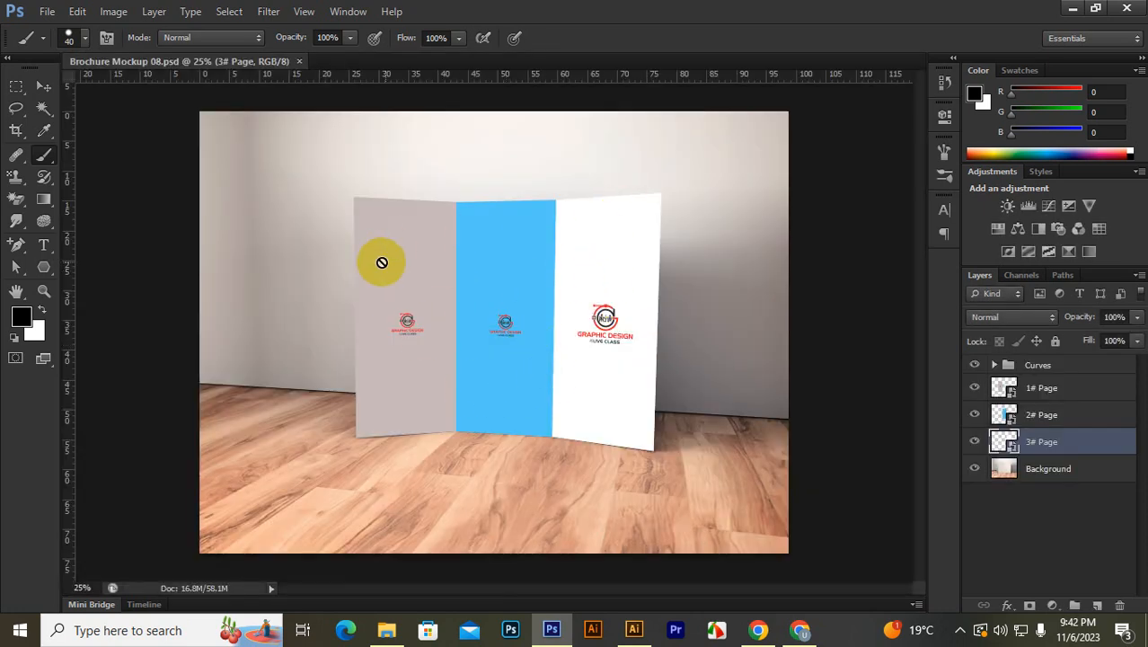
Step: Hide and show the 1# Page, 2# Page and 3# Page layers in turn to identify their brochure panels
click(974, 388)
click(974, 388)
click(975, 415)
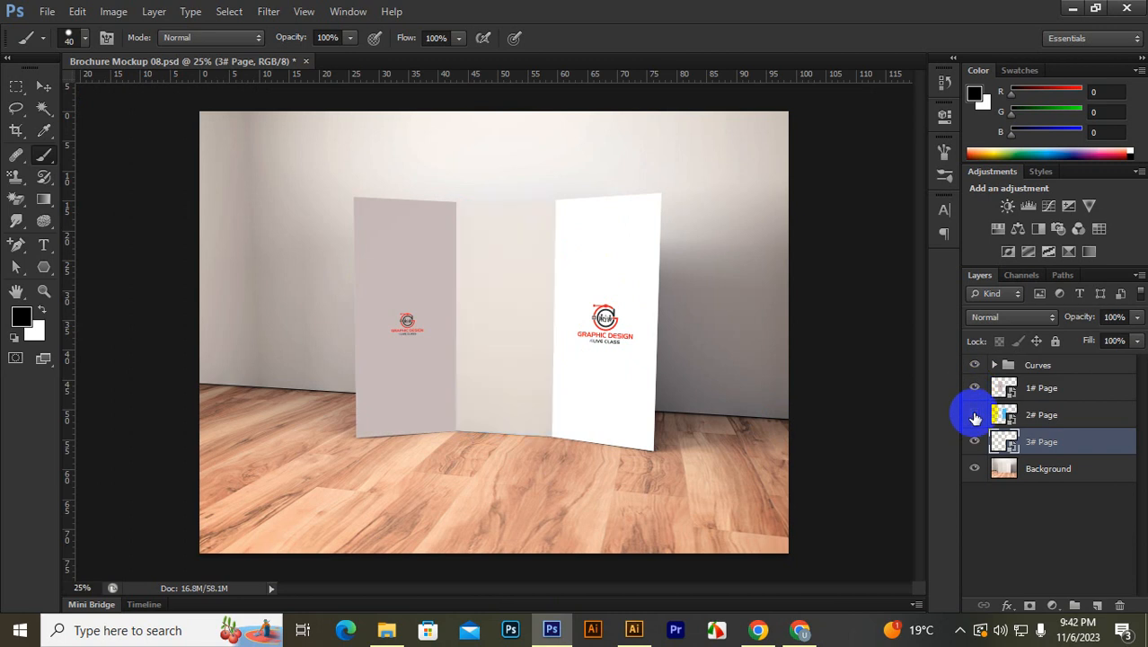
click(975, 415)
click(977, 444)
click(977, 444)
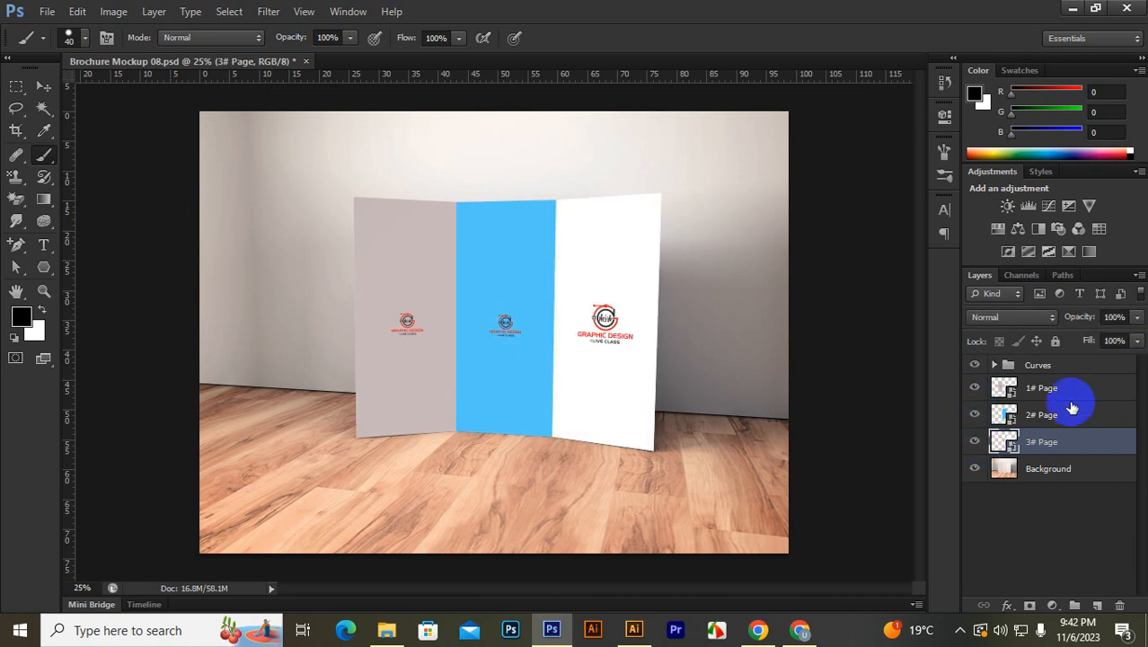
Step: Open the 1# Page smart object's contents for editing
click(1063, 398)
double_click(1004, 388)
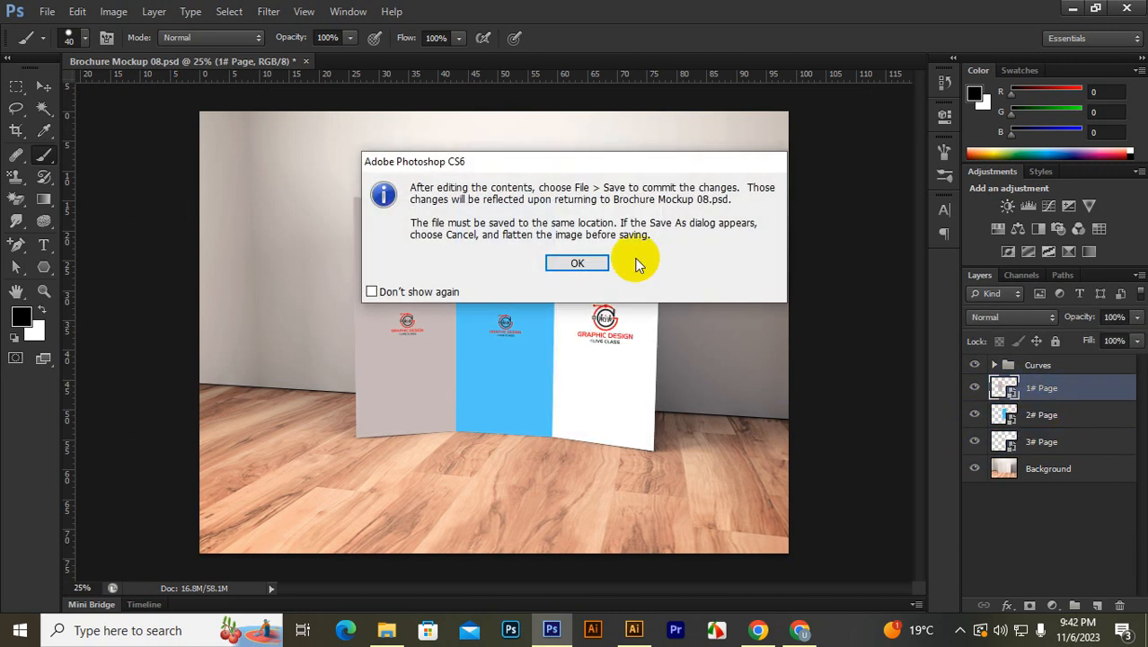
click(561, 260)
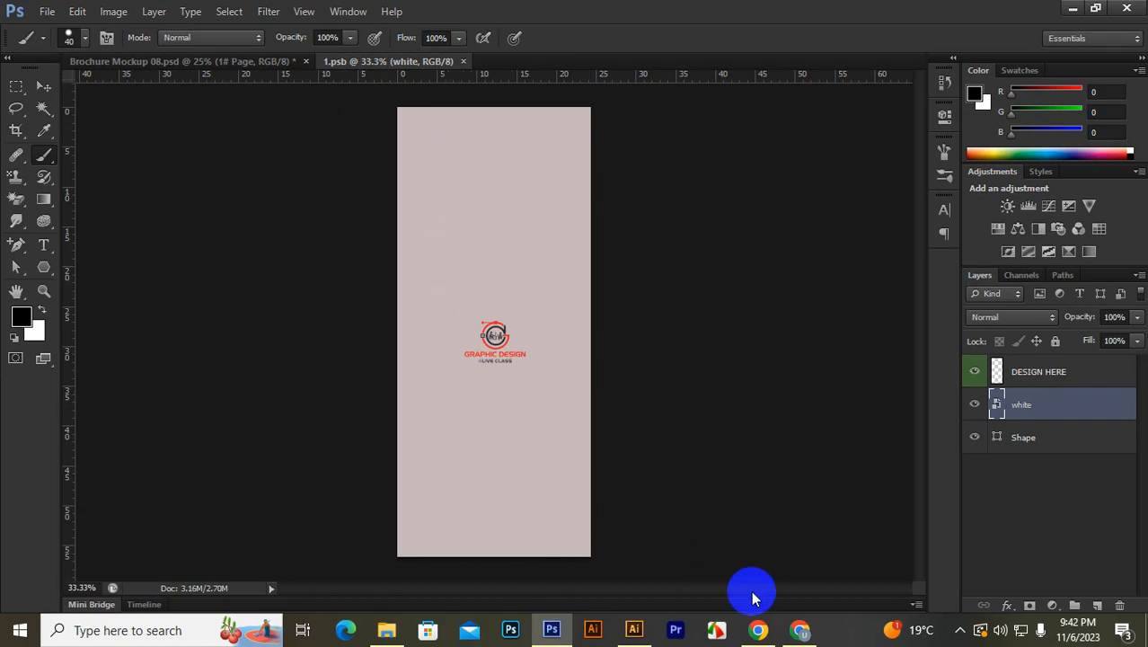
Step: Paste the copied outer spread as a Smart Object above the white layer in 1.psb and commit its placement
key(ctrl+v)
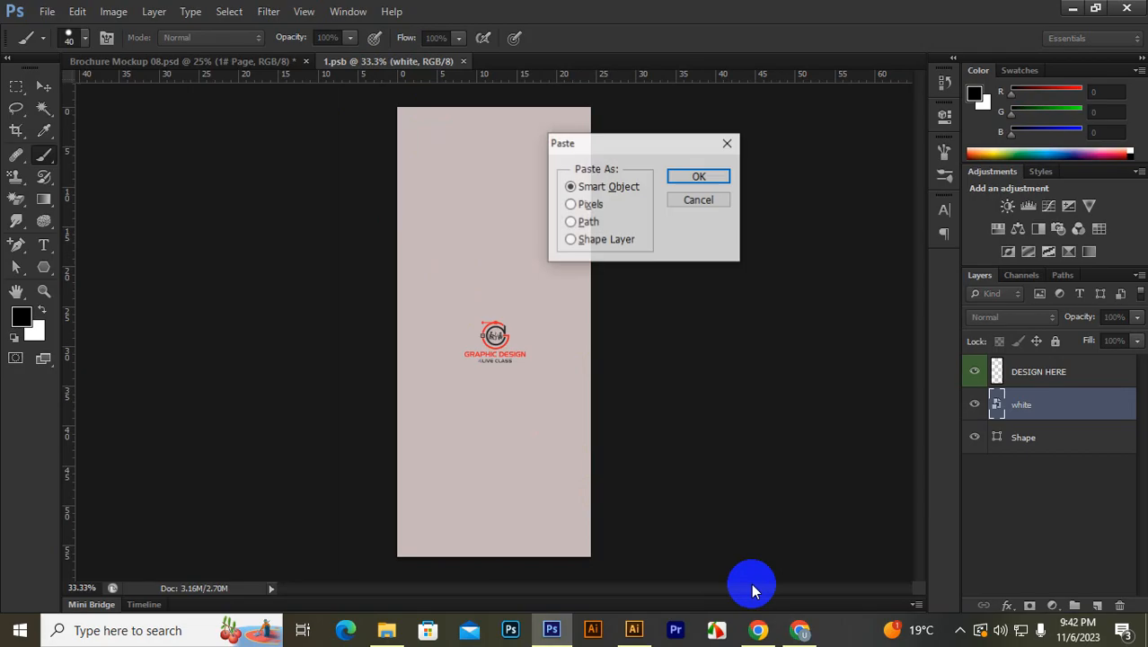
click(696, 180)
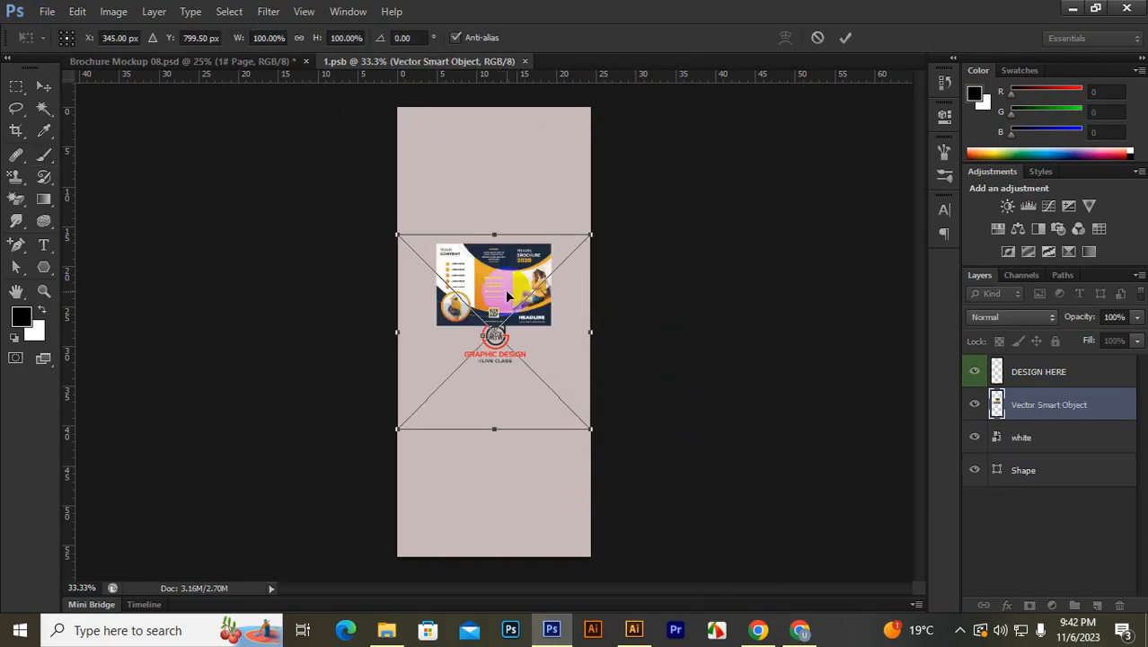
click(845, 38)
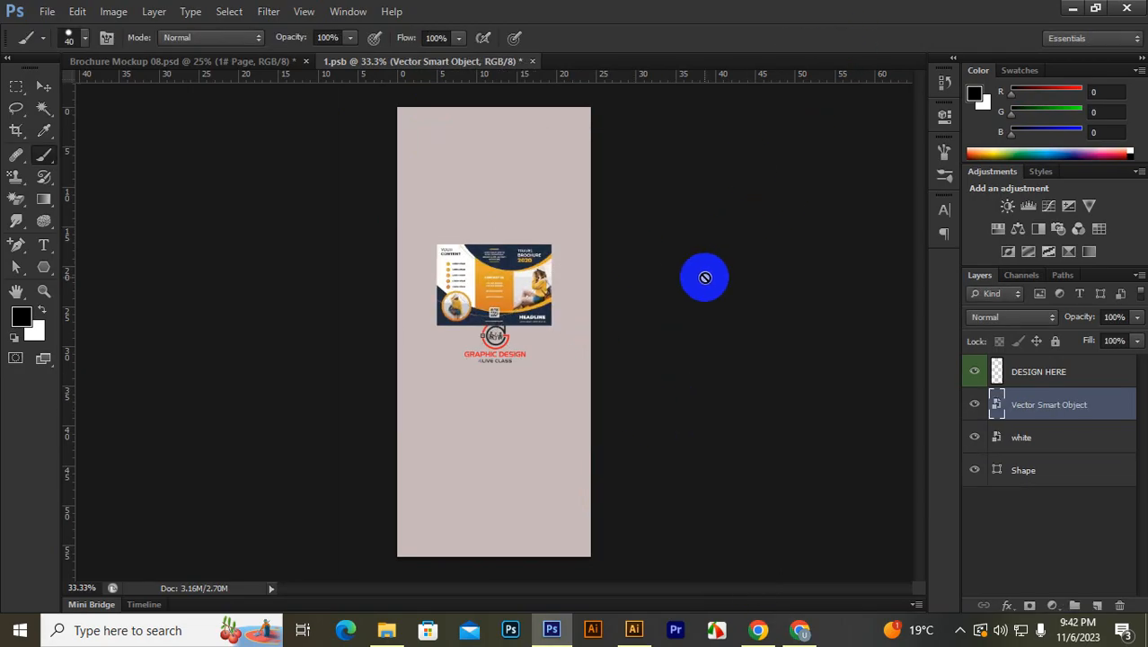
key(ctrl+t)
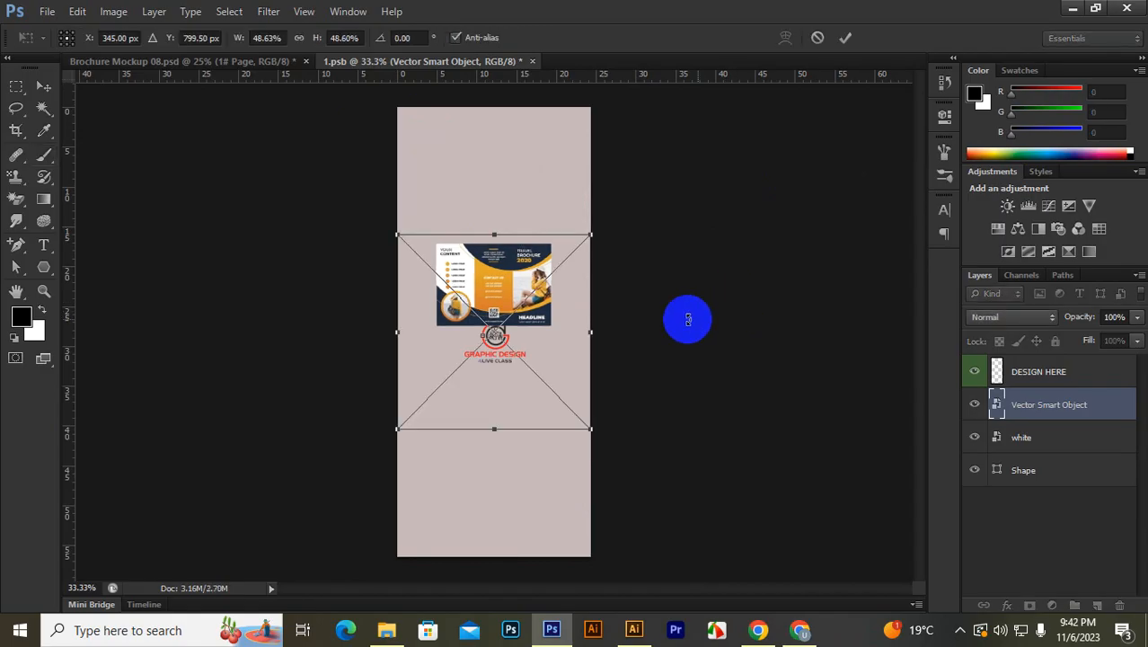
drag(486, 284, 452, 155)
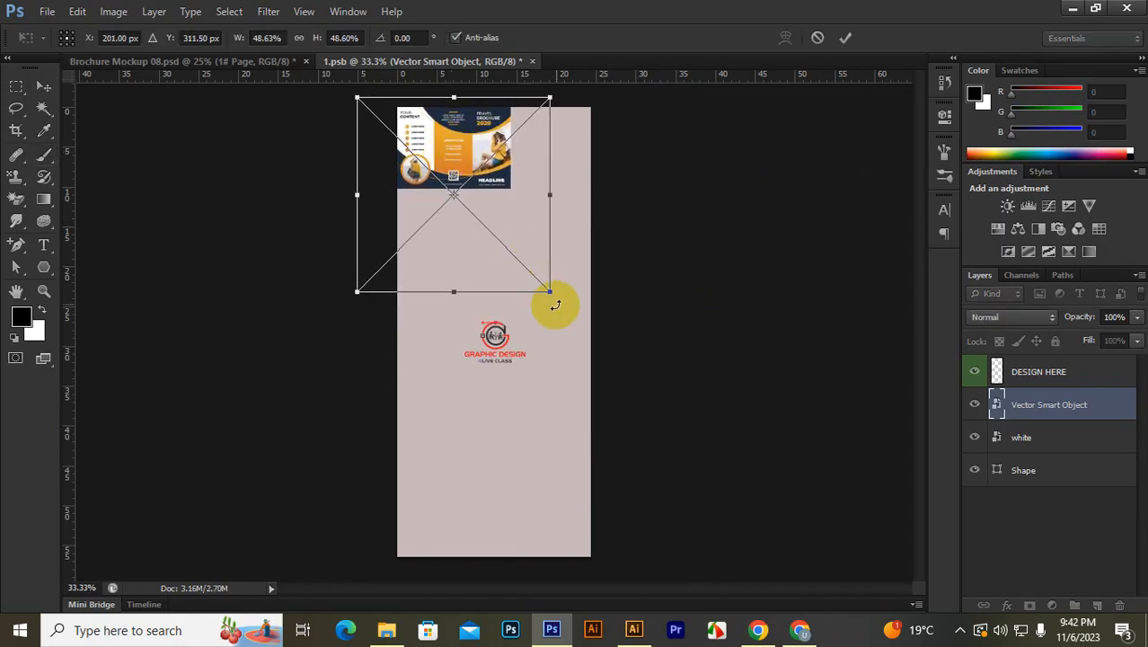
drag(551, 293, 735, 482)
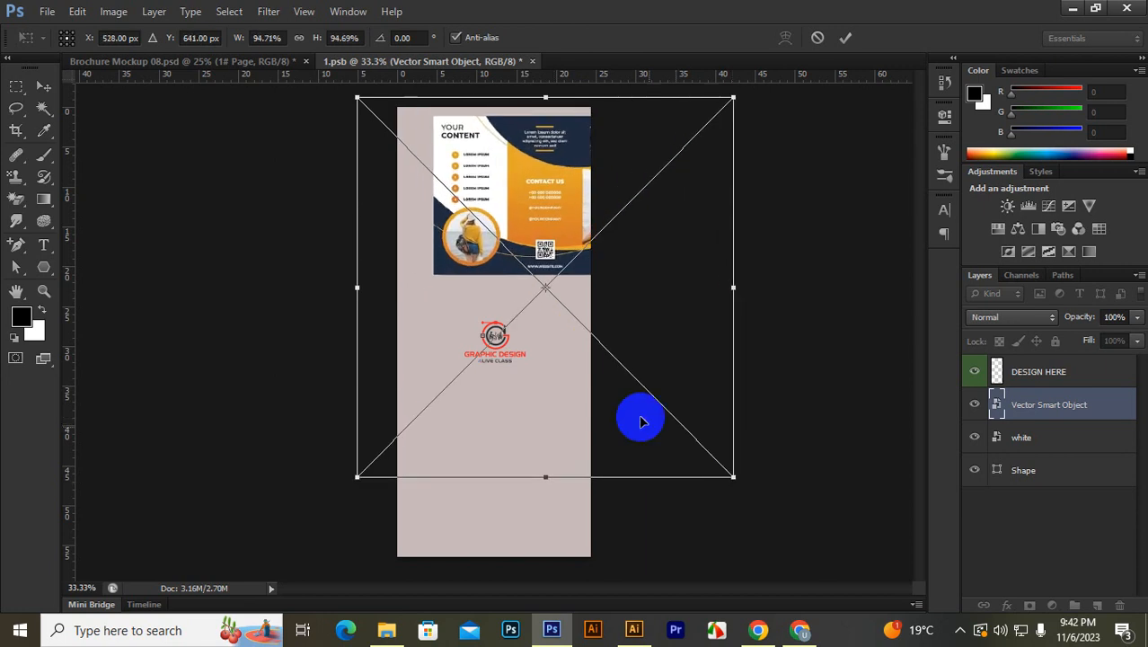
drag(638, 418, 500, 234)
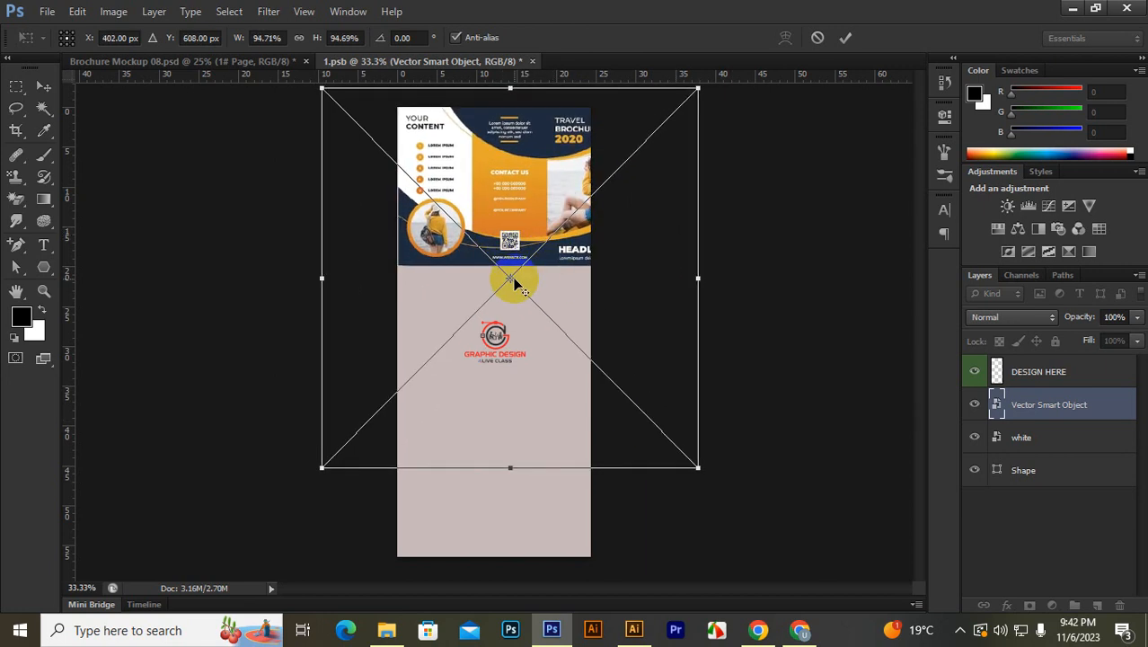
drag(514, 282, 398, 109)
drag(456, 171, 457, 170)
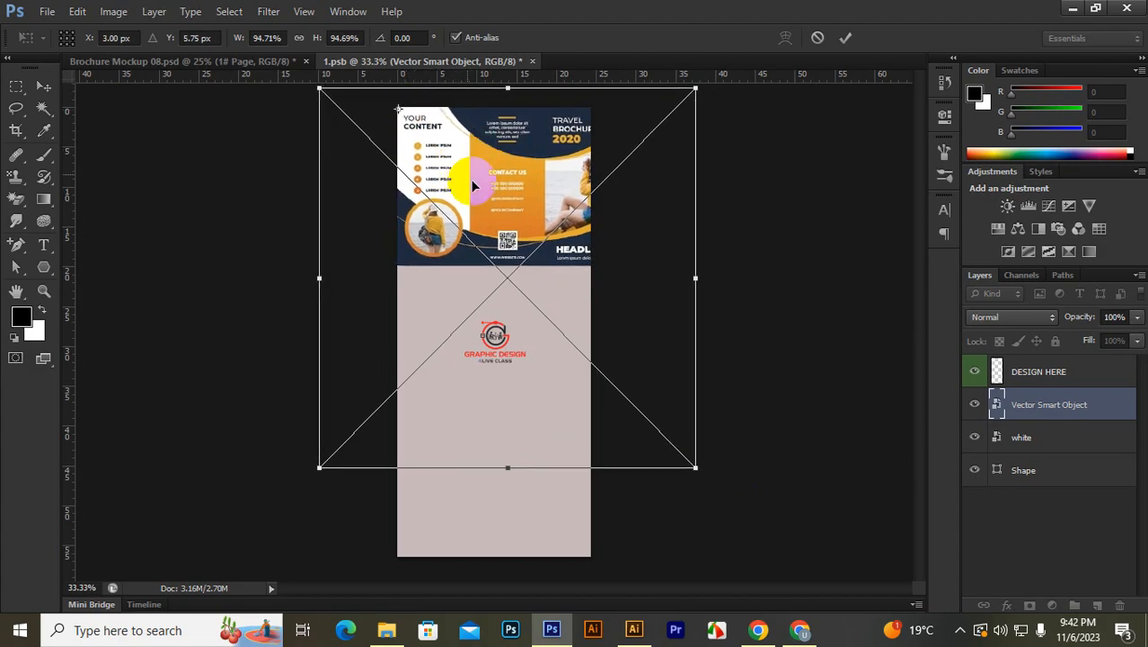
drag(698, 472, 777, 547)
drag(533, 316, 511, 286)
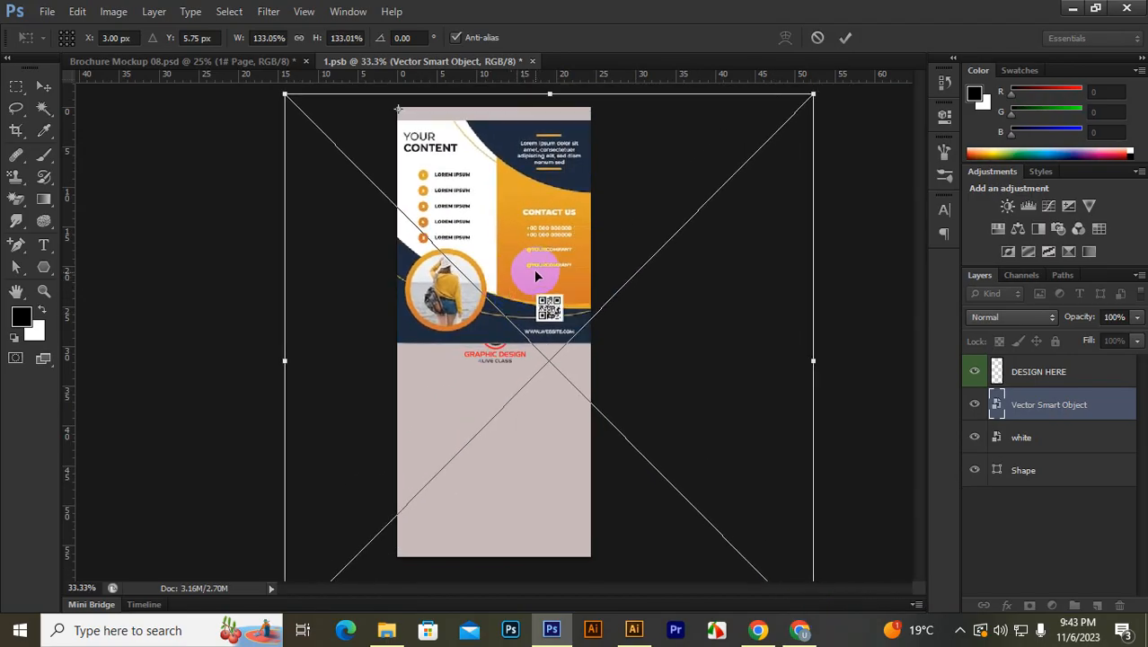
key(b)
key(Return)
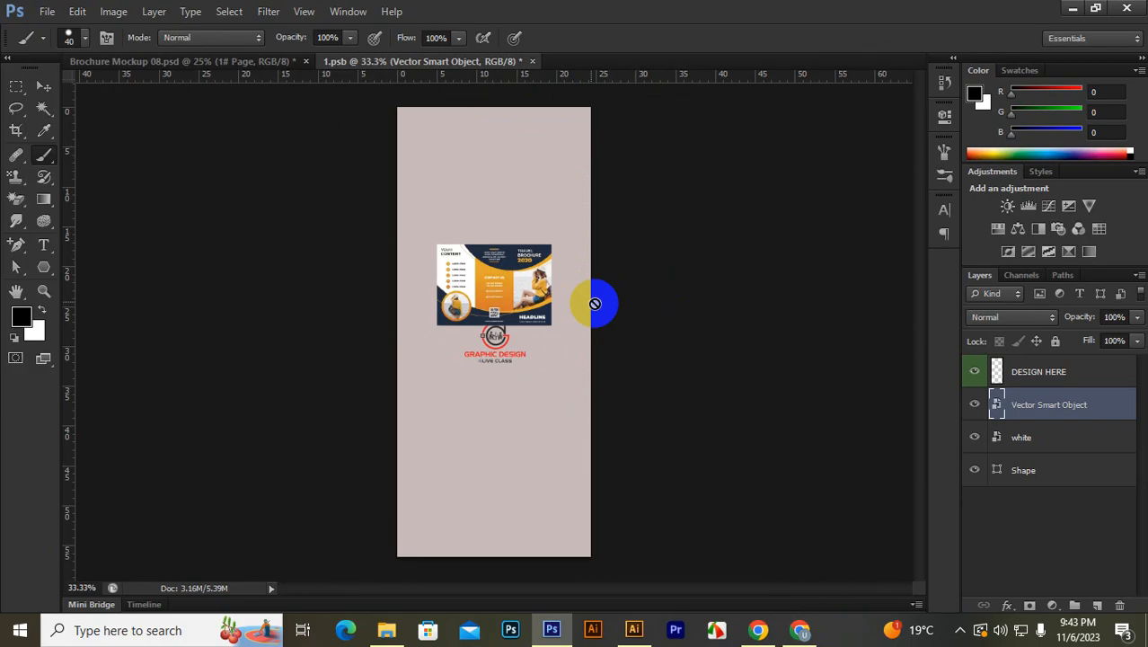
Step: Delete the pasted full-text outer spread layer from 1.psb
click(547, 286)
click(500, 239)
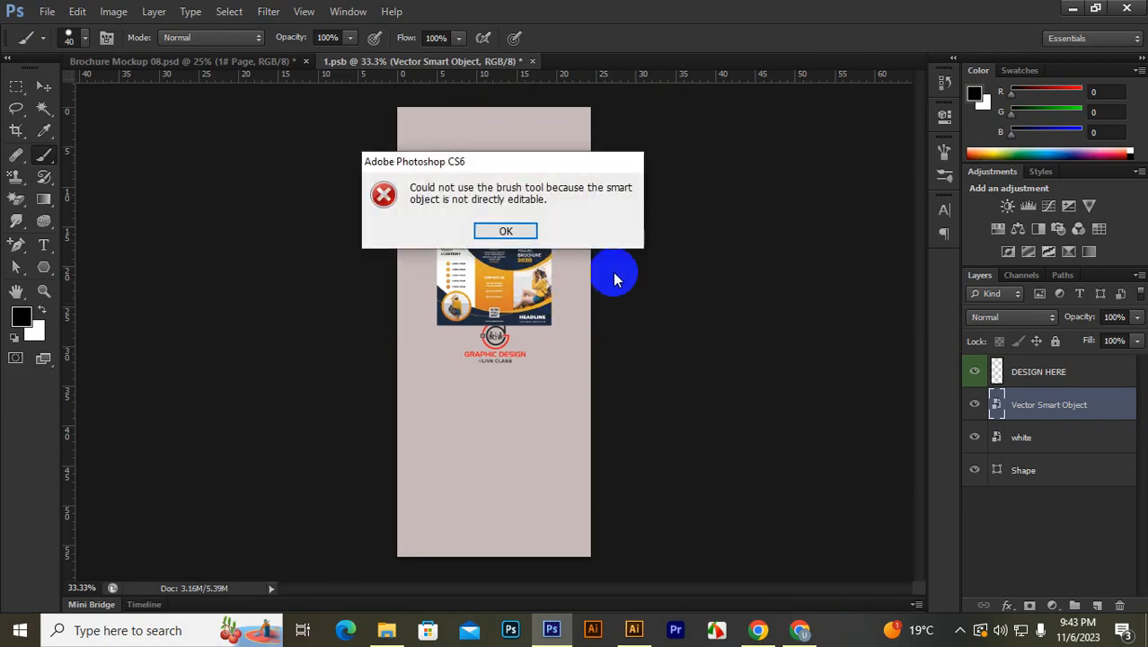
click(502, 229)
key(Delete)
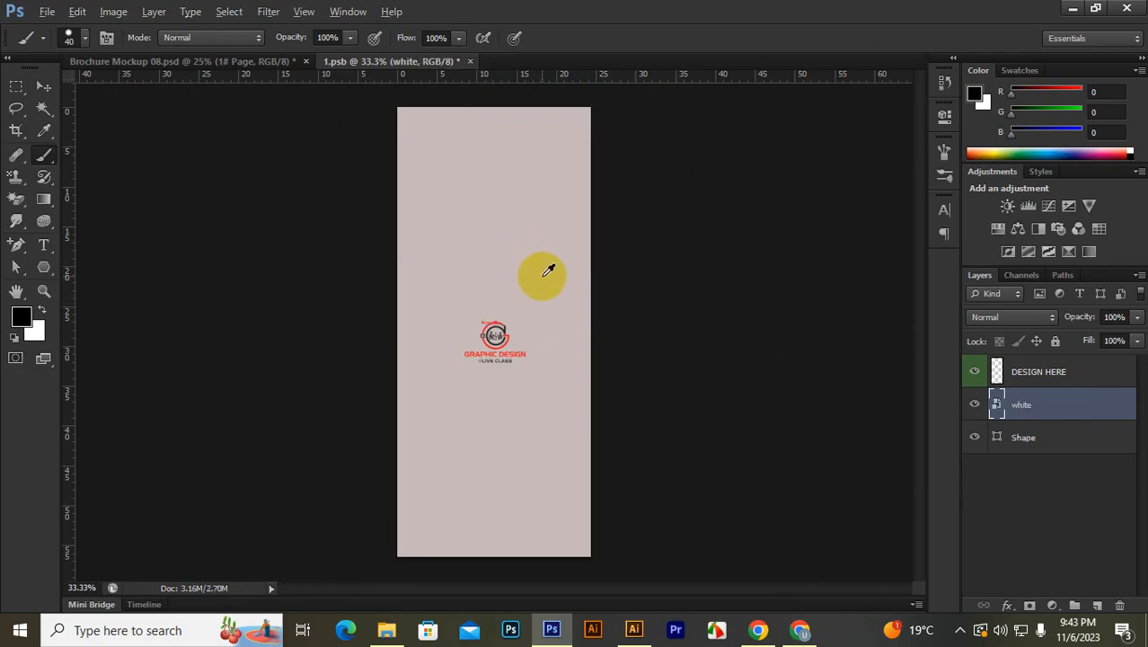
Step: Switch to Illustrator, copy the text-free outer spread artwork, and return to 1.psb in Photoshop
key(alt+Tab)
key(alt+Tab)
key(alt+Tab)
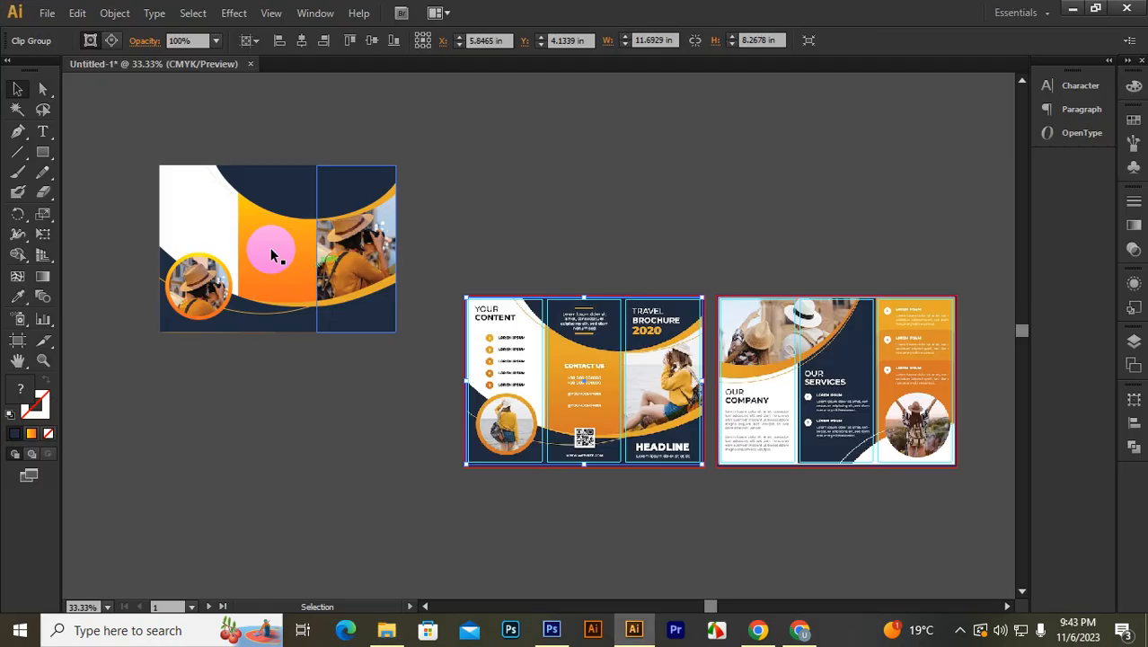
click(273, 256)
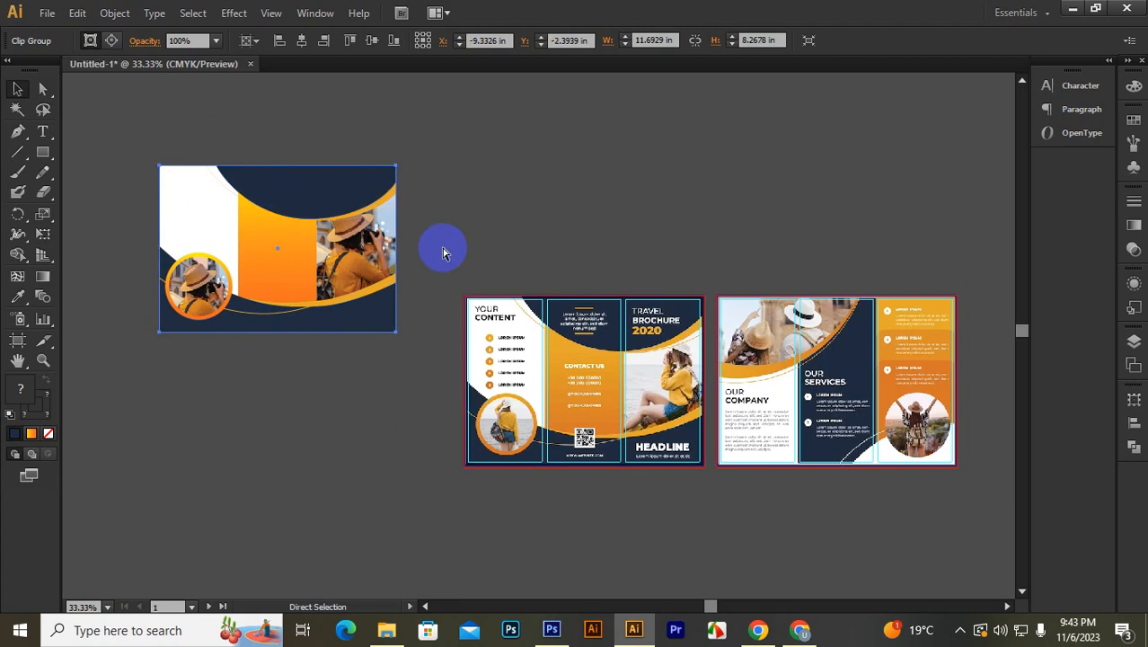
key(alt+Tab)
key(alt+Tab)
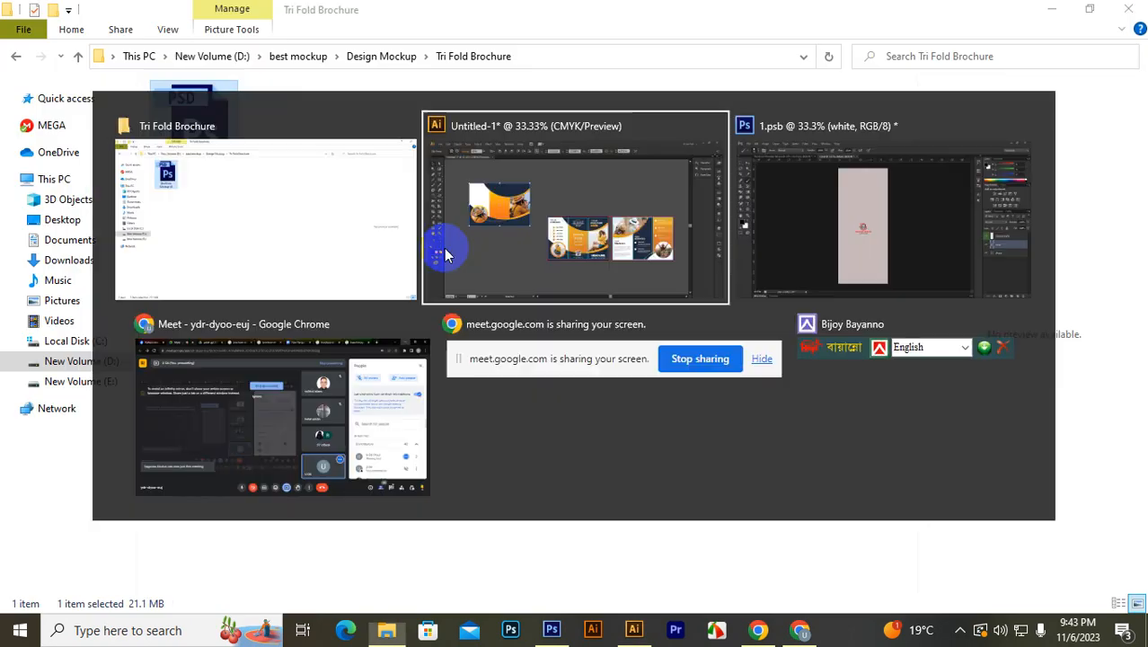
key(alt+Tab)
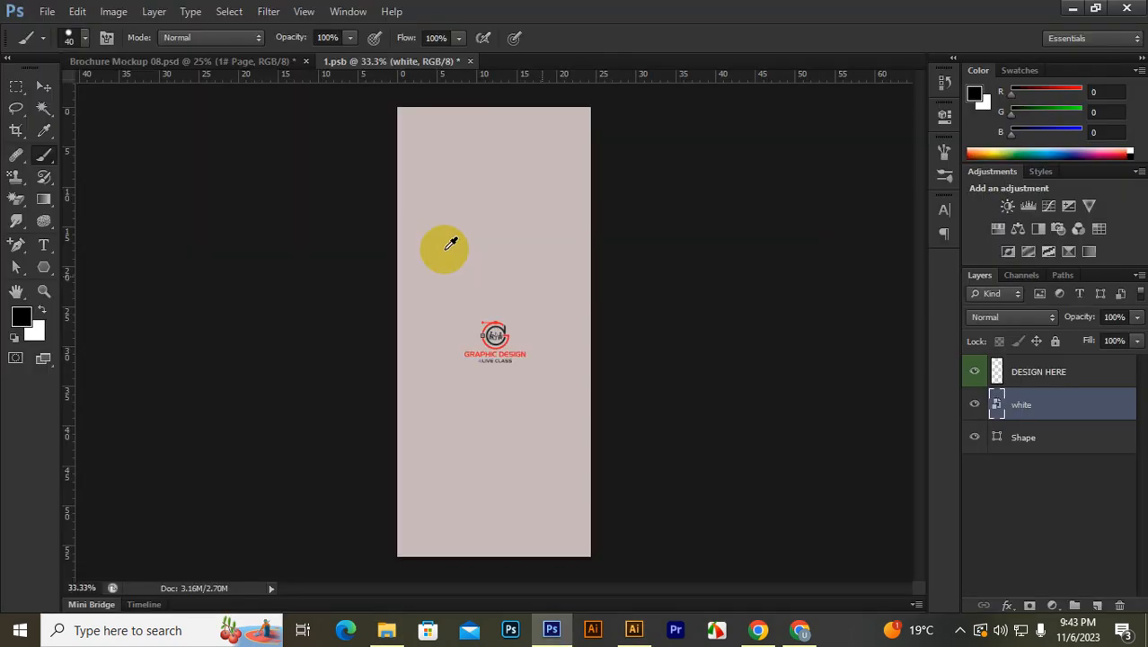
Step: Paste the copied text-free spread as a Smart Object above the white layer in 1.psb
click(544, 1)
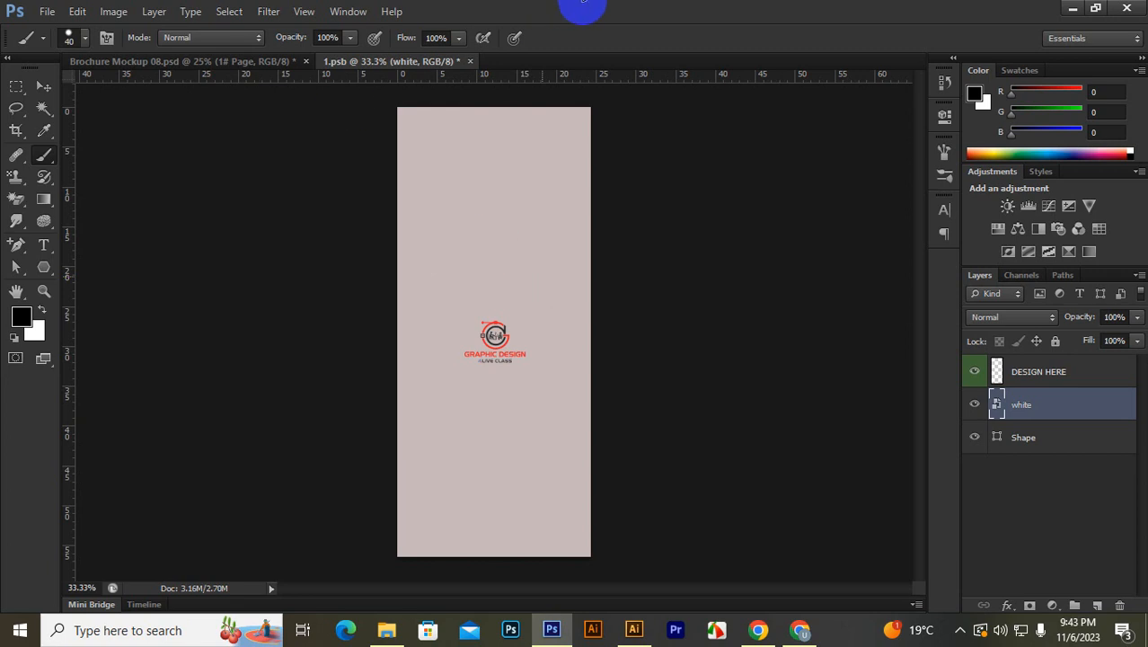
key(ctrl+v)
click(688, 179)
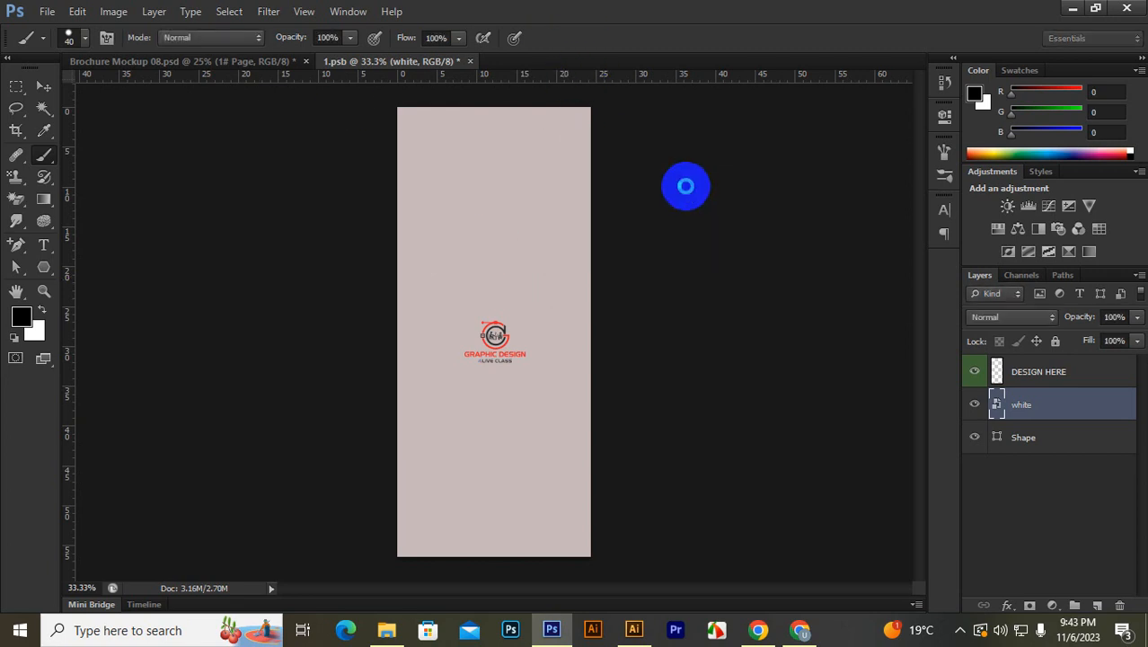
Step: Scale the pasted spread to about 437.6%, move its white panel with the circular photo over the page, and commit the placement
drag(530, 355, 462, 181)
drag(496, 229, 602, 402)
key(ctrl+z)
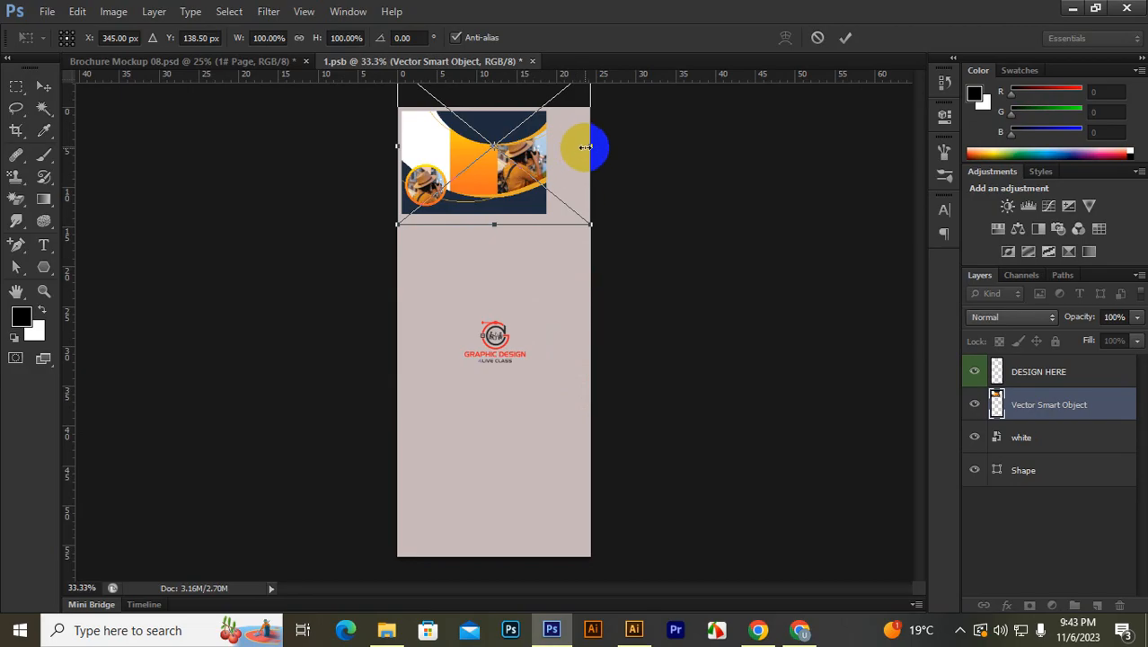
drag(589, 229, 910, 482)
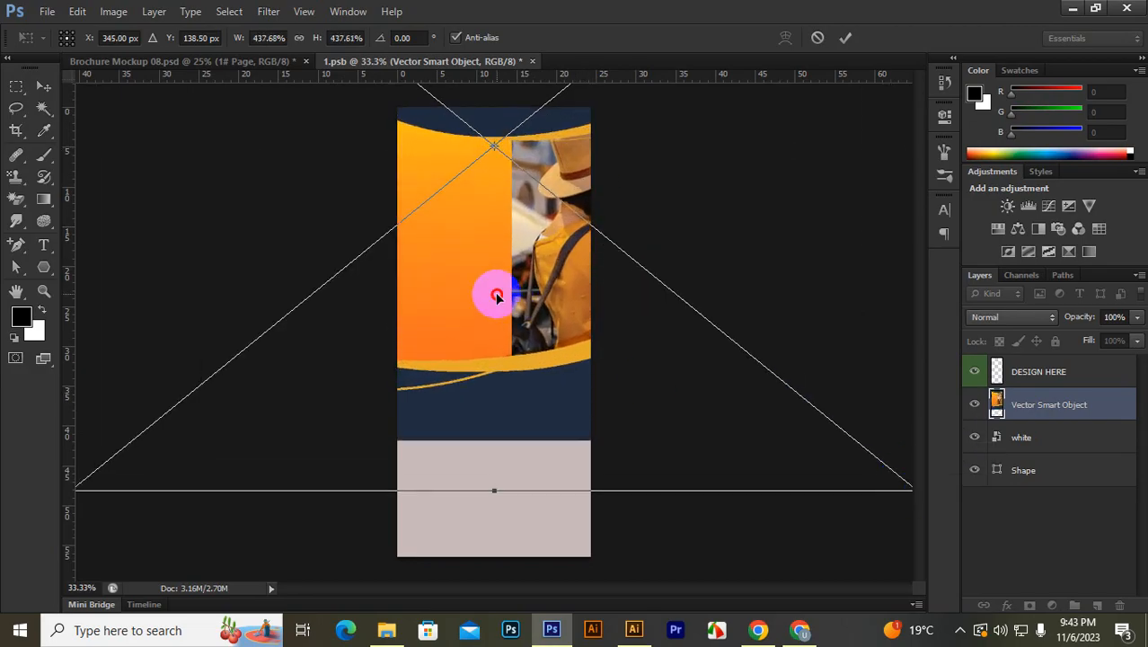
drag(487, 296, 565, 321)
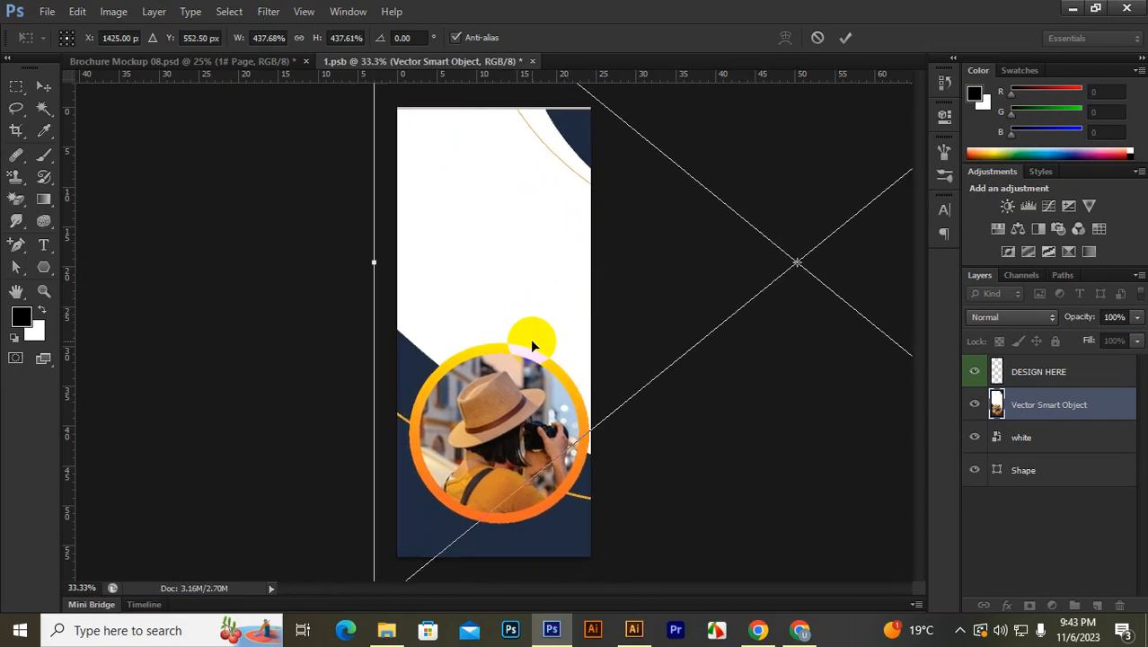
scroll(530, 340, down, 1)
scroll(499, 336, down, 1)
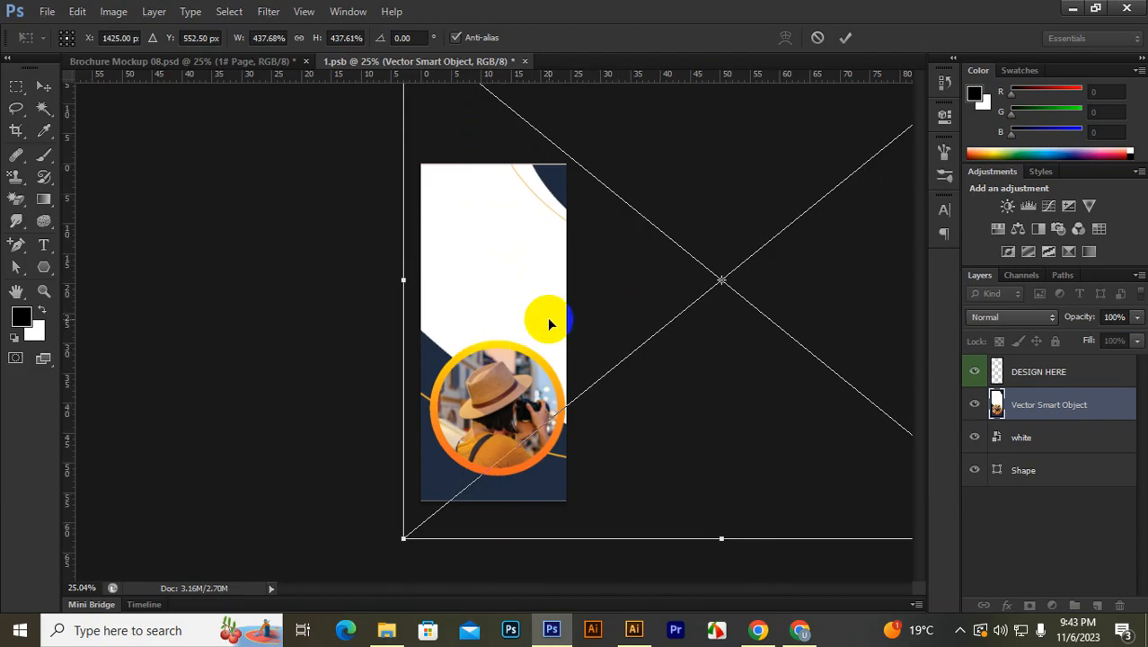
scroll(546, 316, down, 1)
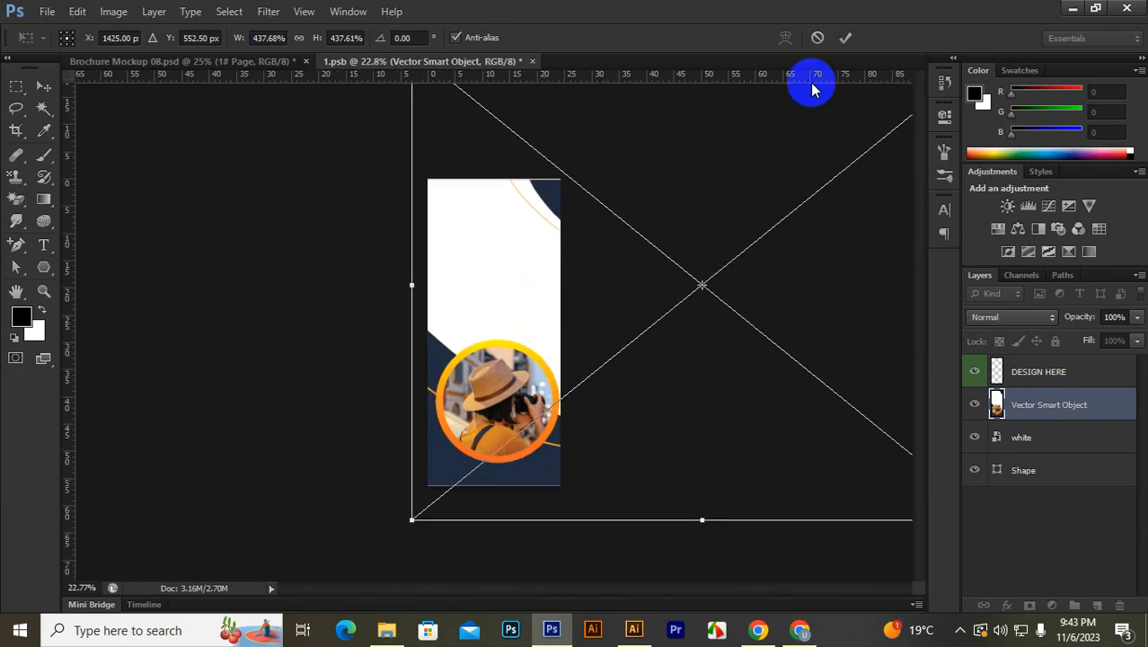
key(Return)
key(b)
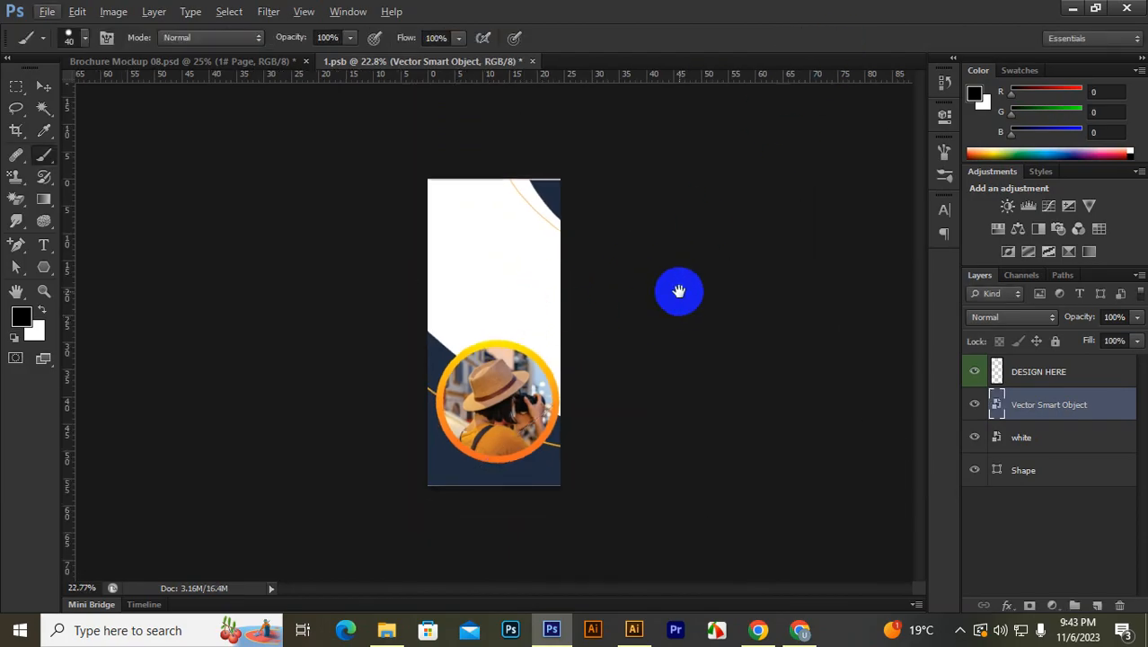
Step: Enlarge the spread slightly with Free Transform to about 271% so it covers the whole page, and commit it
key(ctrl+t)
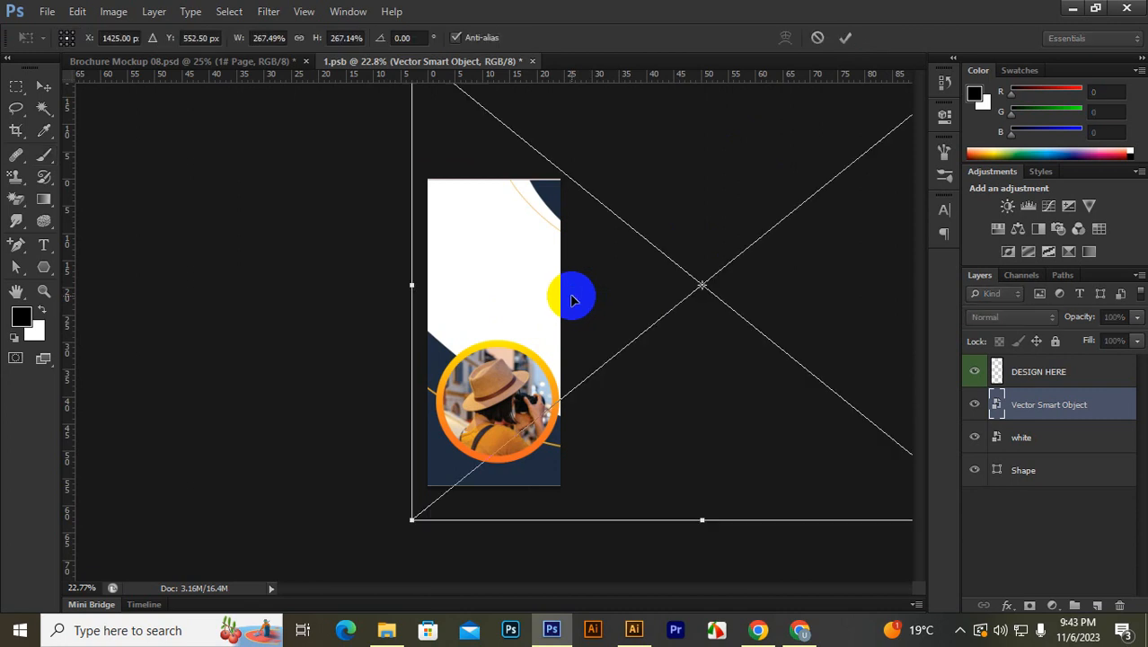
scroll(539, 301, down, 4)
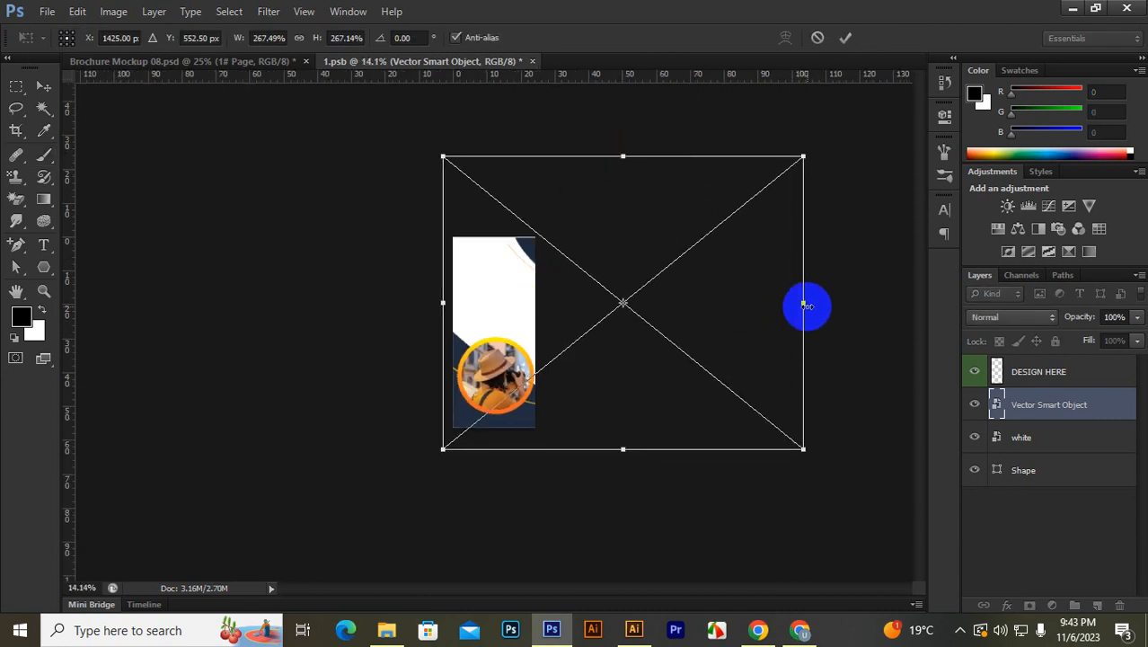
drag(802, 447, 803, 450)
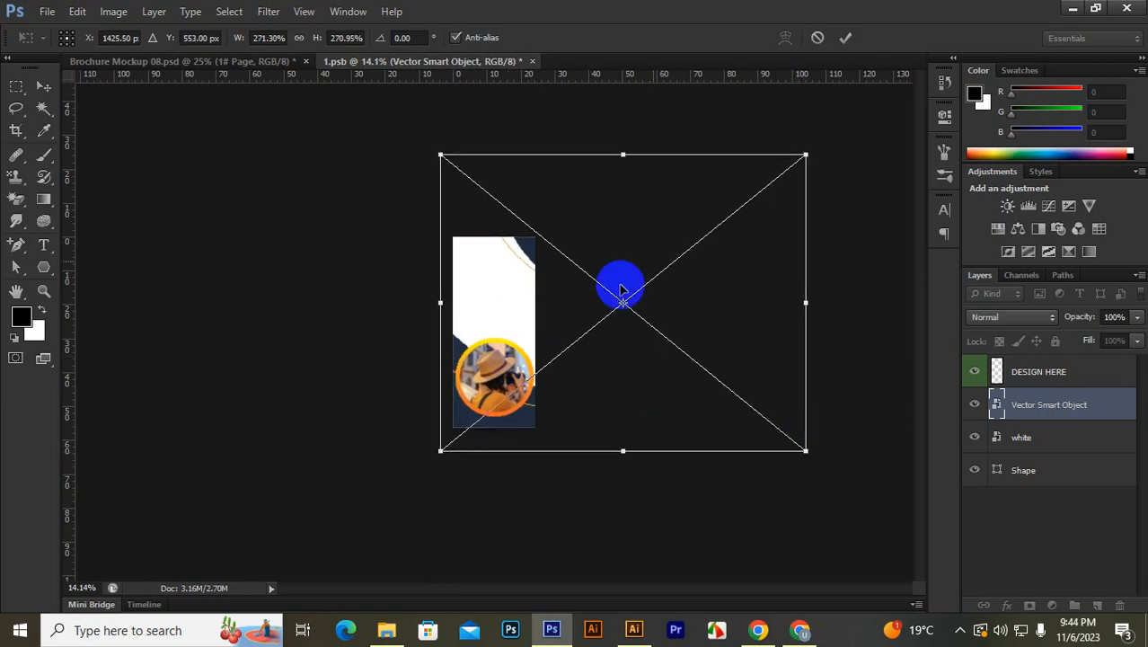
click(845, 36)
key(b)
Step: Shift the spread slightly right with the Move tool, save 1.psb, and return to the brochure mockup
scroll(483, 360, up, 1)
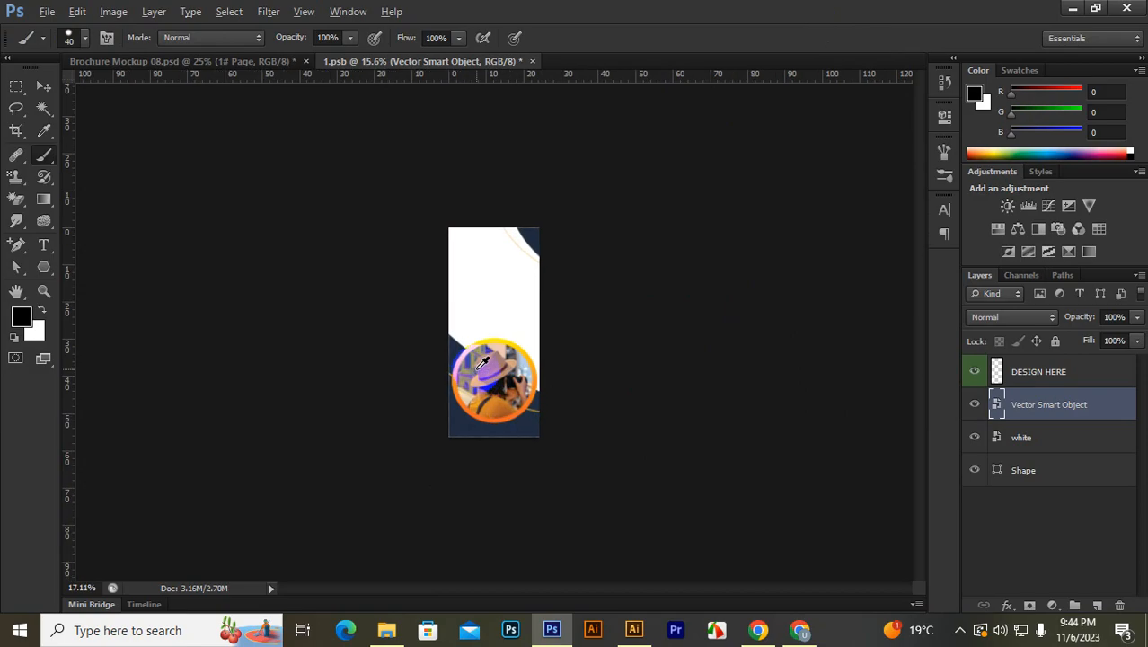
scroll(483, 359, up, 2)
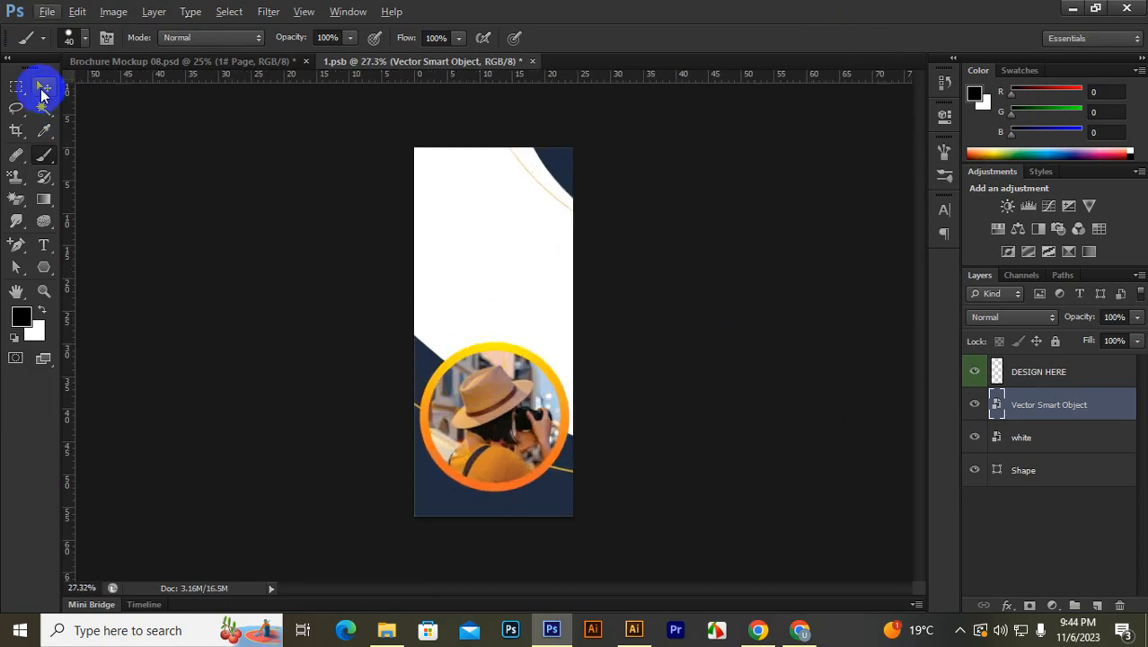
click(43, 89)
mouse_move(482, 320)
mouse_down()
mouse_move(513, 315)
mouse_move(495, 319)
mouse_up()
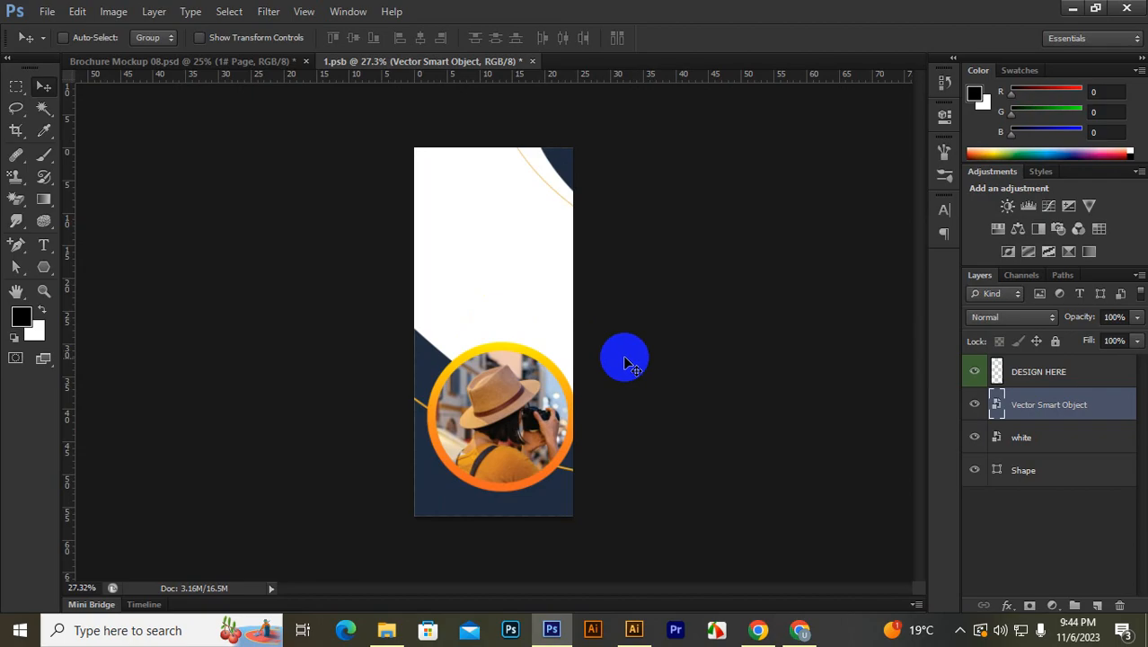
mouse_move(526, 367)
mouse_down()
mouse_move(522, 348)
mouse_move(519, 369)
mouse_up()
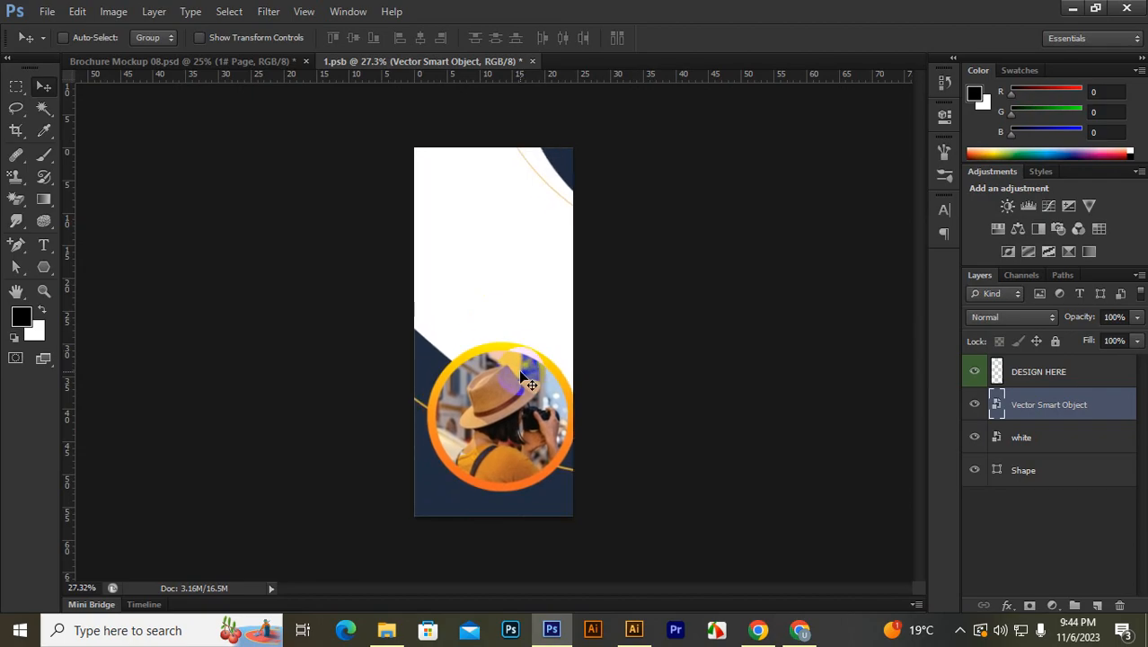
key(ctrl+s)
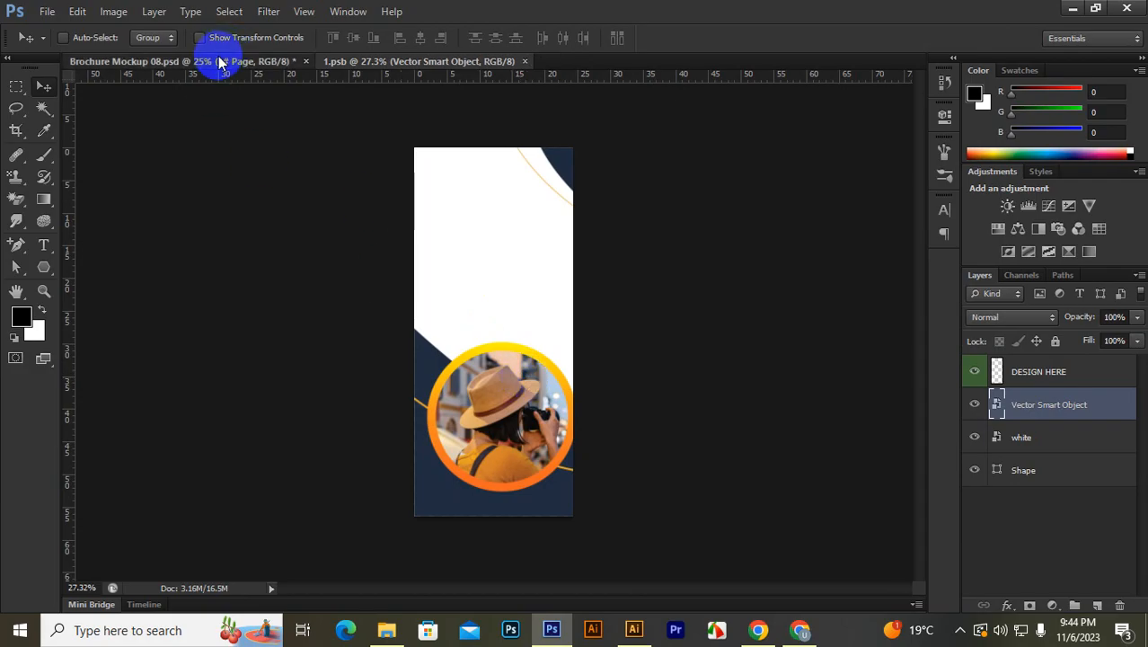
click(220, 61)
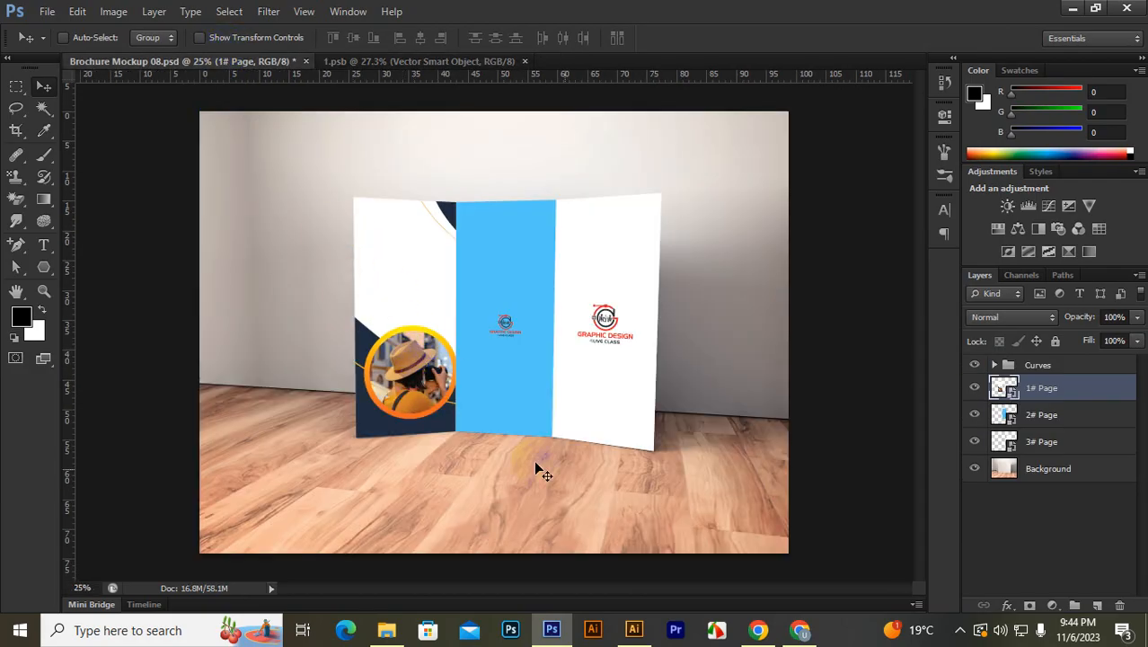
Step: Hide and show the 2# Page layer to identify its panel, and open its smart object contents for editing
click(975, 414)
click(975, 414)
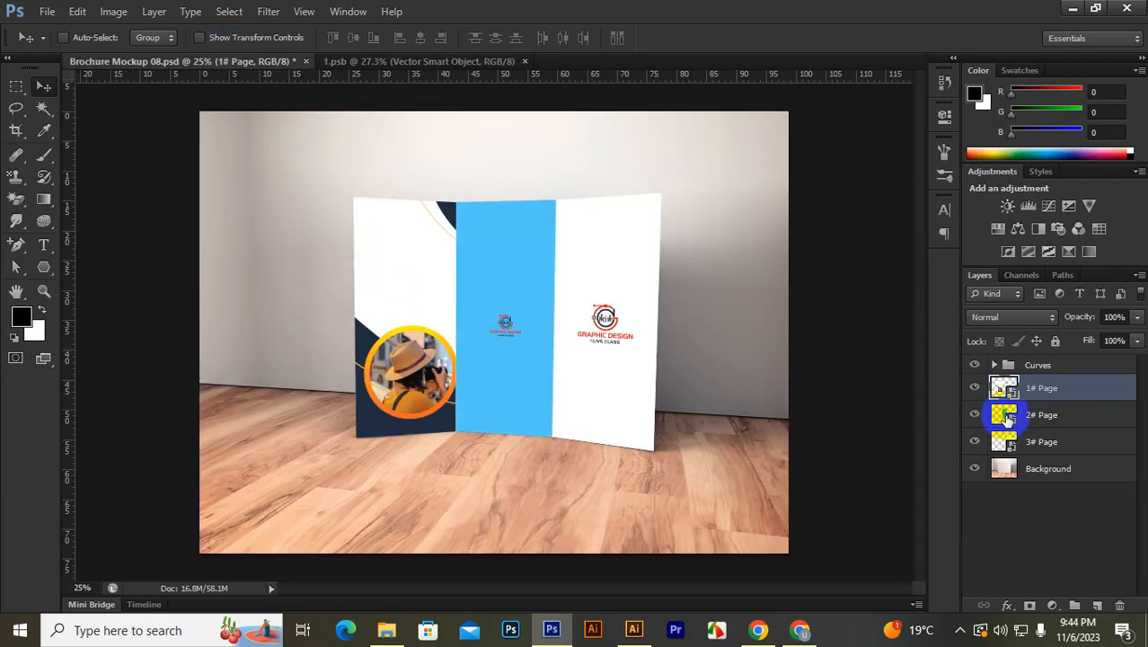
double_click(1003, 414)
click(576, 263)
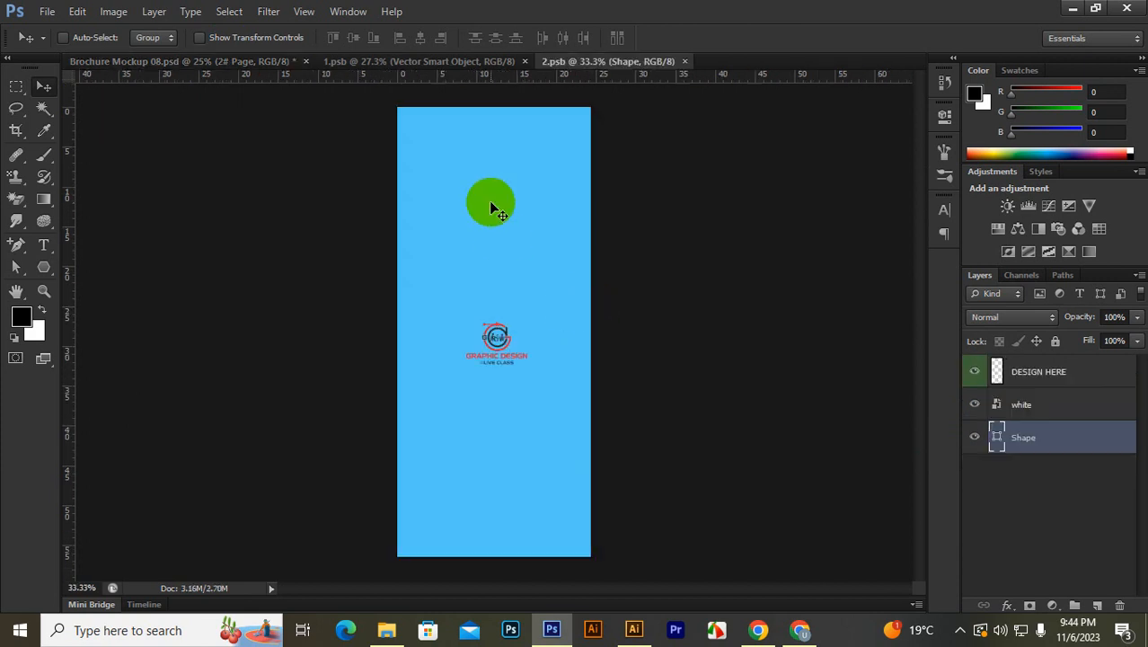
Step: Copy the spread layer from 1.psb into 2.psb, fit its orange middle panel to the page, save, and return to the mockup
click(356, 63)
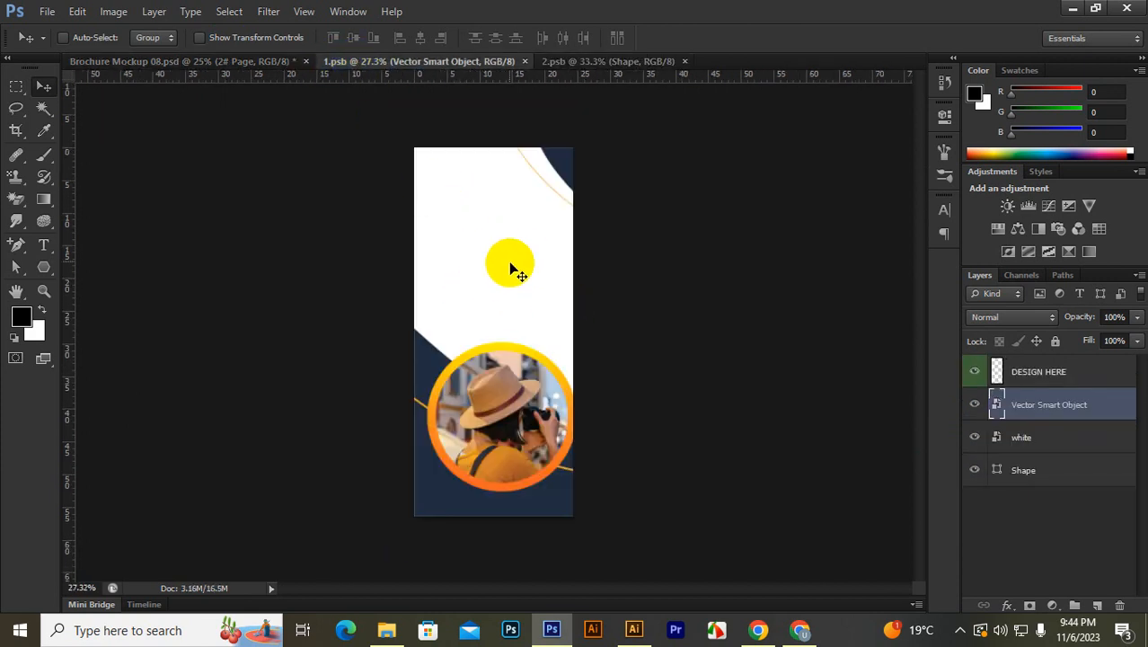
drag(484, 261, 435, 249)
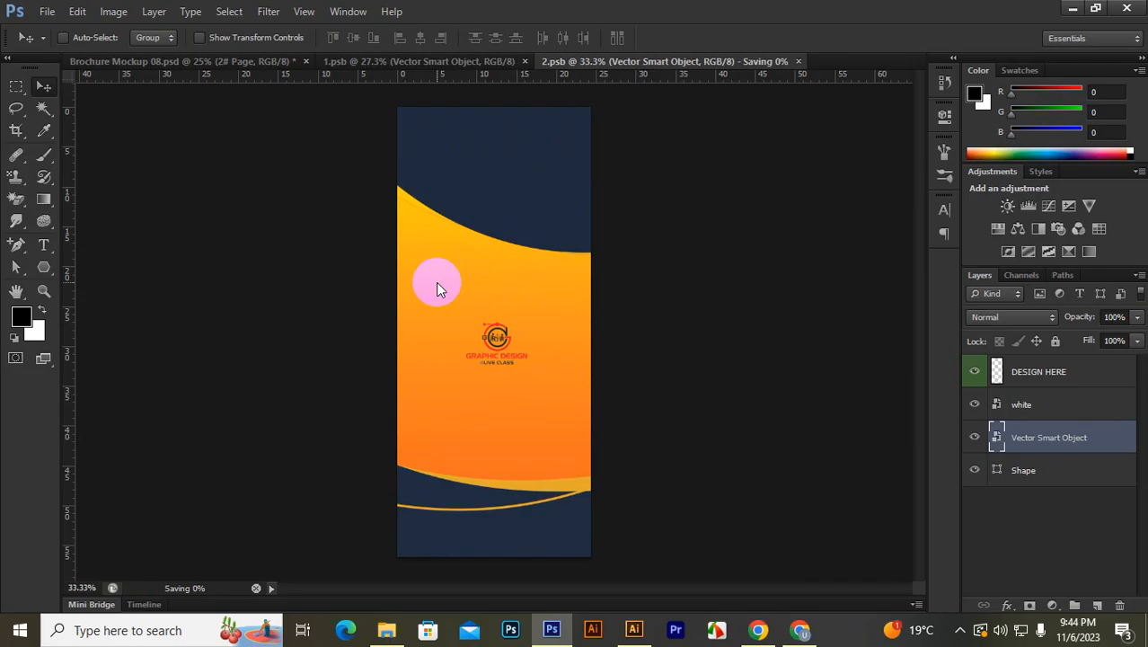
click(270, 63)
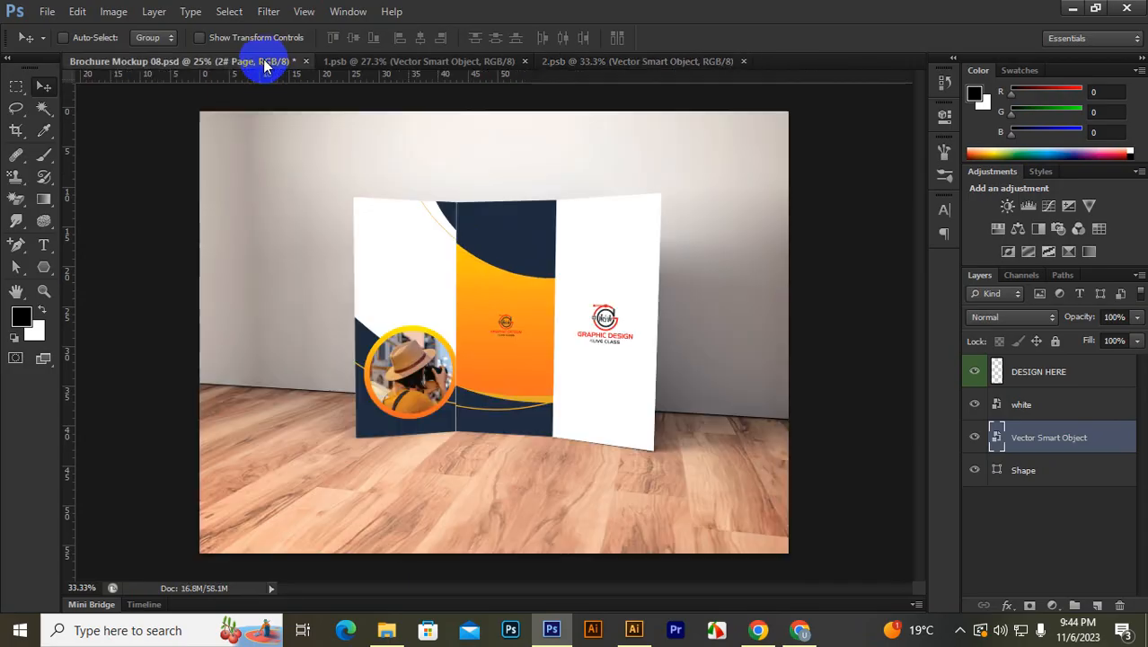
Step: Shift the spread in 1.psb slightly left, save the file, and return to the mockup
click(436, 61)
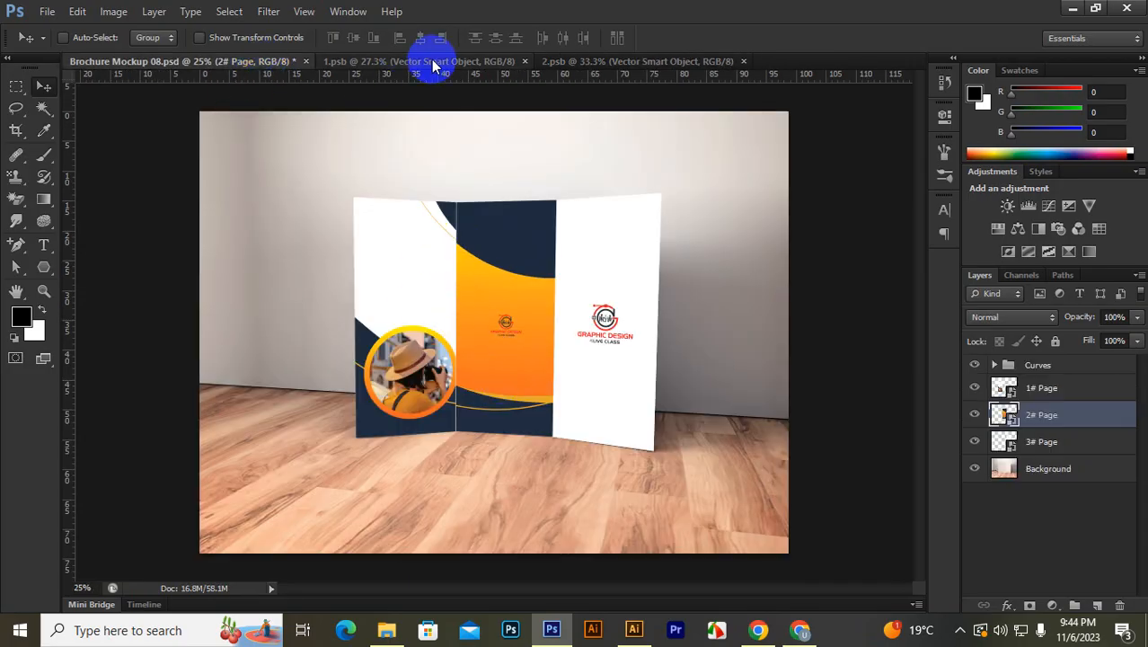
drag(503, 351, 493, 373)
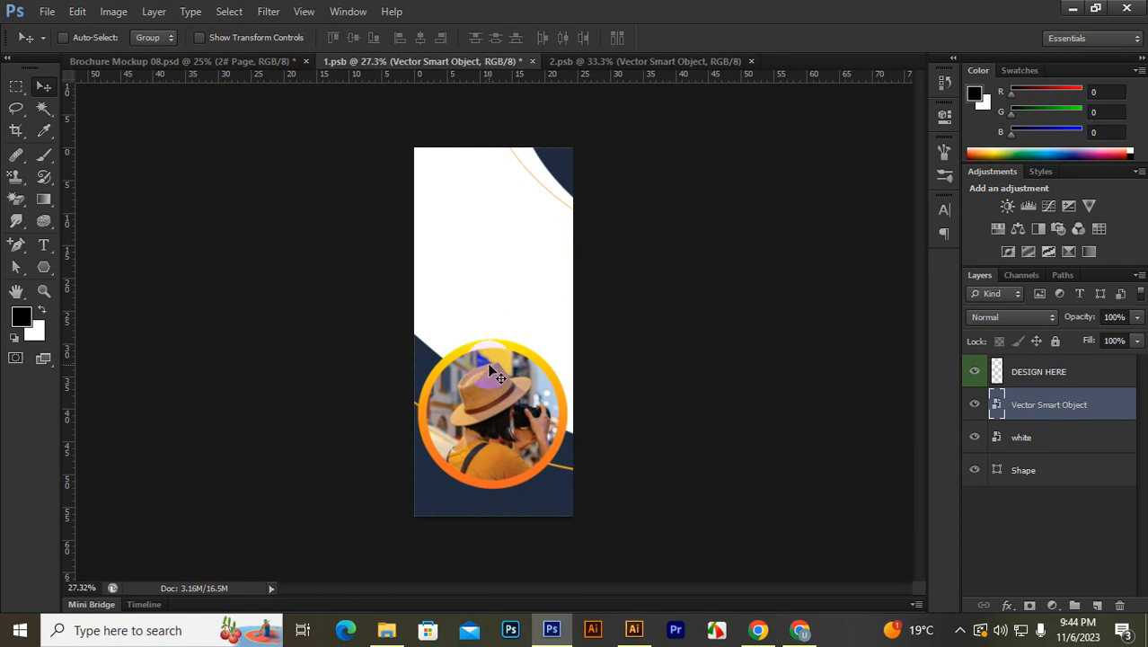
key(ctrl+s)
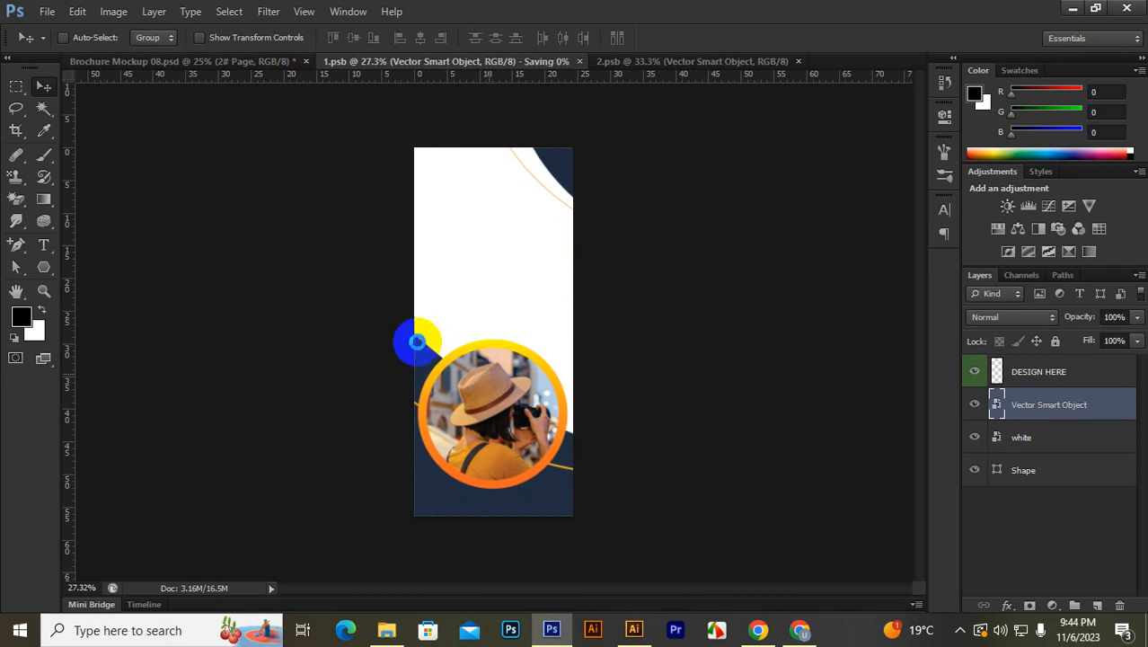
click(249, 64)
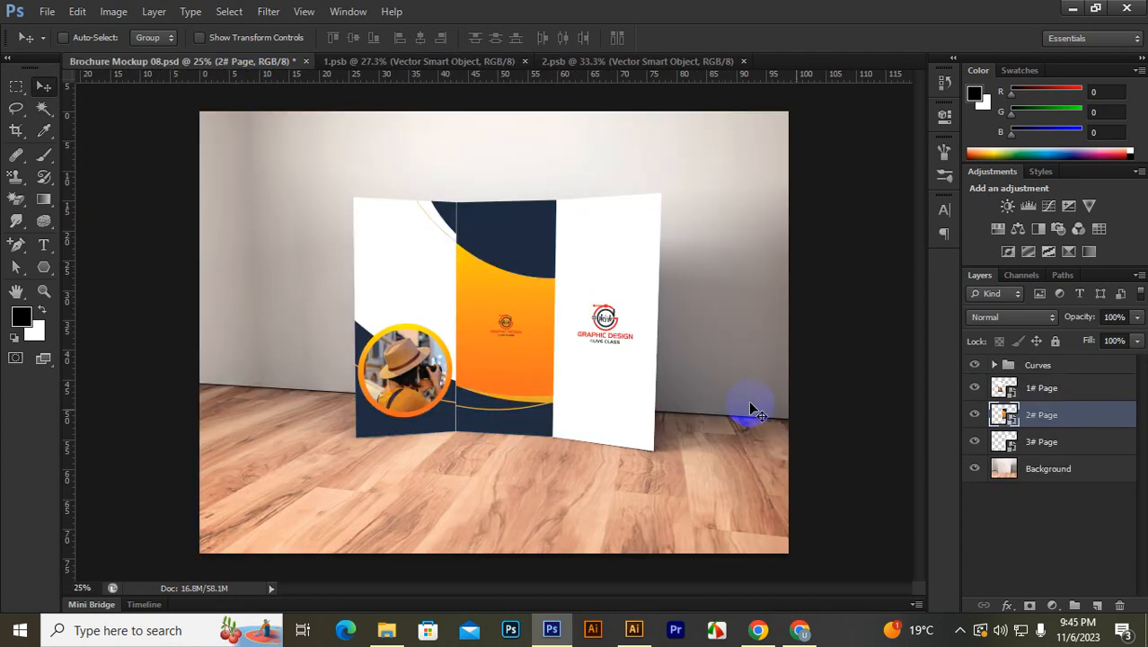
Step: Open the 3# Page smart object's contents, copy the spread layer there from 2.psb, and fit its large photo panel to the page
double_click(1016, 440)
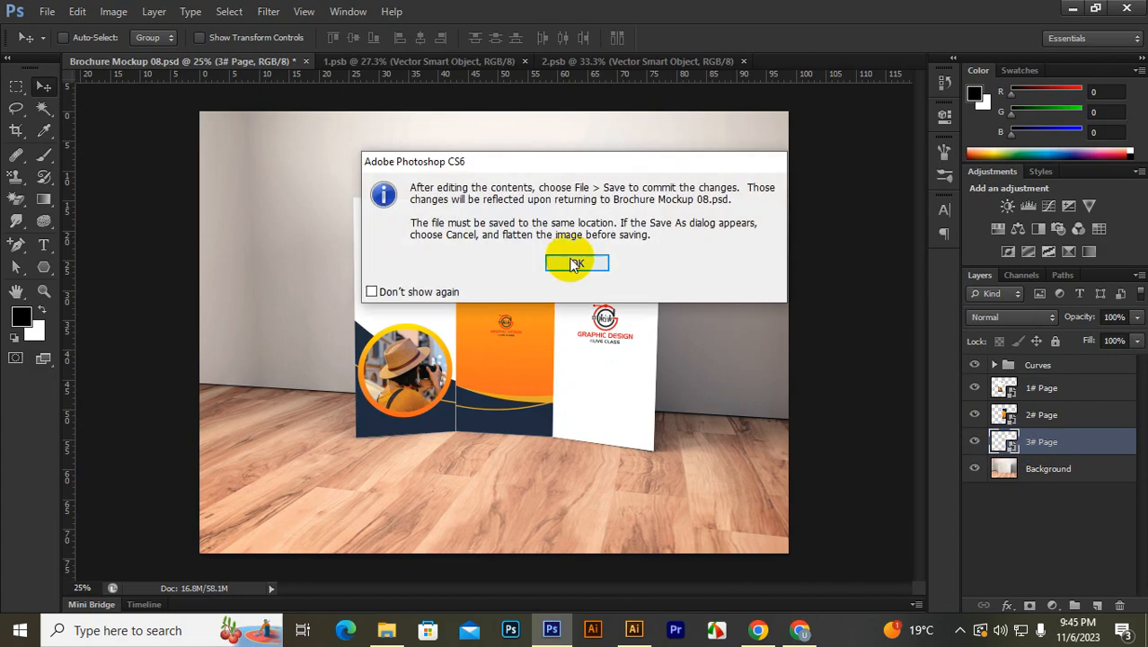
click(575, 263)
click(607, 61)
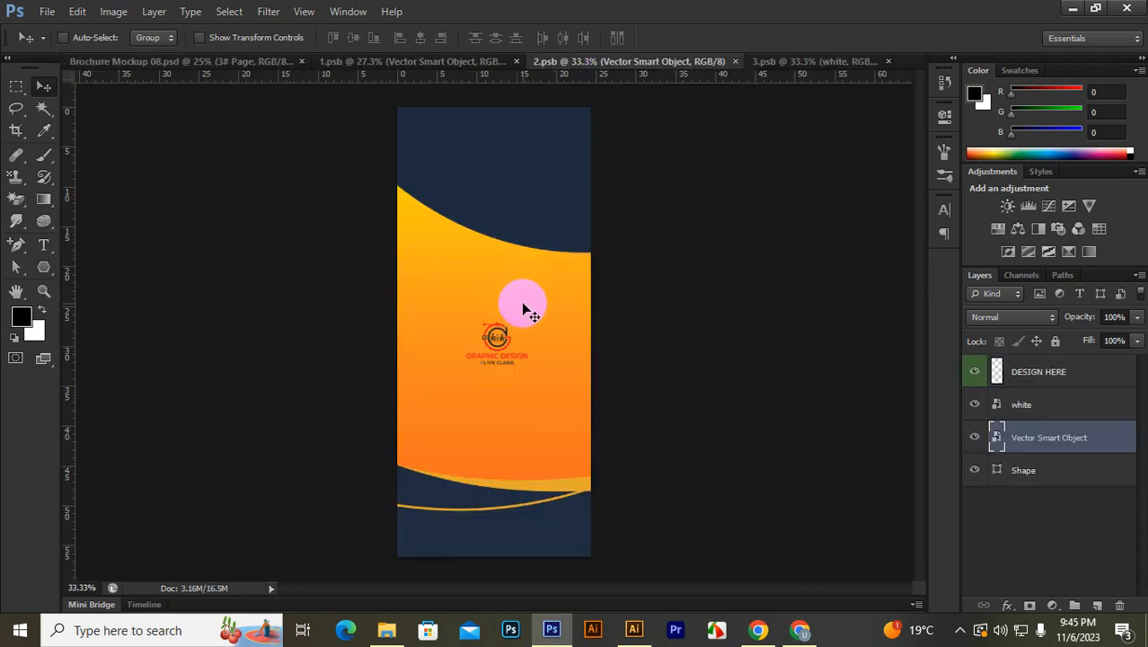
drag(524, 303, 482, 345)
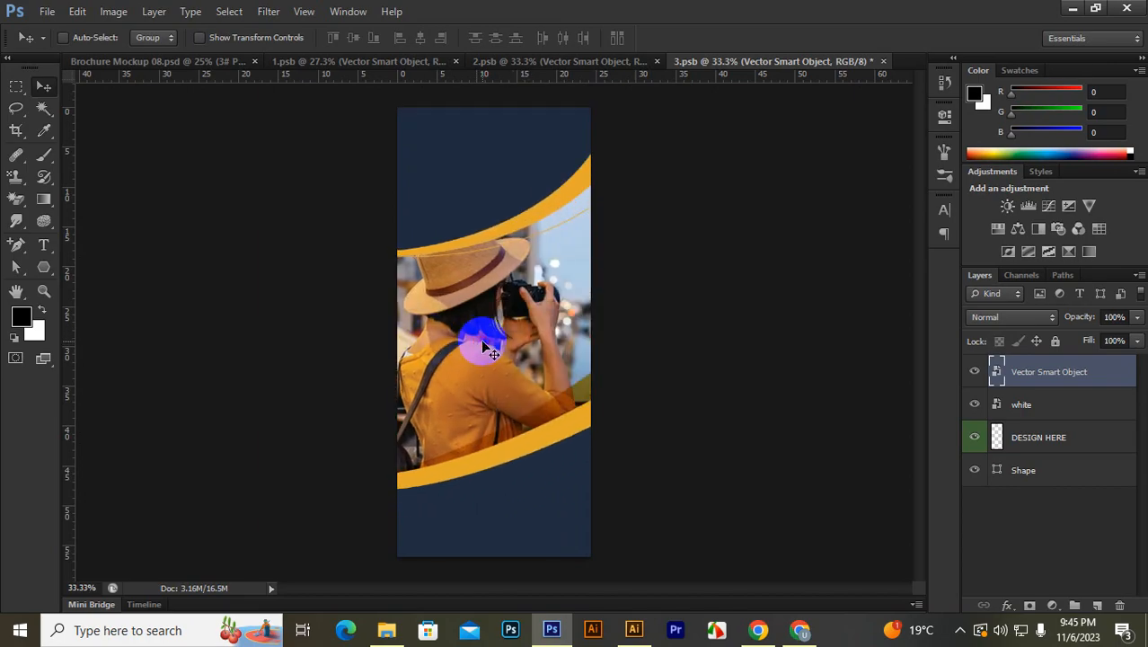
Step: Nudge the spread slightly in 3.psb, save the file, and check the panel joins in the mockup
drag(485, 349, 486, 342)
key(ctrl+s)
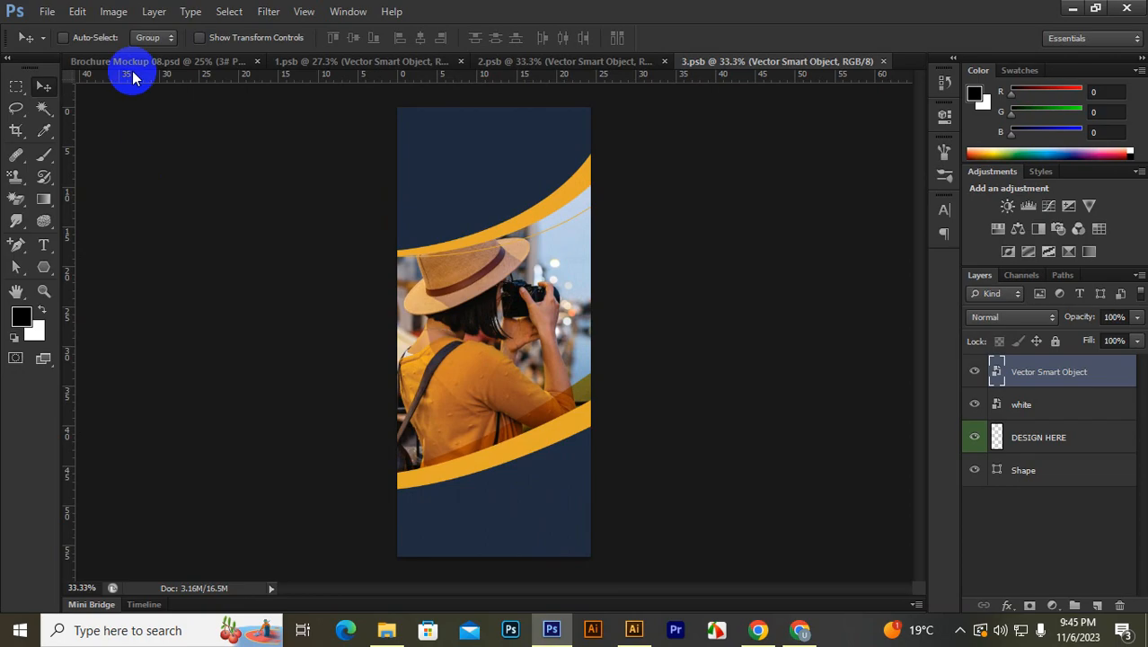
click(132, 66)
scroll(526, 239, up, 3)
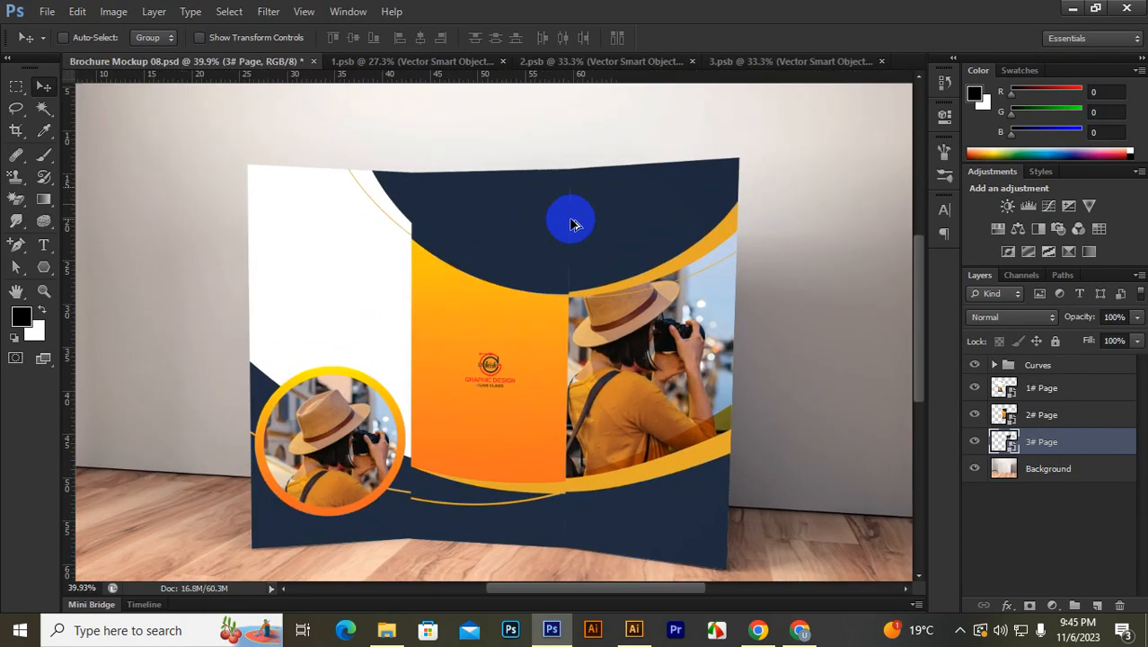
scroll(535, 243, up, 1)
scroll(580, 255, up, 1)
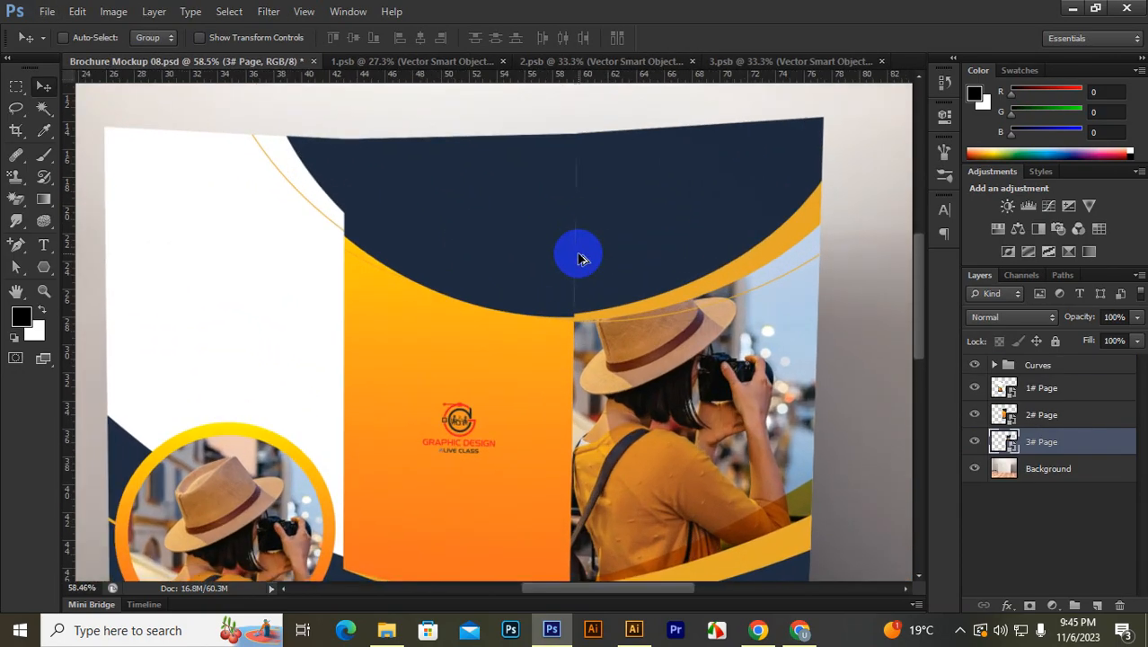
scroll(580, 259, down, 1)
scroll(559, 264, down, 1)
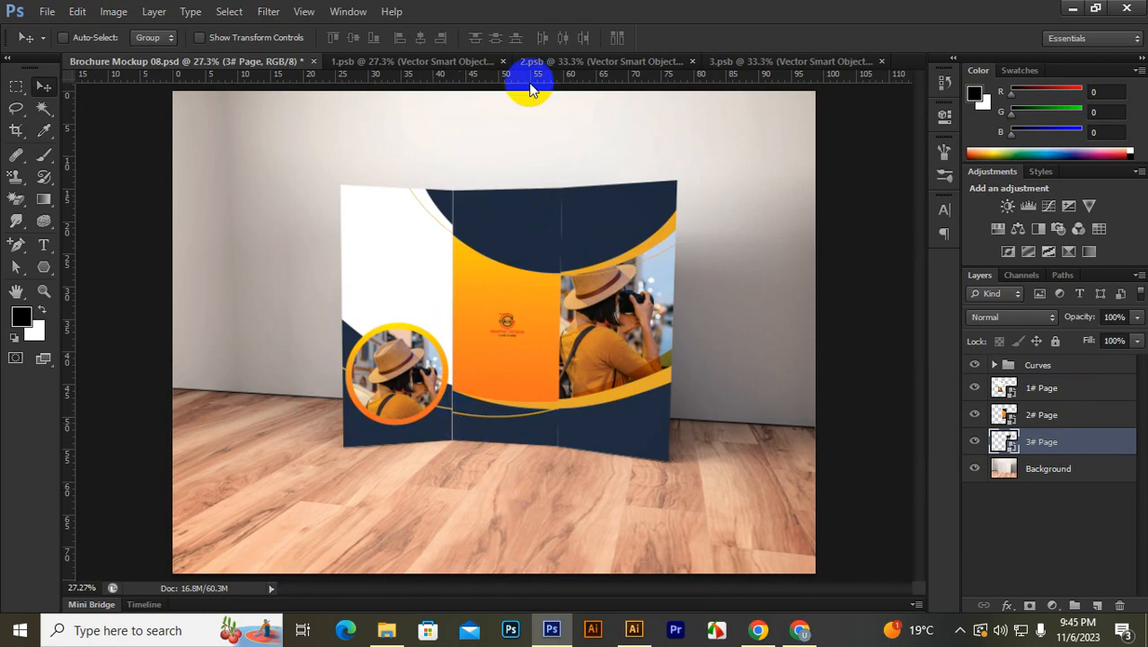
Step: In 2.psb, hide the white and DESIGN HERE layers
click(423, 65)
click(572, 63)
key(ctrl+bracketleft)
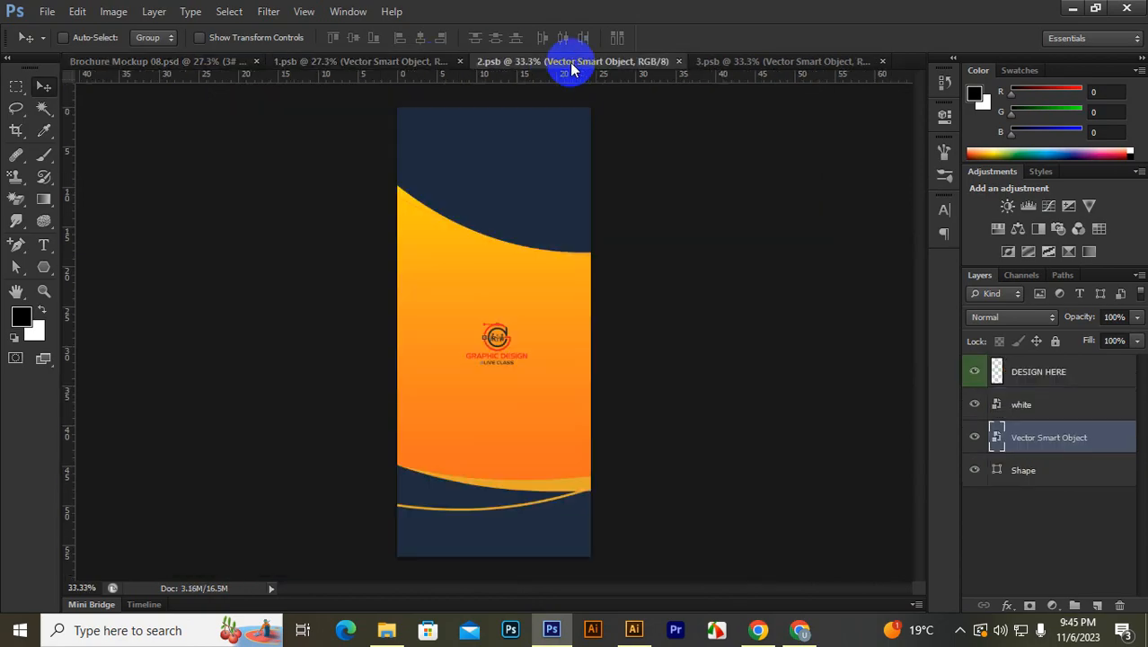
click(521, 355)
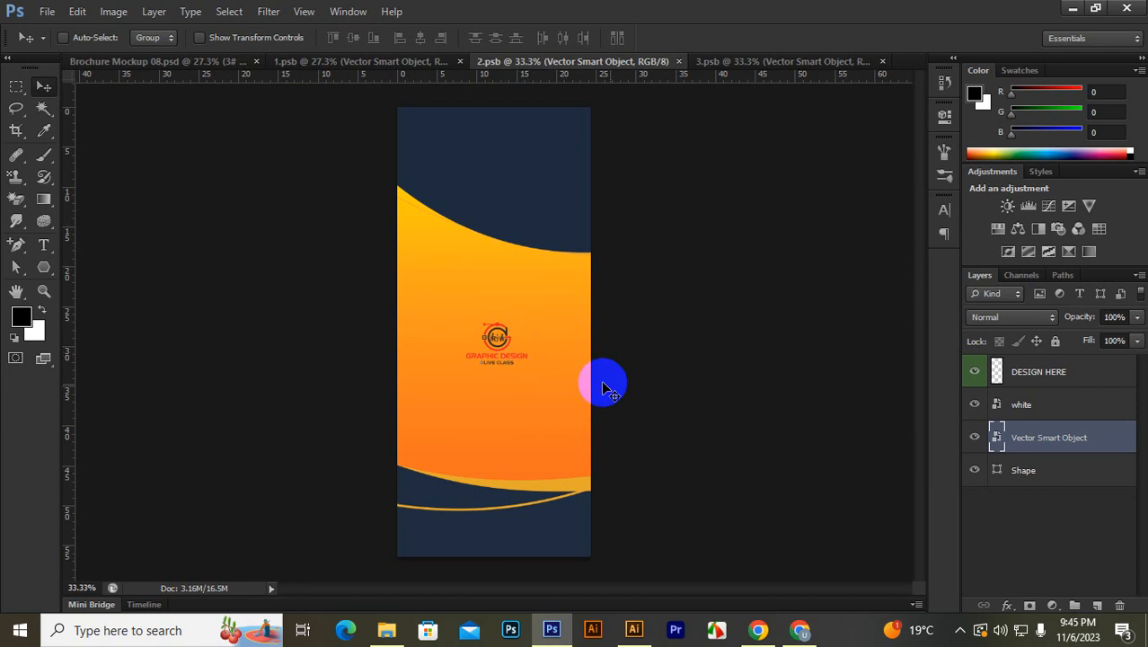
right_click(1043, 449)
right_click(1066, 442)
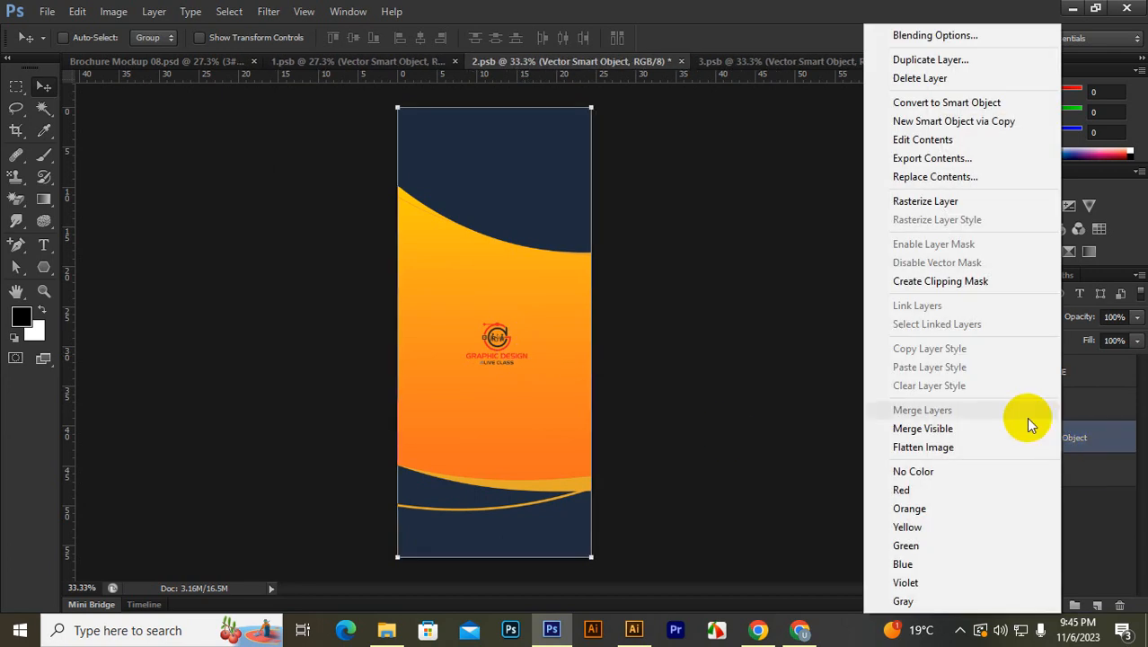
click(792, 328)
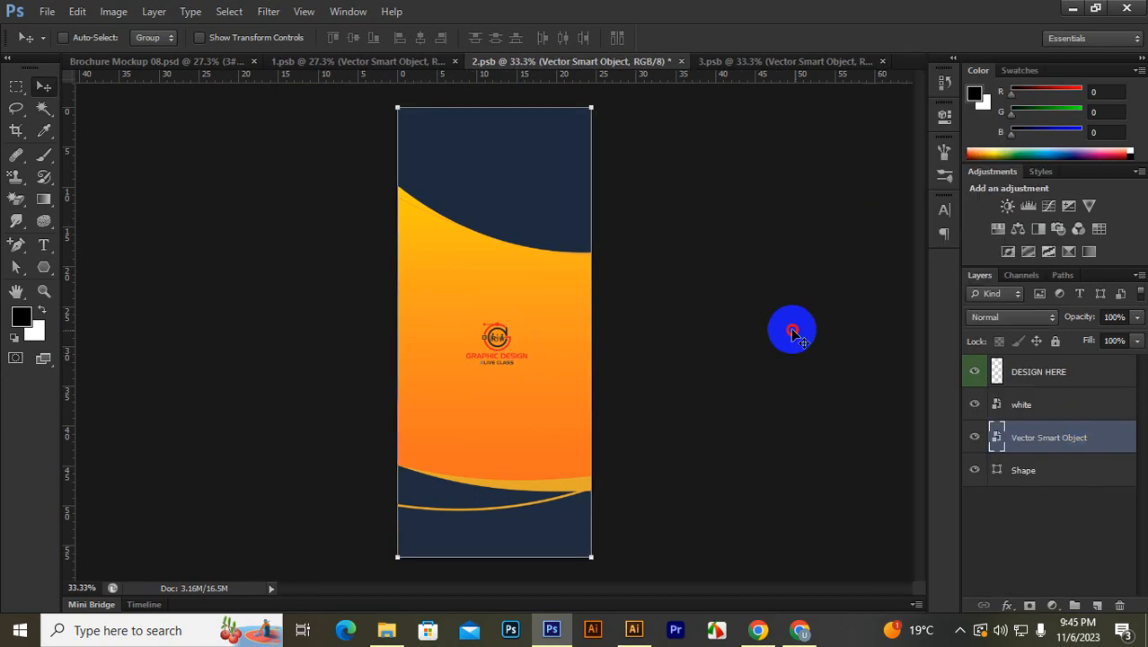
click(972, 404)
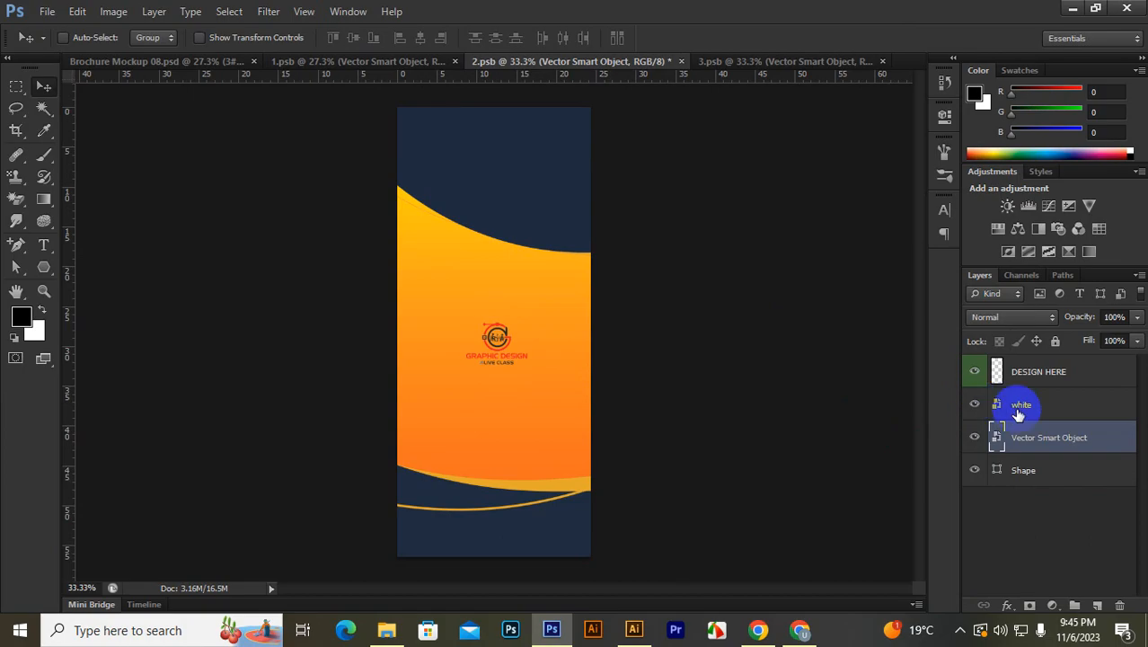
click(974, 405)
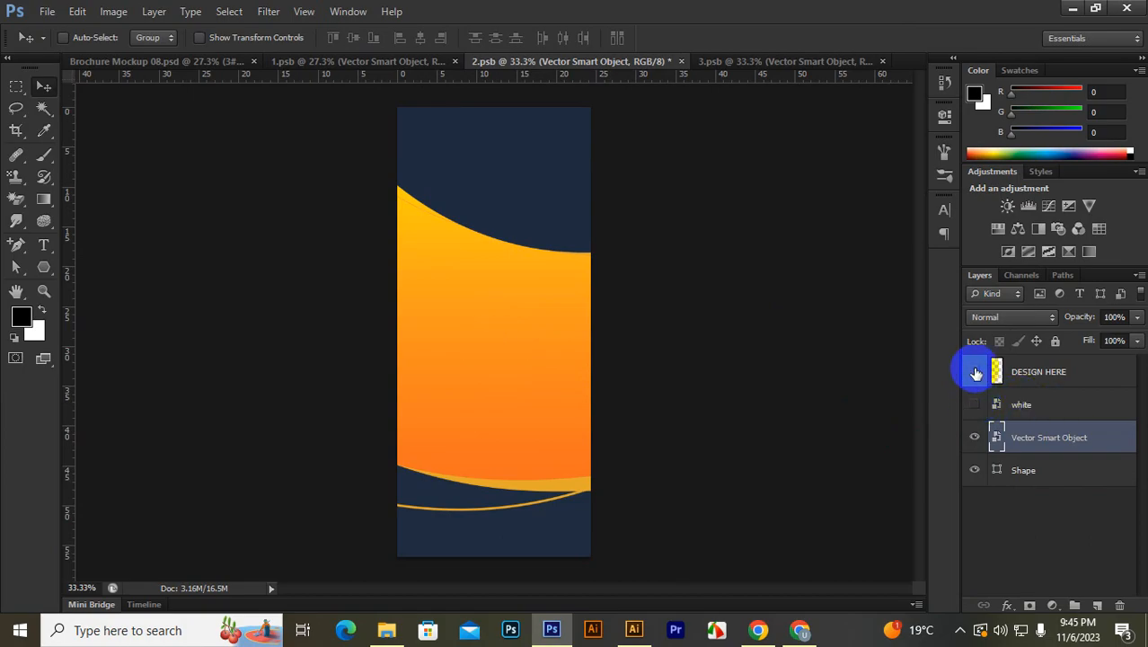
click(976, 372)
click(977, 445)
click(979, 441)
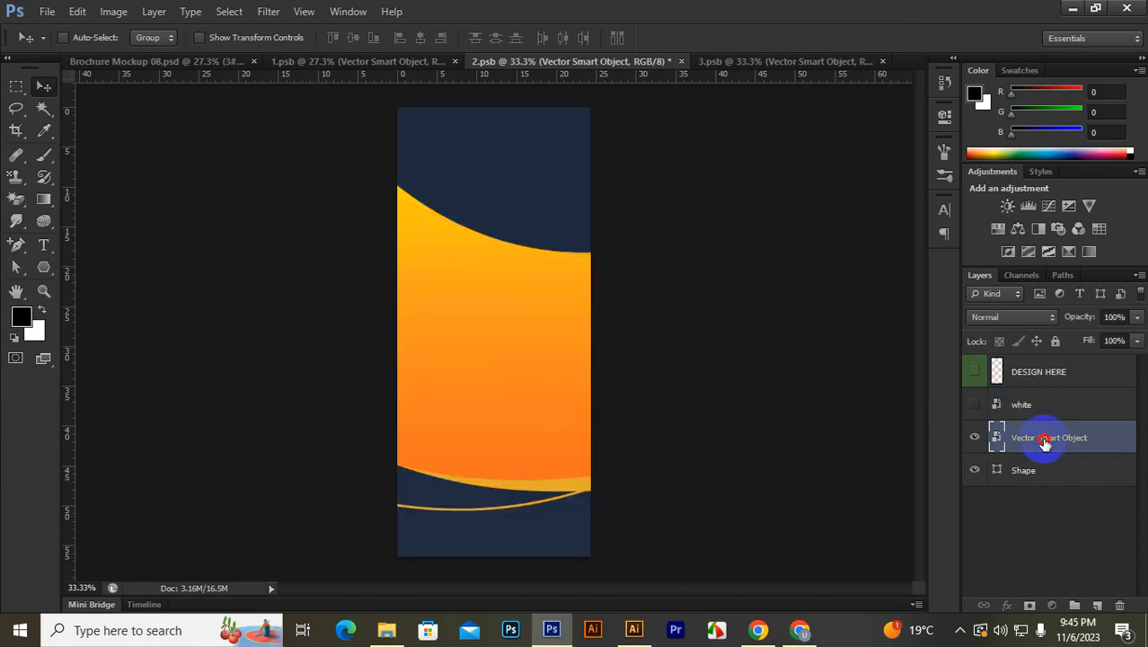
Step: Rasterize the Vector Smart Object layer in 2.psb and check its extent with Free Transform
right_click(1051, 441)
click(910, 200)
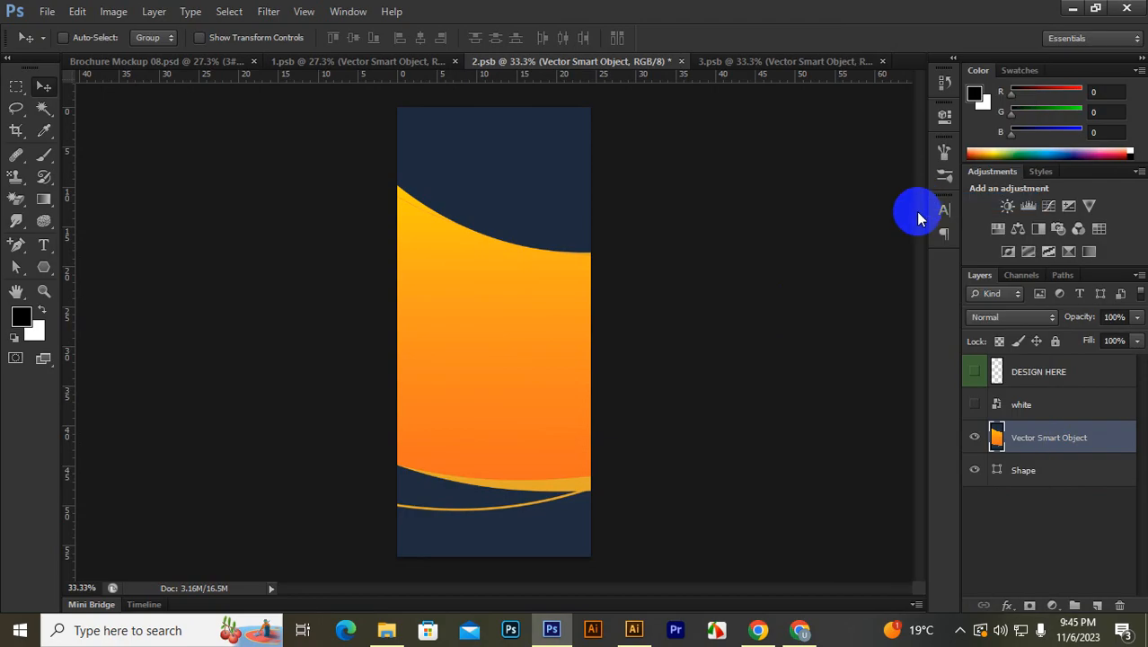
key(ctrl+t)
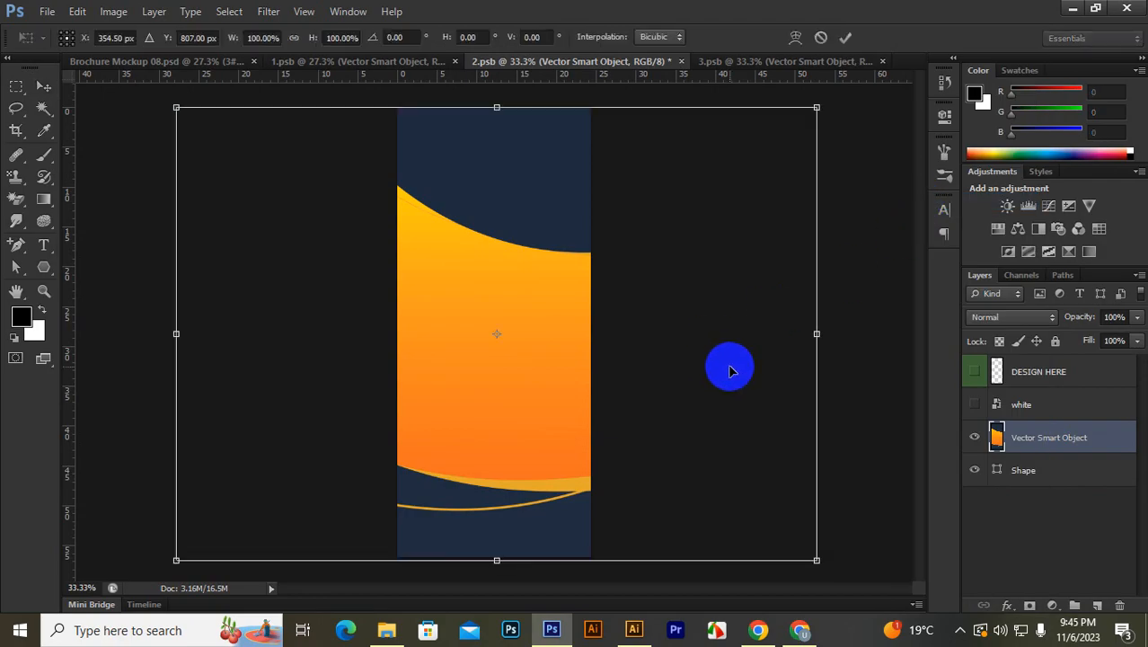
click(846, 39)
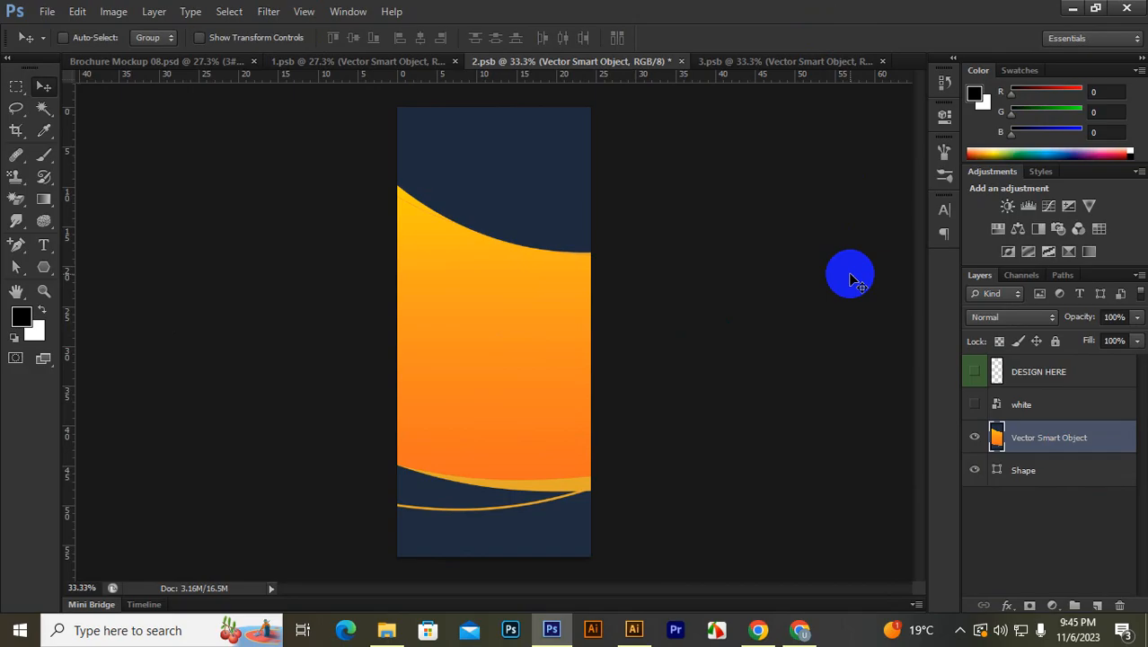
Step: Delete the Vector Smart Object spread layers from 2.psb and 3.psb
key(Delete)
click(744, 62)
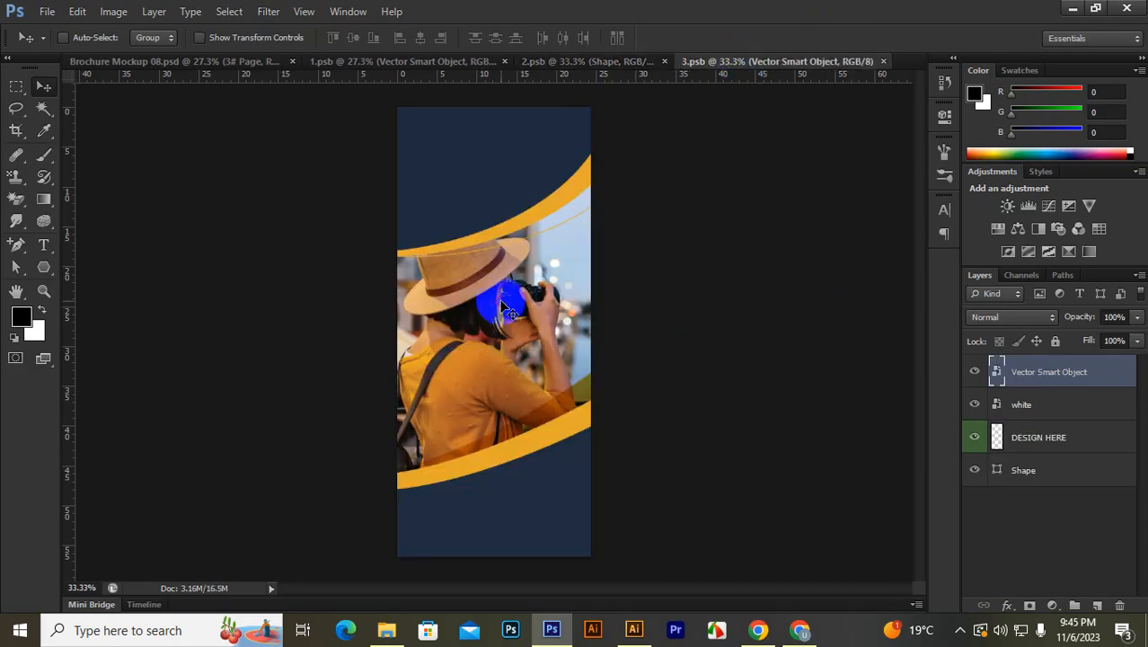
key(Delete)
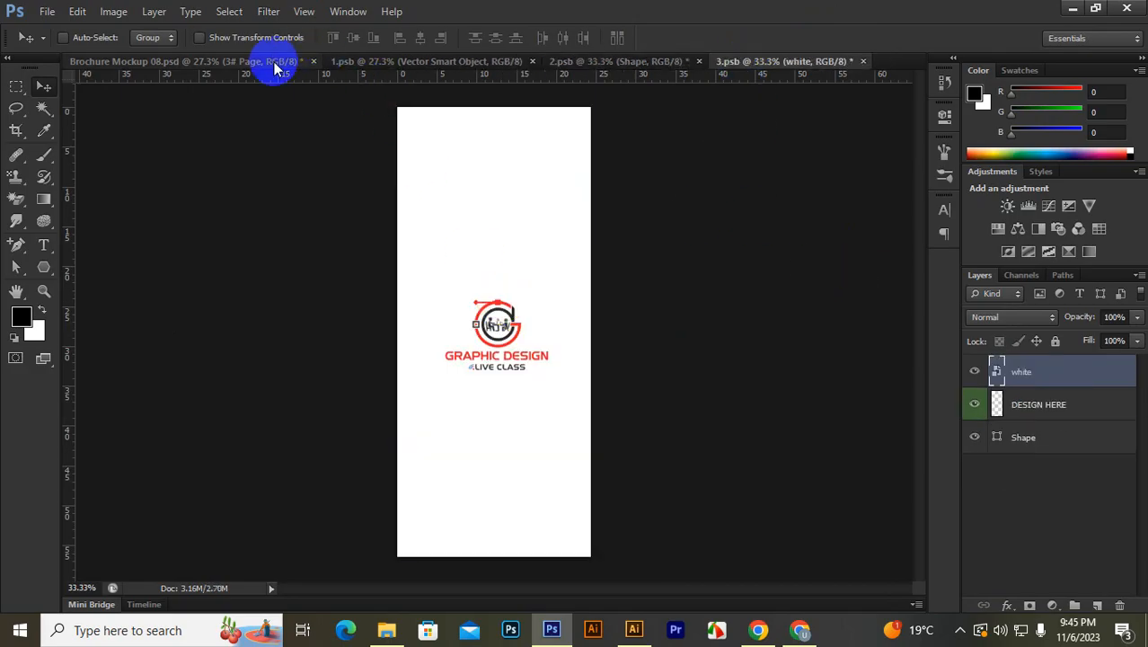
Step: In 1.psb, rasterize the Vector Smart Object spread layer
click(357, 63)
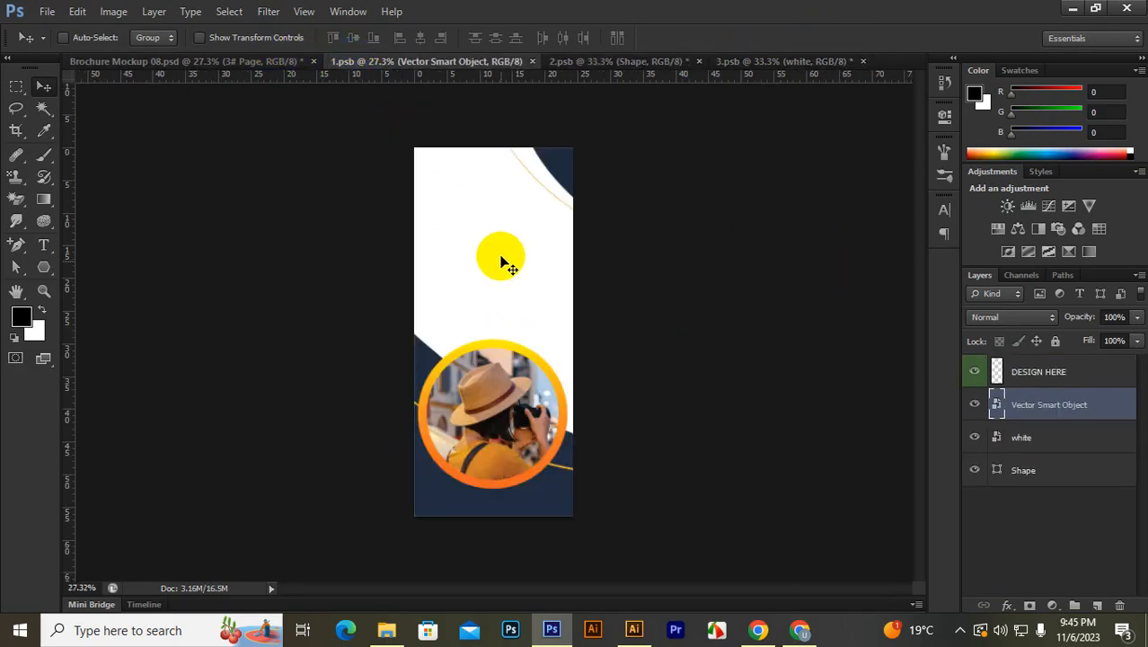
click(976, 405)
click(976, 405)
right_click(1090, 406)
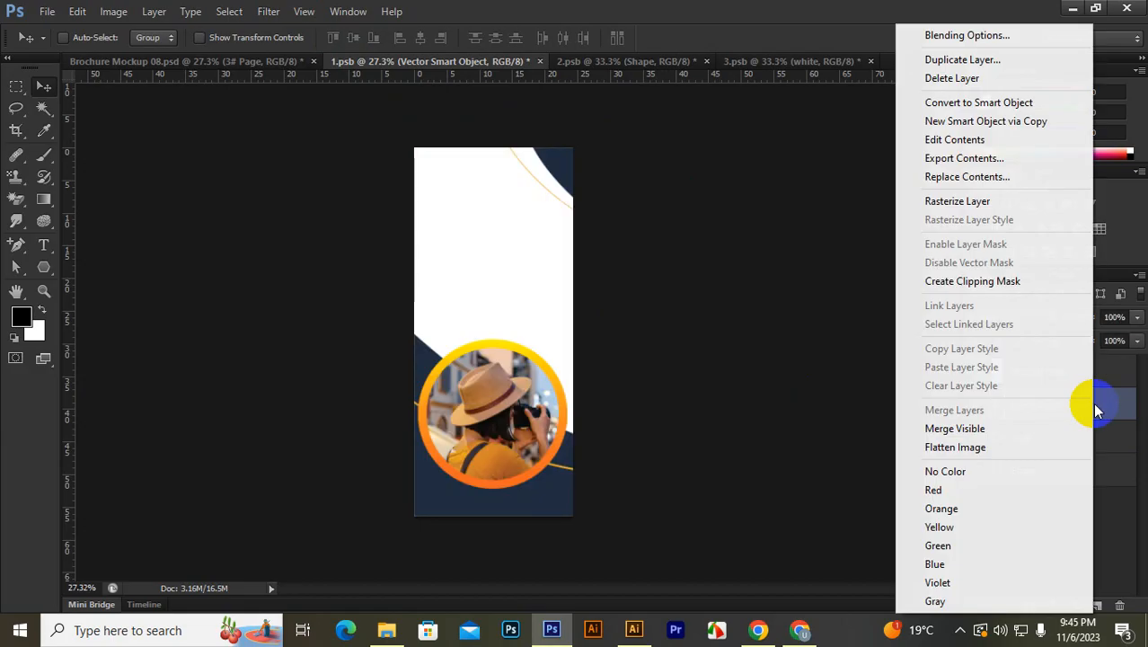
click(982, 200)
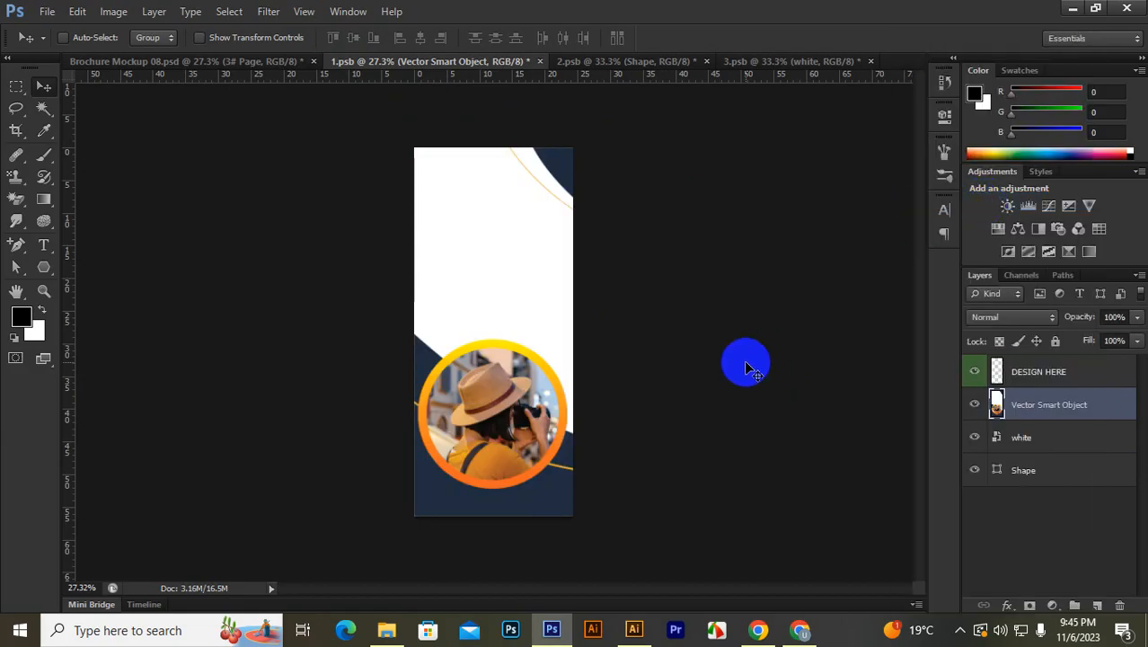
Step: Shift the rasterized spread slightly right in 1.psb with Free Transform and adjust its size to fit the page height
key(ctrl+t)
drag(506, 354, 520, 359)
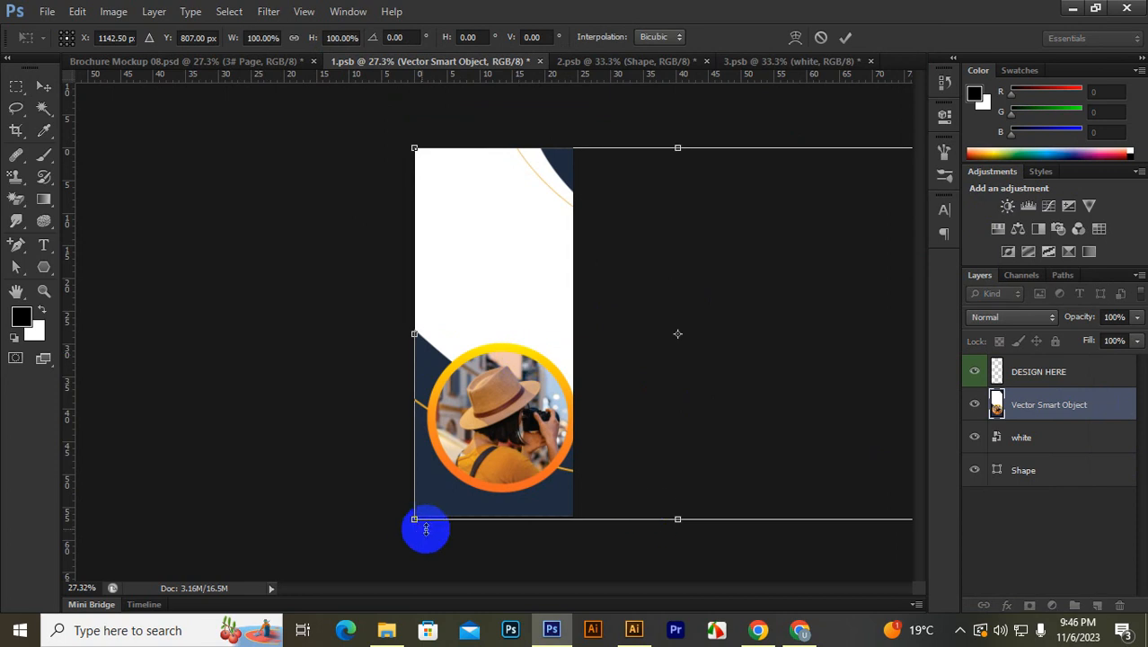
drag(412, 518, 415, 515)
drag(499, 398, 503, 415)
click(845, 37)
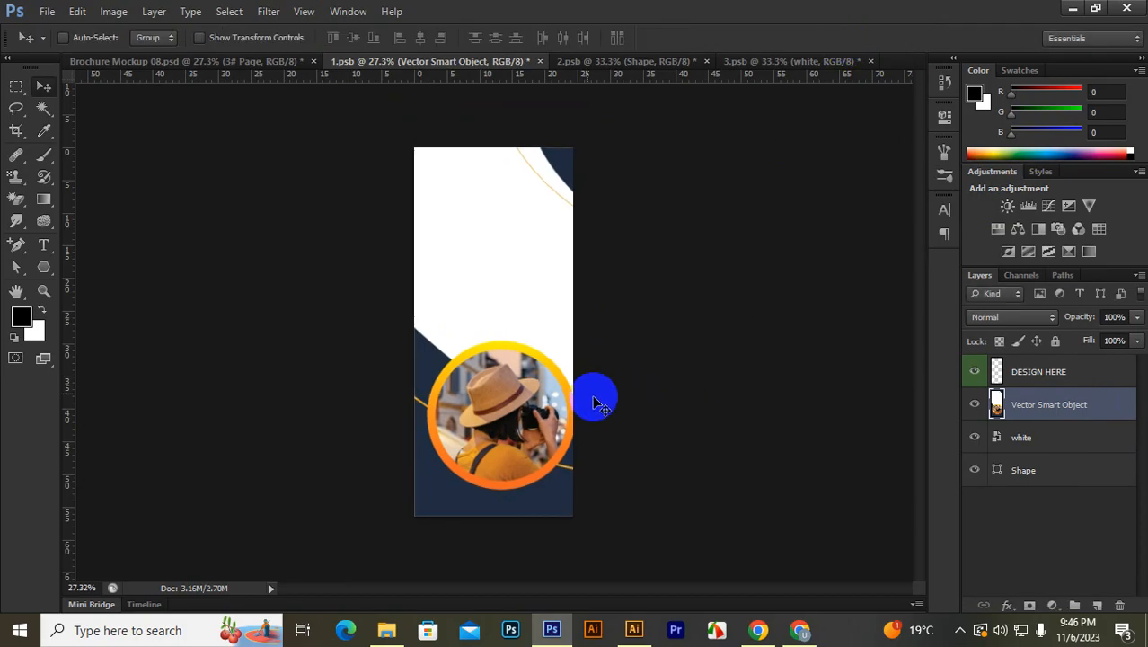
scroll(533, 313, up, 2)
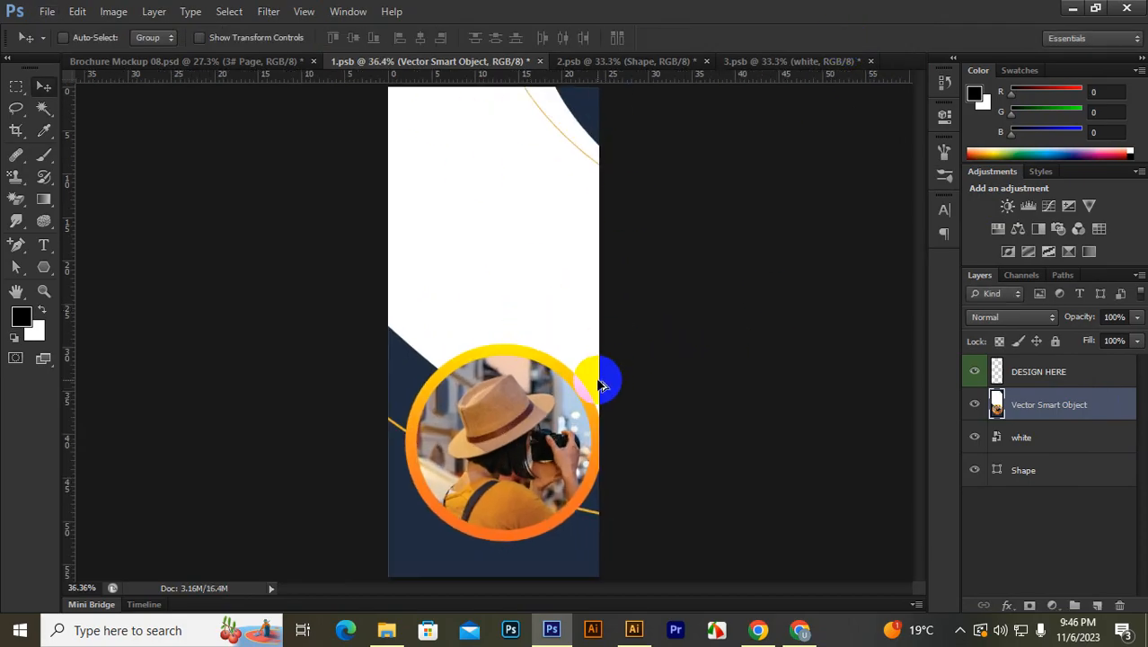
scroll(600, 385, down, 1)
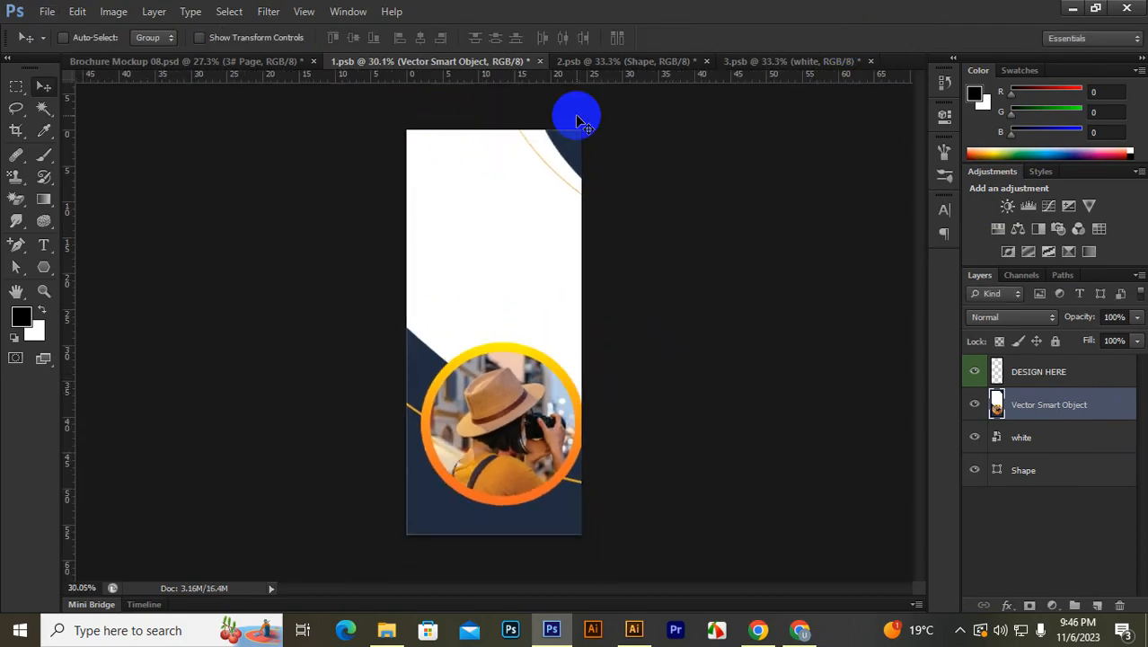
Step: Compare 1.psb with the mockup, move its spread left until the orange panel's edge just shows, and save the file
click(265, 60)
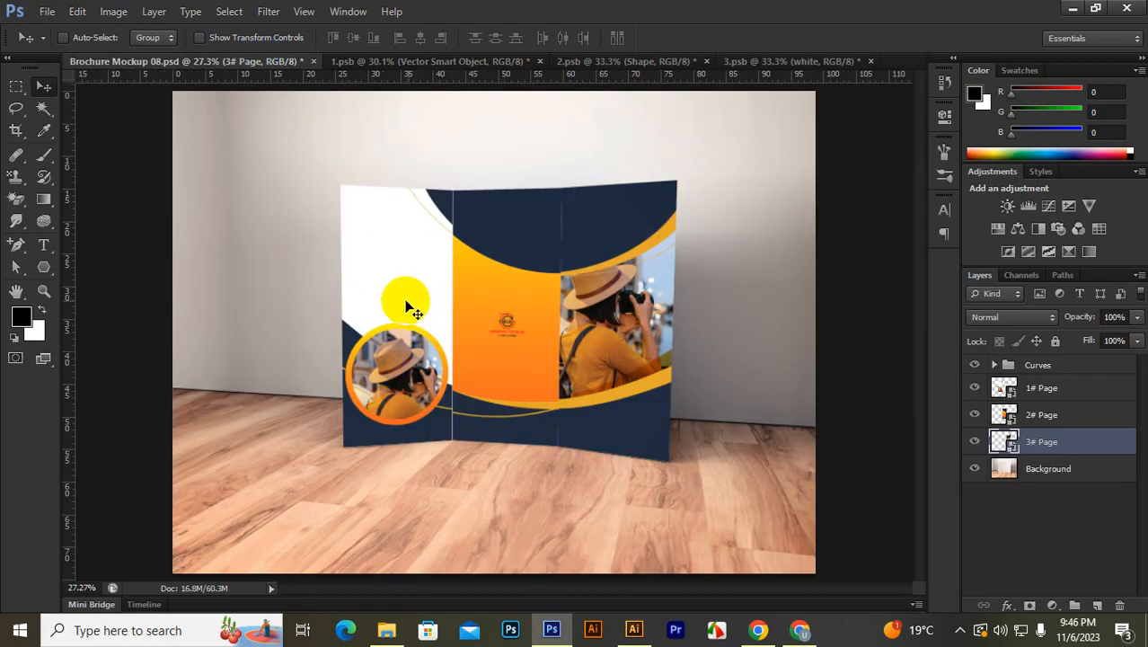
click(456, 61)
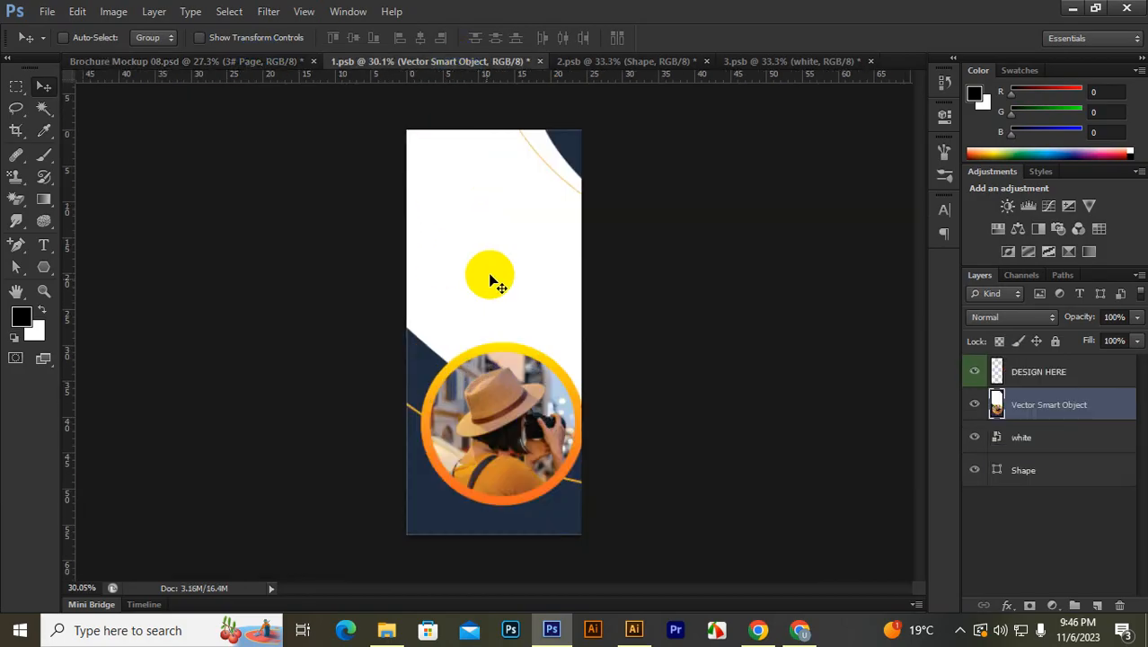
drag(510, 418, 494, 460)
drag(559, 321, 516, 322)
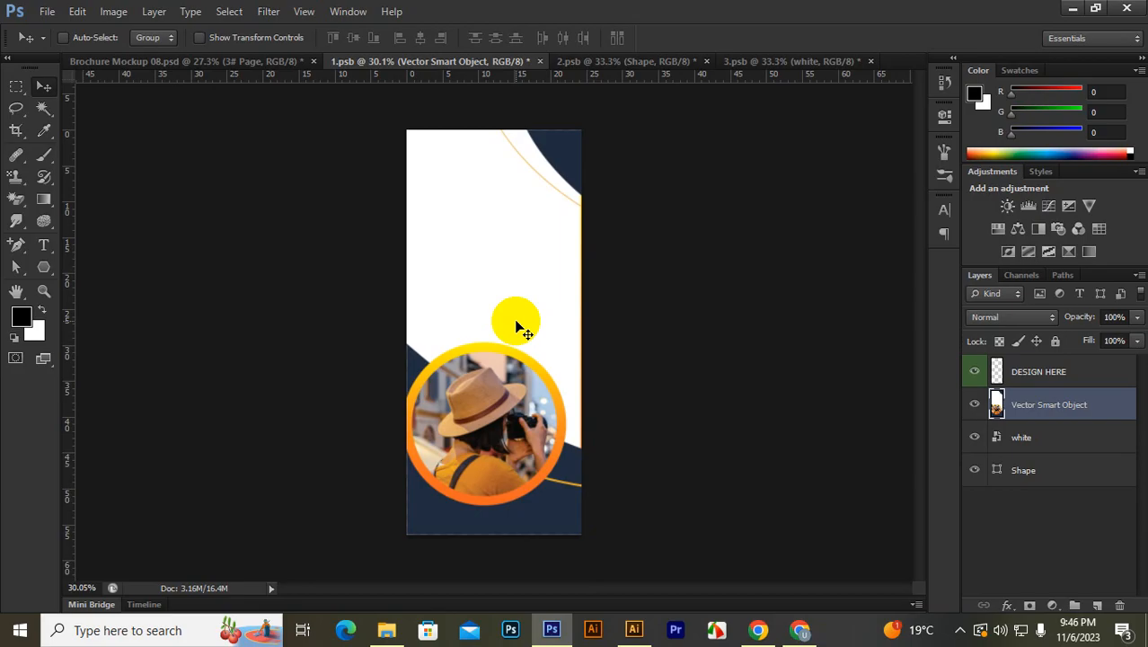
Step: Copy the rasterized spread from 1.psb into 2.psb and centre it vertically and horizontally on the whole page
drag(517, 325, 591, 58)
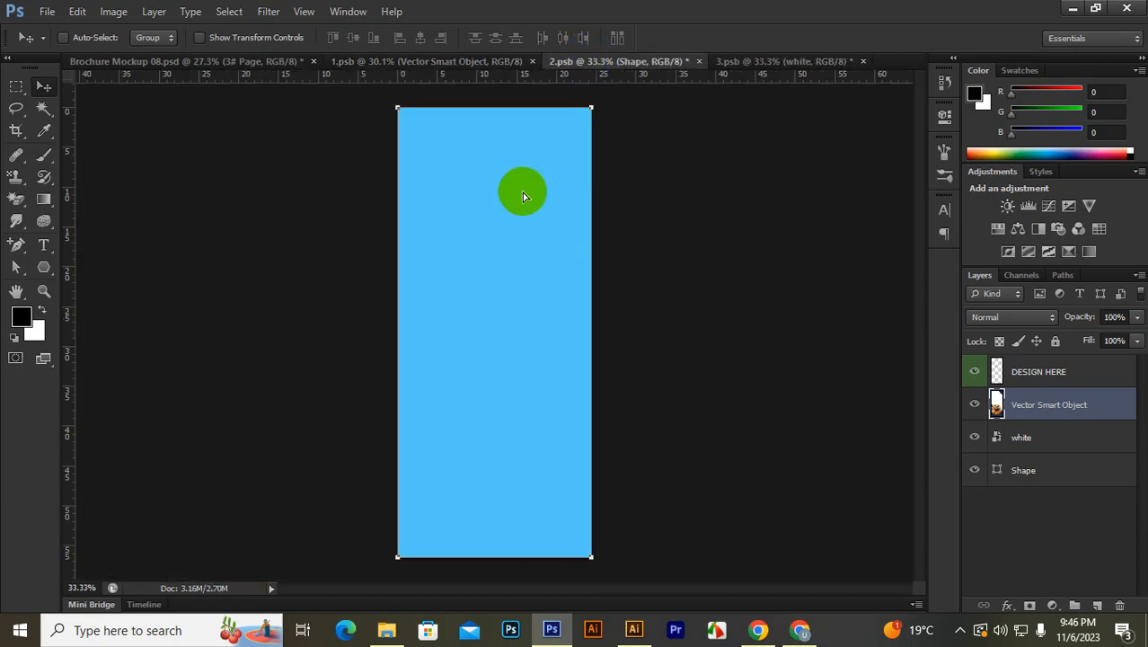
drag(523, 192, 522, 190)
key(ctrl+a)
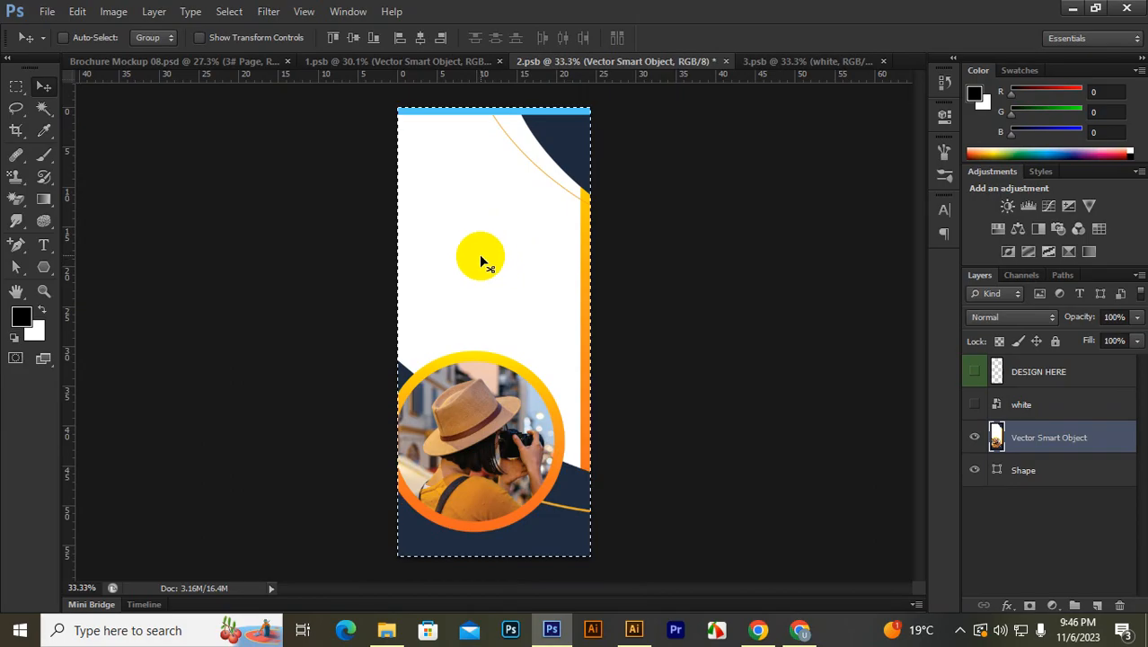
click(353, 37)
click(420, 36)
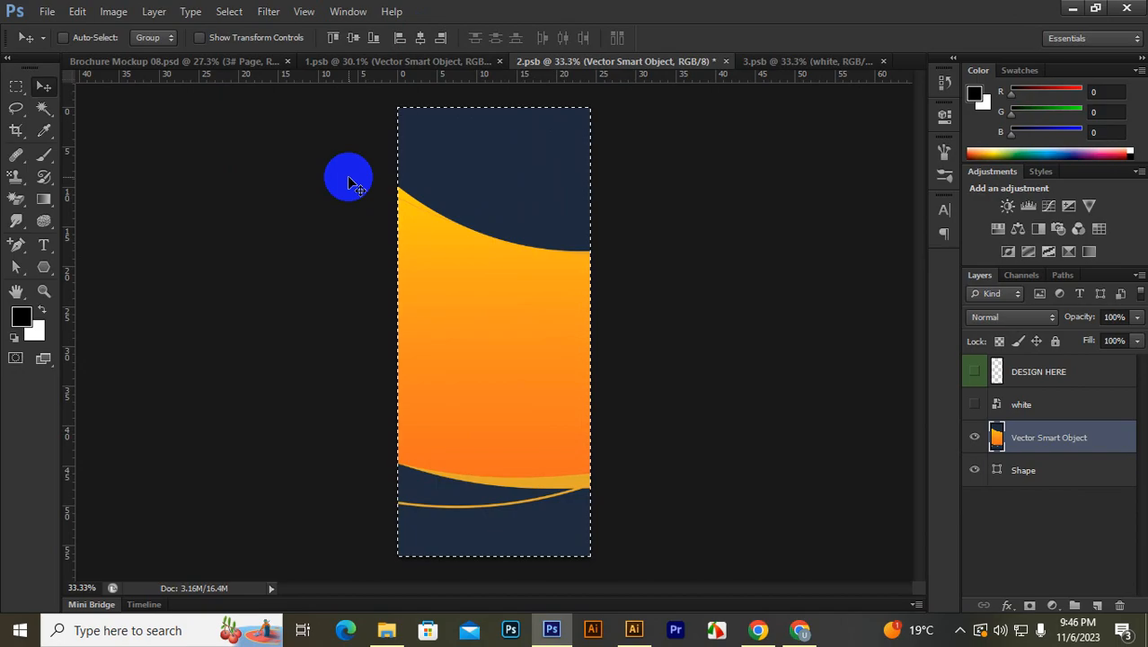
Step: Deselect the page in 2.psb, nudge the spread slightly to the right, and save the file
key(ctrl+d)
mouse_move(451, 262)
mouse_down()
mouse_move(469, 262)
mouse_move(462, 268)
mouse_up()
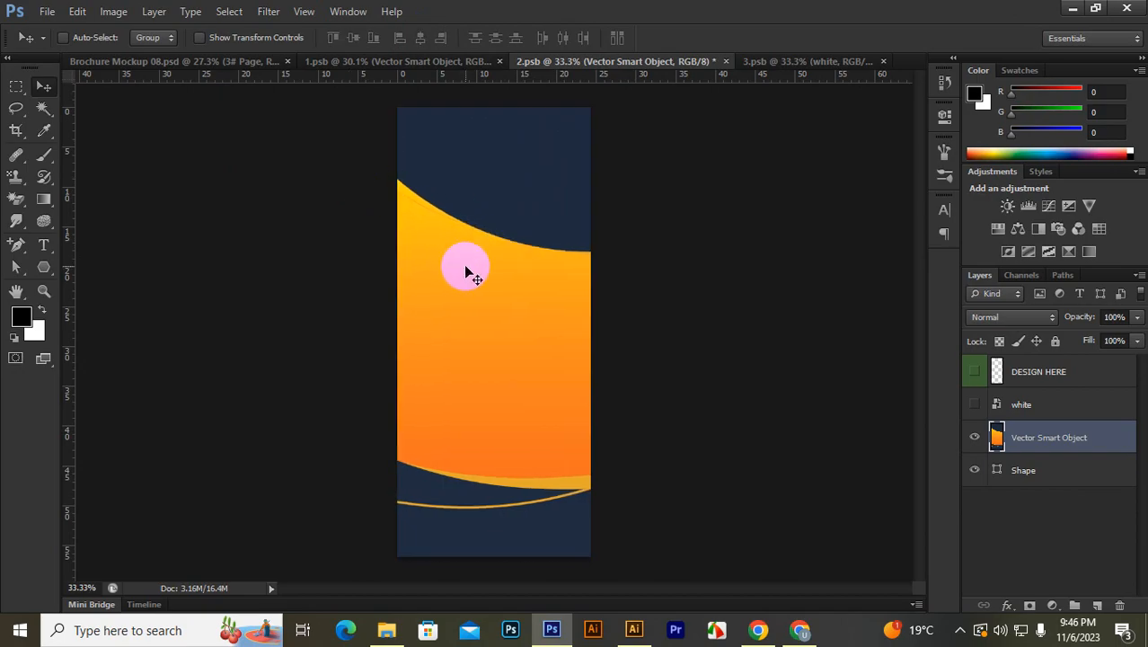
key(ctrl+s)
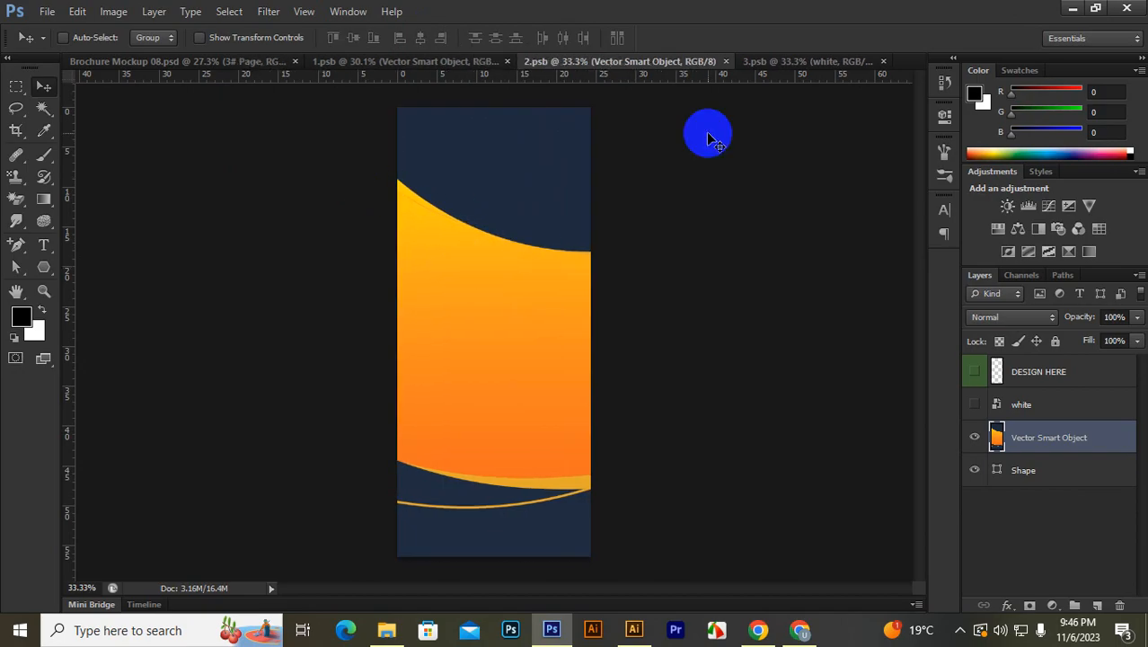
Step: Copy the rasterized spread into 3.psb, compare it with the mockup, and move it left until the orange panel nearly leaves the page
drag(509, 219, 497, 301)
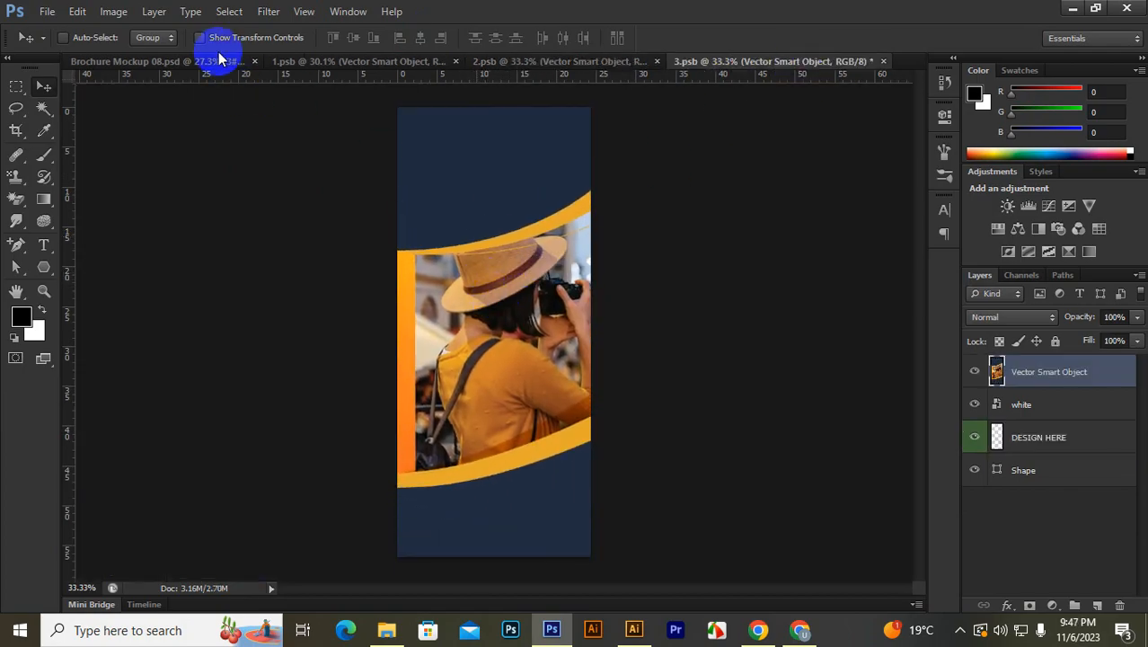
click(220, 59)
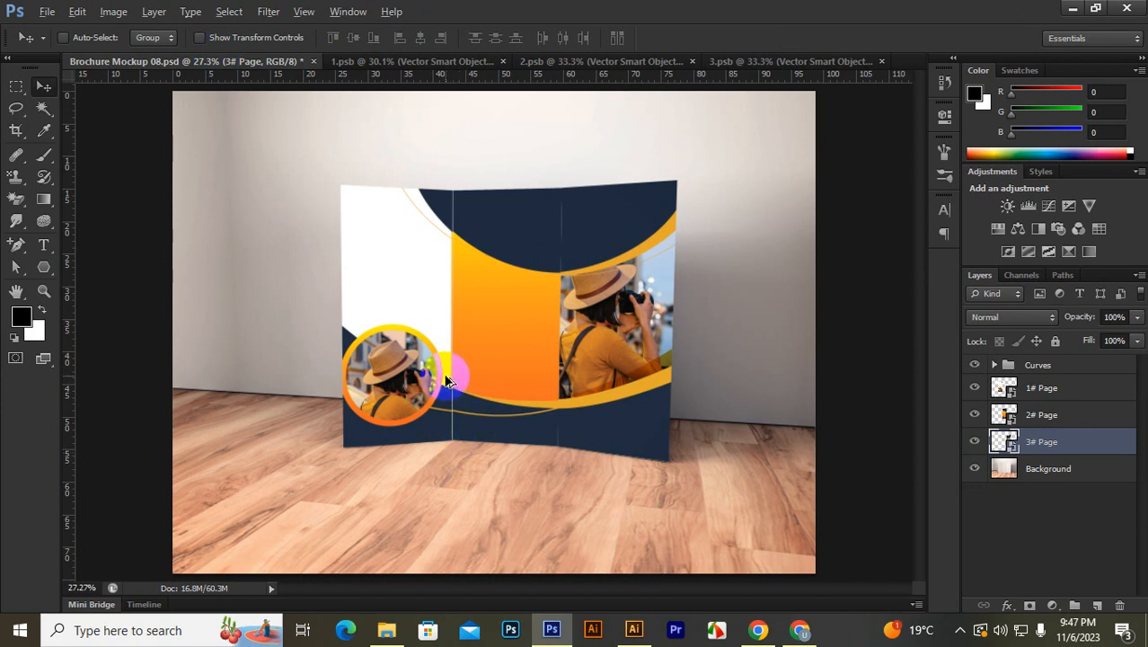
scroll(436, 377, up, 5)
scroll(458, 255, up, 3)
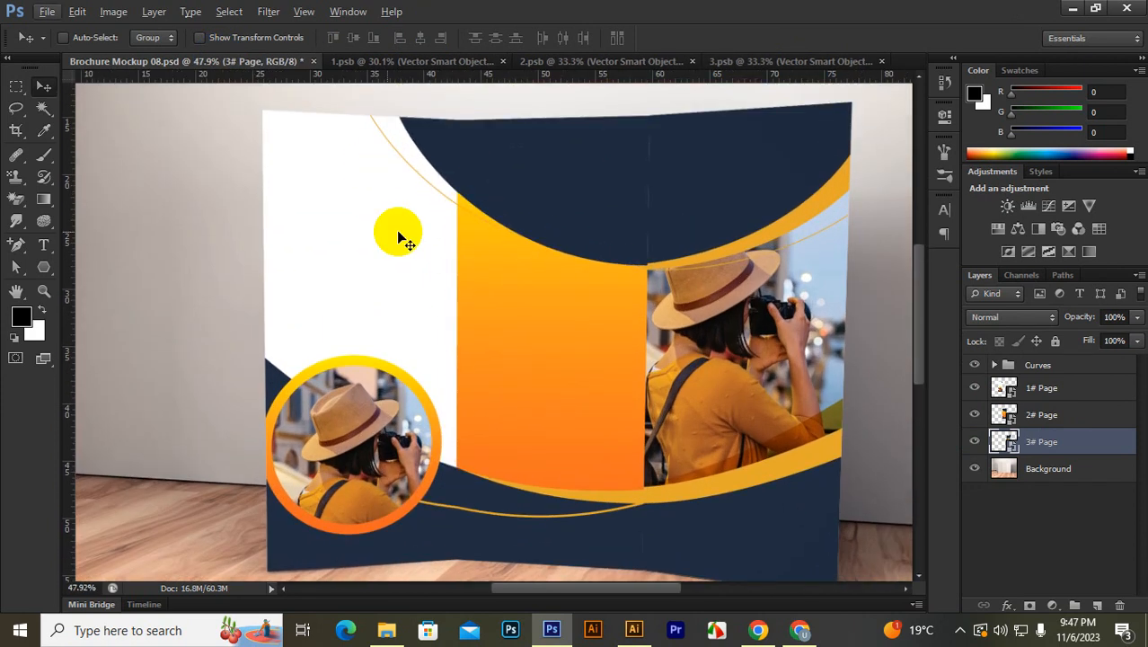
click(751, 63)
click(714, 62)
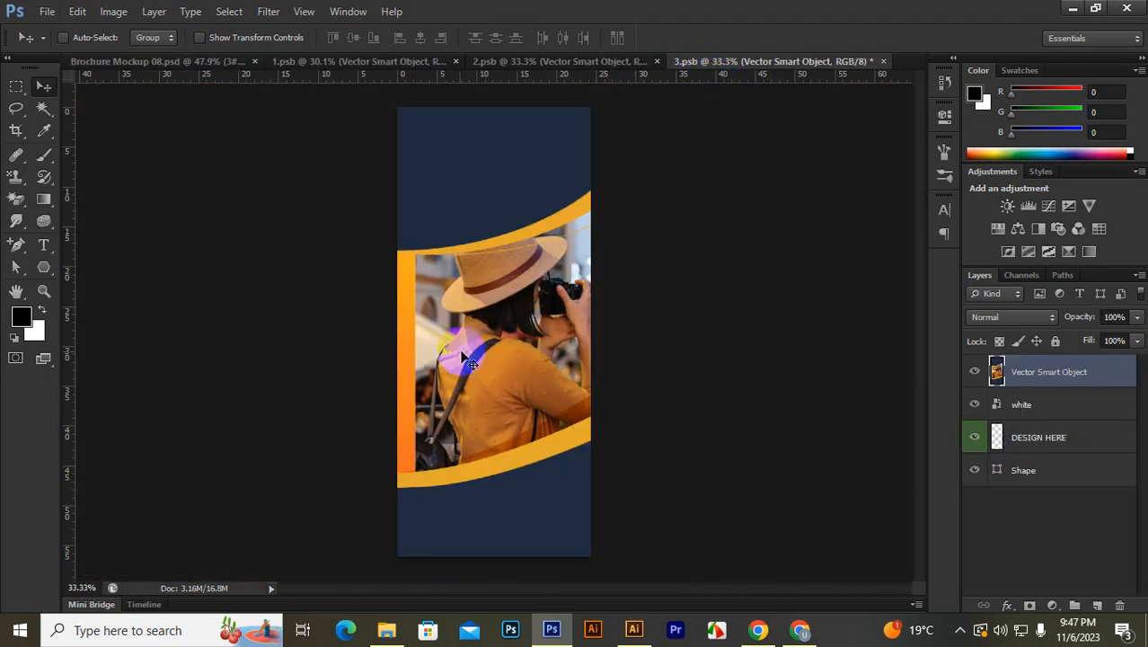
drag(467, 357, 435, 352)
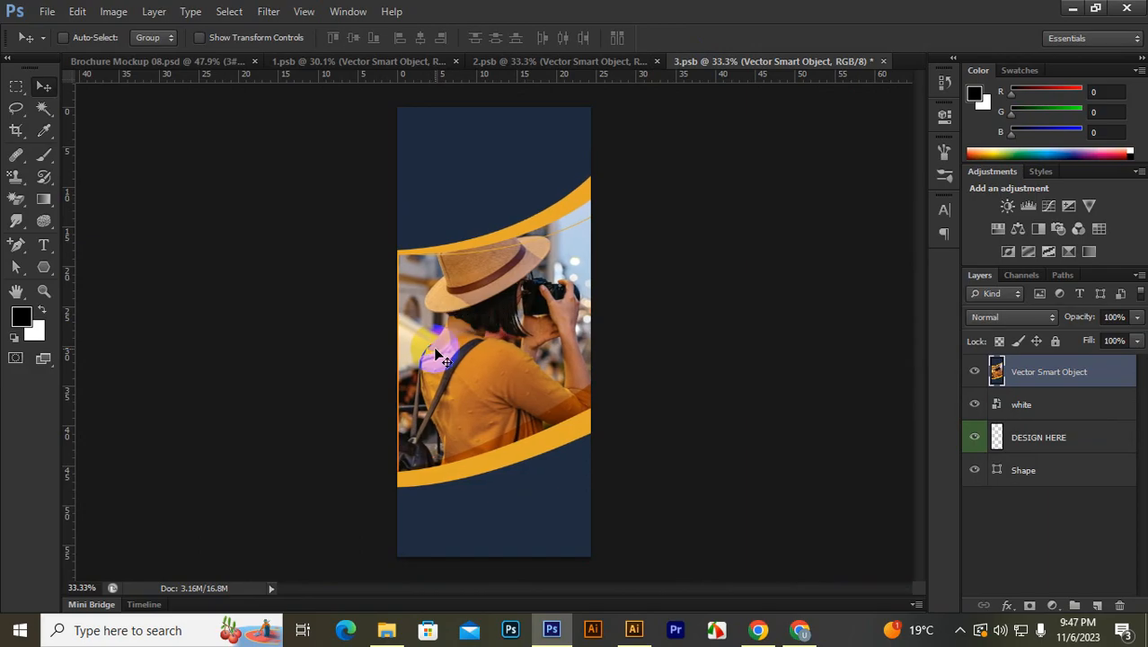
Step: Centre the spread vertically on the whole page in 3.psb, deselect, nudge it slightly left, and save the file
key(ctrl+a)
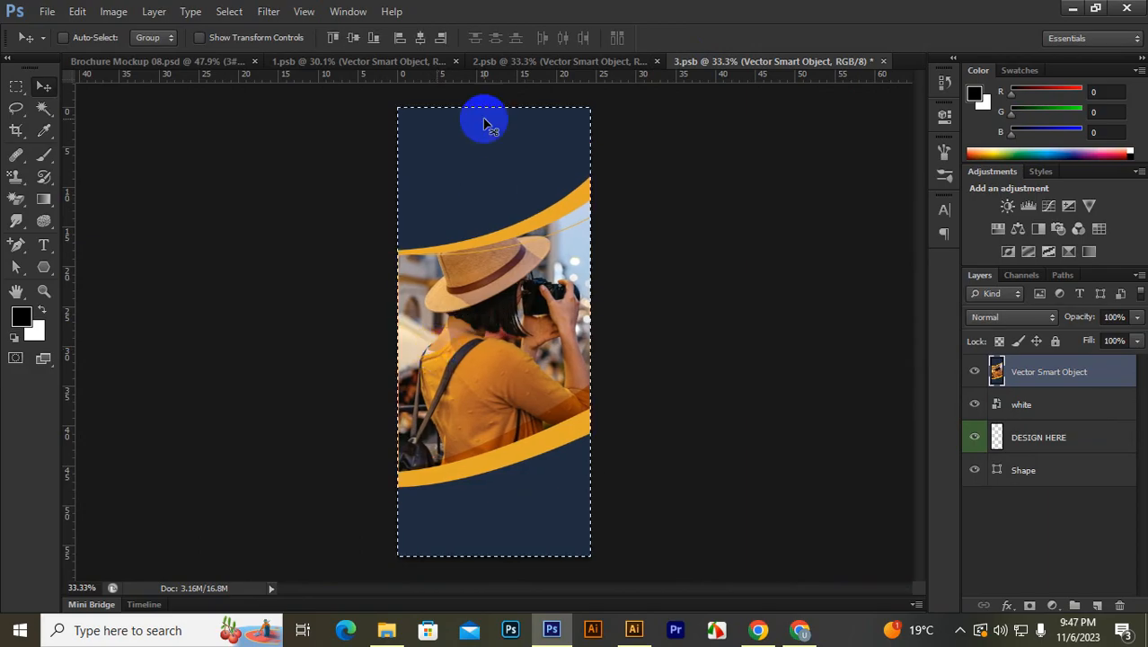
click(355, 37)
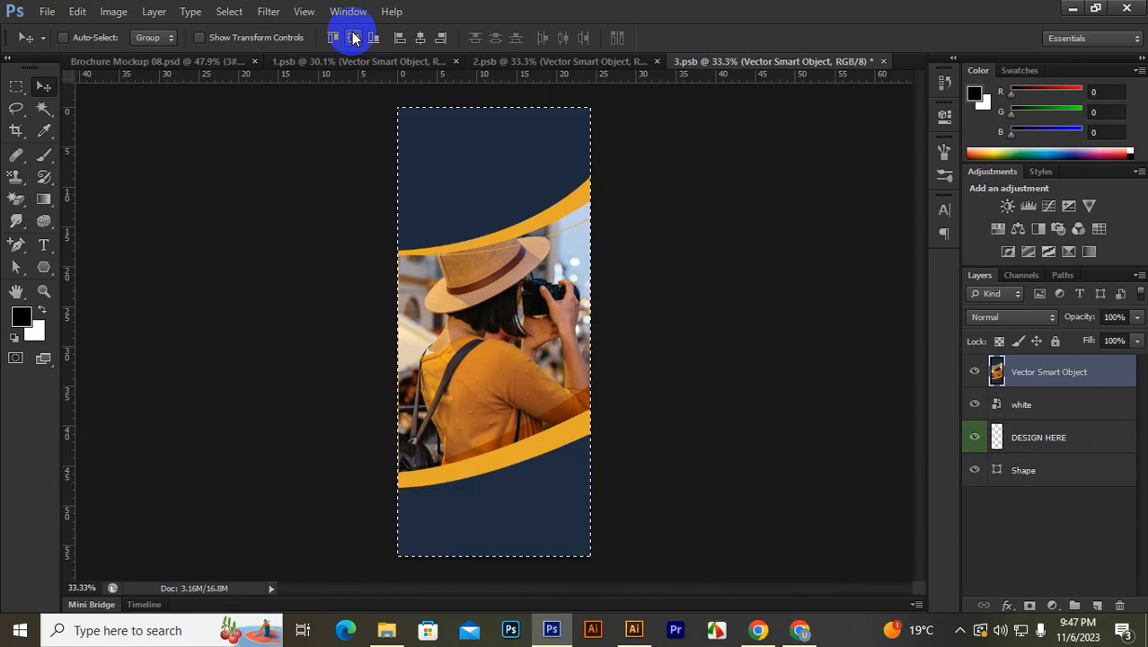
key(ctrl+d)
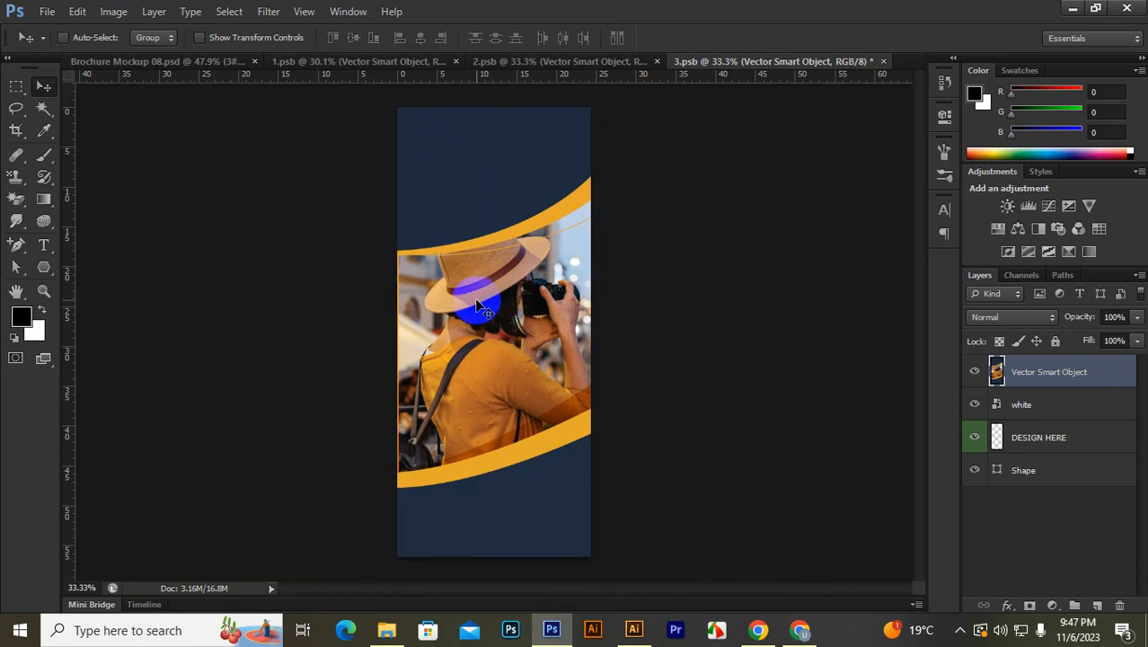
key(Left)
key(Left)
key(Left)
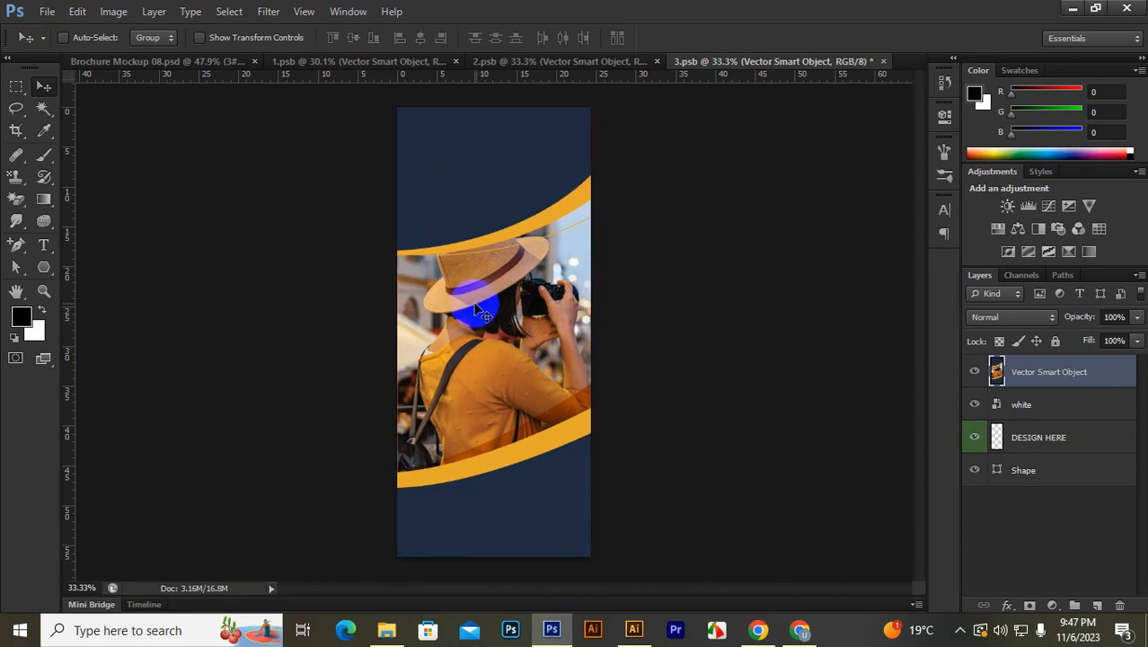
key(ctrl+s)
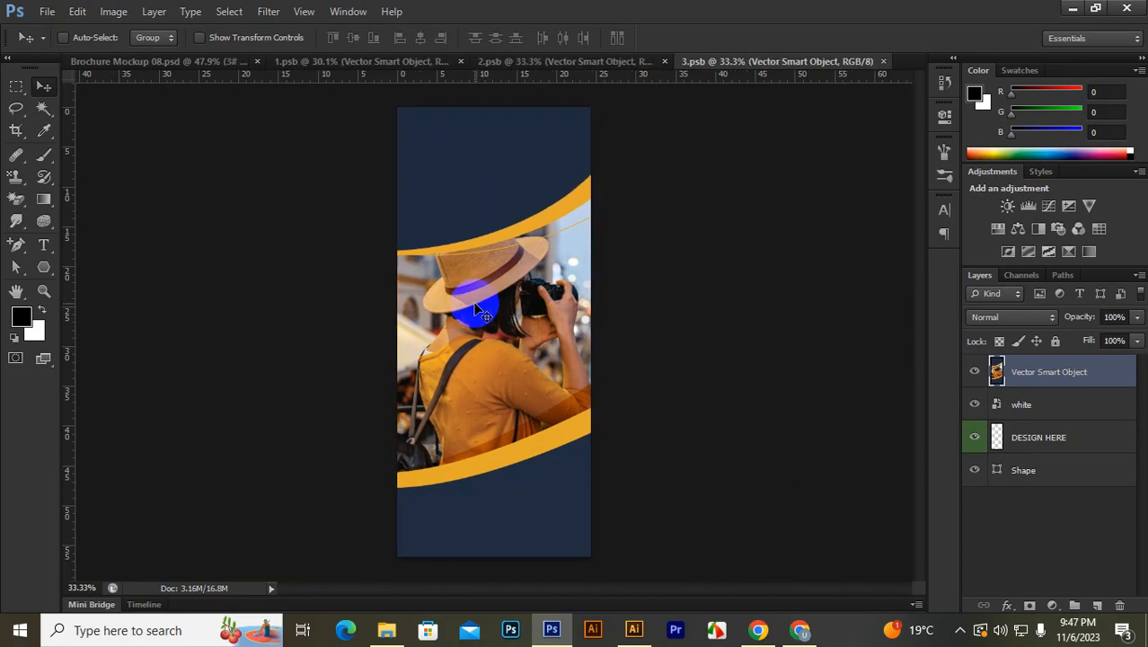
Step: Check the alignment at the right fold in the mockup, then nudge the spread down in 3.psb and save the file
click(192, 61)
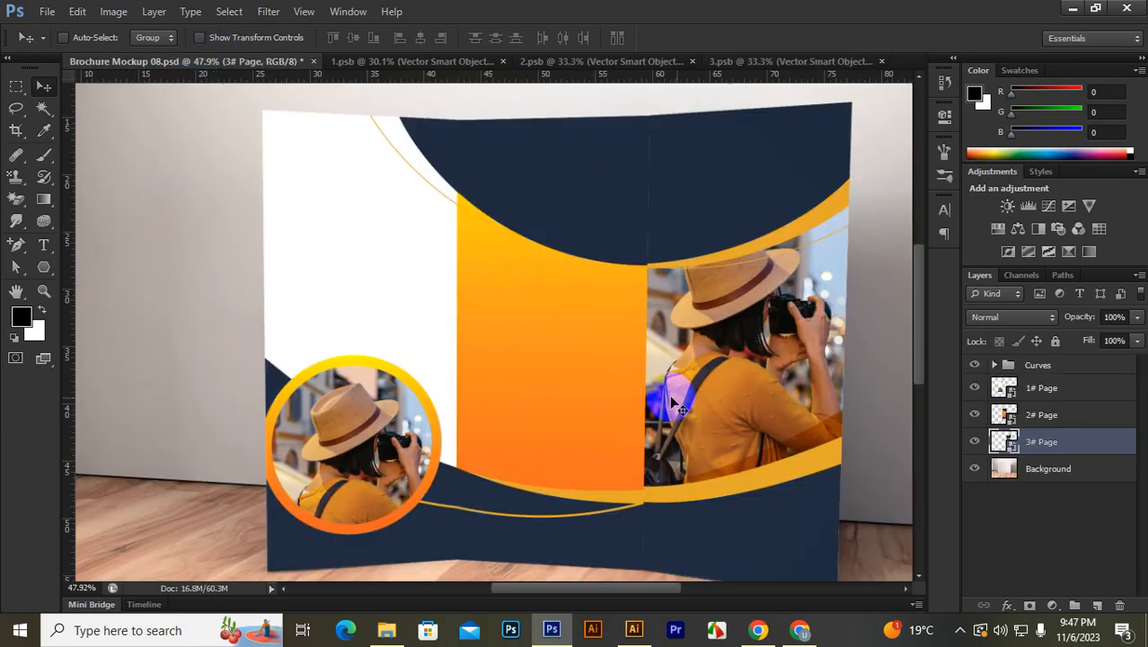
scroll(689, 440, up, 2)
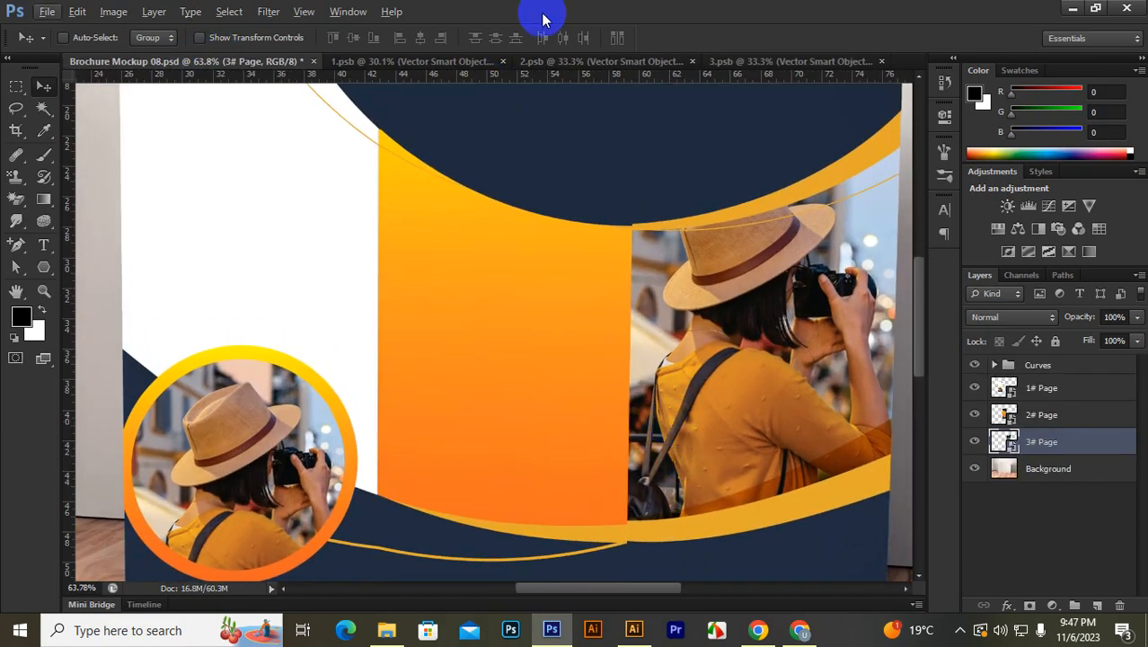
scroll(652, 544, up, 2)
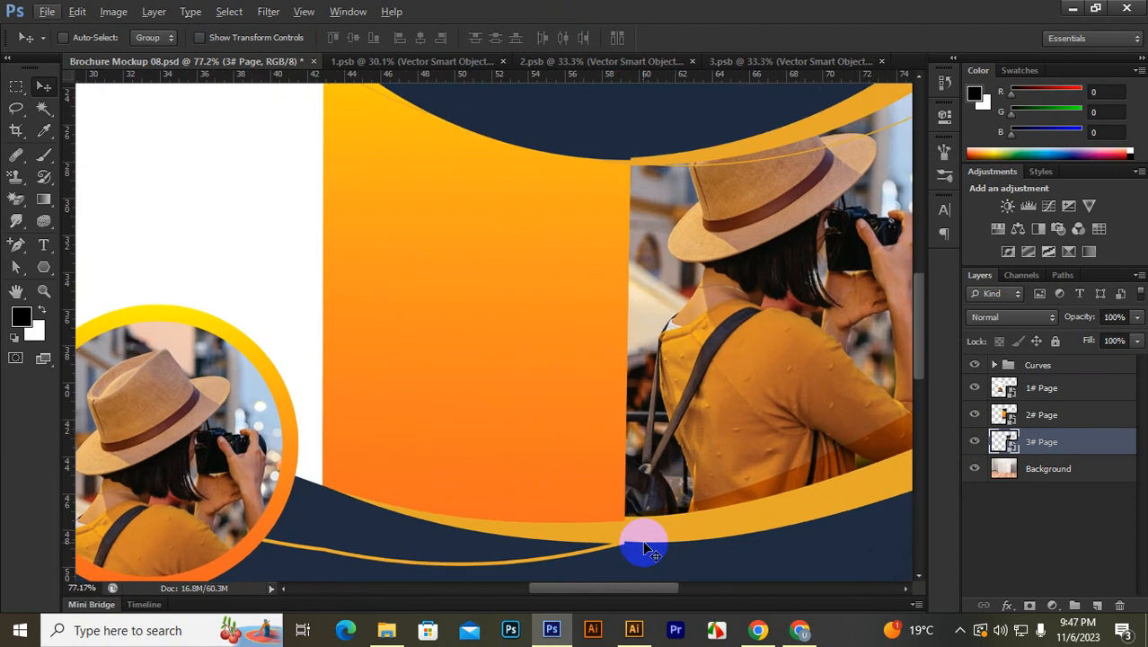
click(730, 63)
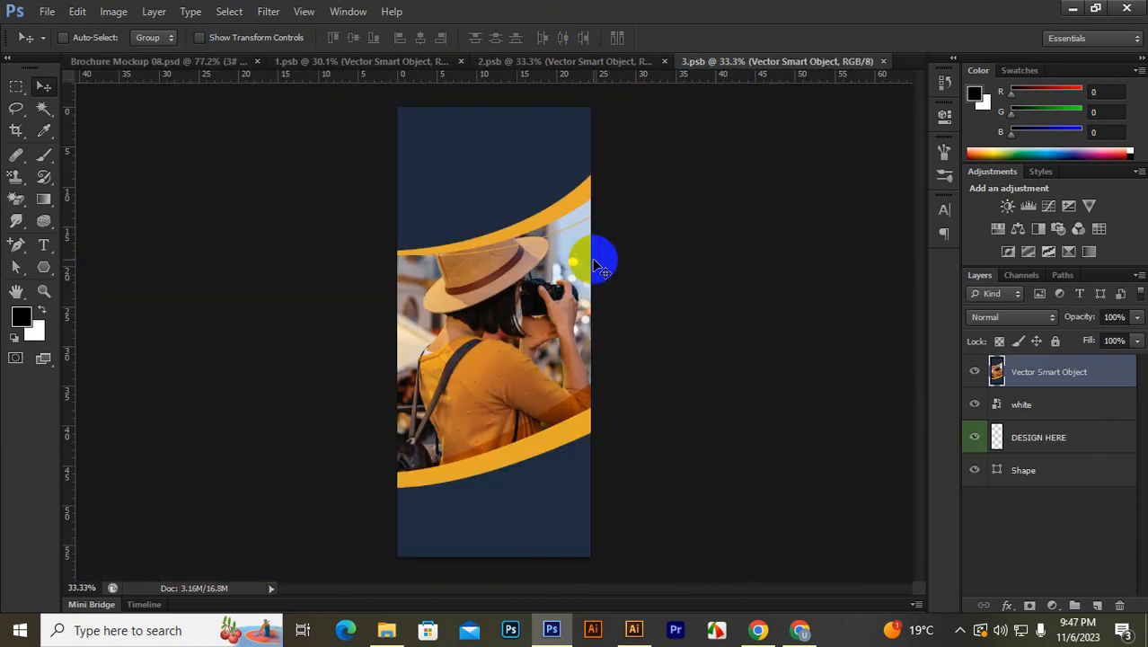
key(shift+Down)
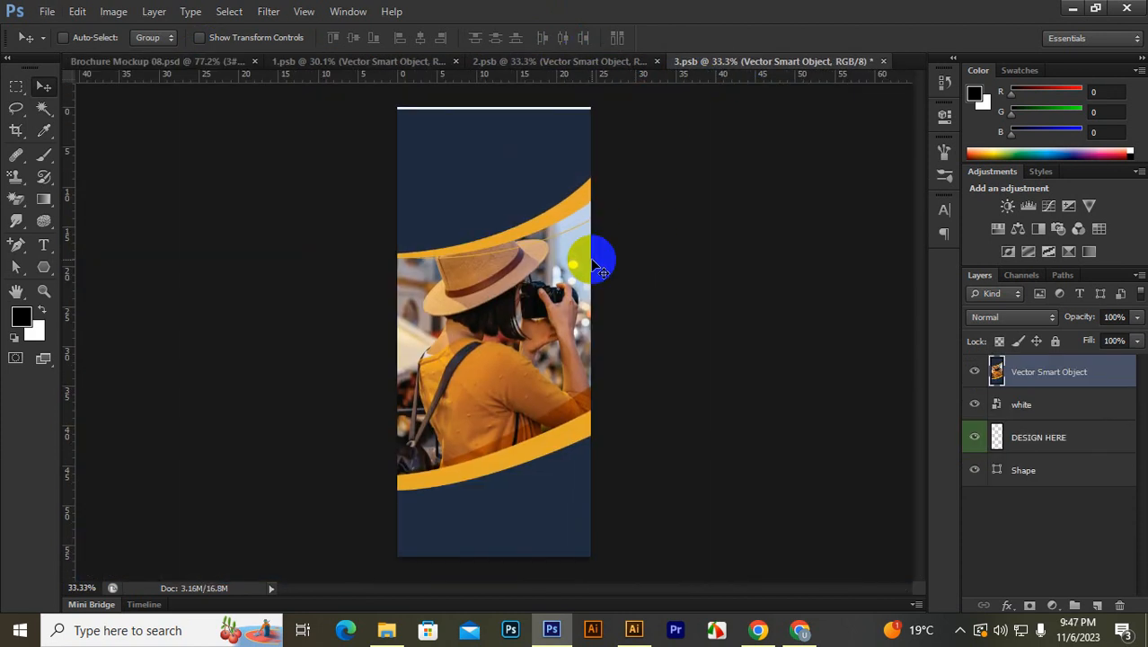
key(ctrl+s)
Step: Compare 3.psb with the mockup again, nudge its spread slightly back up, and save the file
click(231, 61)
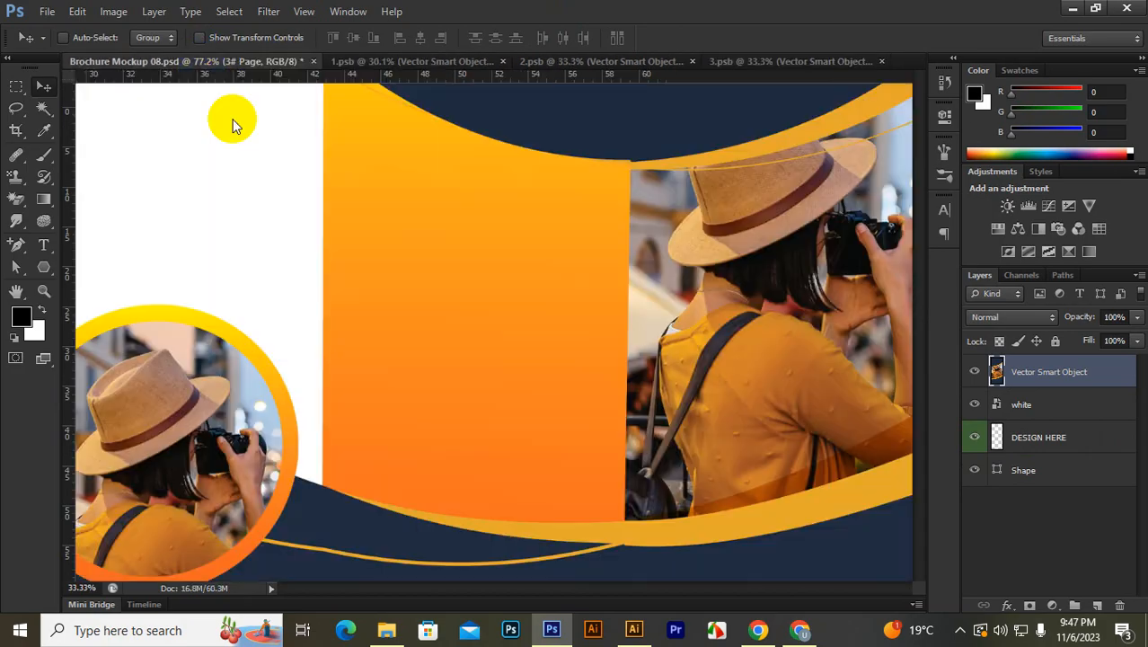
click(712, 63)
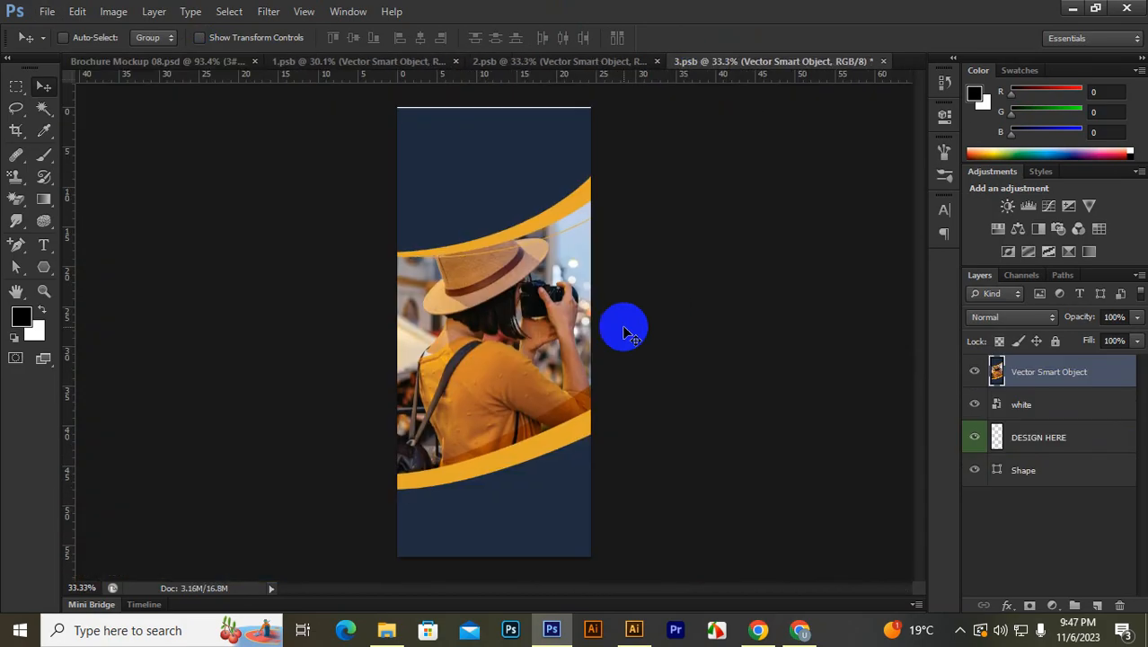
key(ctrl+s)
Step: Examine the brochure mockup up close and as a whole to check how the three panels line up across the folds
click(226, 61)
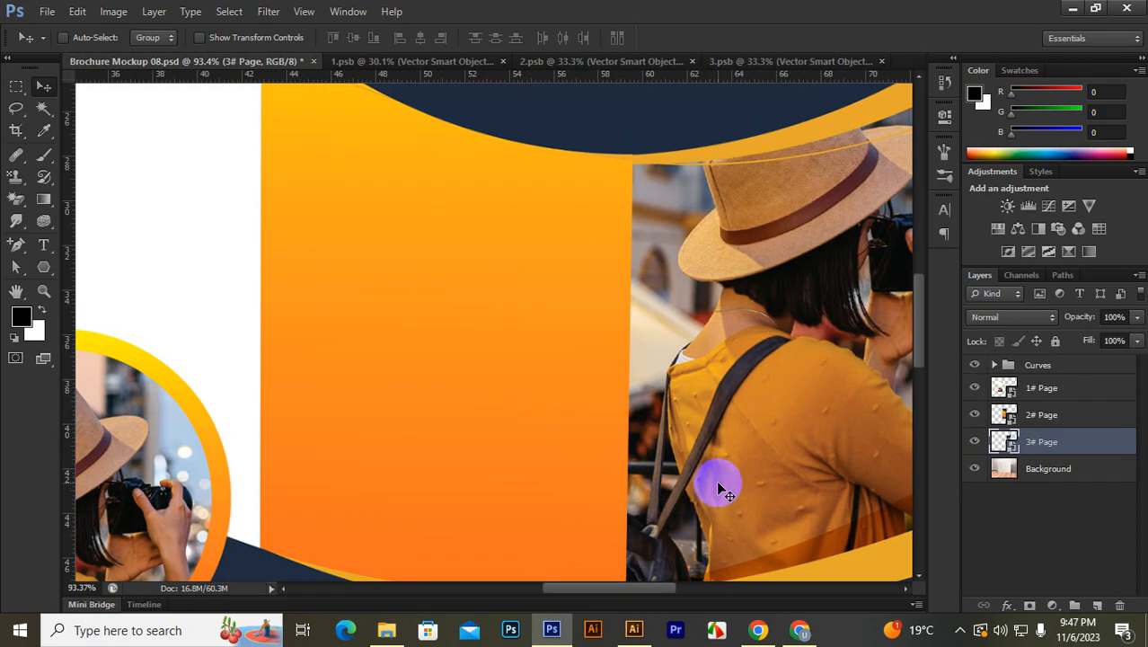
scroll(666, 180, down, 3)
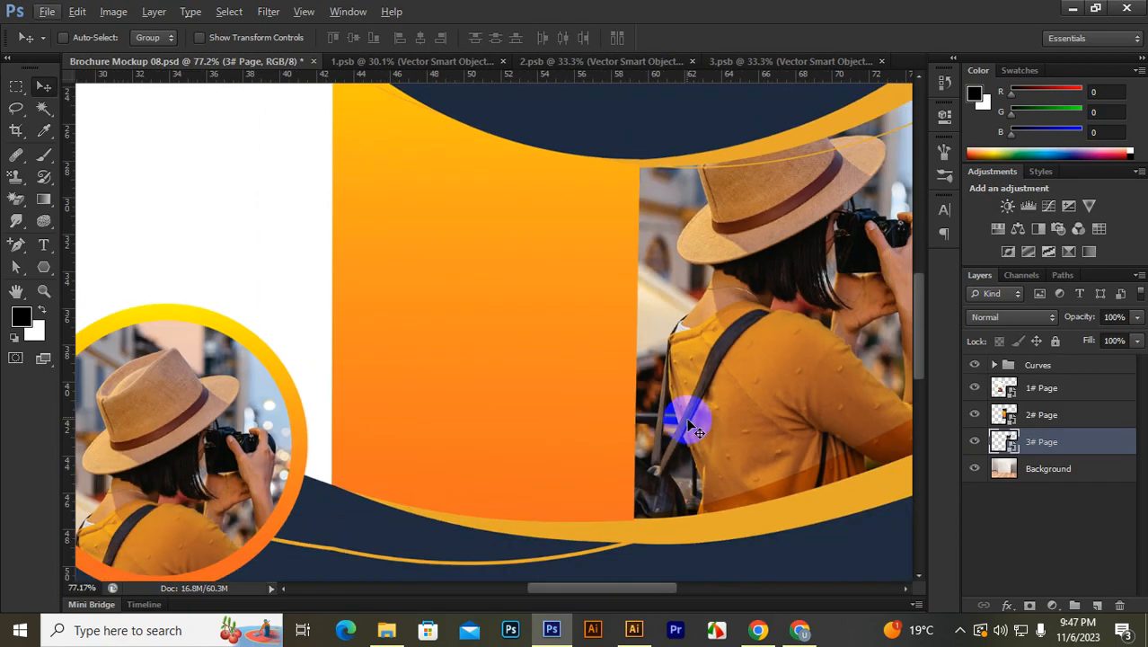
scroll(692, 422, down, 4)
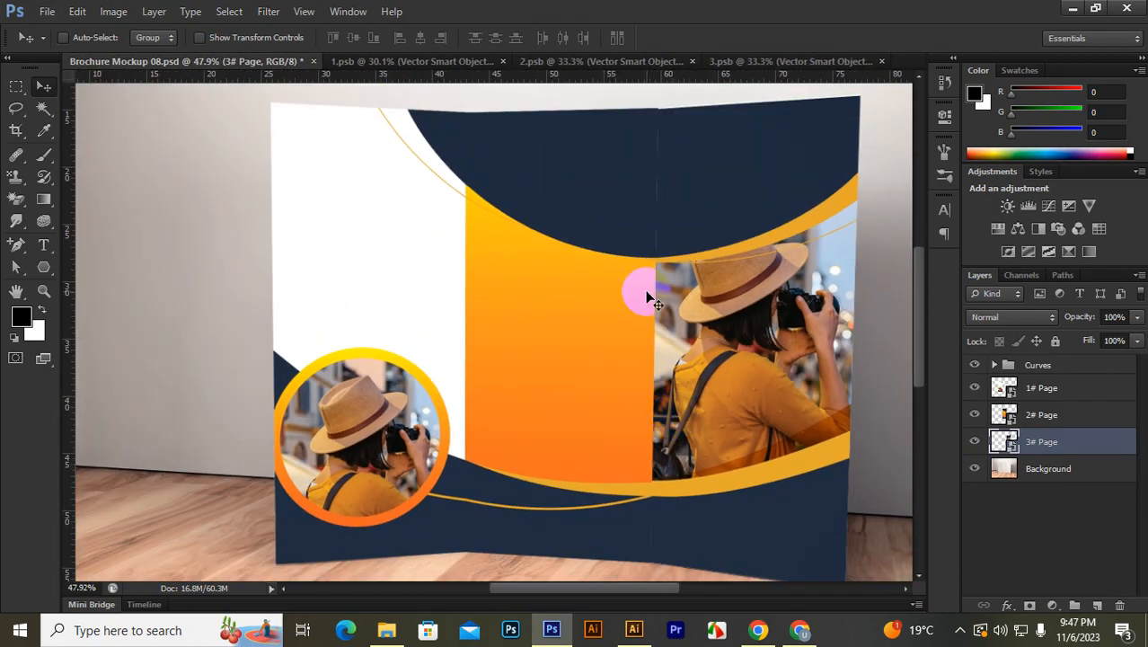
scroll(649, 299, down, 3)
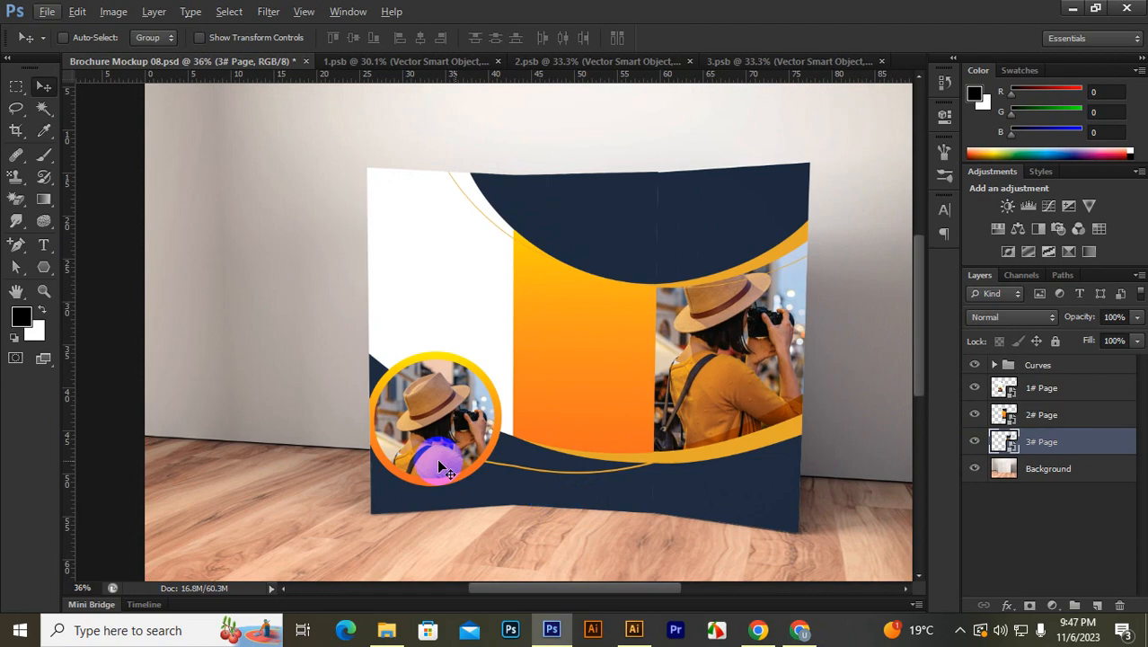
scroll(649, 517, down, 4)
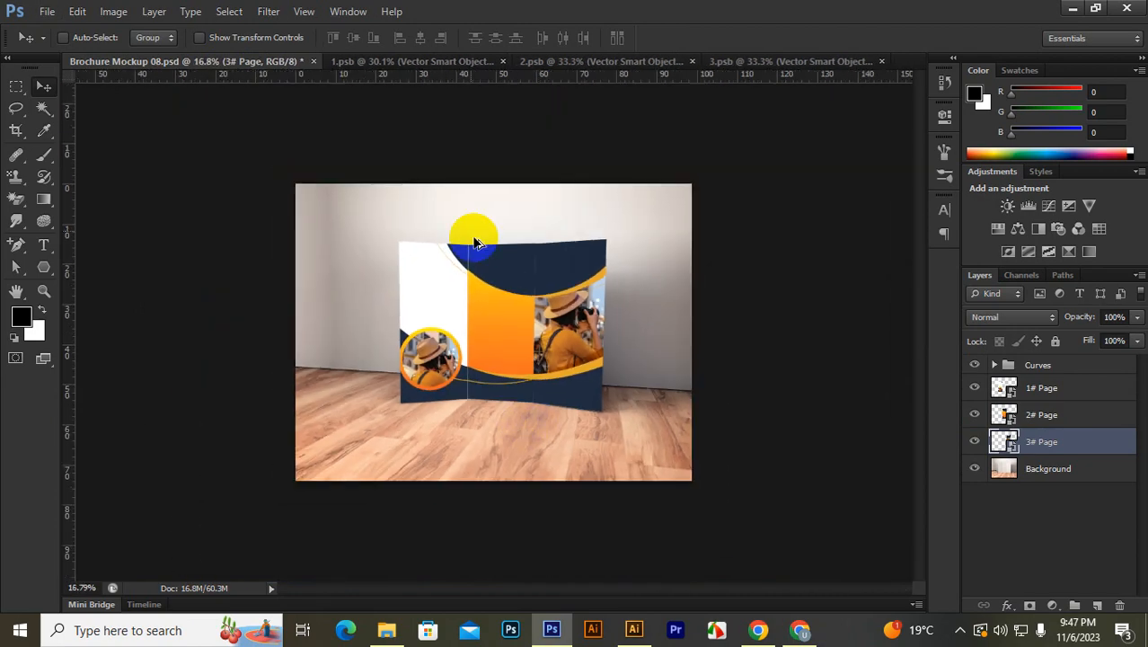
scroll(476, 243, up, 4)
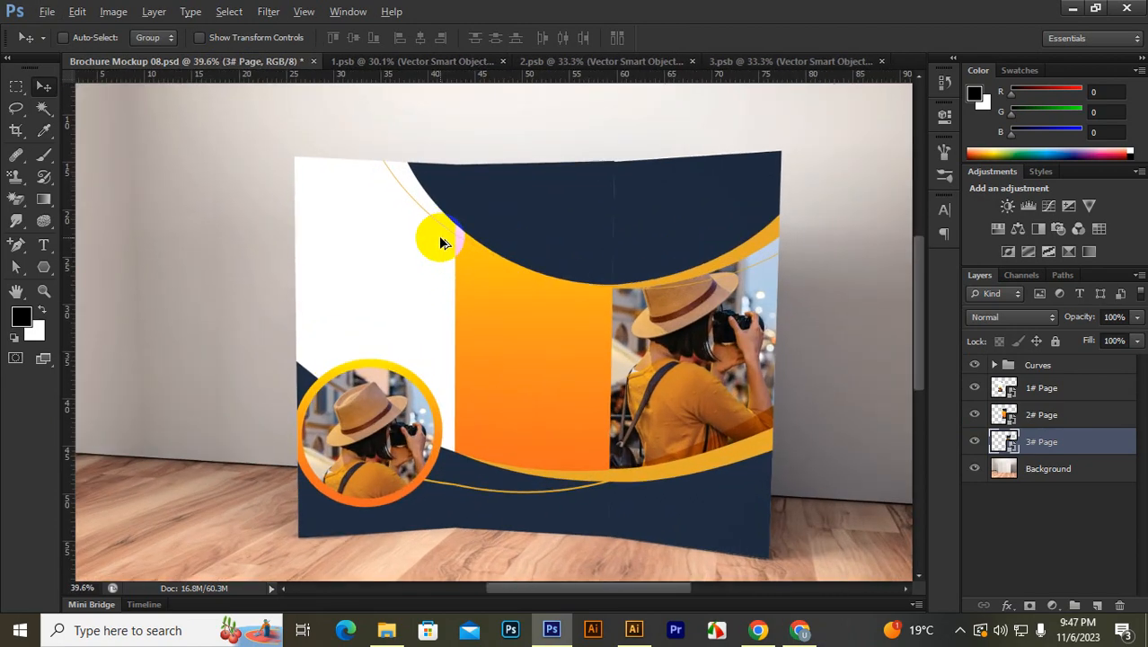
scroll(440, 243, up, 1)
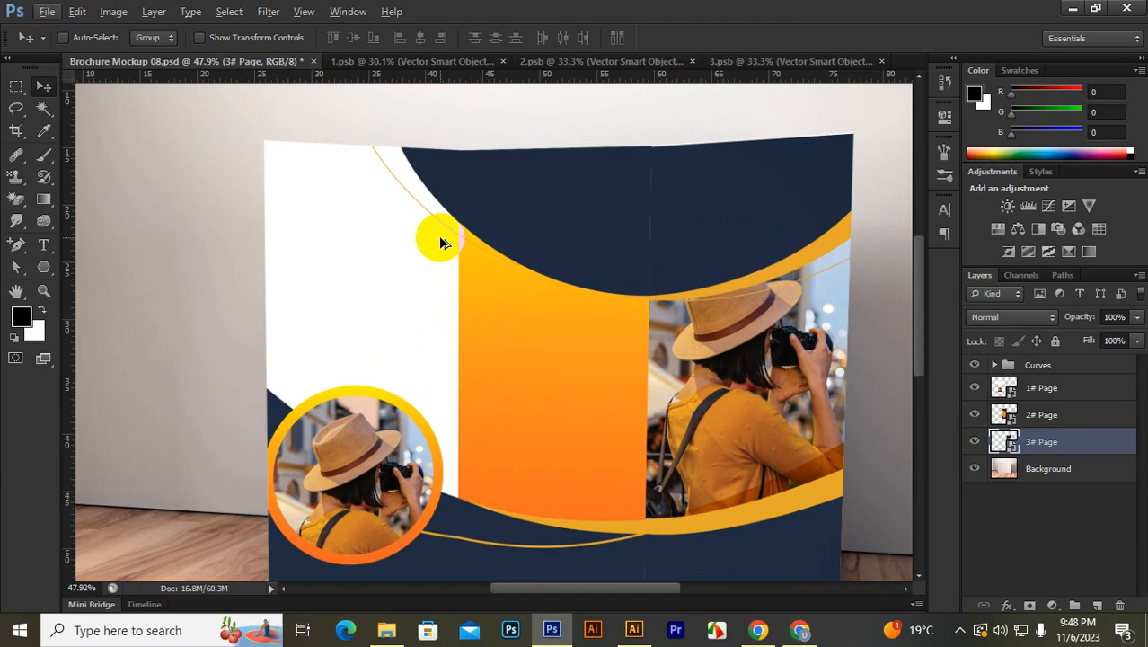
click(544, 285)
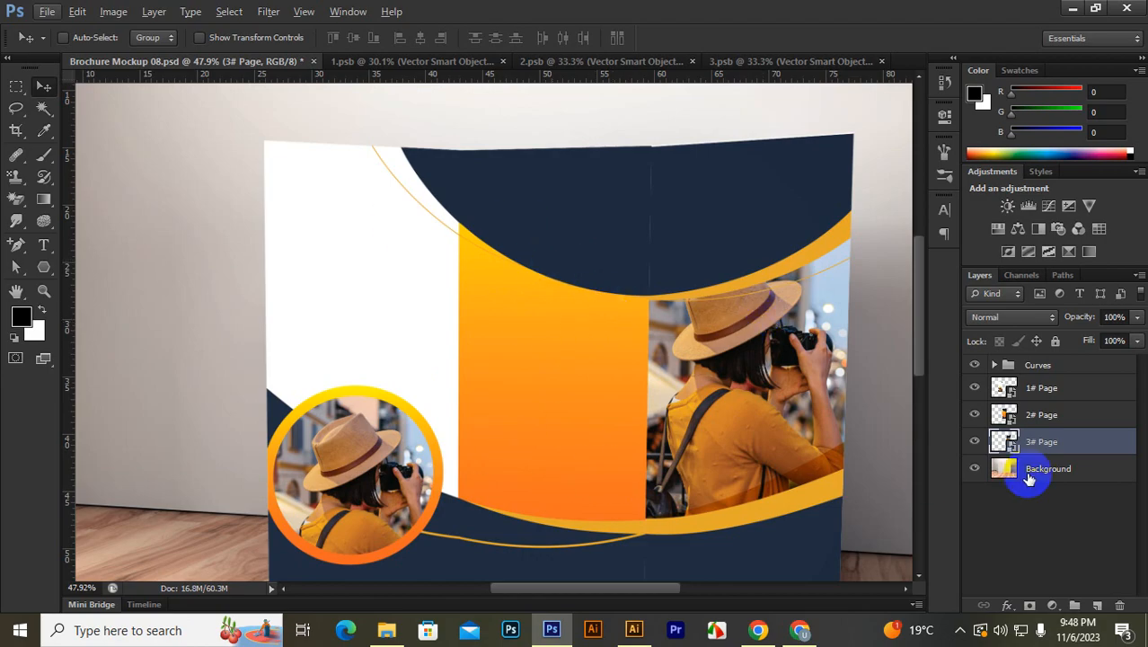
Step: Switch to Illustrator and create a landscape A4 document, 11.69 x 8.27 in, with 0.125 in bleeds, CMYK and 300 ppi raster effects
click(800, 628)
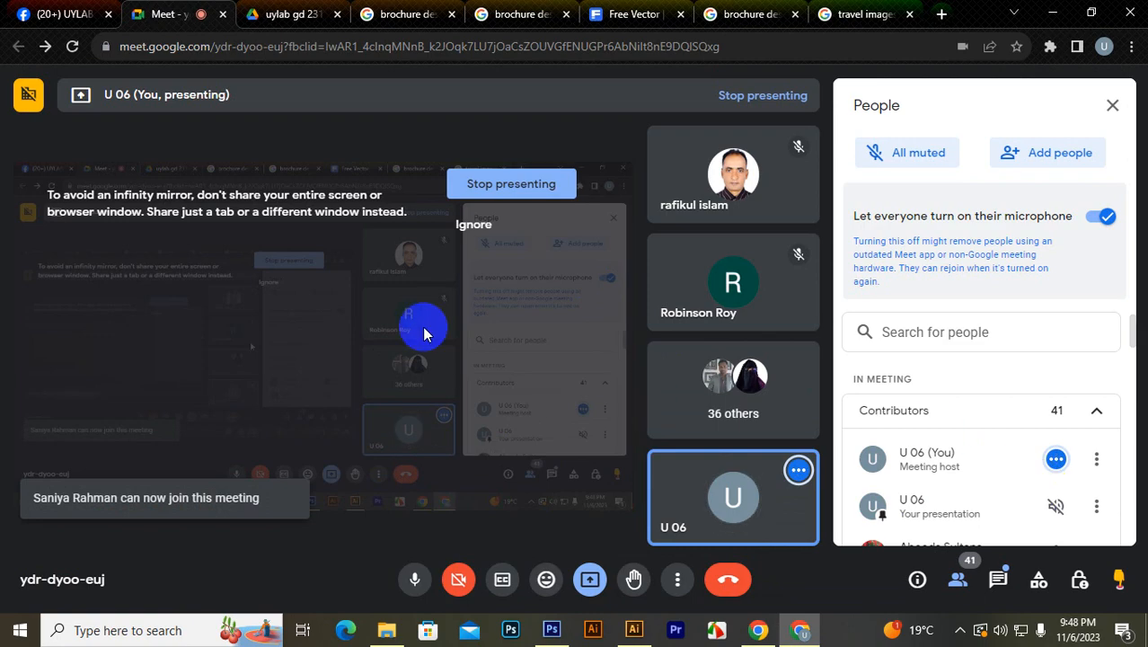
click(633, 630)
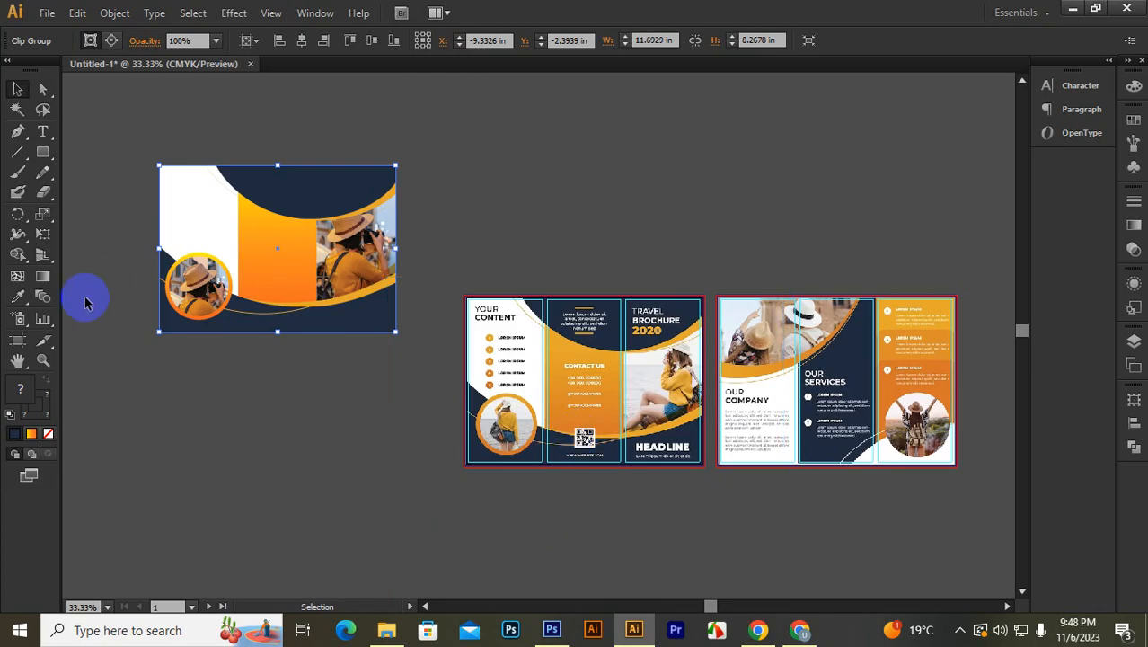
click(45, 12)
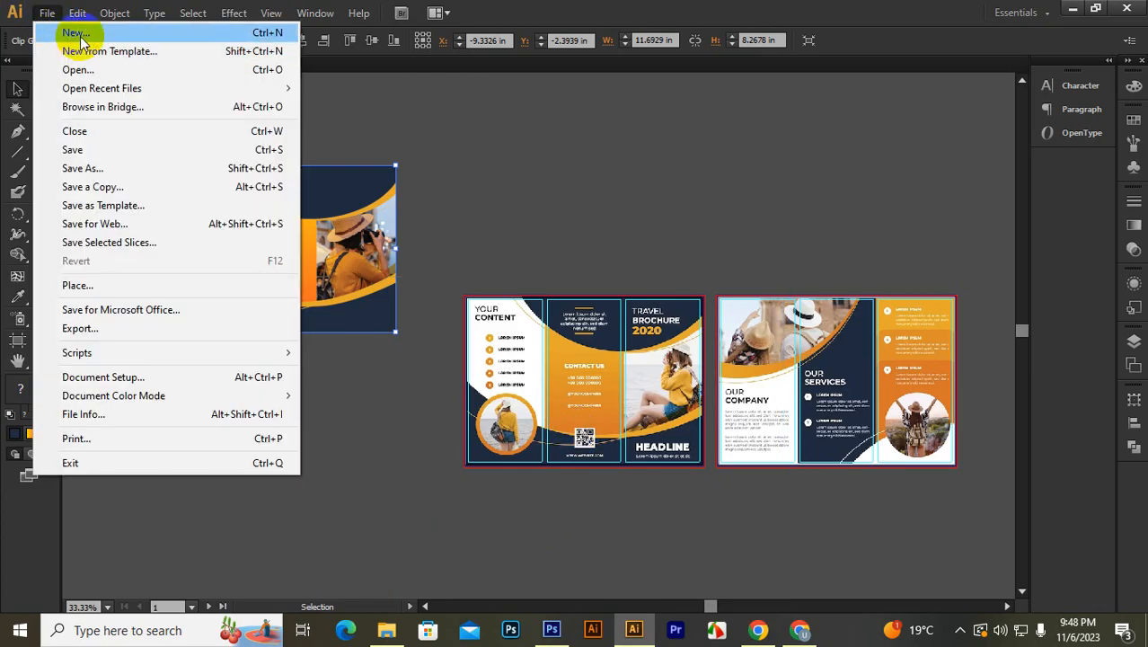
click(79, 33)
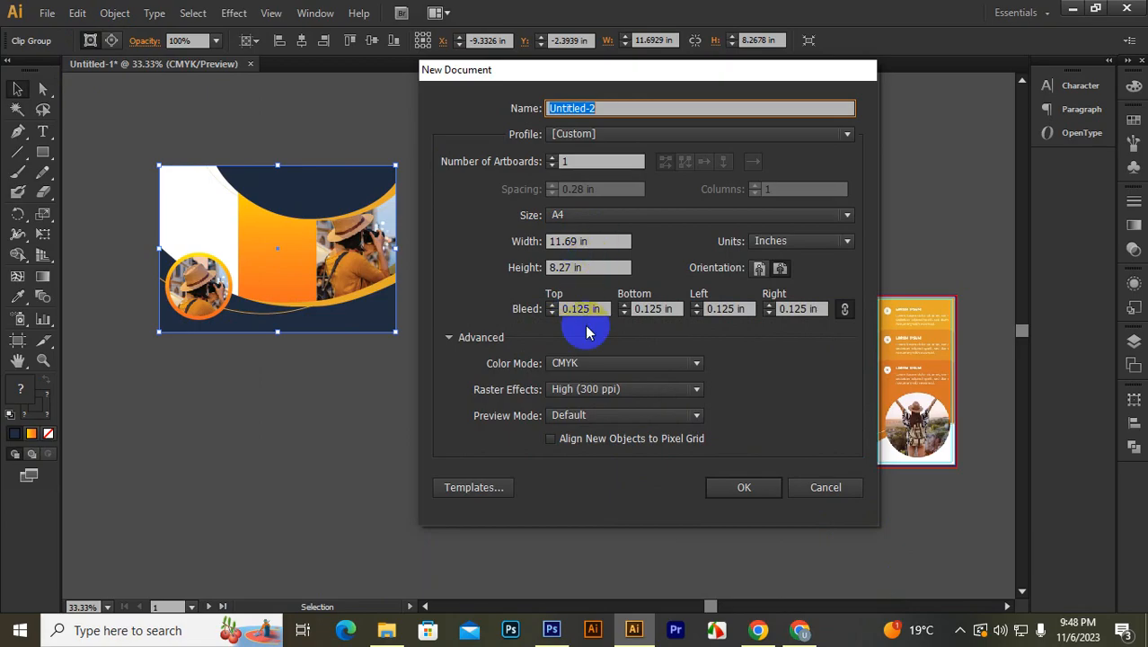
click(749, 487)
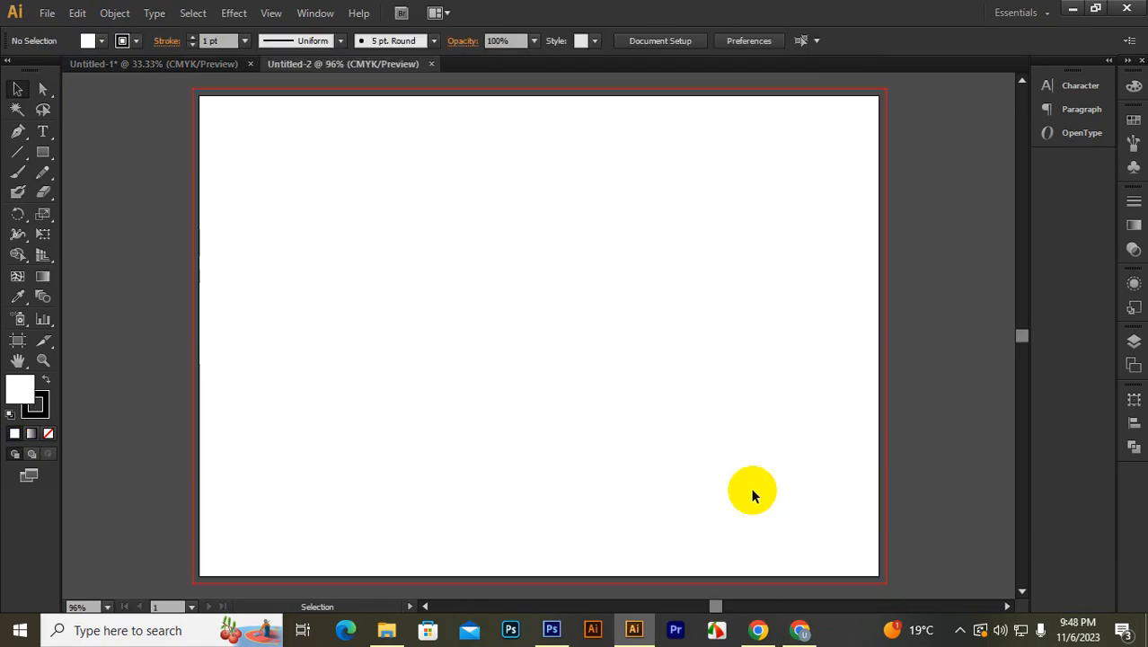
Step: Draw a white rectangle covering the whole artboard and remove its stroke
click(42, 152)
drag(199, 96, 881, 581)
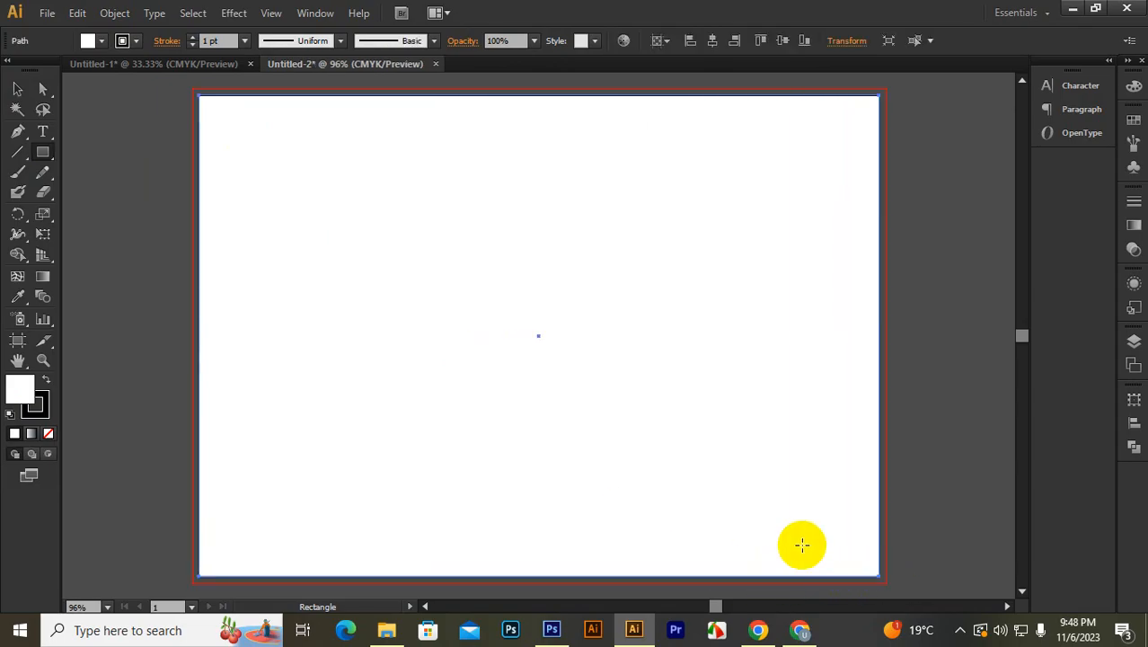
click(13, 87)
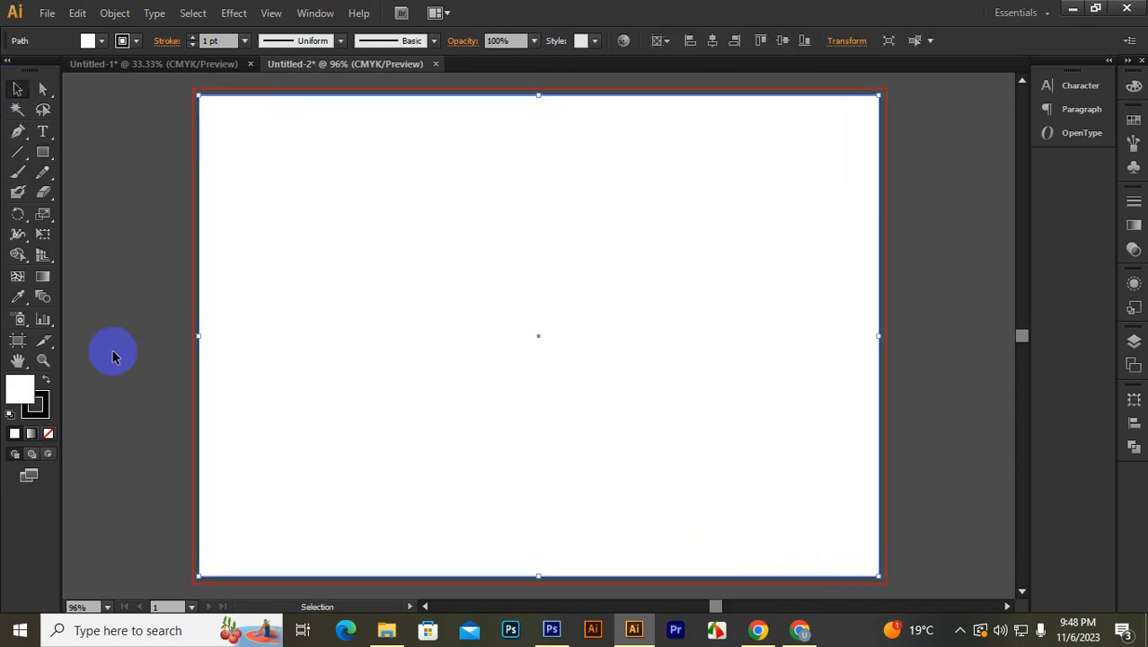
click(36, 406)
click(49, 433)
click(20, 392)
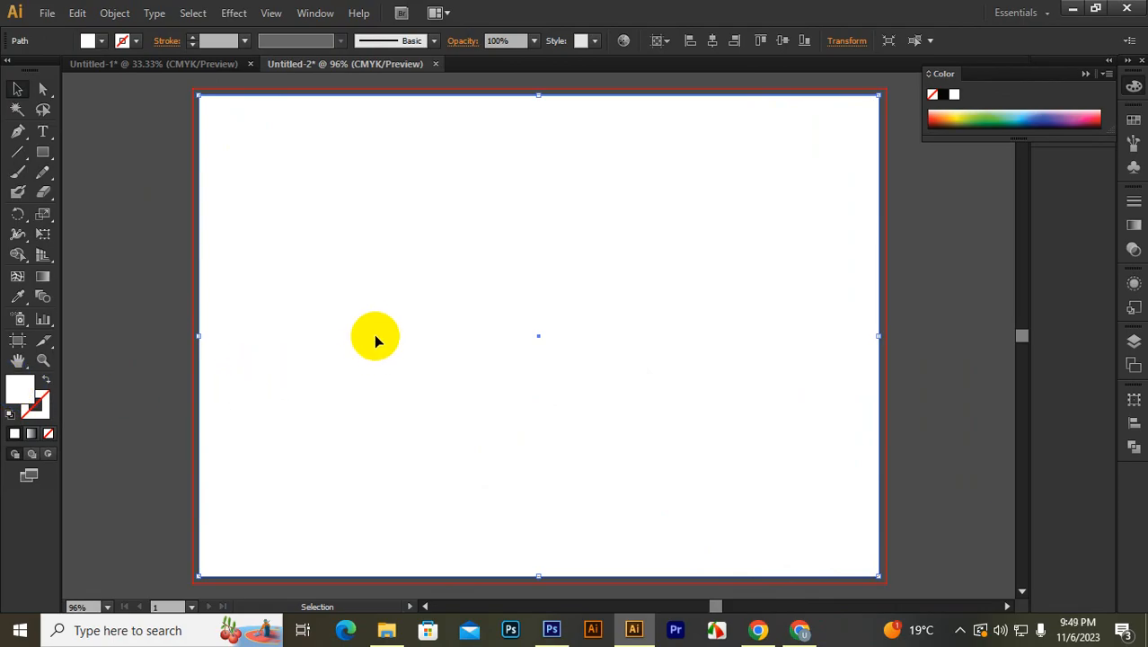
Step: Offset the white rectangle outward by 0.125 in with miter joins and fill the resulting bleed rectangle green
click(115, 13)
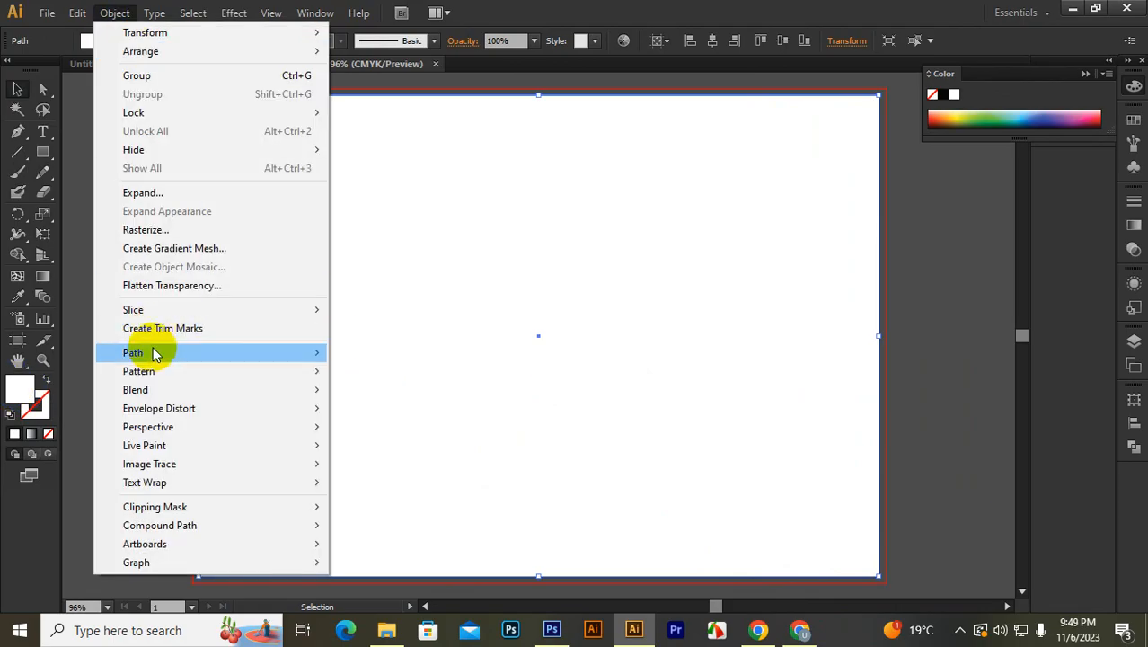
mouse_move(153, 353)
click(376, 406)
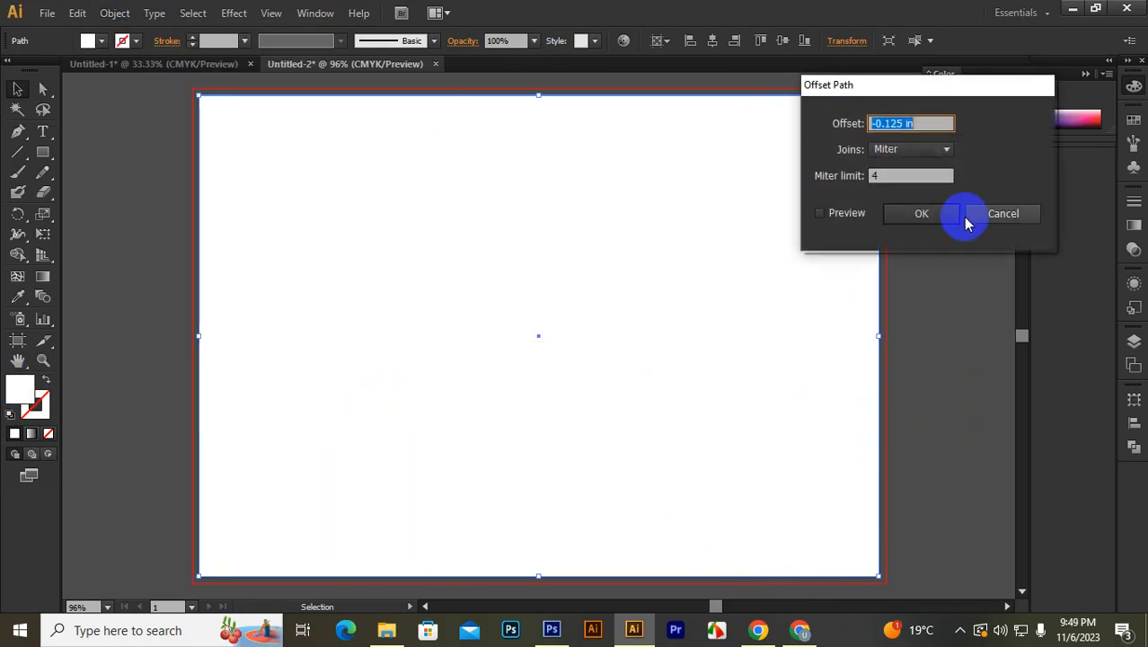
click(820, 213)
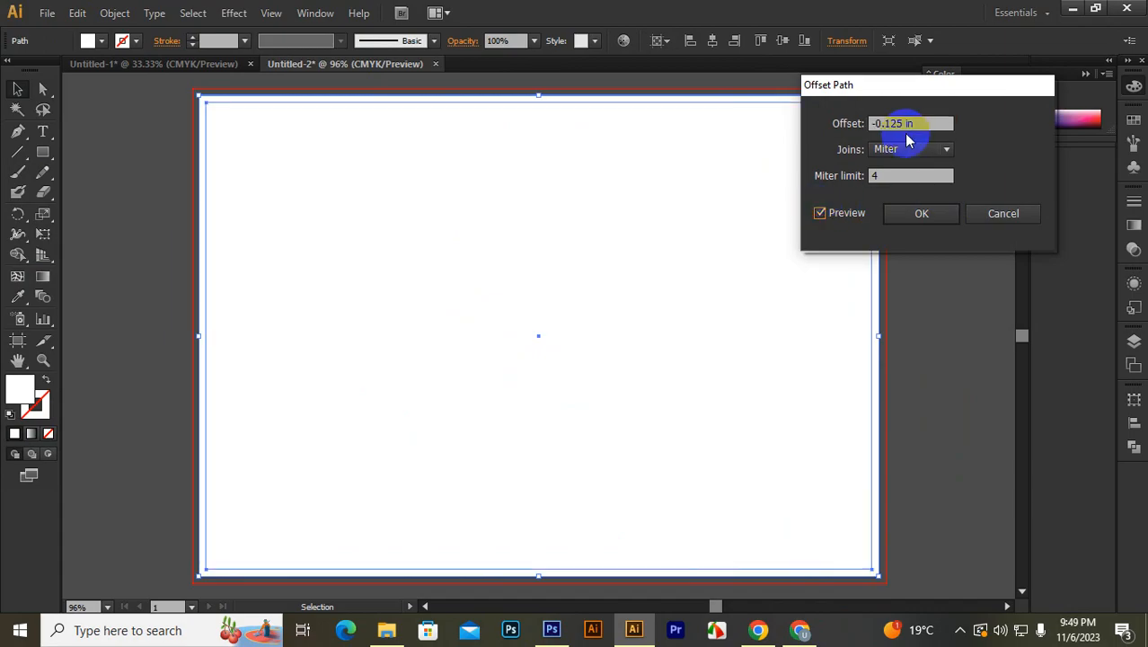
drag(925, 123, 849, 118)
scroll(901, 122, up, 2)
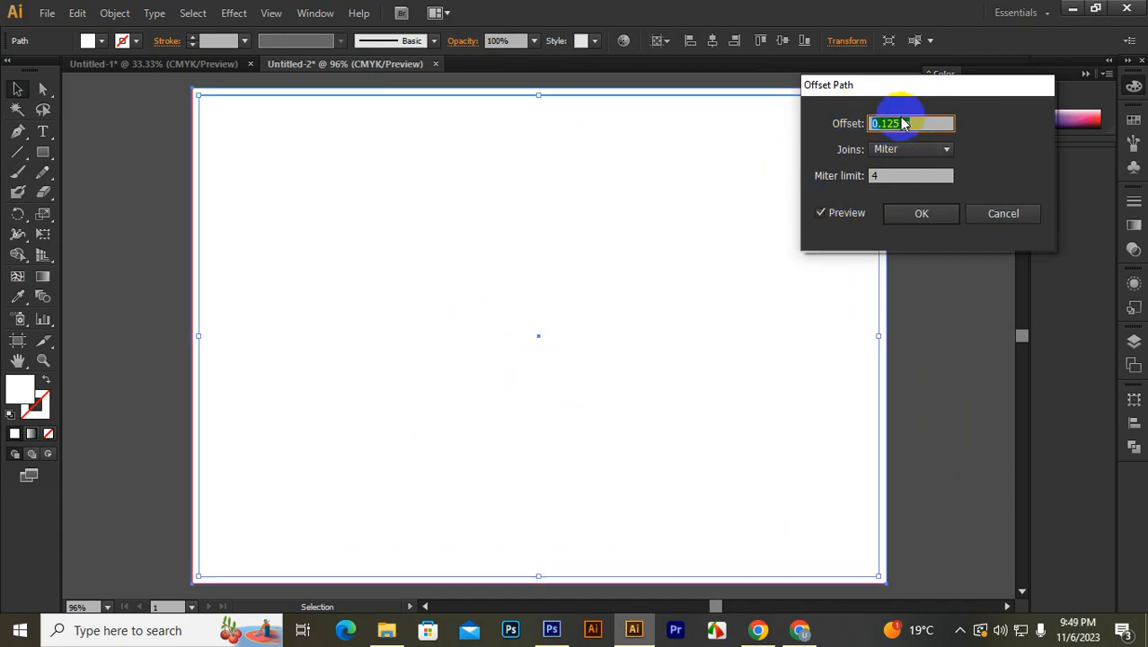
click(921, 214)
click(971, 121)
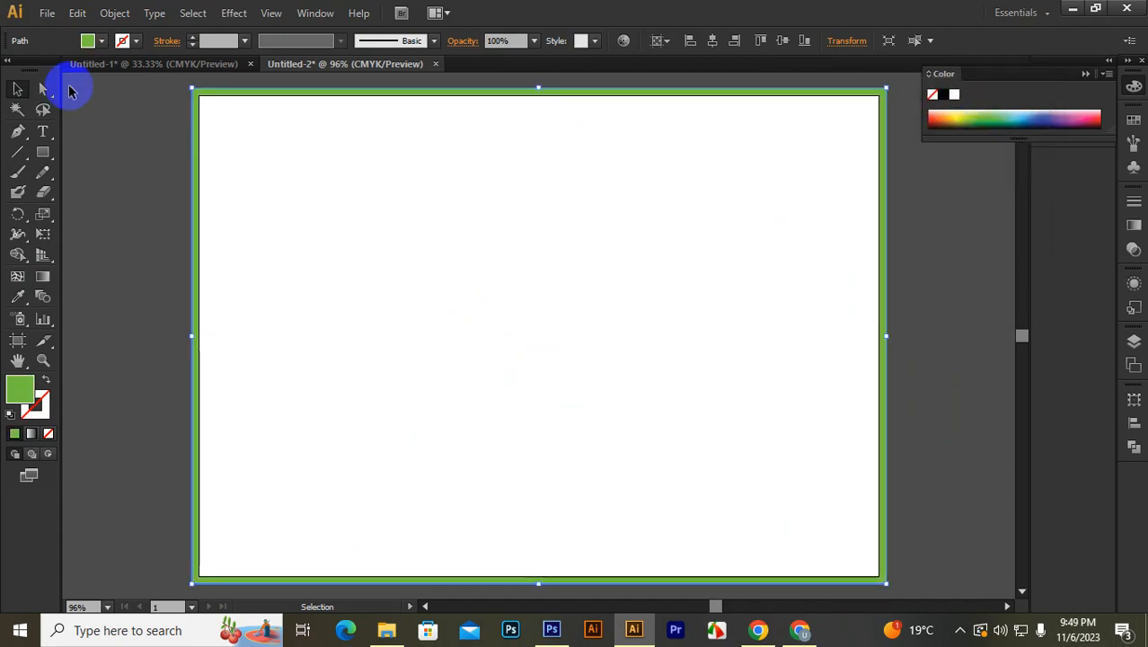
Step: Split the white artboard rectangle into a grid of one row and two columns with a 0 in gutter
click(295, 203)
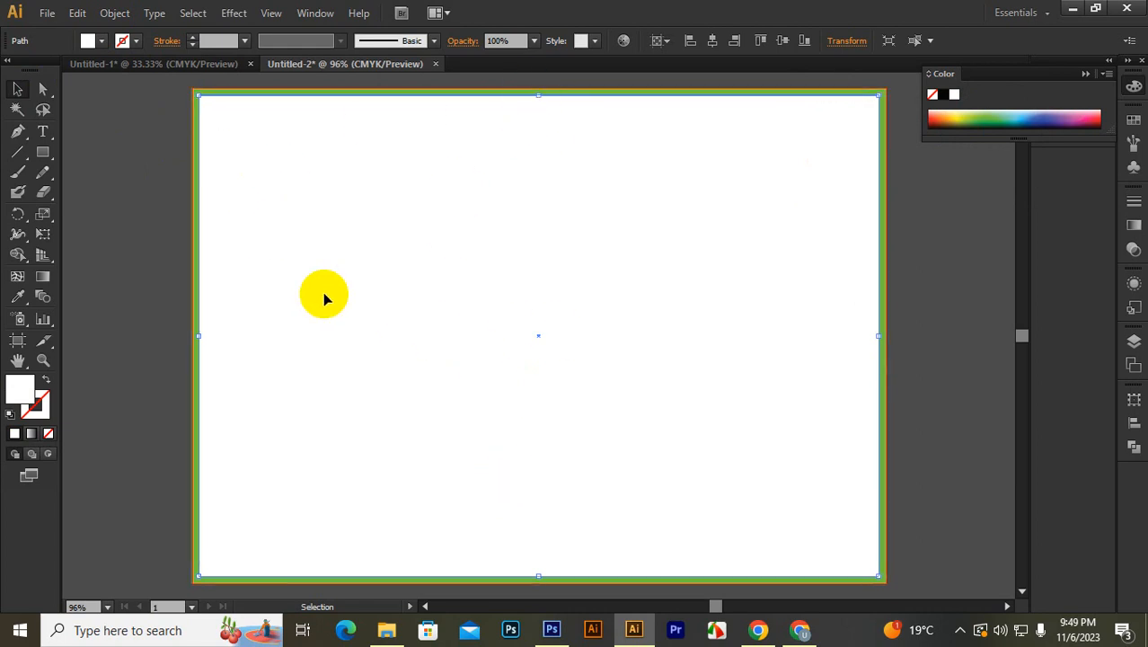
click(117, 11)
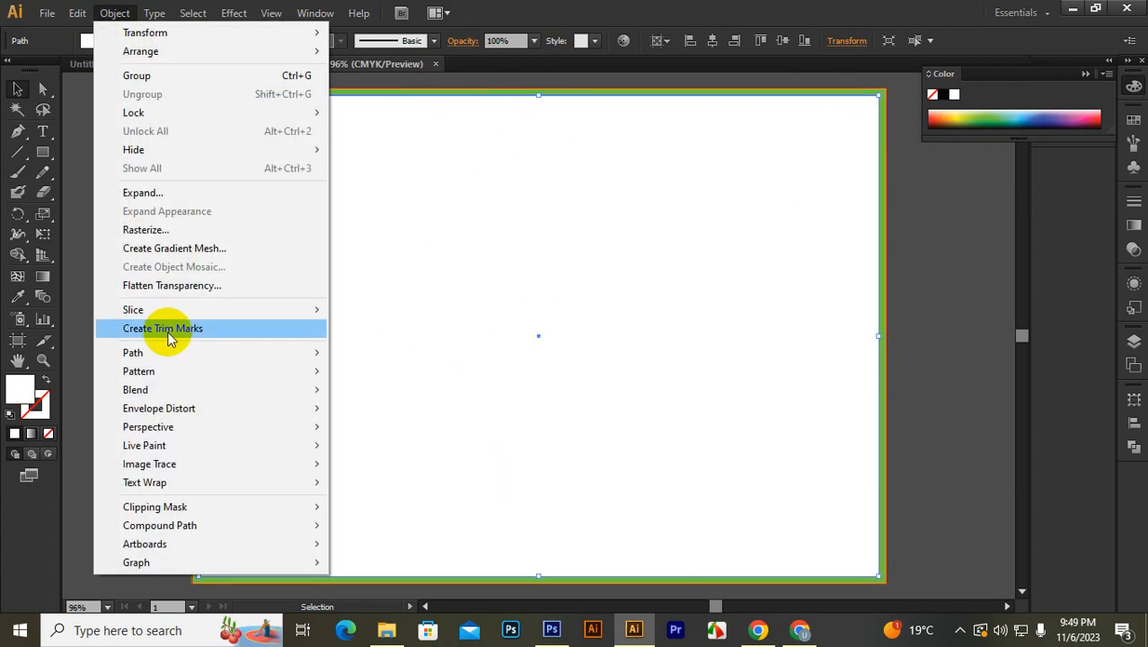
mouse_move(157, 356)
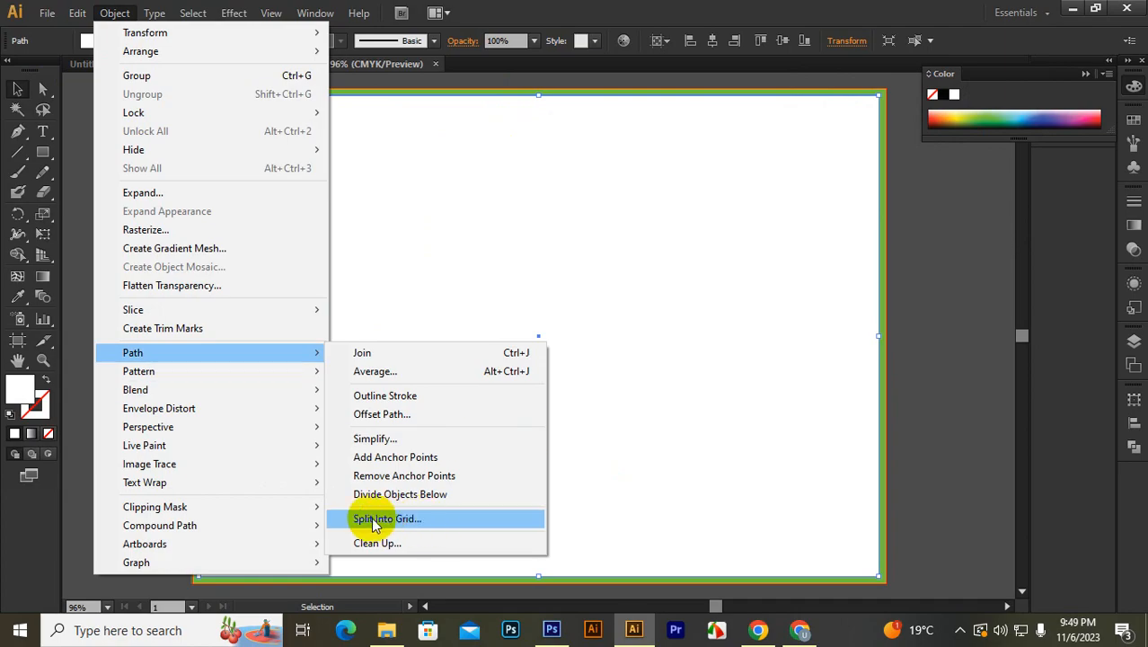
click(432, 530)
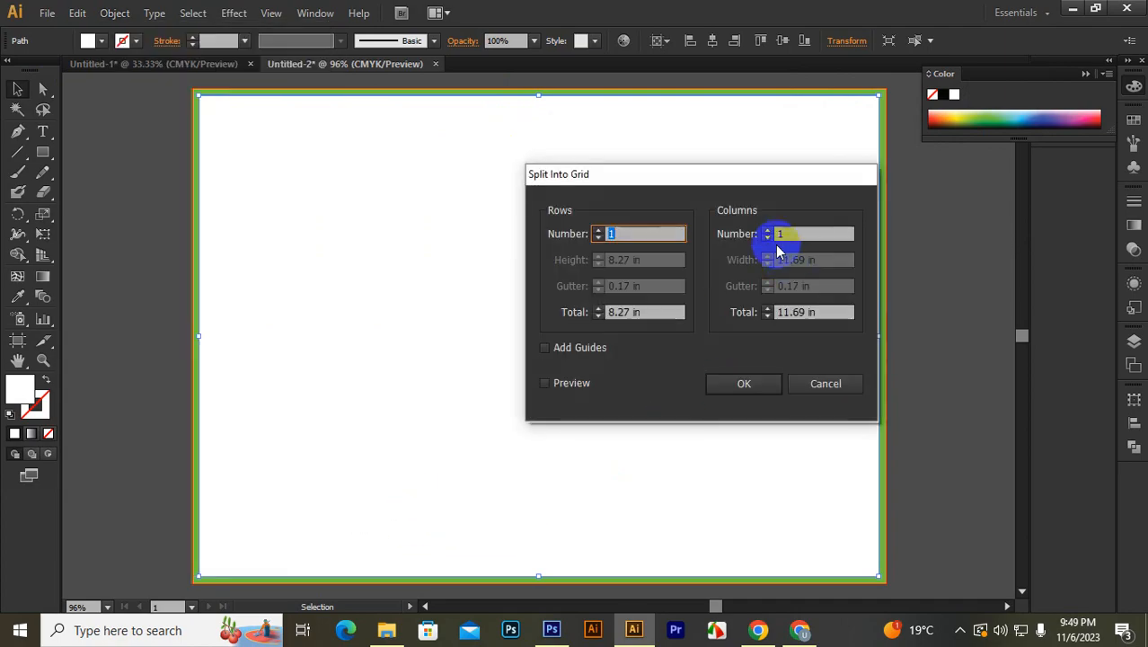
click(770, 230)
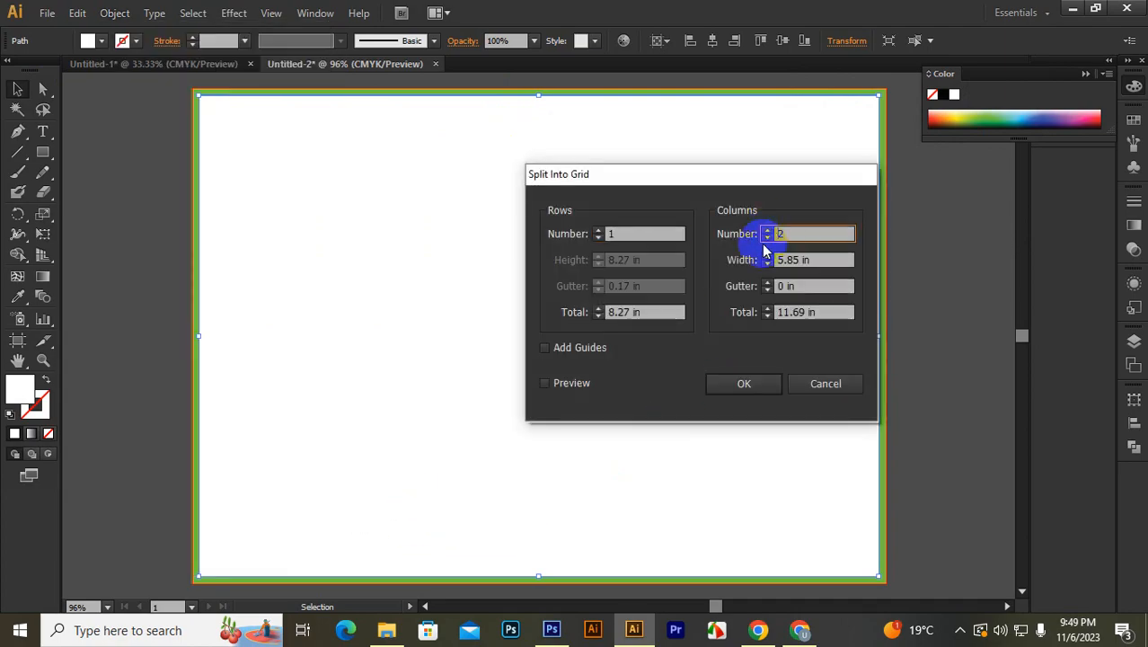
click(544, 383)
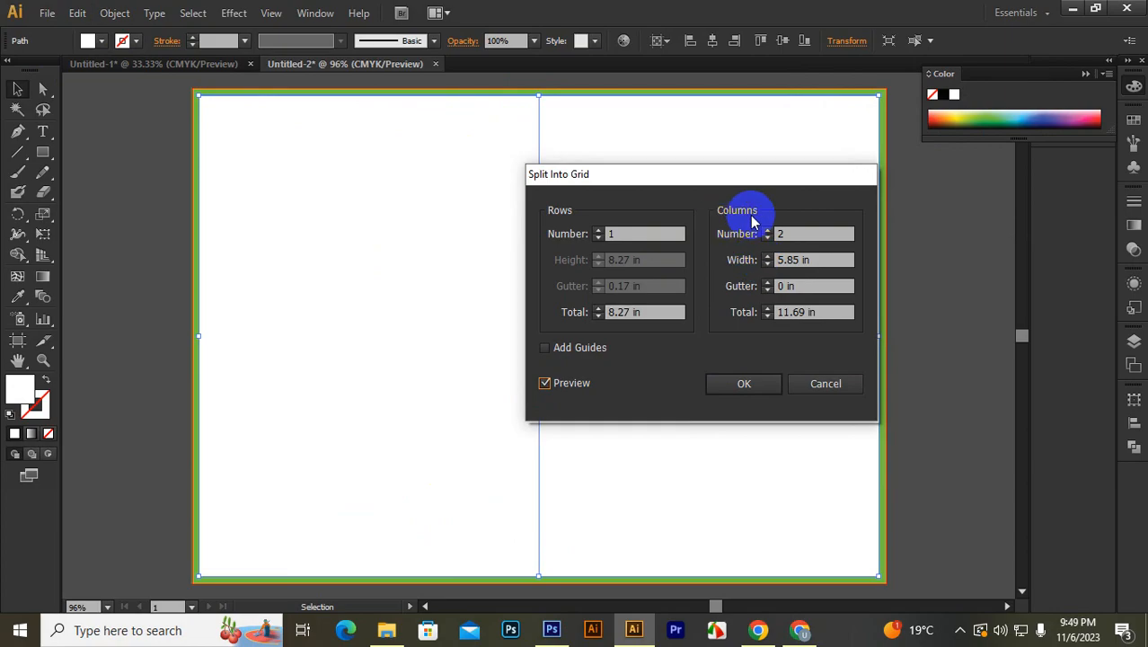
click(743, 385)
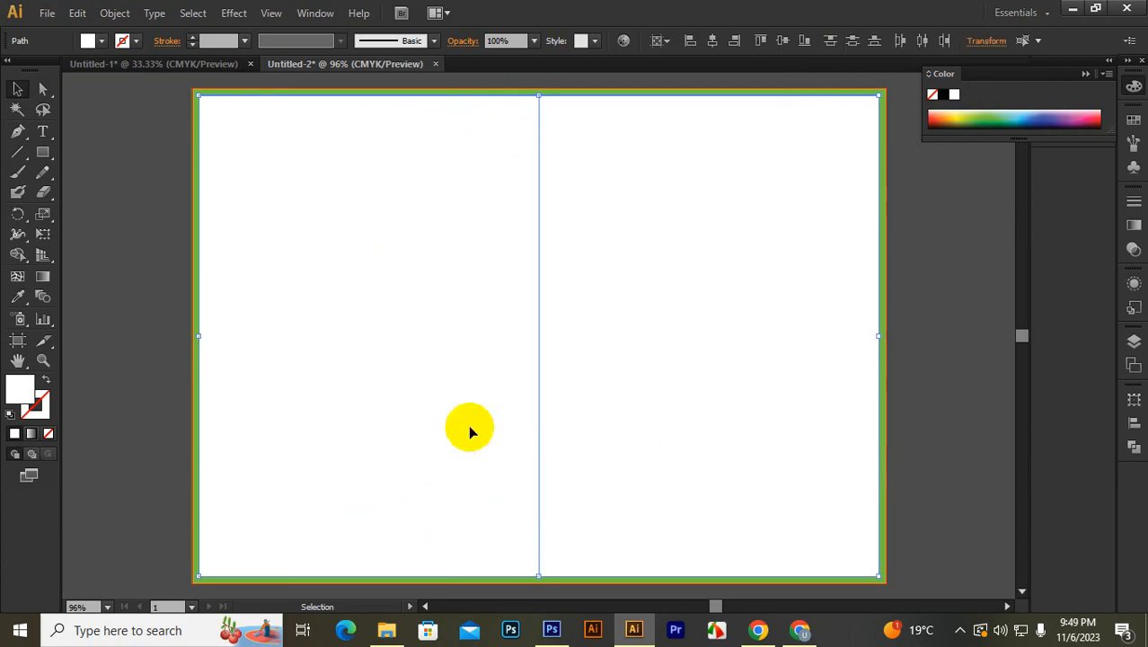
Step: Offset both column rectangles inward by 0.125 in and turn the inset rectangles into margin guides
click(115, 12)
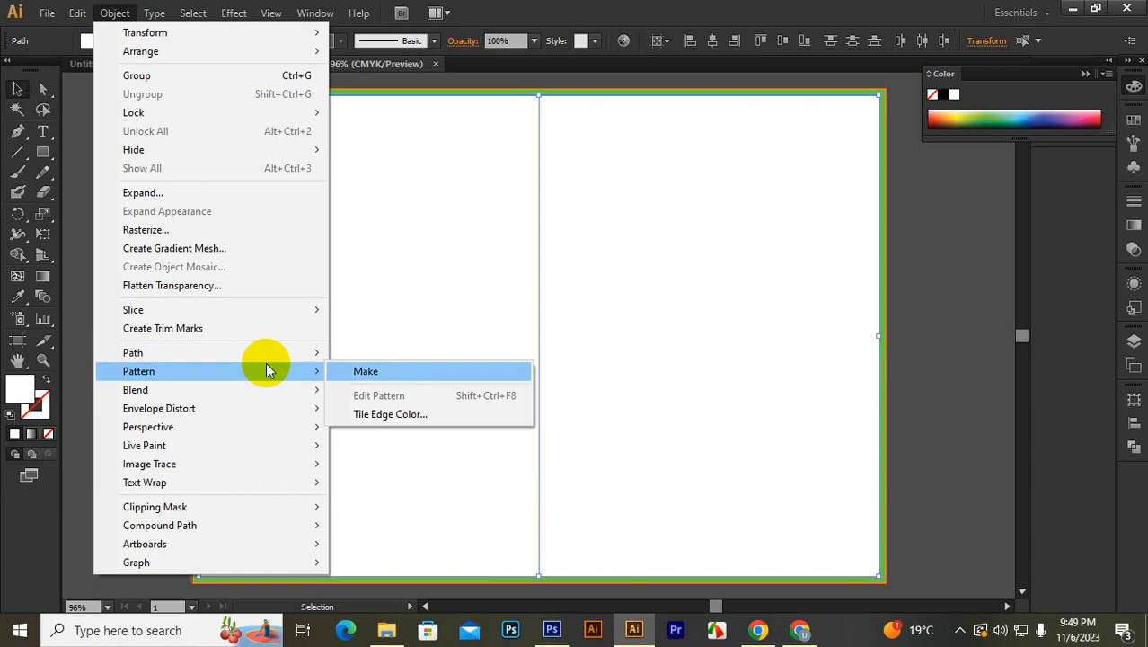
mouse_move(242, 352)
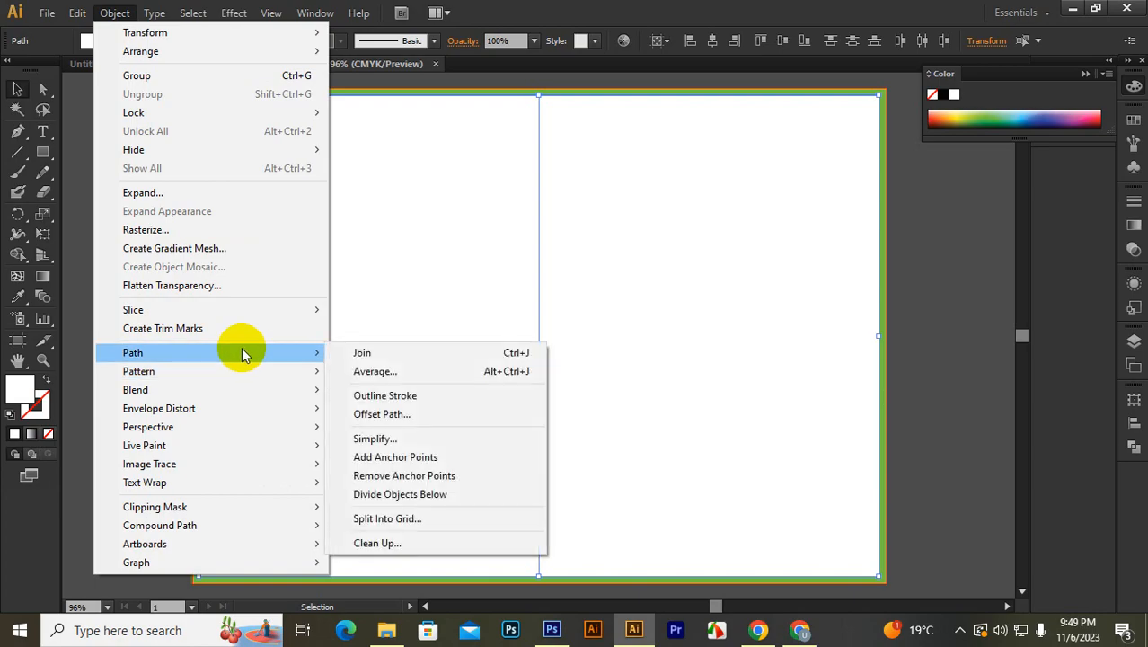
click(396, 416)
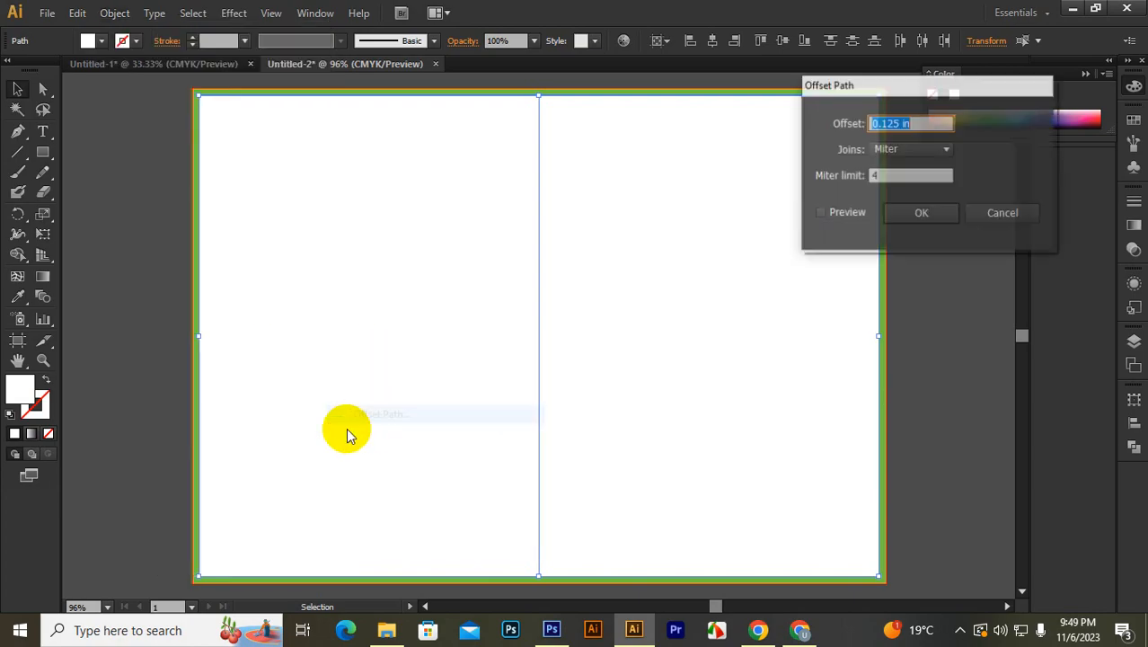
triple_click(917, 122)
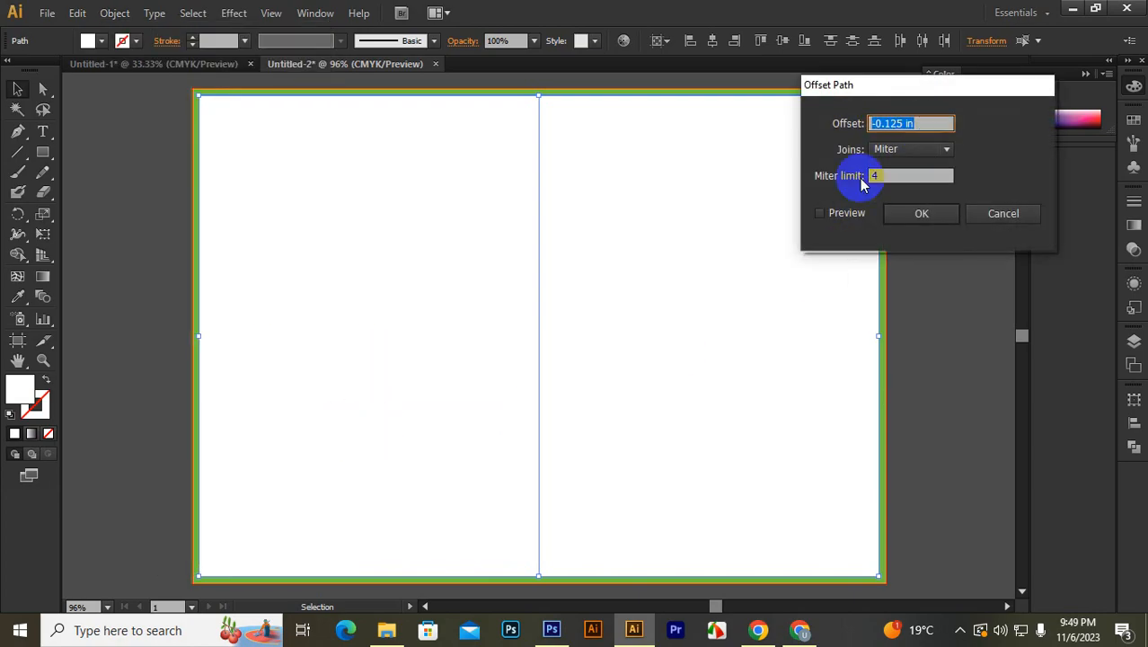
click(820, 213)
click(907, 213)
right_click(518, 263)
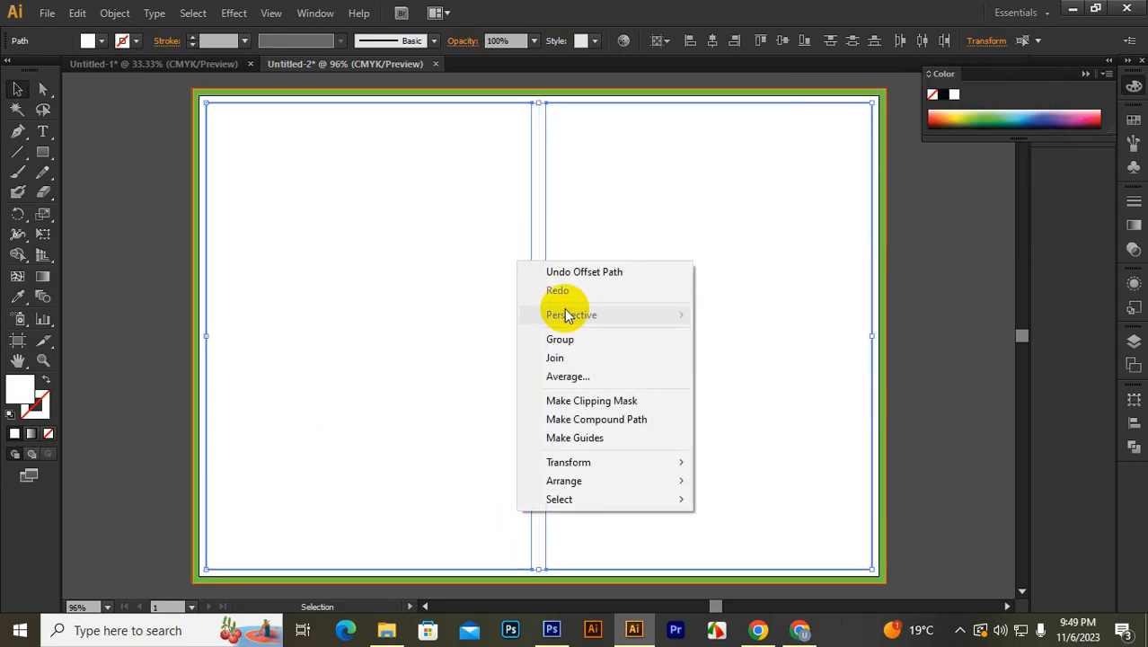
click(584, 441)
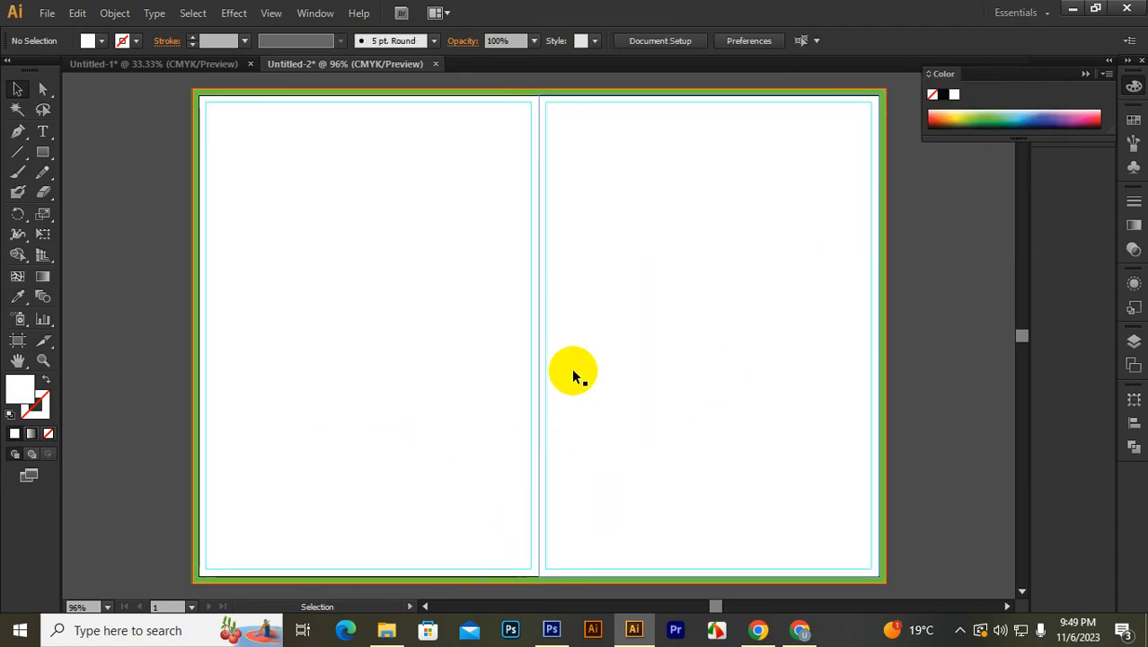
Step: Unlock the guides and duplicate the artboard with its artwork and guides beside the original
scroll(539, 364, down, 2)
scroll(600, 359, up, 1)
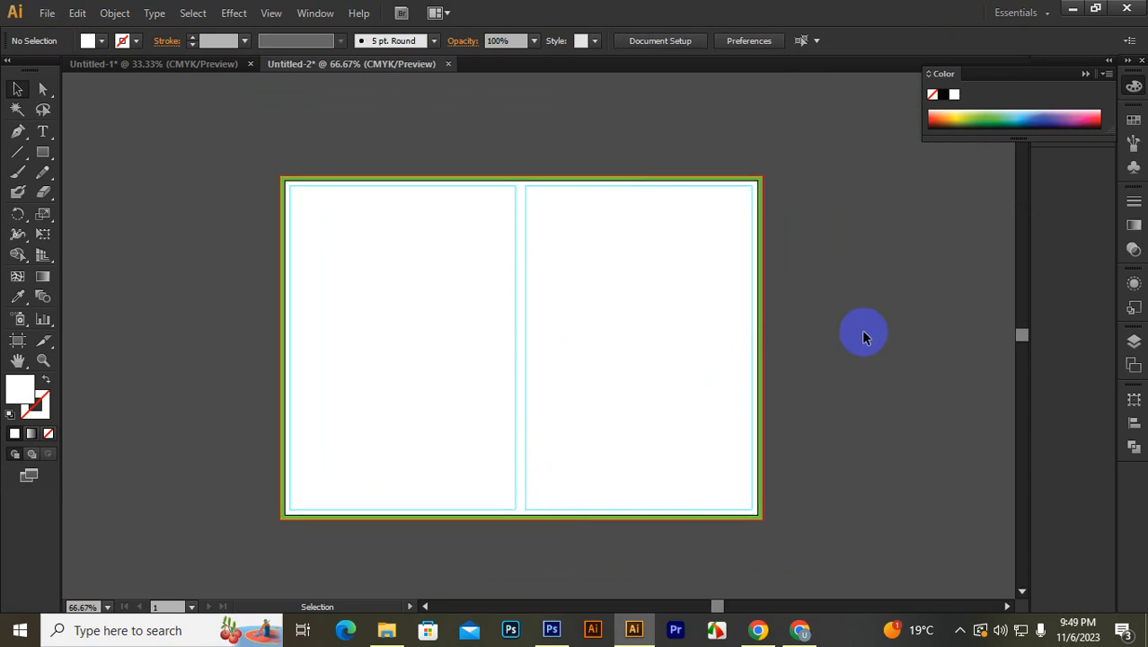
scroll(791, 333, right, 1)
right_click(808, 286)
click(862, 436)
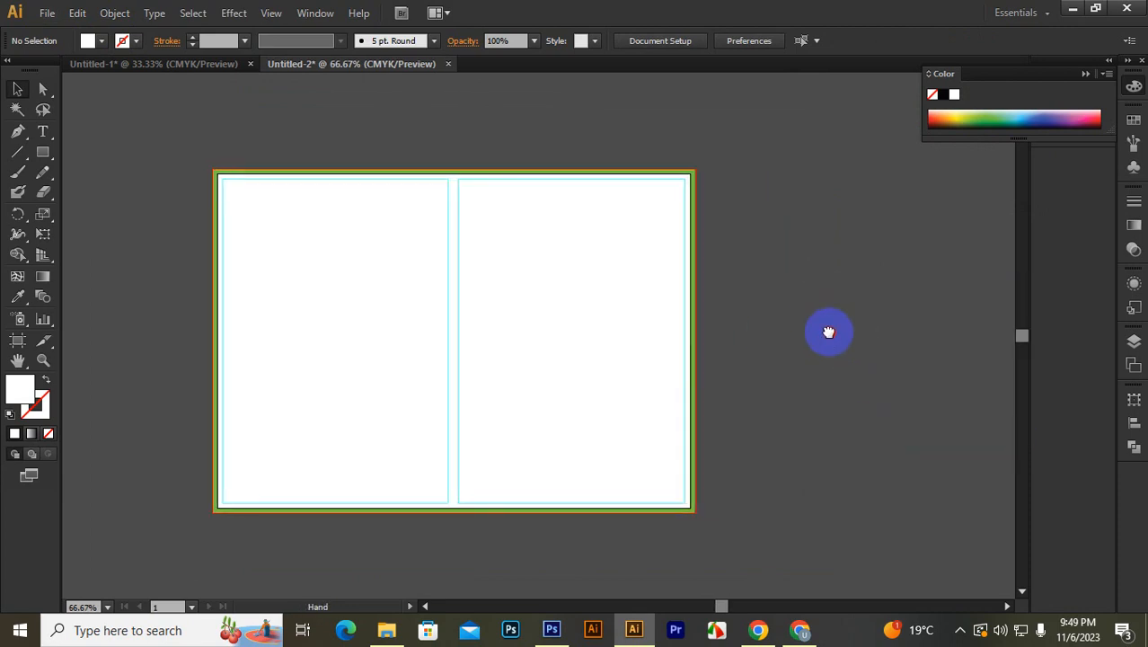
drag(828, 331, 676, 325)
click(17, 340)
drag(165, 297, 669, 291)
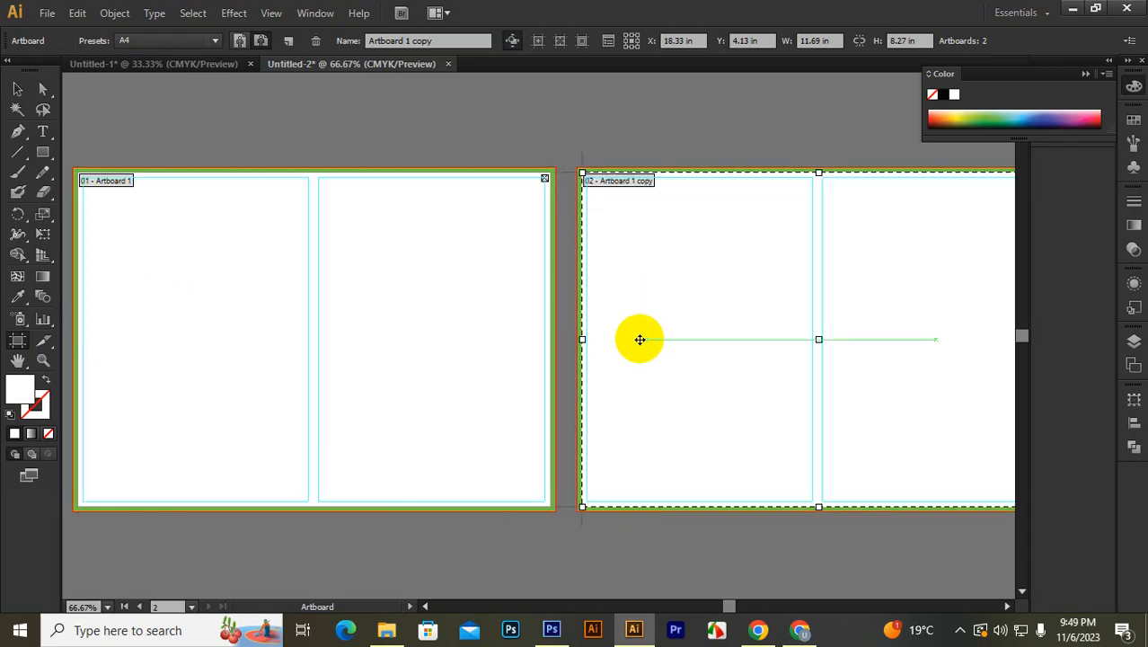
Step: Lock the guides and check that selecting across both artboards picks up only the artwork
click(17, 89)
right_click(388, 122)
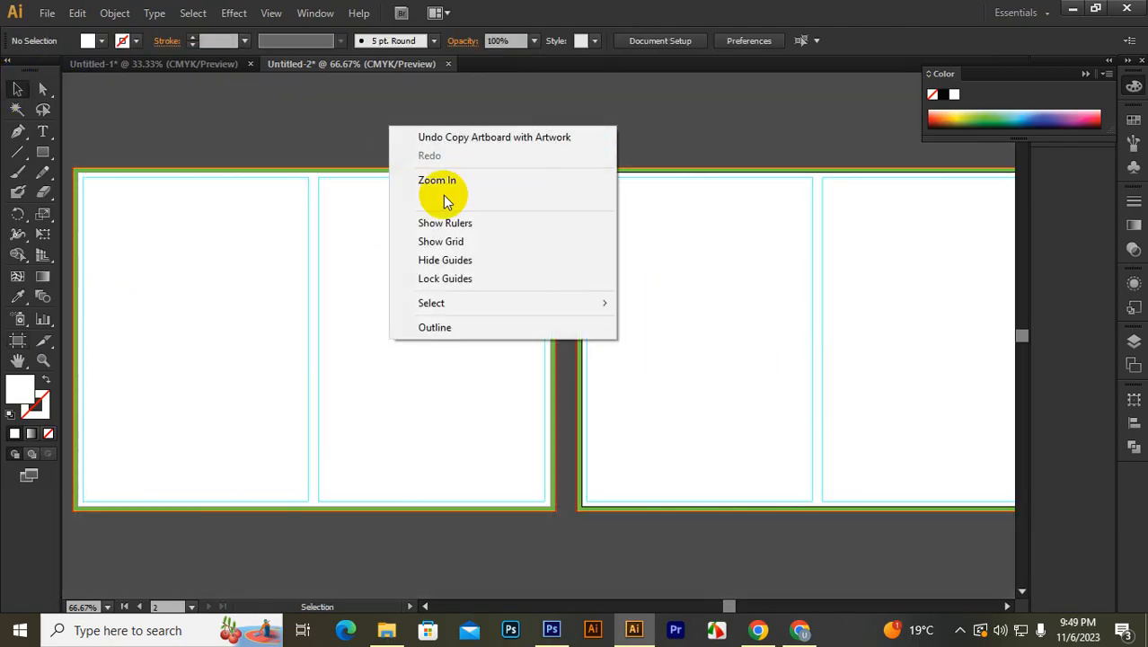
click(451, 282)
scroll(426, 352, down, 1)
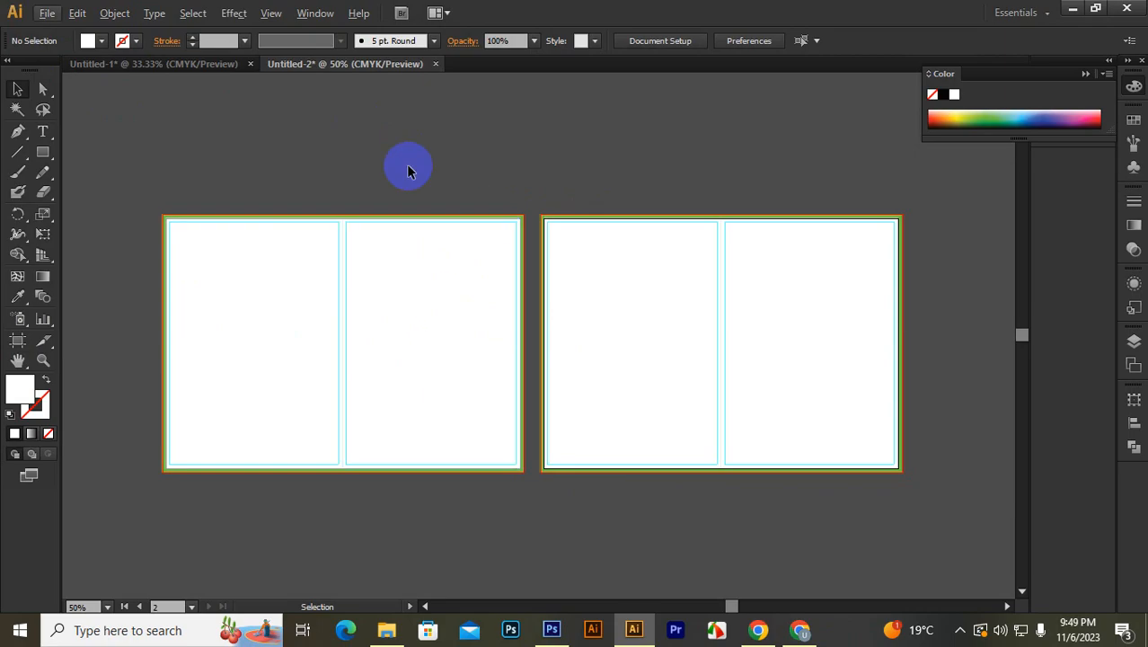
drag(252, 154, 754, 287)
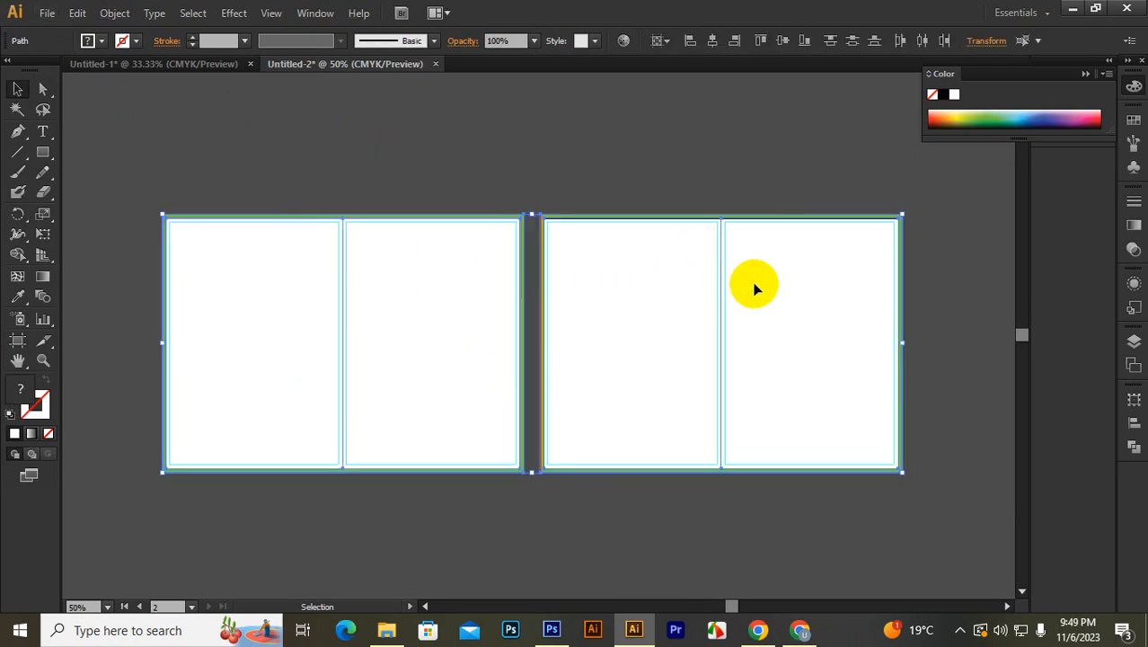
click(708, 301)
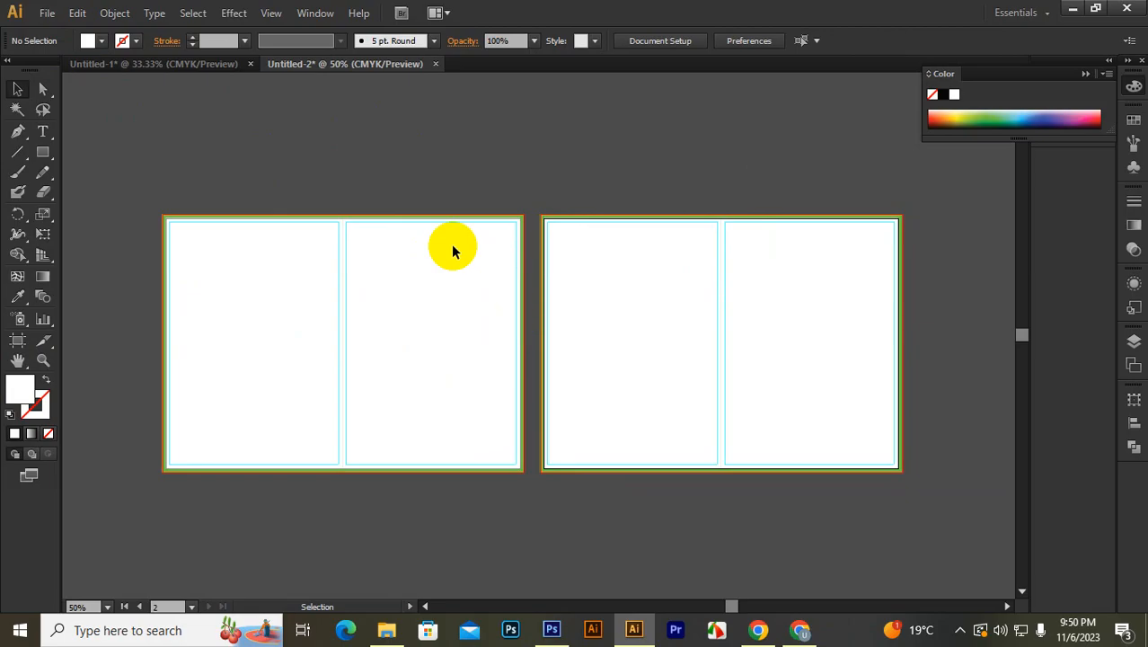
drag(431, 151, 449, 288)
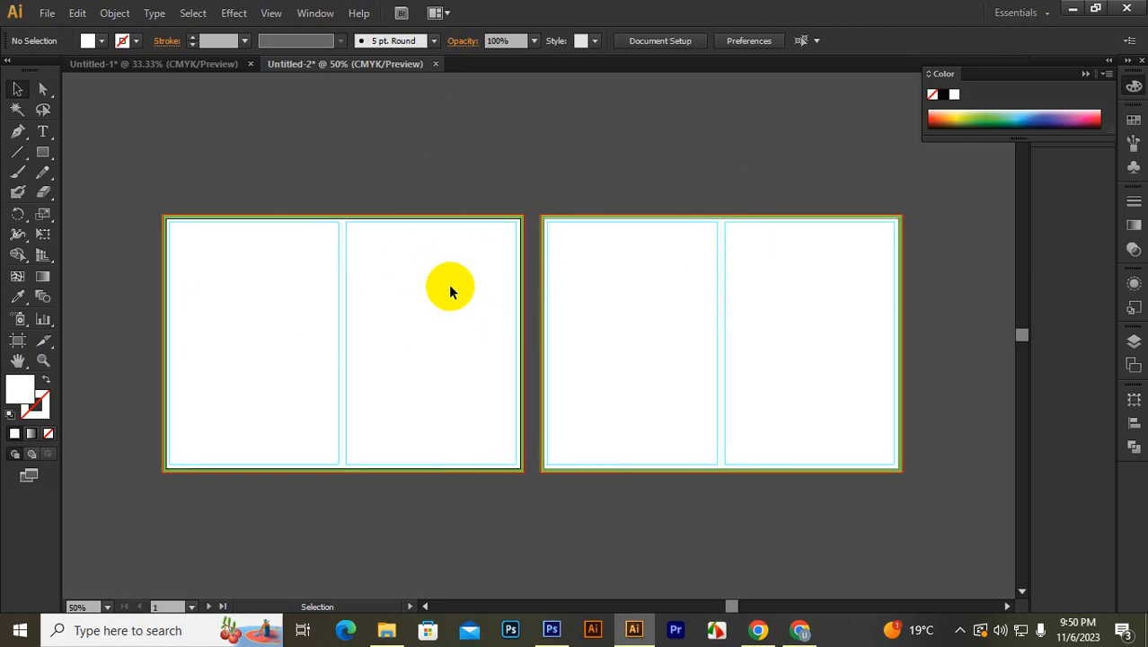
Step: Handwrite the page numbers 4, 1, 2 and 3 in Bengali numerals above the four panels, left to right, with the Paintbrush
click(17, 172)
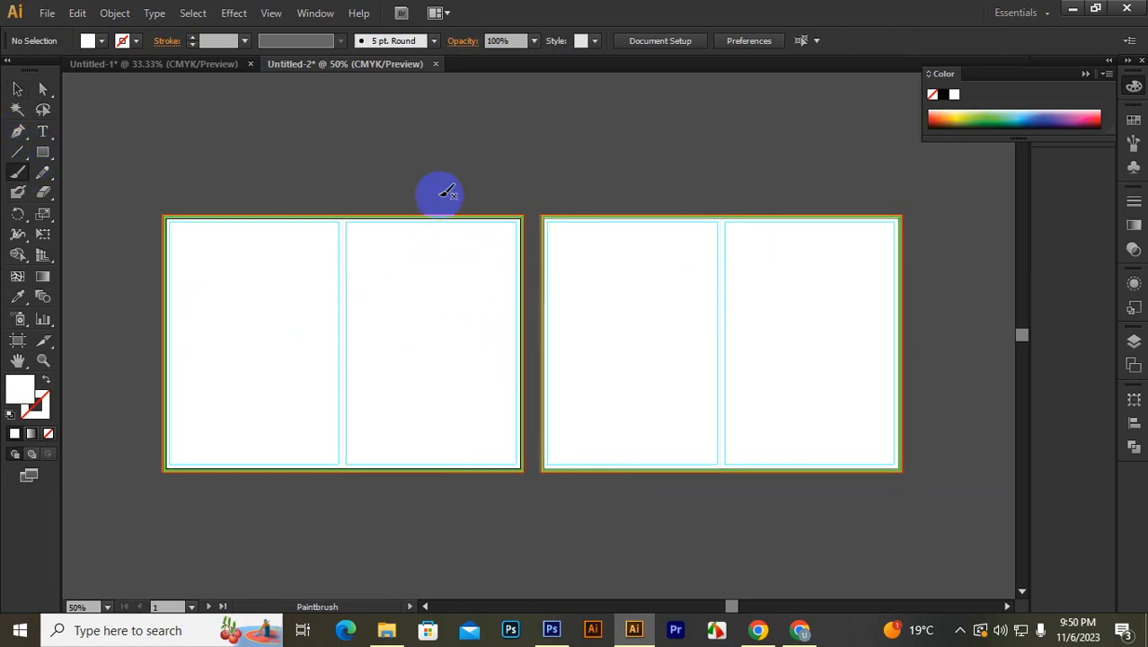
mouse_move(448, 187)
mouse_down()
mouse_move(405, 172)
mouse_move(413, 197)
mouse_up()
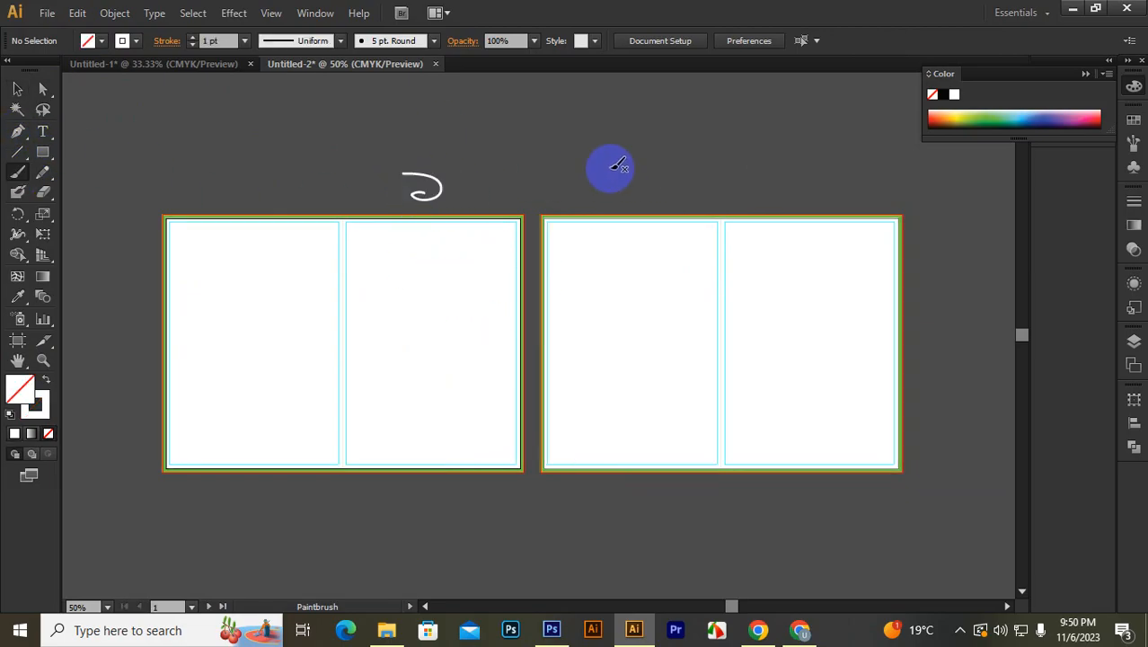
drag(597, 162, 653, 199)
mouse_move(809, 169)
mouse_down()
mouse_move(809, 189)
mouse_move(774, 172)
mouse_up()
mouse_move(254, 167)
mouse_down()
mouse_move(282, 192)
mouse_move(218, 180)
mouse_up()
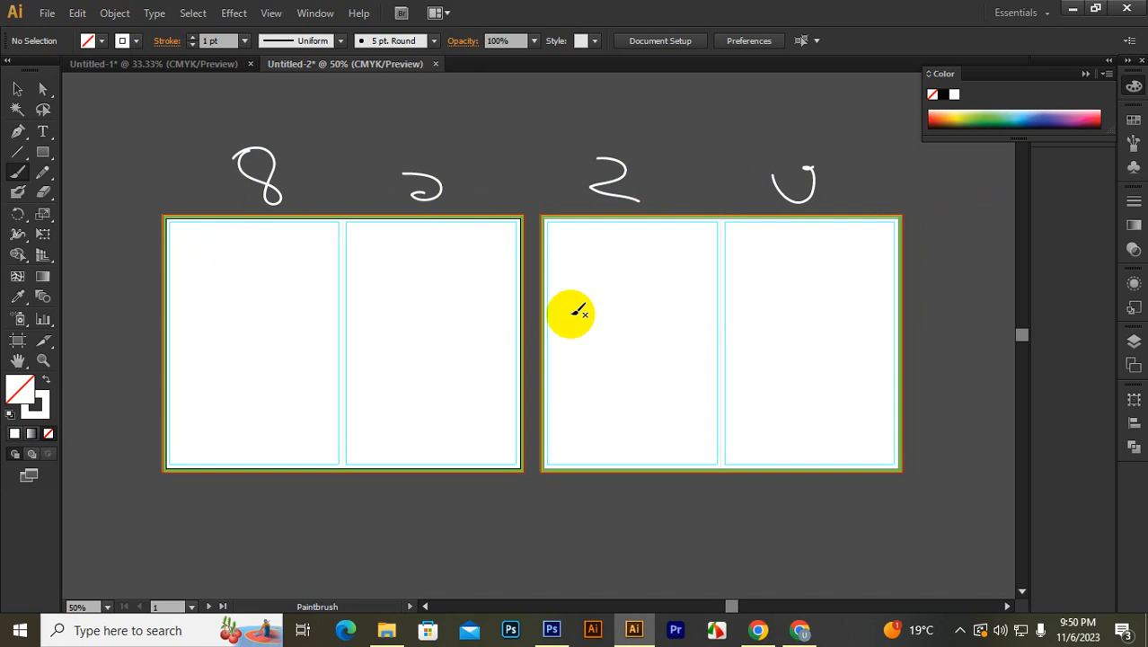
drag(413, 194, 440, 192)
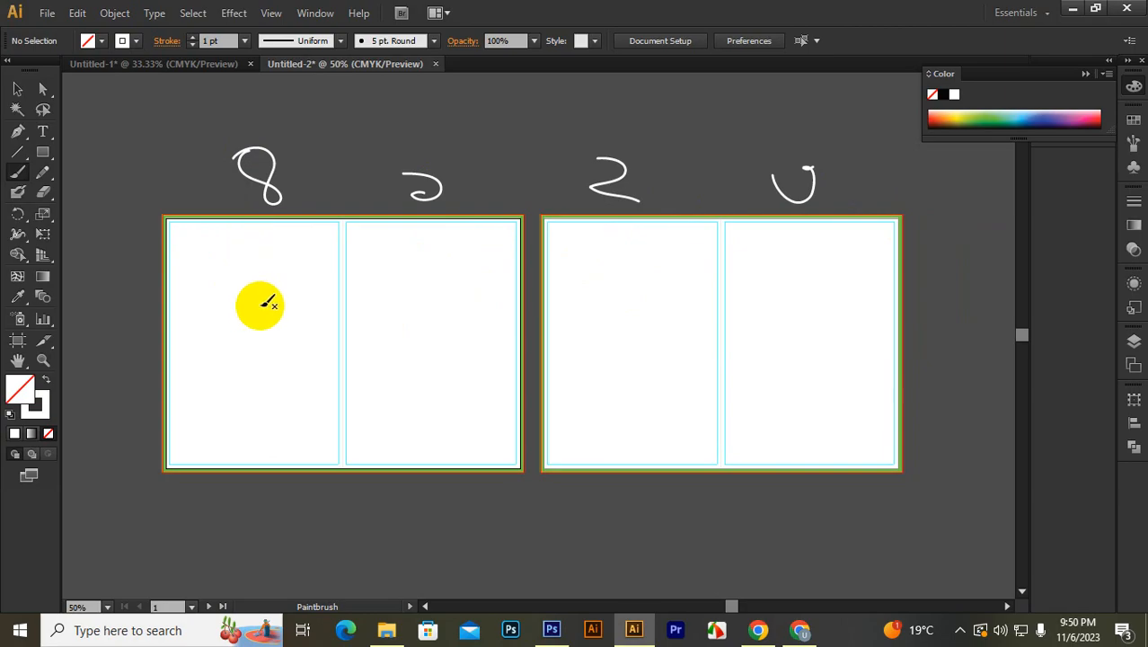
click(9, 87)
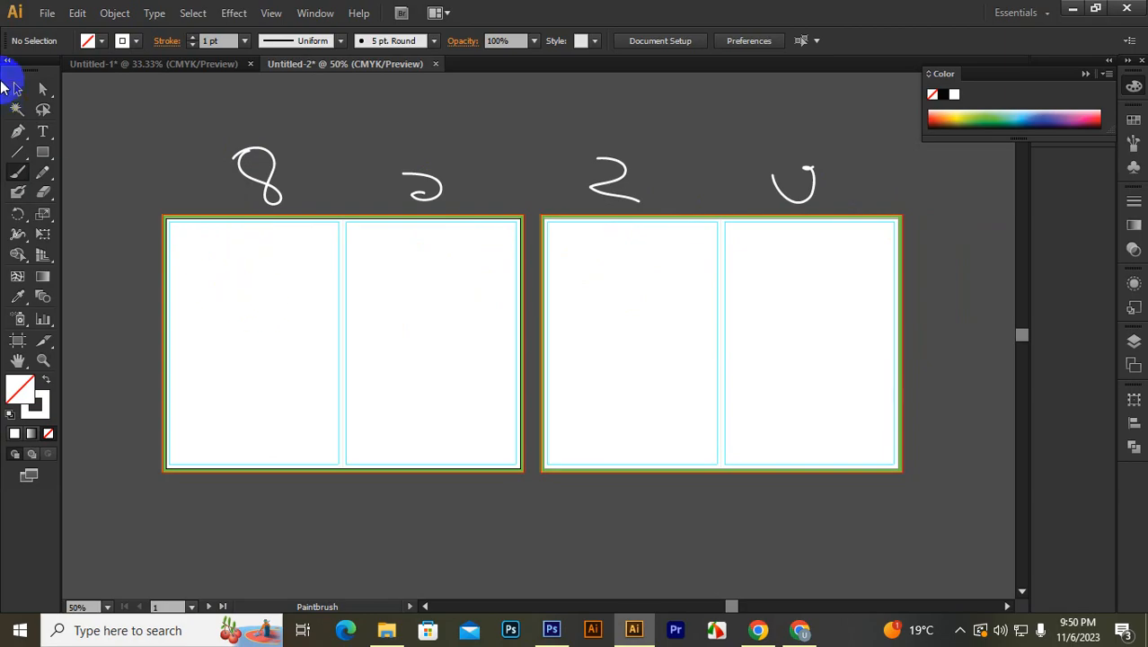
Step: Switch to the Untitled-1 travel brochure document and deselect the clipped spread beside the artboards
click(184, 64)
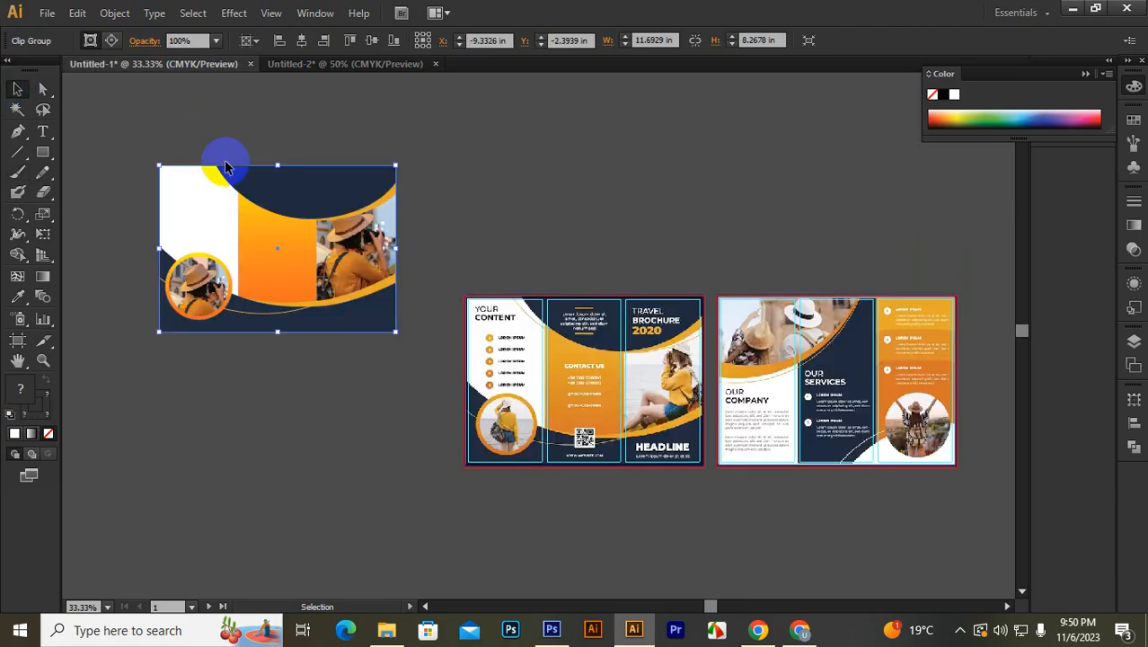
click(586, 219)
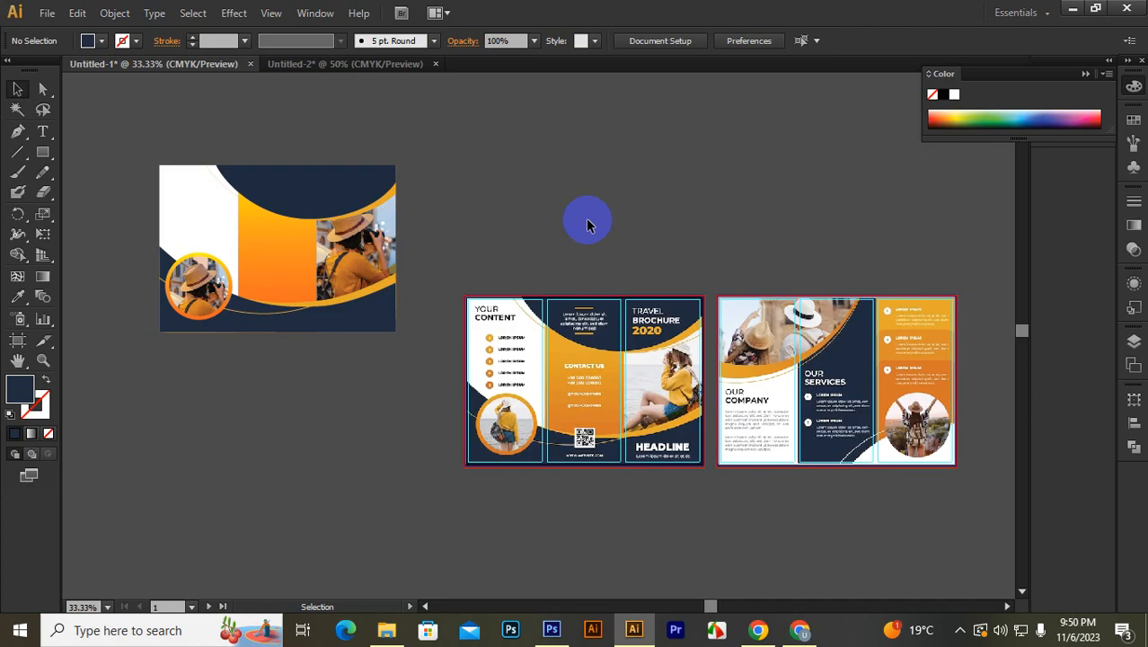